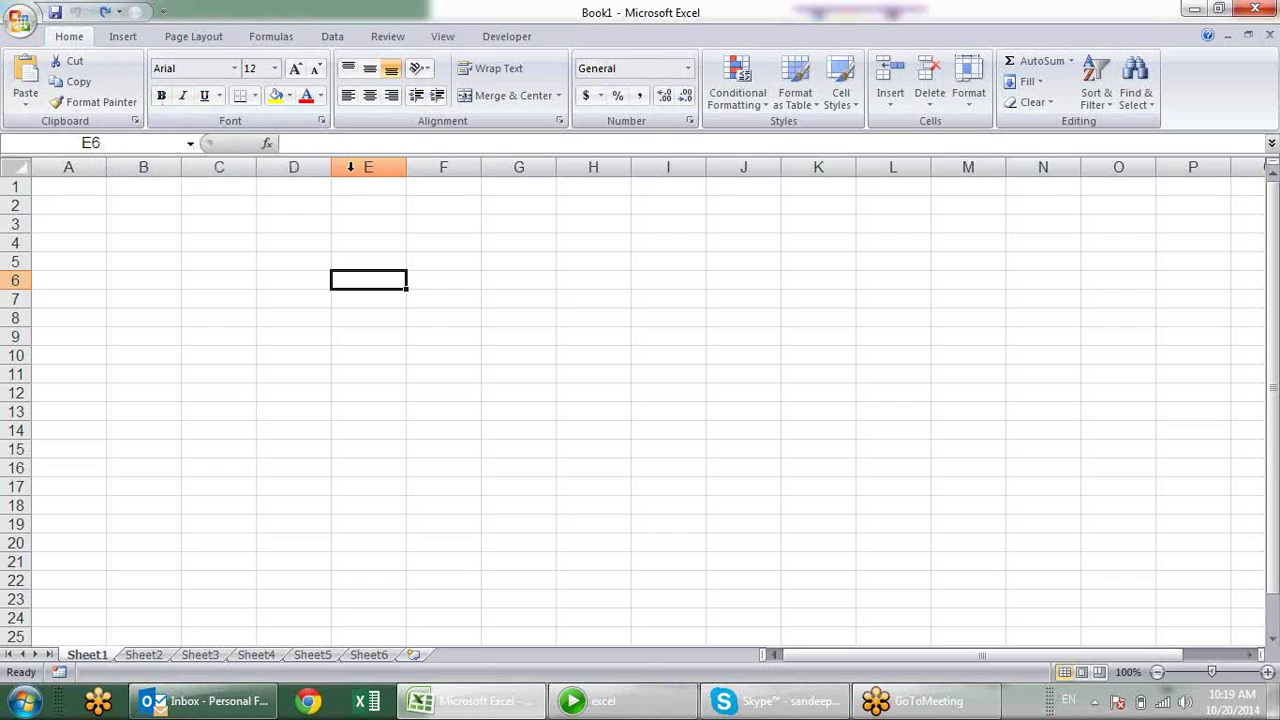
Apply All Borders to cell C5 from the Home Borders menu.
{"action": "left_click", "coordinate": [344, 240]}
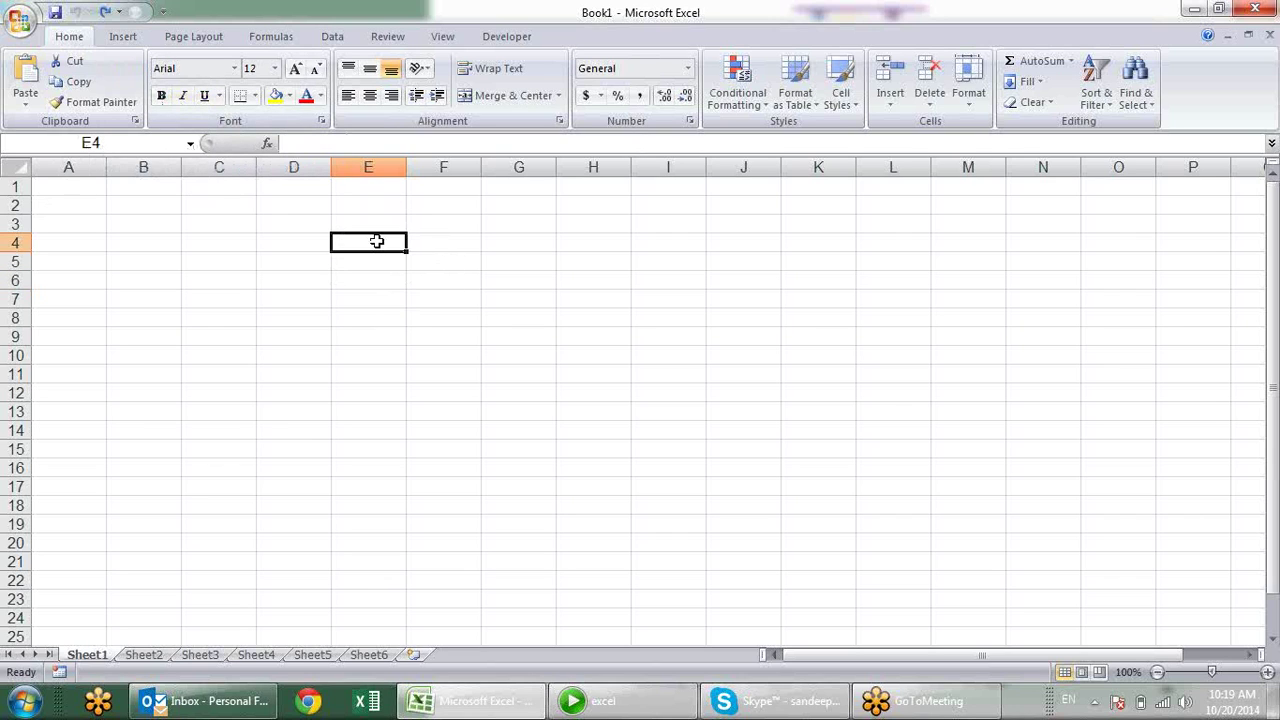
{"action": "key", "text": "alt"}
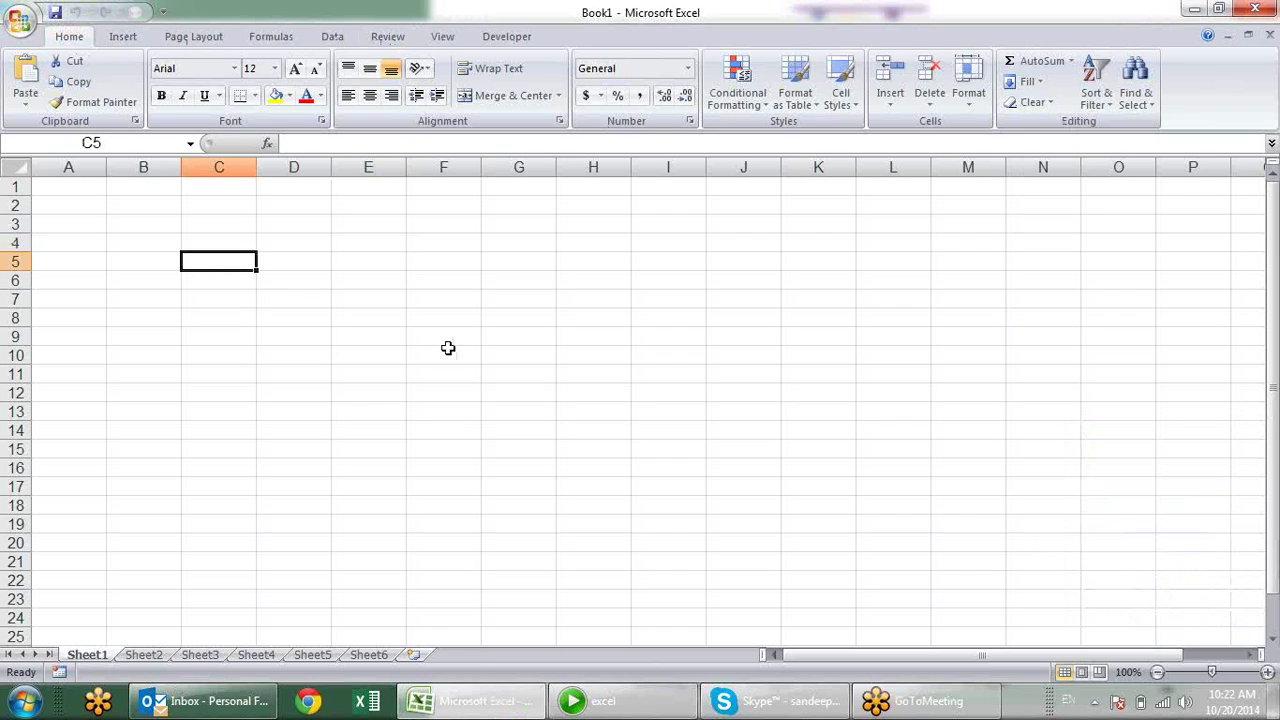
{"action": "key", "text": "alt"}
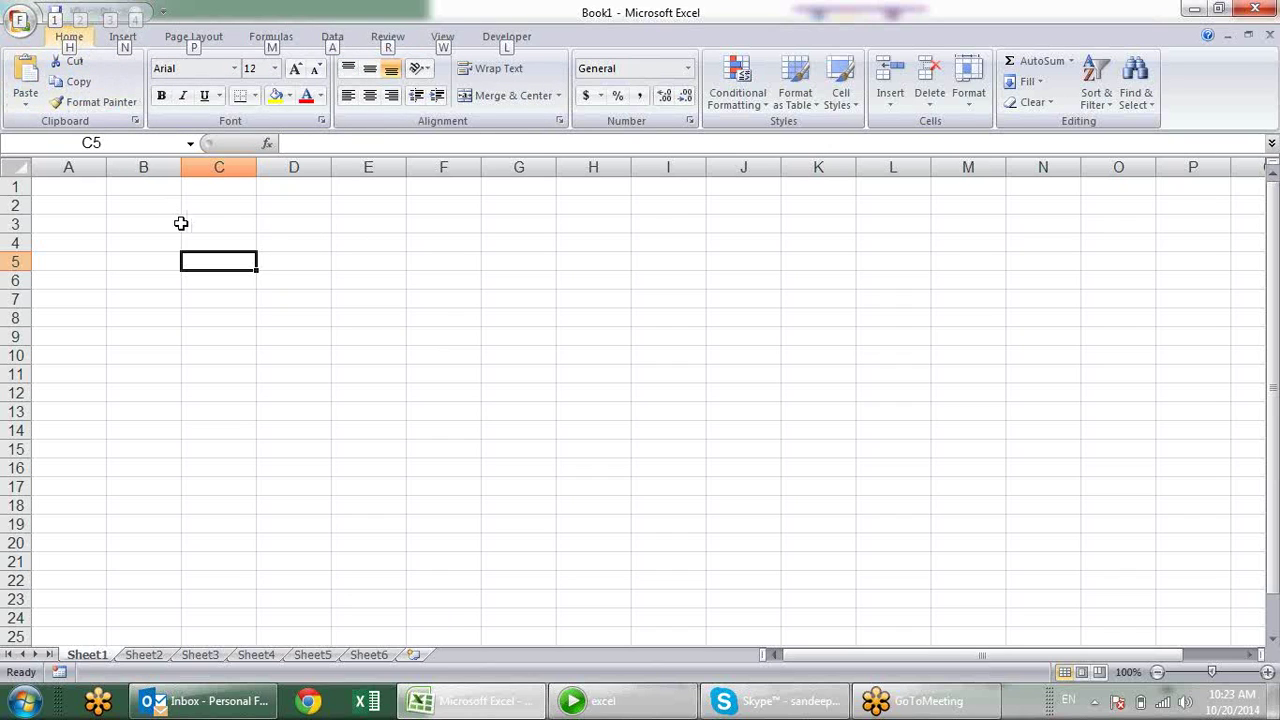
{"action": "key", "text": "h"}
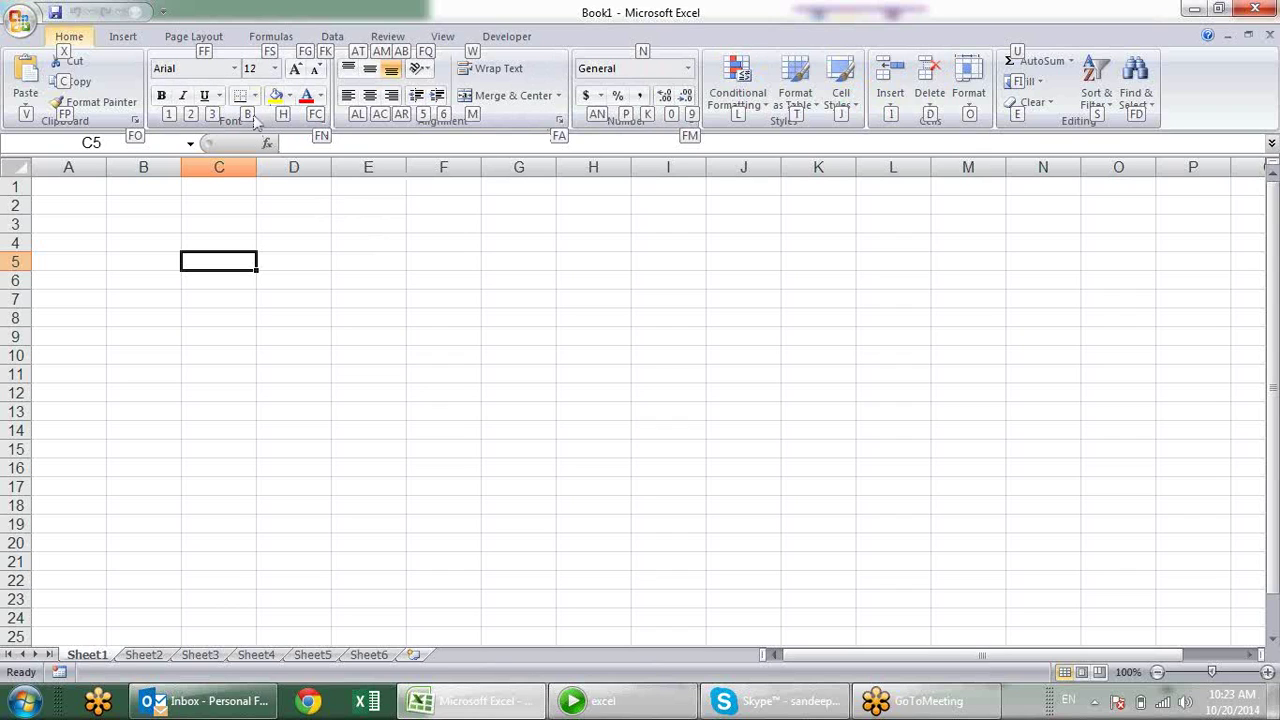
{"action": "key", "text": "b"}
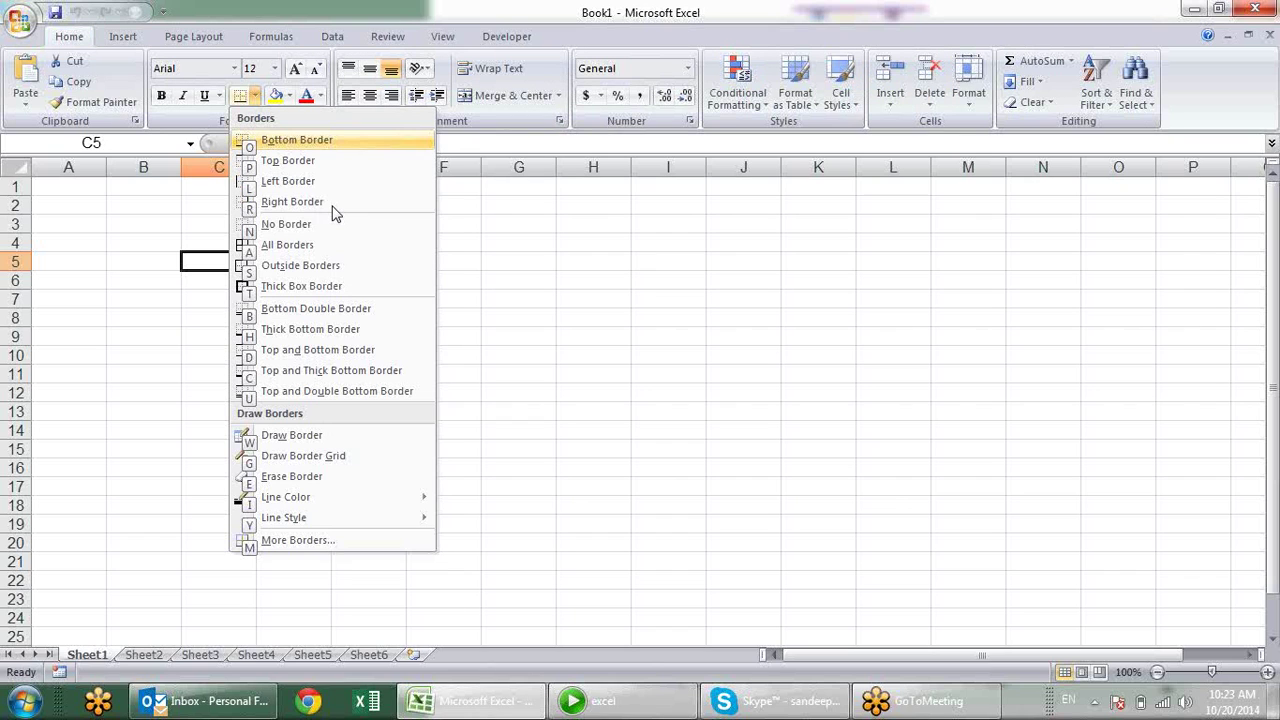
{"action": "left_click", "coordinate": [401, 254]}
Give every cell in E5:I13 All Borders using Alt, H, B, A.
{"action": "left_click", "coordinate": [323, 317]}
{"action": "left_click_drag", "start_coordinate": [377, 263], "coordinate": [677, 420]}
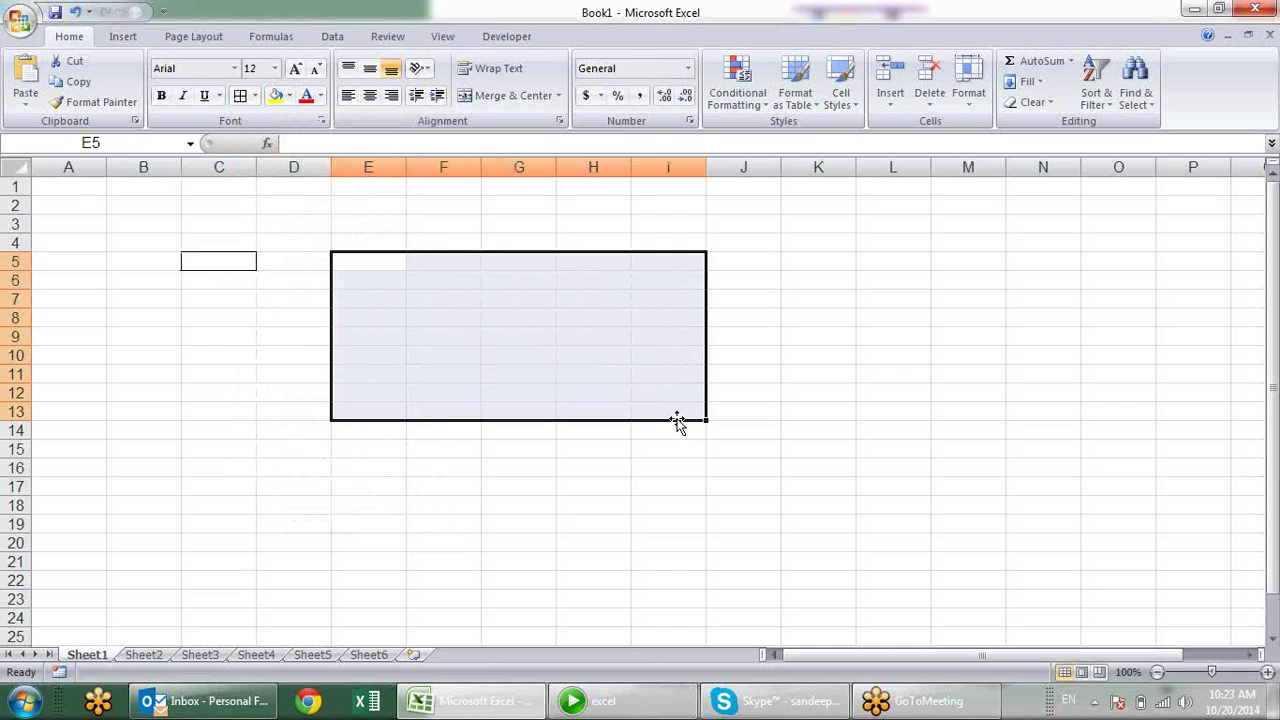
{"action": "key", "text": "alt"}
{"action": "key", "text": "h"}
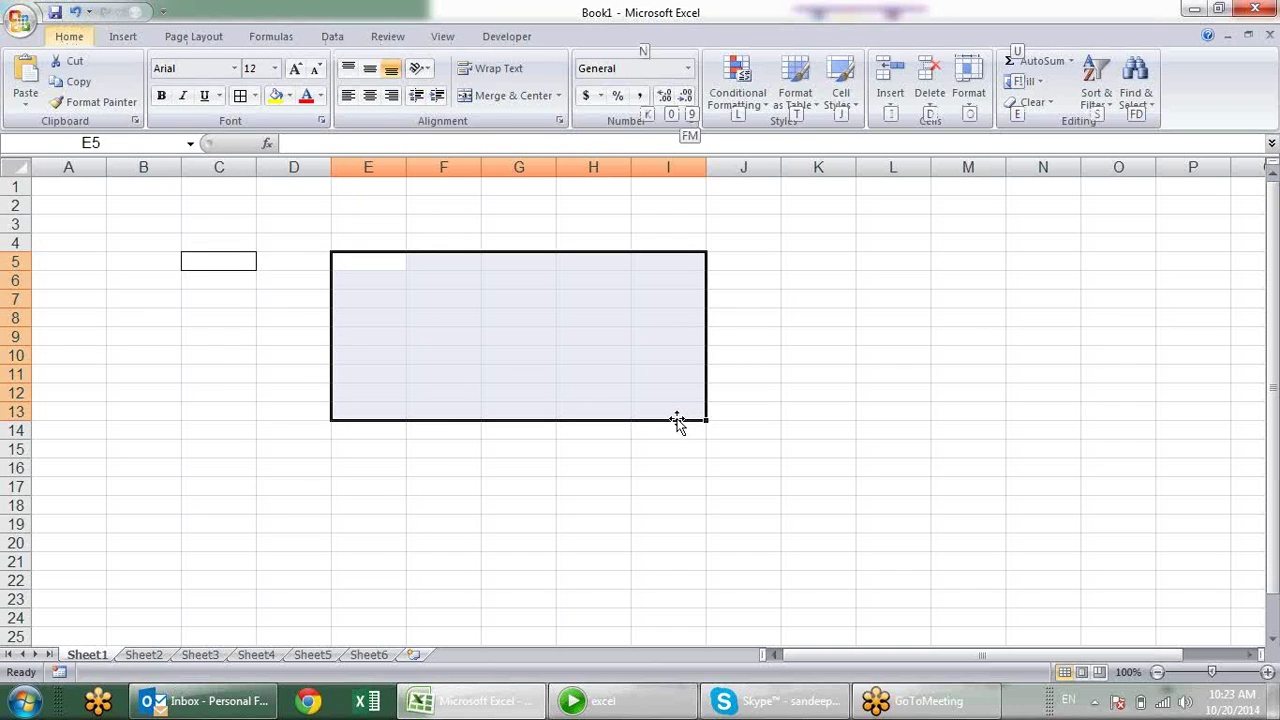
{"action": "key", "text": "b"}
{"action": "key", "text": "a"}
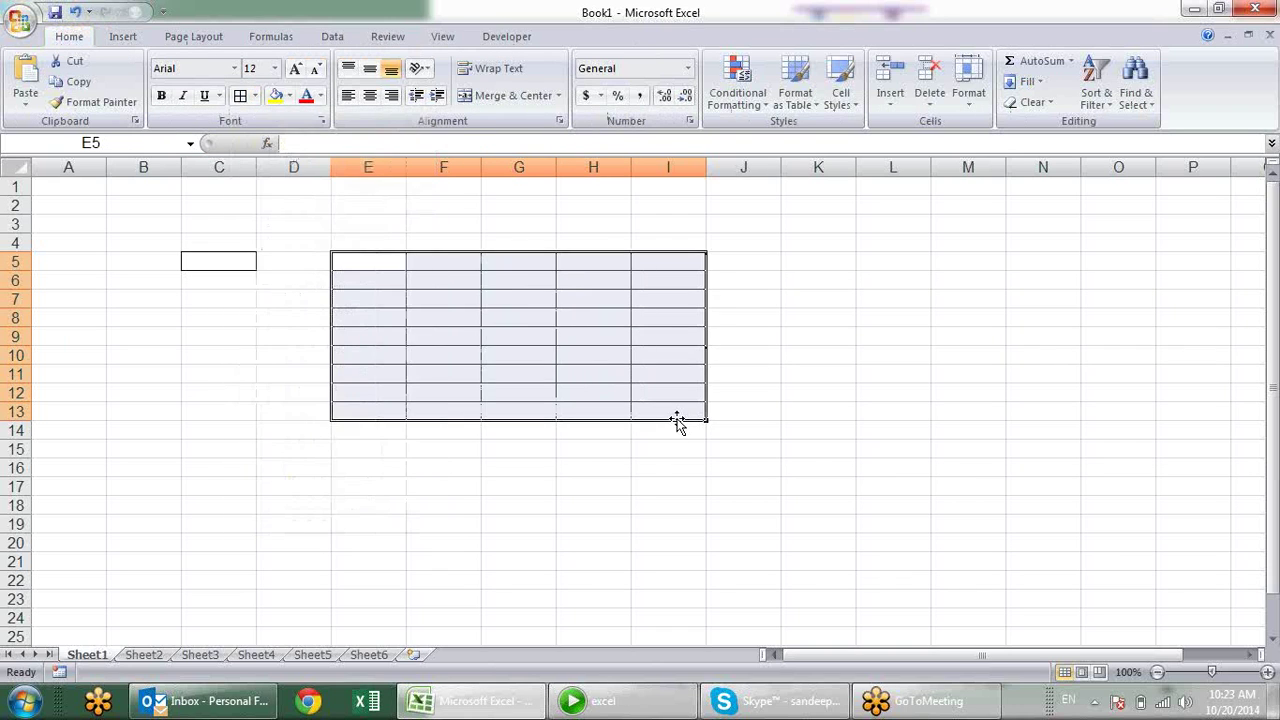
{"action": "key", "text": "Down"}
{"action": "key", "text": "Down"}
{"action": "key", "text": "Down"}
{"action": "key", "text": "Down"}
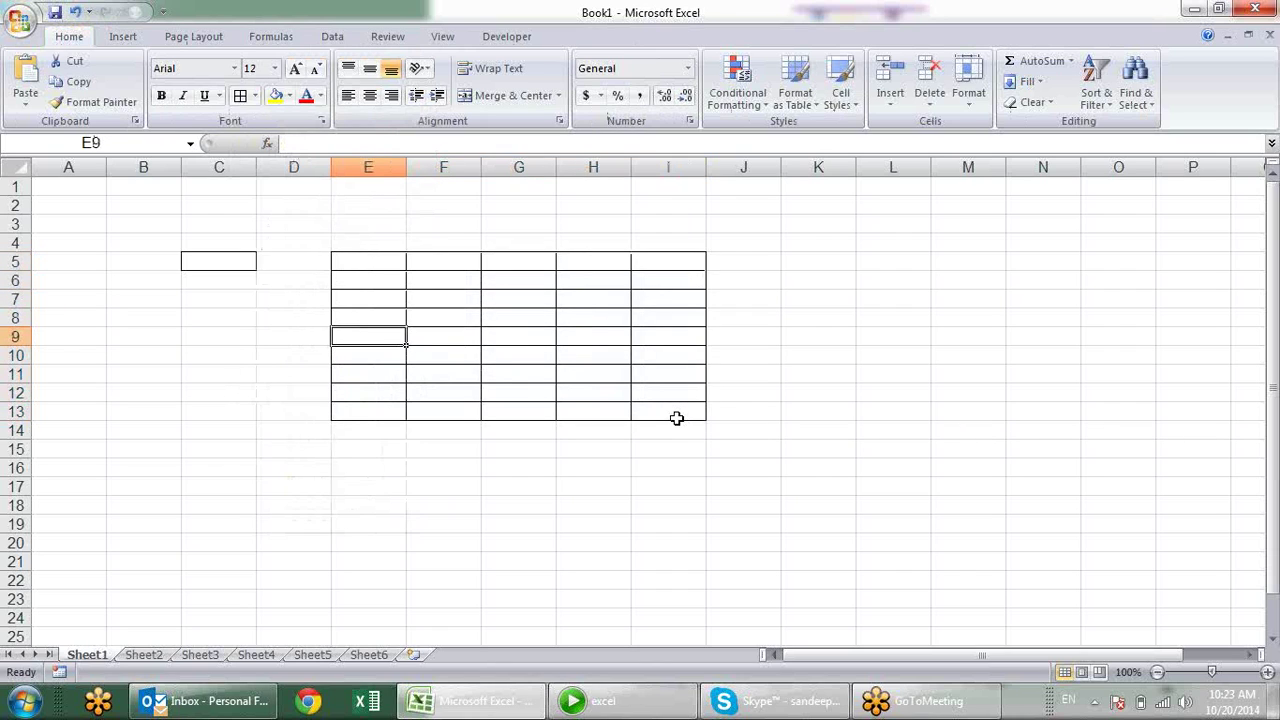
{"action": "key", "text": "Up"}
{"action": "key", "text": "Up"}
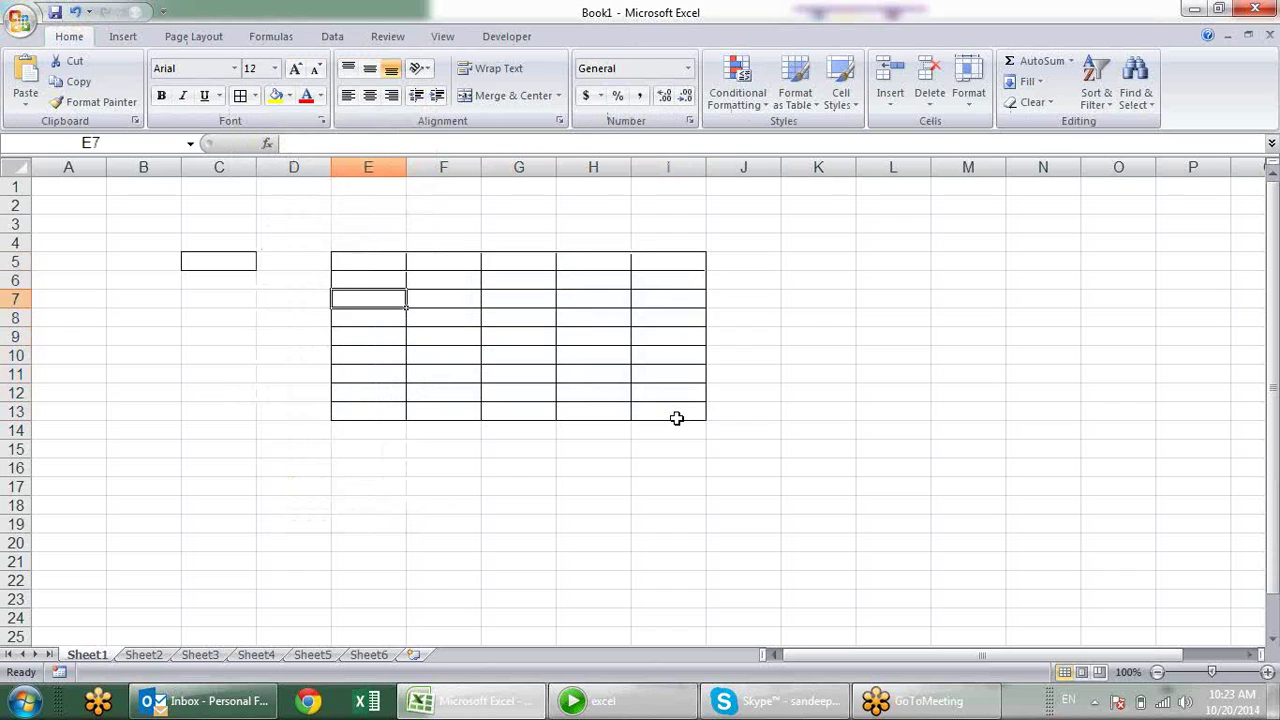
Select F7:H10 and Merge & Center it into one cell.
{"action": "key", "text": "Right"}
{"action": "key", "text": "Right"}
{"action": "key", "text": "Left"}
{"action": "key", "text": "shift+Right"}
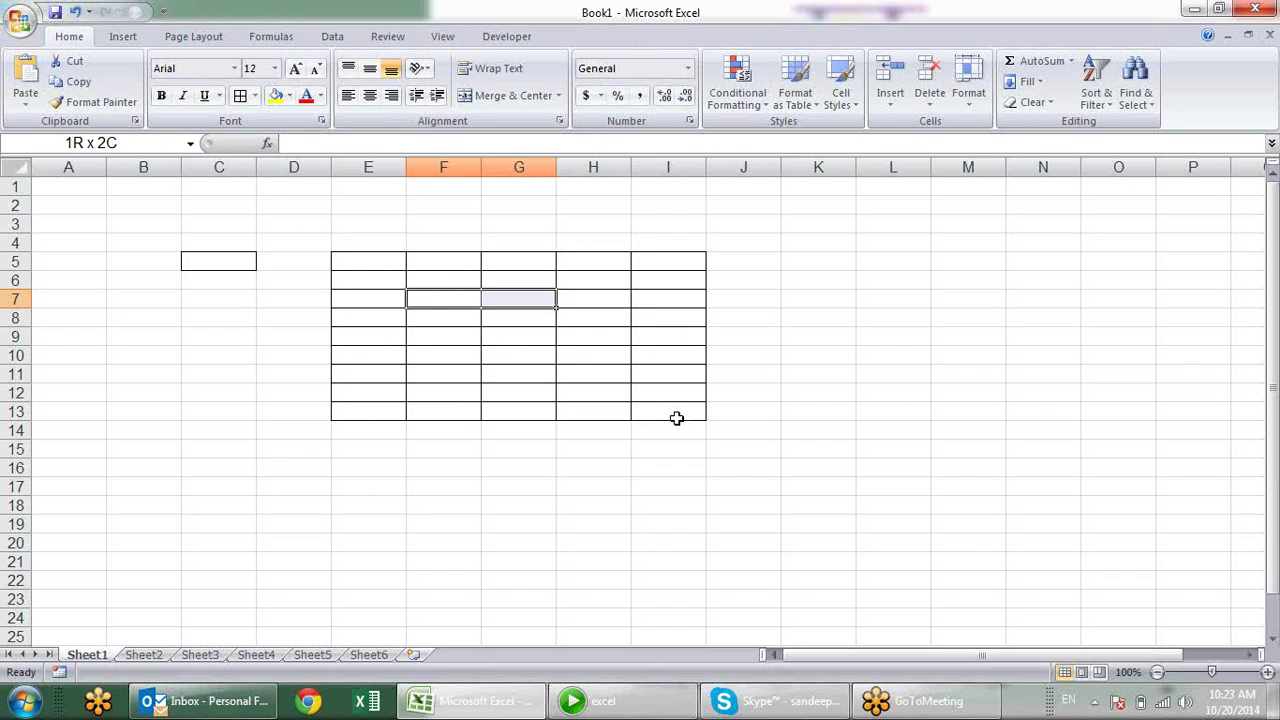
{"action": "key", "text": "shift+Right"}
{"action": "key", "text": "shift+Down"}
{"action": "key", "text": "shift+Down"}
{"action": "key", "text": "shift+Down"}
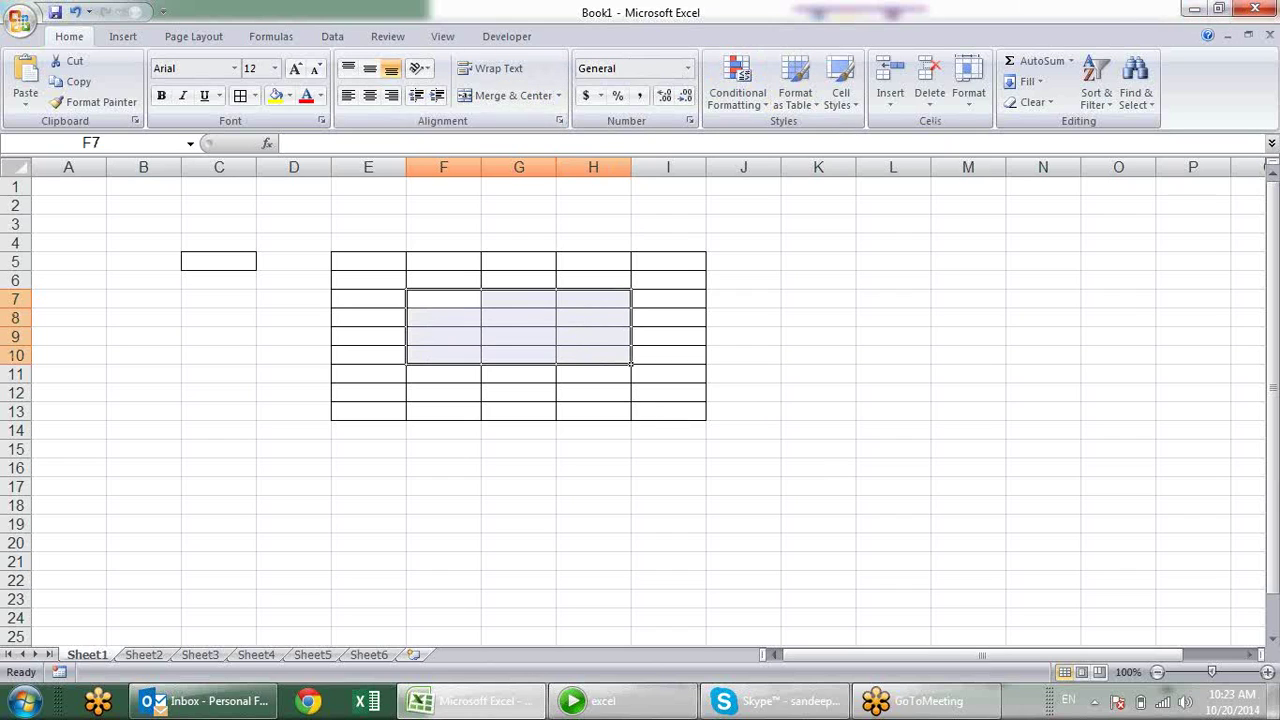
{"action": "key", "text": "alt"}
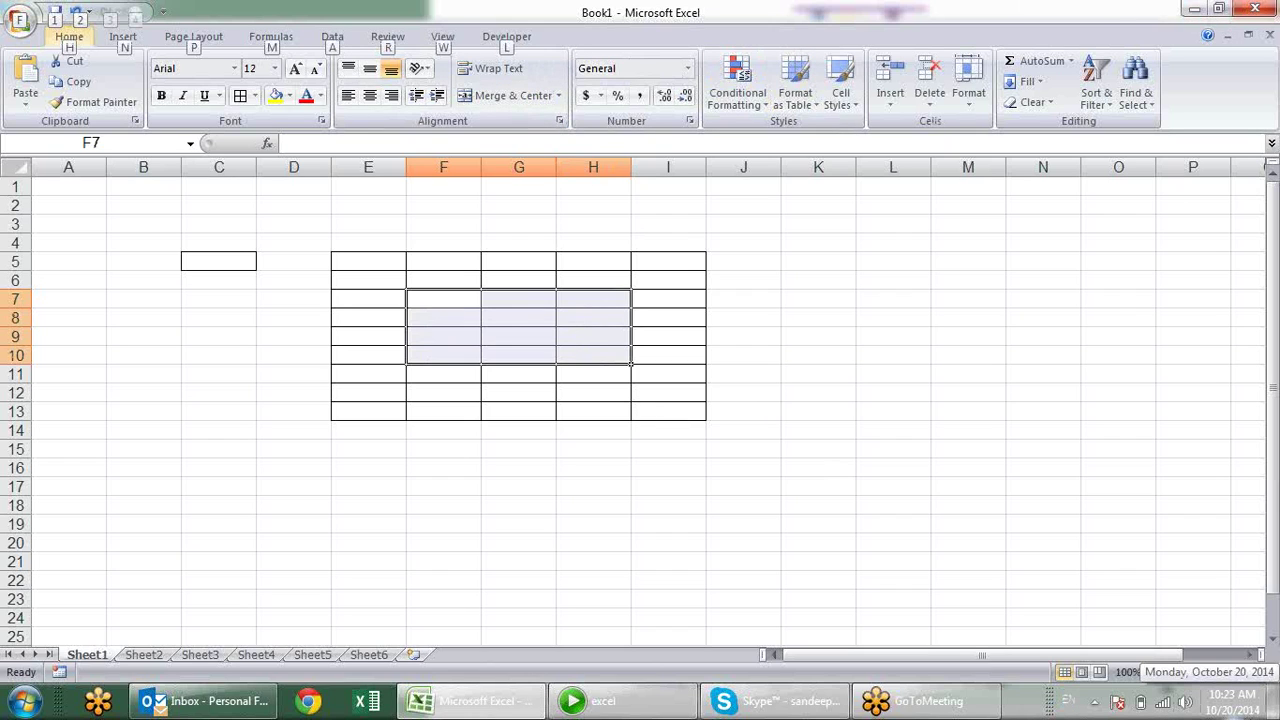
{"action": "key", "text": "h"}
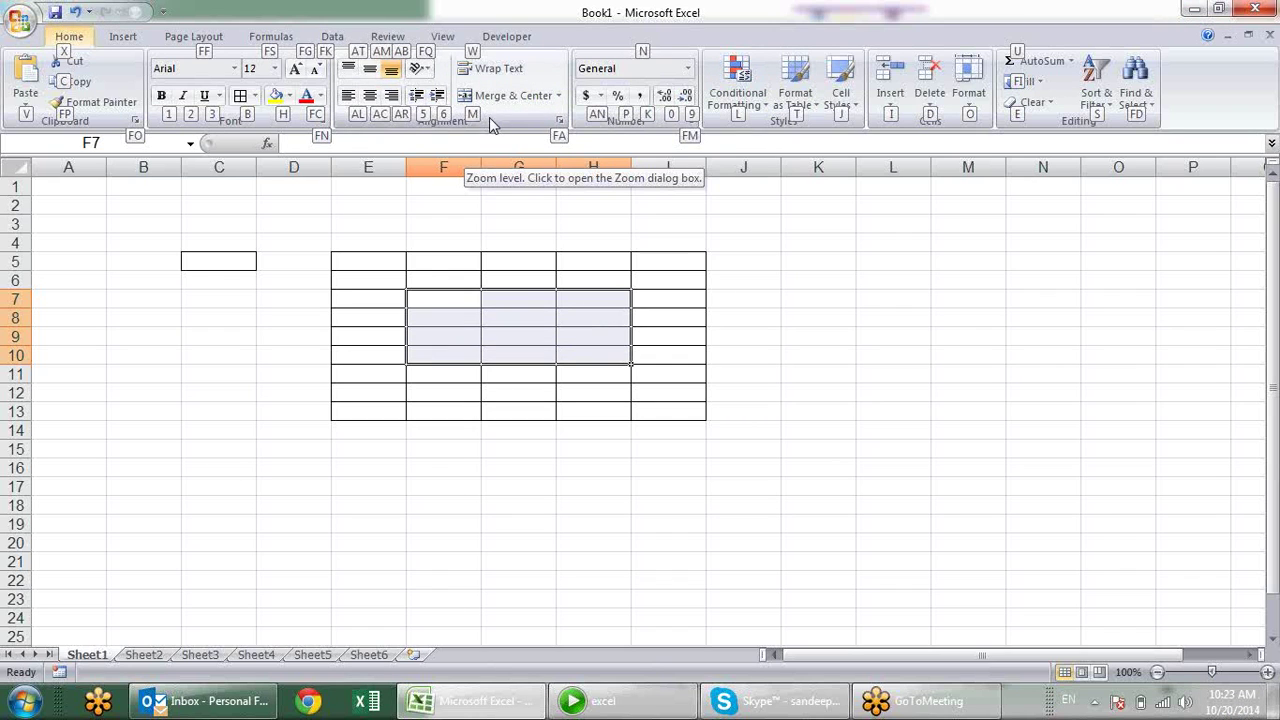
{"action": "key", "text": "m"}
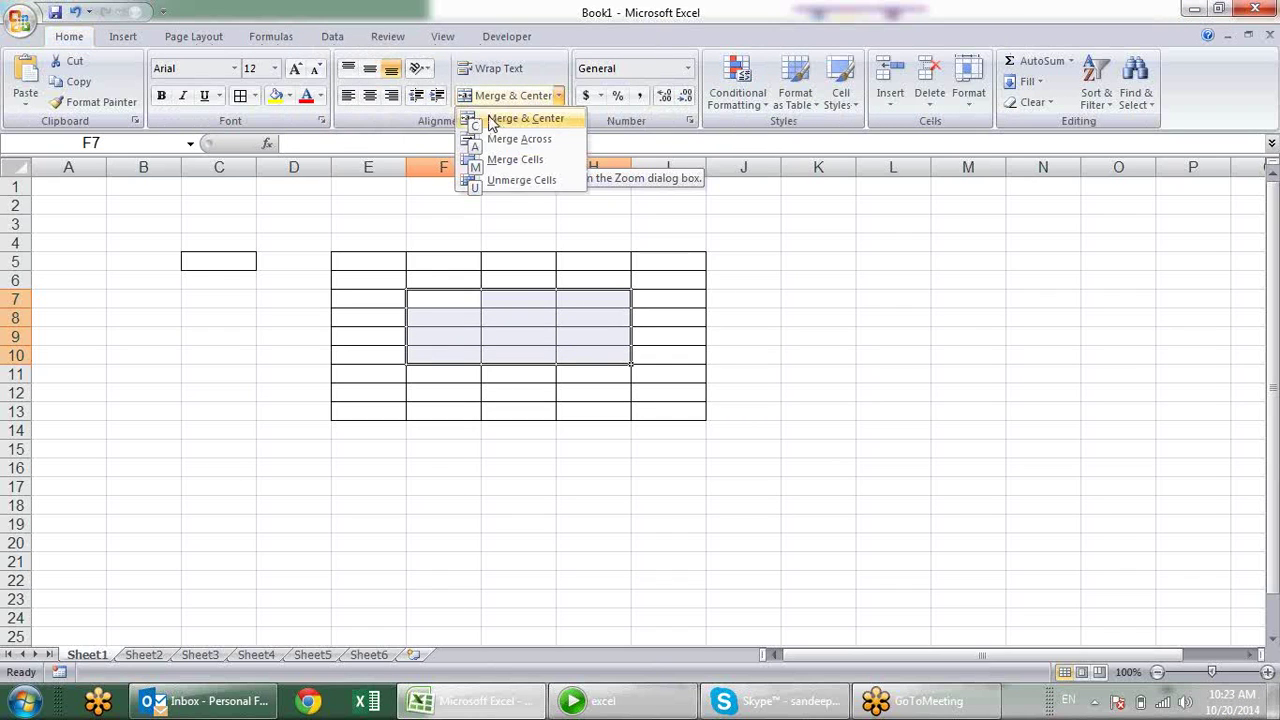
{"action": "left_click", "coordinate": [550, 121]}
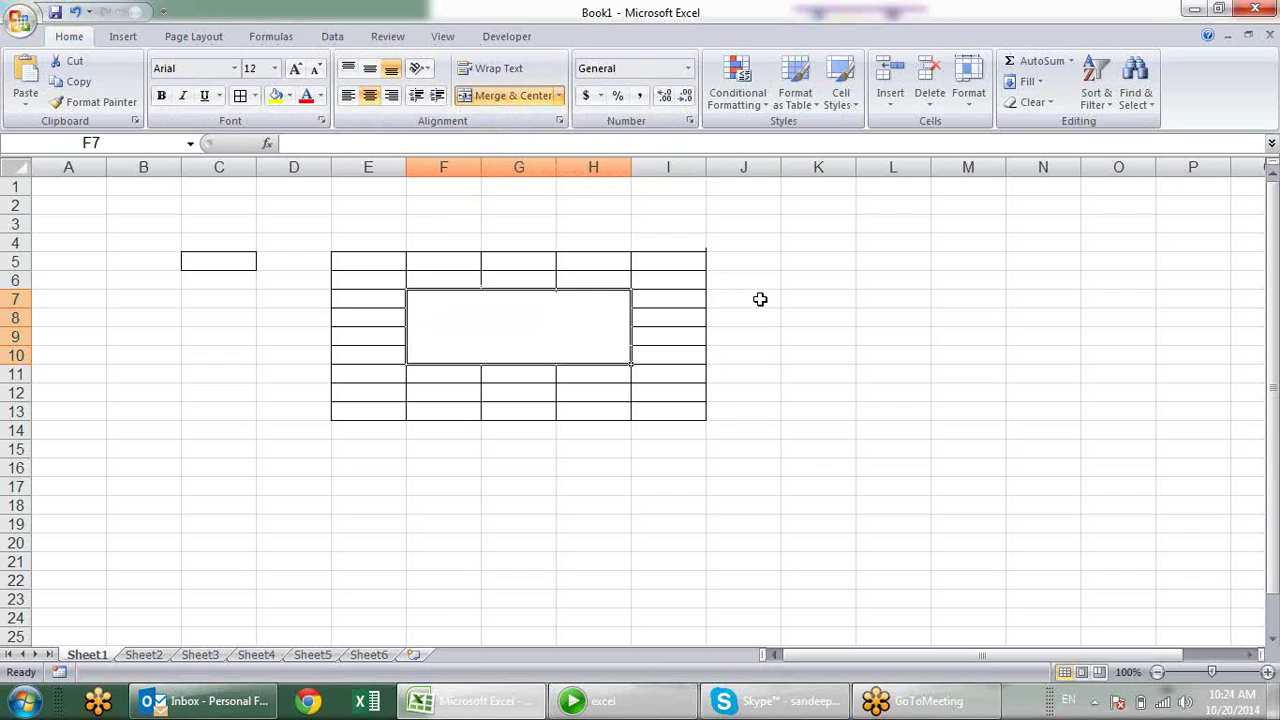
Unmerge F7:H10 back into separate cells via the Merge & Center menu.
{"action": "key", "text": "alt"}
{"action": "key", "text": "h"}
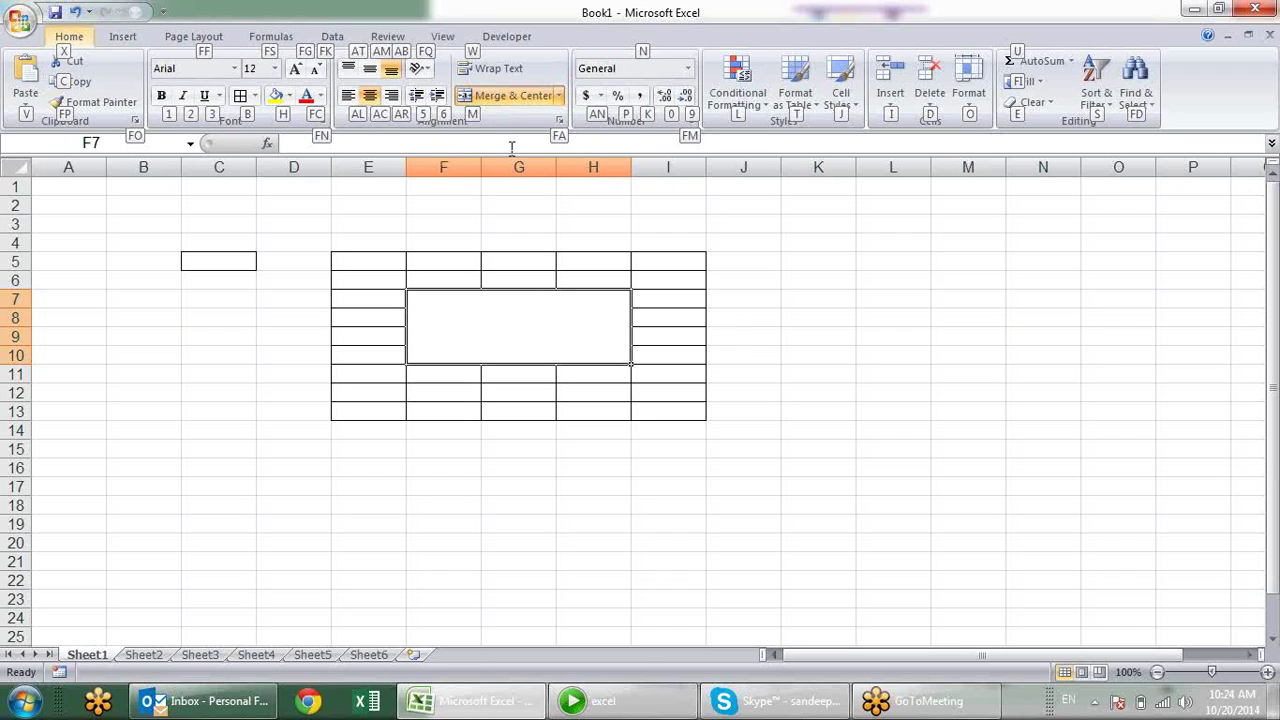
{"action": "key", "text": "m"}
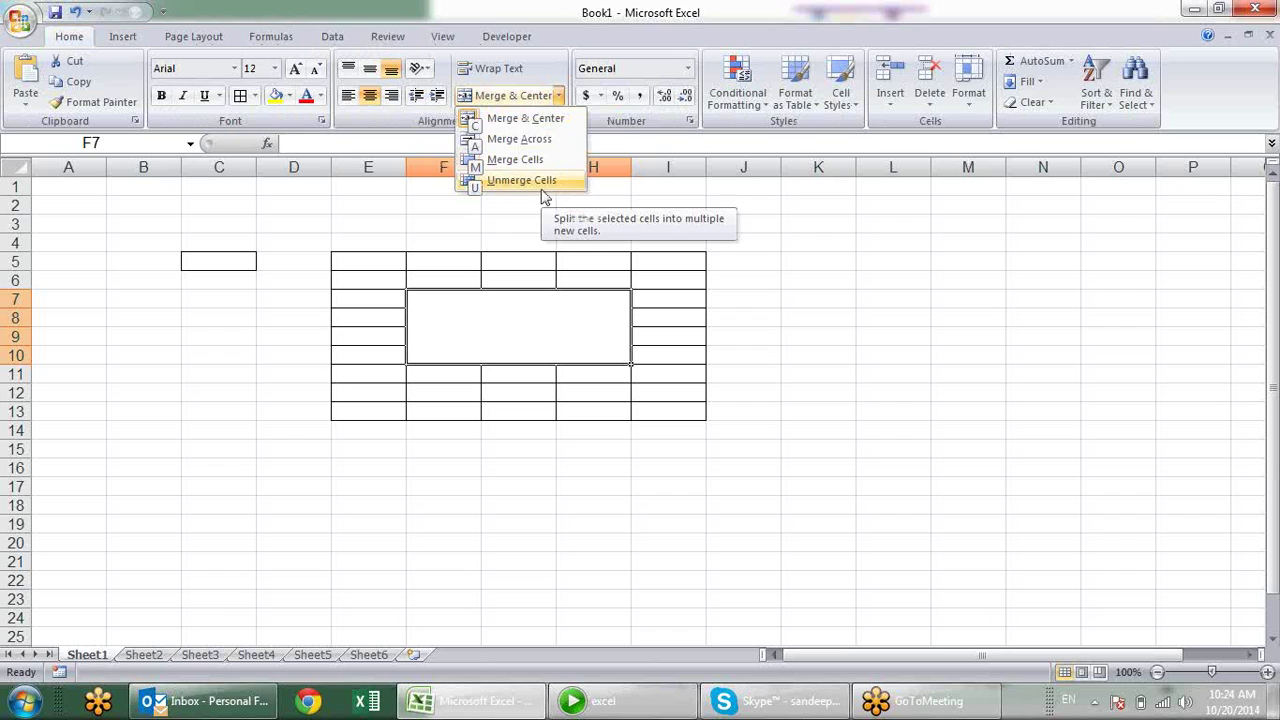
{"action": "left_click", "coordinate": [540, 187]}
{"action": "left_click", "coordinate": [540, 187]}
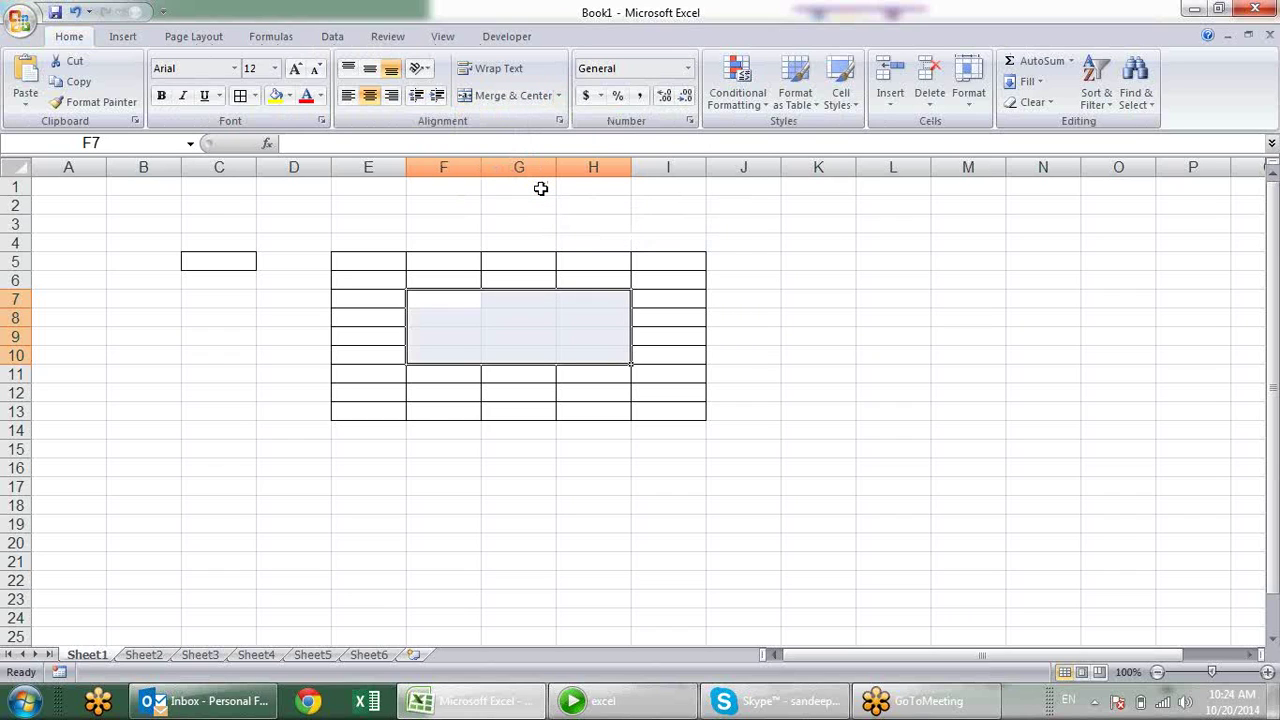
Reapply All Borders to F7:H10 to restore its inner borders.
{"action": "left_click", "coordinate": [968, 446]}
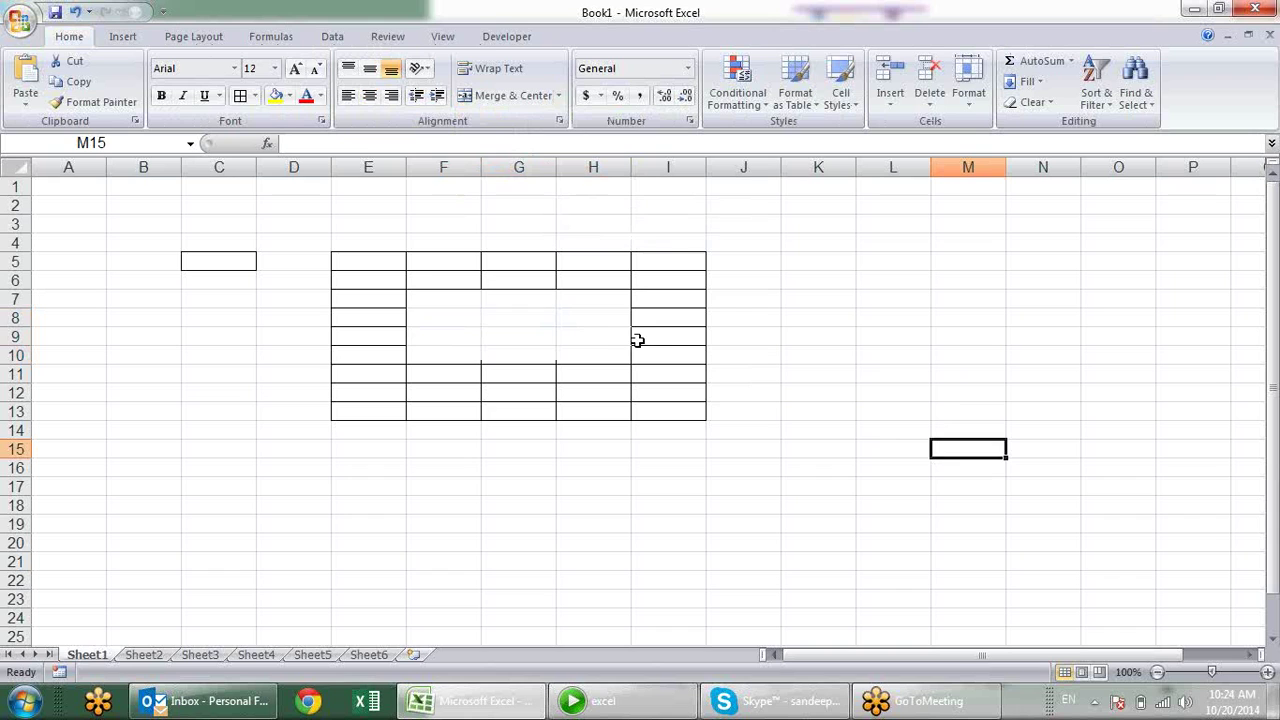
{"action": "mouse_move", "coordinate": [450, 305]}
{"action": "left_mouse_down"}
{"action": "mouse_move", "coordinate": [512, 311]}
{"action": "mouse_move", "coordinate": [590, 351]}
{"action": "left_mouse_up"}
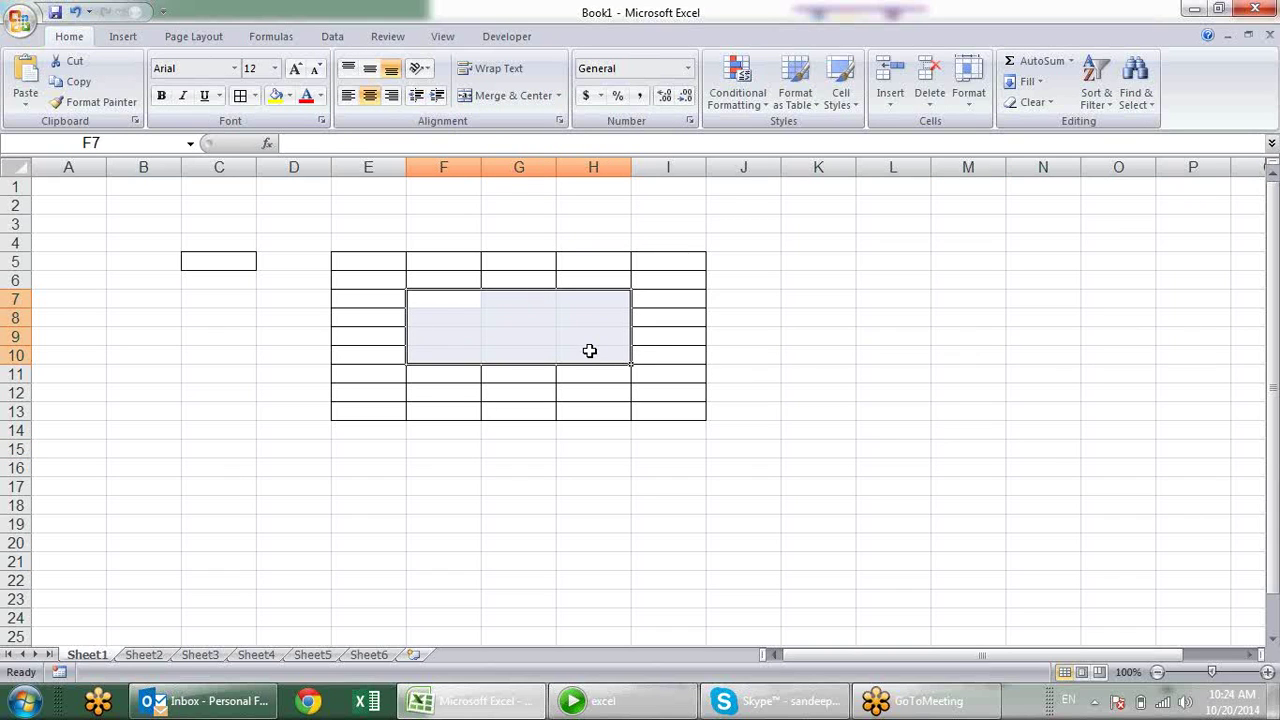
{"action": "key", "text": "alt+h"}
{"action": "key", "text": "b"}
{"action": "key", "text": "a"}
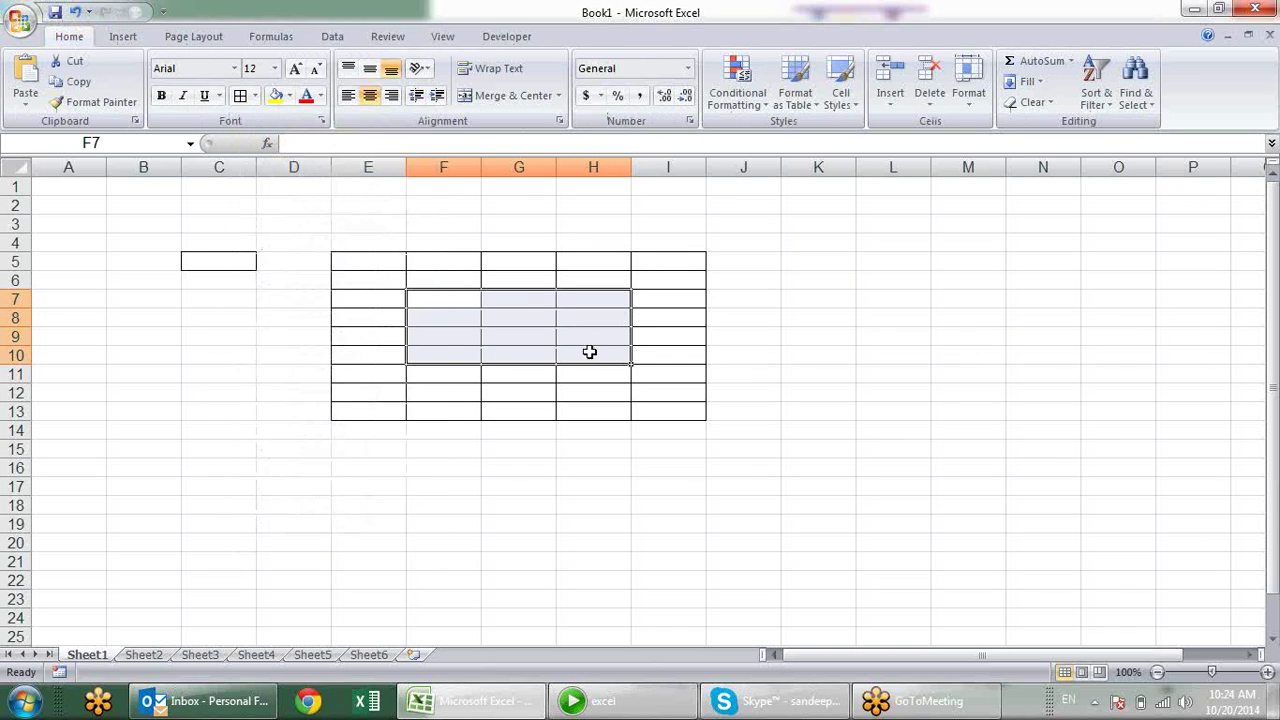
Fill all of E5:I13 with 2 using Ctrl+Enter, then select E5:I5.
{"action": "left_click_drag", "start_coordinate": [364, 267], "coordinate": [672, 411]}
{"action": "type", "text": "2"}
{"action": "key", "text": "ctrl+Return"}
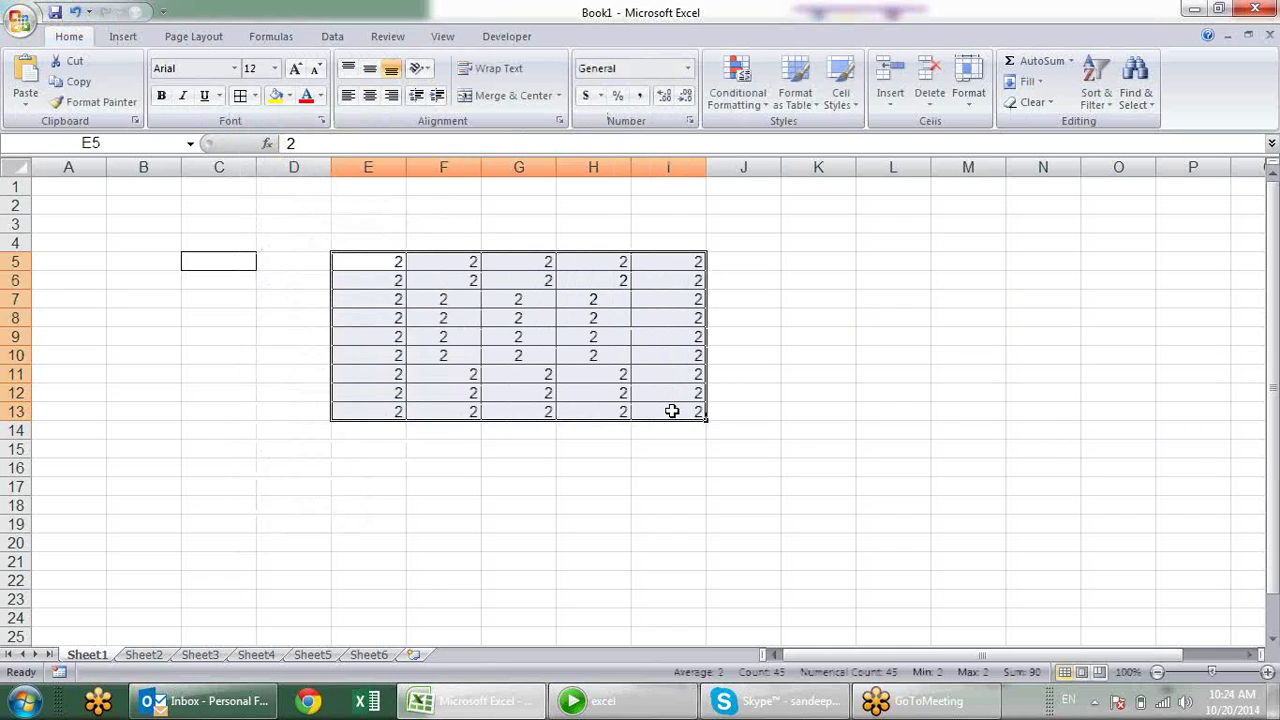
{"action": "left_click", "coordinate": [872, 277]}
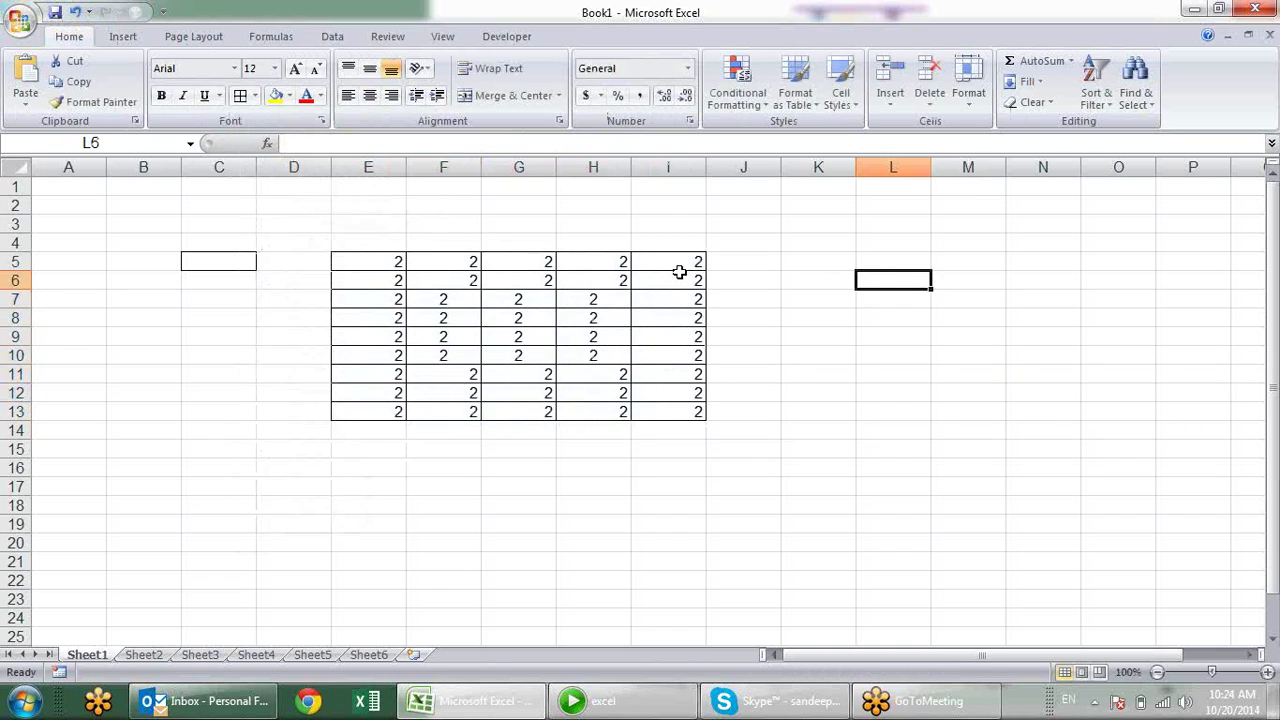
{"action": "left_click", "coordinate": [396, 265]}
{"action": "key", "text": "ctrl+shift+Right"}
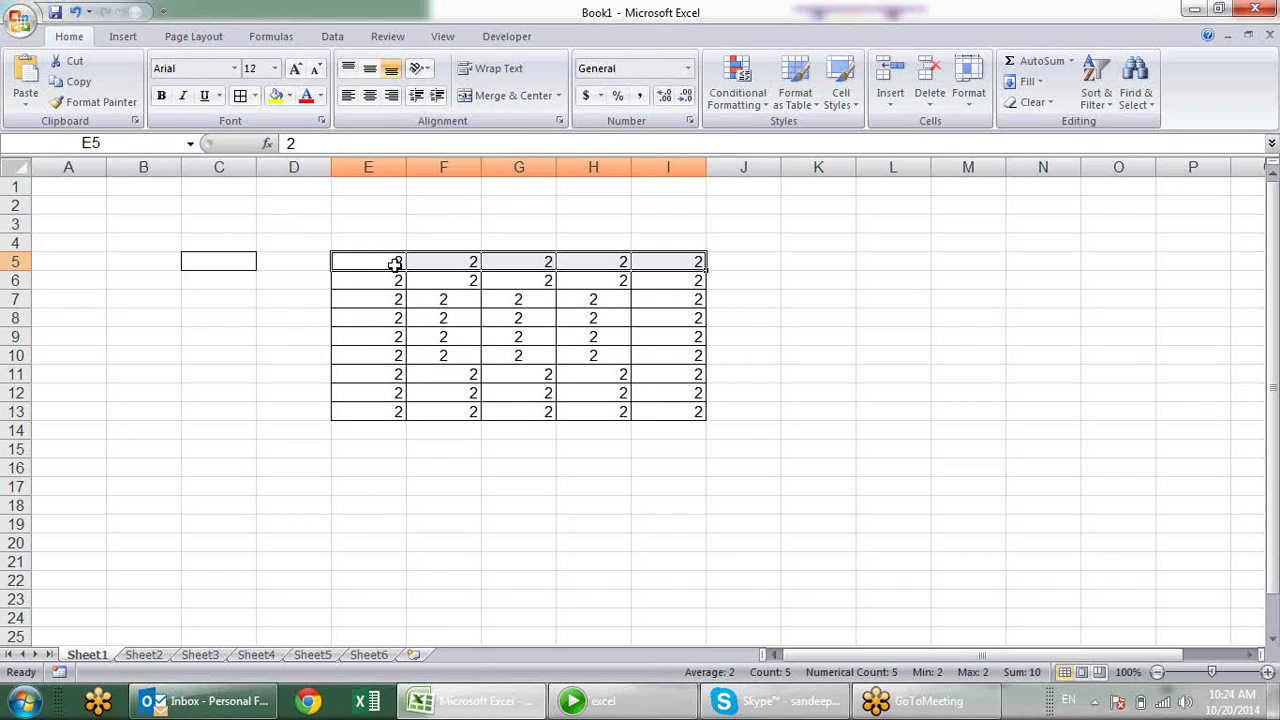
Add AutoFilter dropdowns to row 5 with Alt, A, T.
{"action": "key", "text": "alt"}
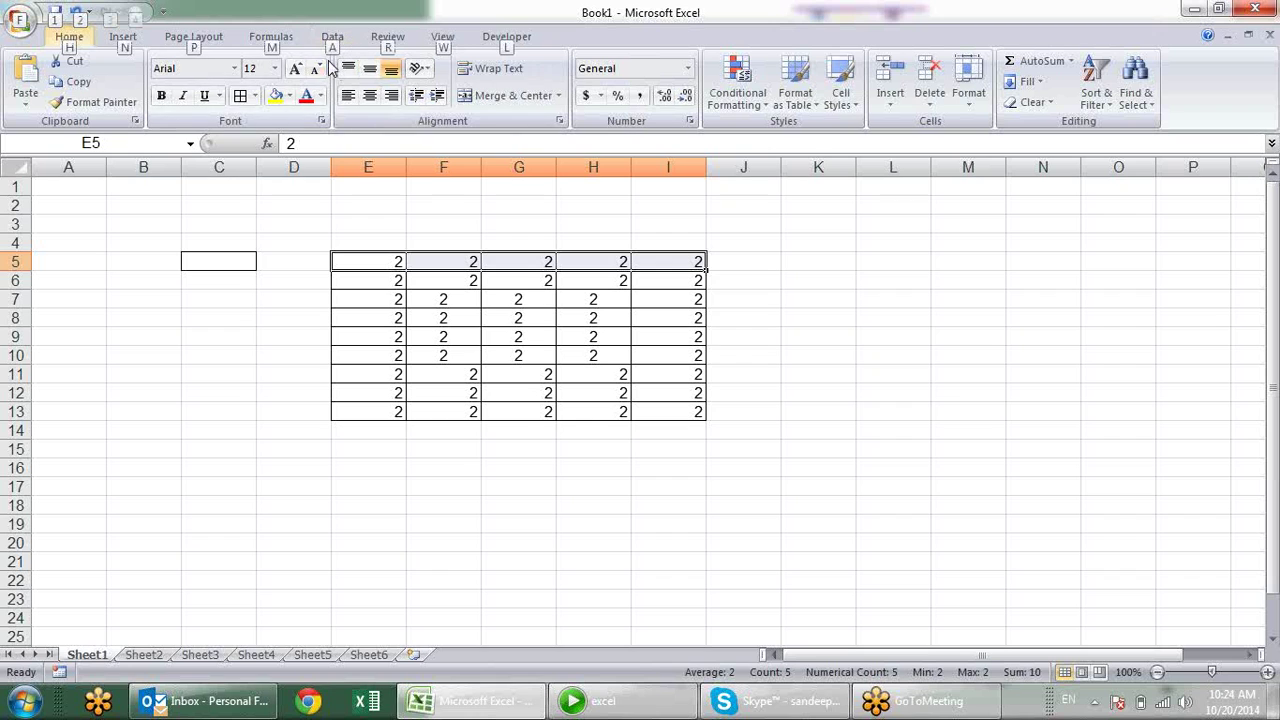
{"action": "key", "text": "alt"}
{"action": "key", "text": "alt+a"}
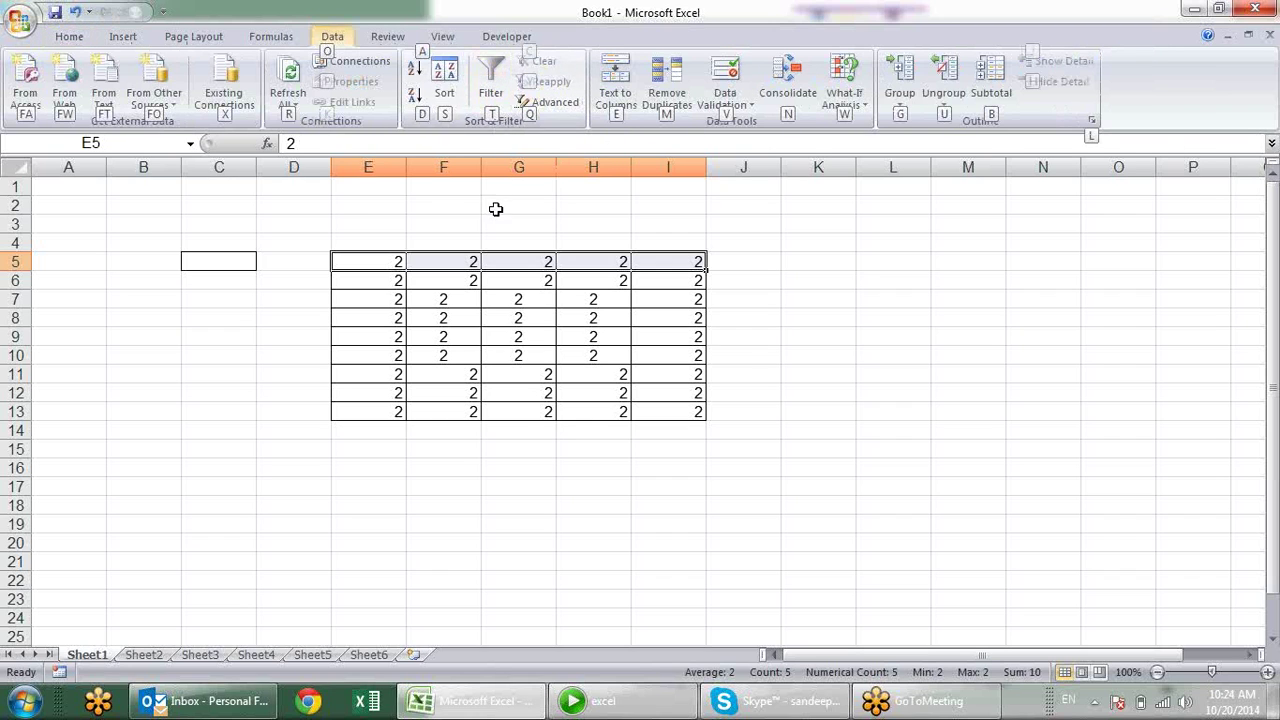
{"action": "key", "text": "t"}
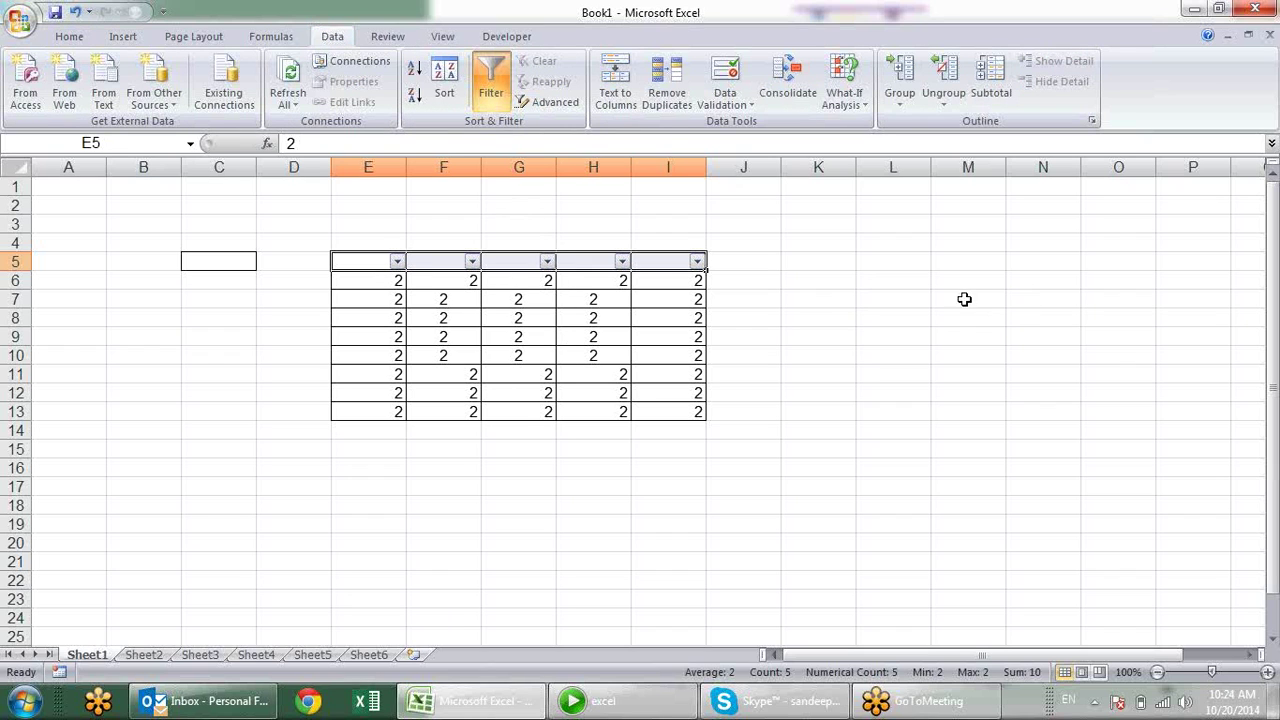
Select E5, go back to the Home tab, and turn AutoFilter off with Ctrl+Shift+L.
{"action": "left_click", "coordinate": [850, 300]}
{"action": "left_click", "coordinate": [366, 262]}
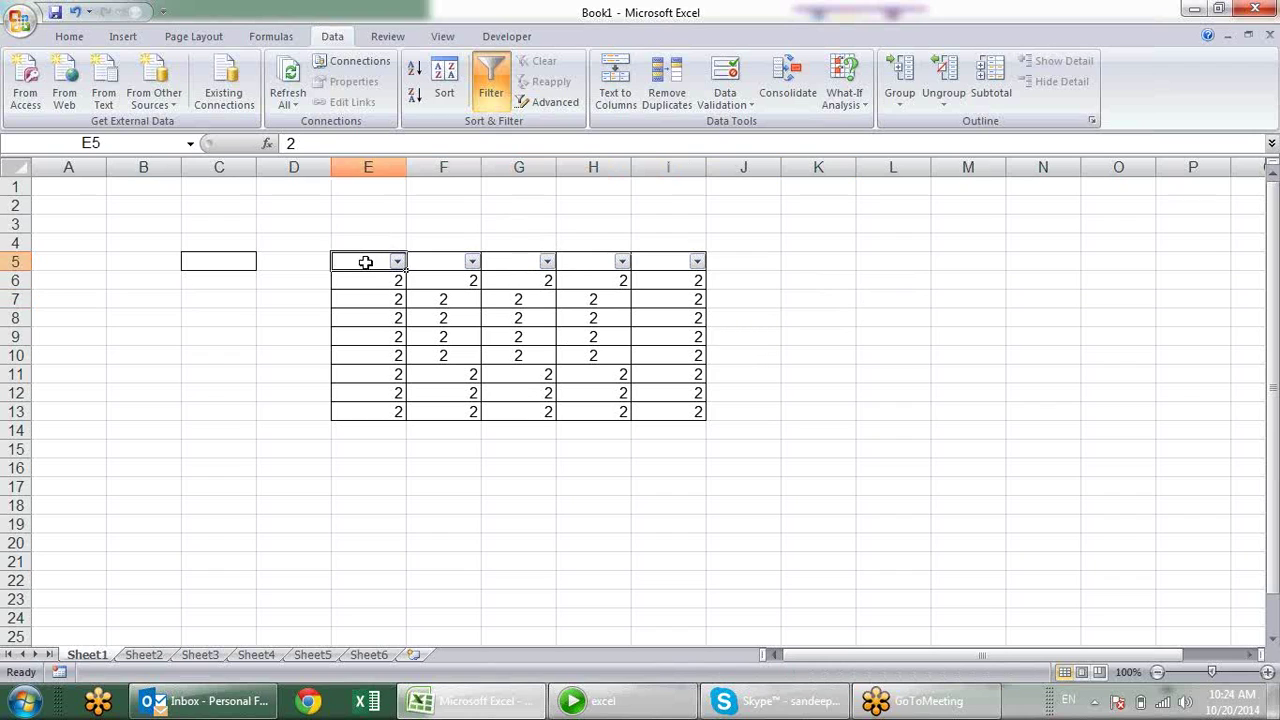
{"action": "left_click", "coordinate": [452, 255]}
{"action": "left_click", "coordinate": [508, 264]}
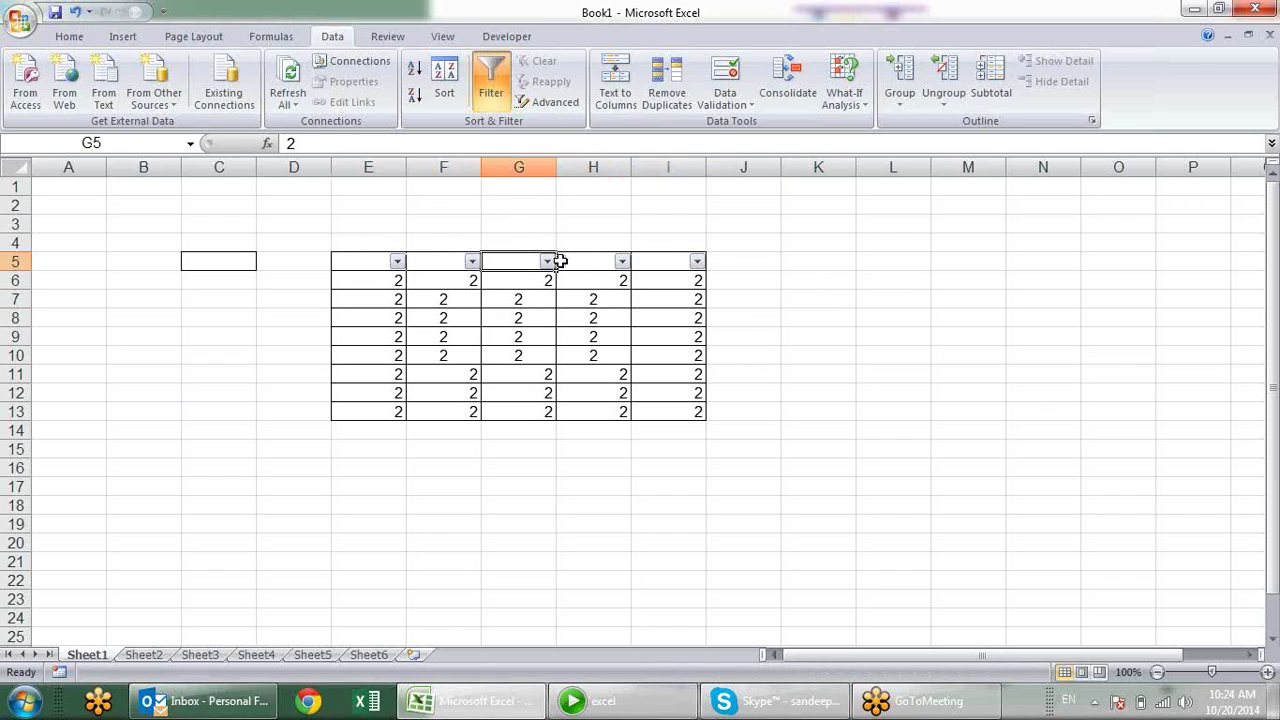
{"action": "left_click", "coordinate": [640, 258]}
{"action": "left_click", "coordinate": [590, 265]}
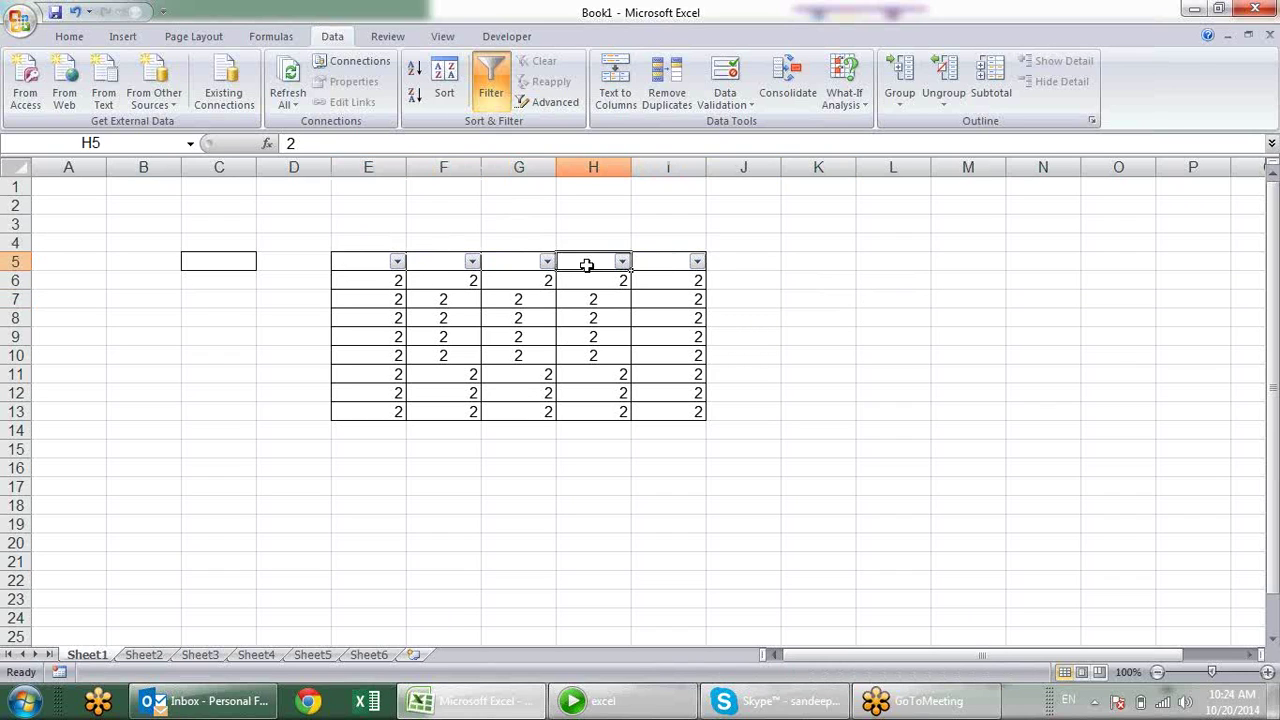
{"action": "left_click", "coordinate": [512, 260]}
{"action": "left_click", "coordinate": [390, 258]}
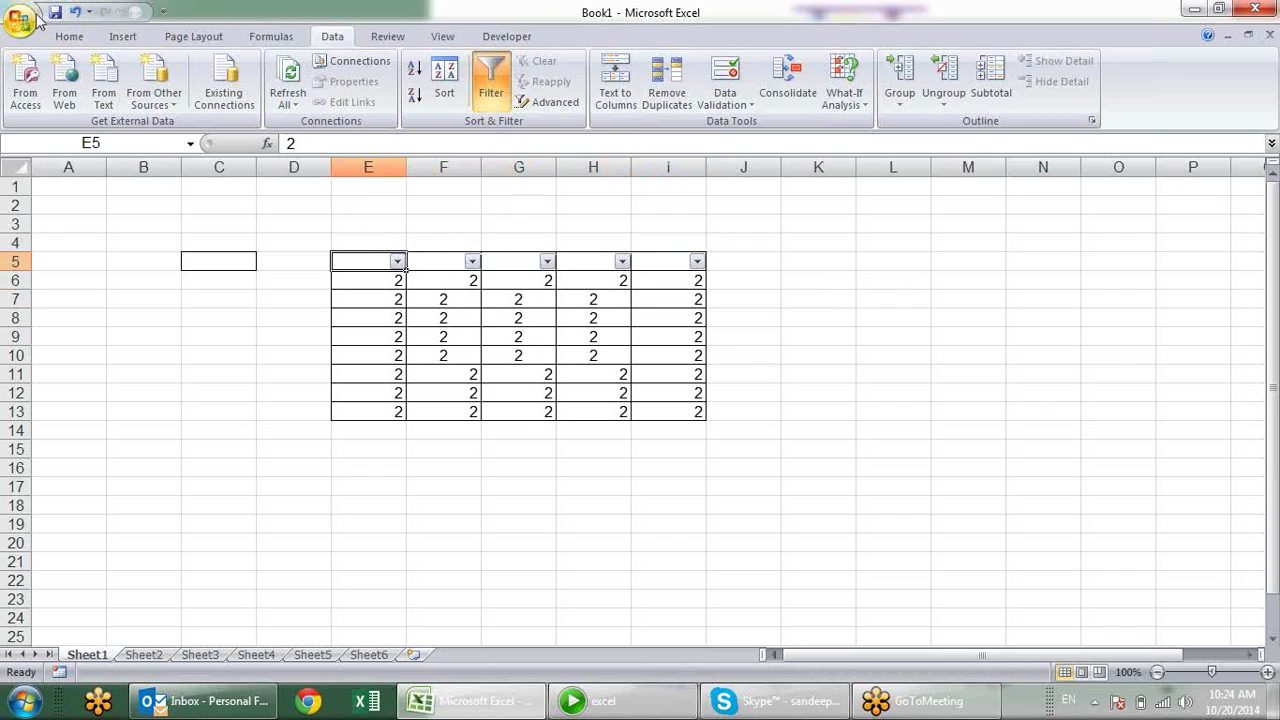
{"action": "left_click", "coordinate": [69, 36]}
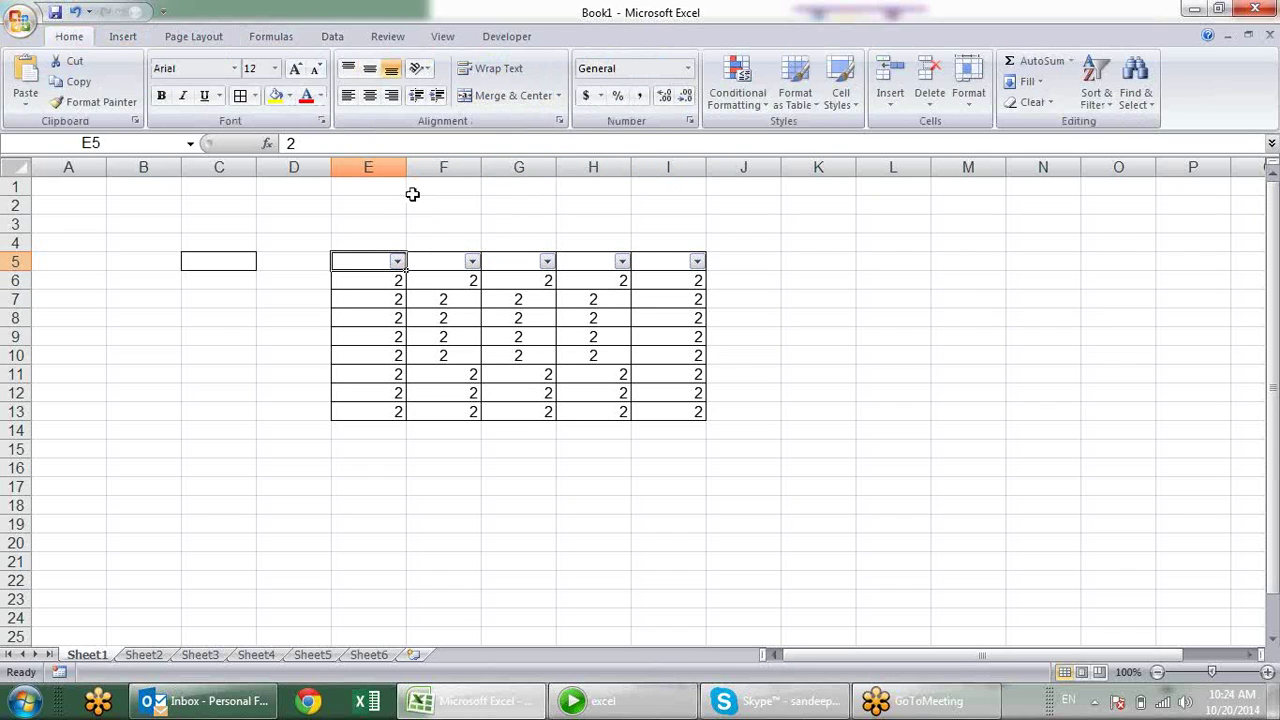
{"action": "key", "text": "ctrl+shift+l"}
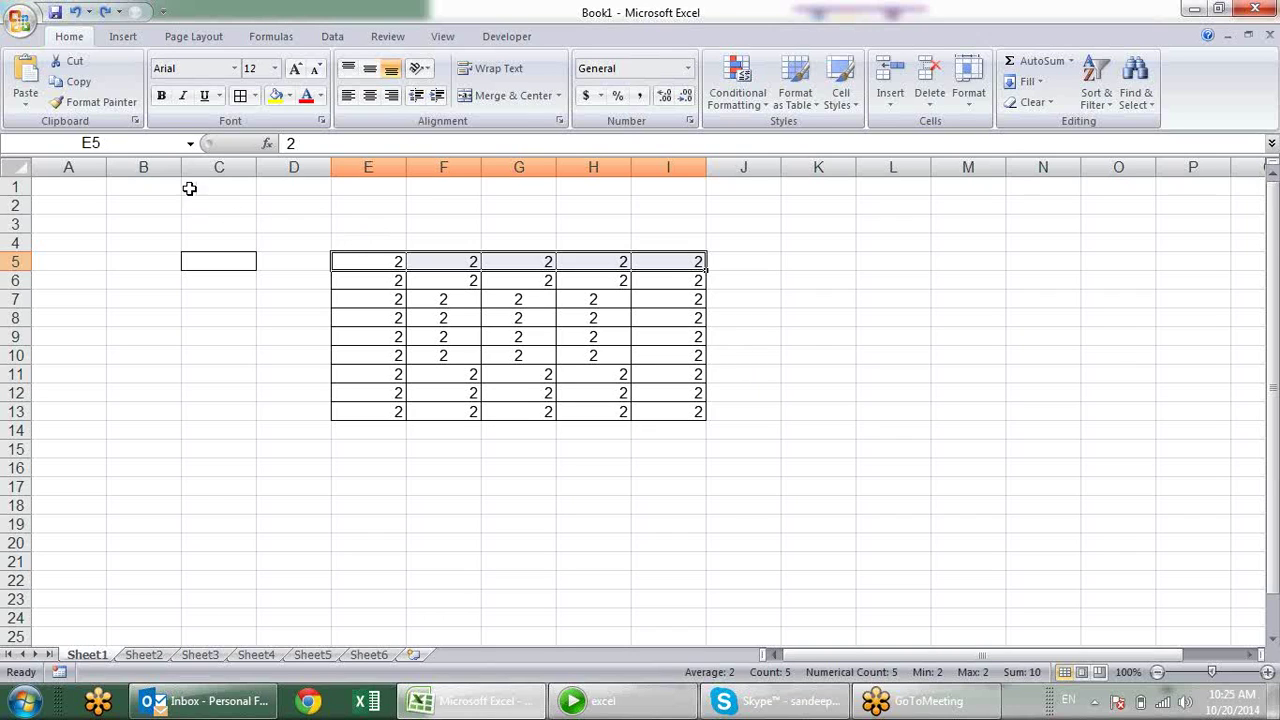
Open Format Cells from the Number group launcher and move the dialog left.
{"action": "left_click", "coordinate": [690, 121]}
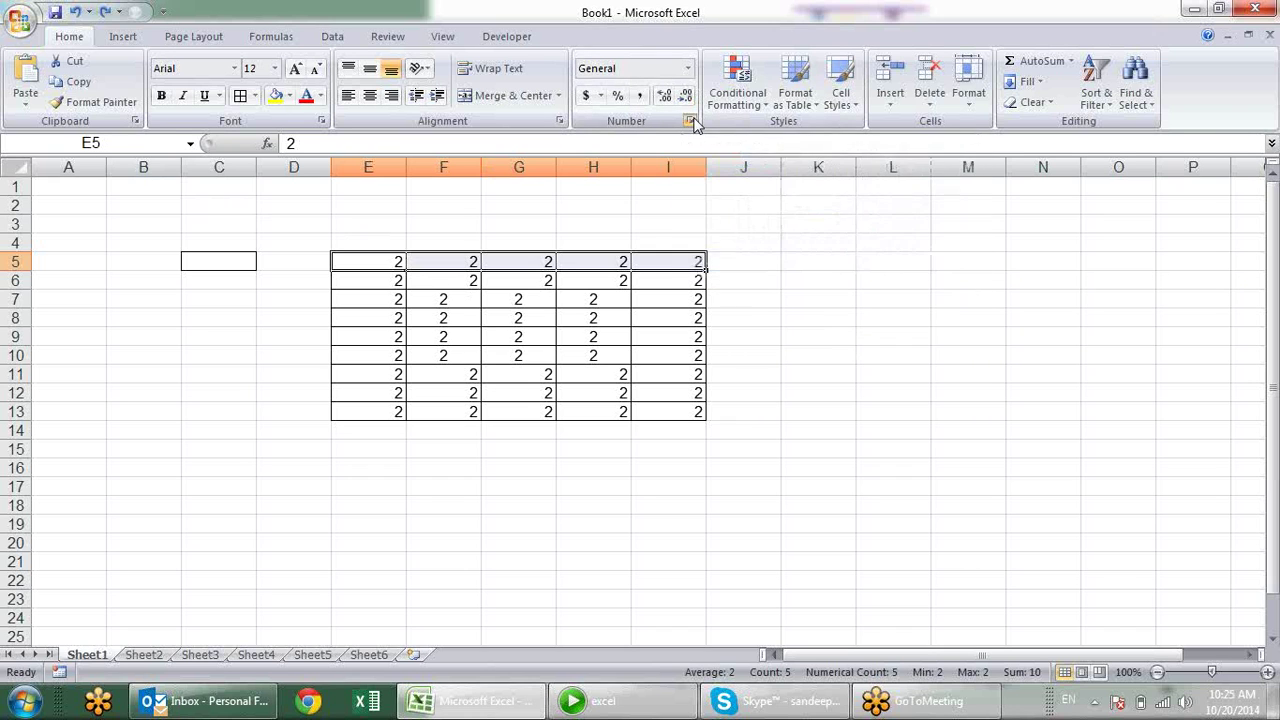
{"action": "left_click_drag", "start_coordinate": [828, 117], "coordinate": [613, 131]}
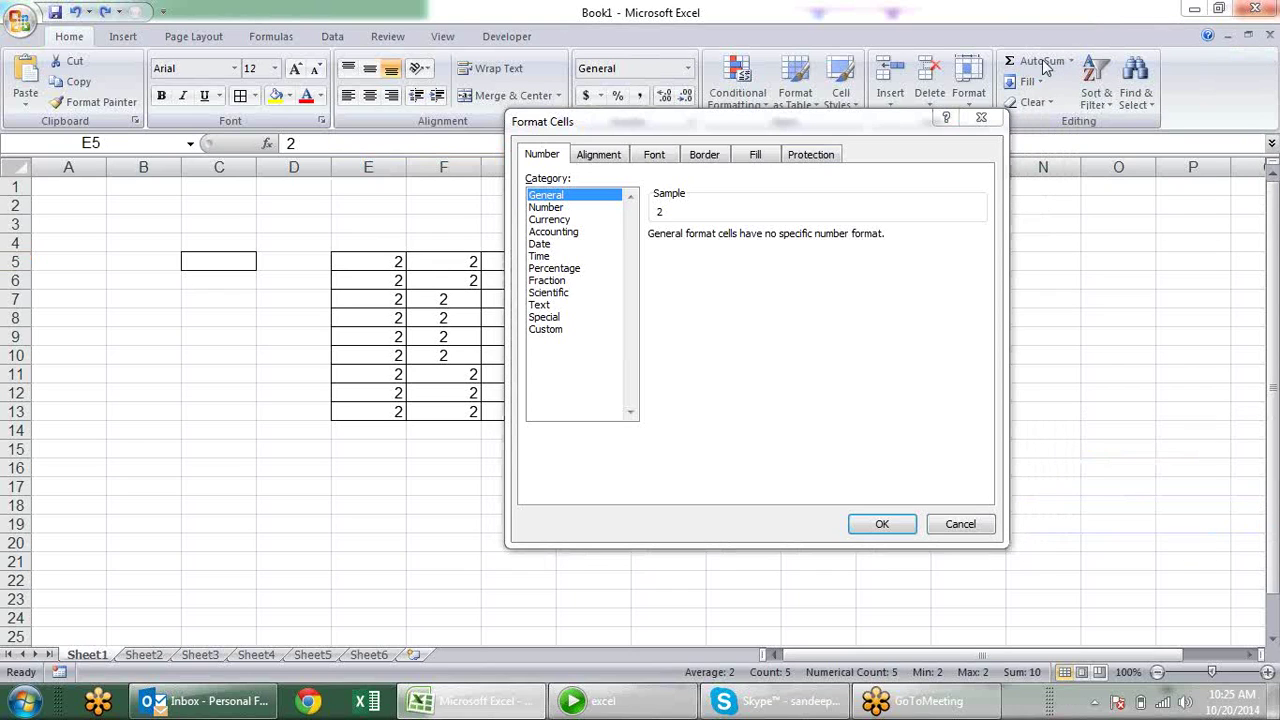
Browse the Format Cells tabs from Font and Number over to Alignment.
{"action": "left_click", "coordinate": [877, 245]}
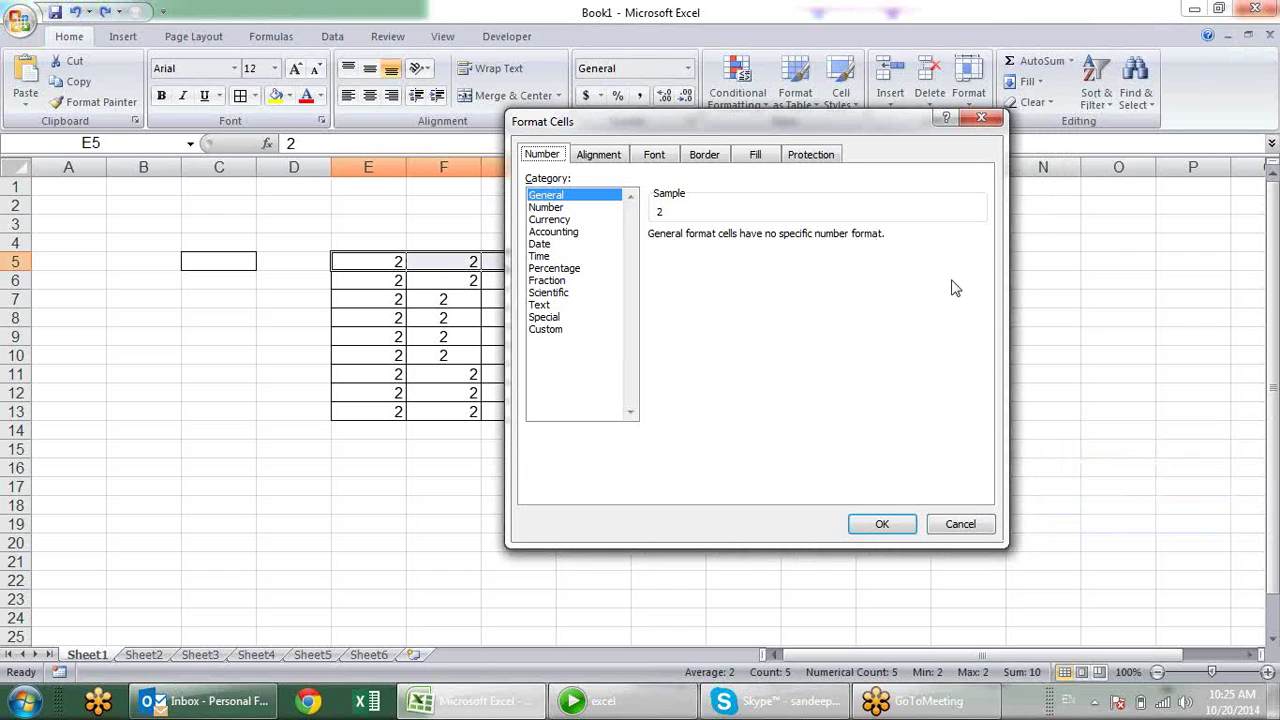
{"action": "left_click", "coordinate": [672, 156]}
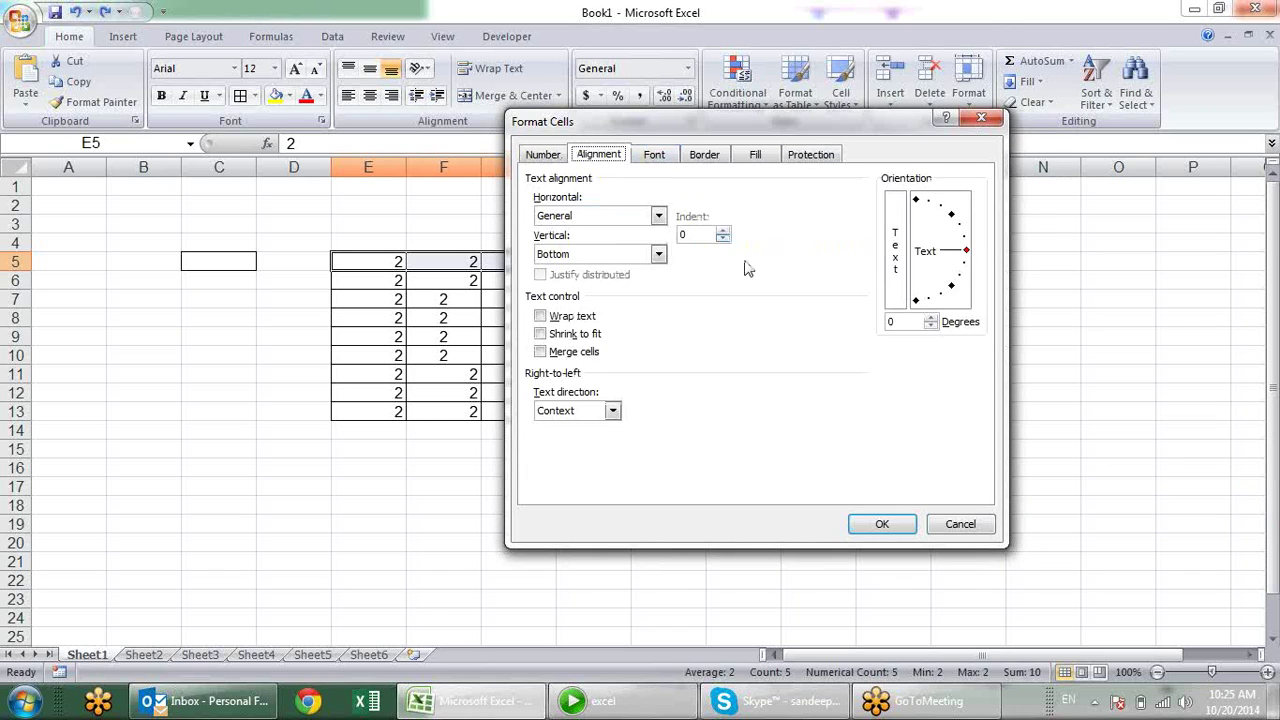
{"action": "key", "text": "ctrl+Tab"}
{"action": "key", "text": "ctrl+Tab"}
{"action": "key", "text": "ctrl+Tab"}
{"action": "key", "text": "ctrl+Tab"}
{"action": "key", "text": "ctrl+Tab"}
{"action": "key", "text": "ctrl+Tab"}
{"action": "key", "text": "ctrl+Tab"}
{"action": "key", "text": "ctrl+Tab"}
{"action": "key", "text": "ctrl+Tab"}
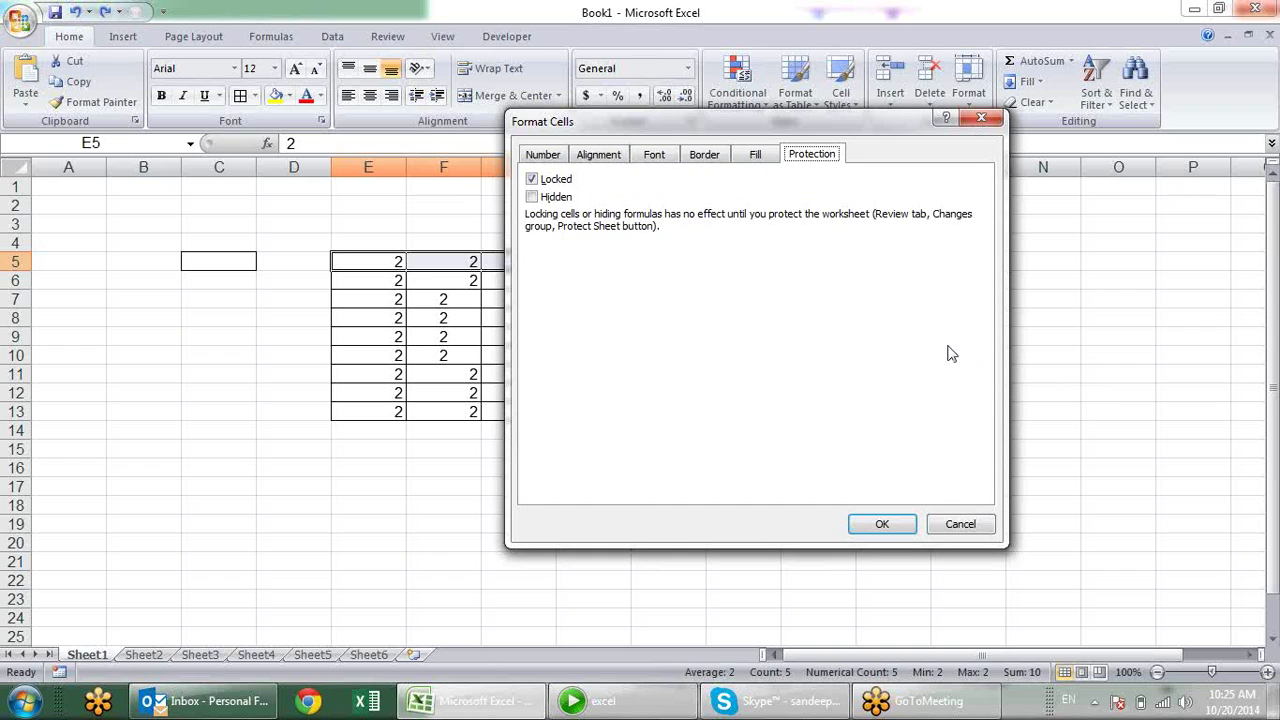
{"action": "key", "text": "ctrl+shift+Tab"}
{"action": "key", "text": "ctrl+shift+Tab"}
{"action": "key", "text": "ctrl+shift+Tab"}
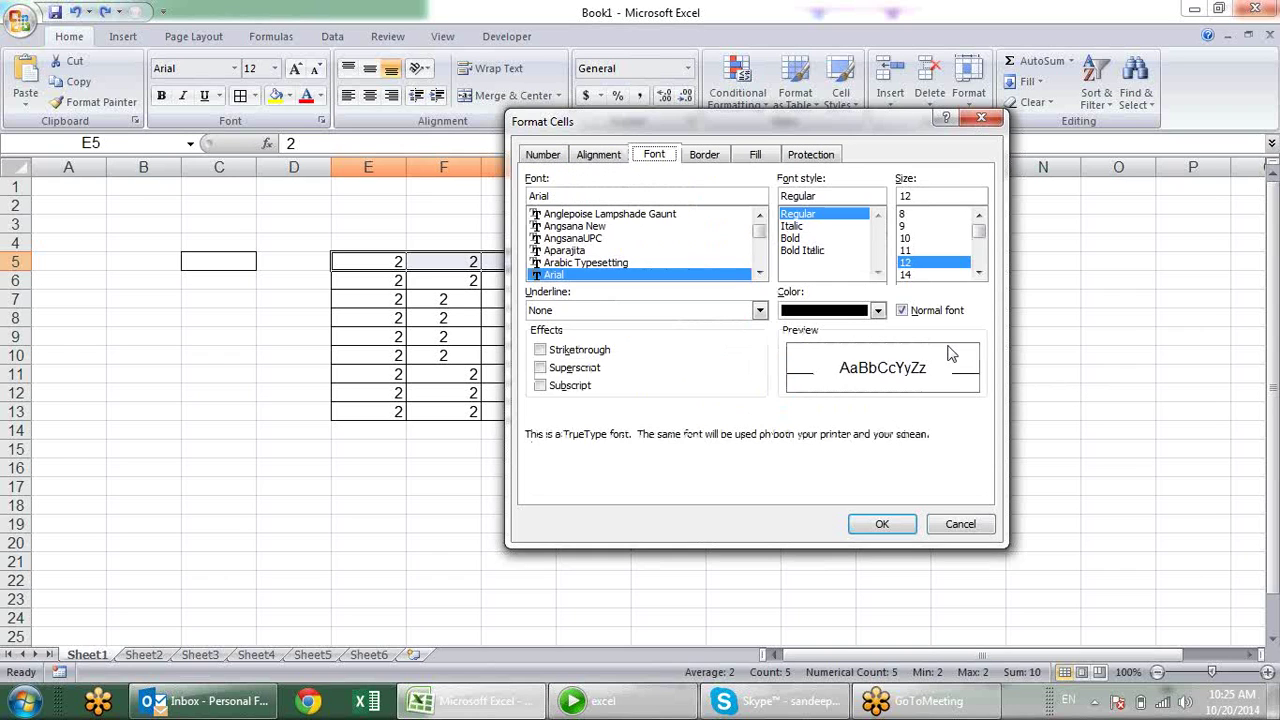
{"action": "key", "text": "ctrl+shift+Tab"}
{"action": "key", "text": "ctrl+shift+Tab"}
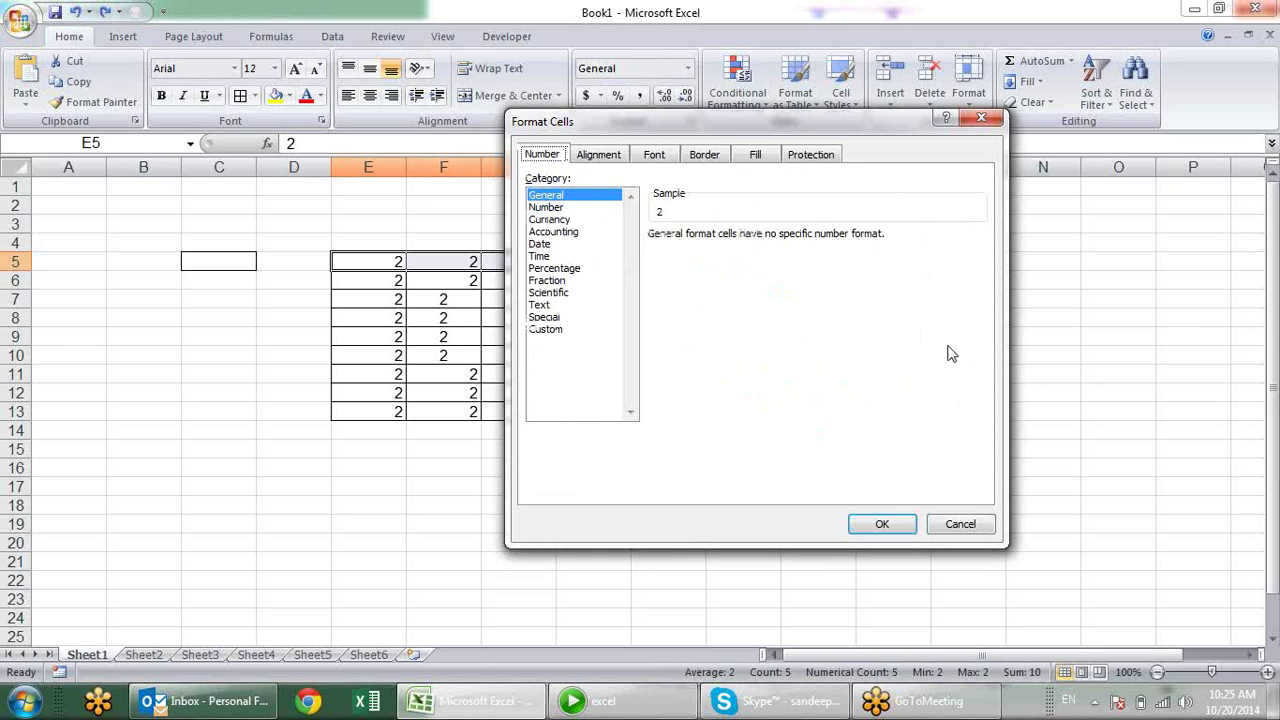
{"action": "key", "text": "ctrl+shift+Tab"}
{"action": "key", "text": "ctrl+shift+Tab"}
{"action": "key", "text": "ctrl+shift+Tab"}
{"action": "key", "text": "ctrl+shift+Tab"}
{"action": "key", "text": "ctrl+shift+Tab"}
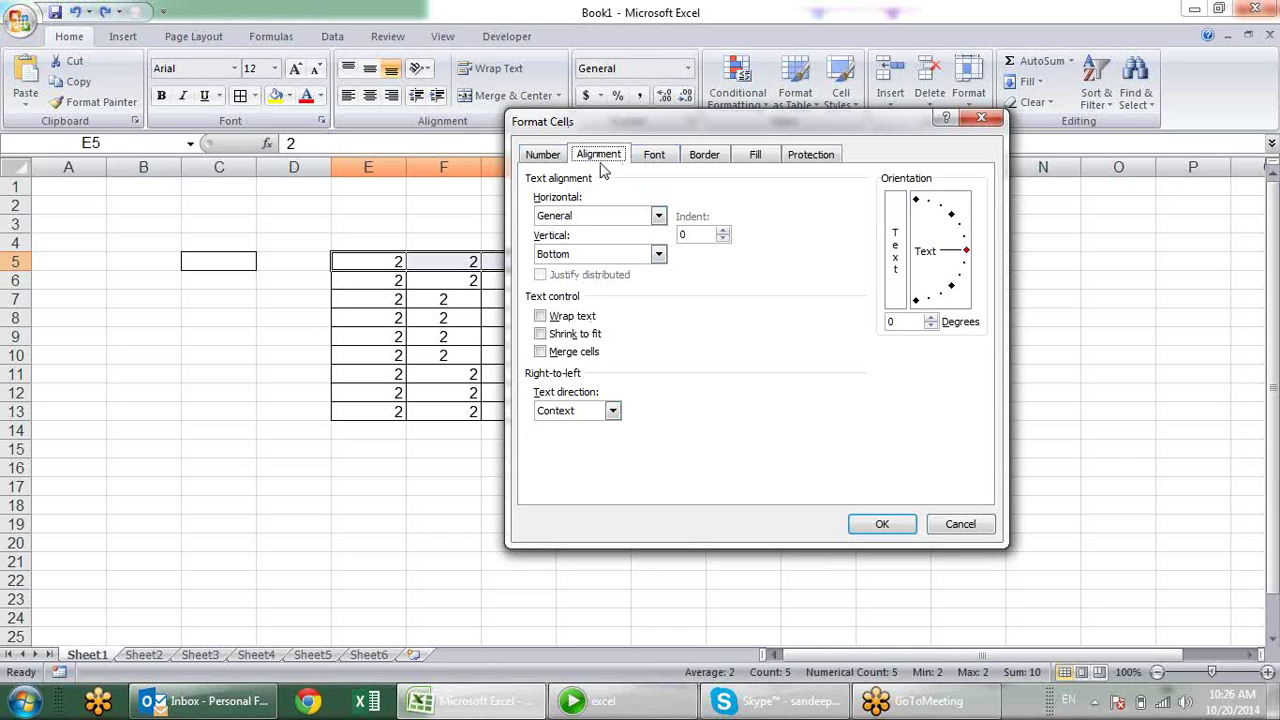
Tick Shrink to fit on the Alignment tab, leaving Wrap text off.
{"action": "key", "text": "Tab"}
{"action": "key", "text": "Tab"}
{"action": "key", "text": "Tab"}
{"action": "key", "text": "Tab"}
{"action": "key", "text": "Tab"}
{"action": "key", "text": "Tab"}
{"action": "key", "text": "Tab"}
{"action": "key", "text": "Tab"}
{"action": "key", "text": "Tab"}
{"action": "key", "text": "Tab"}
{"action": "key", "text": "Tab"}
{"action": "key", "text": "Tab"}
{"action": "key", "text": "Tab"}
{"action": "key", "text": "Tab"}
{"action": "key", "text": "Tab"}
{"action": "key", "text": "Tab"}
{"action": "key", "text": "Tab"}
{"action": "key", "text": "Tab"}
{"action": "key", "text": "Tab"}
{"action": "key", "text": "Tab"}
{"action": "key", "text": "Tab"}
{"action": "key", "text": "Tab"}
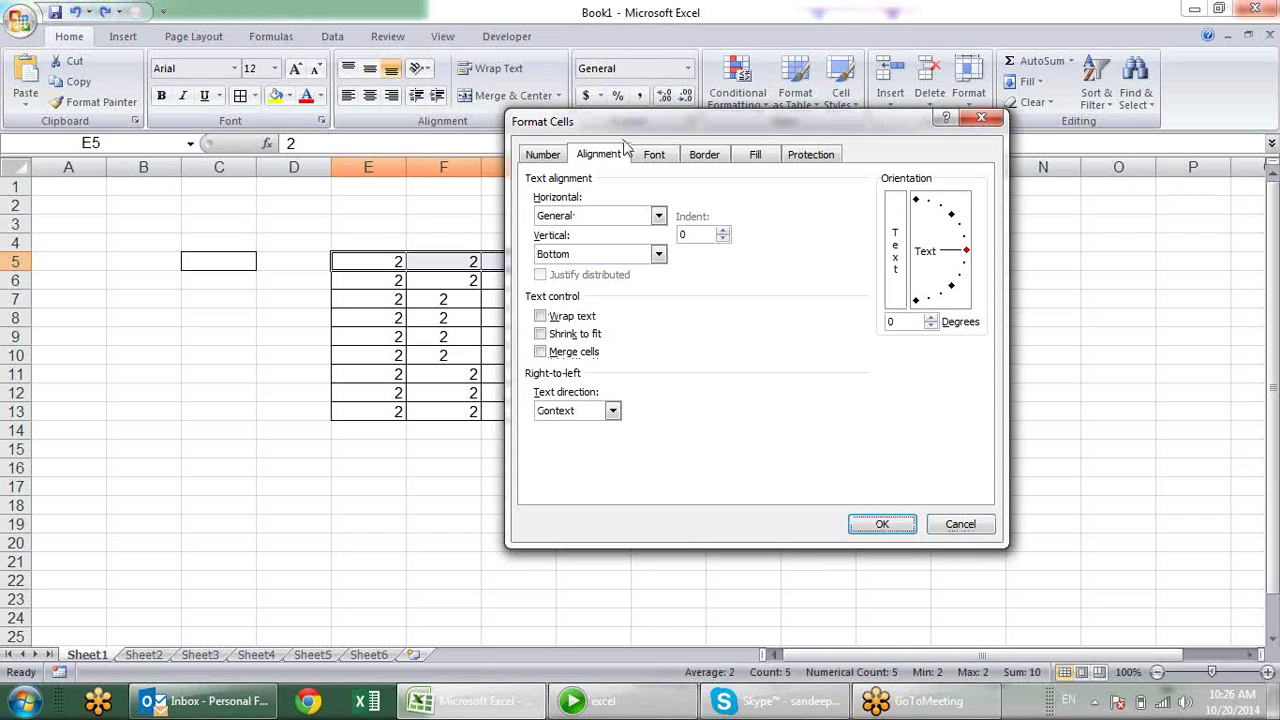
{"action": "key", "text": "Tab"}
{"action": "key", "text": "Tab"}
{"action": "key", "text": "Tab"}
{"action": "key", "text": "Tab"}
{"action": "key", "text": "Tab"}
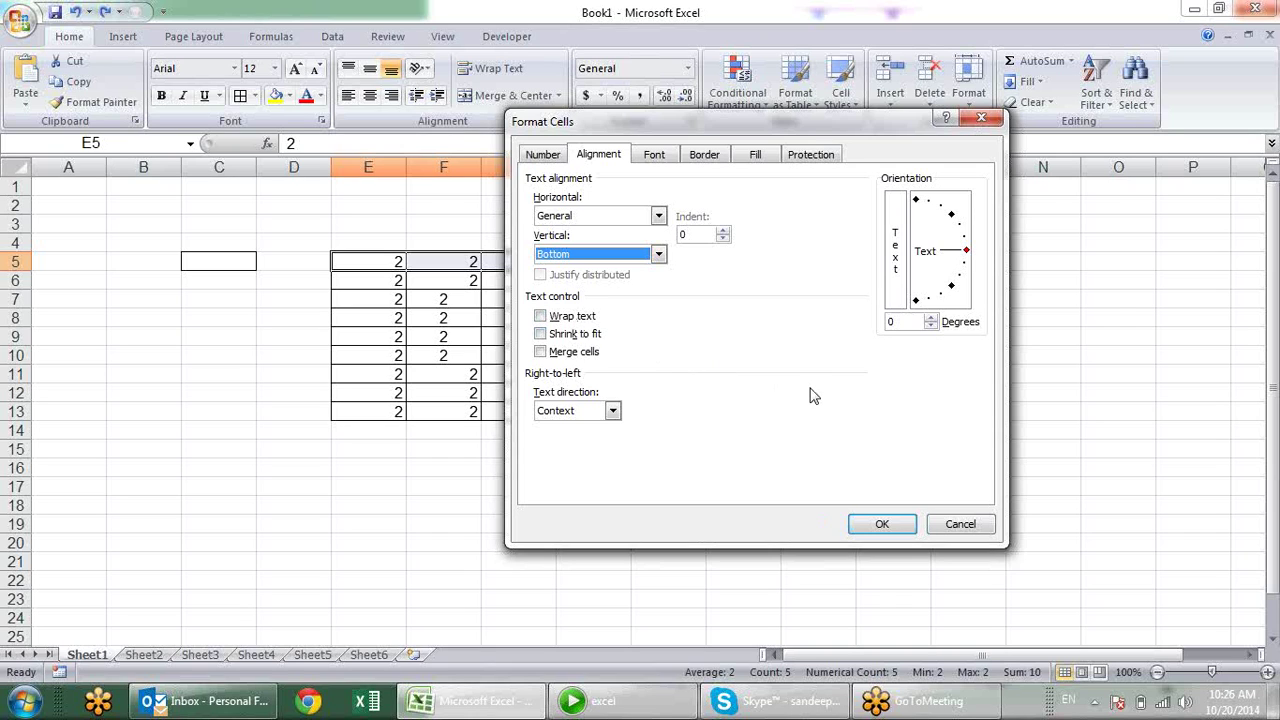
{"action": "key", "text": "alt+w"}
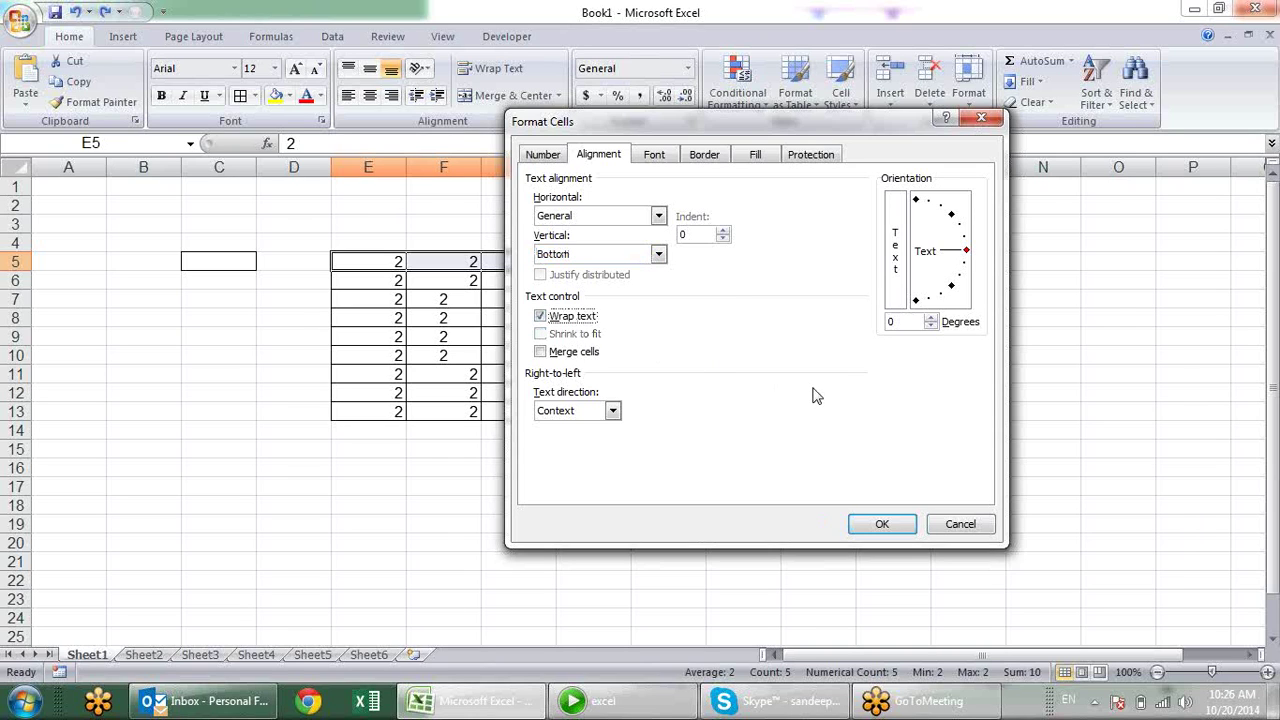
{"action": "key", "text": "alt+w"}
{"action": "left_click", "coordinate": [581, 340]}
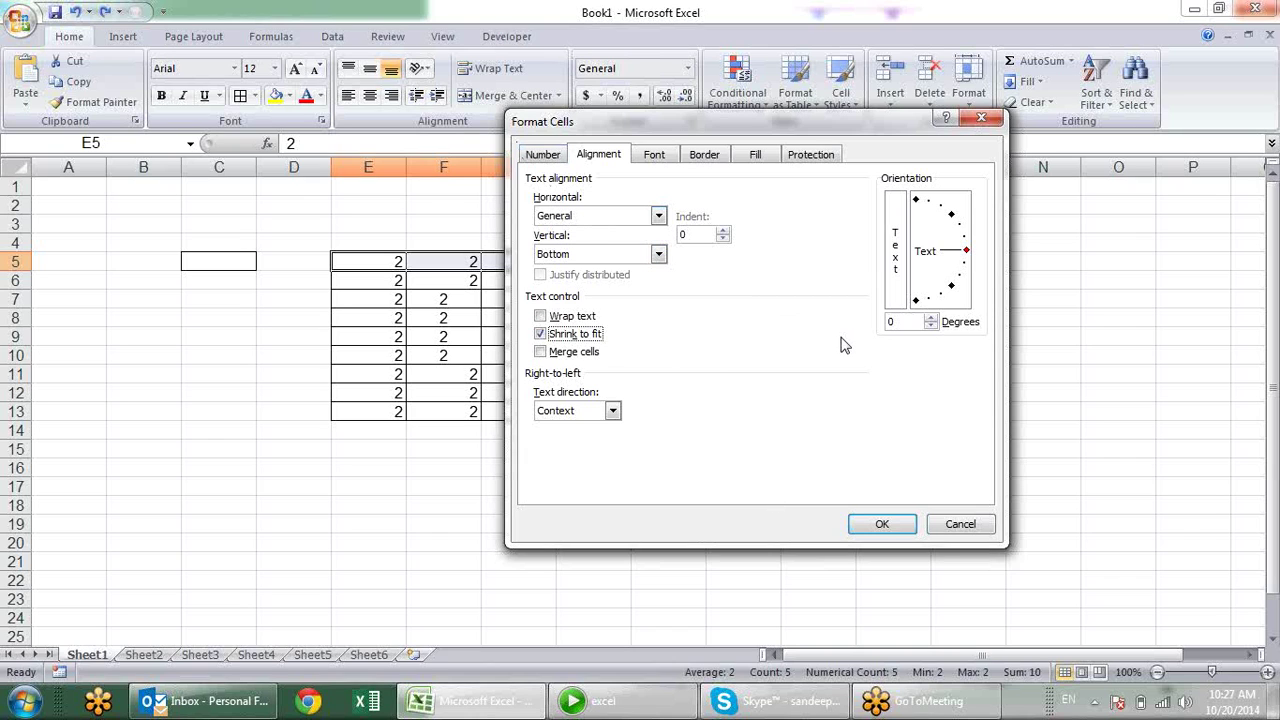
{"action": "key", "text": "alt+Down"}
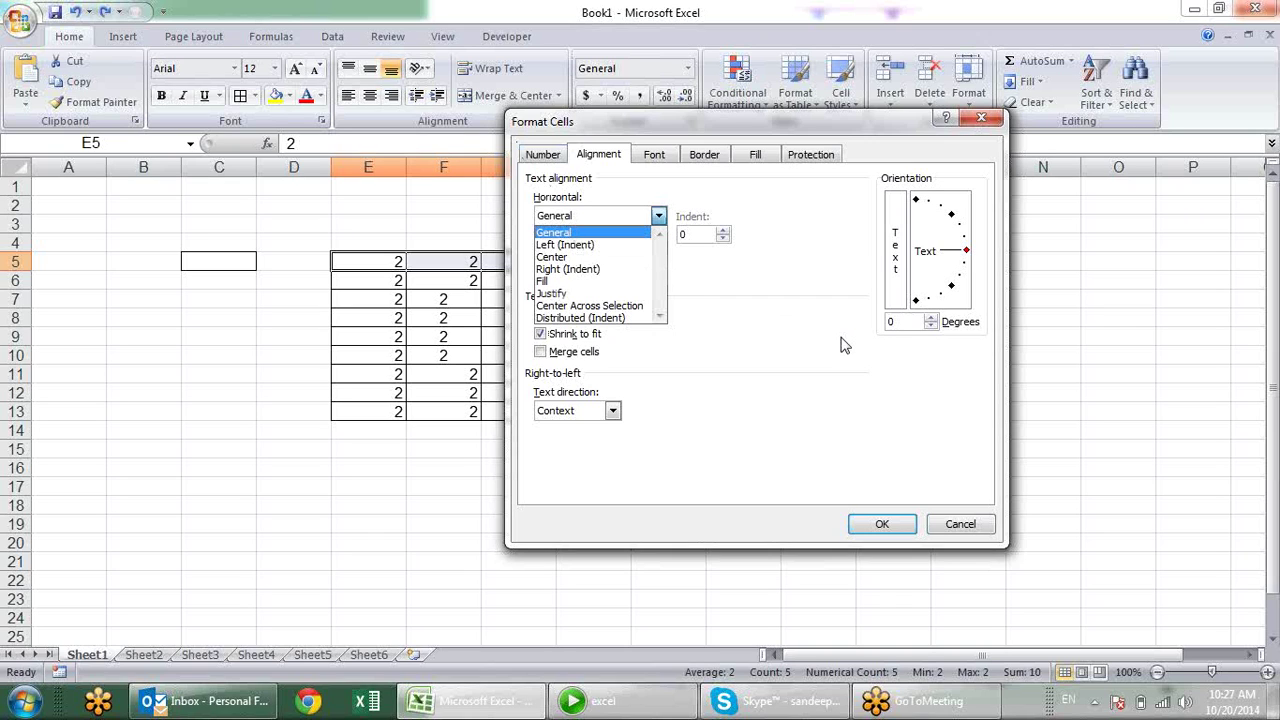
Choose Justify as the horizontal alignment for E5:I5 and confirm with OK.
{"action": "key", "text": "Down"}
{"action": "key", "text": "Down"}
{"action": "key", "text": "Up"}
{"action": "key", "text": "Up"}
{"action": "key", "text": "Down"}
{"action": "key", "text": "Down"}
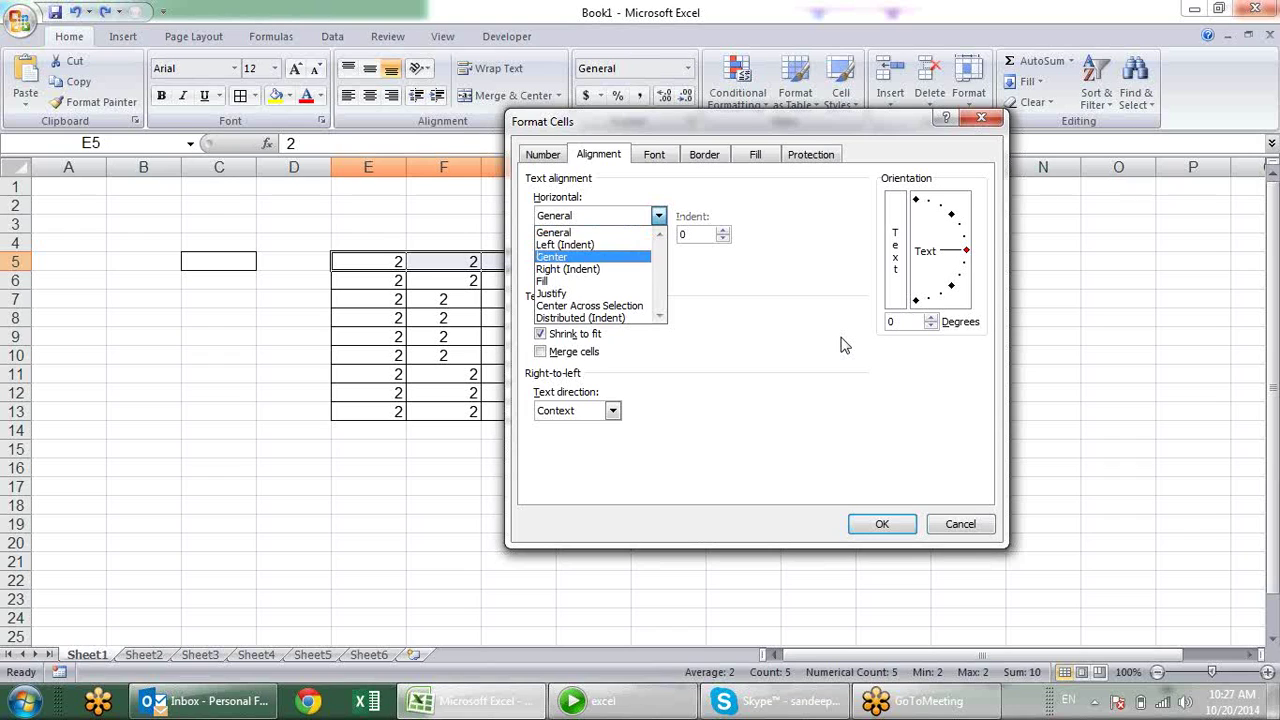
{"action": "key", "text": "c"}
{"action": "key", "text": "c"}
{"action": "key", "text": "c"}
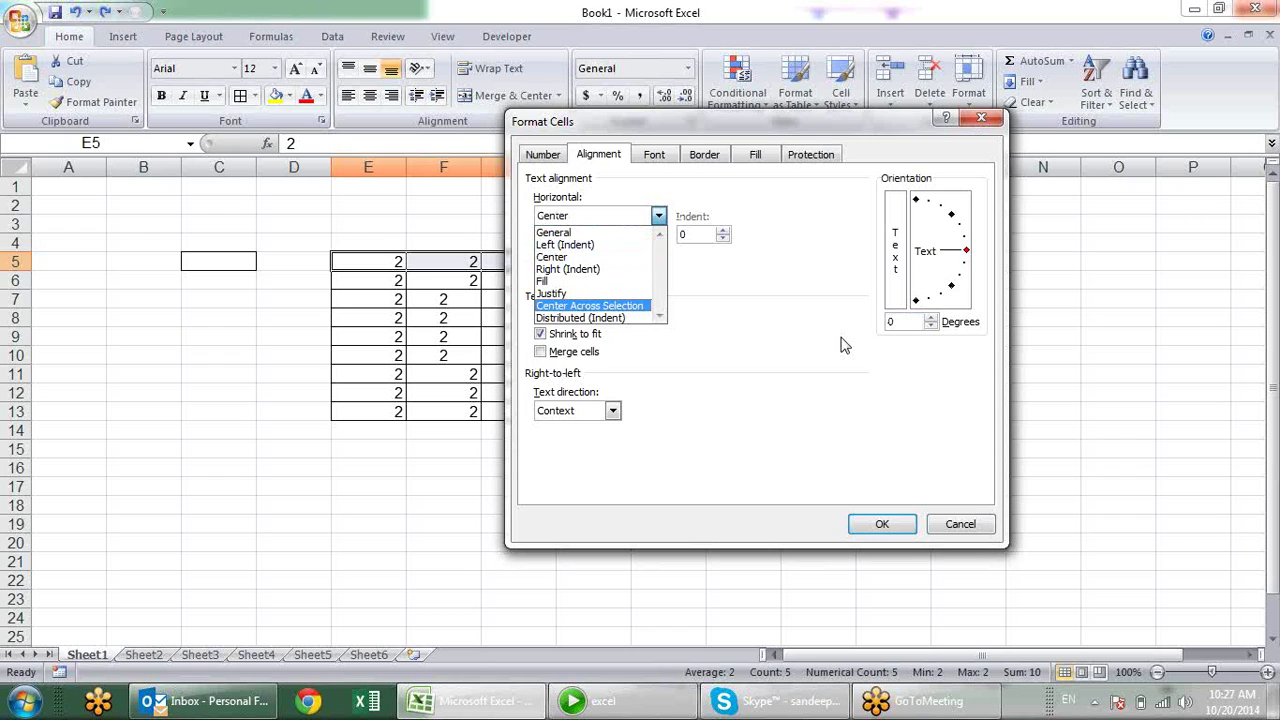
{"action": "key", "text": "c"}
{"action": "key", "text": "c"}
{"action": "key", "text": "c"}
{"action": "key", "text": "c"}
{"action": "key", "text": "c"}
{"action": "key", "text": "c"}
{"action": "key", "text": "c"}
{"action": "key", "text": "c"}
{"action": "key", "text": "c"}
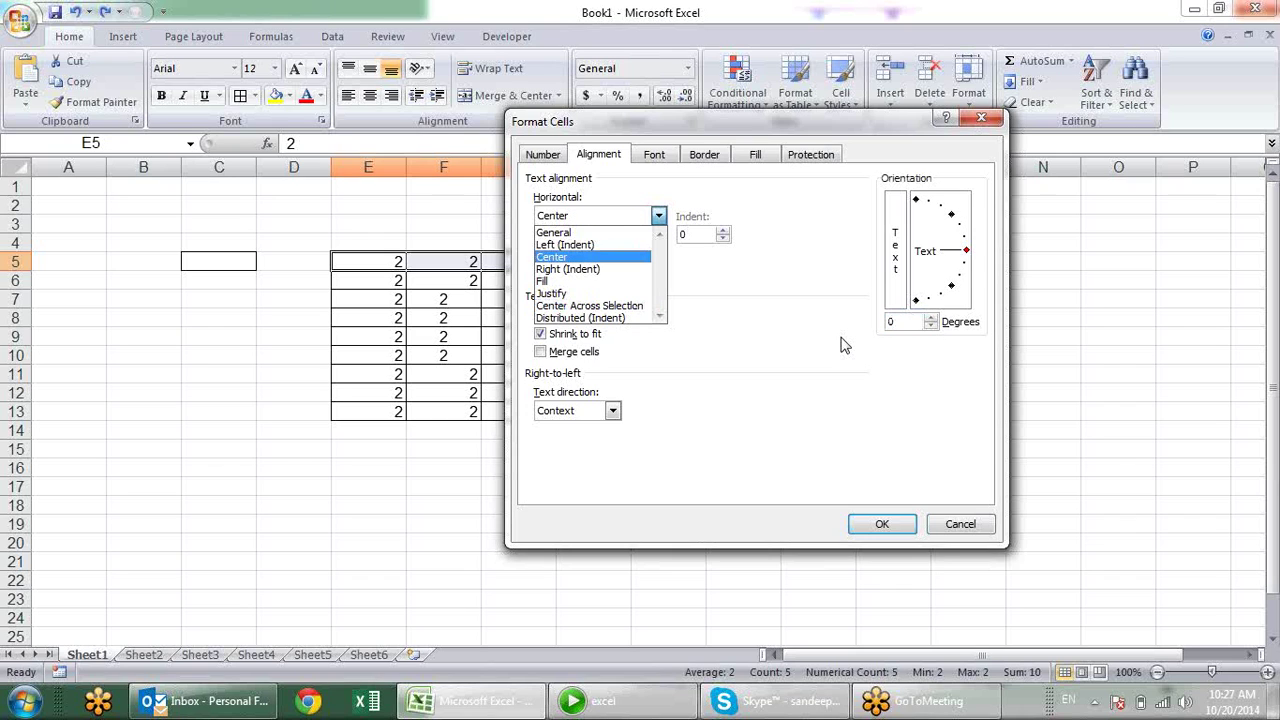
{"action": "key", "text": "c"}
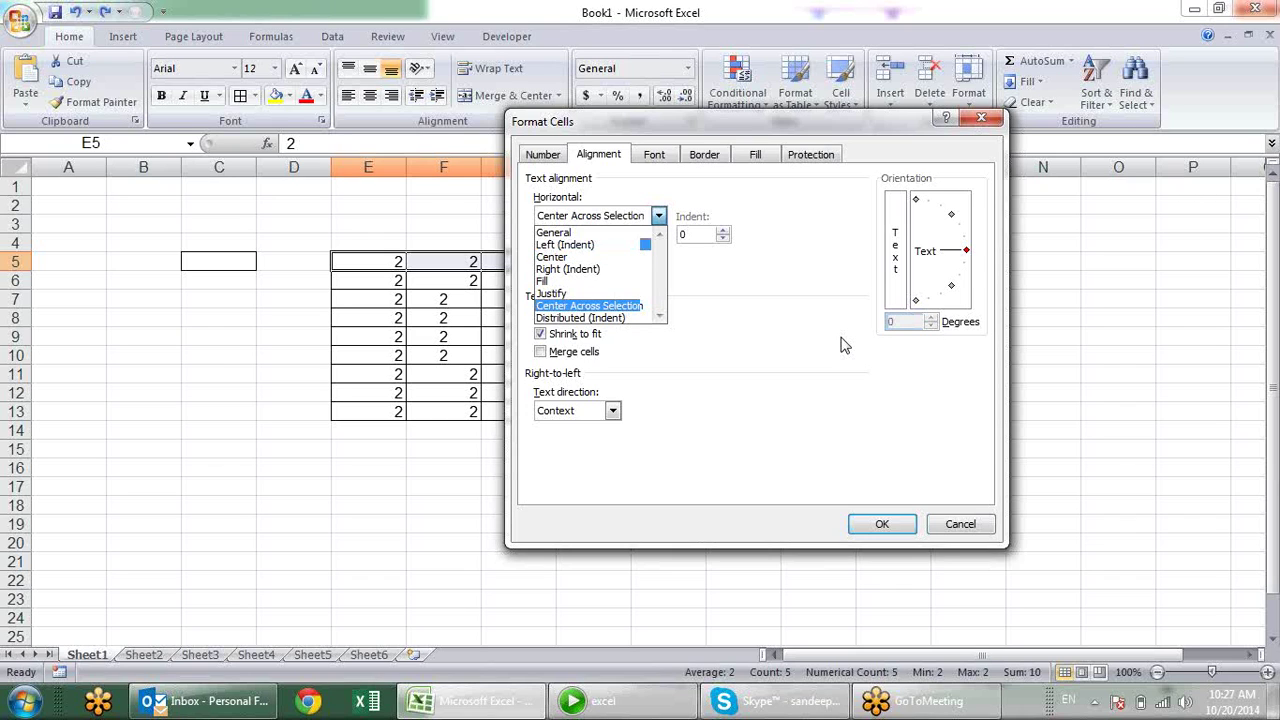
{"action": "key", "text": "l"}
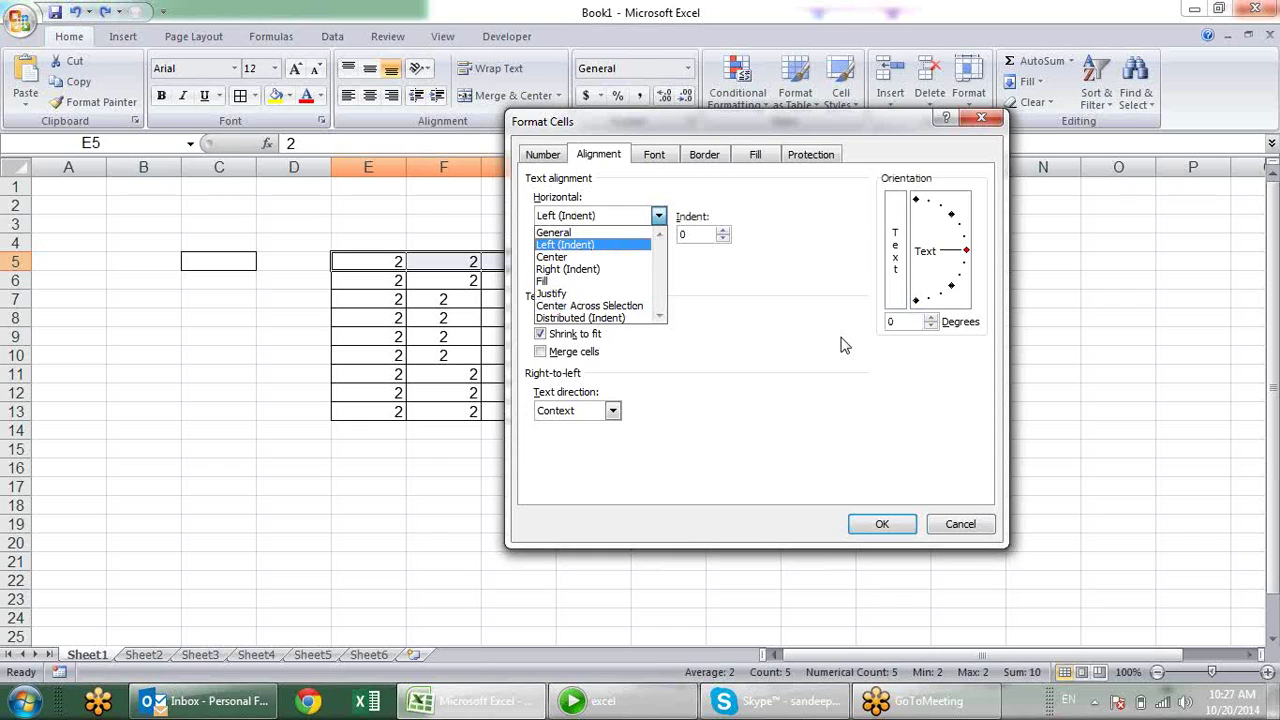
{"action": "key", "text": "j"}
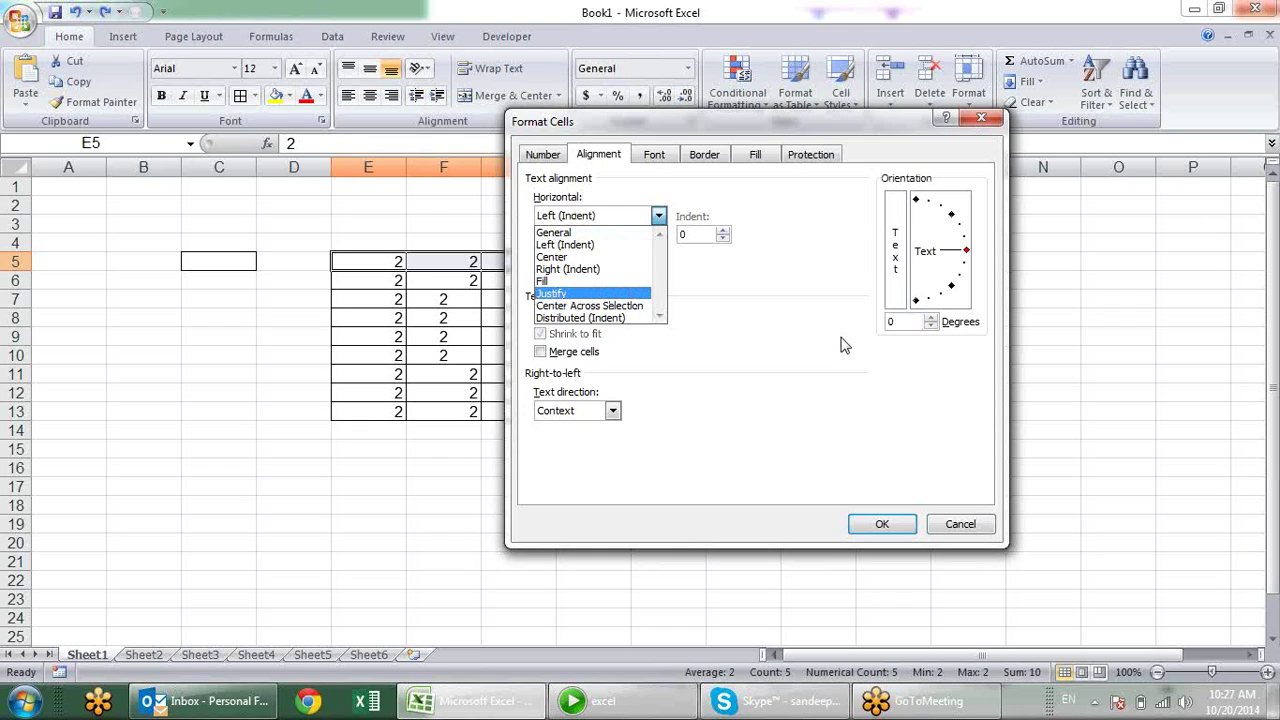
{"action": "key", "text": "Return"}
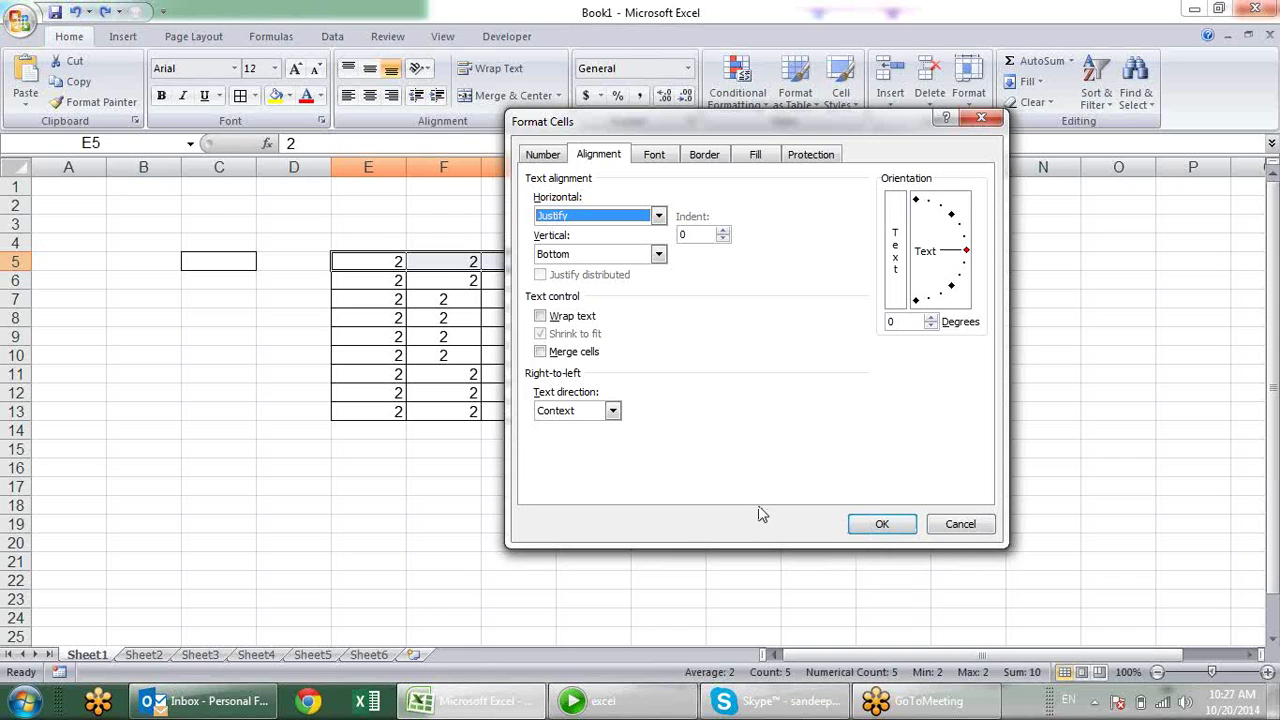
{"action": "key", "text": "Return"}
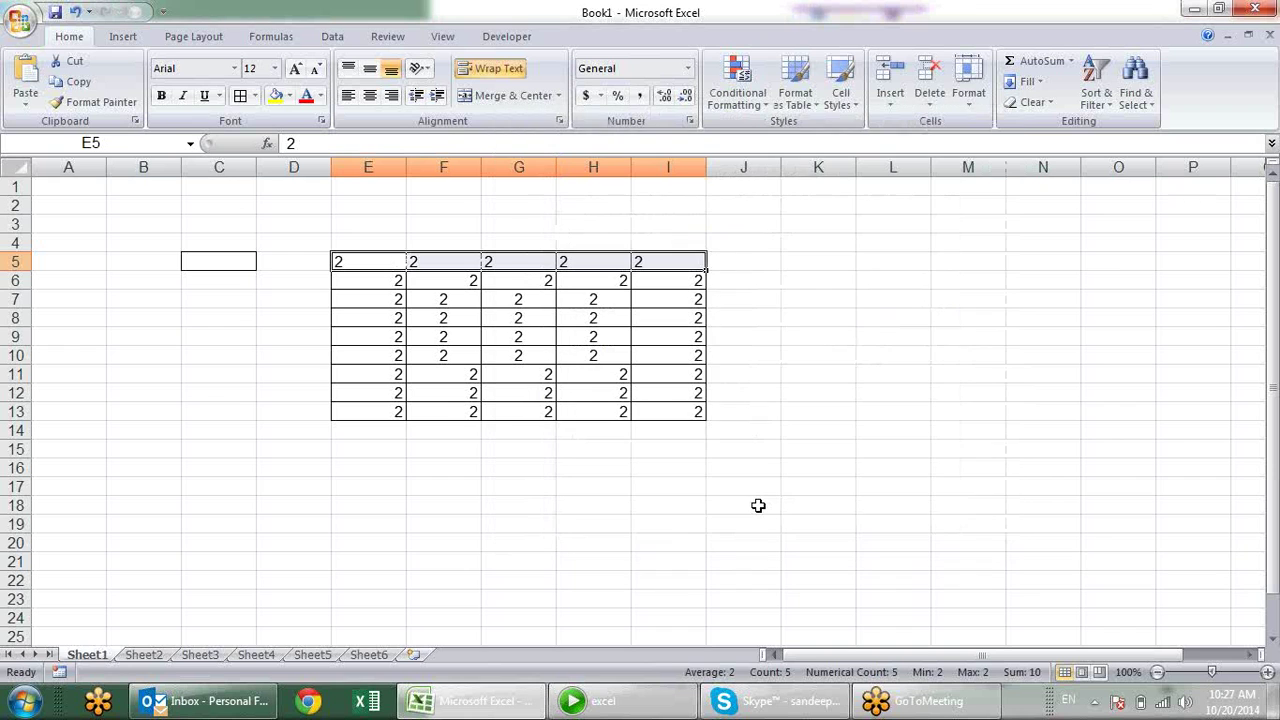
Reopen and dismiss Format Cells, then open the Office menu's Print choices.
{"action": "key", "text": "ctrl+1"}
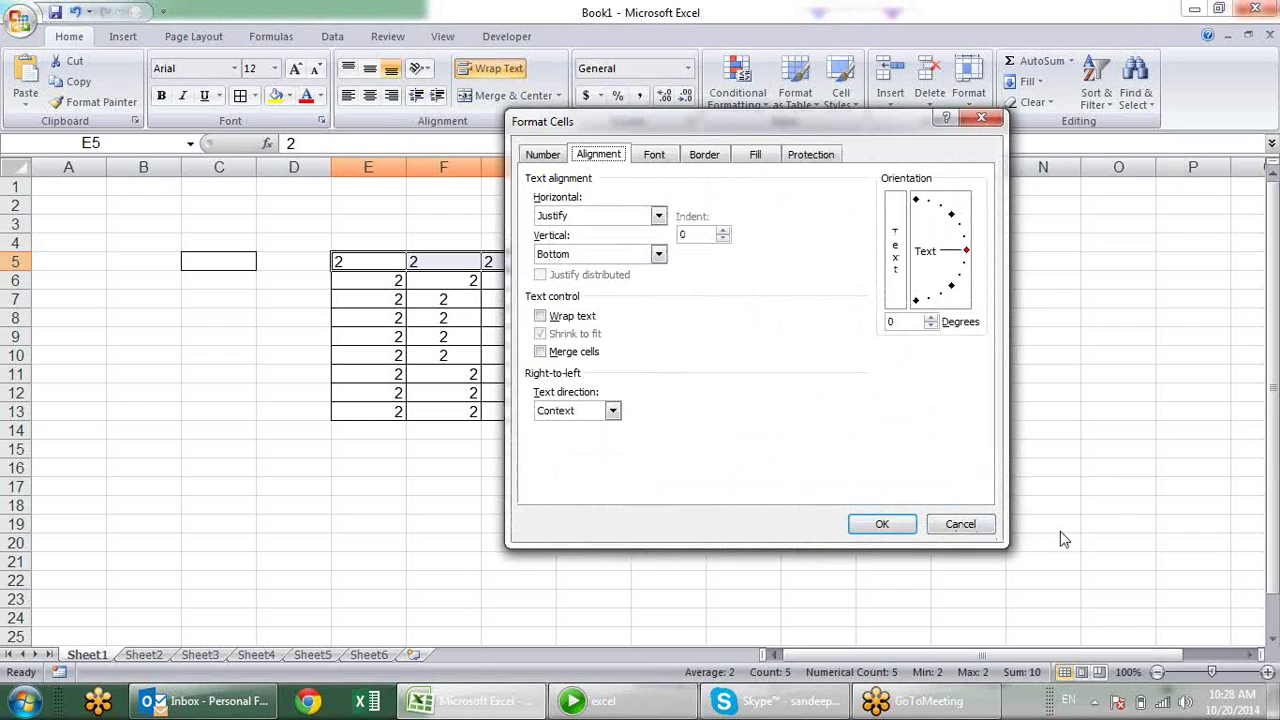
{"action": "key", "text": "Return"}
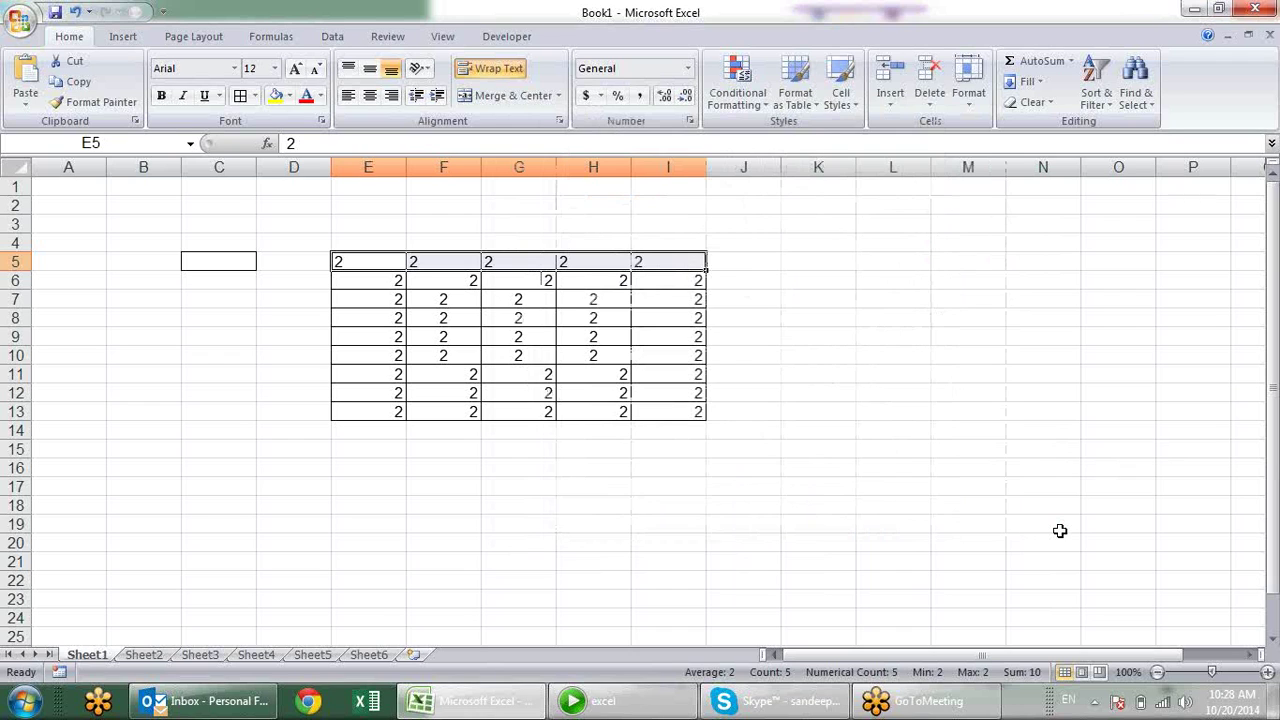
{"action": "key", "text": "alt"}
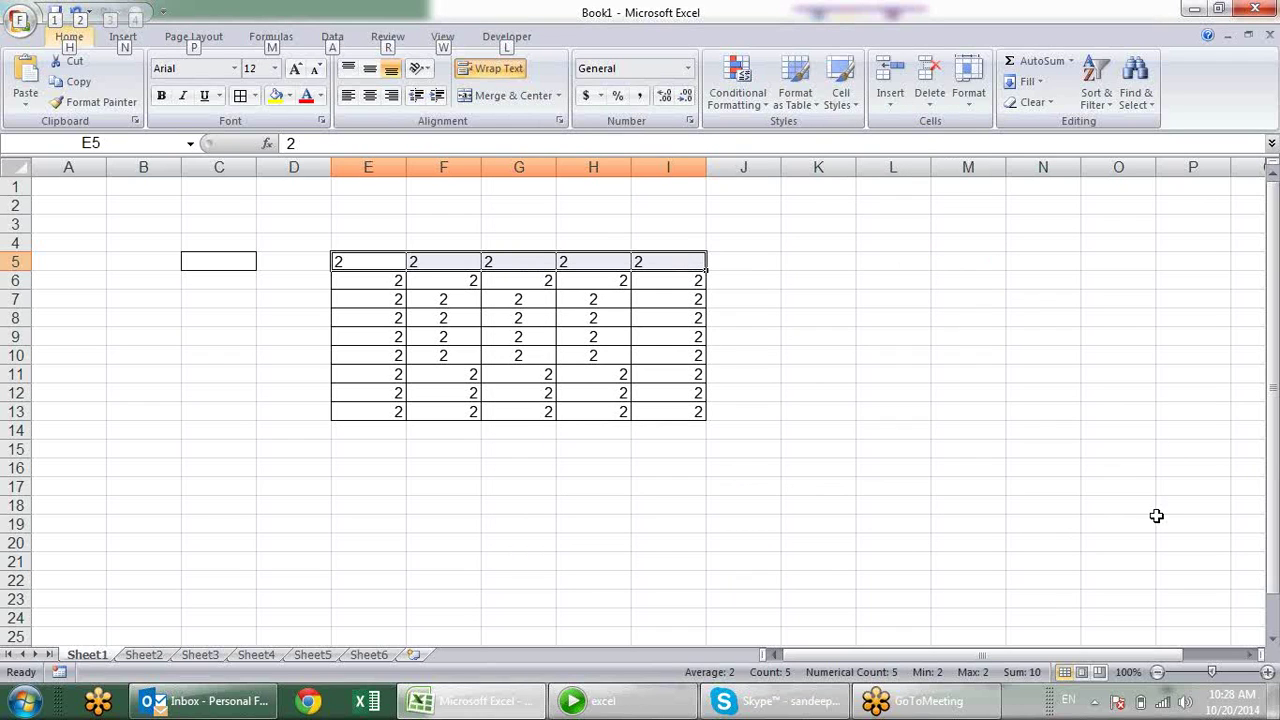
{"action": "key", "text": "f"}
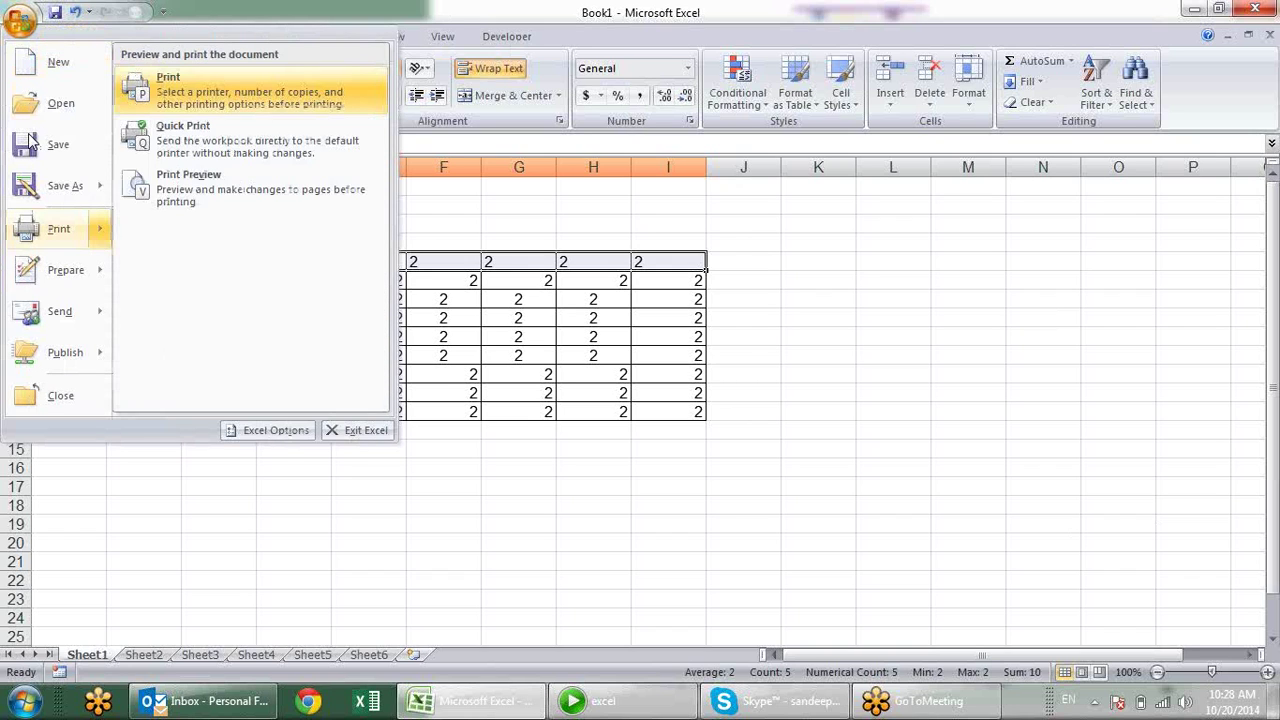
In Print Preview's Page Setup, choose Landscape and Fit to 1 page, then exit the preview.
{"action": "key", "text": "ctrl+F2"}
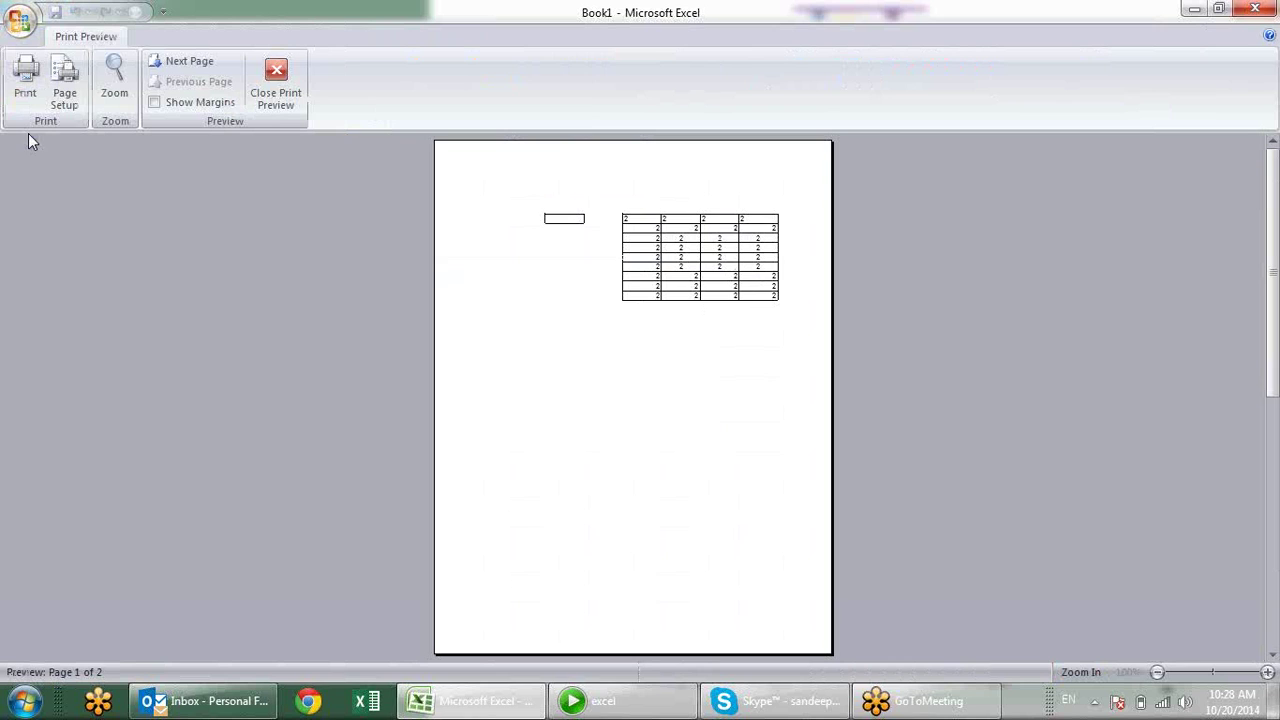
{"action": "key", "text": "alt"}
{"action": "key", "text": "p"}
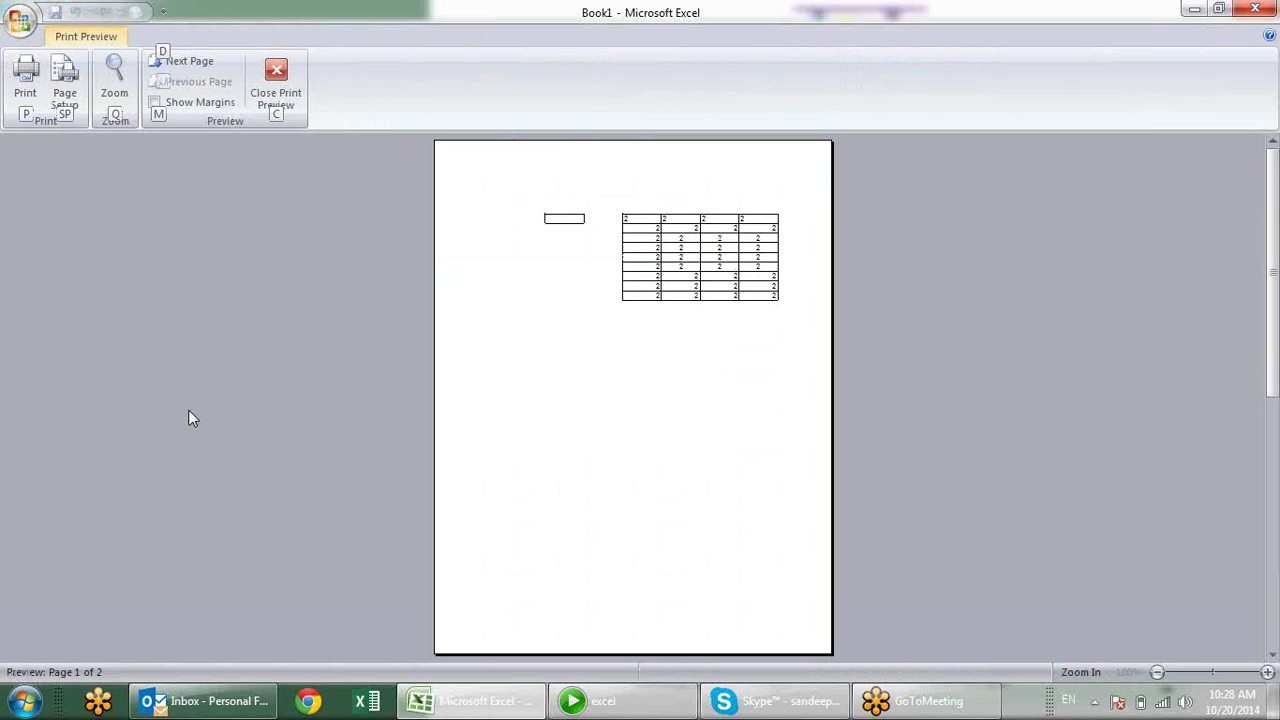
{"action": "key", "text": "s"}
{"action": "key", "text": "p"}
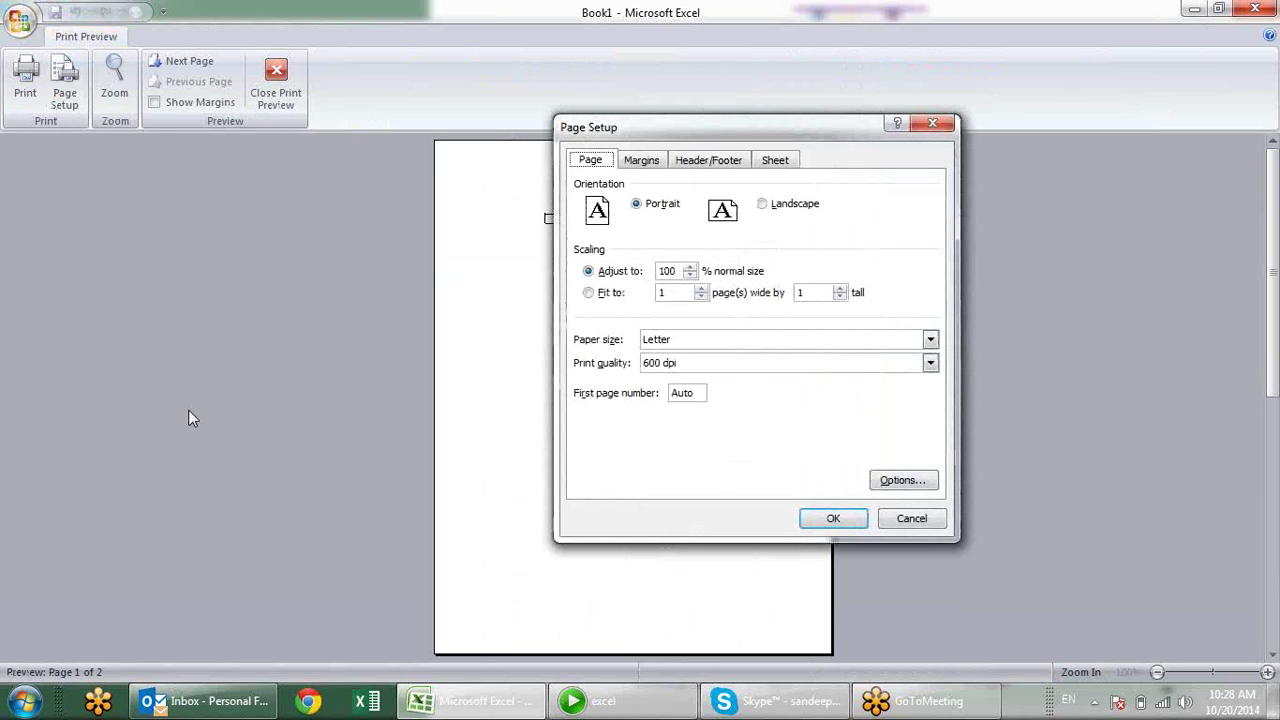
{"action": "key", "text": "ctrl+Tab"}
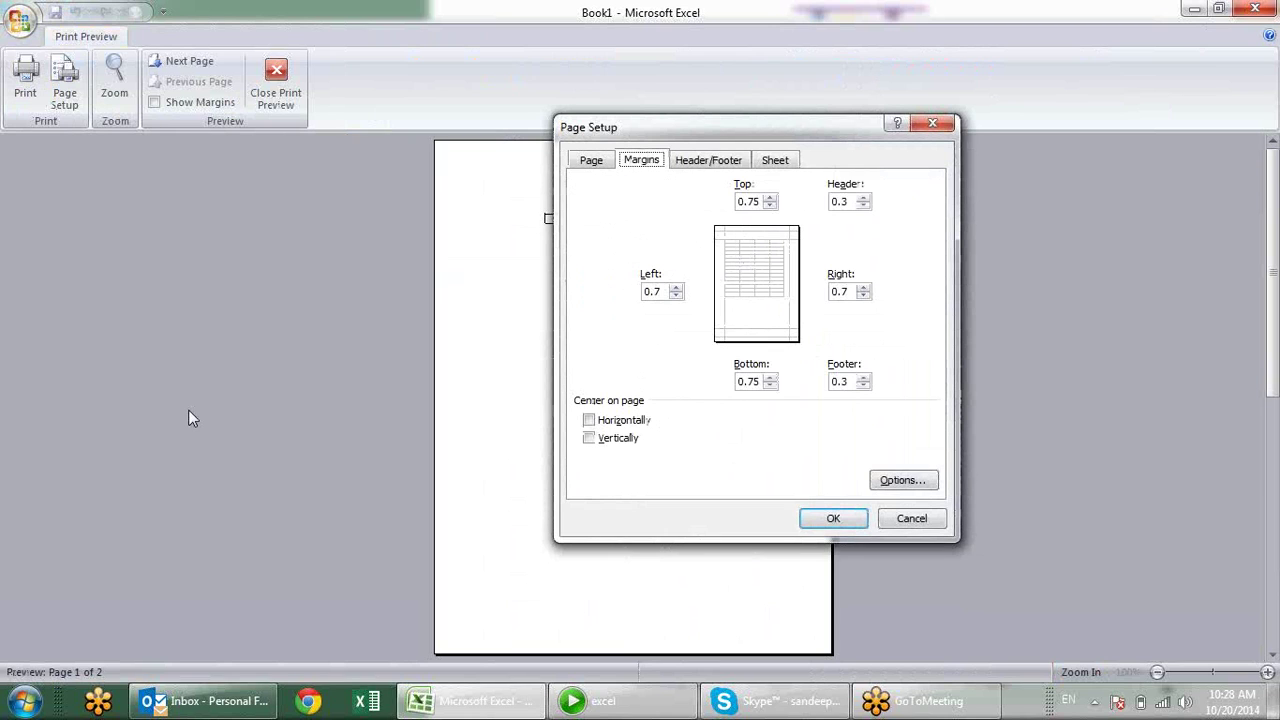
{"action": "key", "text": "ctrl+shift+Tab"}
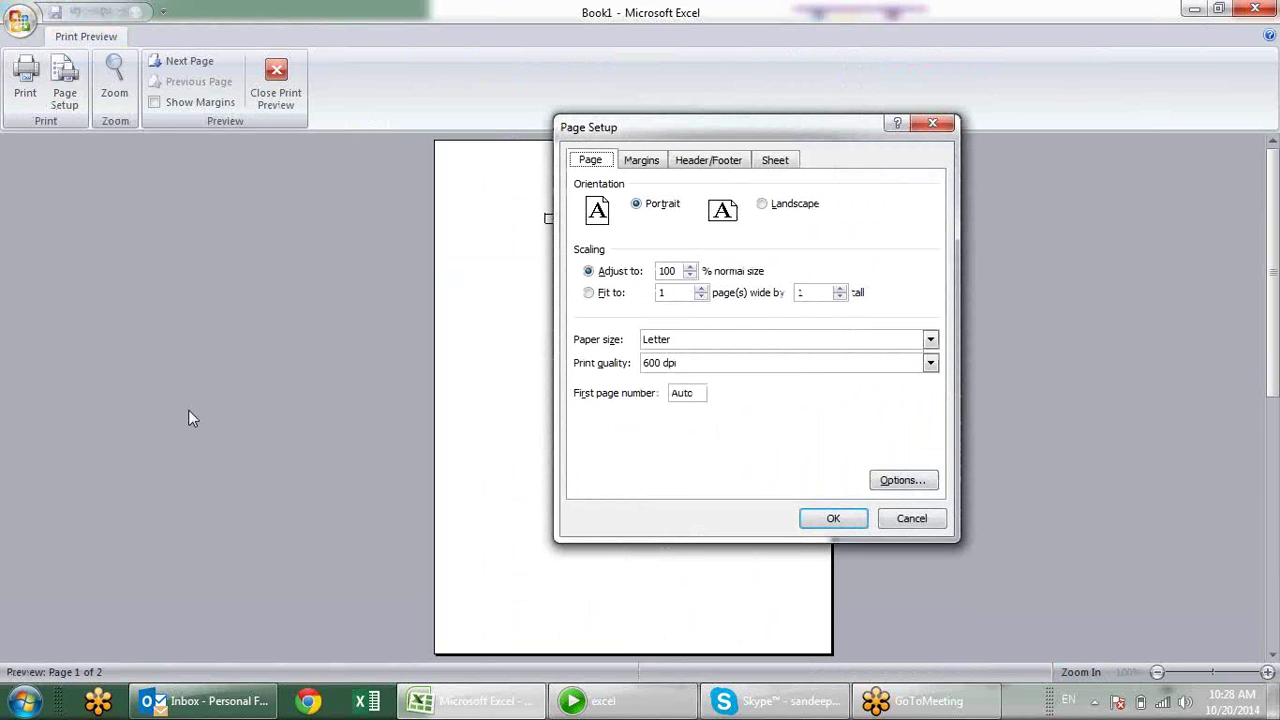
{"action": "key", "text": "alt+l"}
{"action": "key", "text": "alt+f"}
{"action": "key", "text": "Return"}
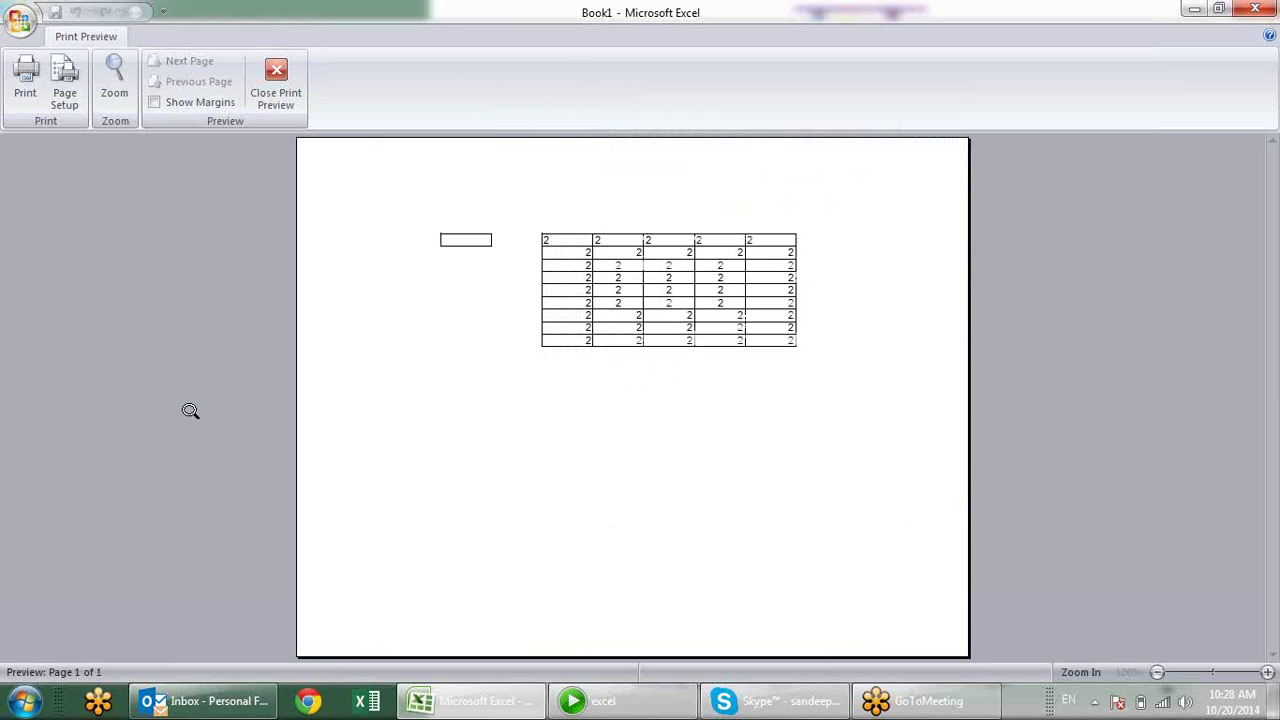
{"action": "key", "text": "Escape"}
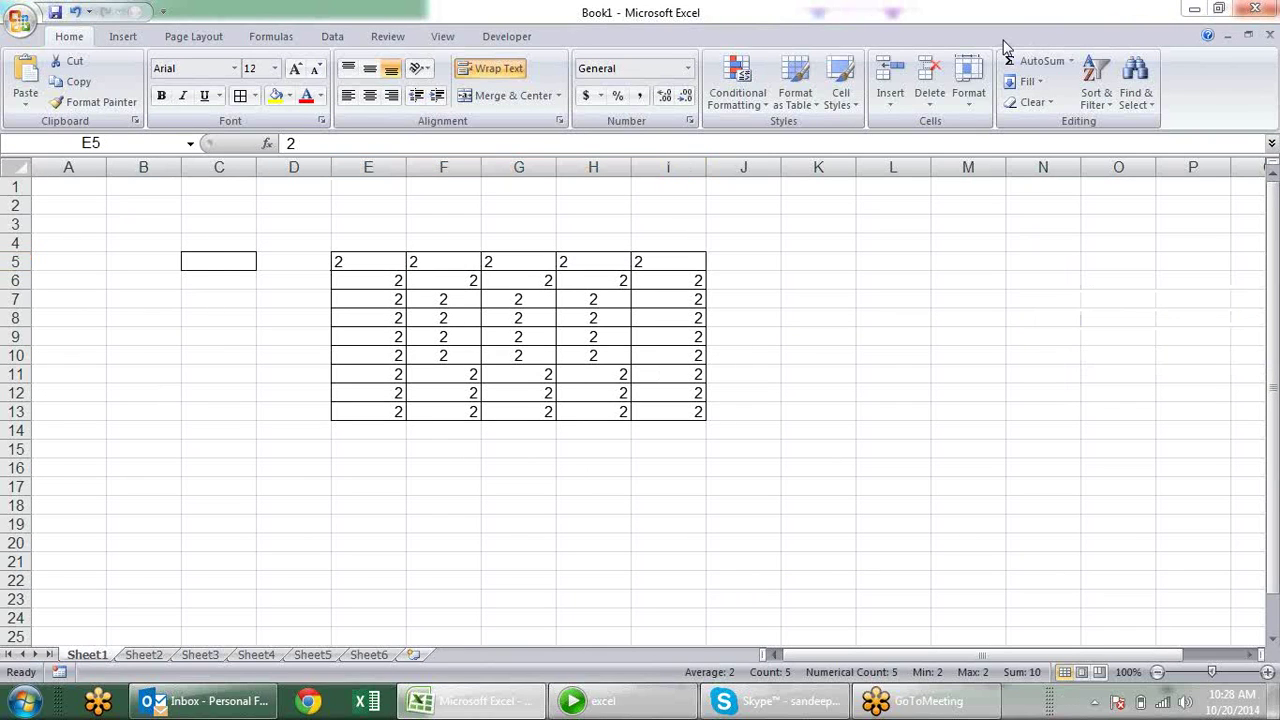
{"action": "left_click", "coordinate": [857, 283]}
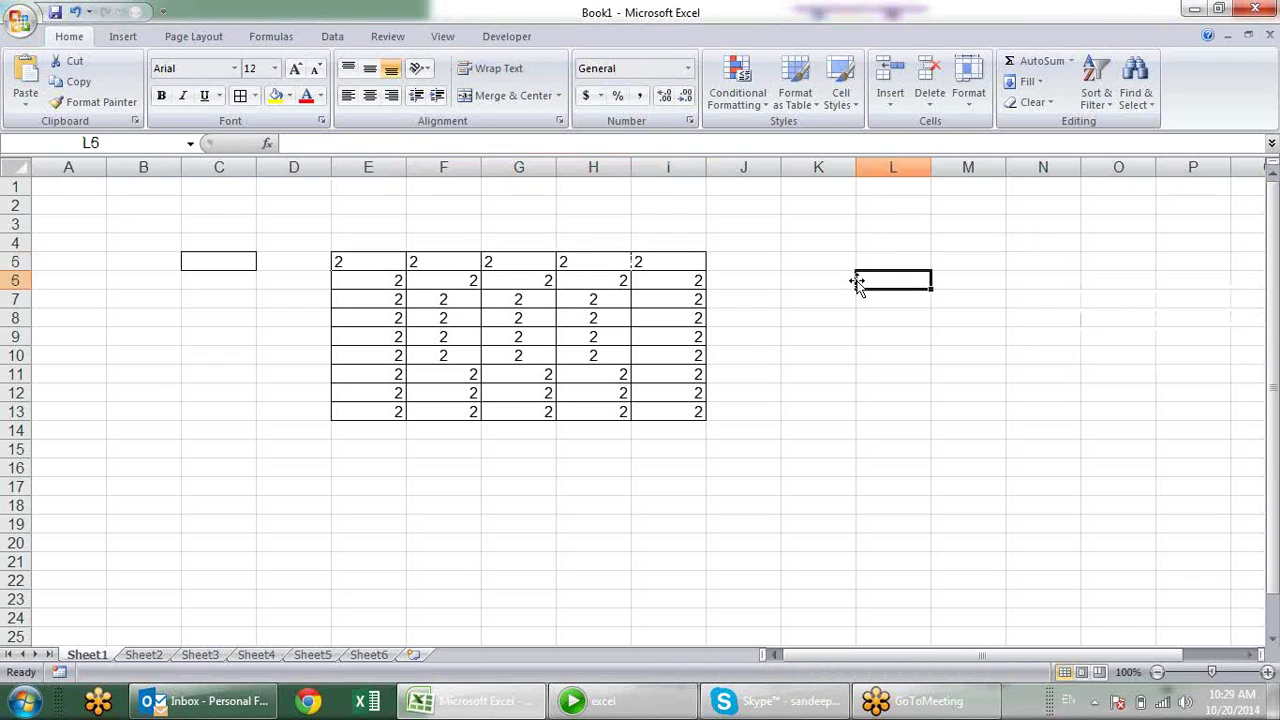
{"action": "left_click", "coordinate": [672, 210]}
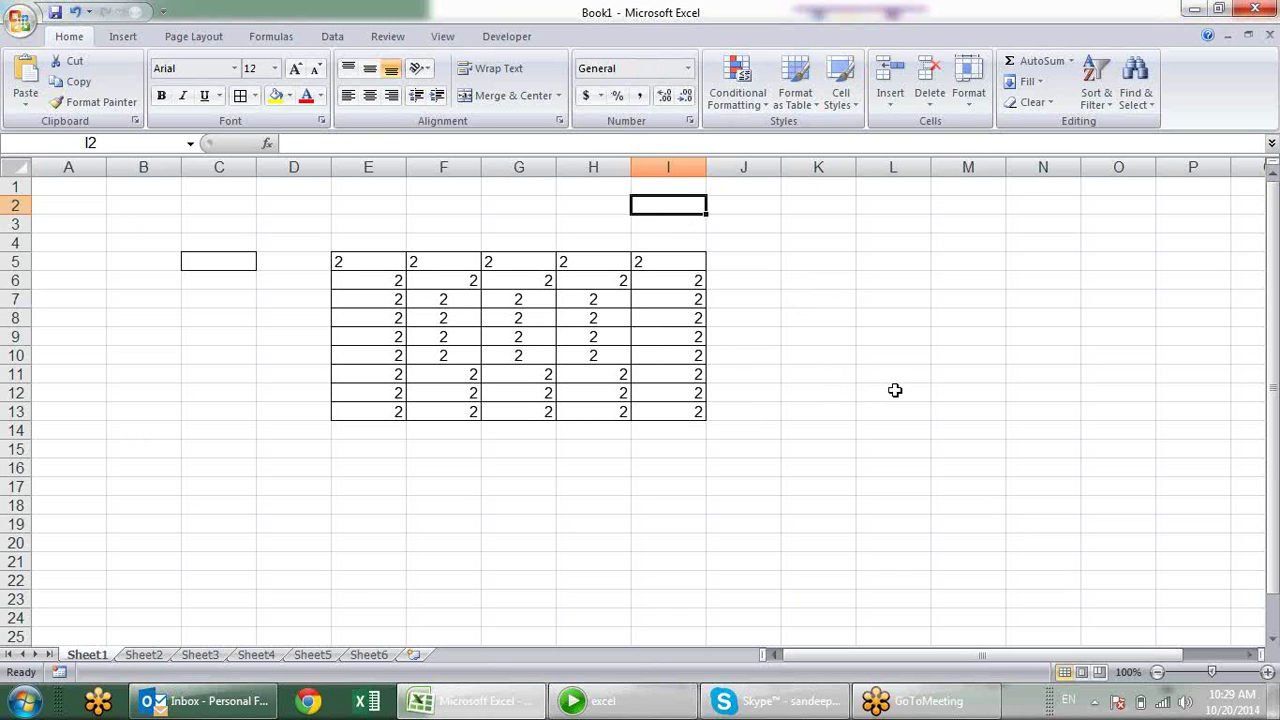
{"action": "key", "text": "alt+f"}
{"action": "key", "text": "w"}
{"action": "key", "text": "v"}
{"action": "key", "text": "Escape"}
{"action": "key", "text": "ctrl+1"}
{"action": "key", "text": "Escape"}
{"action": "left_click", "coordinate": [1187, 17]}
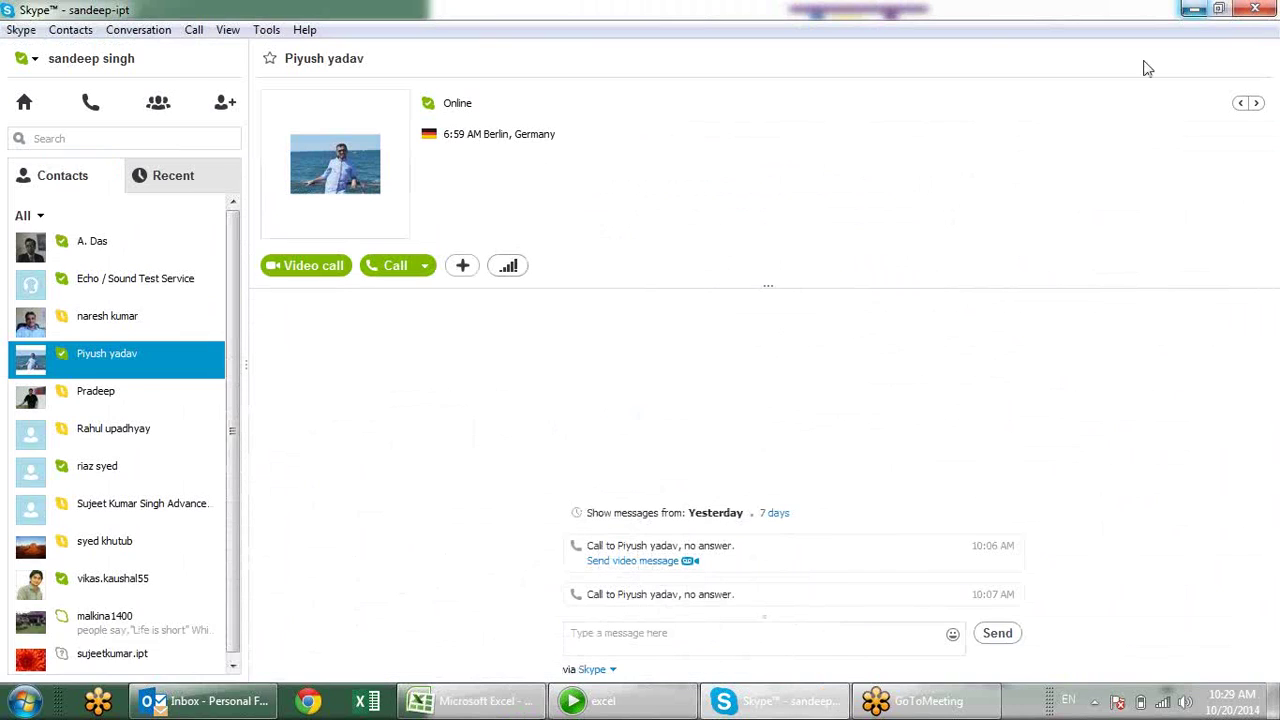
{"action": "left_click", "coordinate": [1190, 17]}
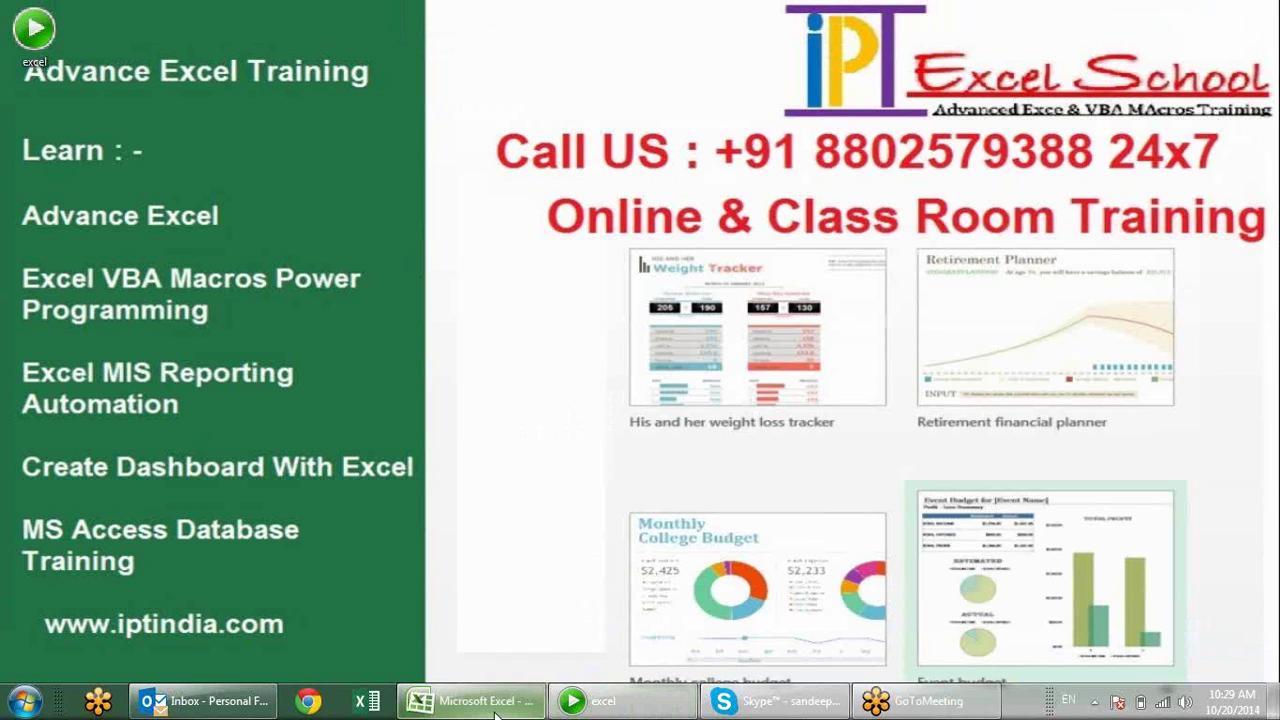
{"action": "mouse_move", "coordinate": [495, 712]}
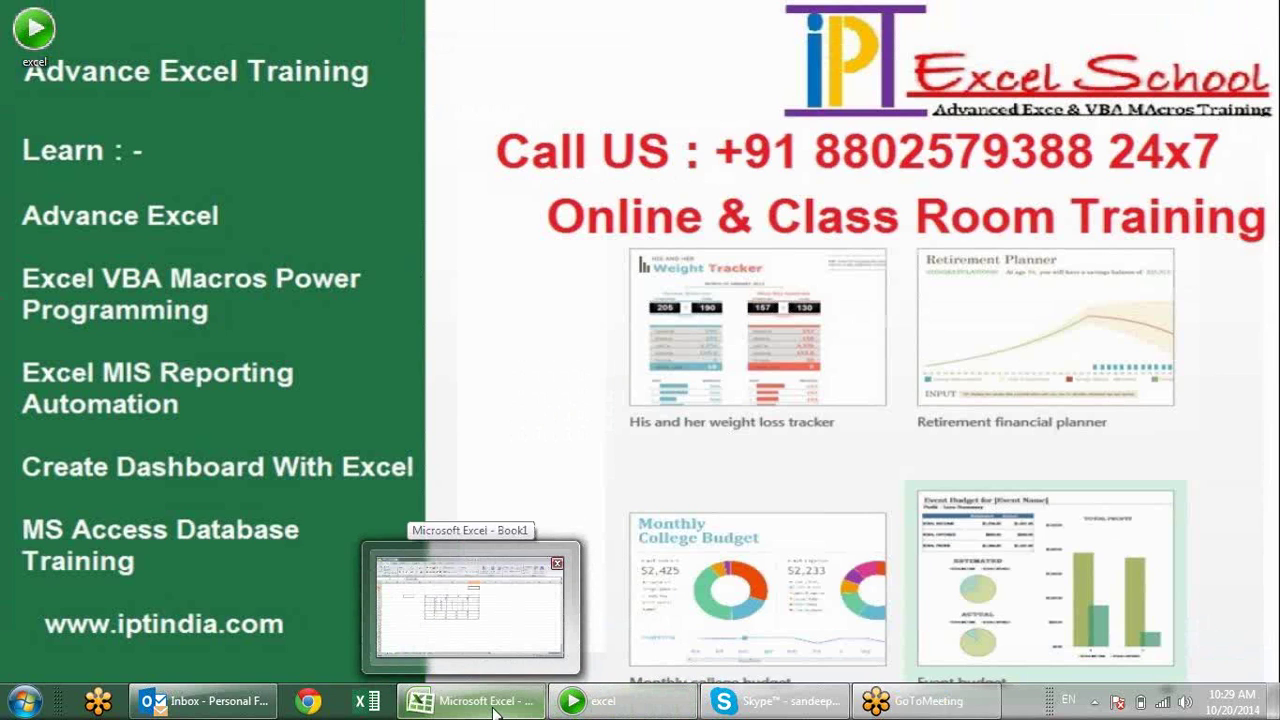
{"action": "left_click", "coordinate": [495, 712]}
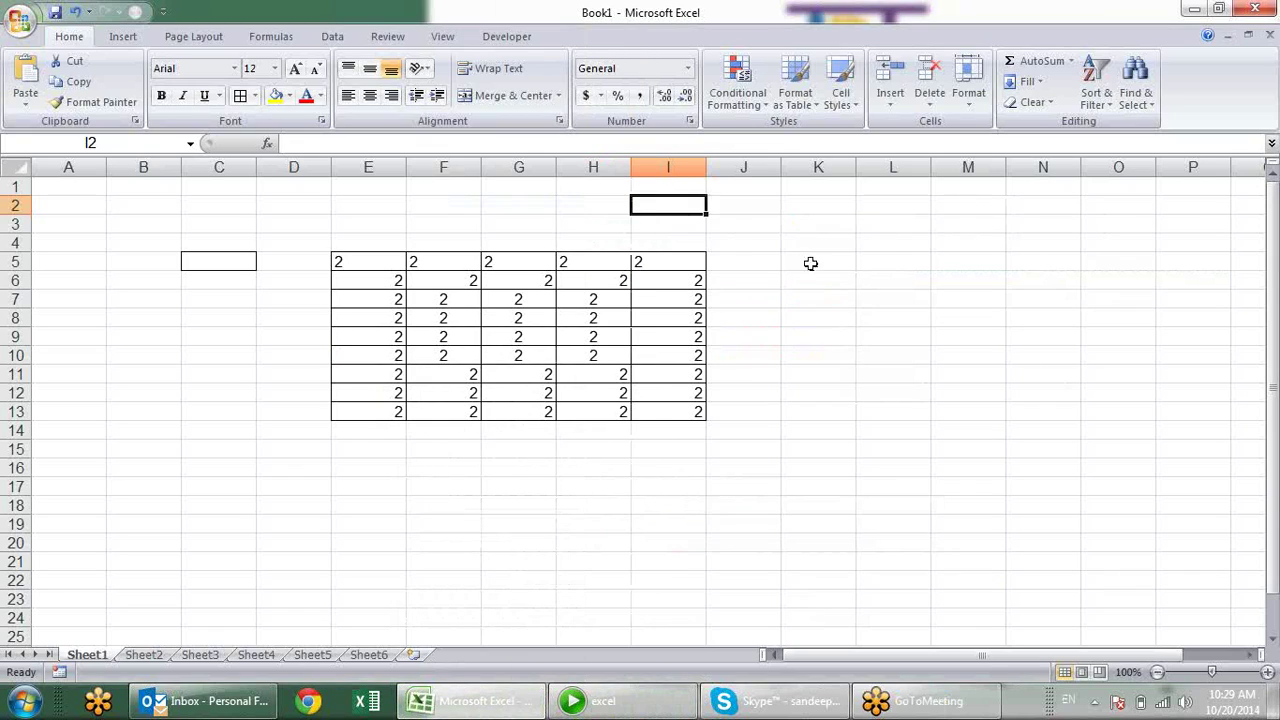
{"action": "left_click", "coordinate": [805, 280]}
{"action": "left_click", "coordinate": [420, 222]}
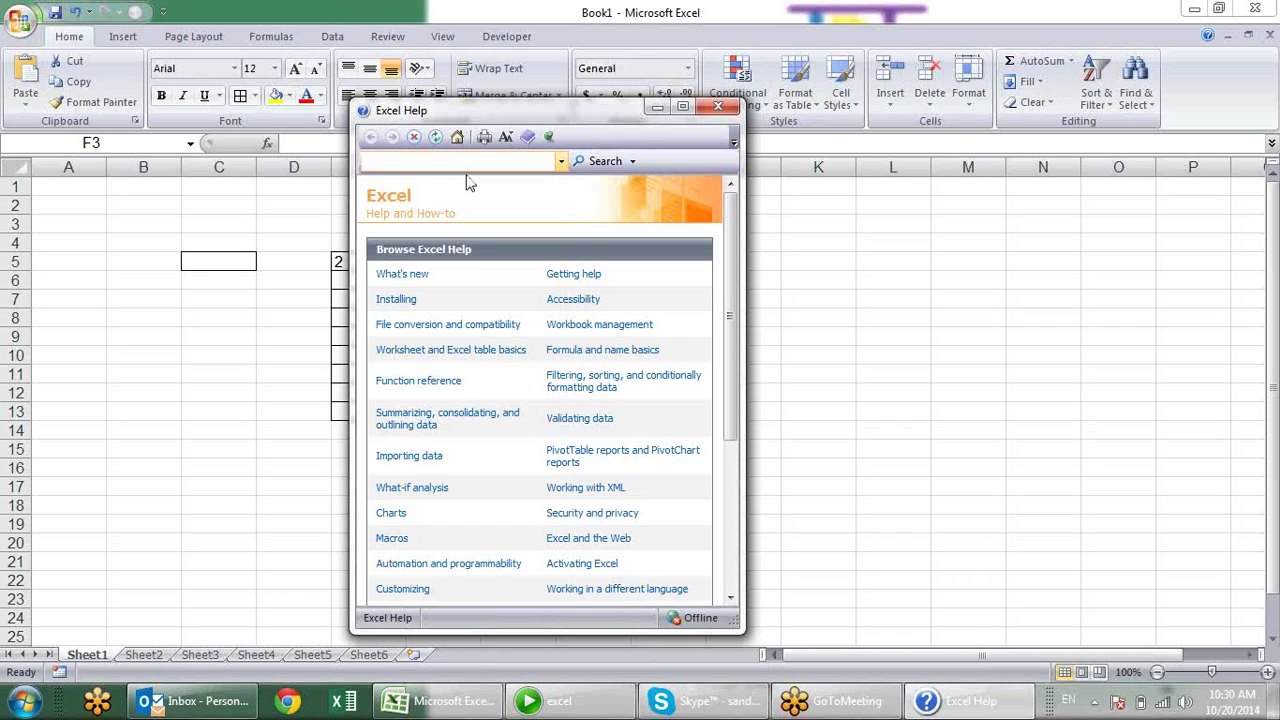
{"action": "type", "text": "excel shortcut"}
{"action": "key", "text": "Return"}
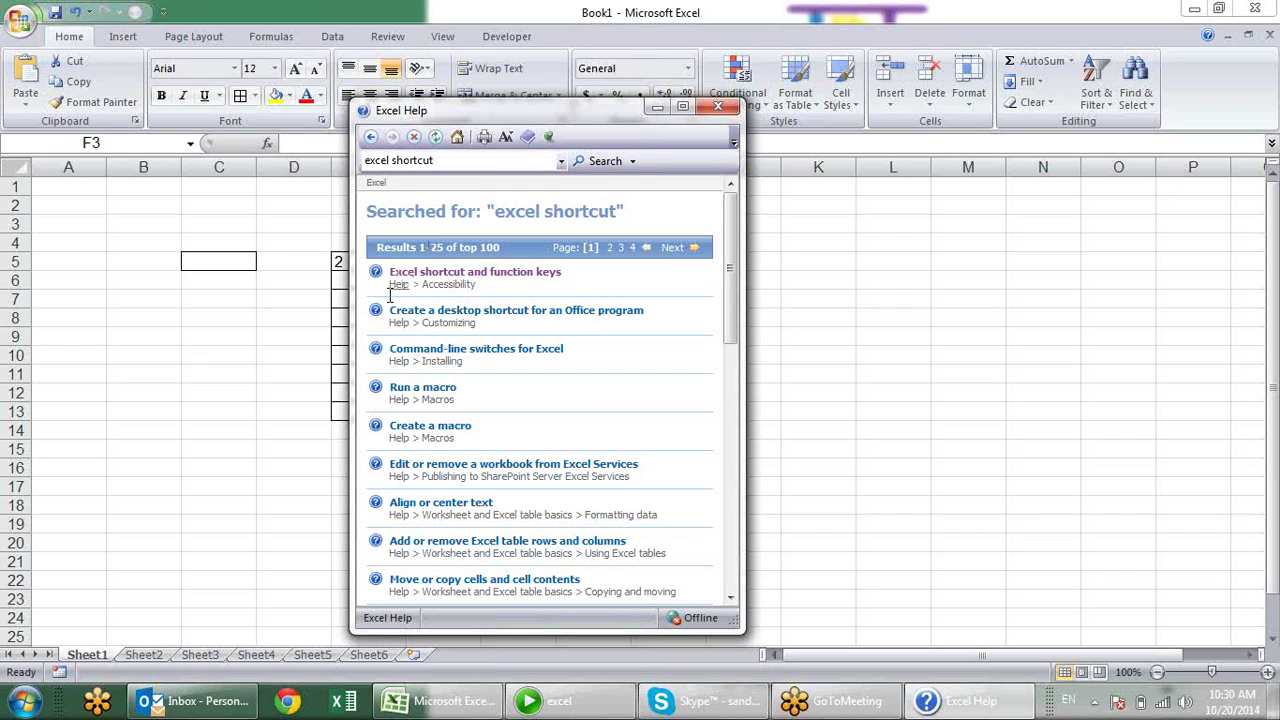
{"action": "left_click", "coordinate": [520, 273]}
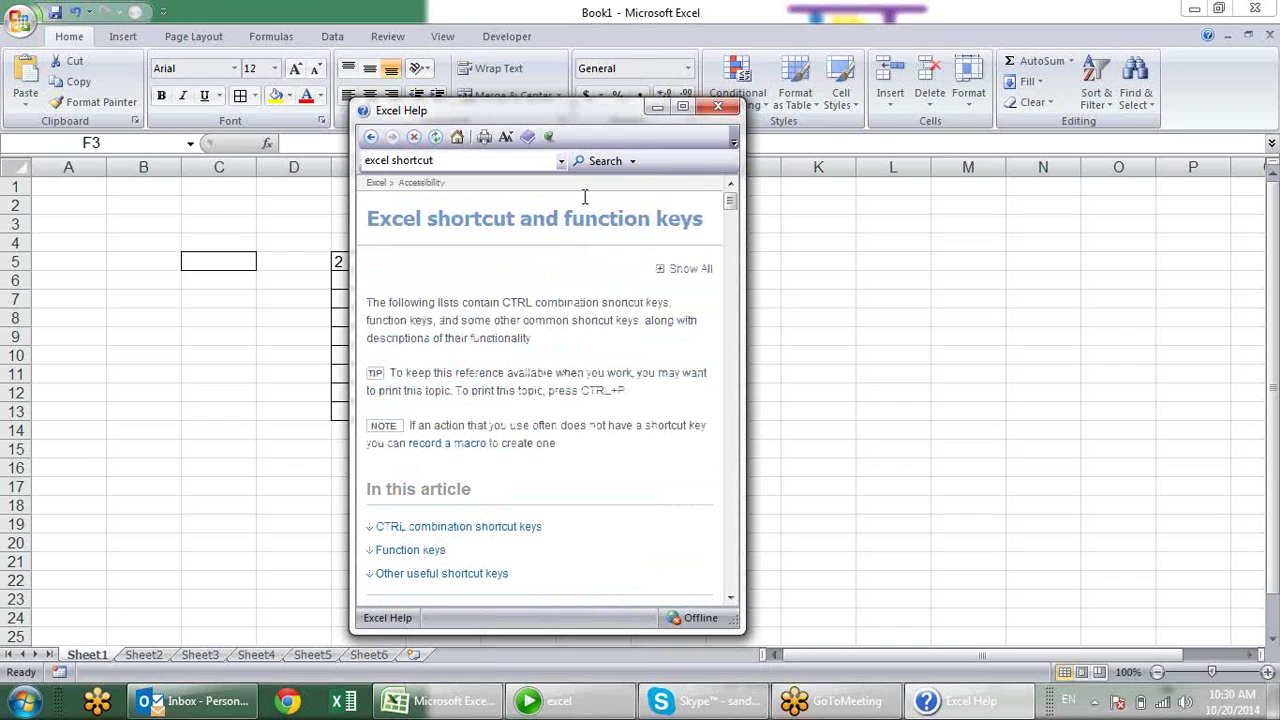
{"action": "left_click", "coordinate": [683, 107]}
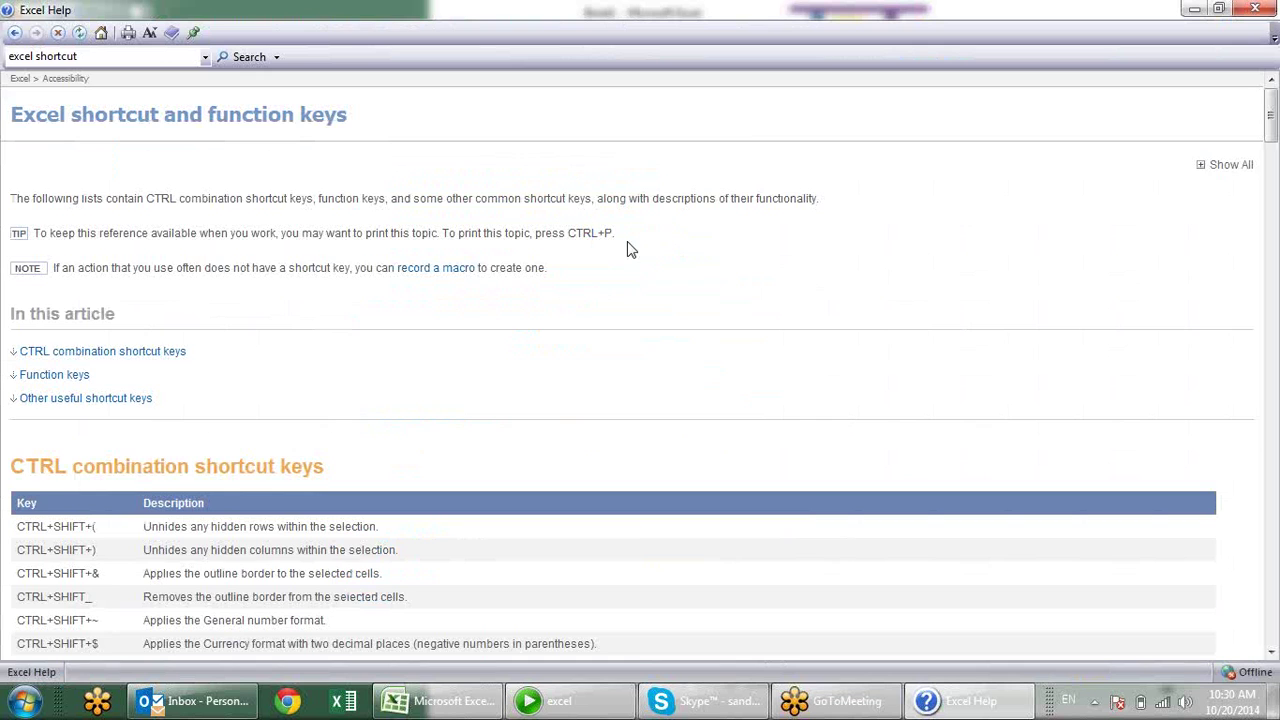
{"action": "scroll", "coordinate": [626, 249], "scroll_direction": "down", "scroll_amount": 5}
{"action": "scroll", "coordinate": [626, 249], "scroll_direction": "down", "scroll_amount": 3}
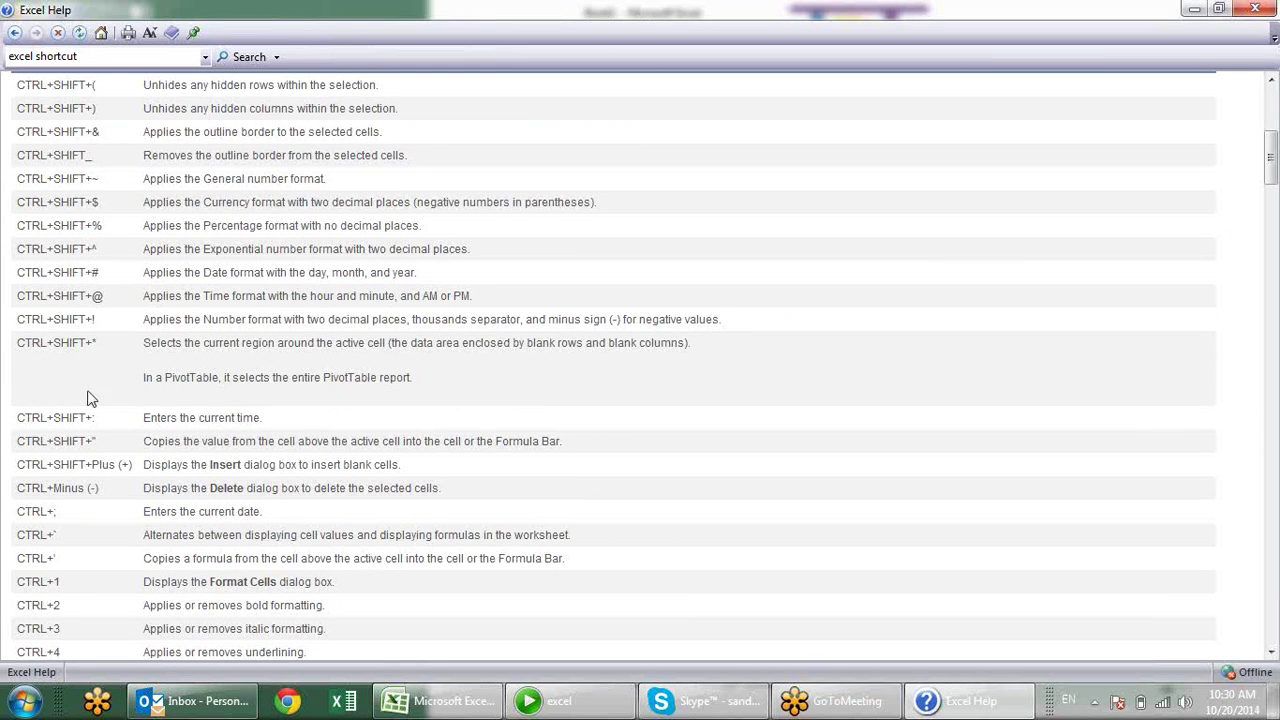
{"action": "scroll", "coordinate": [74, 464], "scroll_direction": "down", "scroll_amount": 3}
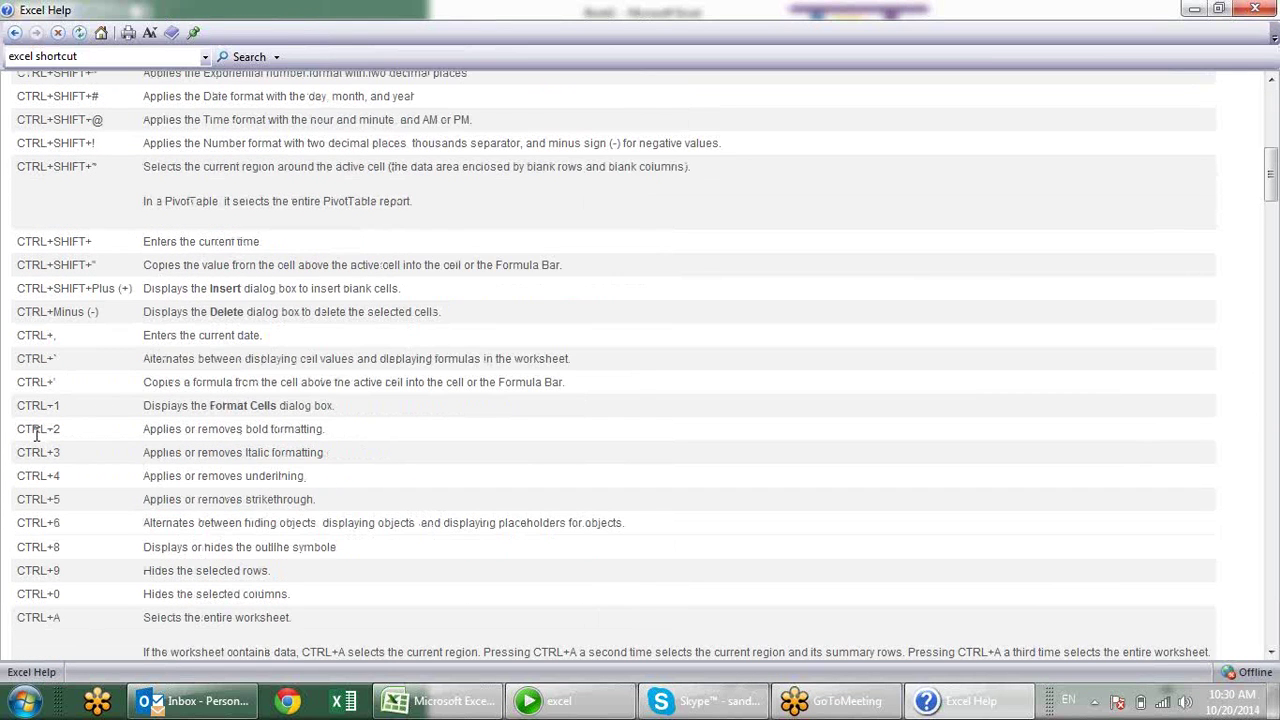
{"action": "scroll", "coordinate": [38, 432], "scroll_direction": "down", "scroll_amount": 3}
{"action": "scroll", "coordinate": [122, 393], "scroll_direction": "down", "scroll_amount": 3}
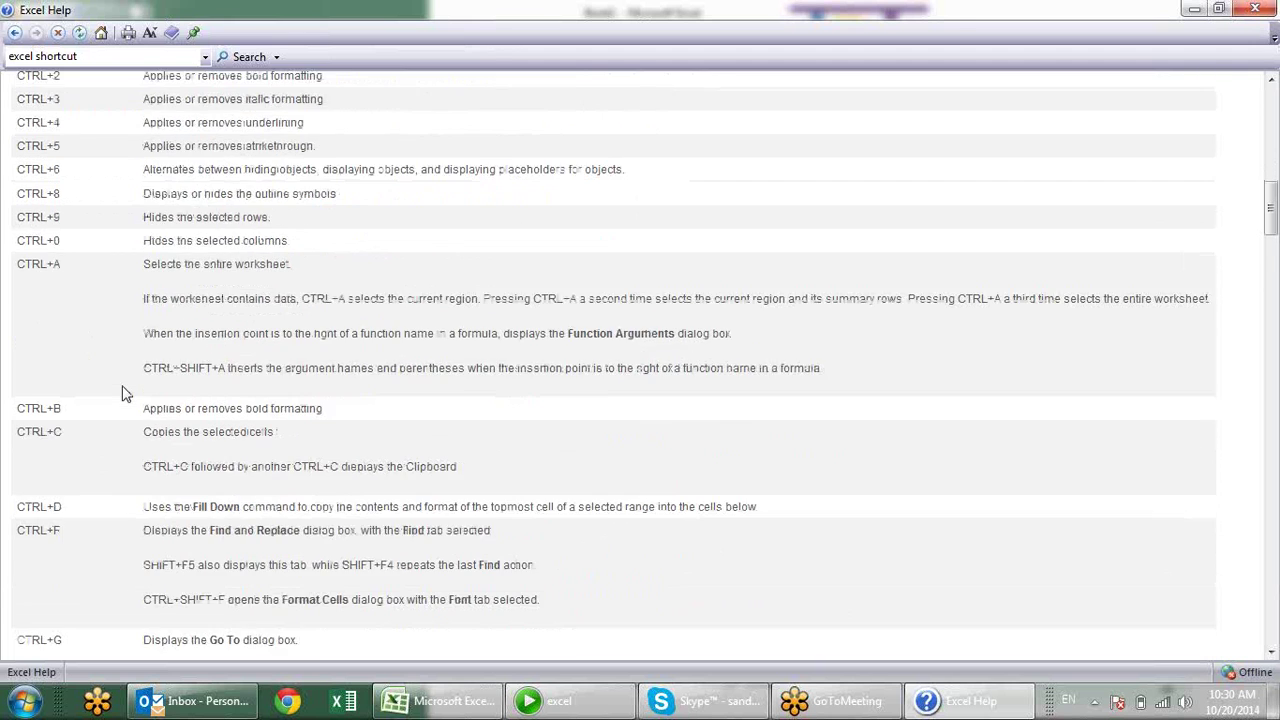
{"action": "scroll", "coordinate": [122, 393], "scroll_direction": "down", "scroll_amount": 4}
{"action": "scroll", "coordinate": [122, 393], "scroll_direction": "down", "scroll_amount": 10}
{"action": "scroll", "coordinate": [122, 393], "scroll_direction": "down", "scroll_amount": 3}
{"action": "scroll", "coordinate": [124, 385], "scroll_direction": "down", "scroll_amount": 2}
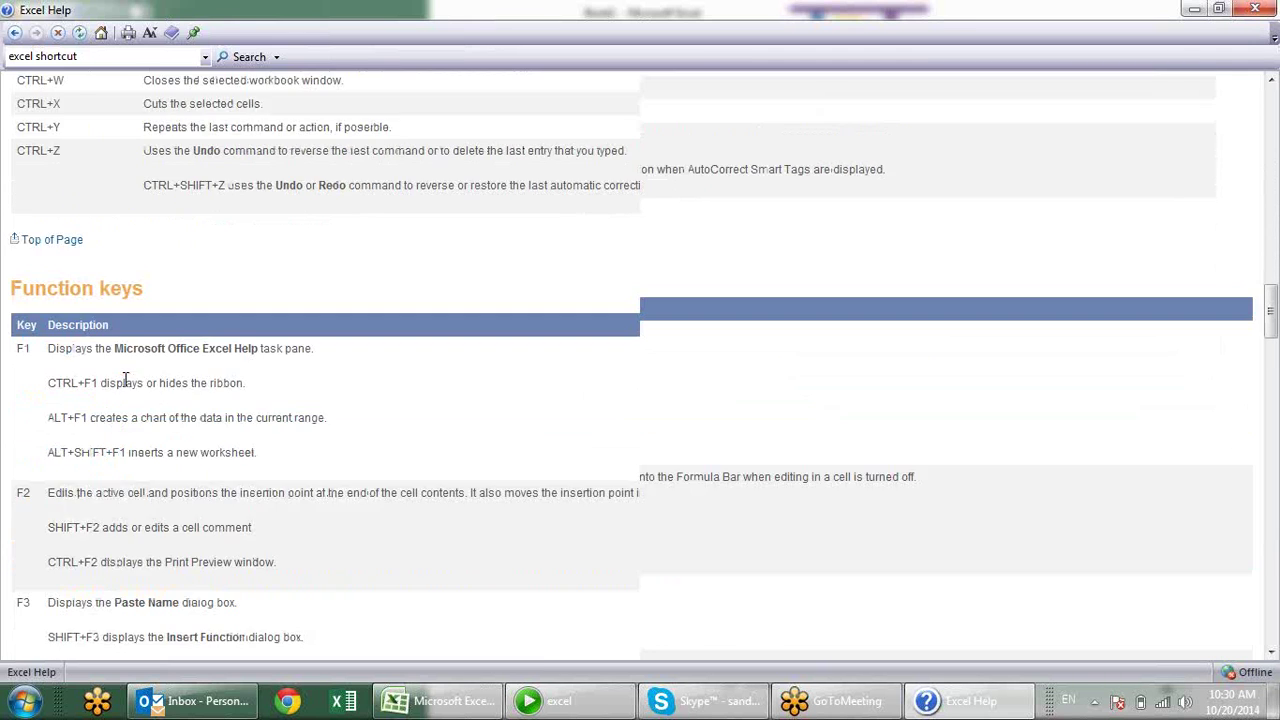
{"action": "scroll", "coordinate": [126, 377], "scroll_direction": "down", "scroll_amount": 3}
{"action": "left_click_drag", "start_coordinate": [82, 205], "coordinate": [67, 206]}
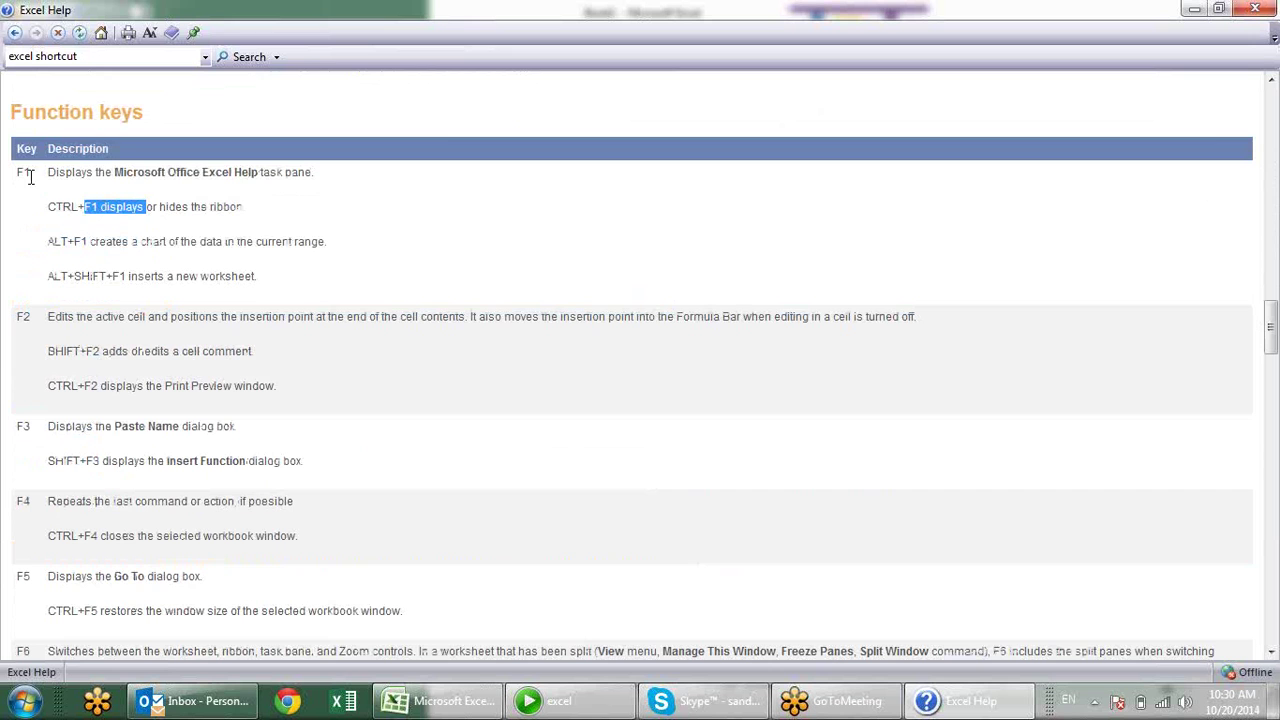
{"action": "double_click", "coordinate": [67, 206]}
{"action": "double_click", "coordinate": [56, 241]}
{"action": "left_click", "coordinate": [48, 276]}
{"action": "left_click_drag", "start_coordinate": [48, 276], "coordinate": [120, 276]}
{"action": "left_click", "coordinate": [120, 276]}
{"action": "scroll", "coordinate": [190, 290], "scroll_direction": "down", "scroll_amount": 3}
{"action": "scroll", "coordinate": [205, 300], "scroll_direction": "down", "scroll_amount": 6}
{"action": "scroll", "coordinate": [205, 300], "scroll_direction": "down", "scroll_amount": 4}
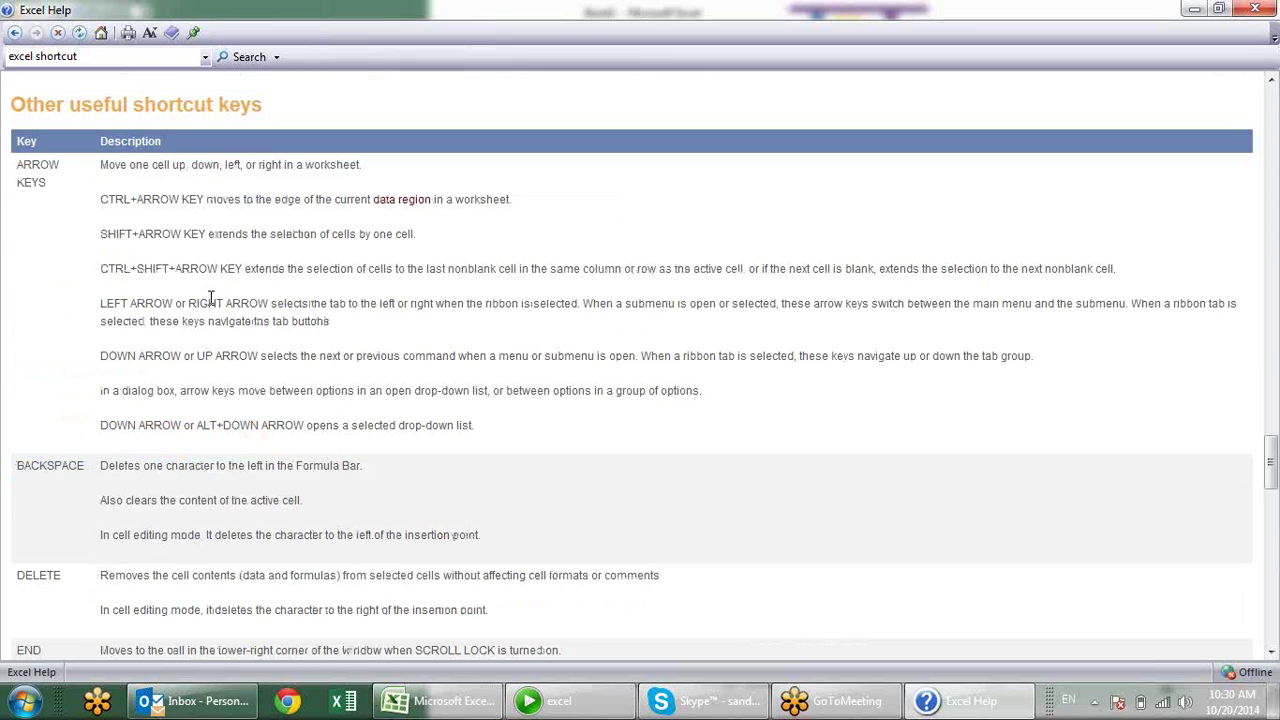
{"action": "left_click_drag", "start_coordinate": [182, 199], "coordinate": [320, 234]}
{"action": "left_click_drag", "start_coordinate": [225, 303], "coordinate": [310, 303]}
{"action": "left_click_drag", "start_coordinate": [57, 158], "coordinate": [184, 199]}
{"action": "left_click_drag", "start_coordinate": [184, 300], "coordinate": [262, 303]}
{"action": "left_click", "coordinate": [235, 356]}
{"action": "scroll", "coordinate": [272, 266], "scroll_direction": "down", "scroll_amount": 5}
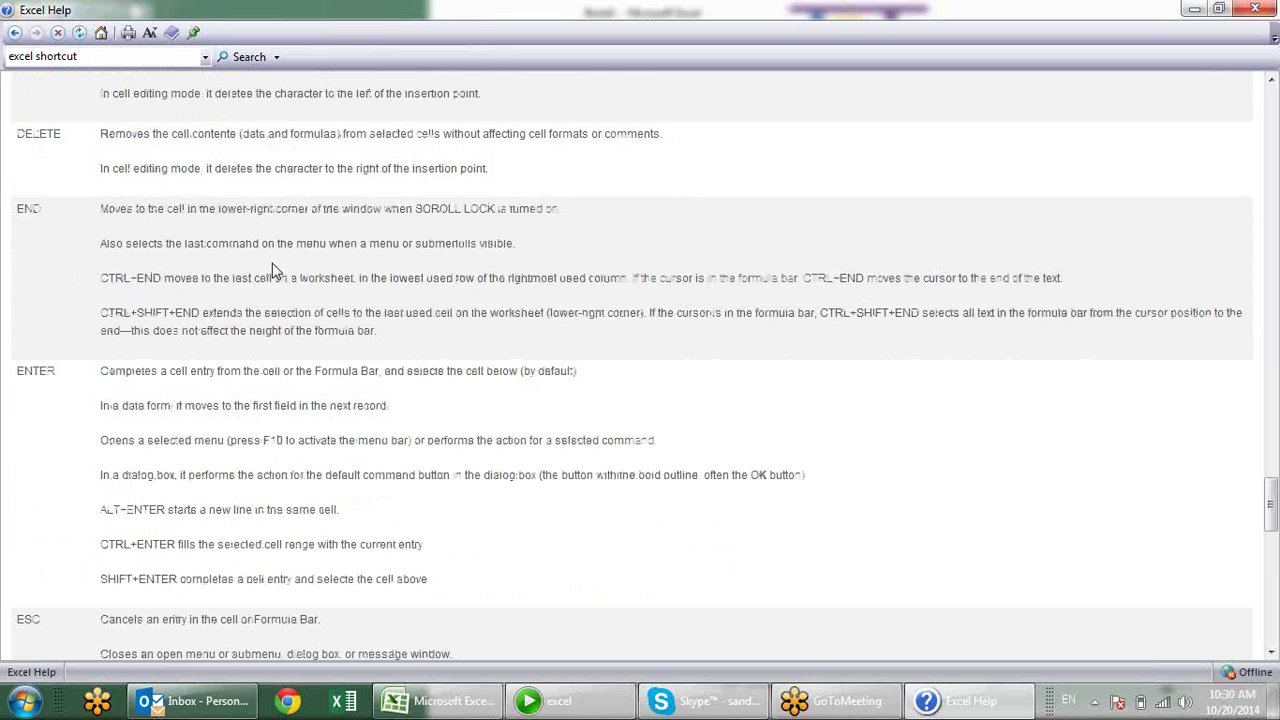
{"action": "scroll", "coordinate": [272, 270], "scroll_direction": "down", "scroll_amount": 1}
{"action": "left_click_drag", "start_coordinate": [104, 188], "coordinate": [184, 203]}
{"action": "left_click", "coordinate": [186, 276]}
{"action": "left_click", "coordinate": [1255, 9]}
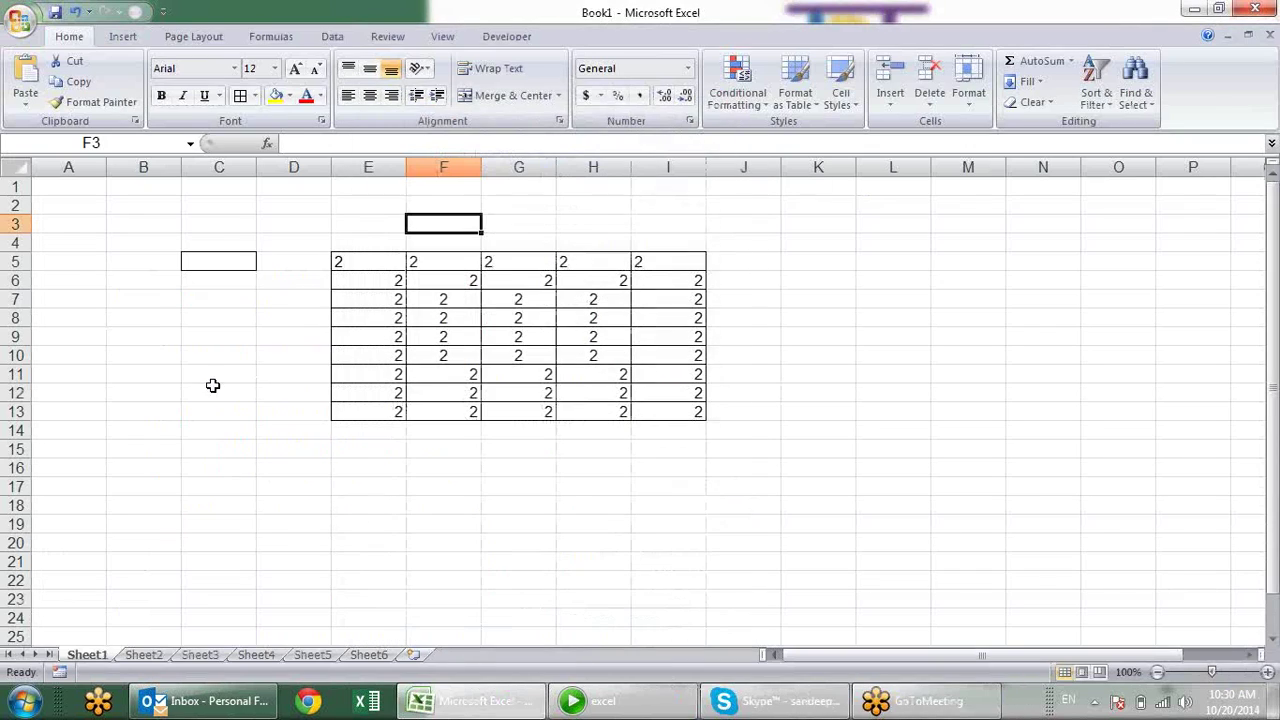
{"action": "left_click", "coordinate": [120, 656]}
{"action": "left_click", "coordinate": [88, 656]}
{"action": "left_click", "coordinate": [126, 656]}
{"action": "left_click", "coordinate": [90, 658]}
{"action": "key", "text": "ctrl+Page_Down"}
{"action": "key", "text": "ctrl+Page_Down"}
{"action": "key", "text": "ctrl+Page_Down"}
{"action": "key", "text": "ctrl+Page_Down"}
{"action": "key", "text": "ctrl+Page_Up"}
{"action": "key", "text": "ctrl+Page_Up"}
{"action": "key", "text": "ctrl+Page_Up"}
{"action": "key", "text": "ctrl+Page_Up"}
{"action": "left_click", "coordinate": [381, 259]}
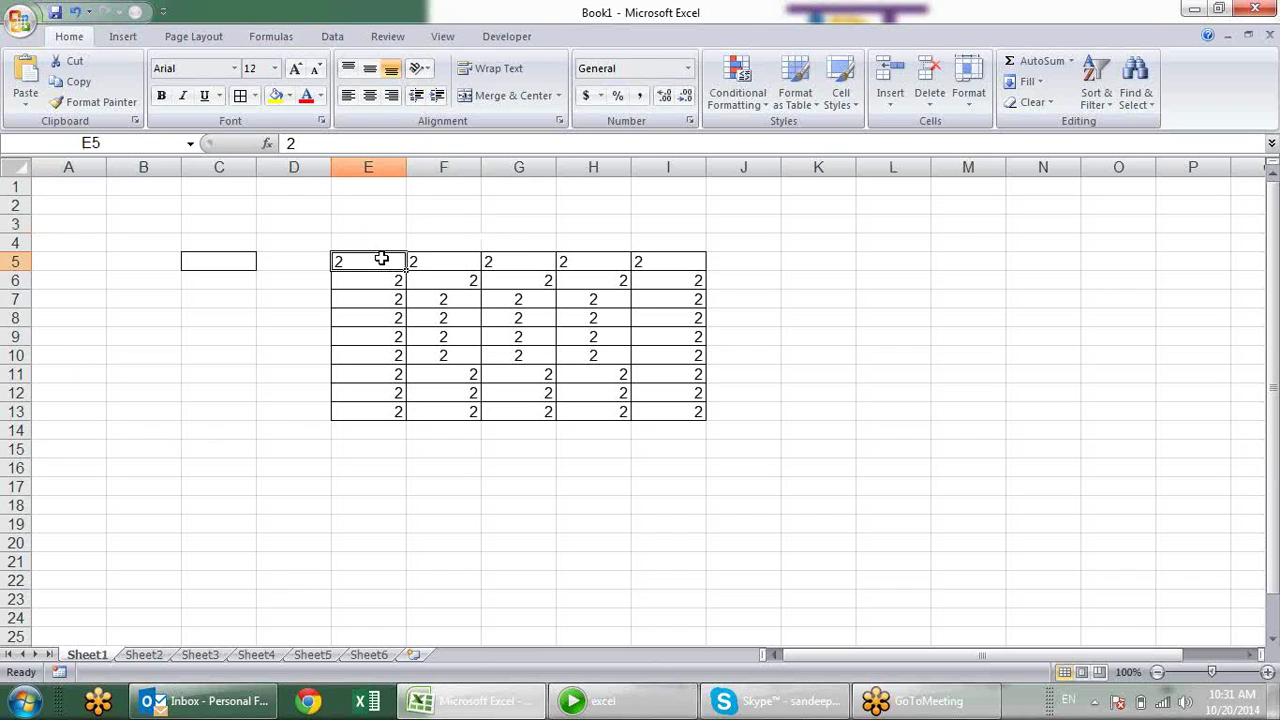
{"action": "key", "text": "ctrl+shift+semicolon"}
Turn on AutoFilter with Ctrl+Shift+L and check the E5 and F5 filter menus.
{"action": "key", "text": "Escape"}
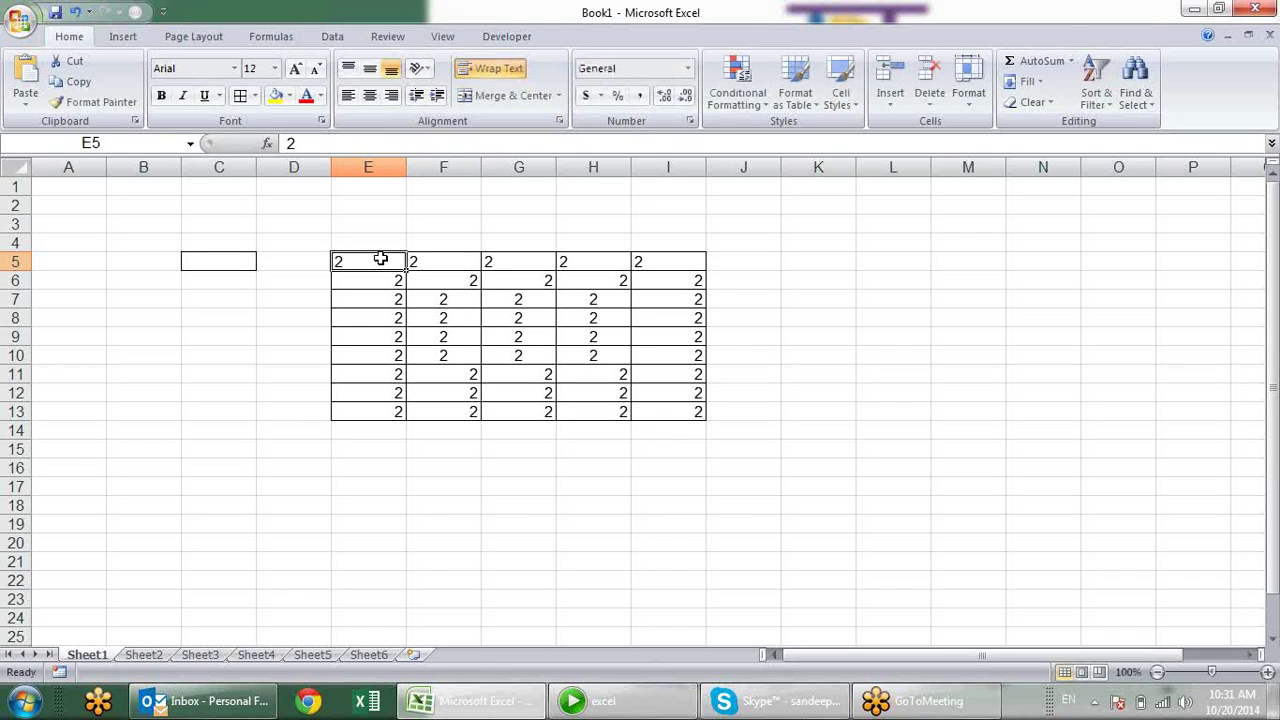
{"action": "key", "text": "ctrl+shift+l"}
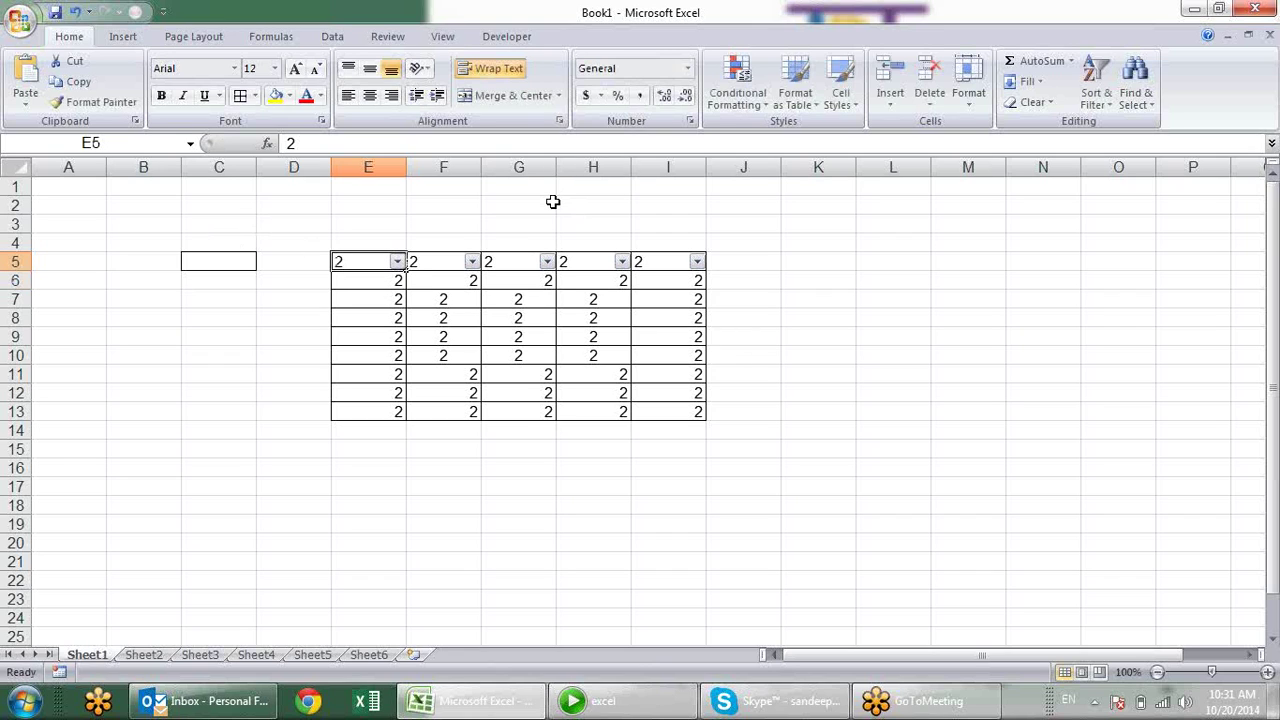
{"action": "key", "text": "alt+Down"}
{"action": "key", "text": "Down"}
{"action": "key", "text": "Down"}
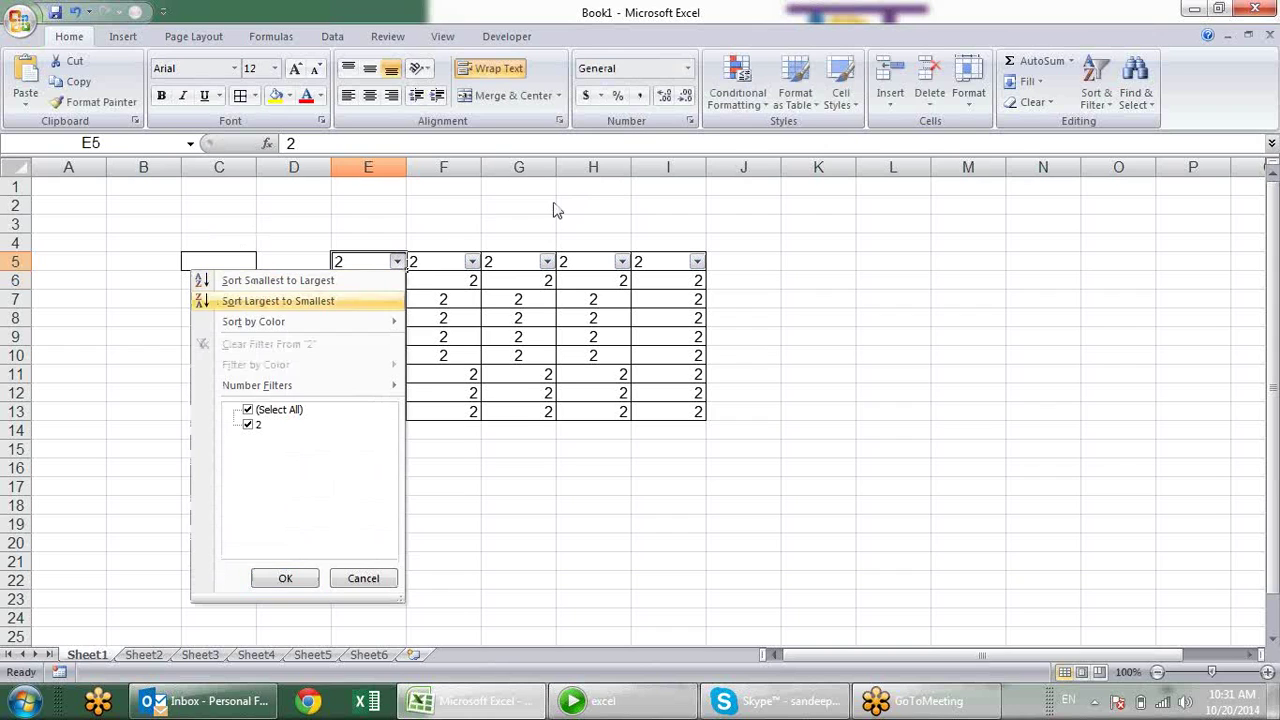
{"action": "key", "text": "Down"}
{"action": "key", "text": "Down"}
{"action": "key", "text": "Escape"}
{"action": "key", "text": "Right"}
{"action": "key", "text": "alt+Down"}
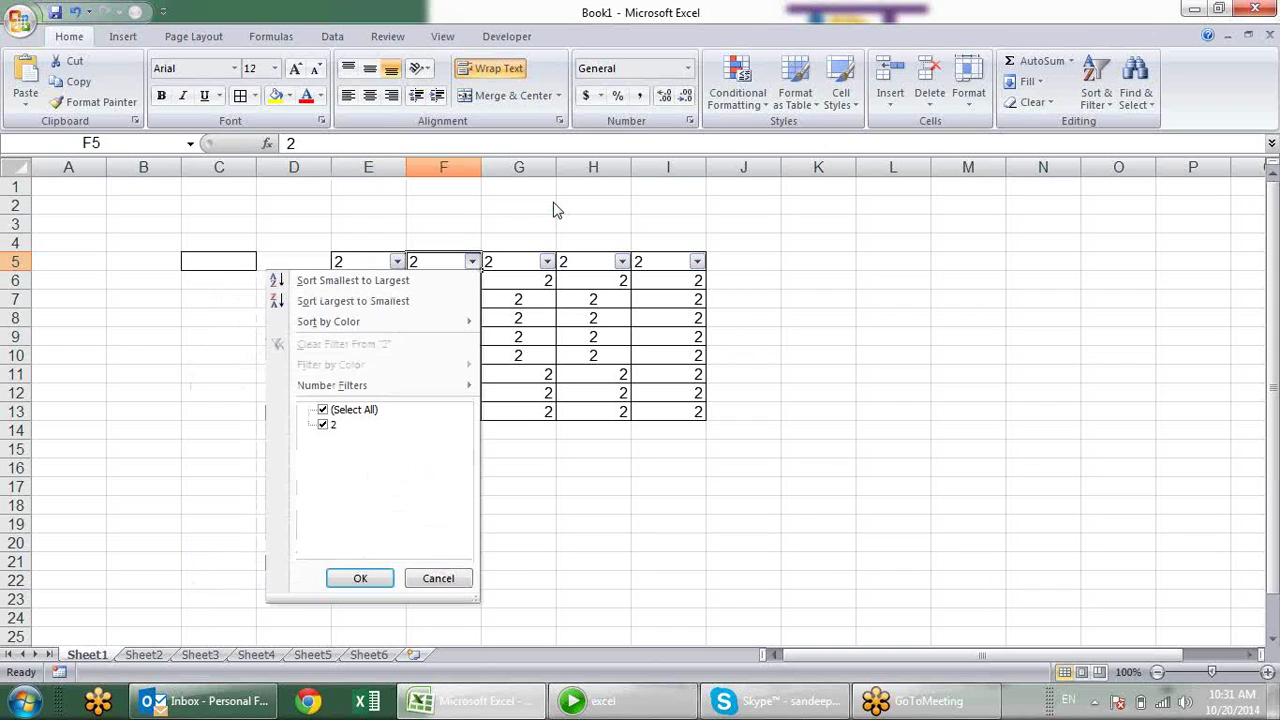
{"action": "key", "text": "Escape"}
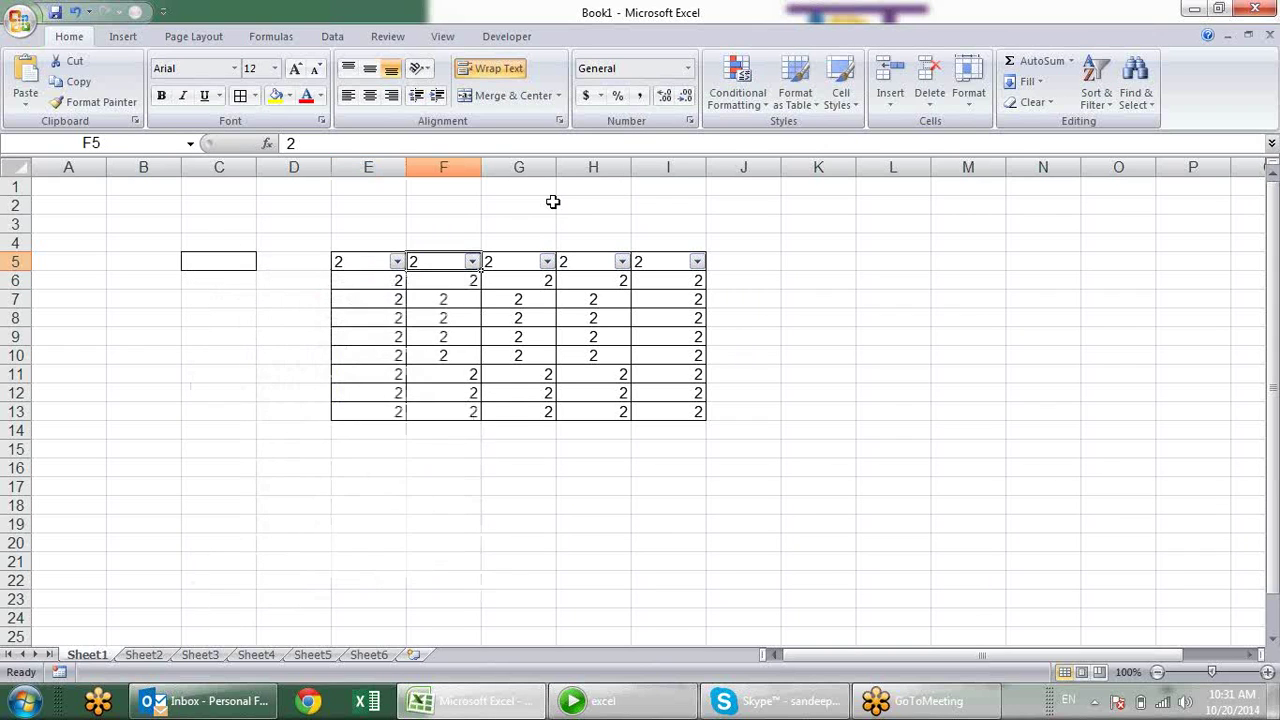
Move around column F, twice extending the selection from F13 to F14.
{"action": "key", "text": "Down"}
{"action": "key", "text": "Down"}
{"action": "key", "text": "Down"}
{"action": "key", "text": "Down"}
{"action": "key", "text": "Down"}
{"action": "key", "text": "Down"}
{"action": "key", "text": "Down"}
{"action": "key", "text": "Down"}
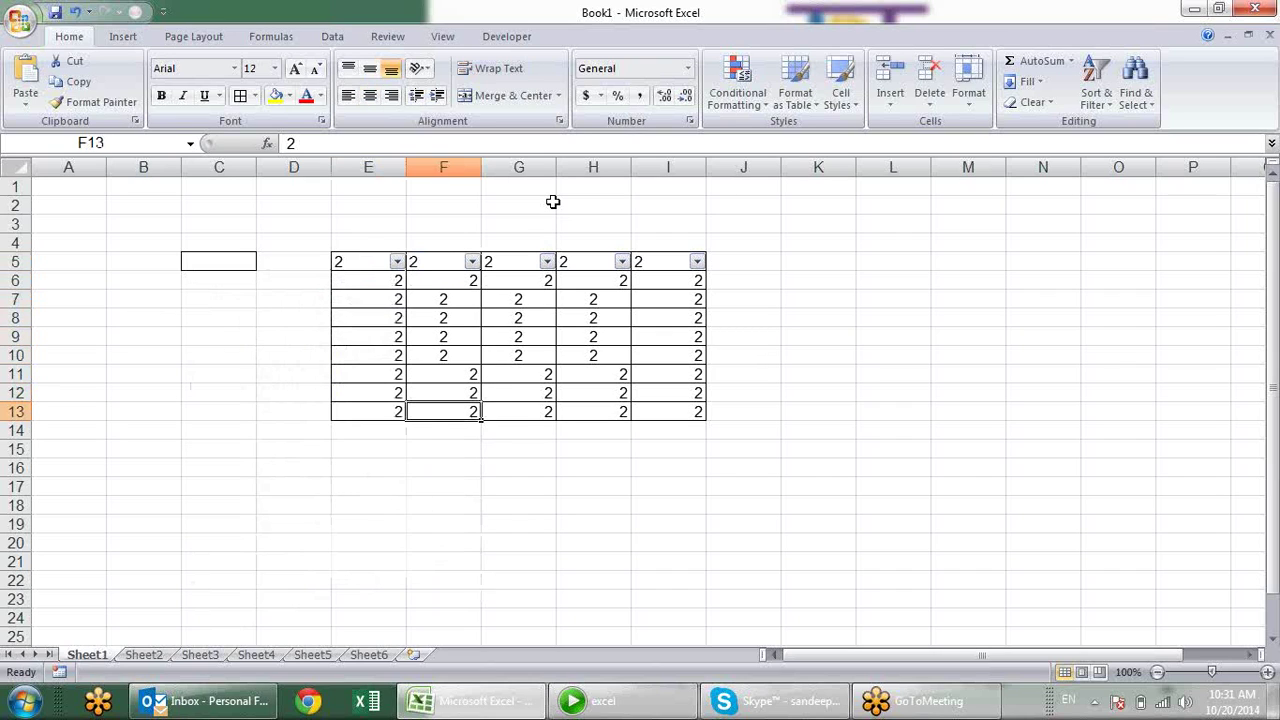
{"action": "key", "text": "shift+Down"}
{"action": "key", "text": "Up"}
{"action": "key", "text": "Up"}
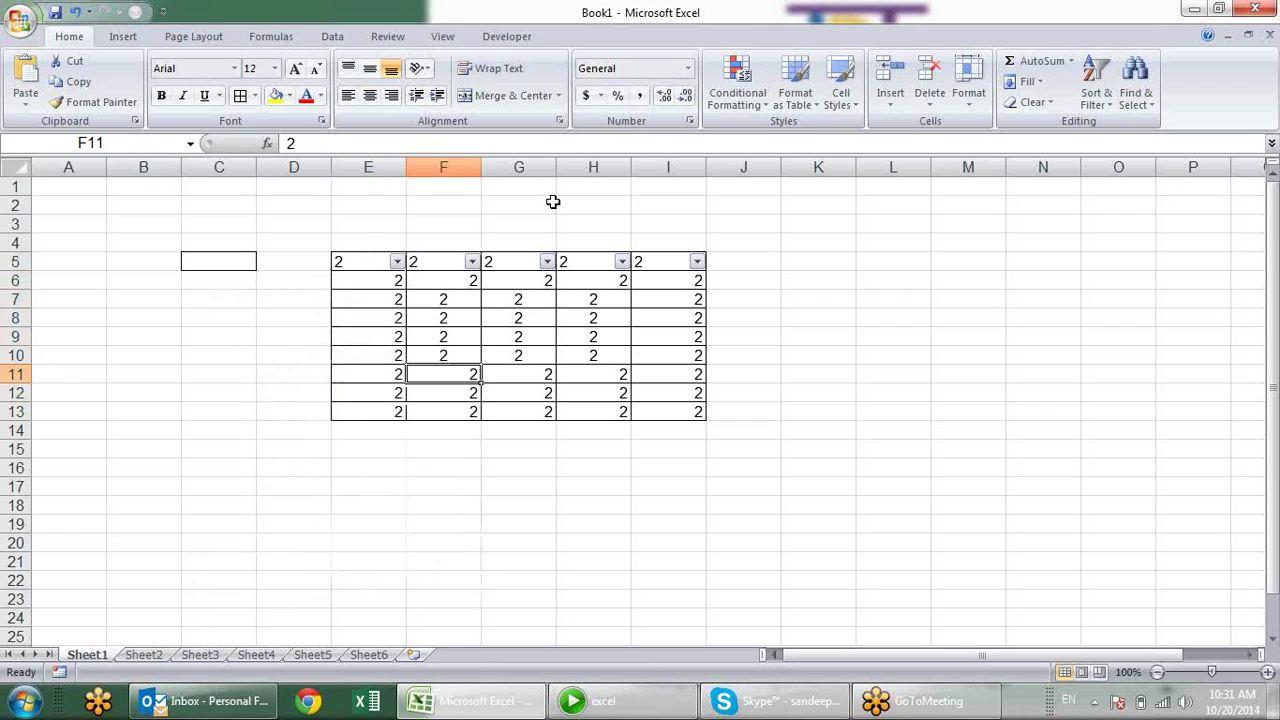
{"action": "key", "text": "Down"}
{"action": "key", "text": "Down"}
{"action": "key", "text": "shift+Down"}
{"action": "key", "text": "Up"}
Enter sdf, sdf, v, df and df down column K from K12 to K16.
{"action": "key", "text": "Right"}
{"action": "key", "text": "Right"}
{"action": "key", "text": "Right"}
{"action": "key", "text": "Right"}
{"action": "key", "text": "Right"}
{"action": "type", "text": "sdf"}
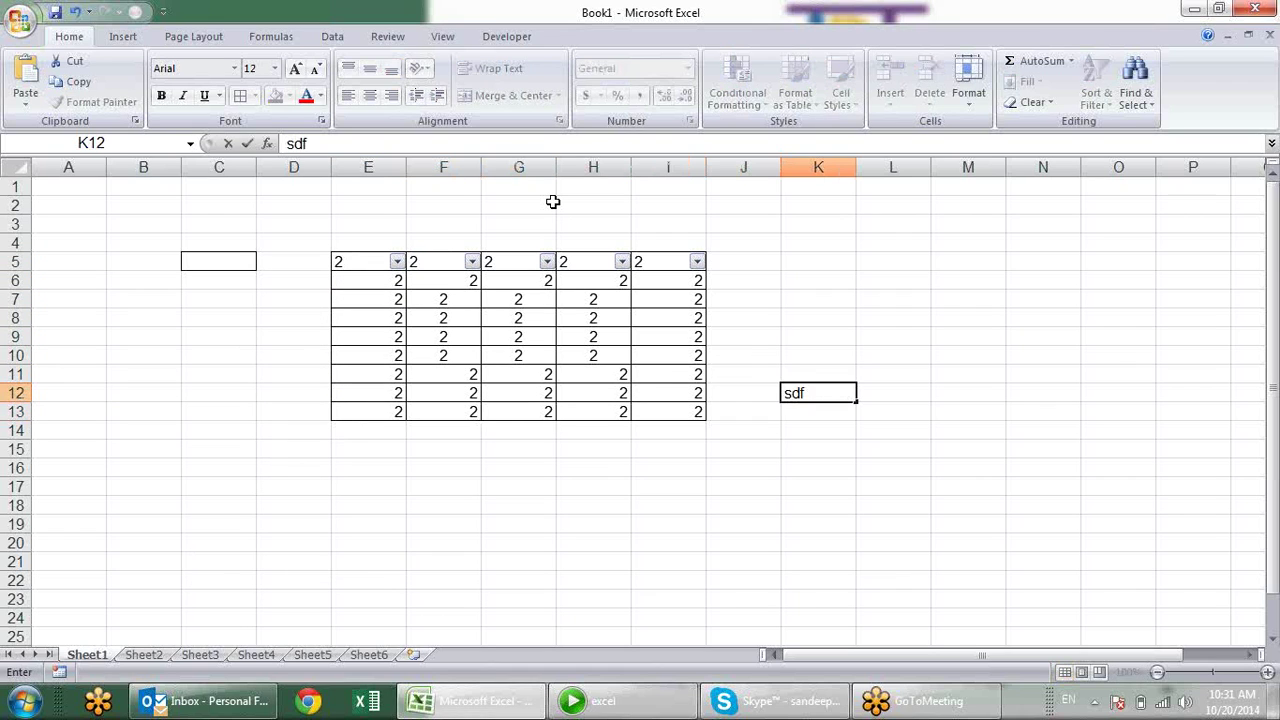
{"action": "key", "text": "Return"}
{"action": "type", "text": "sdf v"}
{"action": "key", "text": "Return"}
{"action": "type", "text": "df df"}
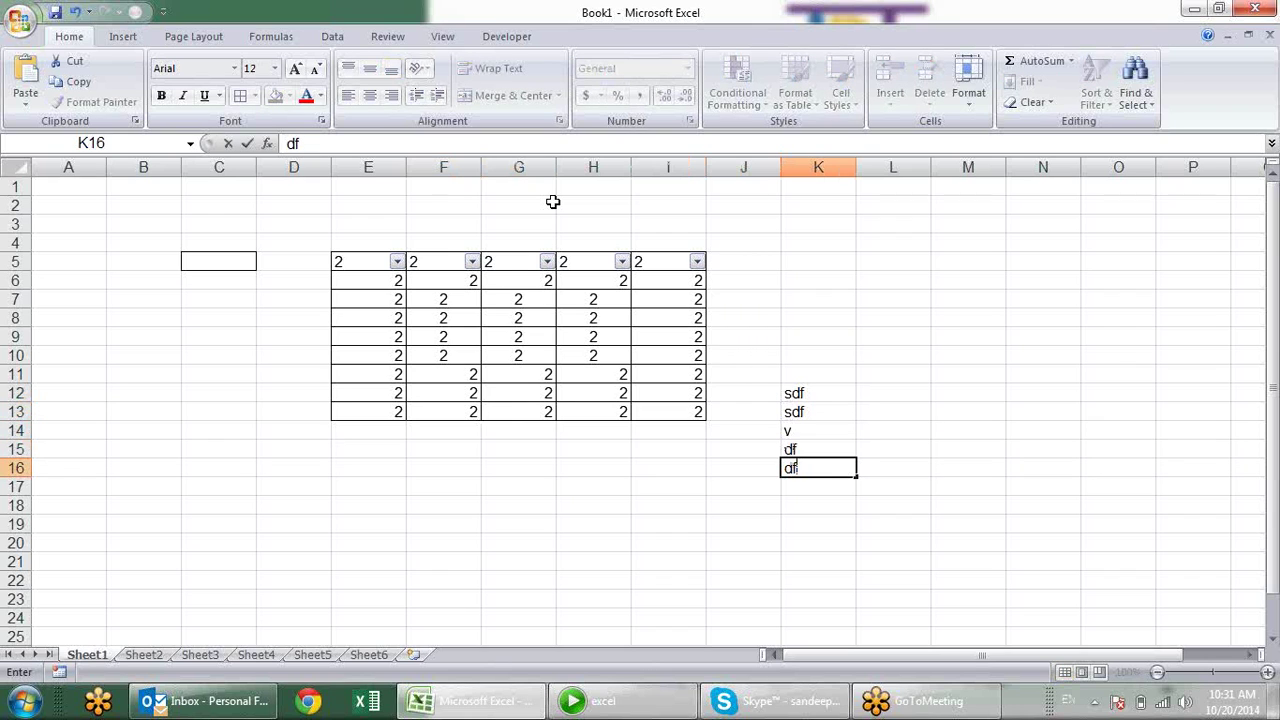
{"action": "key", "text": "Return"}
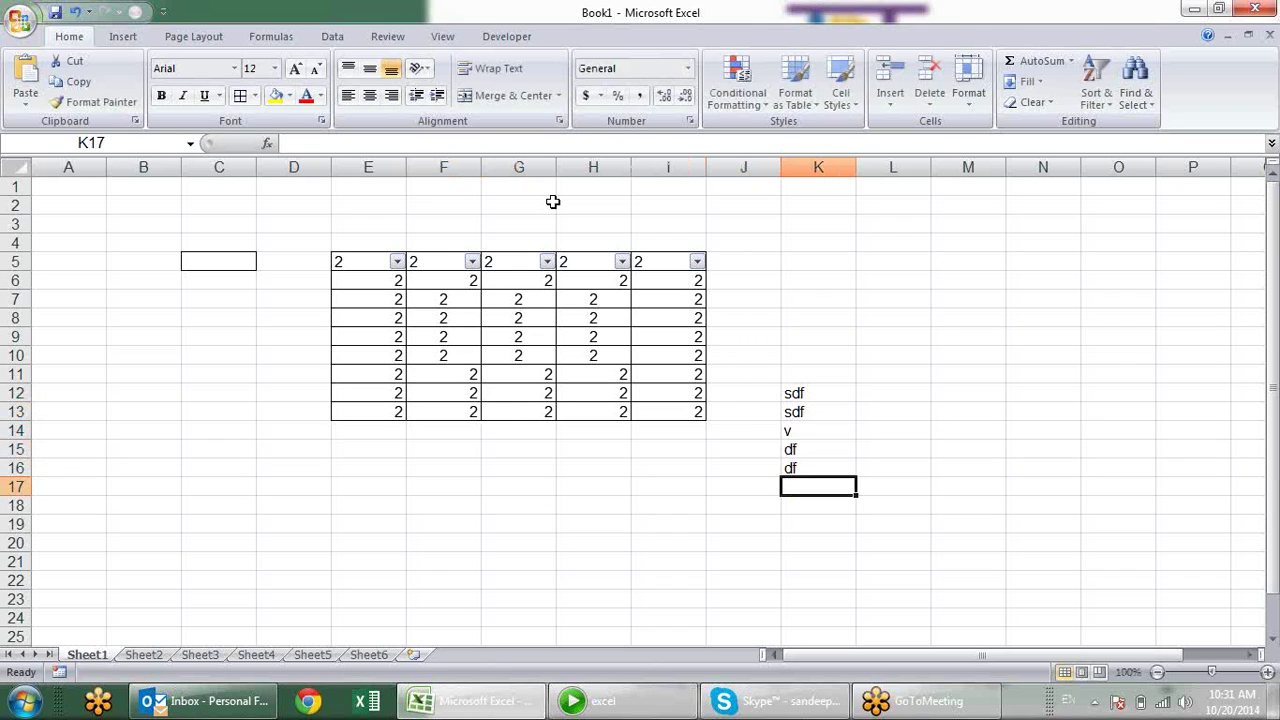
Fill K17 with sdf picked from column K's existing entries, then return to row 8.
{"action": "key", "text": "alt+Down"}
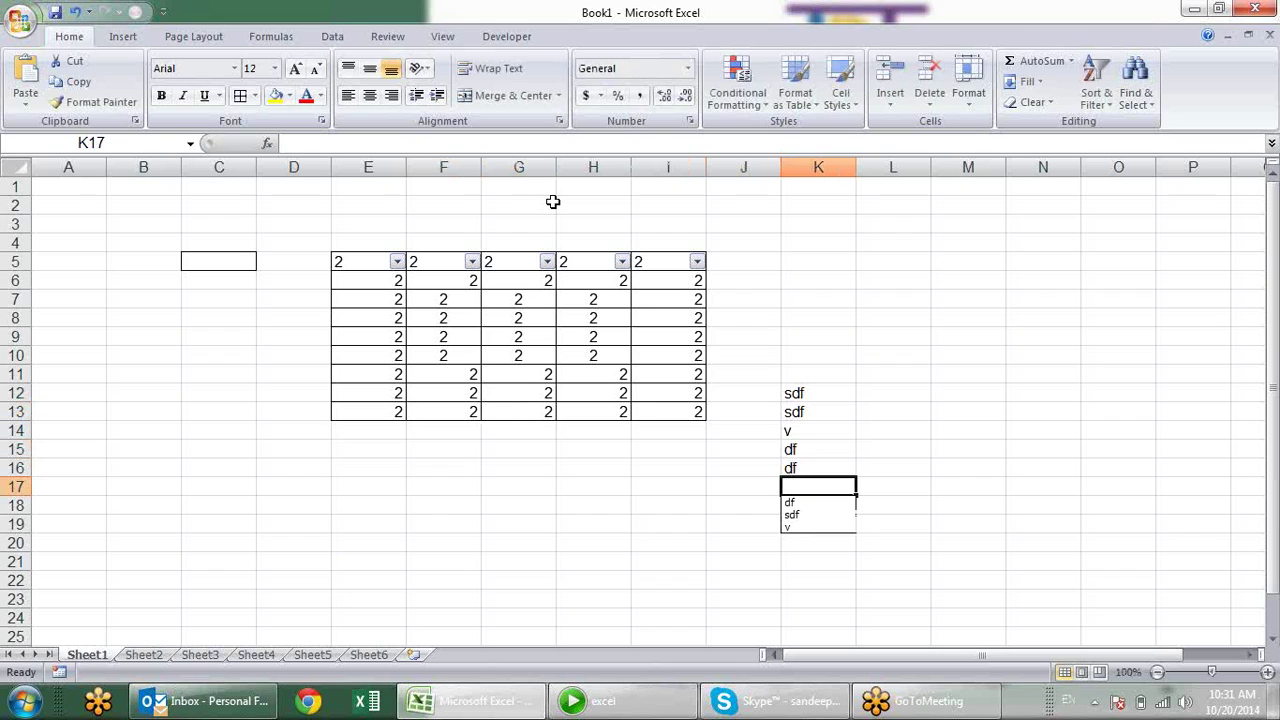
{"action": "key", "text": "Down"}
{"action": "key", "text": "Down"}
{"action": "key", "text": "Down"}
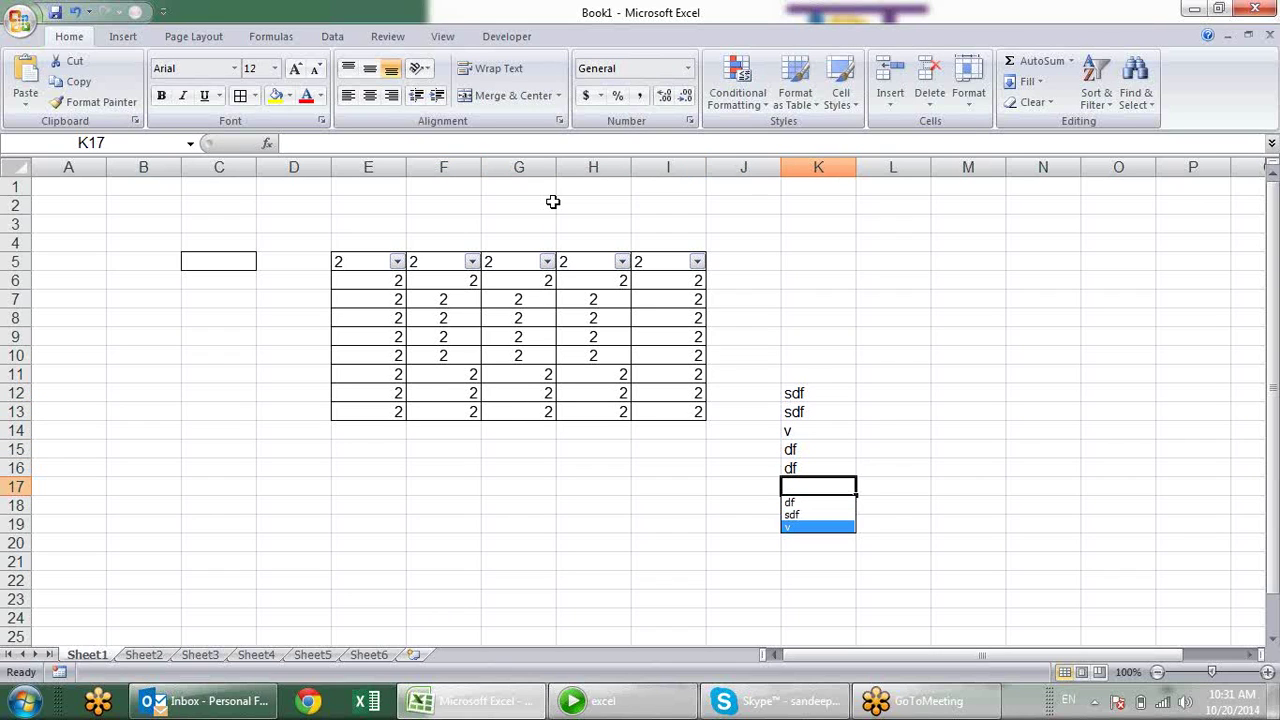
{"action": "key", "text": "Up"}
{"action": "key", "text": "Return"}
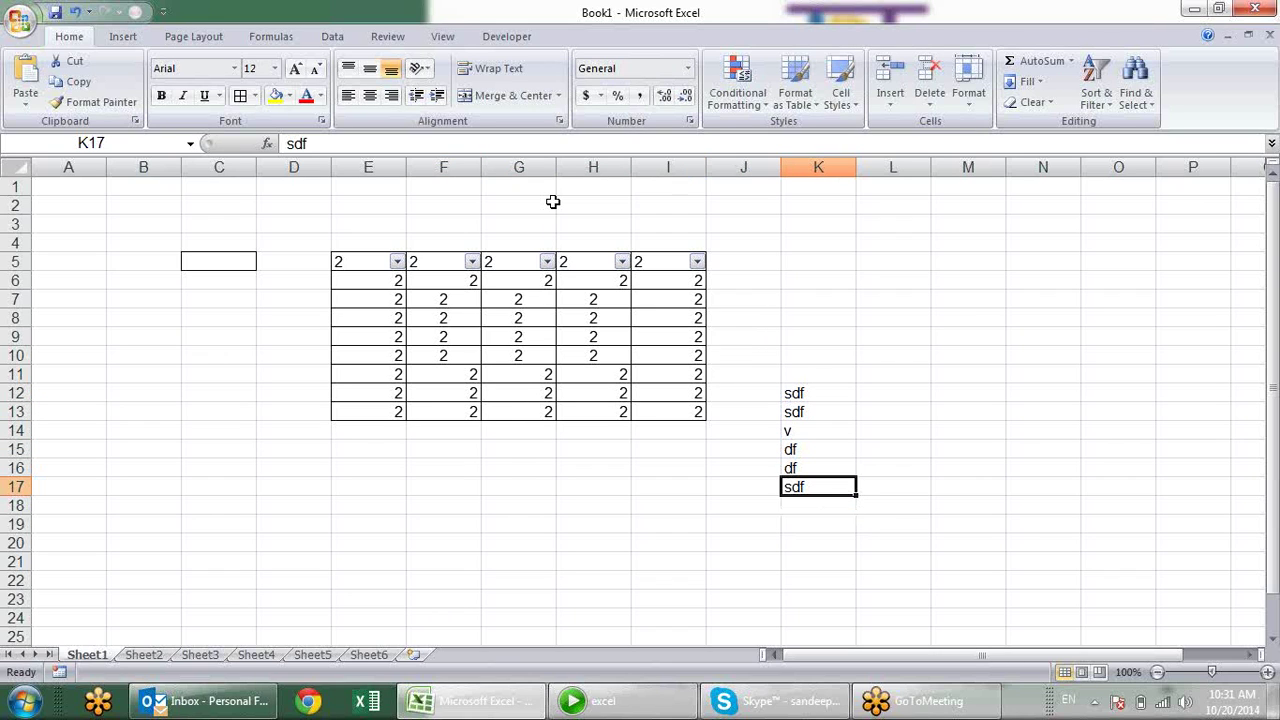
{"action": "key", "text": "Down"}
{"action": "key", "text": "Up"}
{"action": "key", "text": "Up"}
{"action": "key", "text": "Up"}
{"action": "key", "text": "Up"}
{"action": "key", "text": "Up"}
{"action": "key", "text": "Up"}
{"action": "key", "text": "Up"}
{"action": "key", "text": "Up"}
{"action": "key", "text": "Left"}
{"action": "key", "text": "Left"}
{"action": "key", "text": "Left"}
{"action": "key", "text": "Left"}
{"action": "key", "text": "Left"}
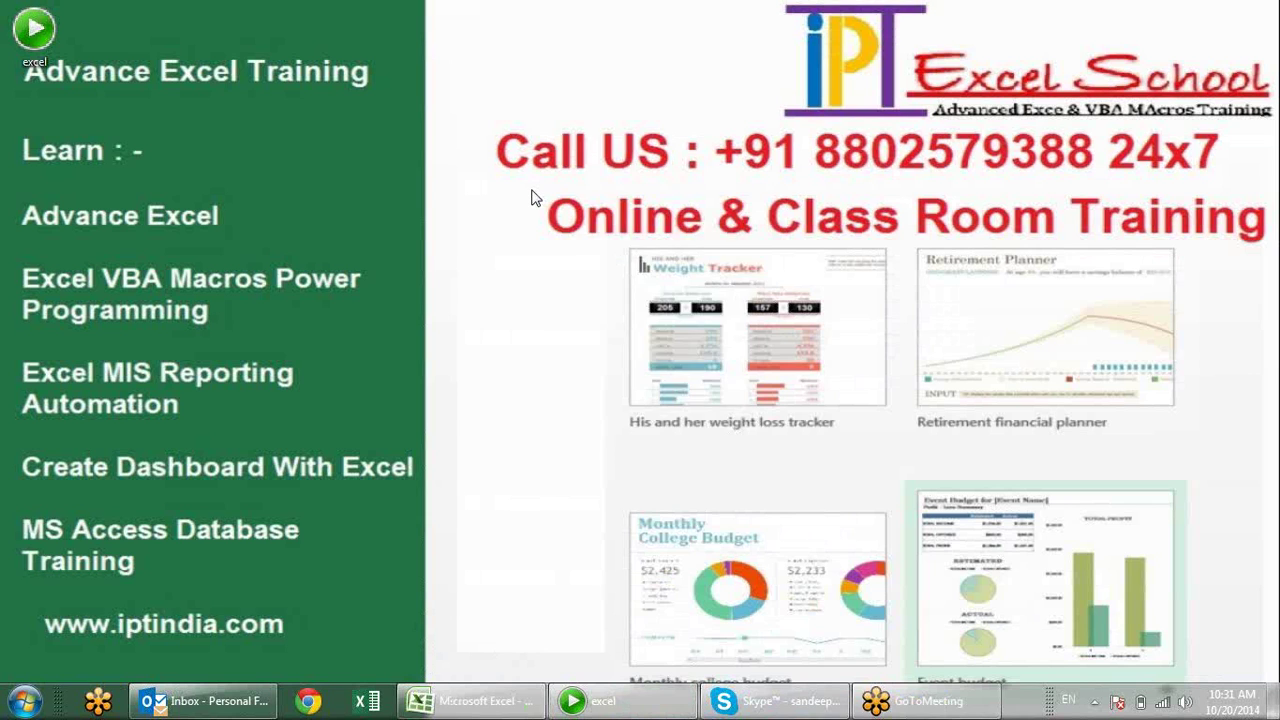
Search Windows Help for 'keyboard shortcut' and open the Keyboard shortcuts article.
{"action": "right_click", "coordinate": [532, 192]}
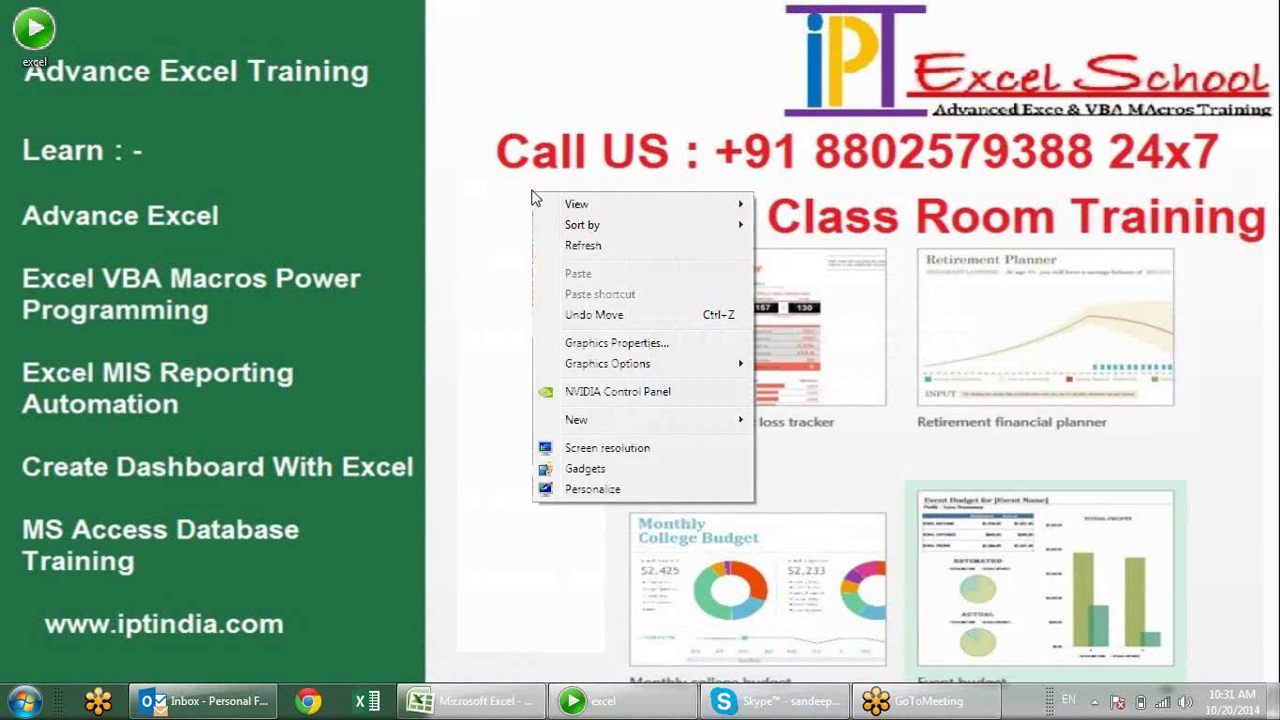
{"action": "left_click", "coordinate": [499, 257]}
{"action": "key", "text": "F1"}
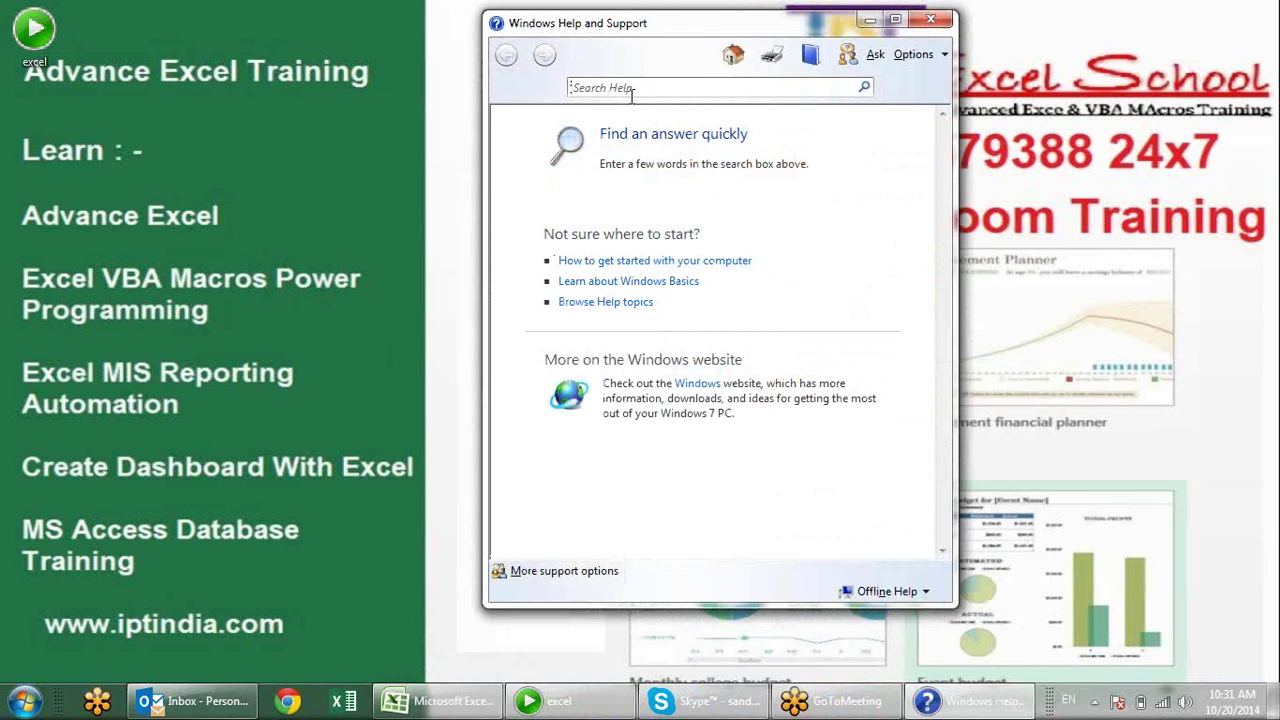
{"action": "type", "text": "keyboard shortcut"}
{"action": "key", "text": "Return"}
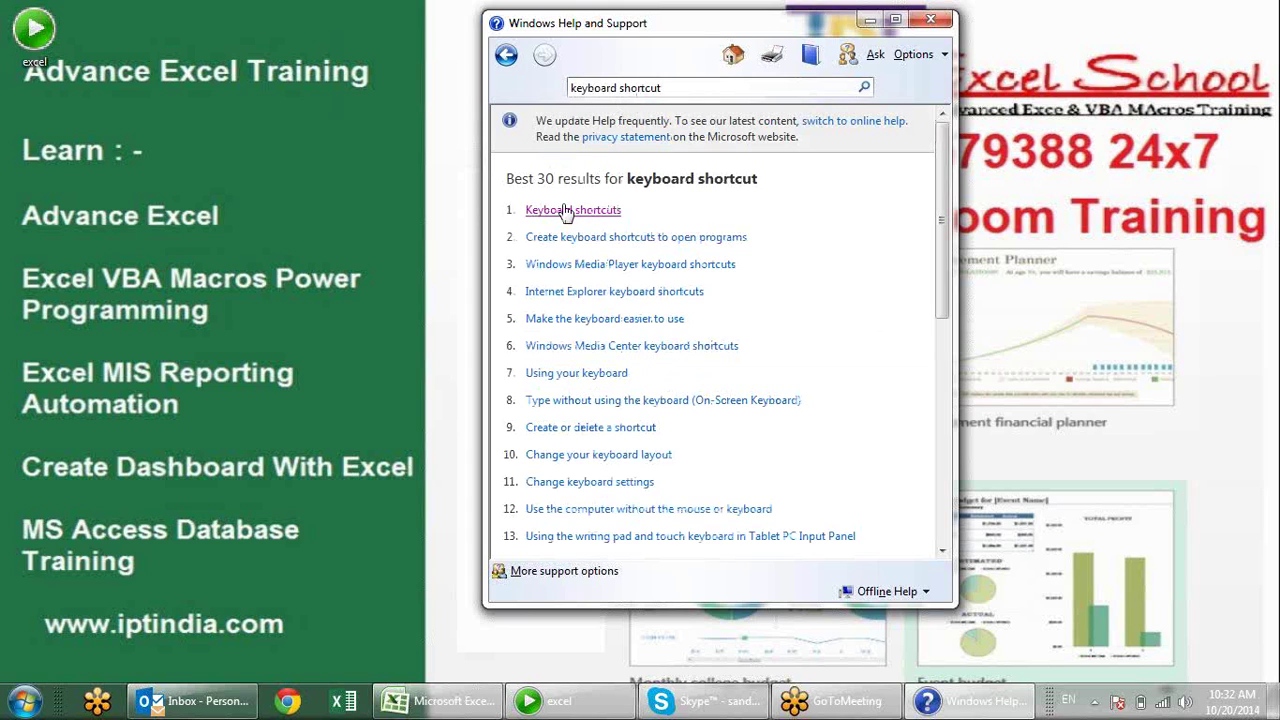
{"action": "left_click", "coordinate": [550, 214]}
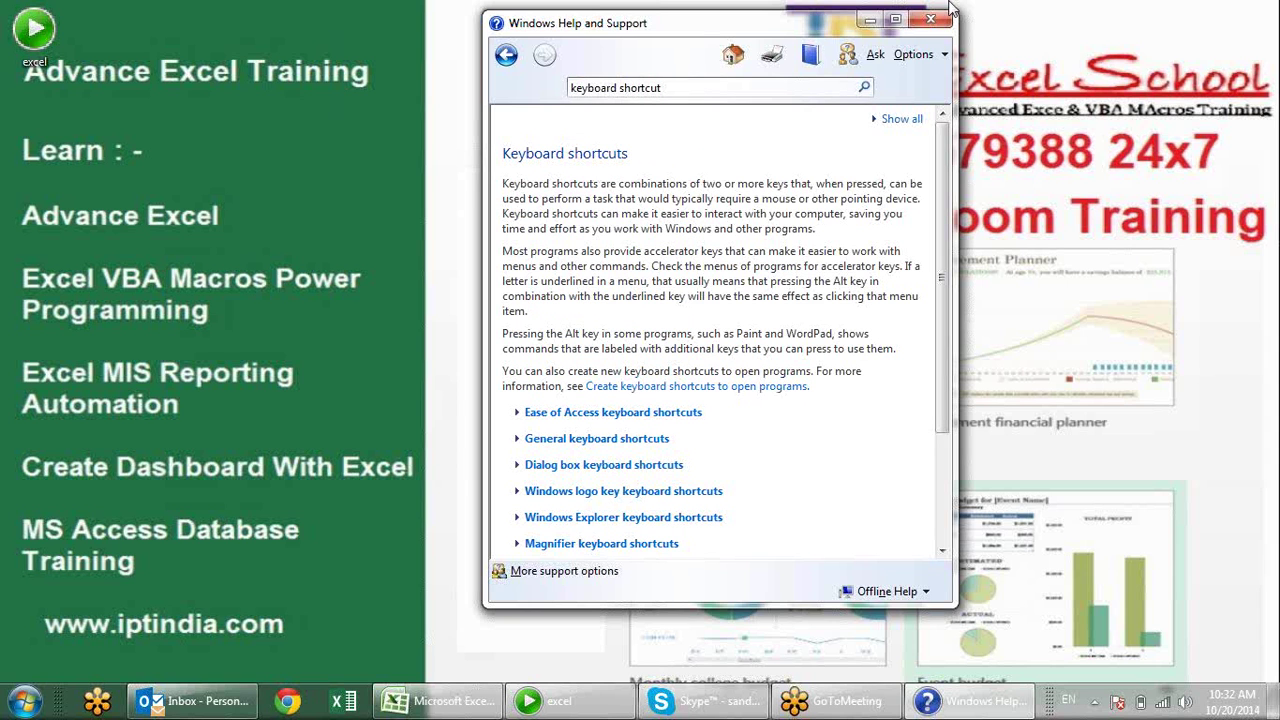
Maximize the Help window and expand the Ease of Access, General and Dialog box tables.
{"action": "left_click", "coordinate": [895, 19]}
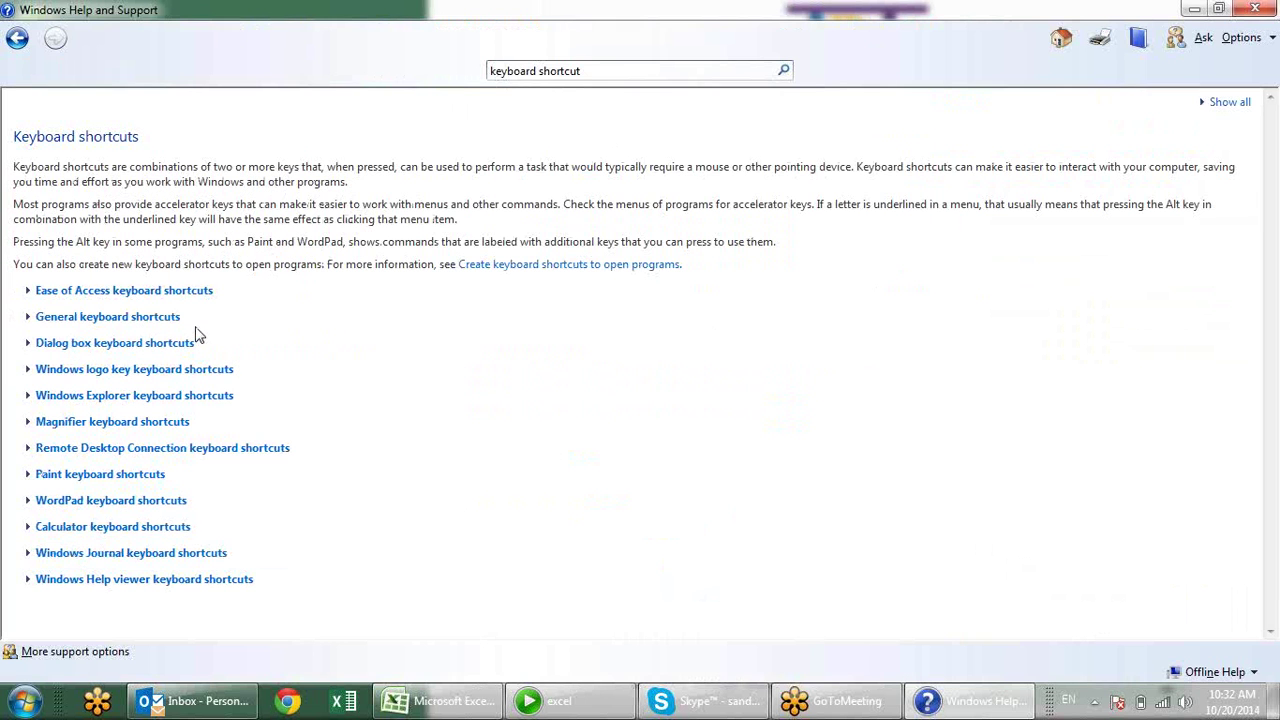
{"action": "left_click", "coordinate": [138, 291]}
{"action": "scroll", "coordinate": [147, 296], "scroll_direction": "down", "scroll_amount": 1}
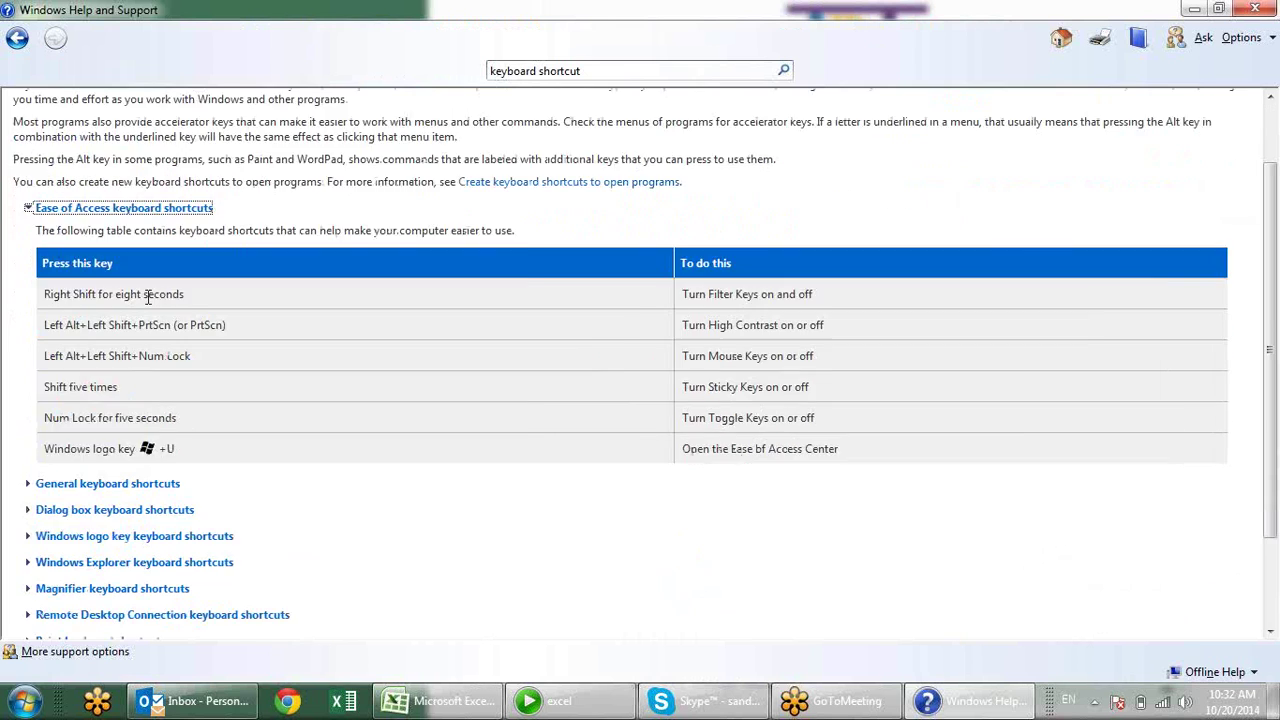
{"action": "scroll", "coordinate": [147, 296], "scroll_direction": "down", "scroll_amount": 1}
{"action": "left_click", "coordinate": [115, 402]}
{"action": "scroll", "coordinate": [252, 370], "scroll_direction": "down", "scroll_amount": 2}
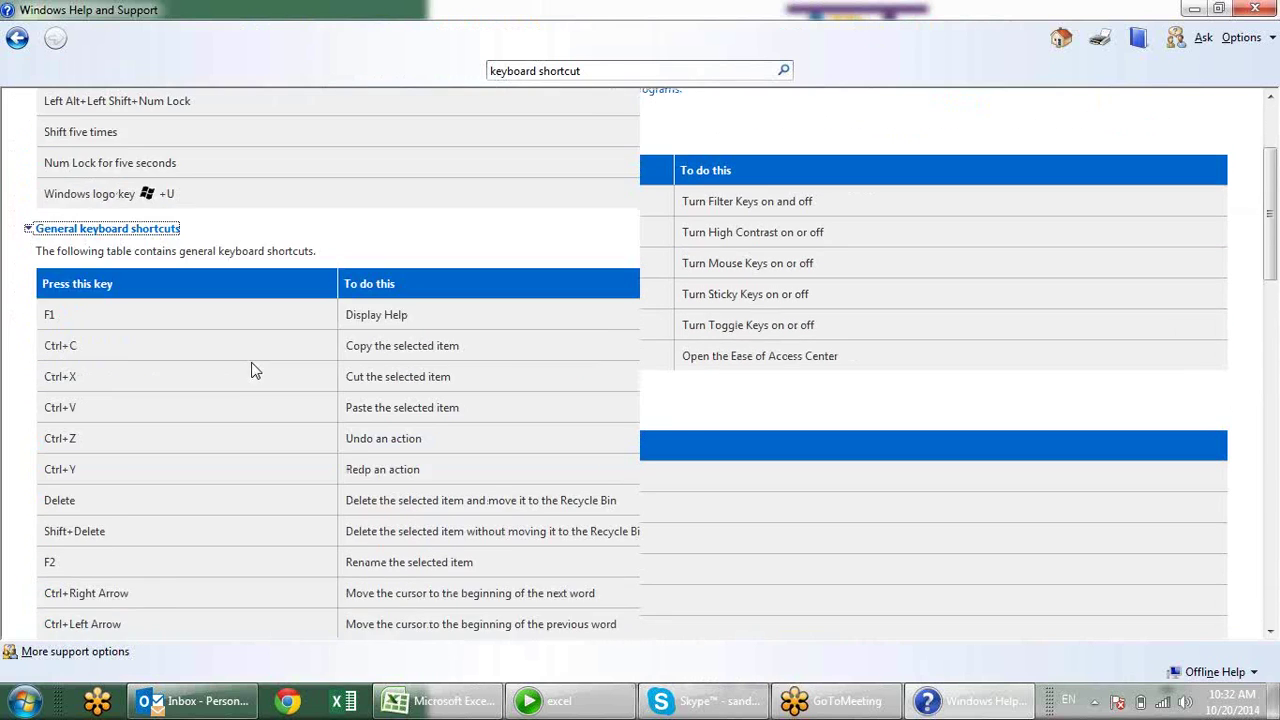
{"action": "scroll", "coordinate": [260, 360], "scroll_direction": "down", "scroll_amount": 2}
{"action": "scroll", "coordinate": [275, 354], "scroll_direction": "down", "scroll_amount": 5}
{"action": "scroll", "coordinate": [284, 354], "scroll_direction": "down", "scroll_amount": 5}
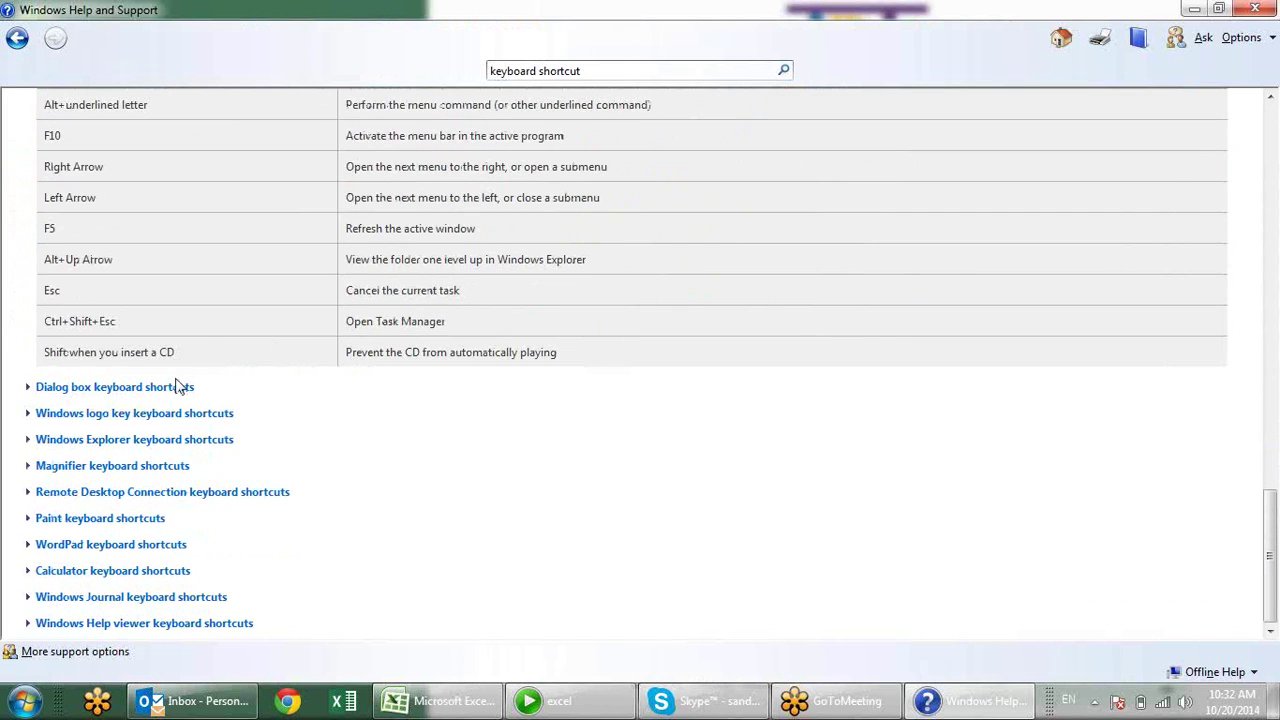
{"action": "left_click", "coordinate": [145, 388]}
Review the Dialog box shortcuts, highlighting rows through Enter and Spacebar and the F1 and F4 entries.
{"action": "scroll", "coordinate": [254, 264], "scroll_direction": "down", "scroll_amount": 4}
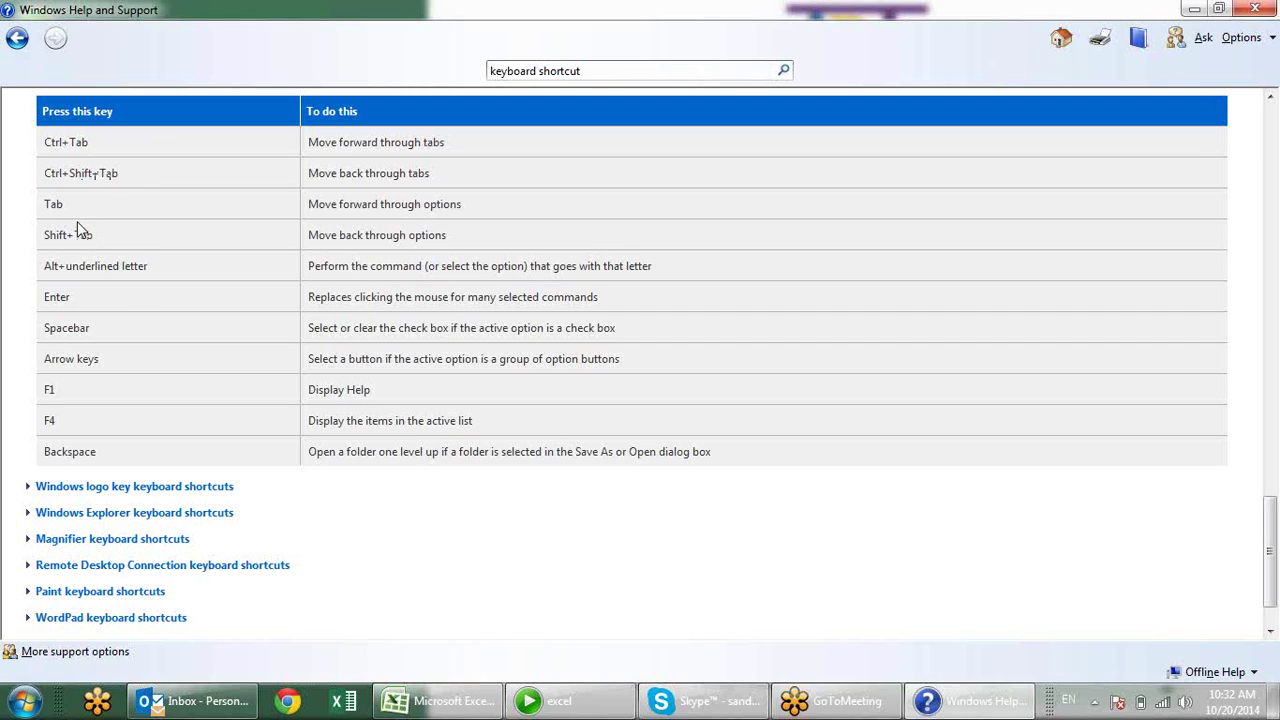
{"action": "mouse_move", "coordinate": [74, 270]}
{"action": "left_mouse_down"}
{"action": "mouse_move", "coordinate": [146, 289]}
{"action": "mouse_move", "coordinate": [33, 311]}
{"action": "left_mouse_up"}
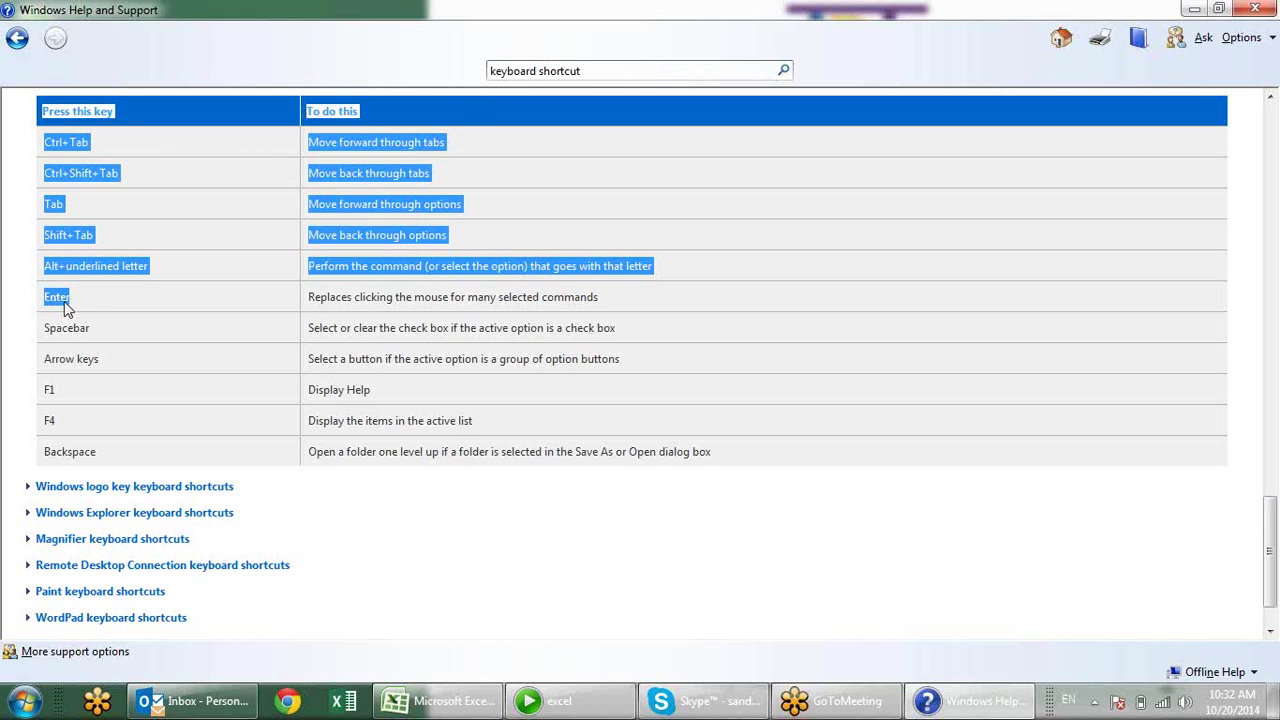
{"action": "left_click", "coordinate": [86, 304]}
{"action": "left_click_drag", "start_coordinate": [95, 345], "coordinate": [84, 340]}
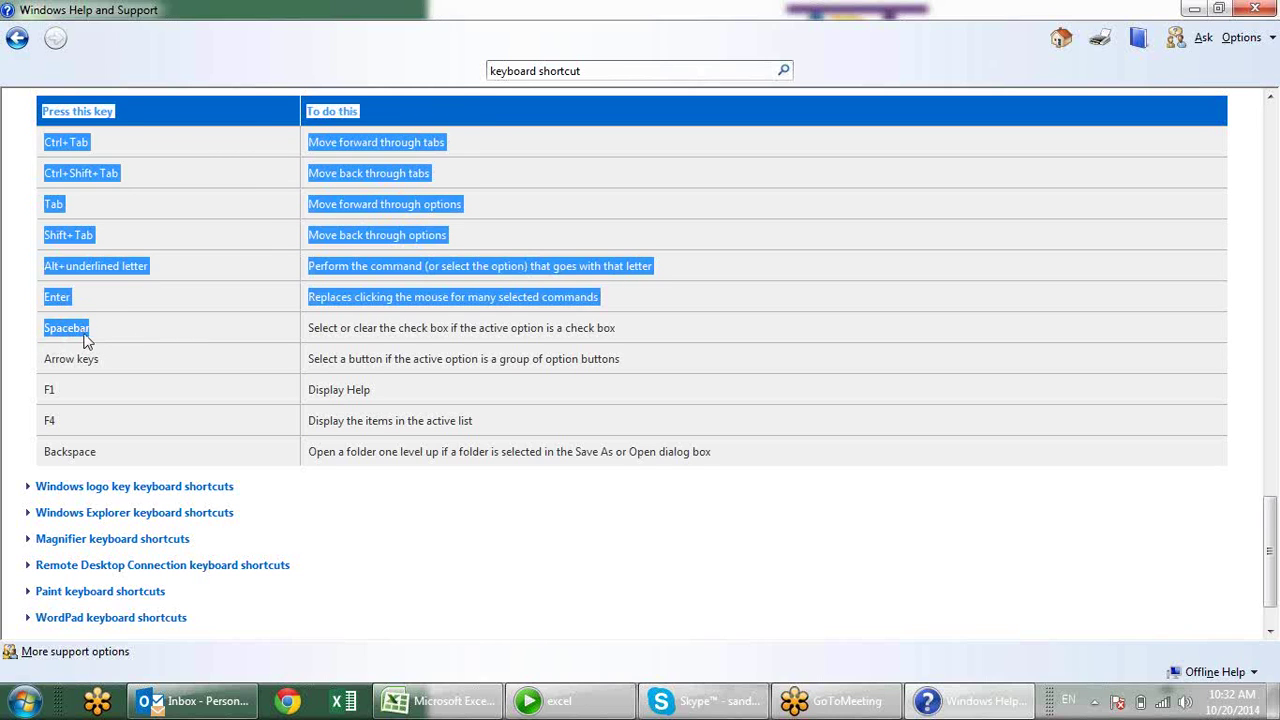
{"action": "left_click", "coordinate": [140, 334]}
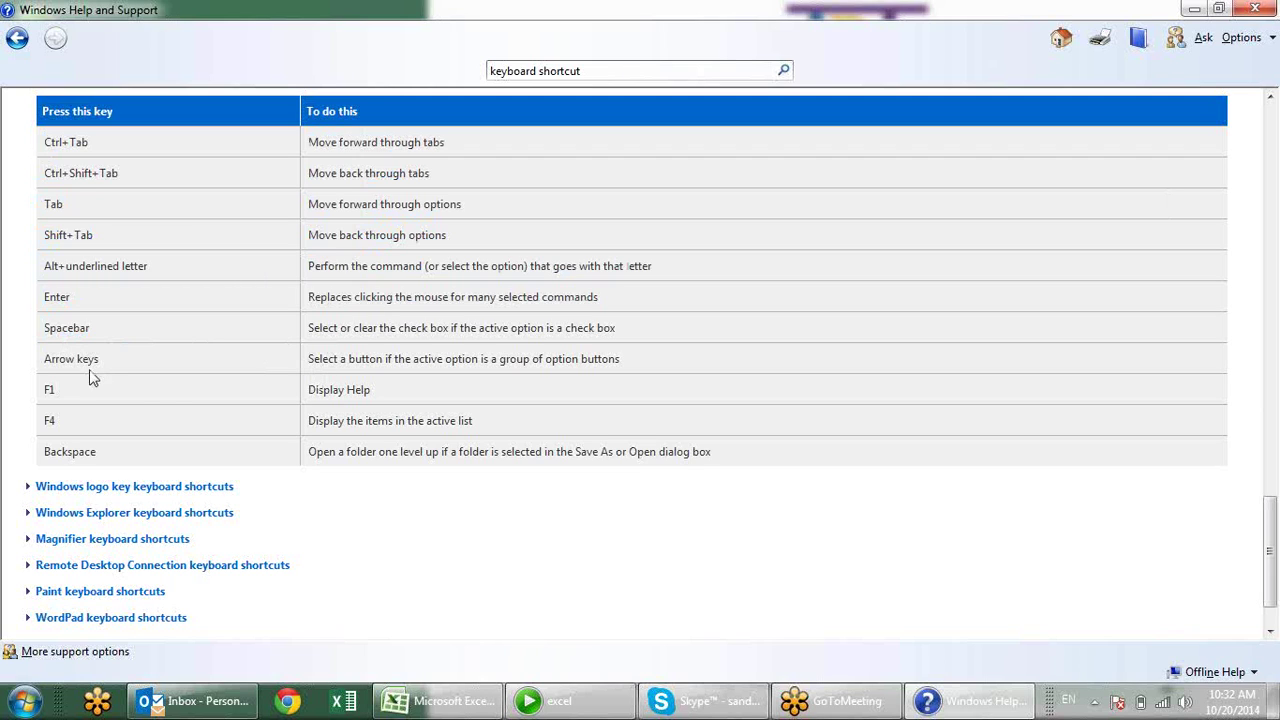
{"action": "left_click_drag", "start_coordinate": [211, 401], "coordinate": [213, 420]}
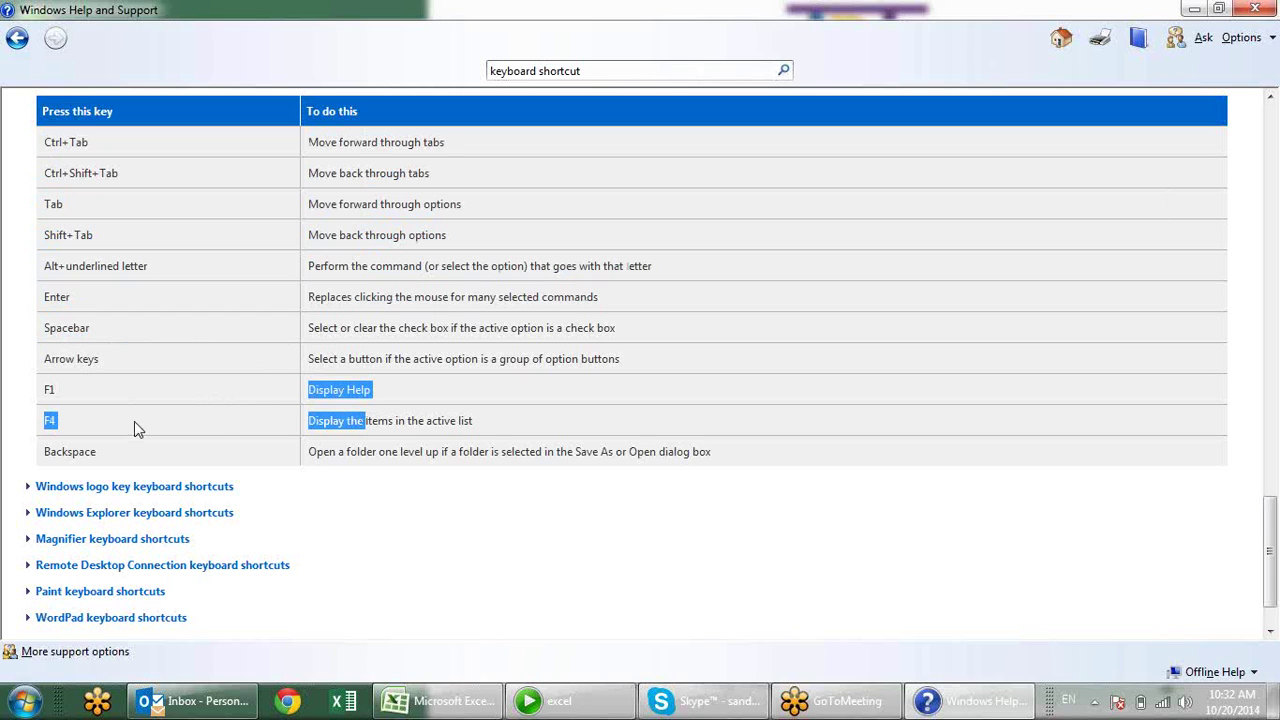
{"action": "left_click", "coordinate": [77, 420]}
{"action": "left_click_drag", "start_coordinate": [444, 421], "coordinate": [310, 421]}
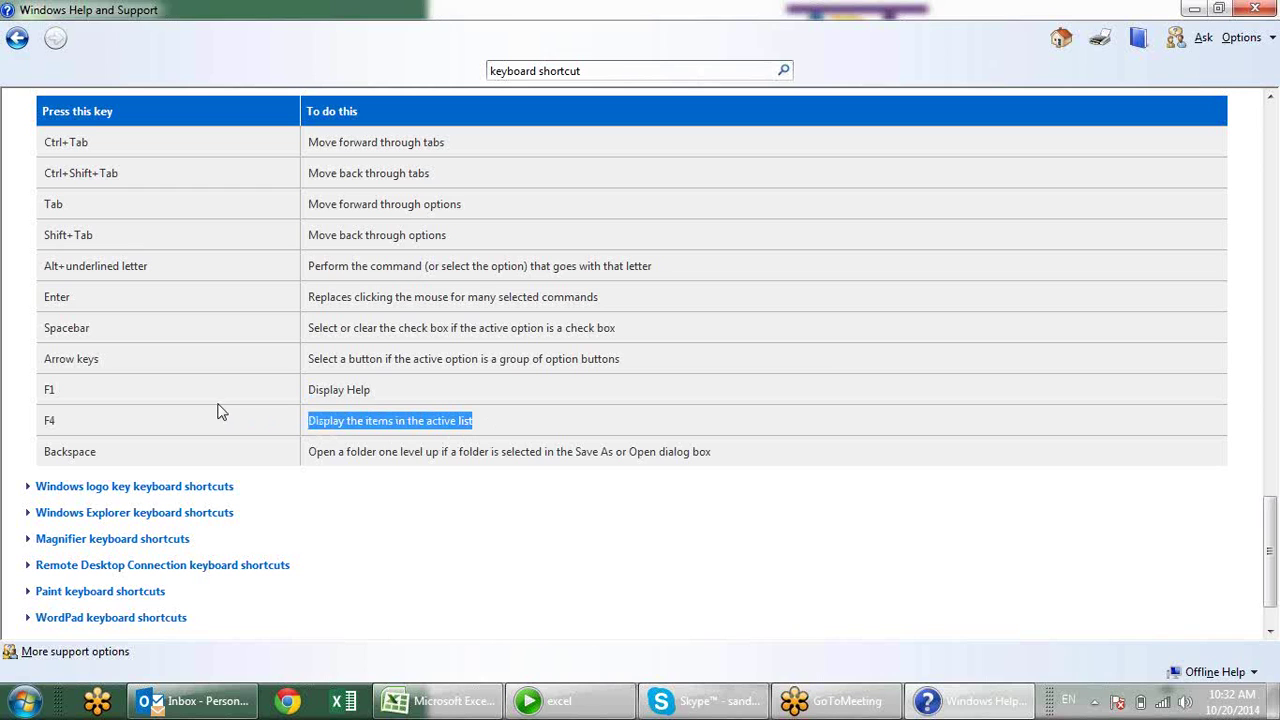
Expand the Windows logo key keyboard shortcuts table.
{"action": "scroll", "coordinate": [225, 410], "scroll_direction": "down", "scroll_amount": 1}
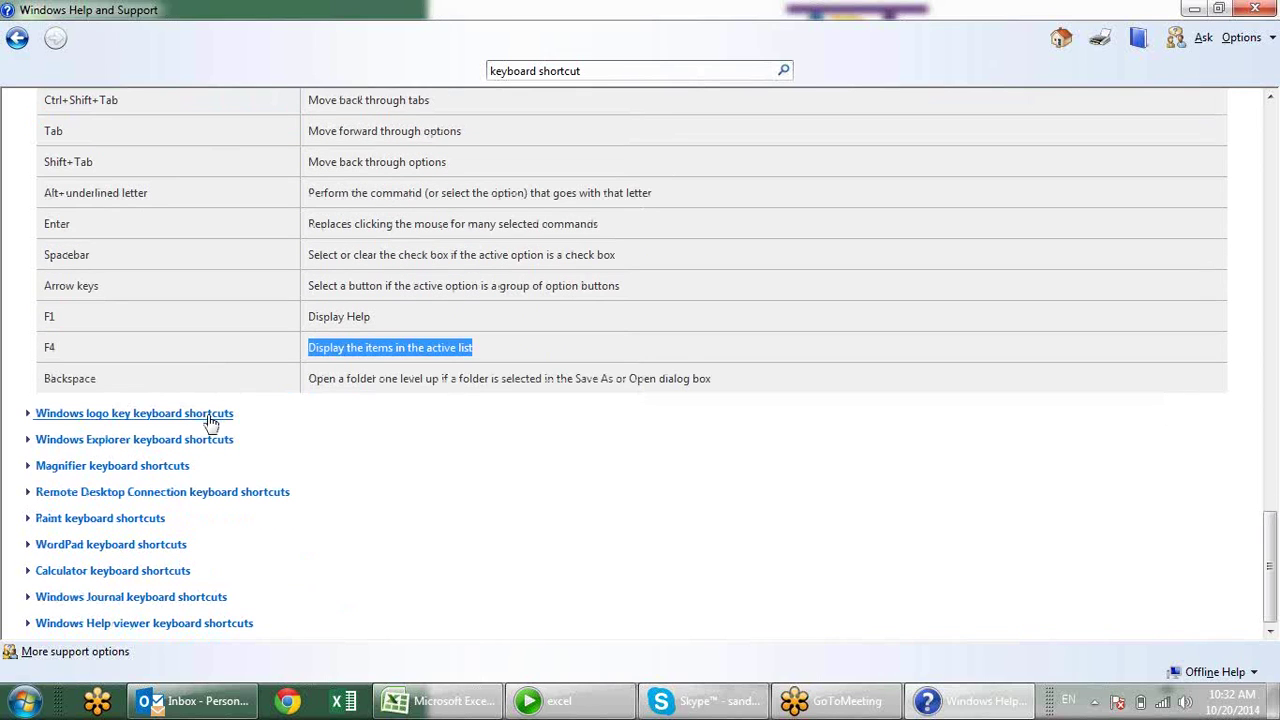
{"action": "left_click", "coordinate": [211, 415]}
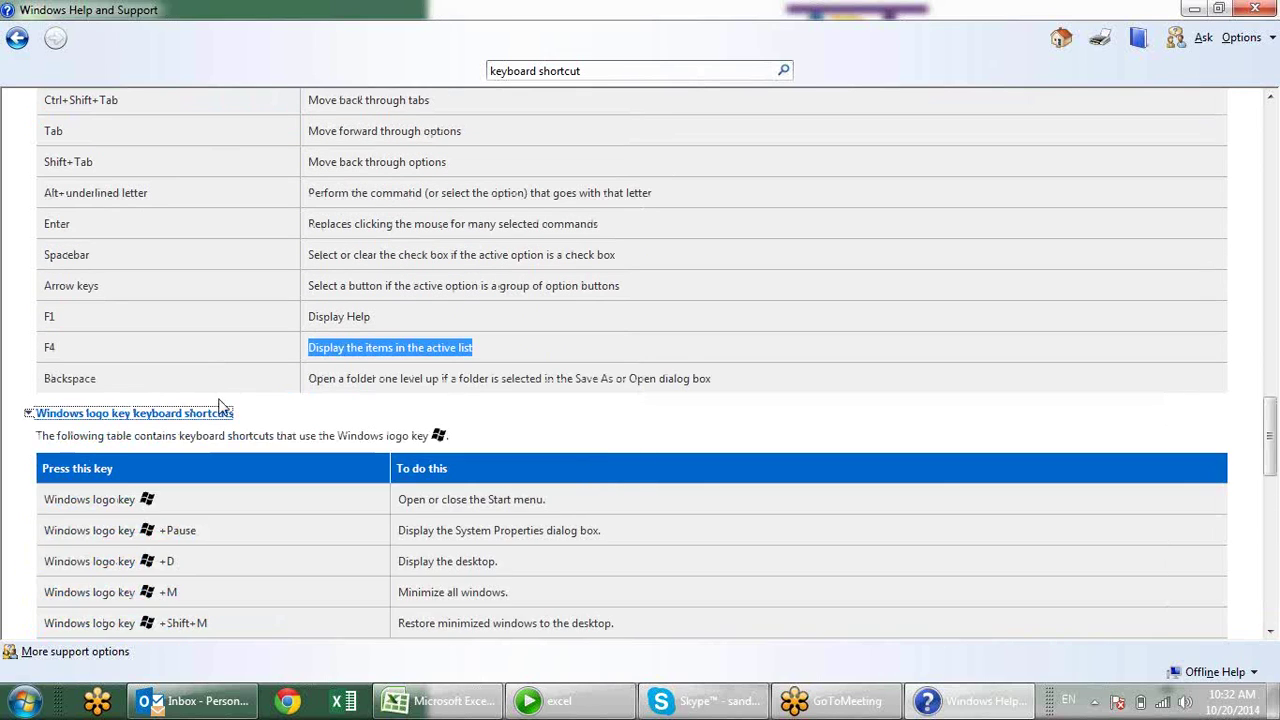
{"action": "scroll", "coordinate": [211, 415], "scroll_direction": "down", "scroll_amount": 3}
{"action": "scroll", "coordinate": [234, 331], "scroll_direction": "down", "scroll_amount": 3}
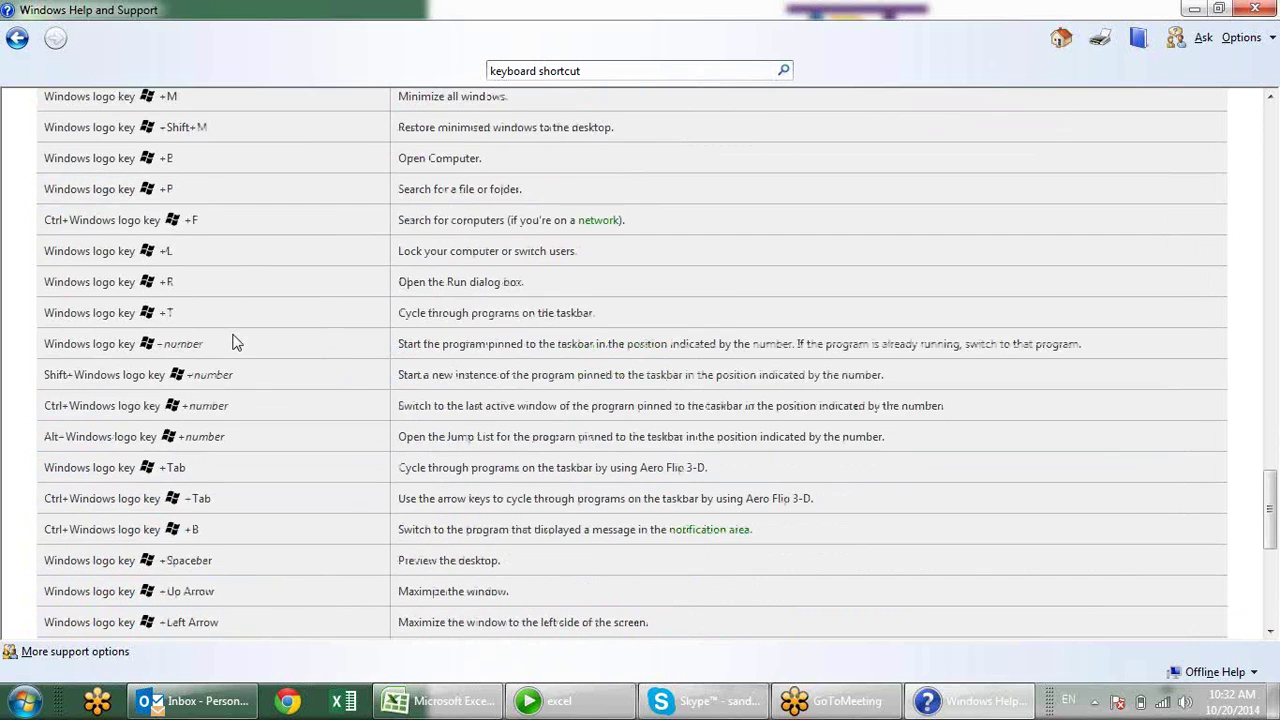
{"action": "scroll", "coordinate": [236, 343], "scroll_direction": "down", "scroll_amount": 1}
{"action": "scroll", "coordinate": [232, 345], "scroll_direction": "up", "scroll_amount": 3}
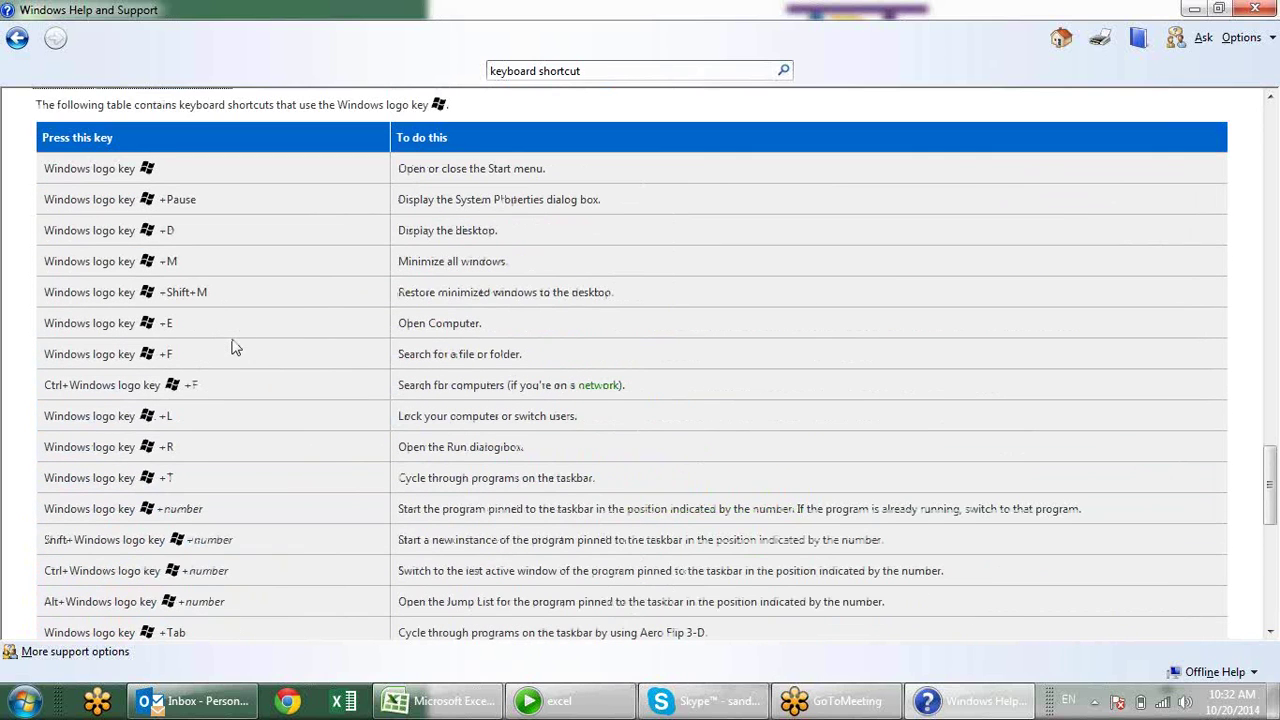
Highlight the Display desktop, Minimize all, Restore, Open Computer and +F rows while reading.
{"action": "left_click_drag", "start_coordinate": [399, 230], "coordinate": [496, 230]}
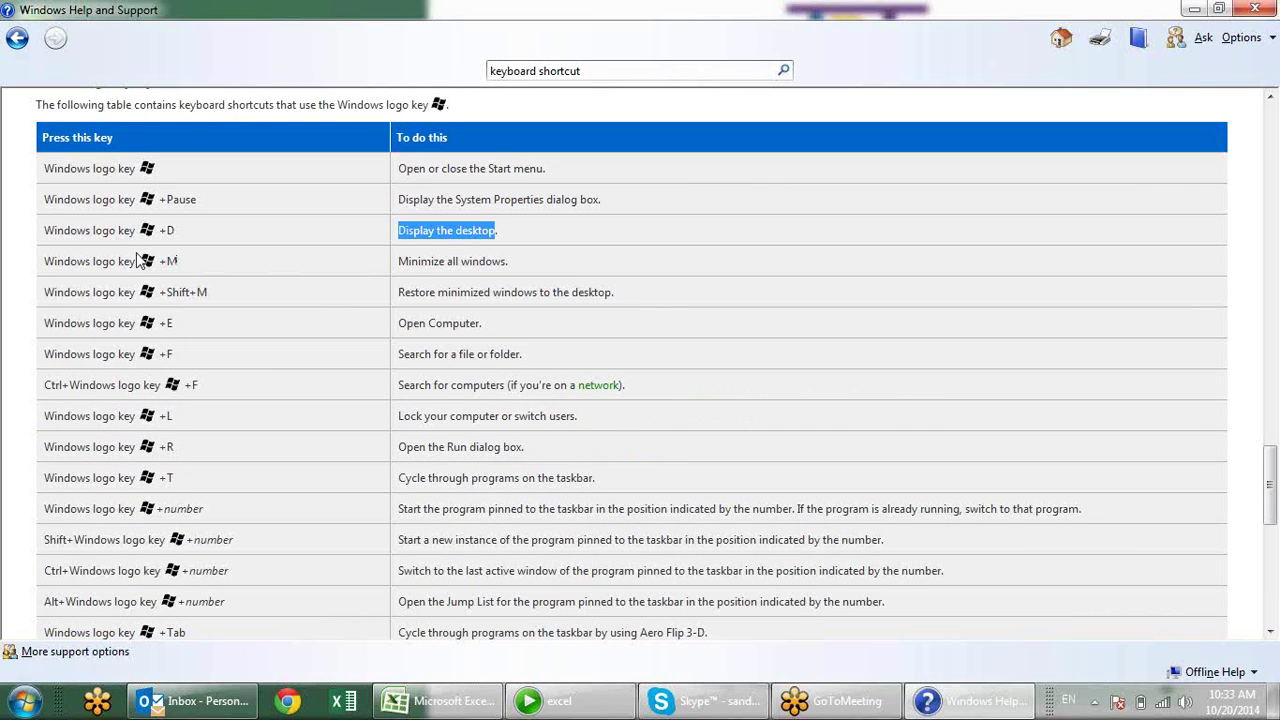
{"action": "left_click_drag", "start_coordinate": [119, 261], "coordinate": [160, 262]}
{"action": "left_click_drag", "start_coordinate": [399, 261], "coordinate": [501, 266]}
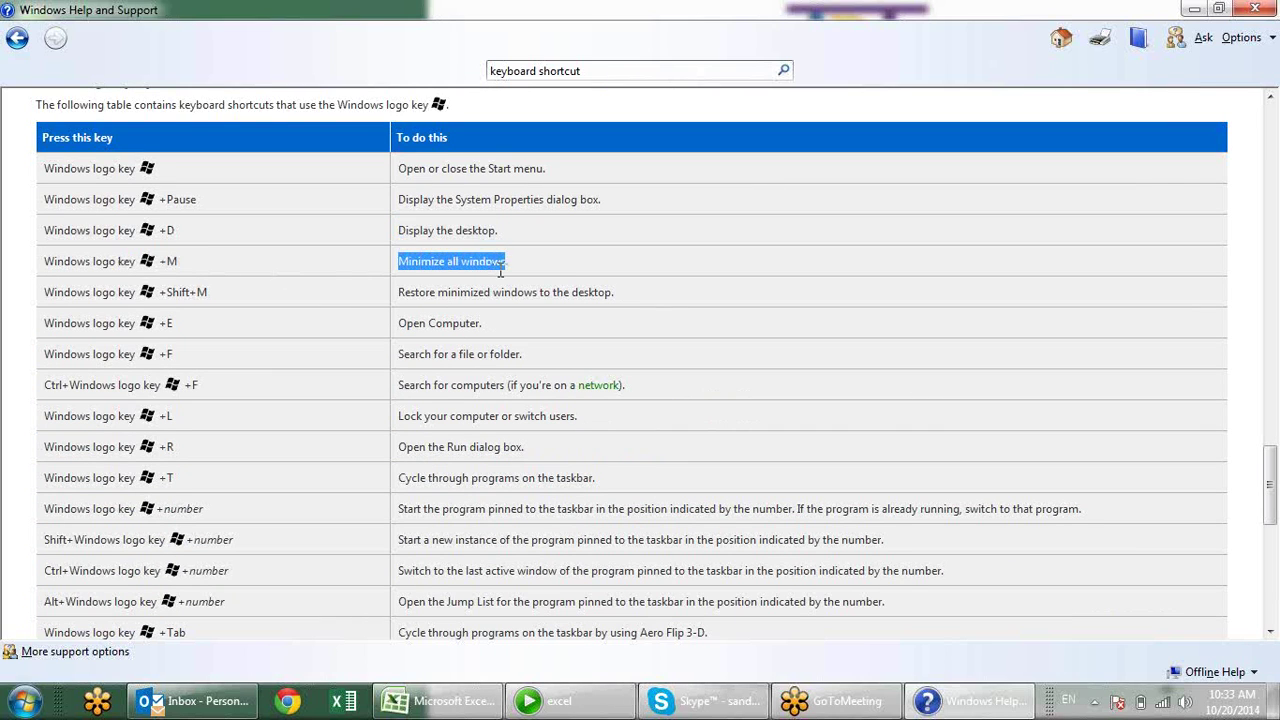
{"action": "left_click_drag", "start_coordinate": [166, 292], "coordinate": [208, 292]}
{"action": "left_click", "coordinate": [417, 292]}
{"action": "mouse_move", "coordinate": [417, 292]}
{"action": "left_mouse_down"}
{"action": "mouse_move", "coordinate": [565, 315]}
{"action": "mouse_move", "coordinate": [183, 328]}
{"action": "left_mouse_up"}
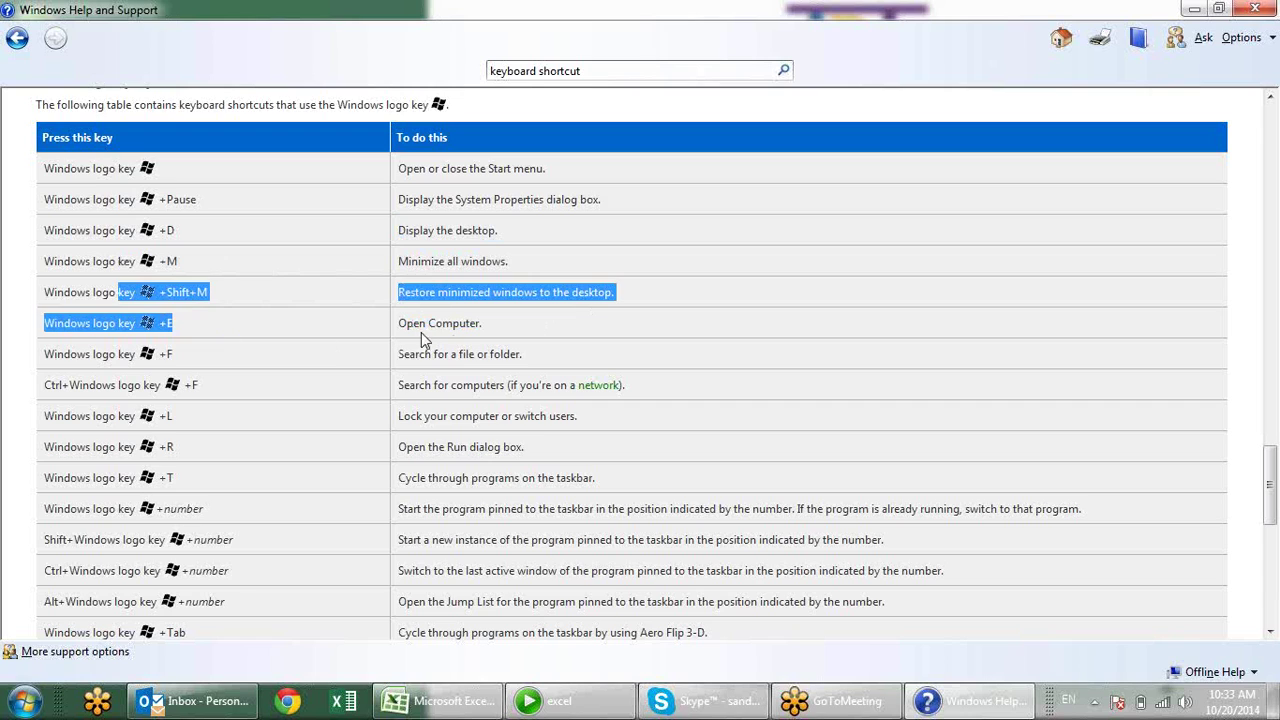
{"action": "left_click_drag", "start_coordinate": [482, 325], "coordinate": [310, 316]}
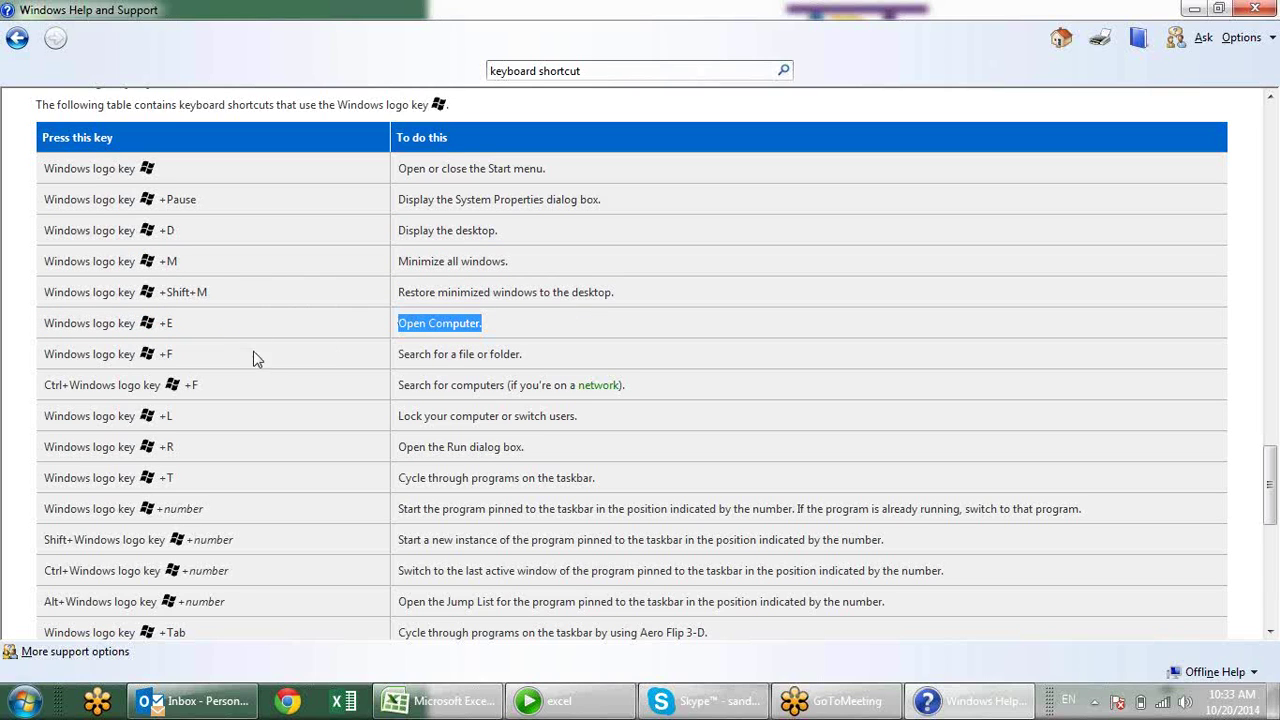
{"action": "left_click_drag", "start_coordinate": [177, 357], "coordinate": [142, 367]}
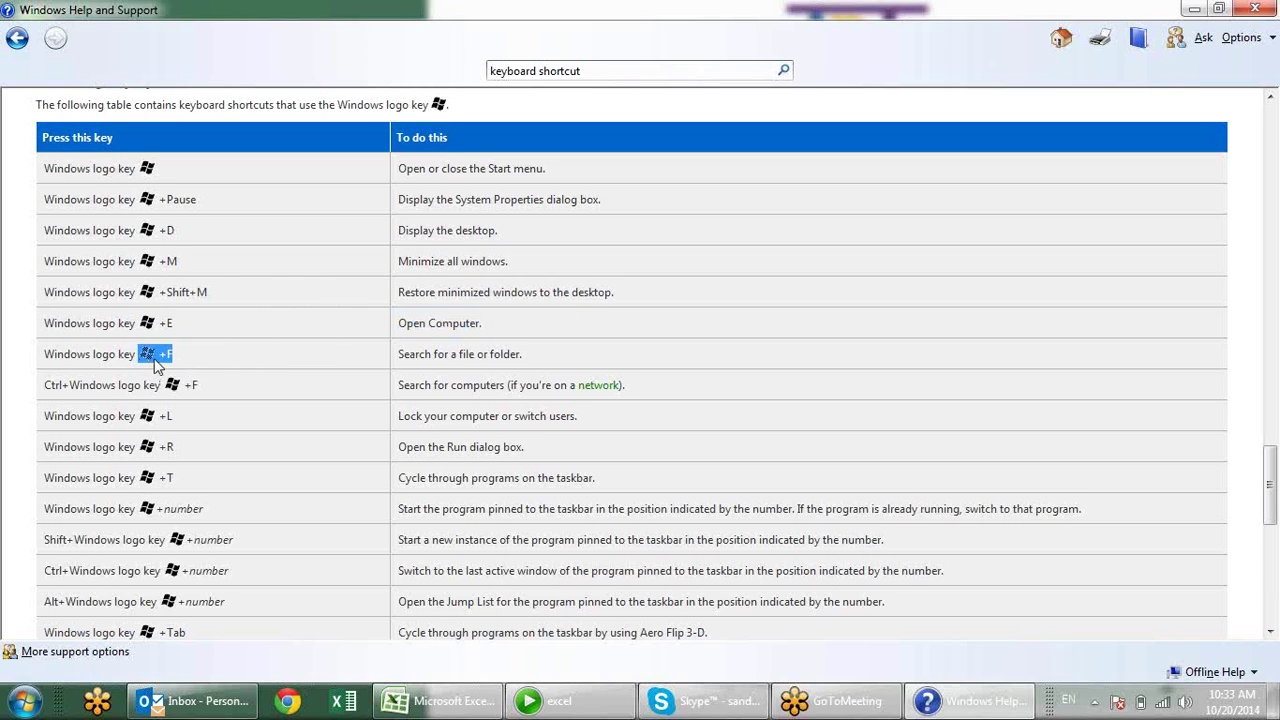
{"action": "left_click", "coordinate": [311, 416]}
Read down to Windows logo key +X, then close the help window.
{"action": "scroll", "coordinate": [320, 472], "scroll_direction": "down", "scroll_amount": 3}
{"action": "scroll", "coordinate": [320, 472], "scroll_direction": "down", "scroll_amount": 2}
{"action": "scroll", "coordinate": [320, 472], "scroll_direction": "down", "scroll_amount": 3}
{"action": "scroll", "coordinate": [320, 472], "scroll_direction": "down", "scroll_amount": 4}
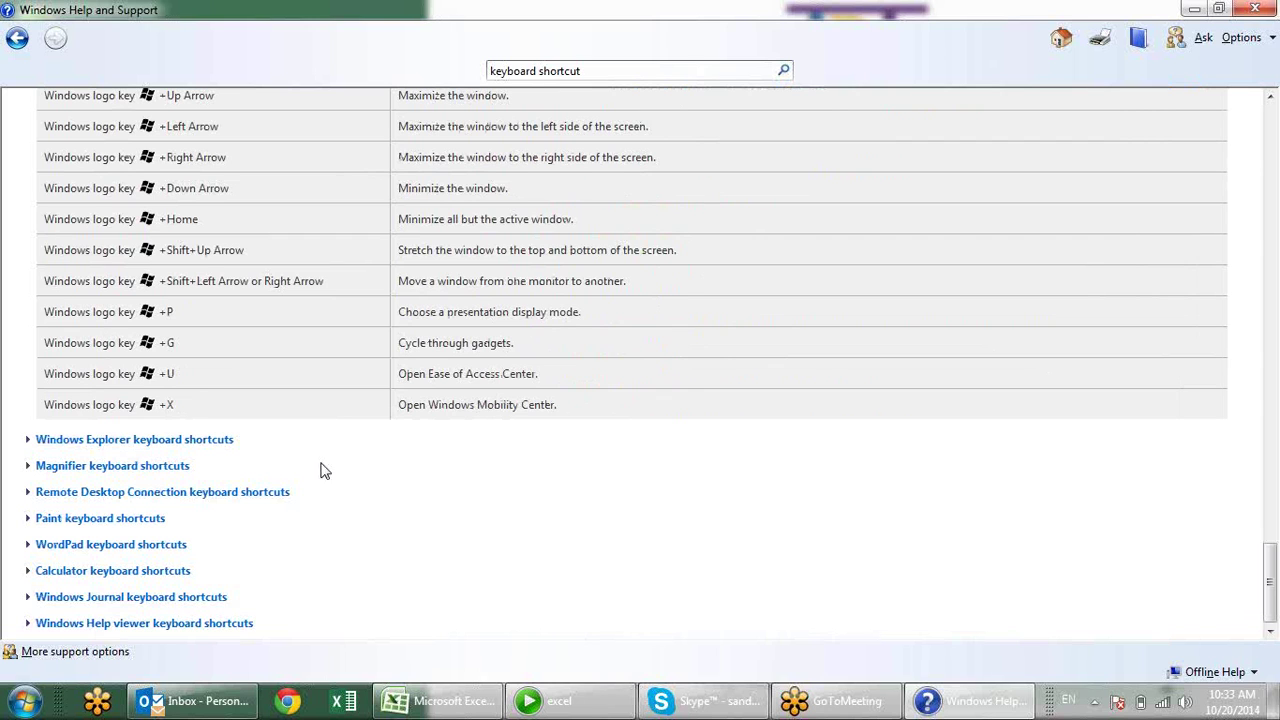
{"action": "left_click", "coordinate": [1266, 14]}
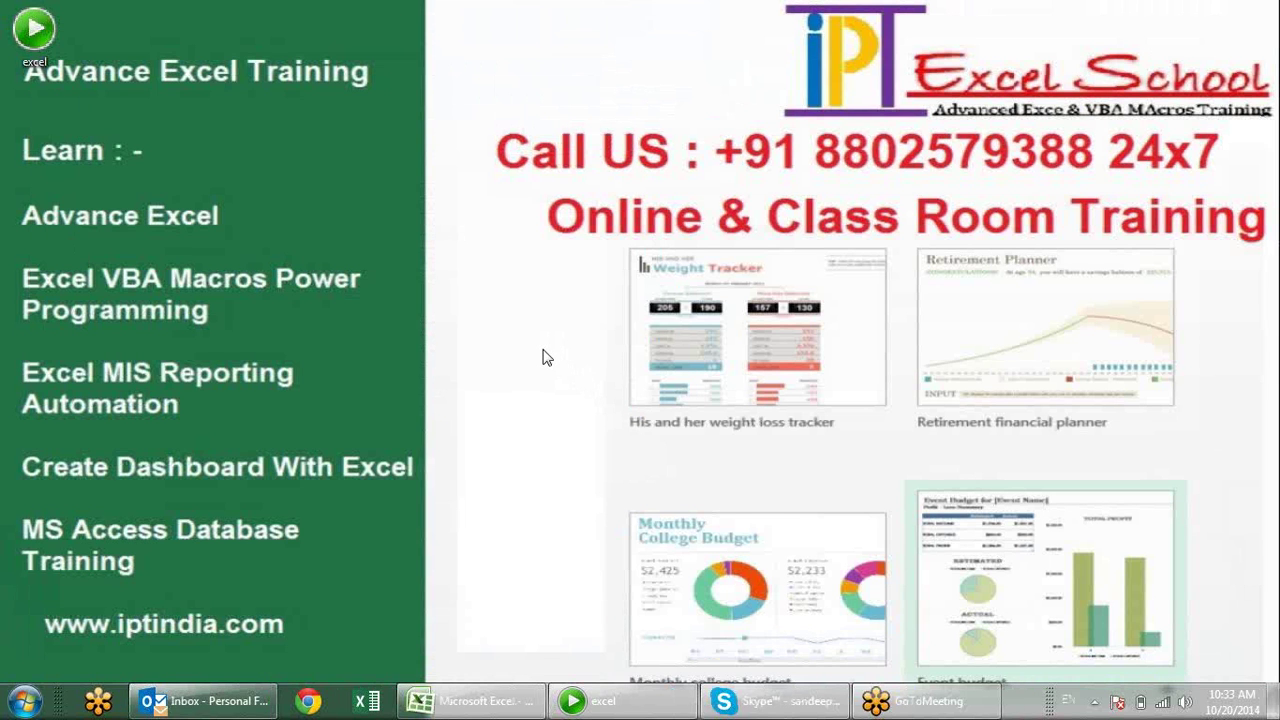
Launch Word by running winword from the Run dialog.
{"action": "key", "text": "super+r"}
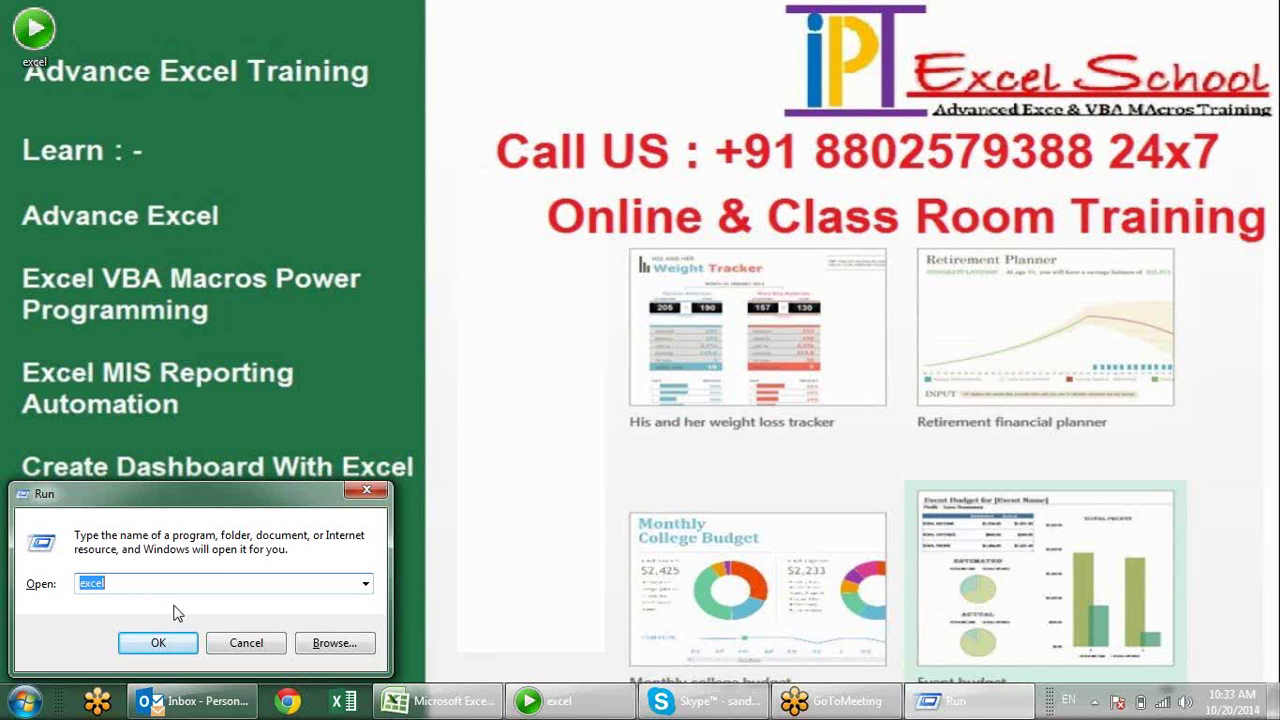
{"action": "type", "text": "winword"}
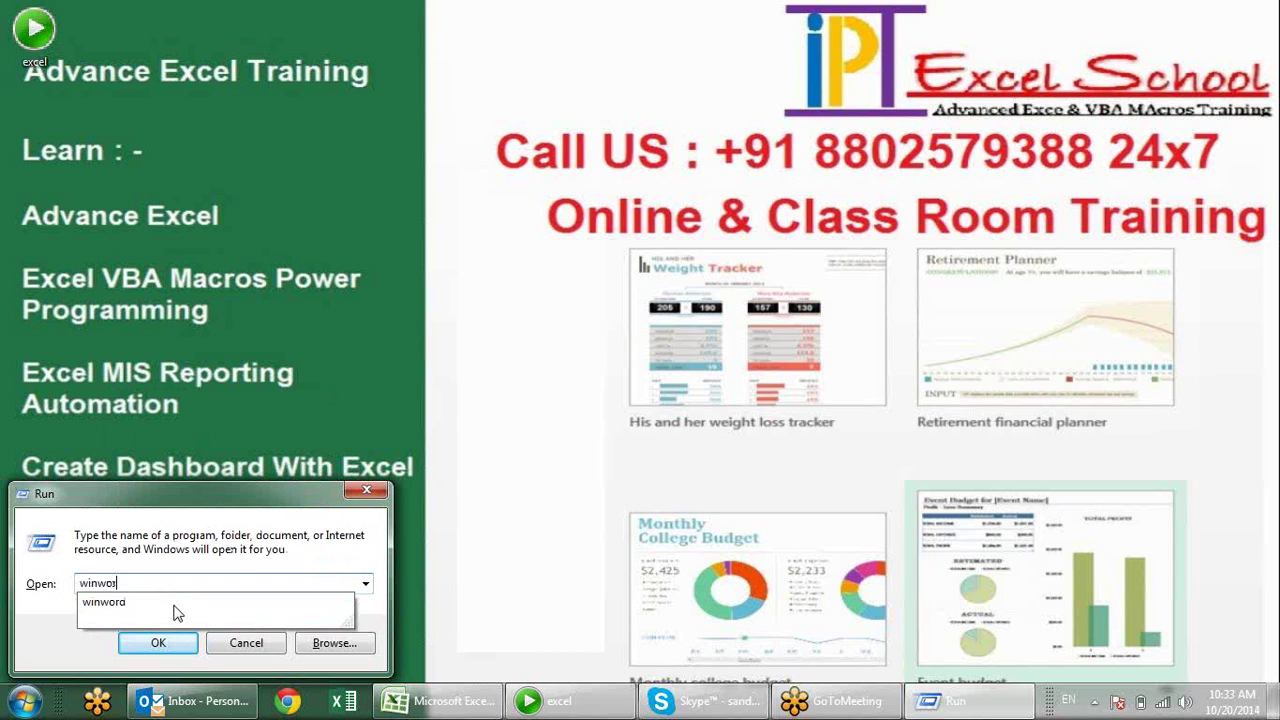
{"action": "key", "text": "Return"}
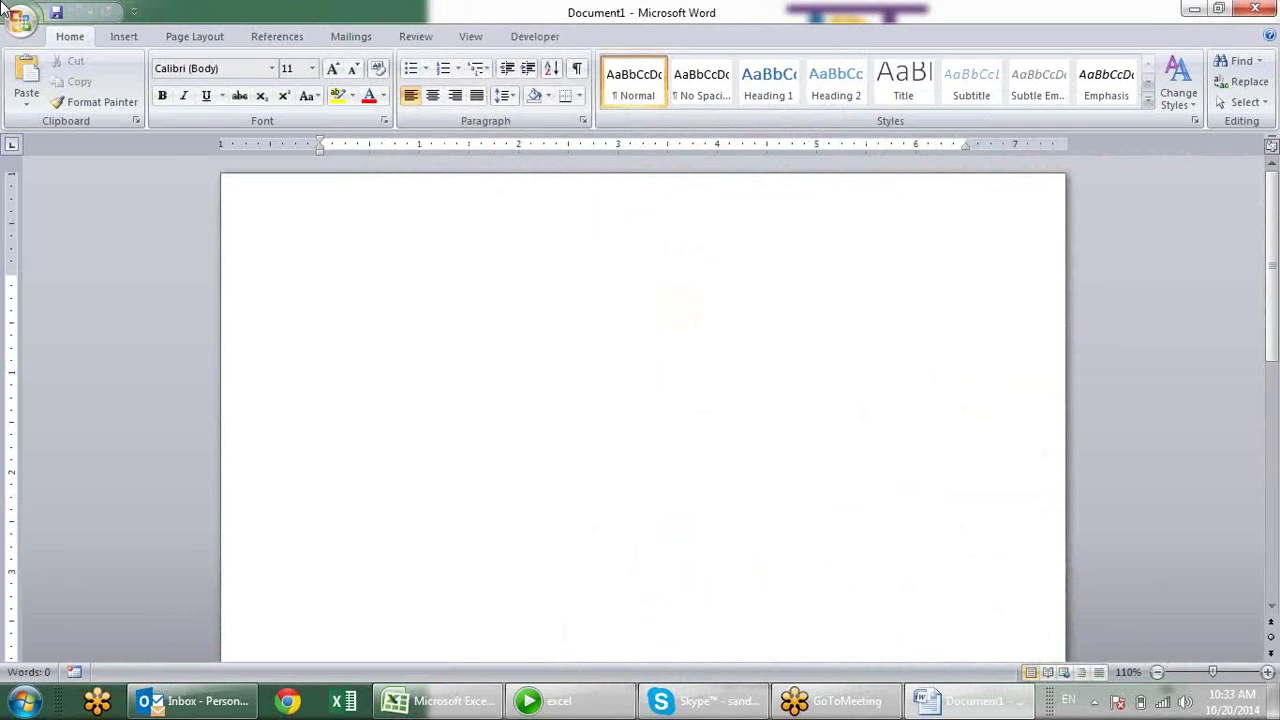
Close the blank Word document window.
{"action": "left_click", "coordinate": [1256, 10]}
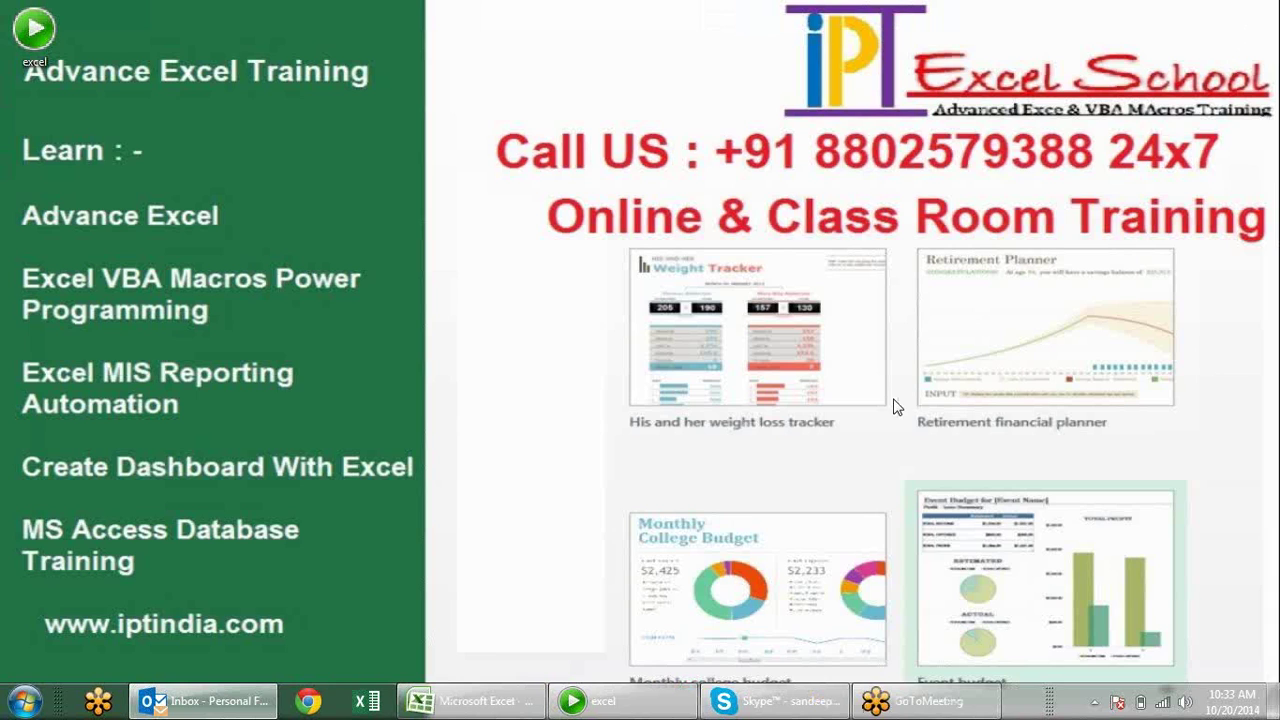
{"action": "mouse_move", "coordinate": [421, 705]}
Start Task Manager from the taskbar and show its Applications list.
{"action": "right_click", "coordinate": [1018, 703]}
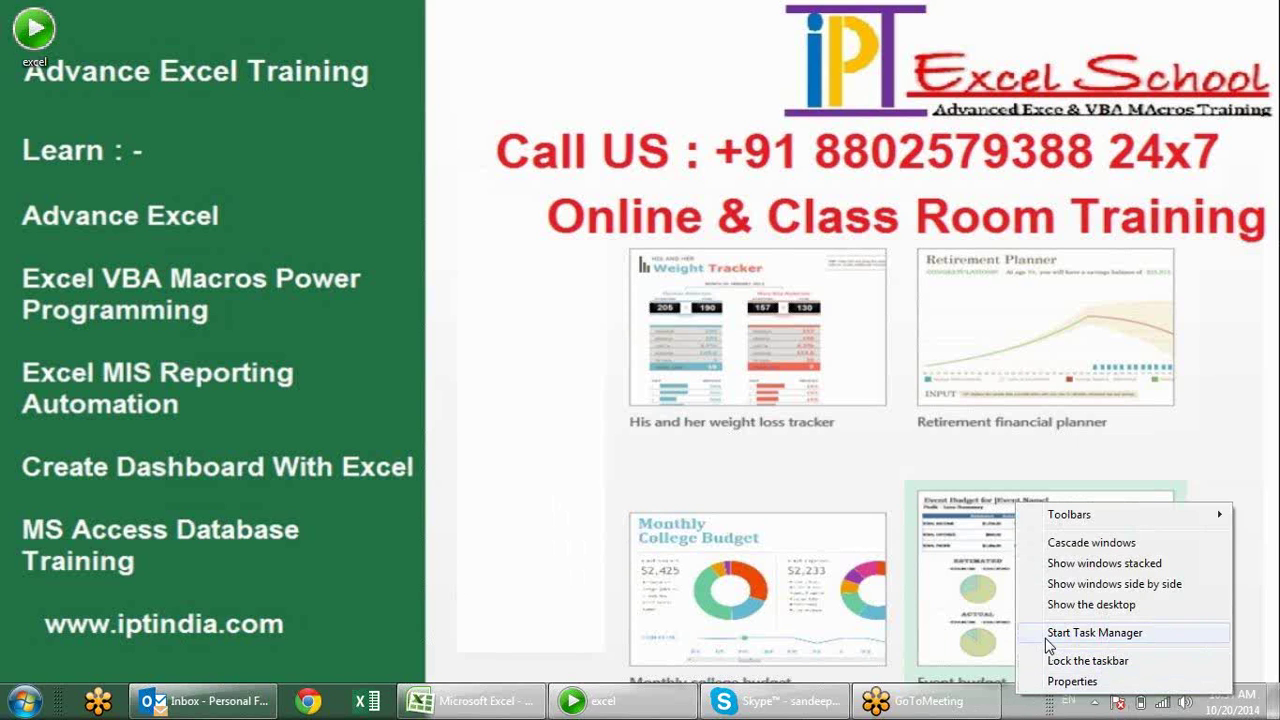
{"action": "left_click", "coordinate": [1094, 632]}
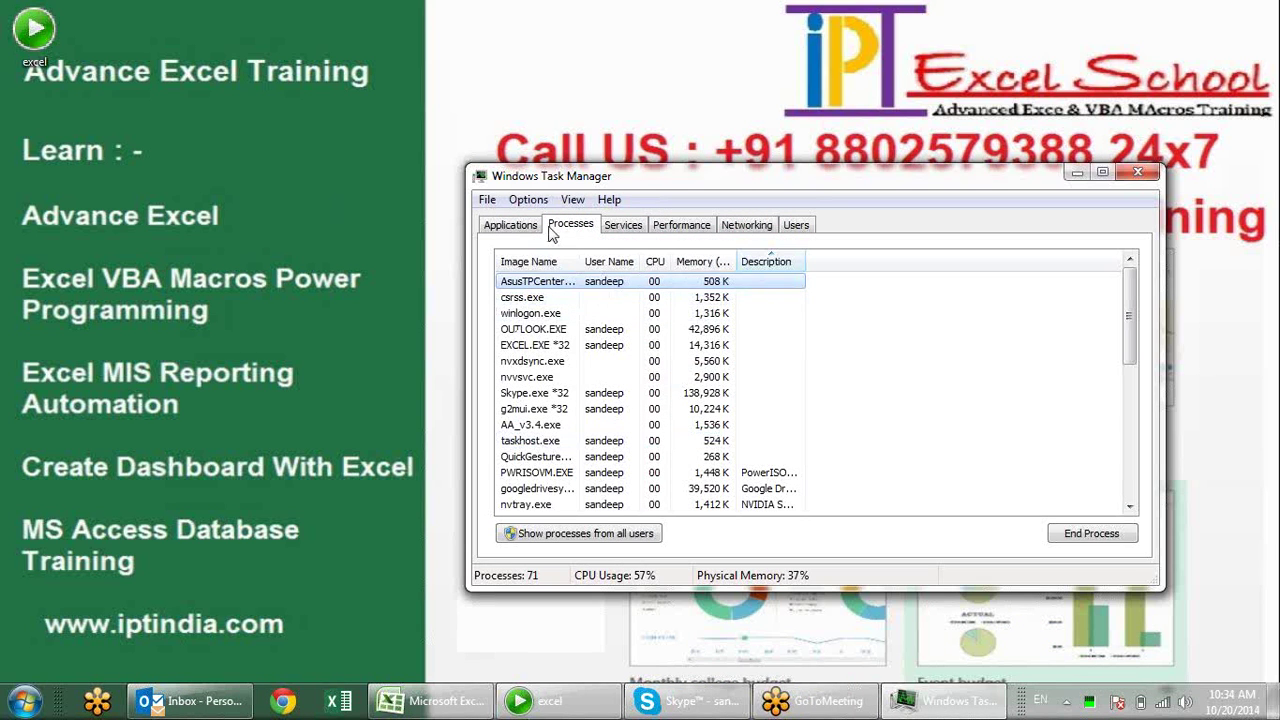
{"action": "left_click", "coordinate": [526, 228]}
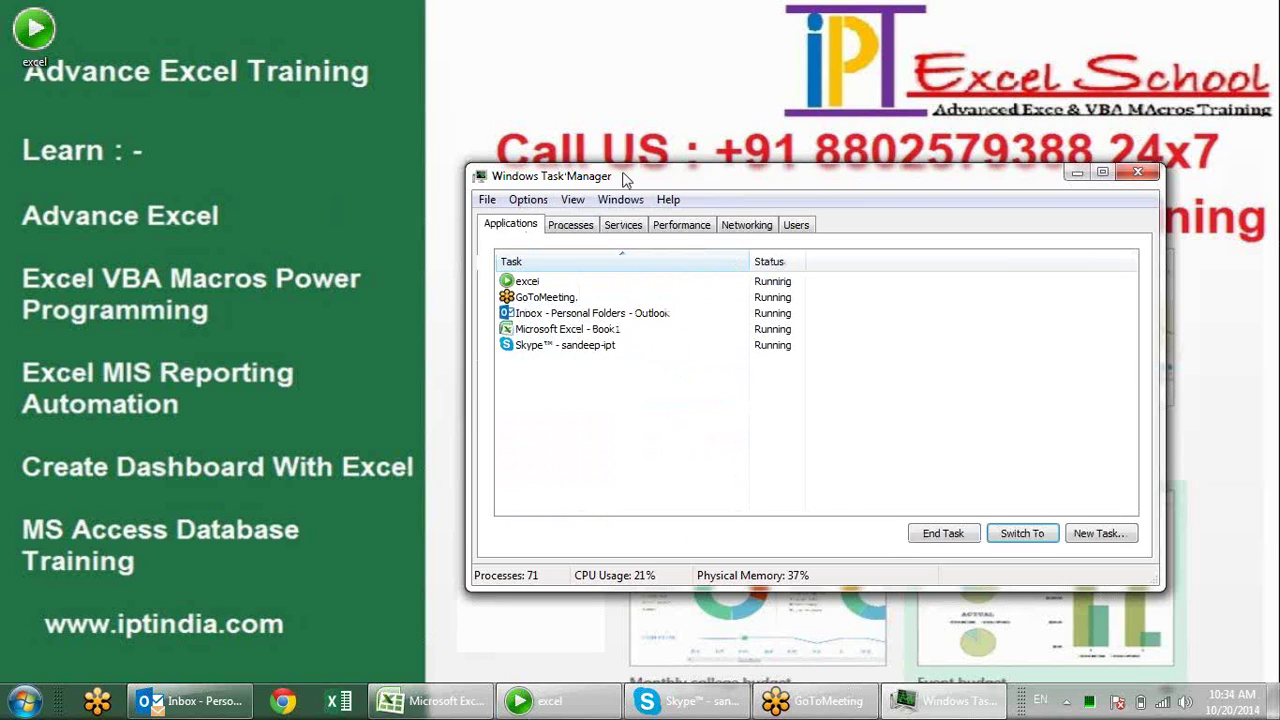
{"action": "left_click_drag", "start_coordinate": [687, 180], "coordinate": [585, 136]}
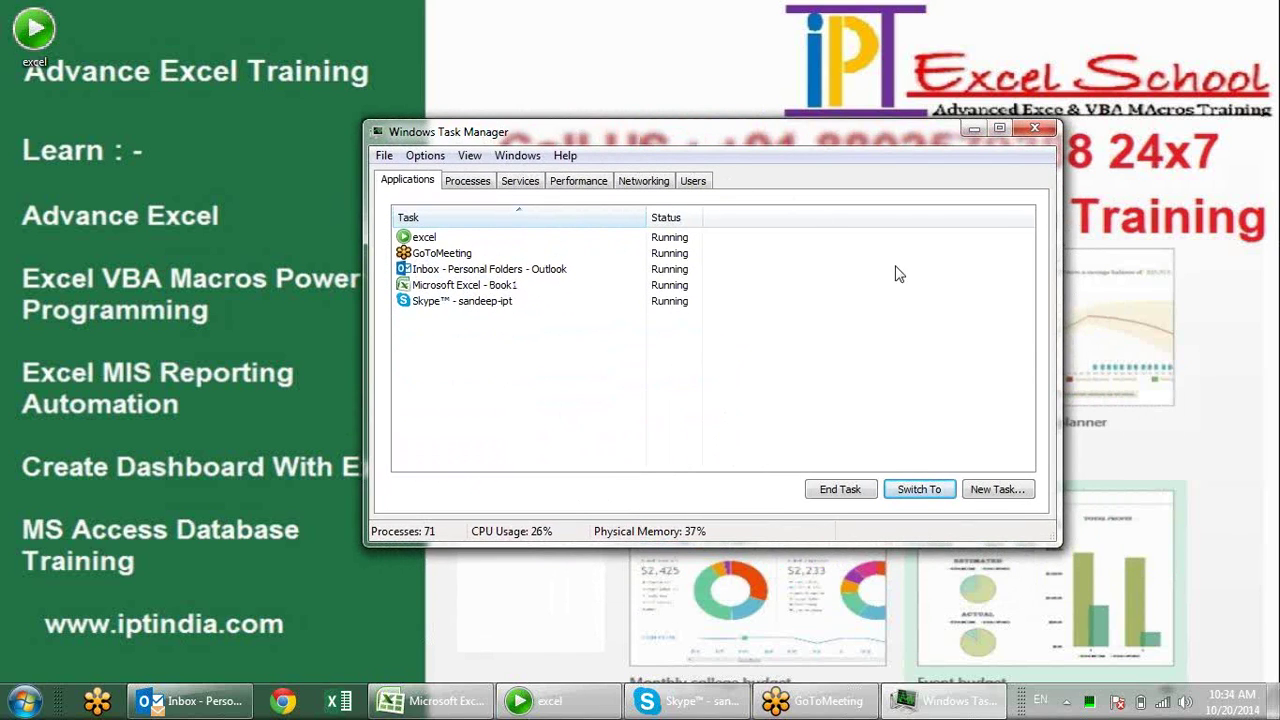
Jump from the Outlook inbox task to its process, then select EXCEL.EXE *32.
{"action": "left_click", "coordinate": [460, 272]}
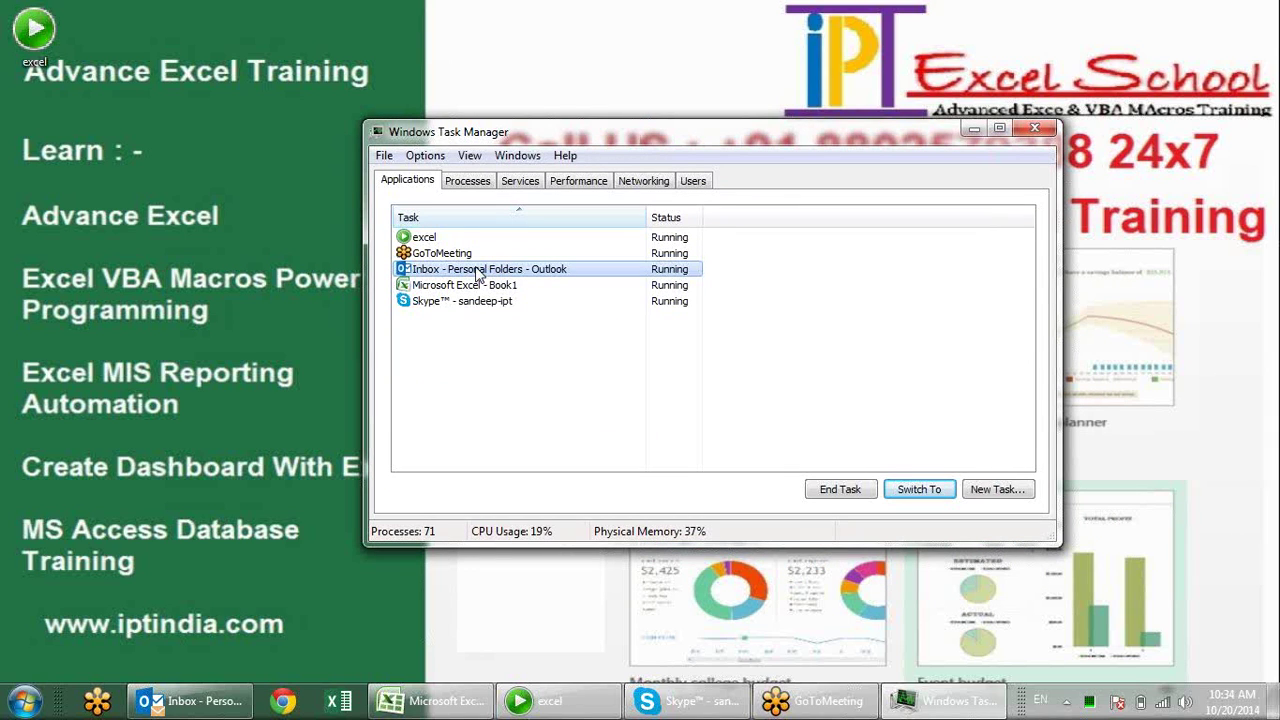
{"action": "right_click", "coordinate": [478, 274]}
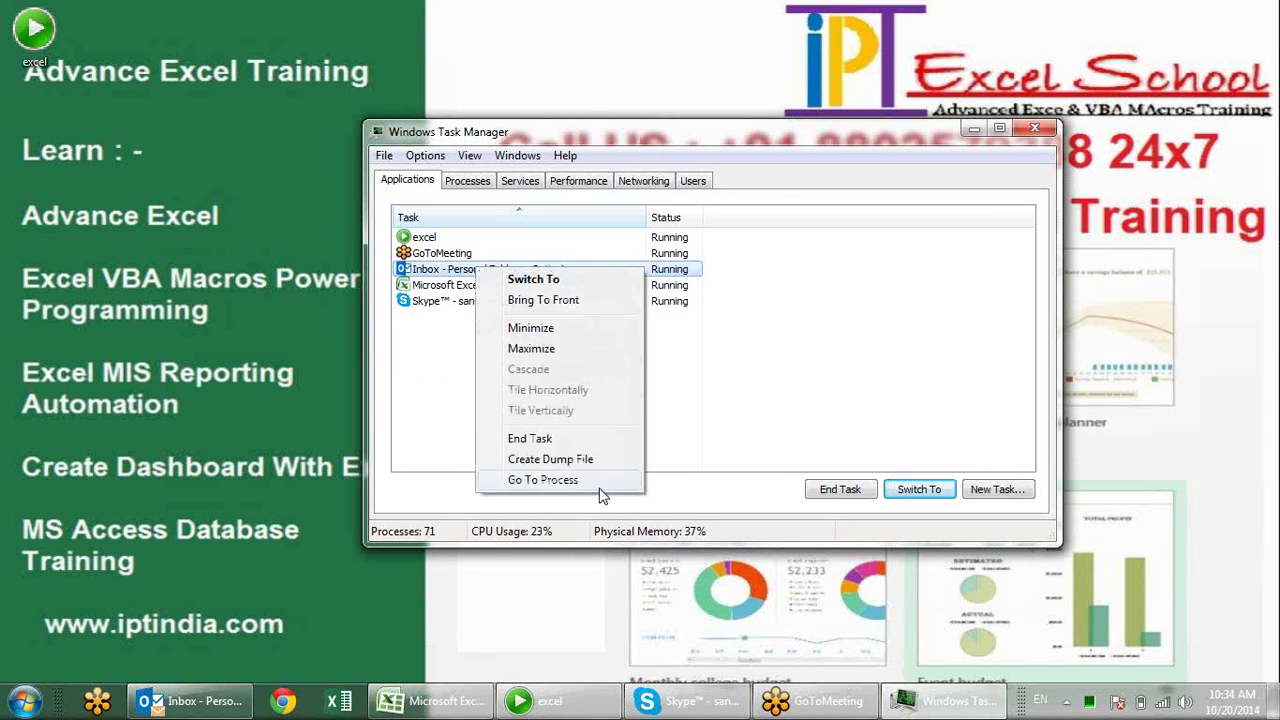
{"action": "left_click", "coordinate": [543, 480]}
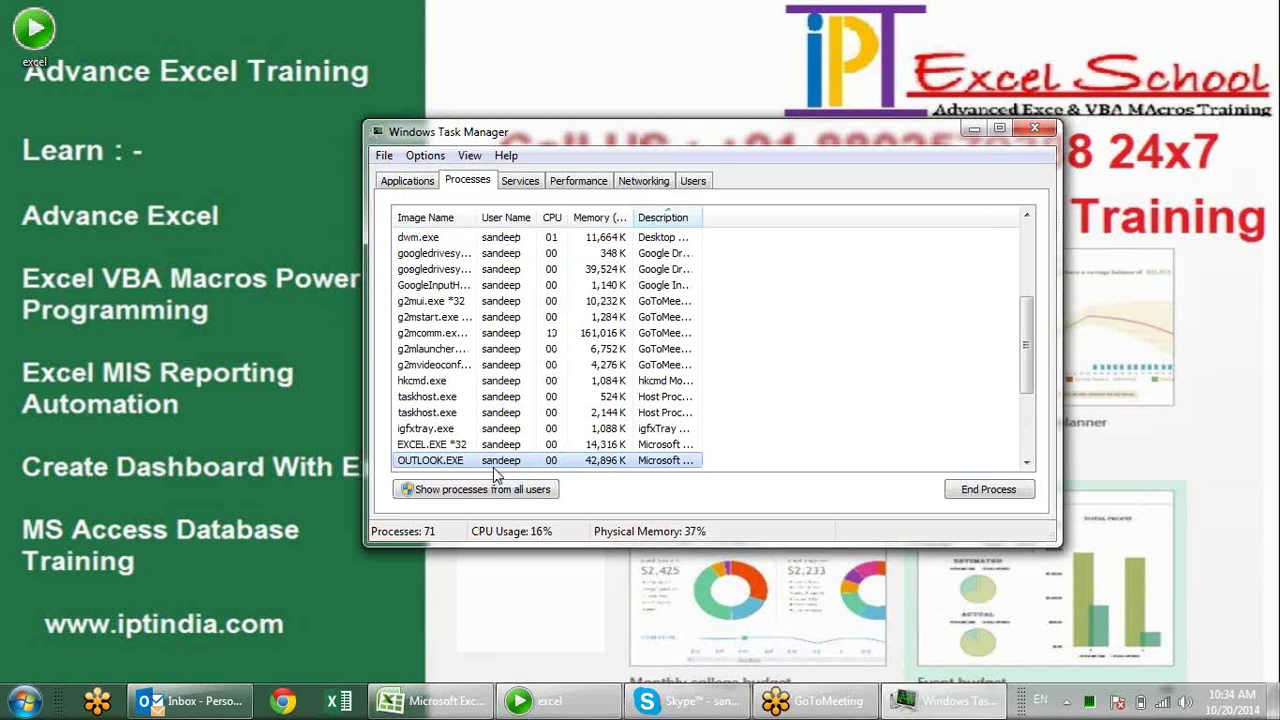
{"action": "left_click", "coordinate": [431, 448]}
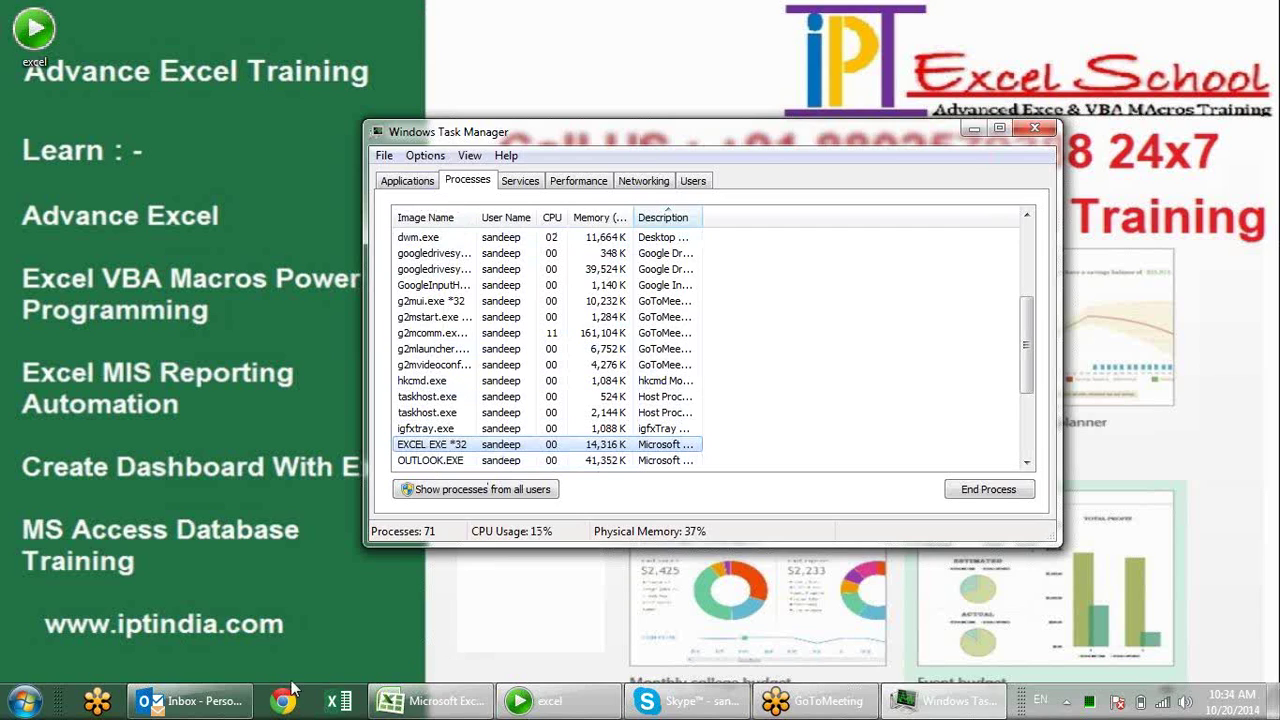
Close Task Manager and launch PowerPoint by running powerpnt from the Run dialog.
{"action": "key", "text": "alt+F4"}
{"action": "key", "text": "super+r"}
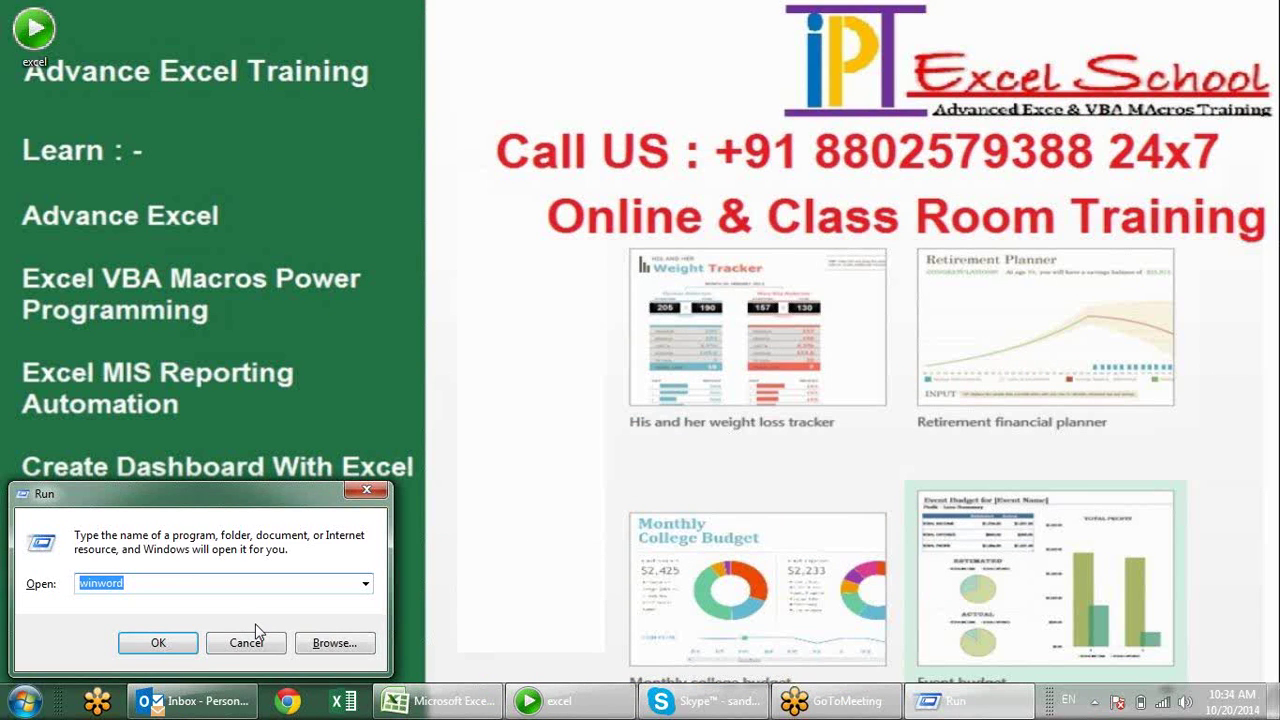
{"action": "type", "text": "power"}
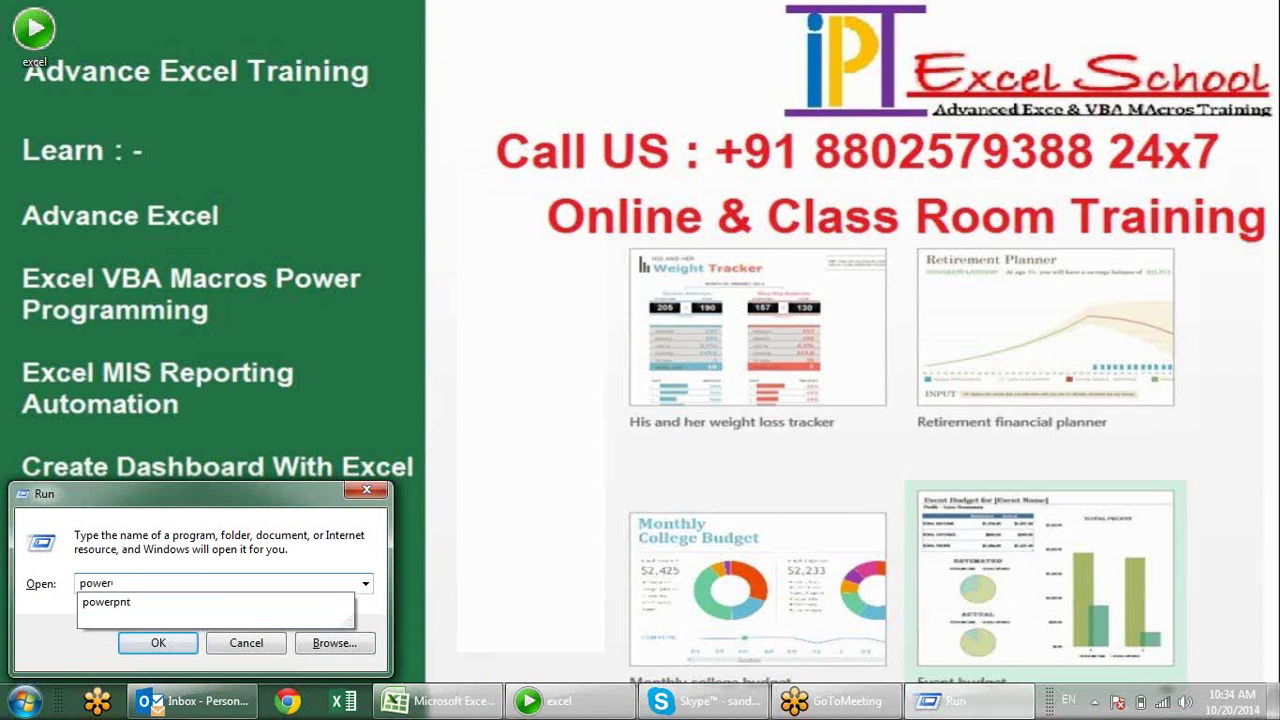
{"action": "type", "text": "pnt"}
{"action": "key", "text": "Return"}
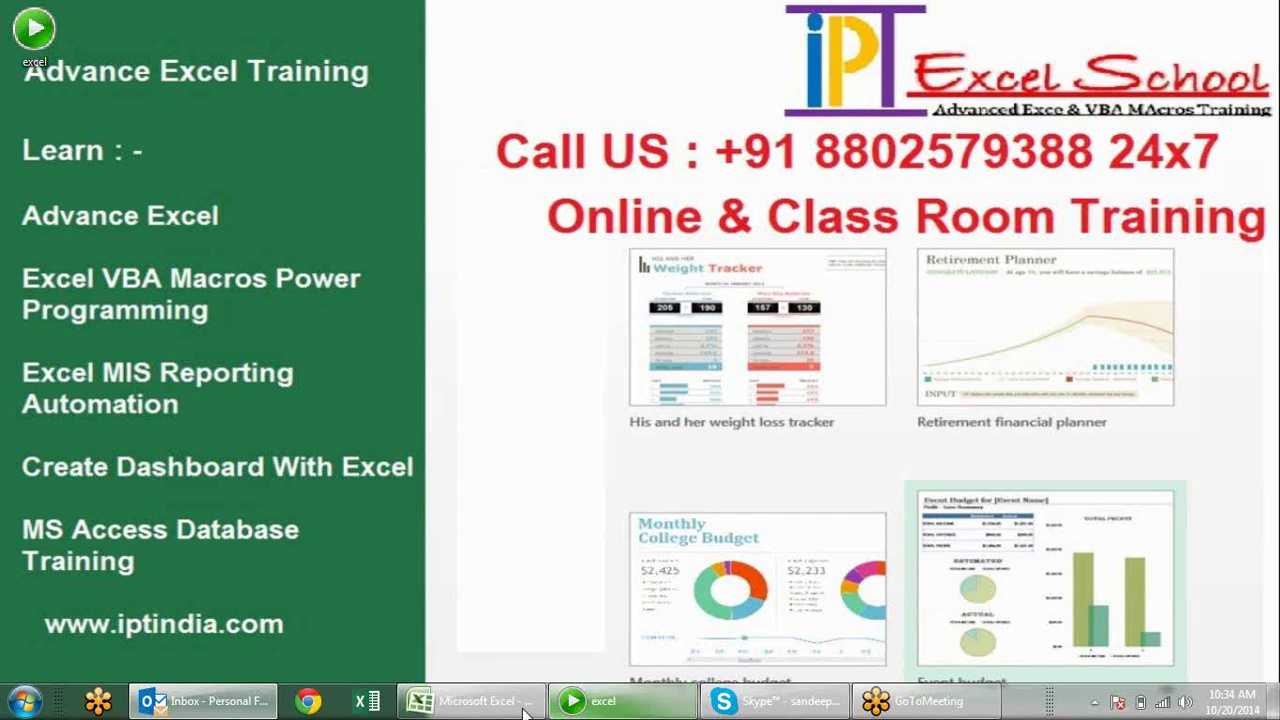
Switch to Book1 and select the area around the table, D3 to L21.
{"action": "left_click", "coordinate": [470, 700]}
{"action": "left_click", "coordinate": [782, 299]}
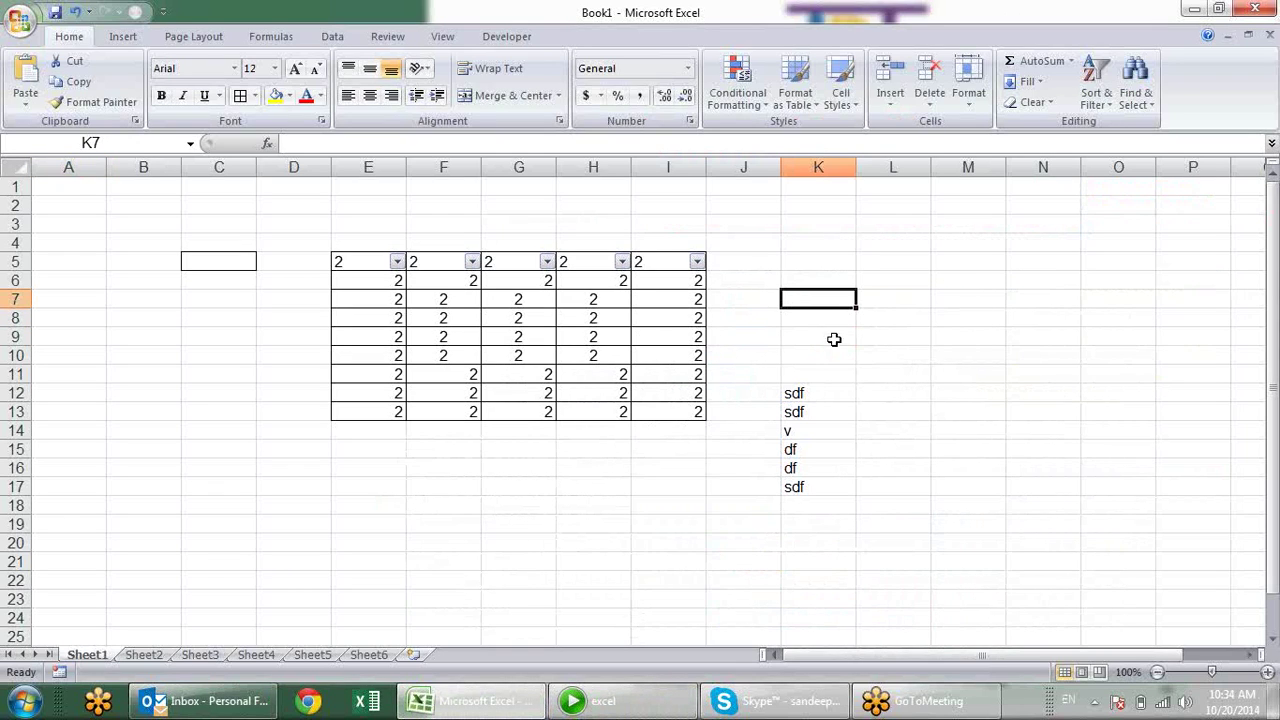
{"action": "left_click_drag", "start_coordinate": [882, 548], "coordinate": [317, 234]}
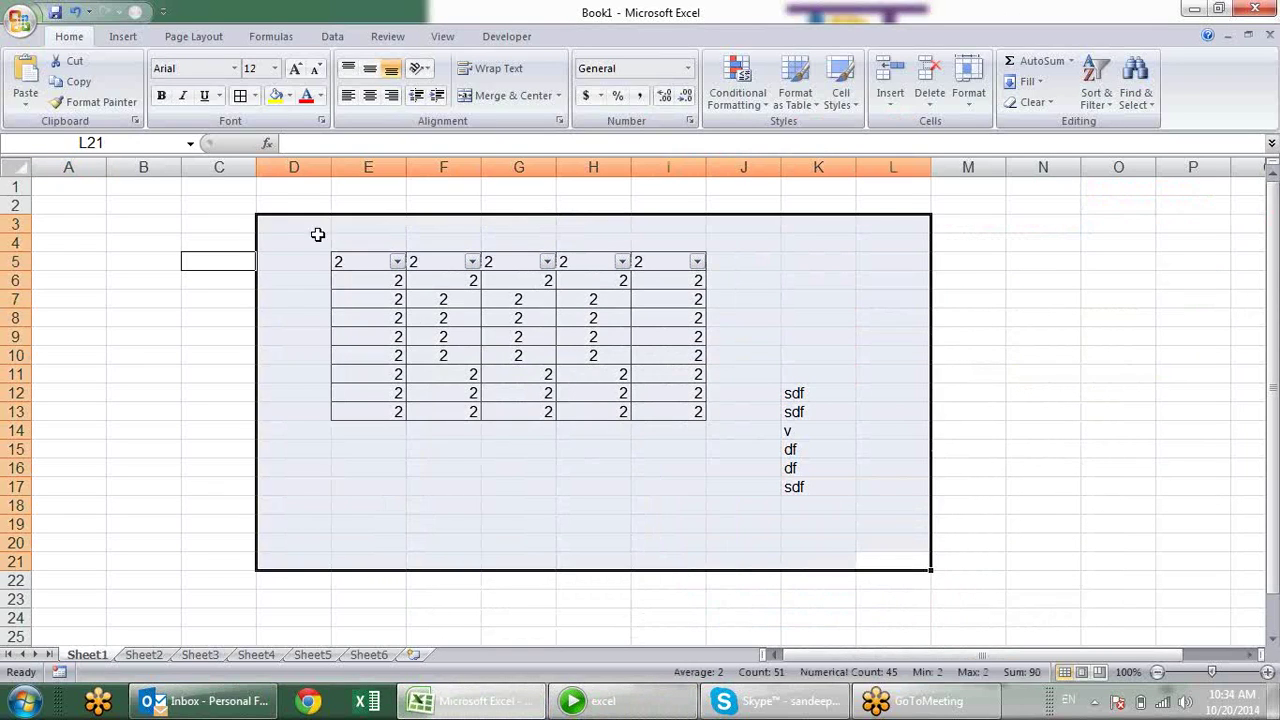
{"action": "left_click", "coordinate": [1024, 319]}
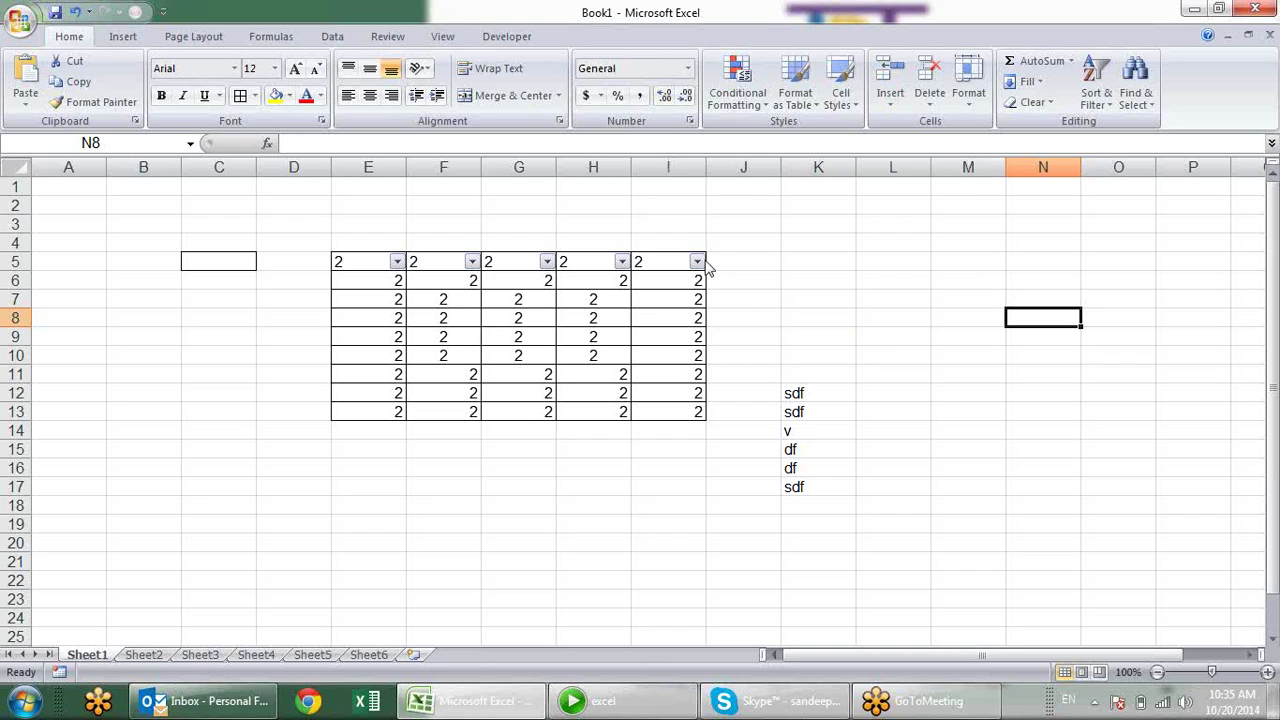
Select ranges in the grid of 2s, such as K8:K9, G5:I11 and H5:J10.
{"action": "left_click", "coordinate": [767, 280]}
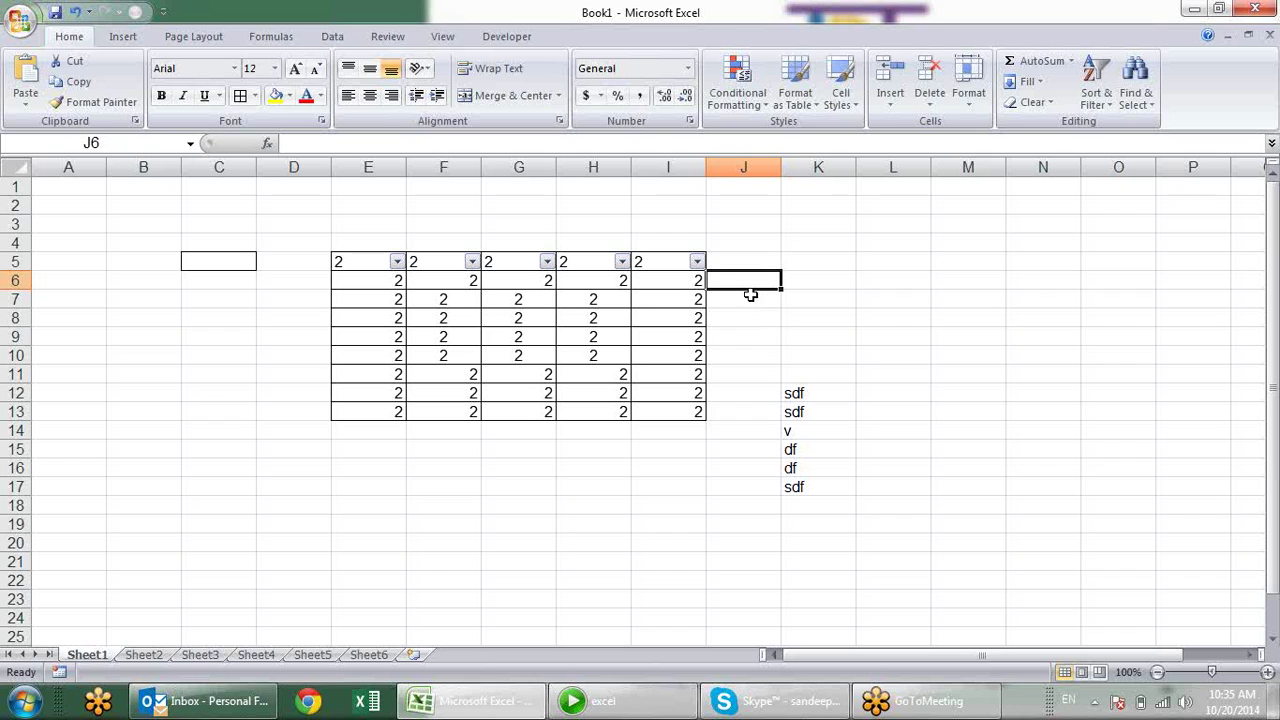
{"action": "left_click_drag", "start_coordinate": [786, 325], "coordinate": [786, 336]}
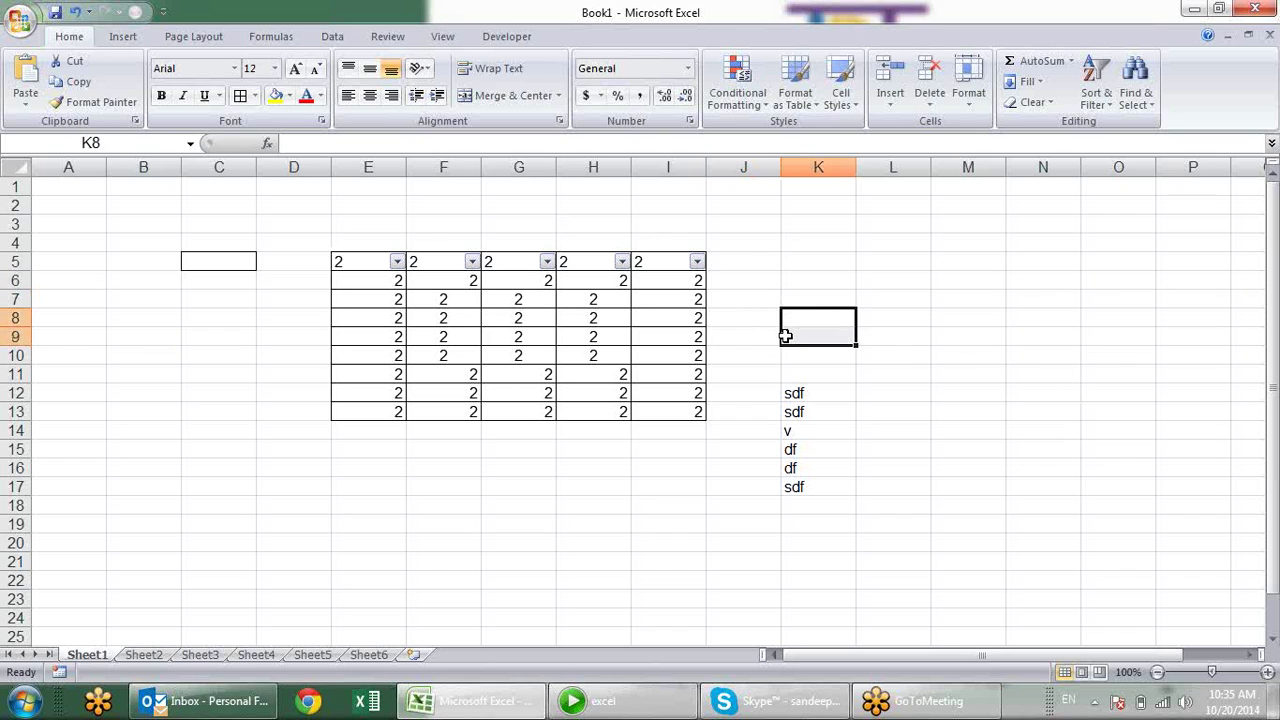
{"action": "left_click_drag", "start_coordinate": [497, 266], "coordinate": [670, 376]}
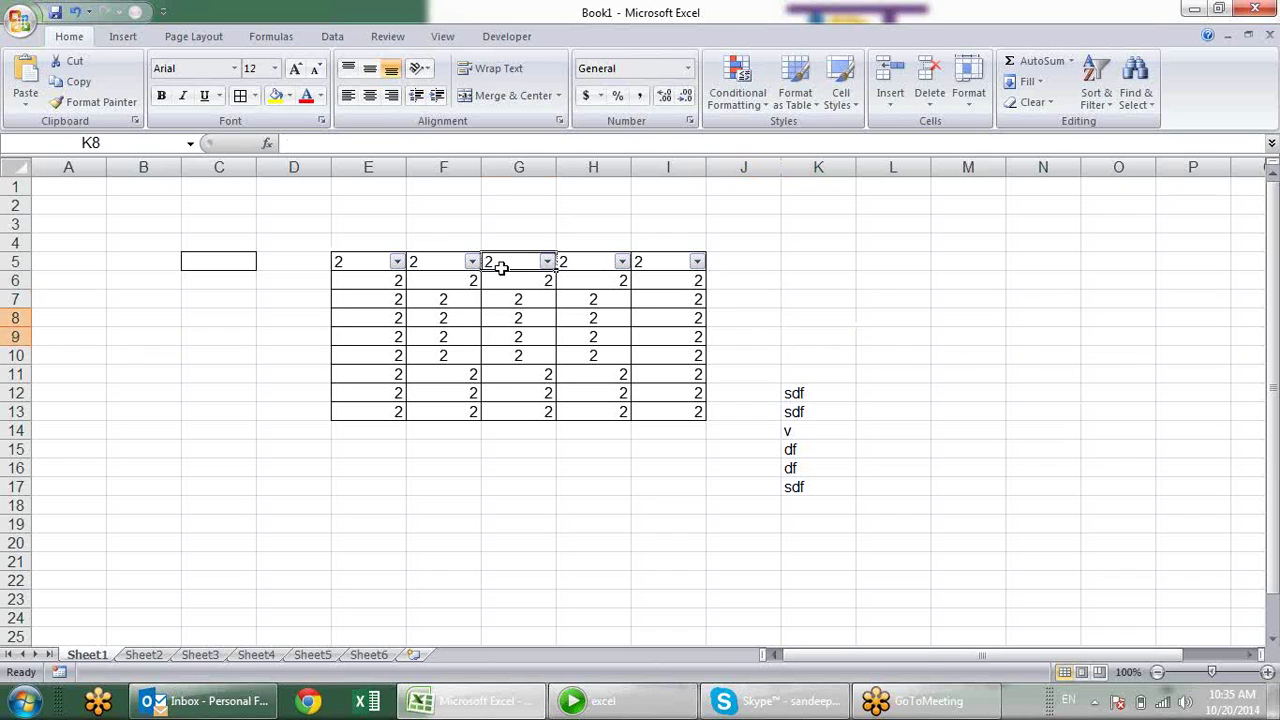
{"action": "left_click", "coordinate": [857, 296]}
{"action": "left_click", "coordinate": [607, 264]}
{"action": "left_click_drag", "start_coordinate": [607, 264], "coordinate": [714, 349]}
{"action": "left_click", "coordinate": [863, 299]}
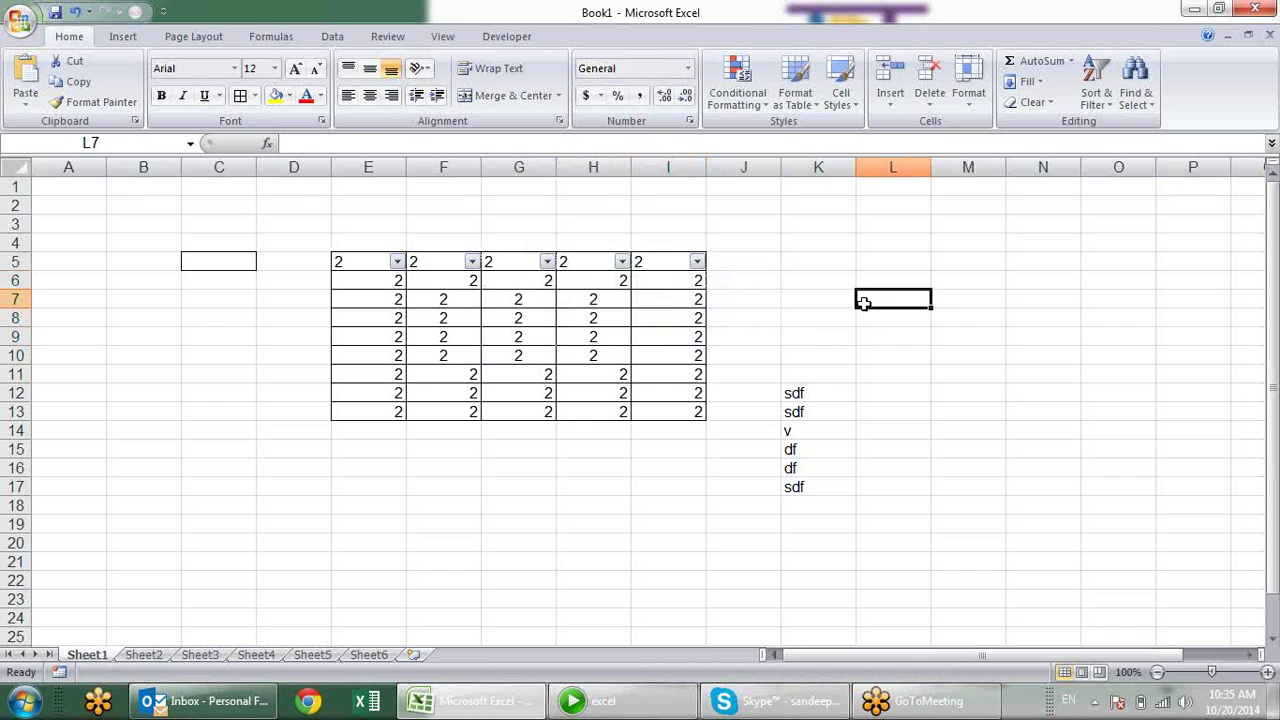
Search Excel Help for 'limit' and show Excel specifications and limits full-screen.
{"action": "key", "text": "F1"}
{"action": "type", "text": "limit"}
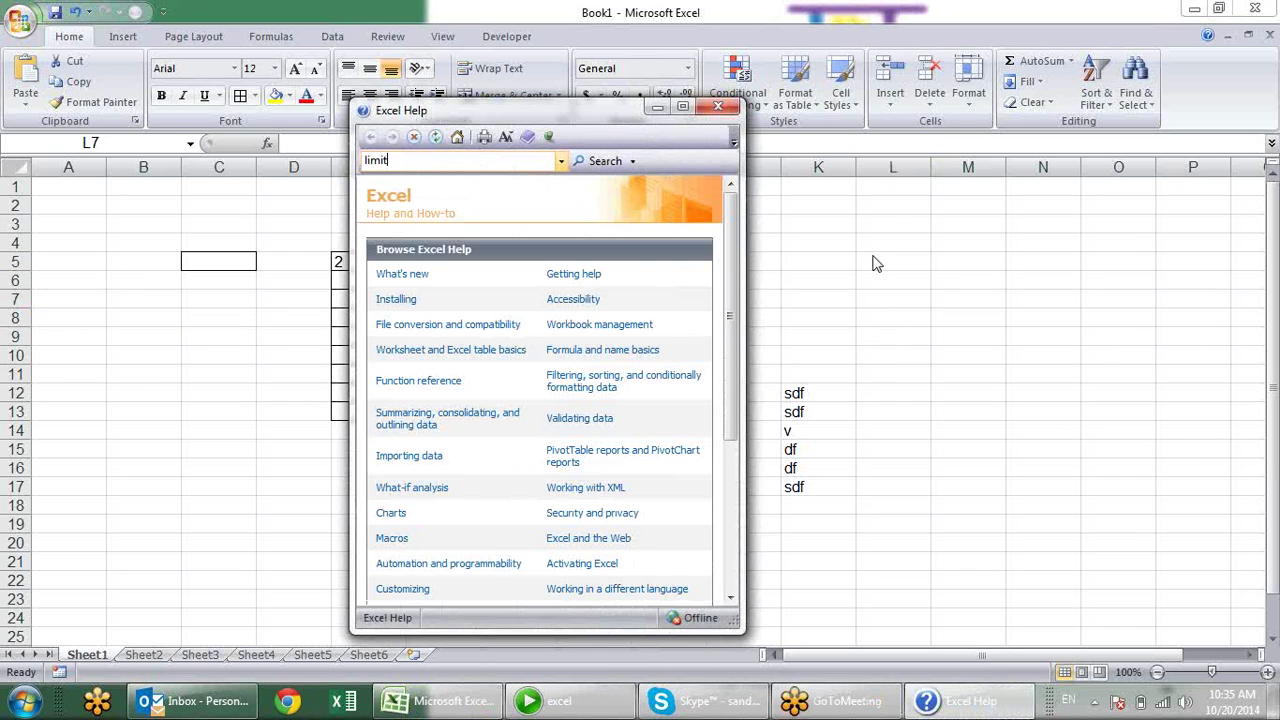
{"action": "key", "text": "Return"}
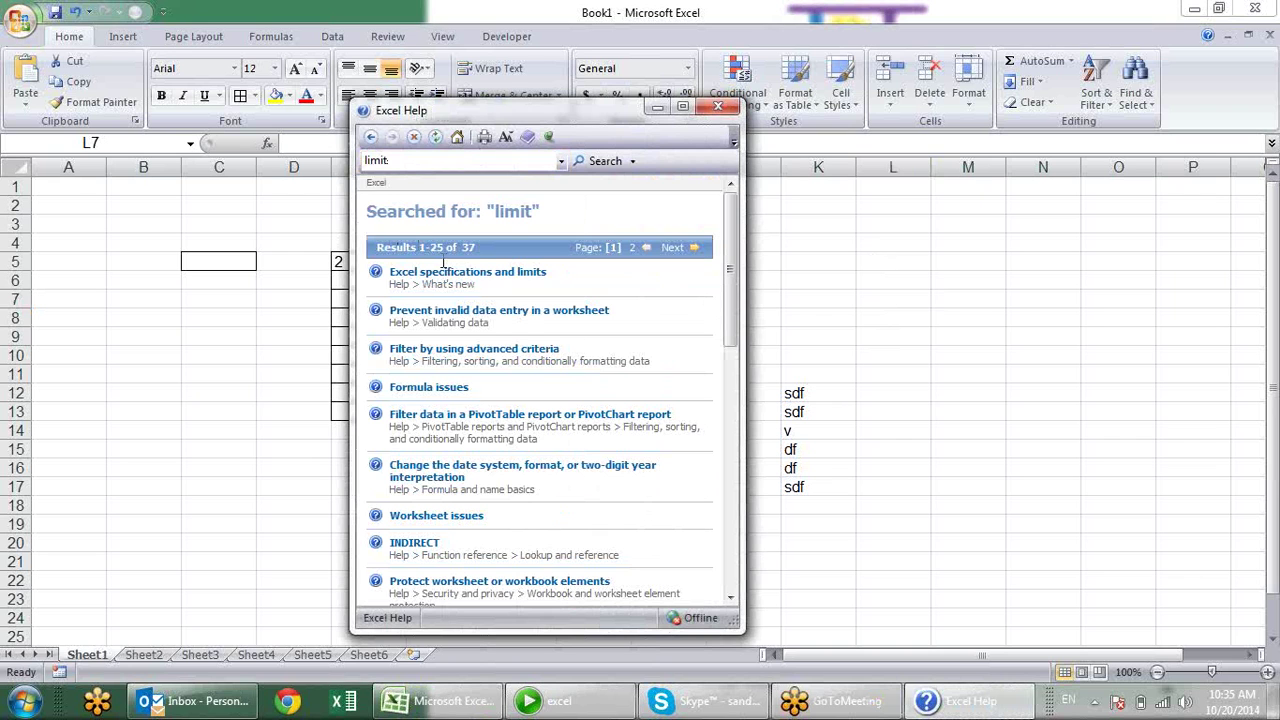
{"action": "left_click", "coordinate": [487, 282]}
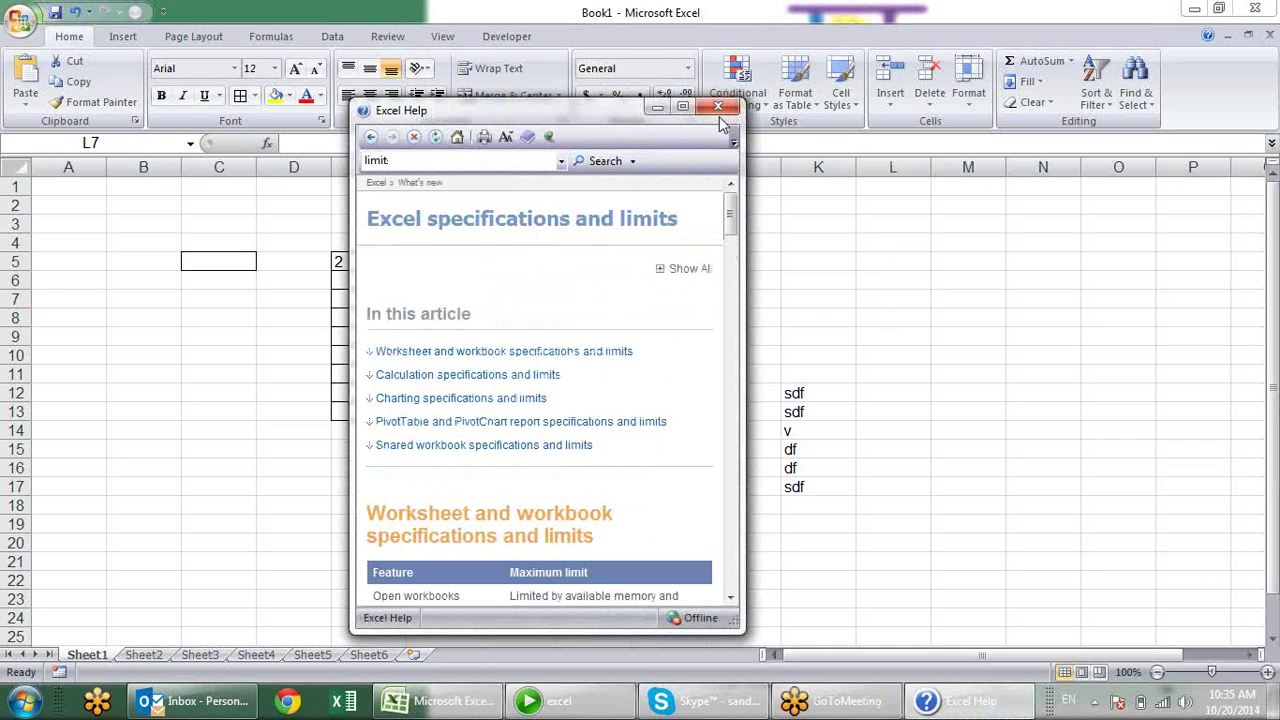
{"action": "left_click", "coordinate": [688, 107]}
{"action": "scroll", "coordinate": [706, 188], "scroll_direction": "down", "scroll_amount": 3}
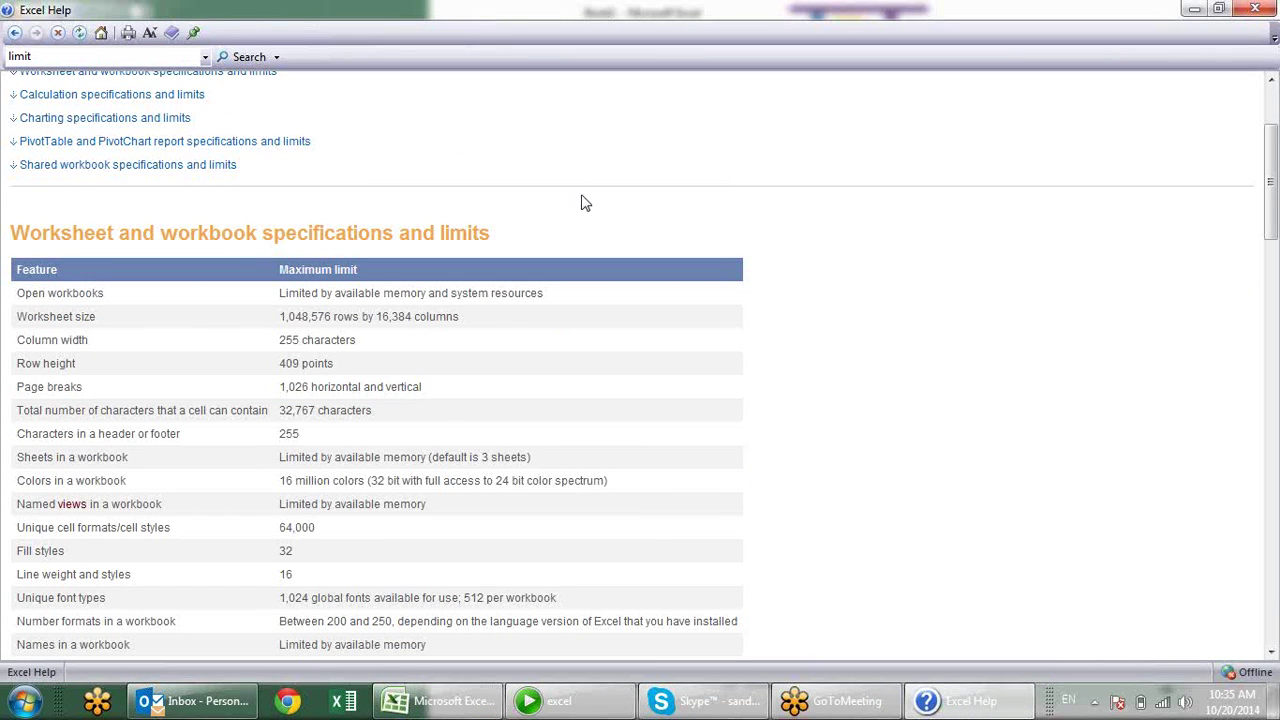
Highlight the sheet limits: 1,048,576 rows, 16,384 columns, 409 row height, 255 column width, 32,767 characters per cell.
{"action": "scroll", "coordinate": [455, 217], "scroll_direction": "down", "scroll_amount": 1}
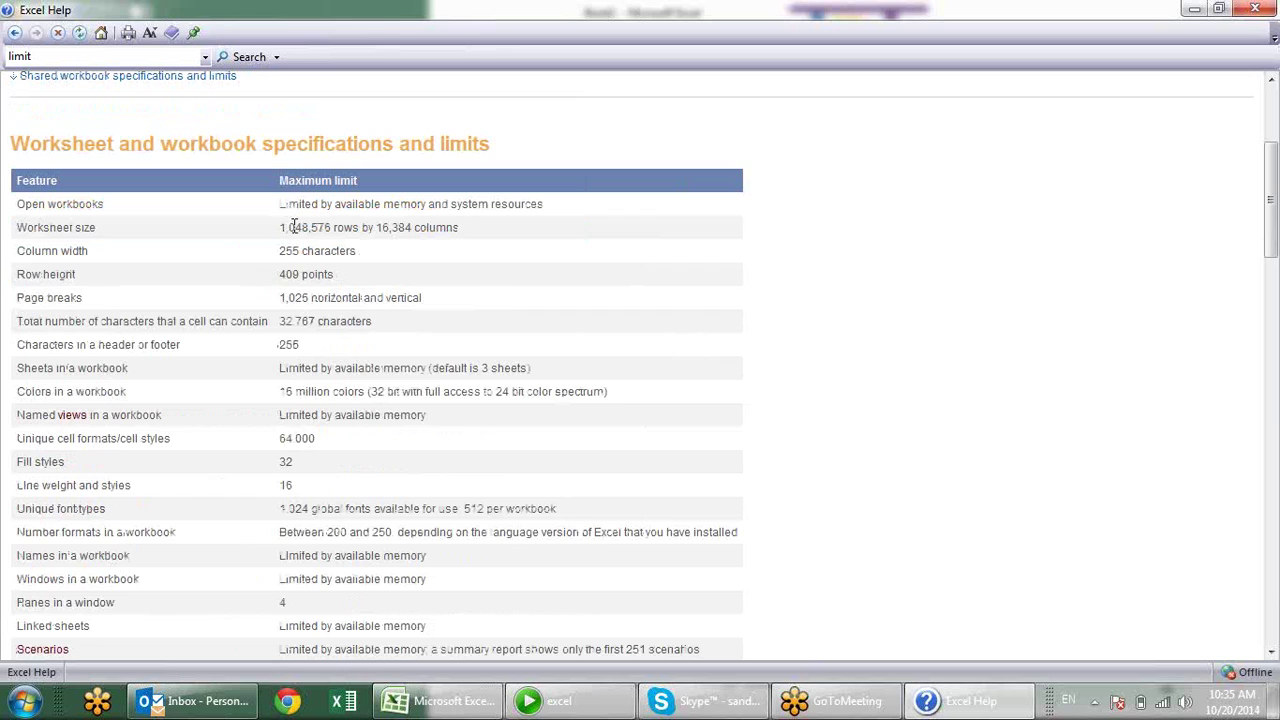
{"action": "double_click", "coordinate": [284, 228]}
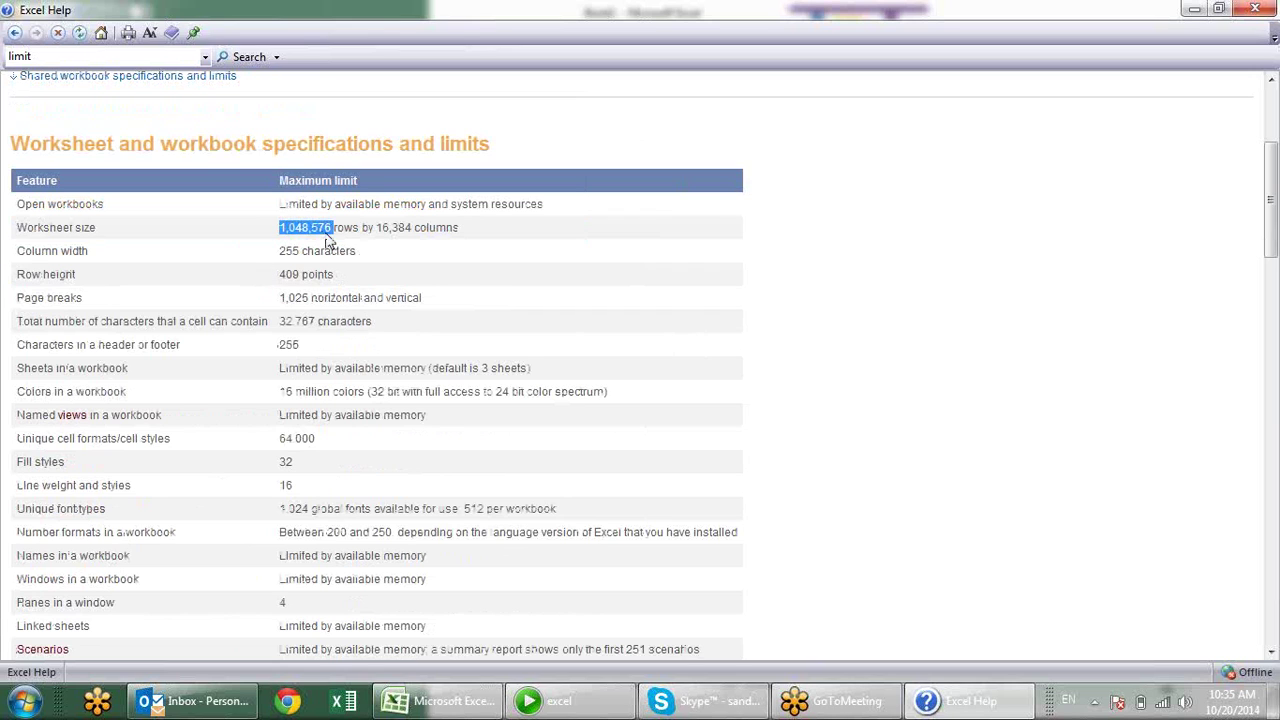
{"action": "double_click", "coordinate": [393, 227]}
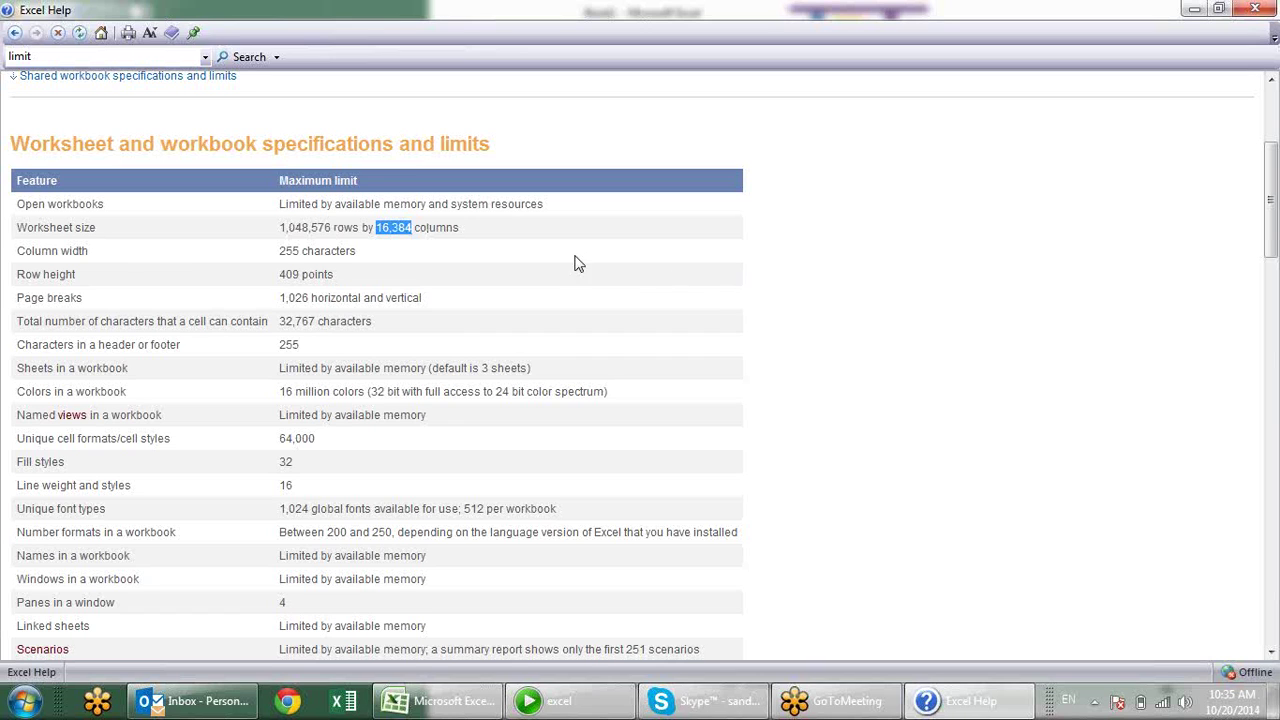
{"action": "mouse_move", "coordinate": [331, 228]}
{"action": "left_mouse_down"}
{"action": "mouse_move", "coordinate": [276, 233]}
{"action": "mouse_move", "coordinate": [345, 250]}
{"action": "left_mouse_up"}
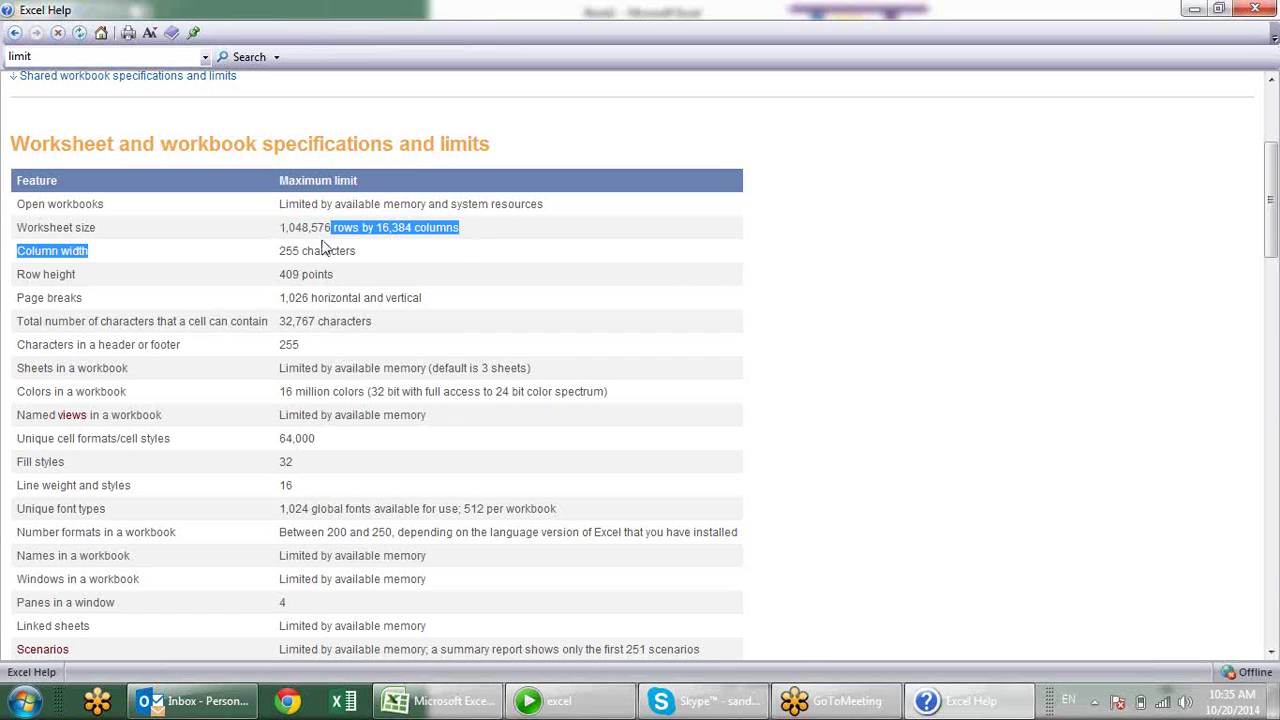
{"action": "left_click", "coordinate": [342, 238]}
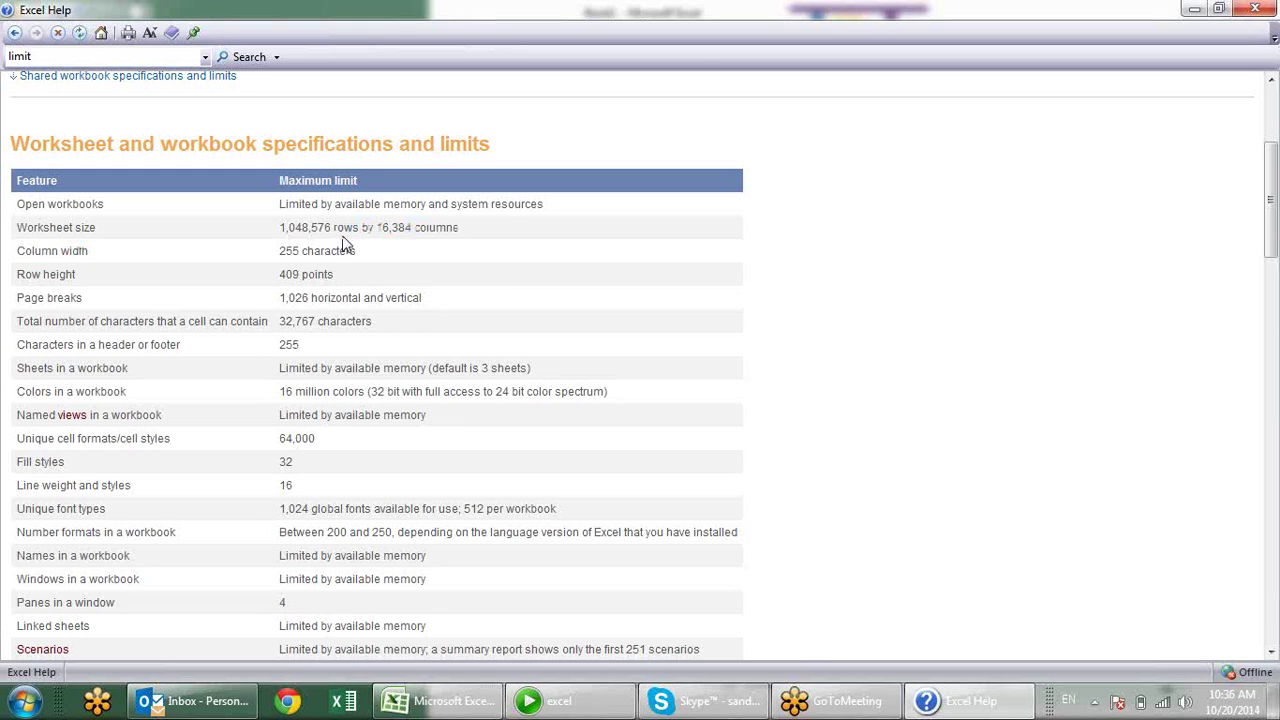
{"action": "left_click_drag", "start_coordinate": [278, 275], "coordinate": [300, 277]}
{"action": "left_click_drag", "start_coordinate": [280, 251], "coordinate": [356, 252]}
{"action": "left_click", "coordinate": [334, 276]}
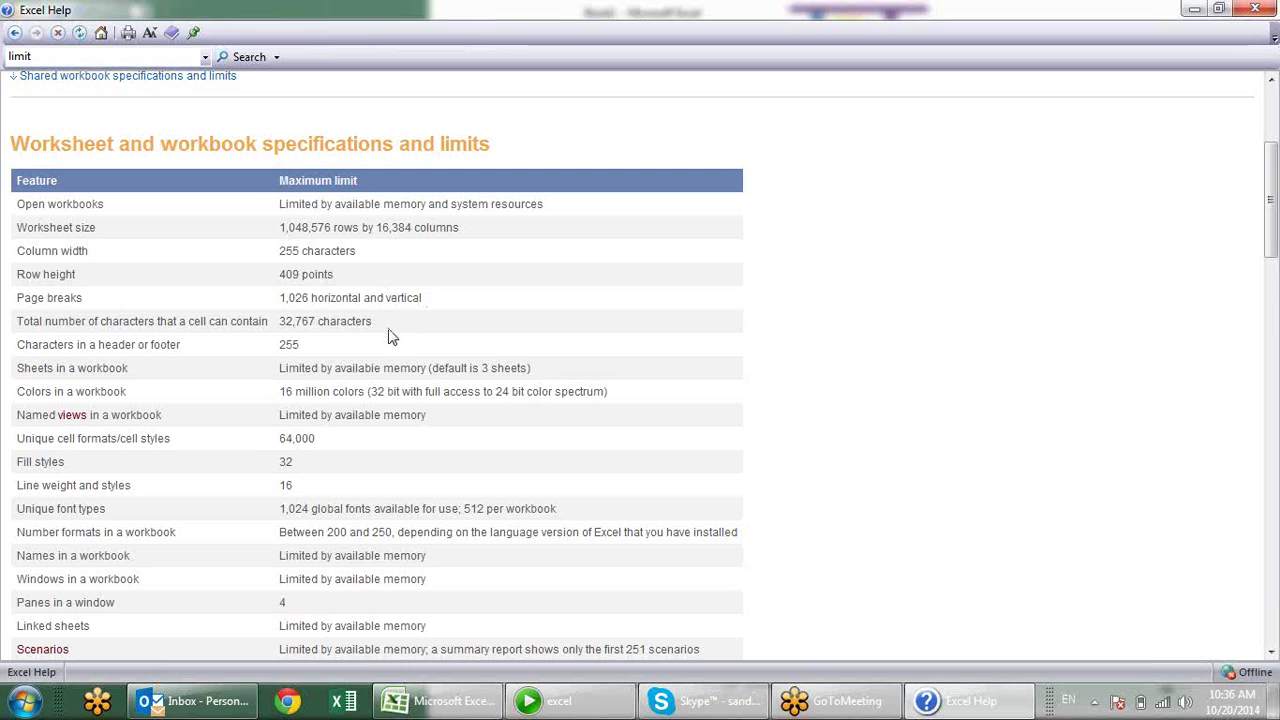
{"action": "mouse_move", "coordinate": [280, 321]}
{"action": "left_mouse_down"}
{"action": "mouse_move", "coordinate": [318, 334]}
{"action": "mouse_move", "coordinate": [334, 368]}
{"action": "left_mouse_up"}
Scroll down the specifications table to the filter drop-down lists limit and highlight 10,000.
{"action": "scroll", "coordinate": [378, 356], "scroll_direction": "down", "scroll_amount": 3}
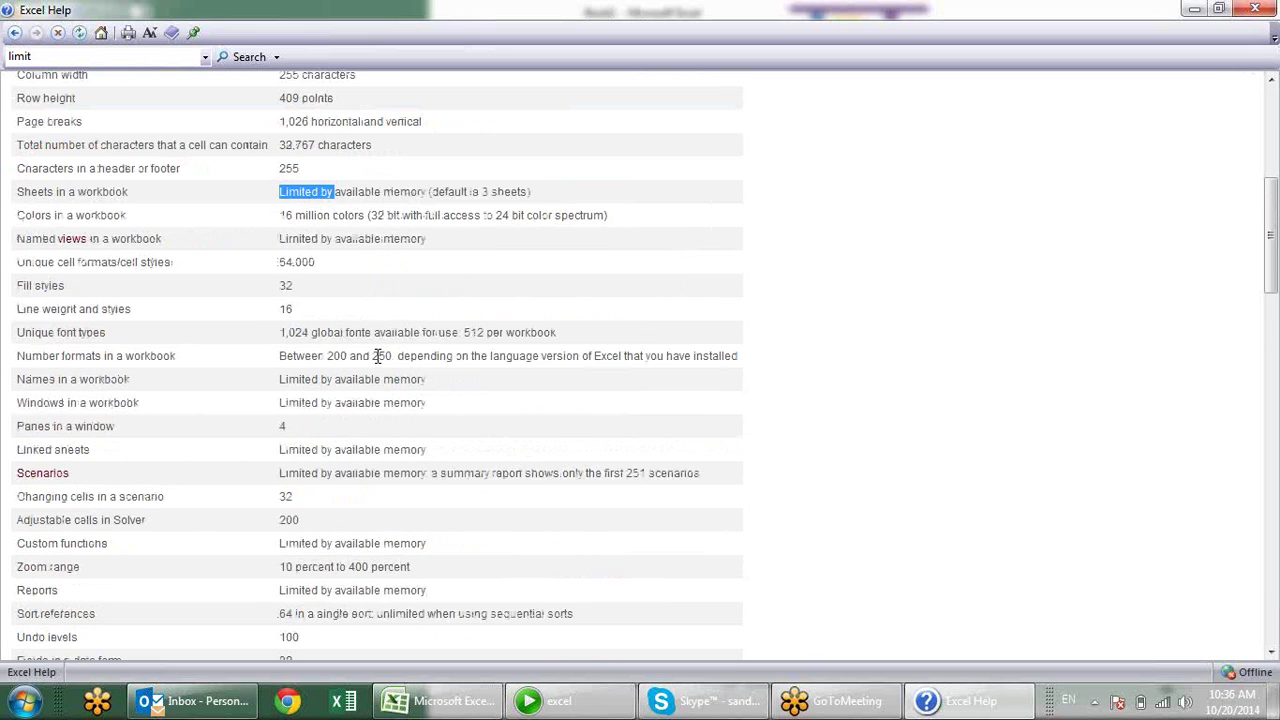
{"action": "scroll", "coordinate": [378, 356], "scroll_direction": "down", "scroll_amount": 1}
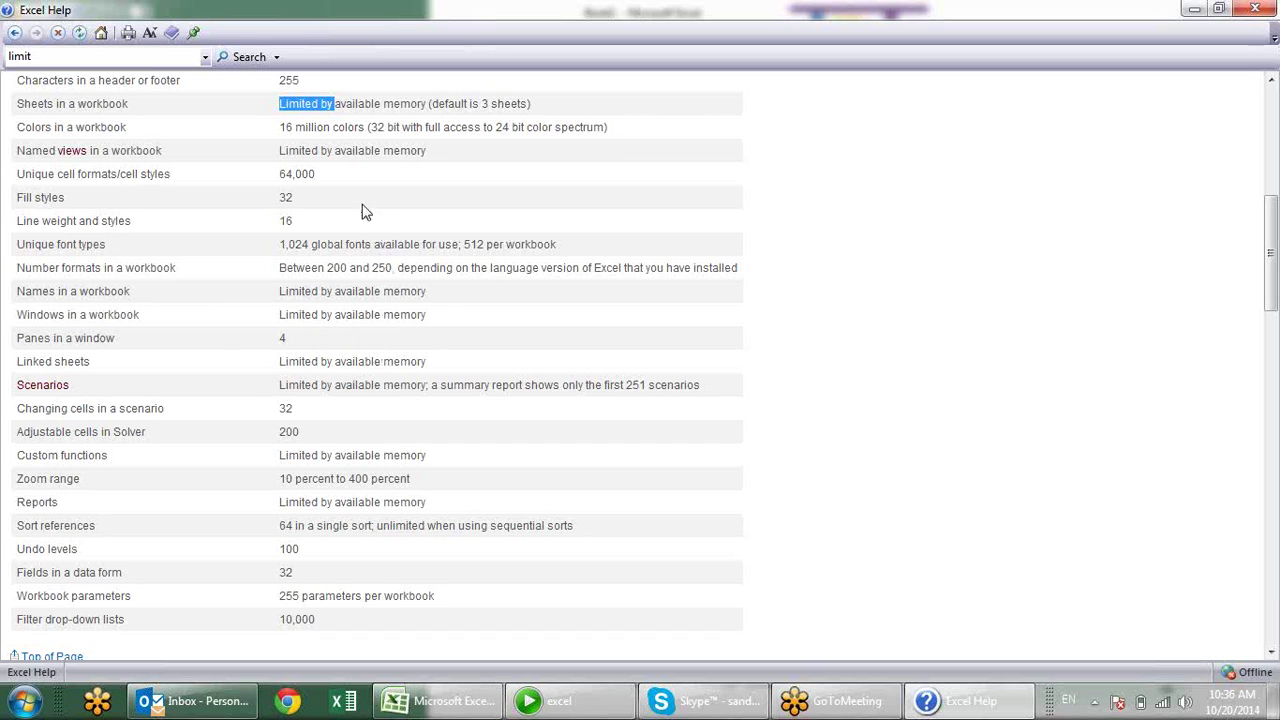
{"action": "scroll", "coordinate": [360, 203], "scroll_direction": "down", "scroll_amount": 2}
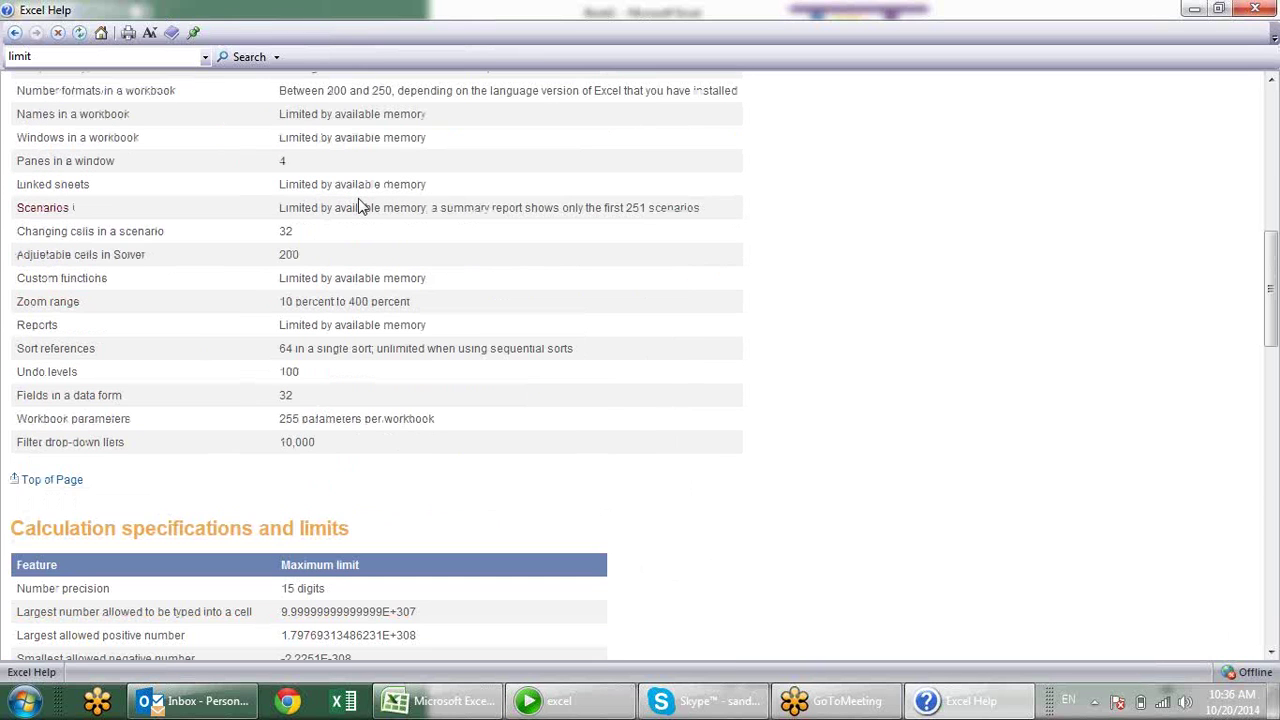
{"action": "scroll", "coordinate": [358, 203], "scroll_direction": "down", "scroll_amount": 2}
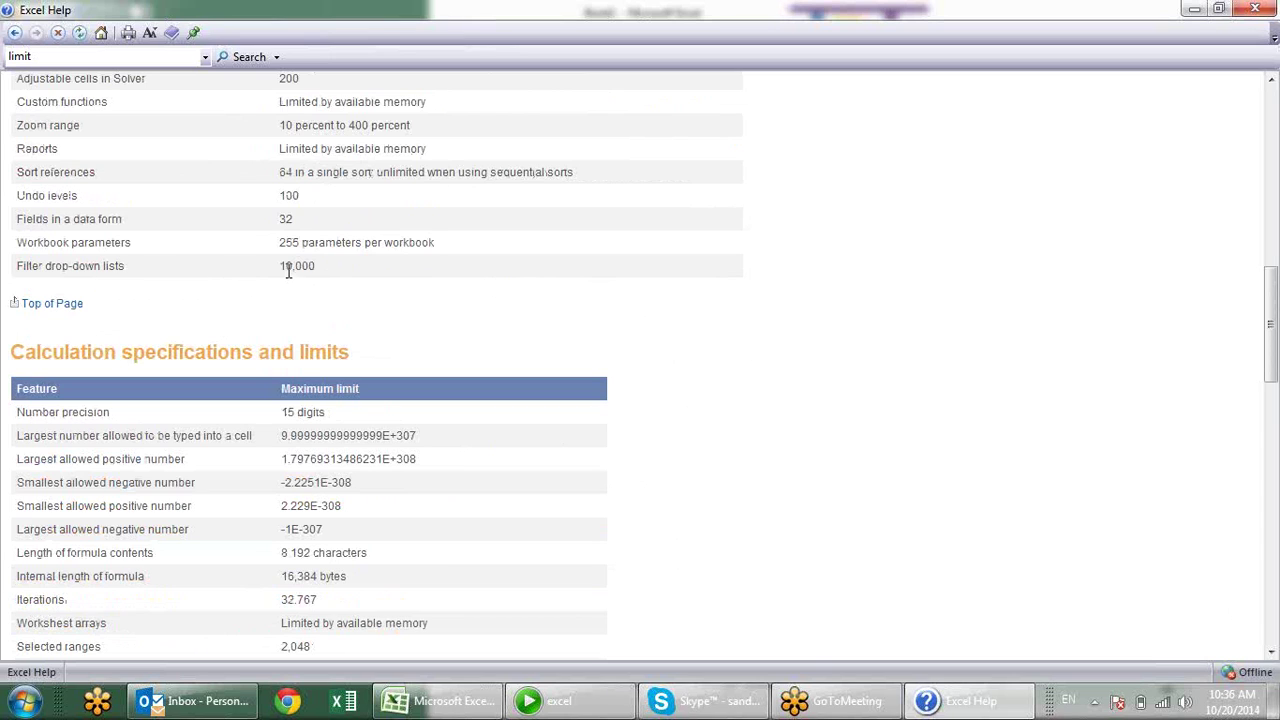
{"action": "left_click_drag", "start_coordinate": [333, 266], "coordinate": [274, 268]}
Re-highlight the 10,000 limit, then scroll to calculation specs and highlight 255 arguments in a function.
{"action": "left_click", "coordinate": [340, 280]}
{"action": "left_click_drag", "start_coordinate": [336, 268], "coordinate": [274, 264]}
{"action": "left_click", "coordinate": [325, 318]}
{"action": "scroll", "coordinate": [356, 326], "scroll_direction": "down", "scroll_amount": 2}
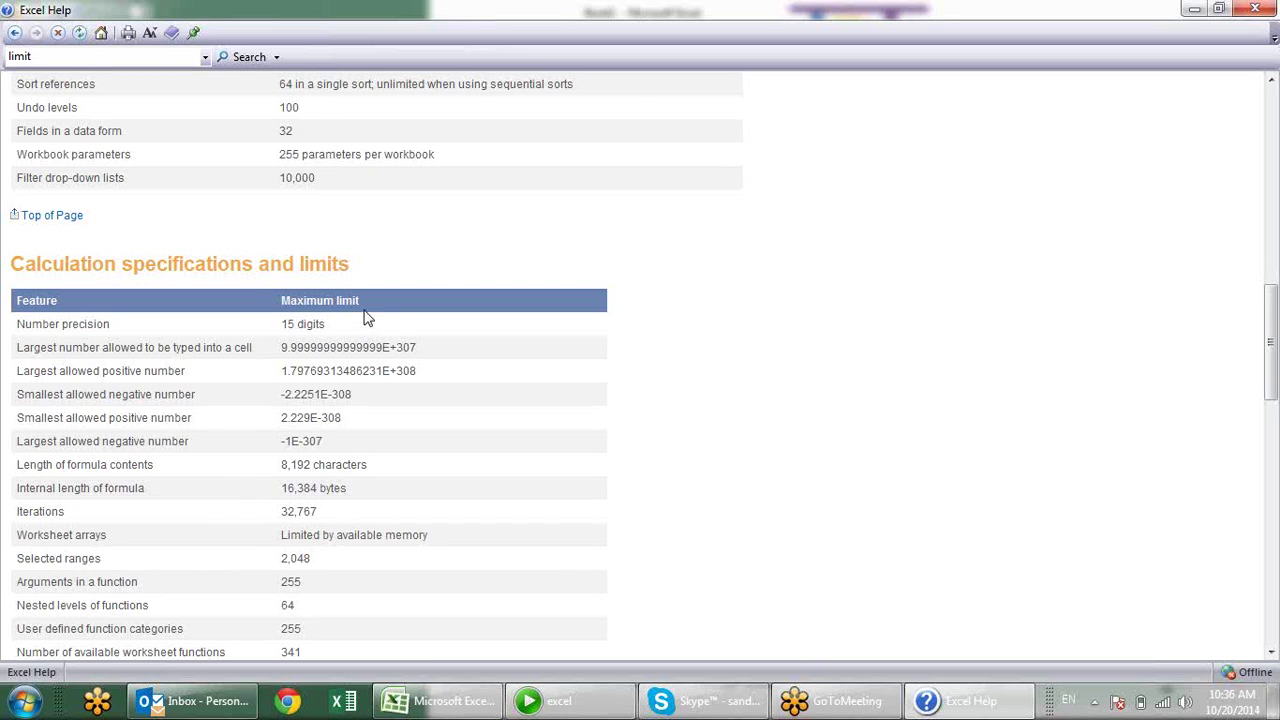
{"action": "scroll", "coordinate": [385, 290], "scroll_direction": "down", "scroll_amount": 2}
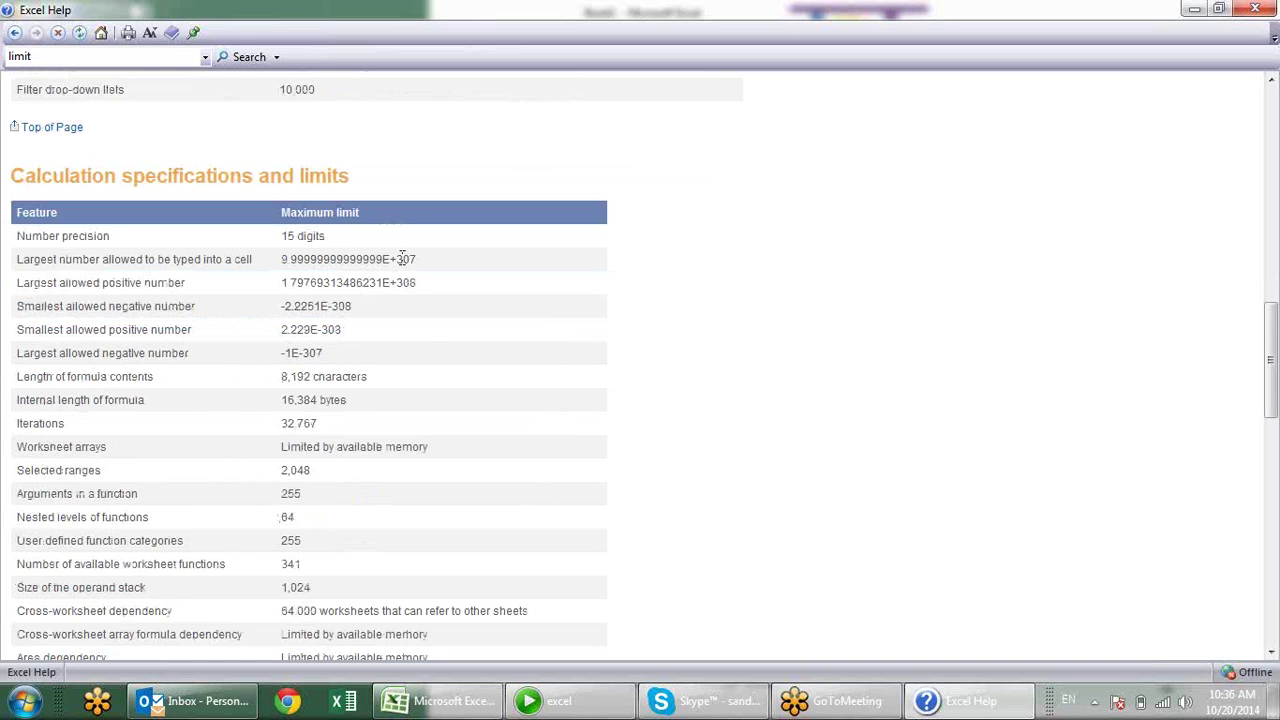
{"action": "scroll", "coordinate": [401, 260], "scroll_direction": "down", "scroll_amount": 2}
{"action": "scroll", "coordinate": [401, 265], "scroll_direction": "down", "scroll_amount": 2}
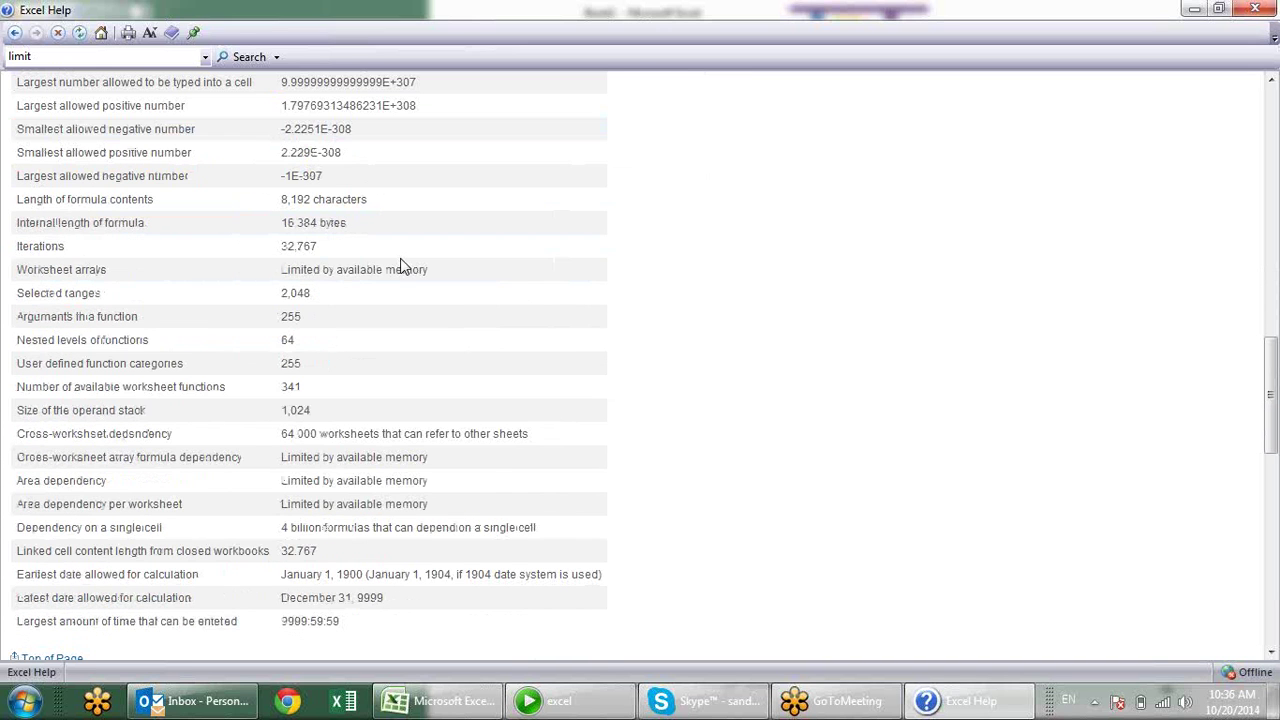
{"action": "scroll", "coordinate": [401, 265], "scroll_direction": "down", "scroll_amount": 2}
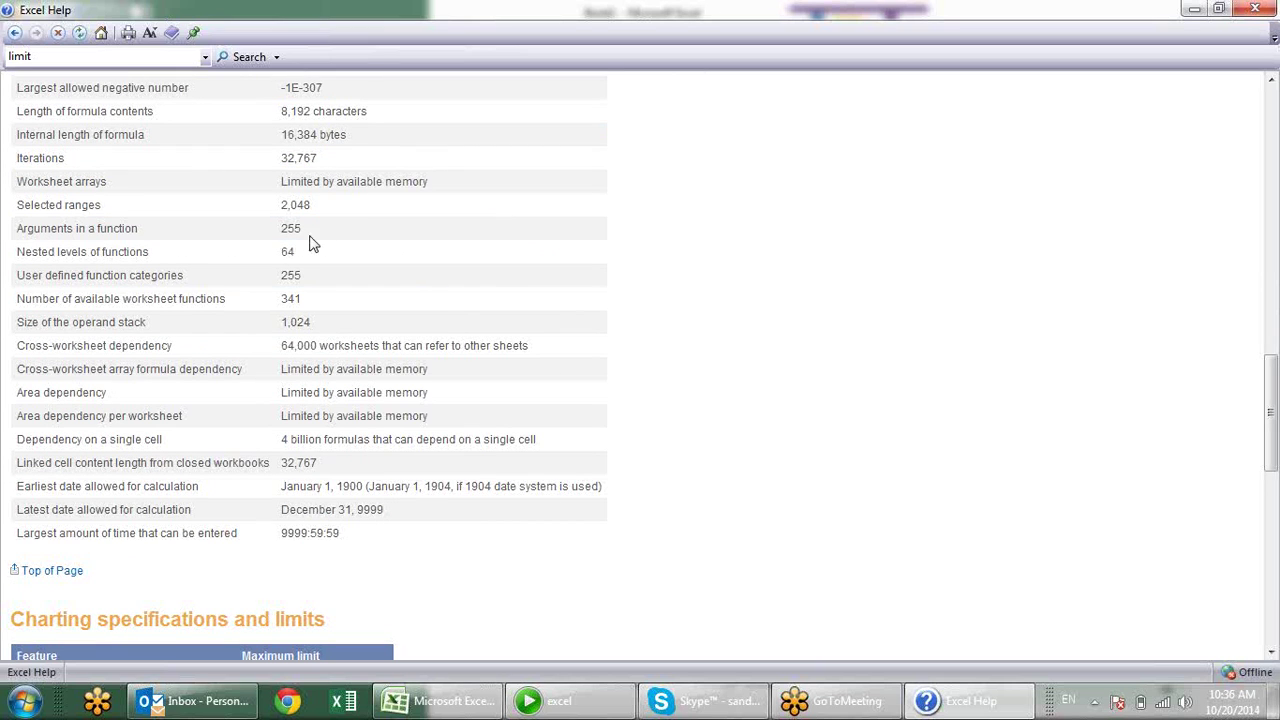
{"action": "left_click_drag", "start_coordinate": [283, 229], "coordinate": [297, 229]}
Select the 64 nested levels of functions value, then scroll on through the charting and PivotTable limits.
{"action": "left_click_drag", "start_coordinate": [70, 251], "coordinate": [150, 252]}
{"action": "left_click", "coordinate": [308, 260]}
{"action": "double_click", "coordinate": [287, 252]}
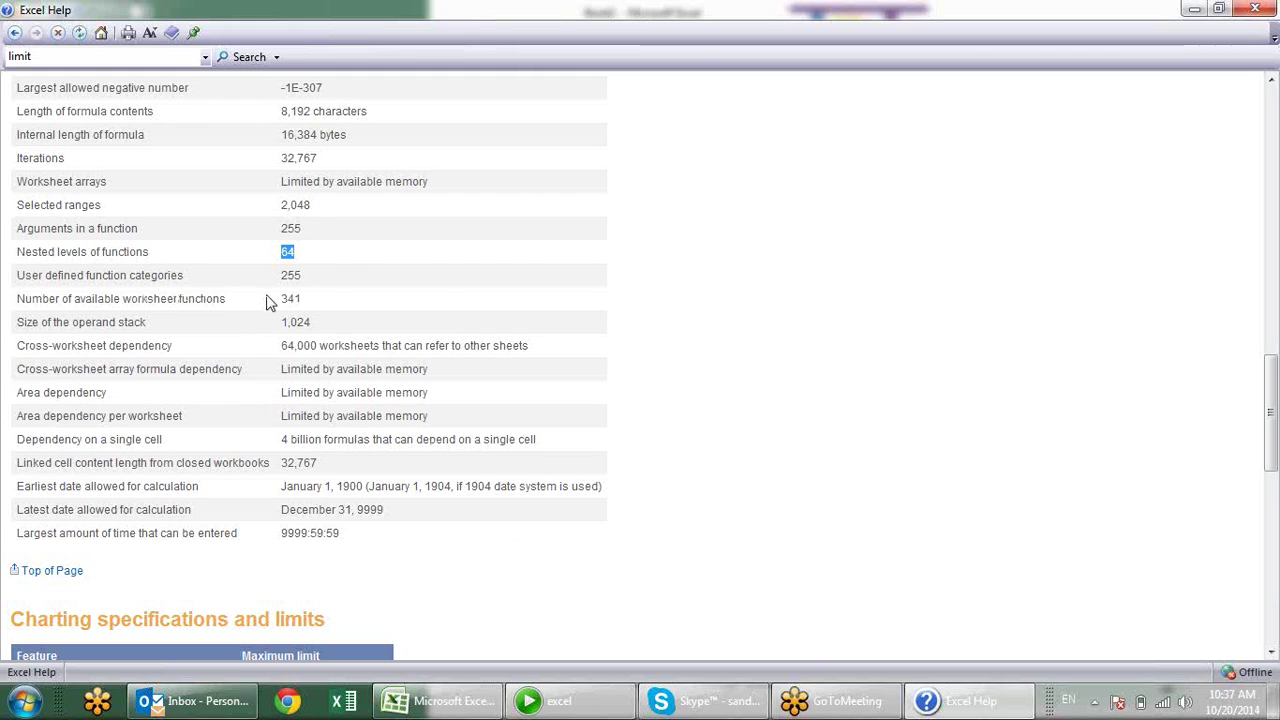
{"action": "left_click", "coordinate": [309, 258]}
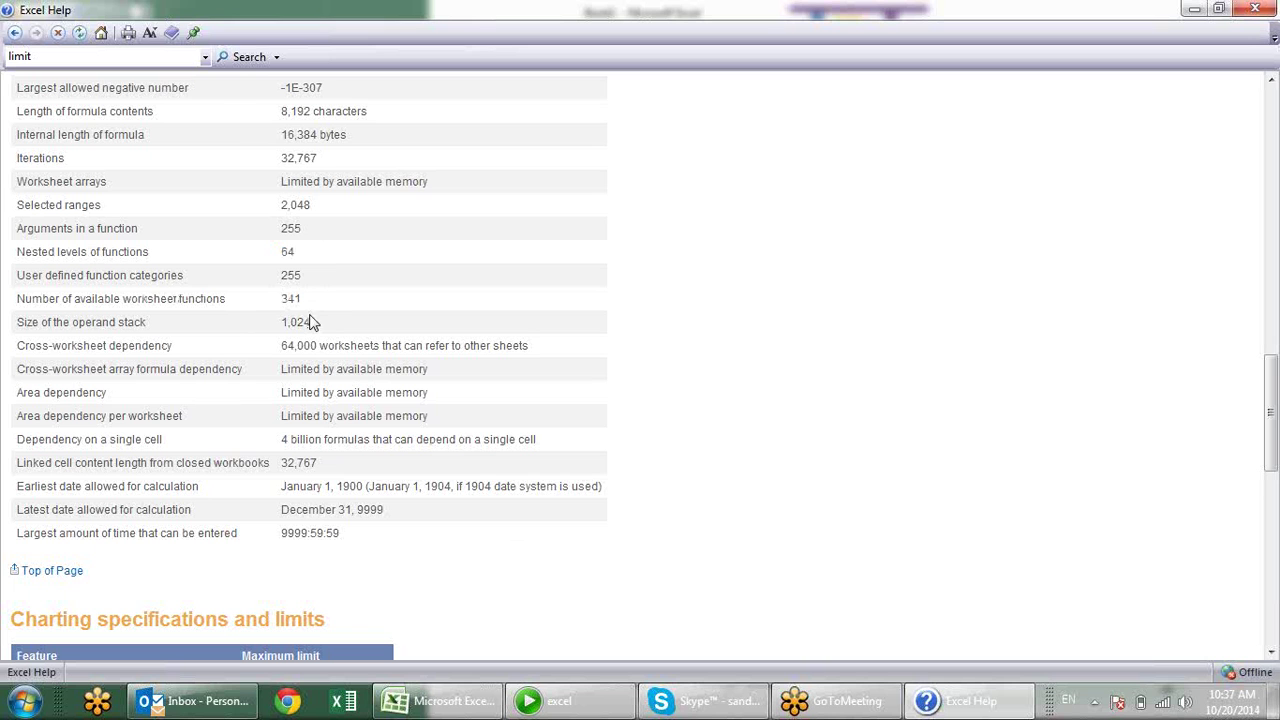
{"action": "scroll", "coordinate": [318, 290], "scroll_direction": "down", "scroll_amount": 5}
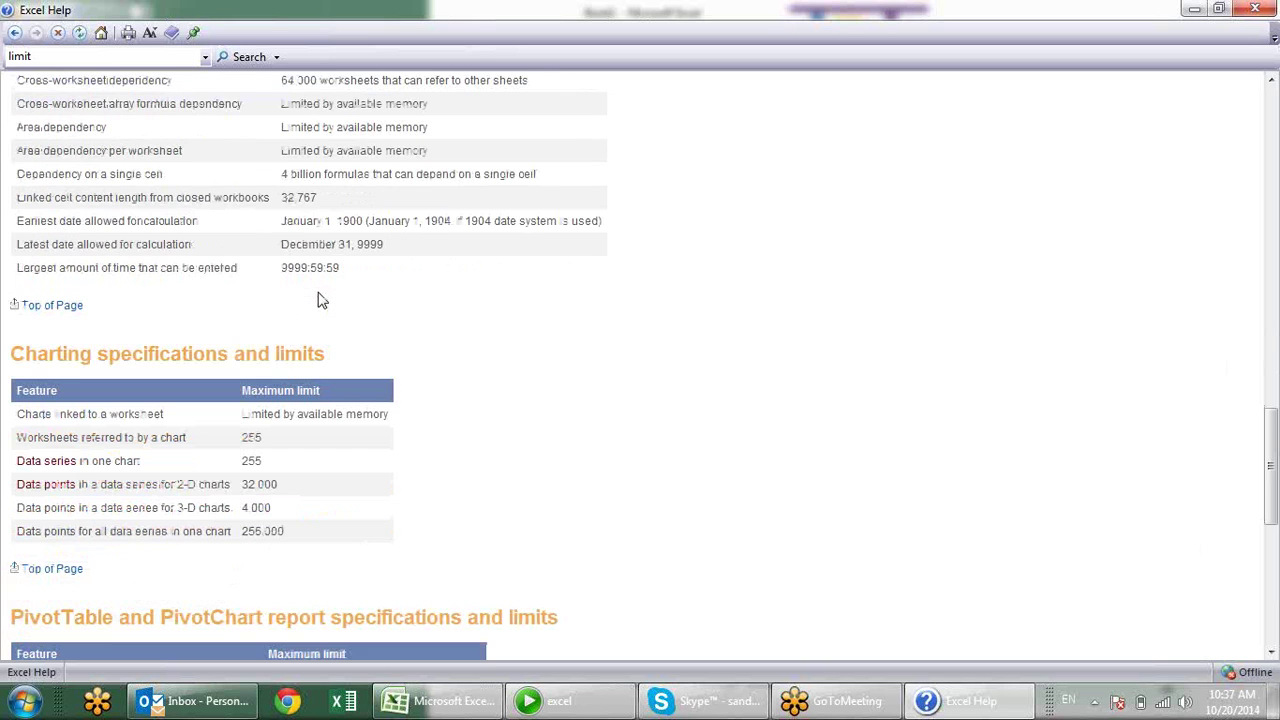
{"action": "scroll", "coordinate": [333, 317], "scroll_direction": "down", "scroll_amount": 5}
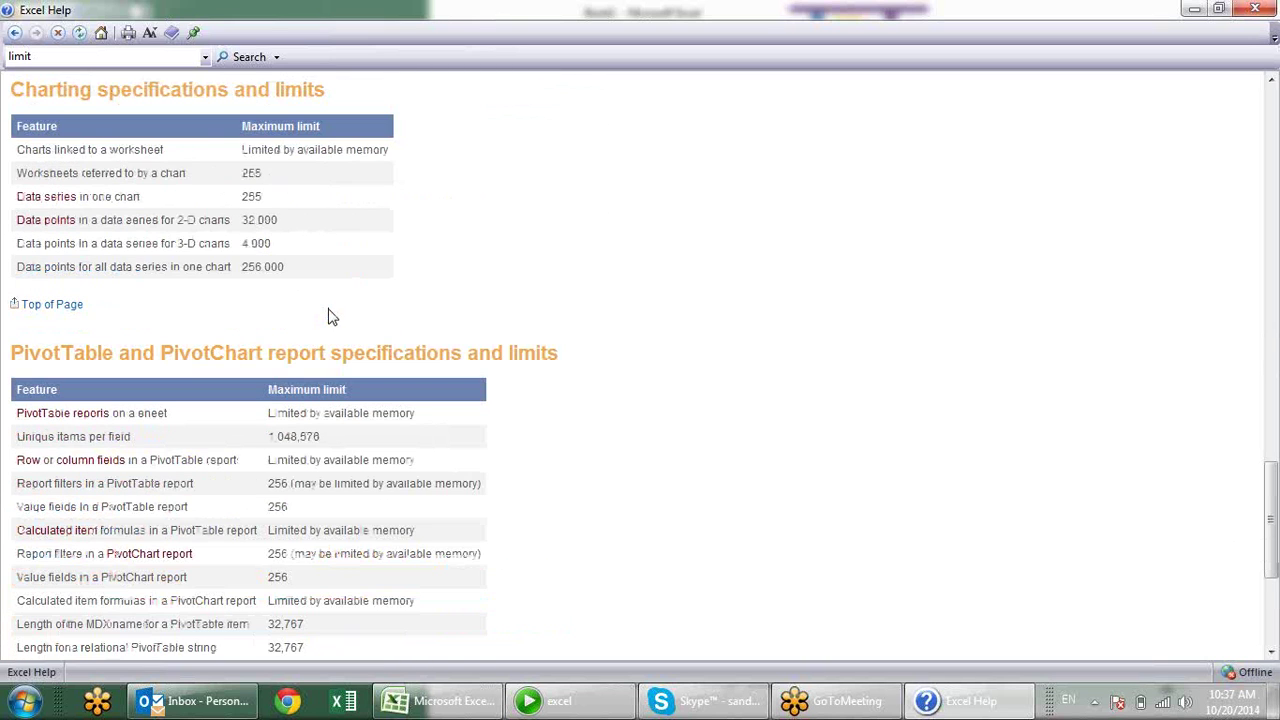
{"action": "scroll", "coordinate": [333, 317], "scroll_direction": "down", "scroll_amount": 6}
{"action": "scroll", "coordinate": [333, 317], "scroll_direction": "up", "scroll_amount": 2}
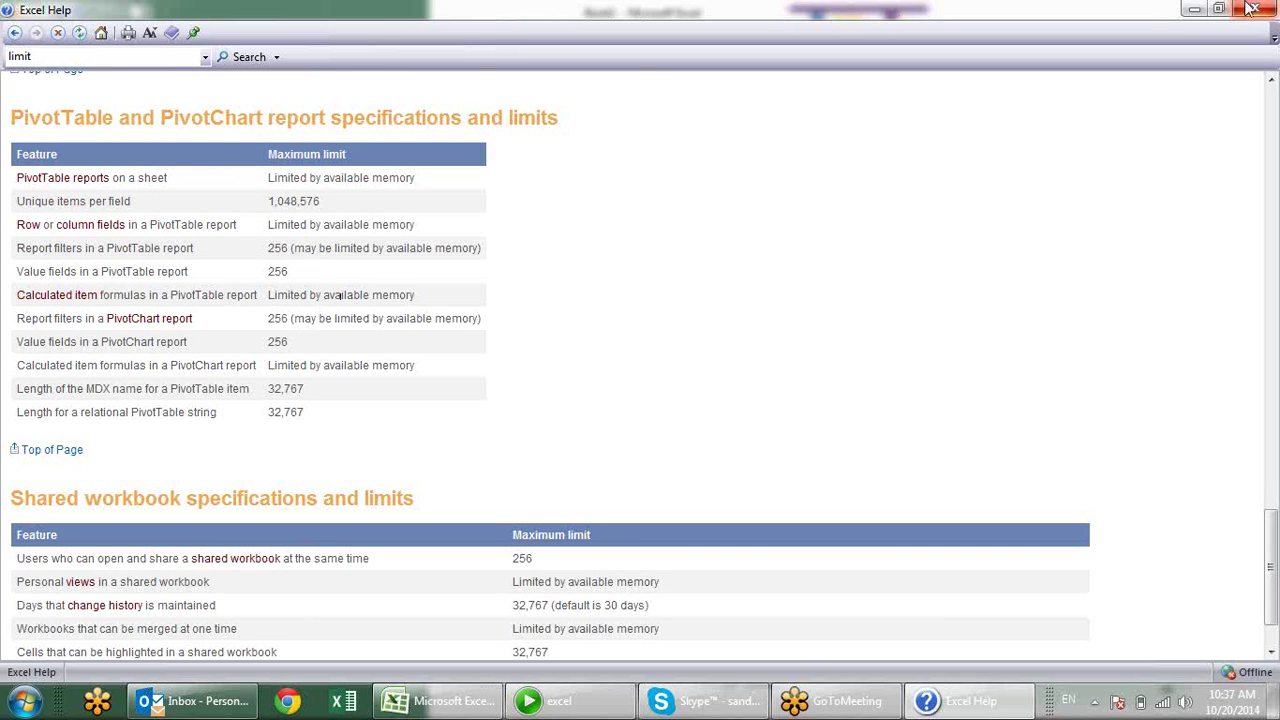
Minimize the Help window and click cells K13 and M6 on the worksheet.
{"action": "left_click", "coordinate": [1192, 9]}
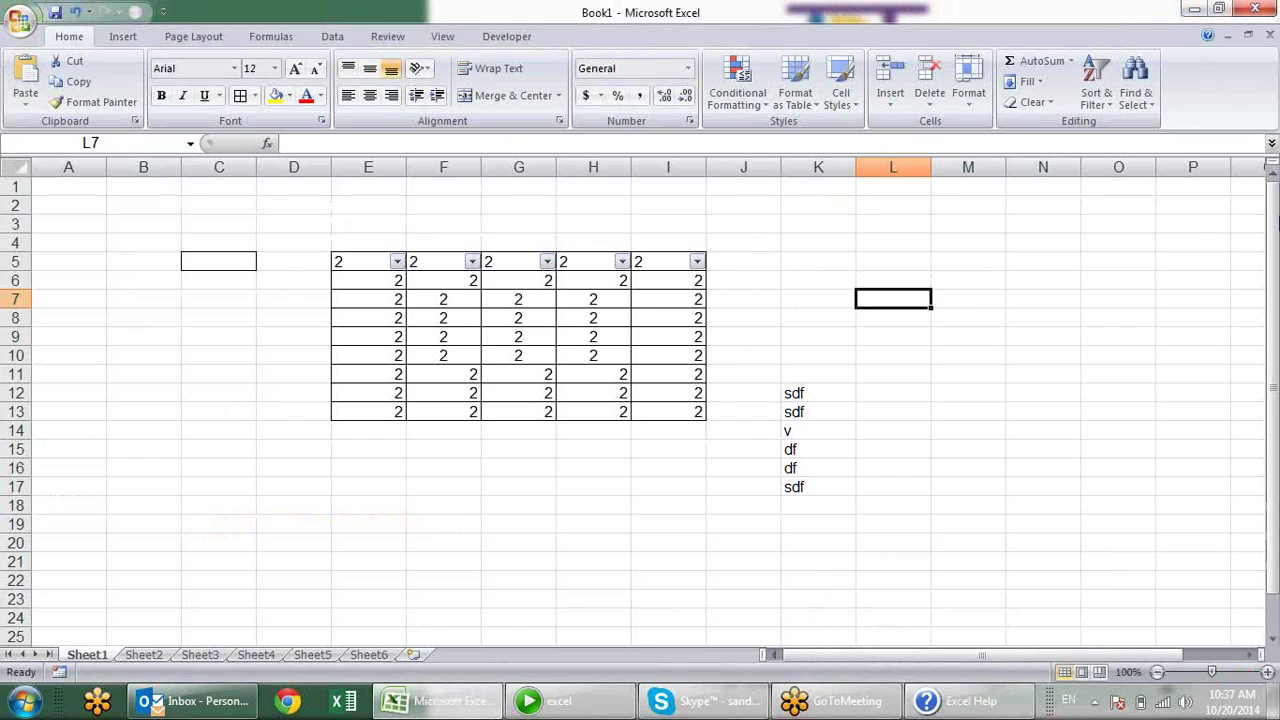
{"action": "left_click", "coordinate": [828, 409]}
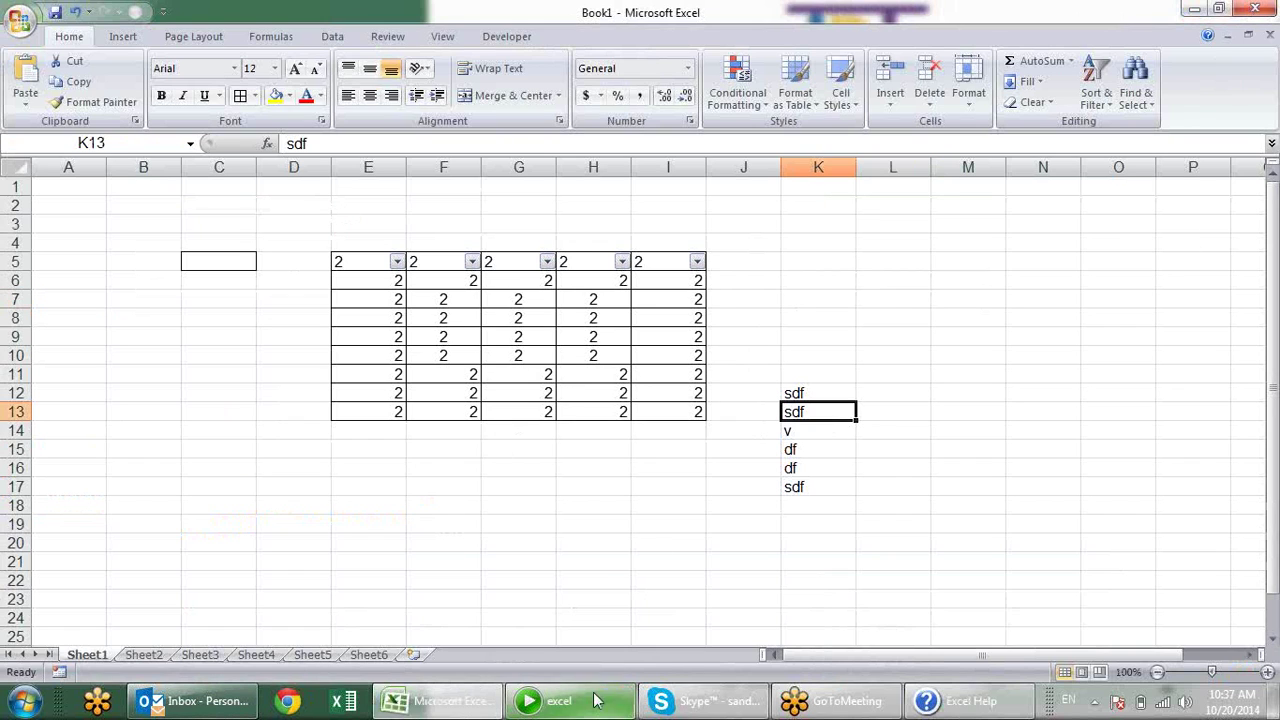
{"action": "left_click", "coordinate": [995, 279]}
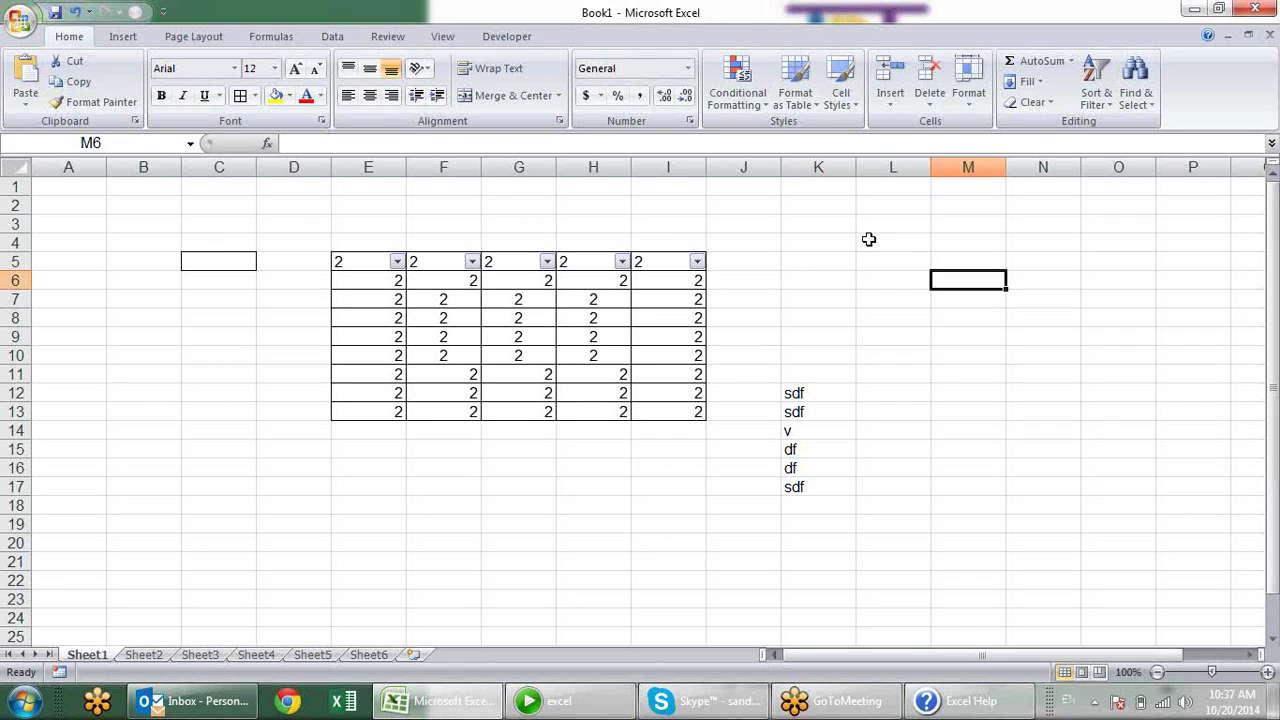
Select the range B3:C7 with B4 active, and show the Office button's file menu.
{"action": "left_click", "coordinate": [187, 244]}
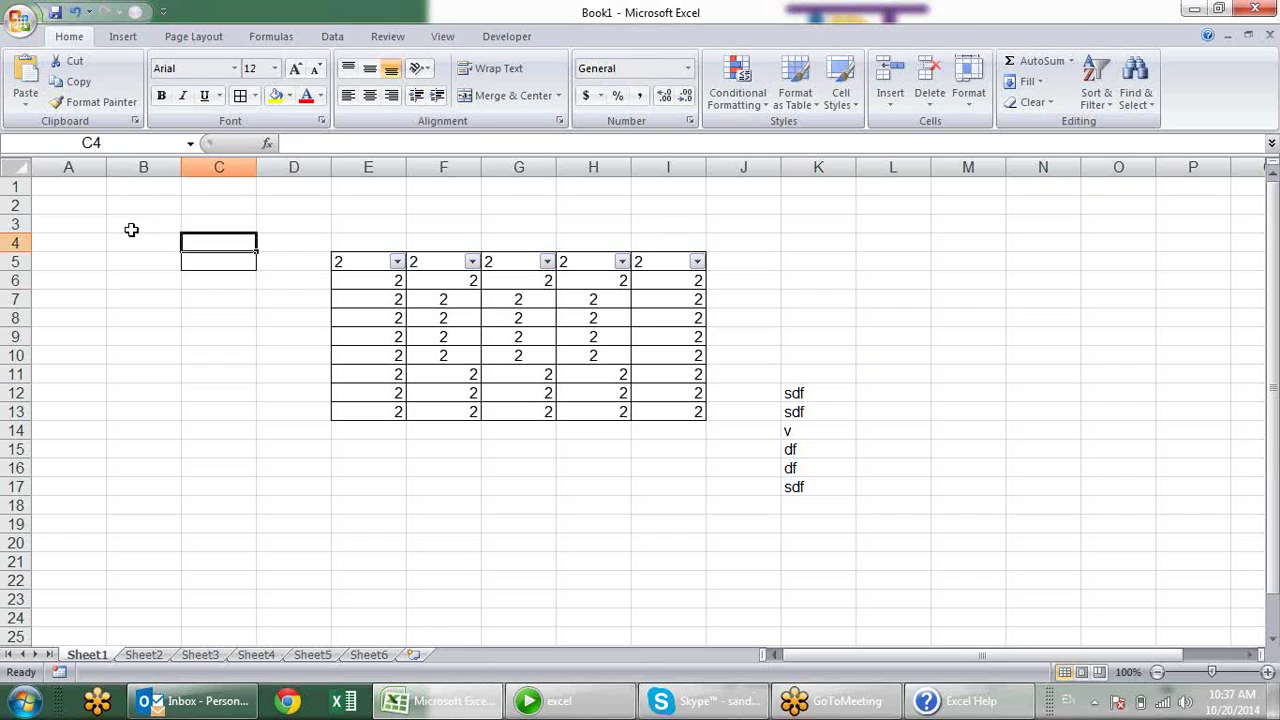
{"action": "left_click_drag", "start_coordinate": [131, 230], "coordinate": [235, 297]}
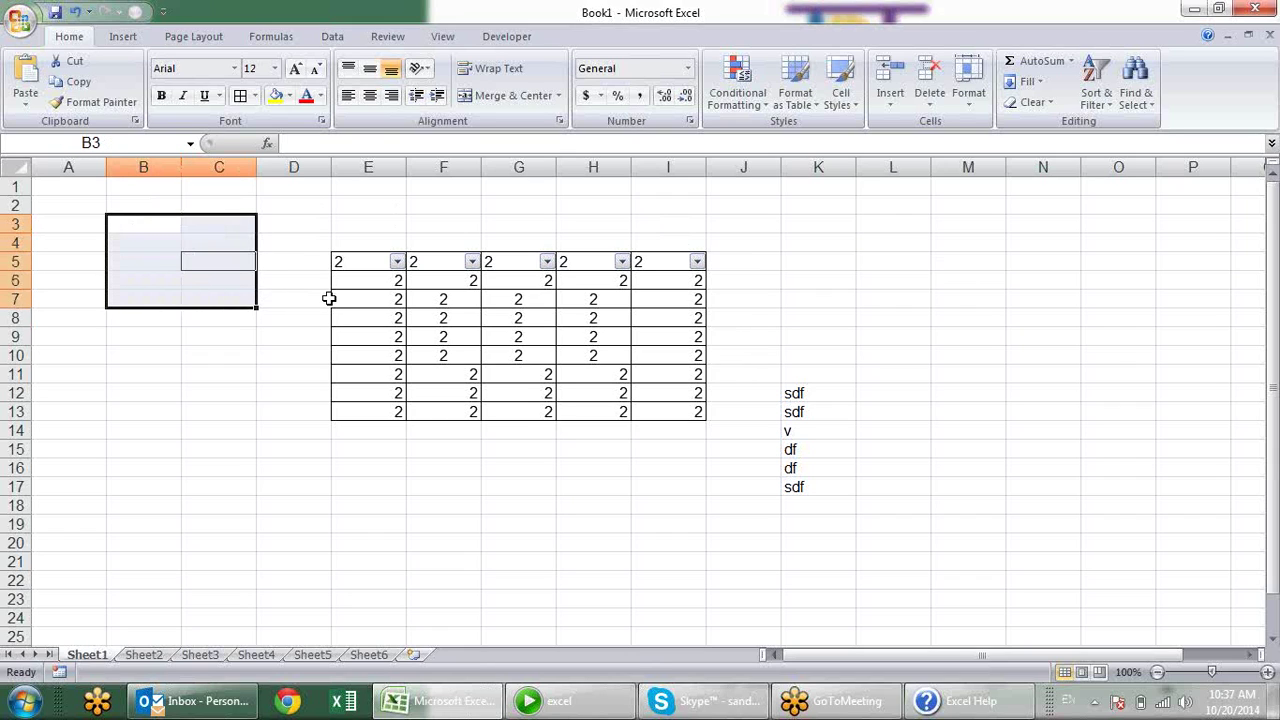
{"action": "left_click", "coordinate": [171, 243]}
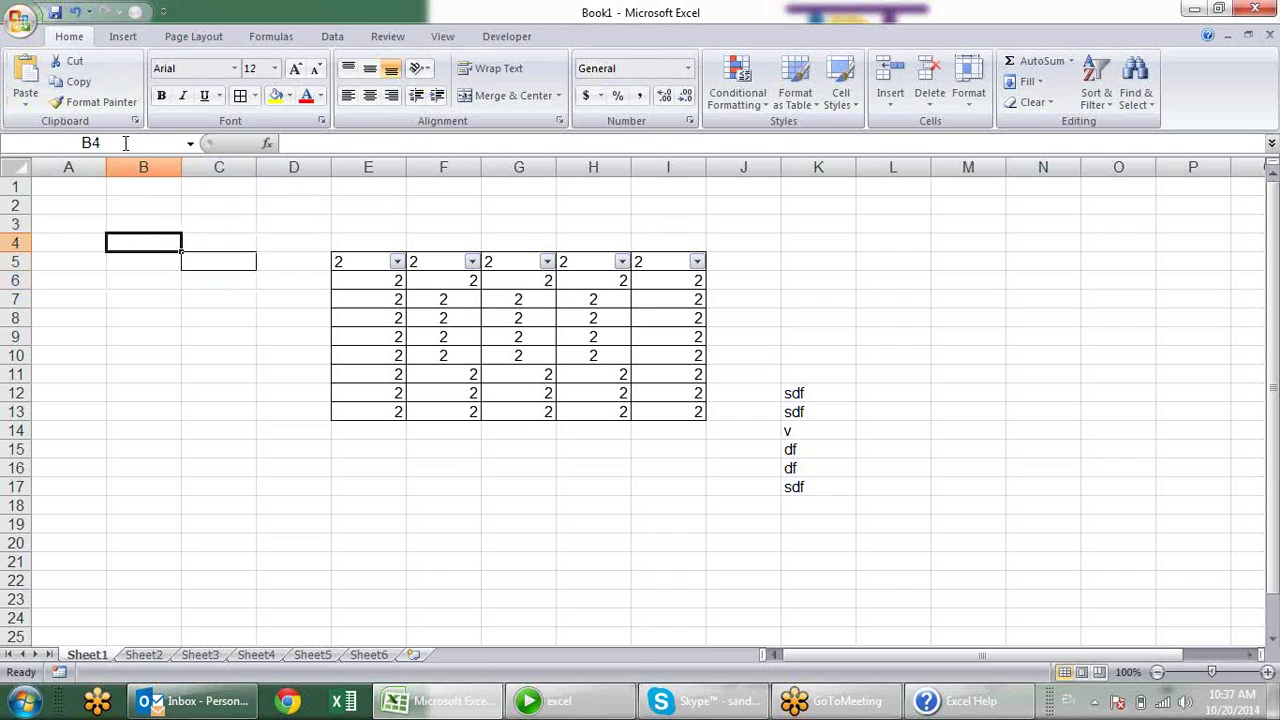
{"action": "left_click", "coordinate": [14, 22]}
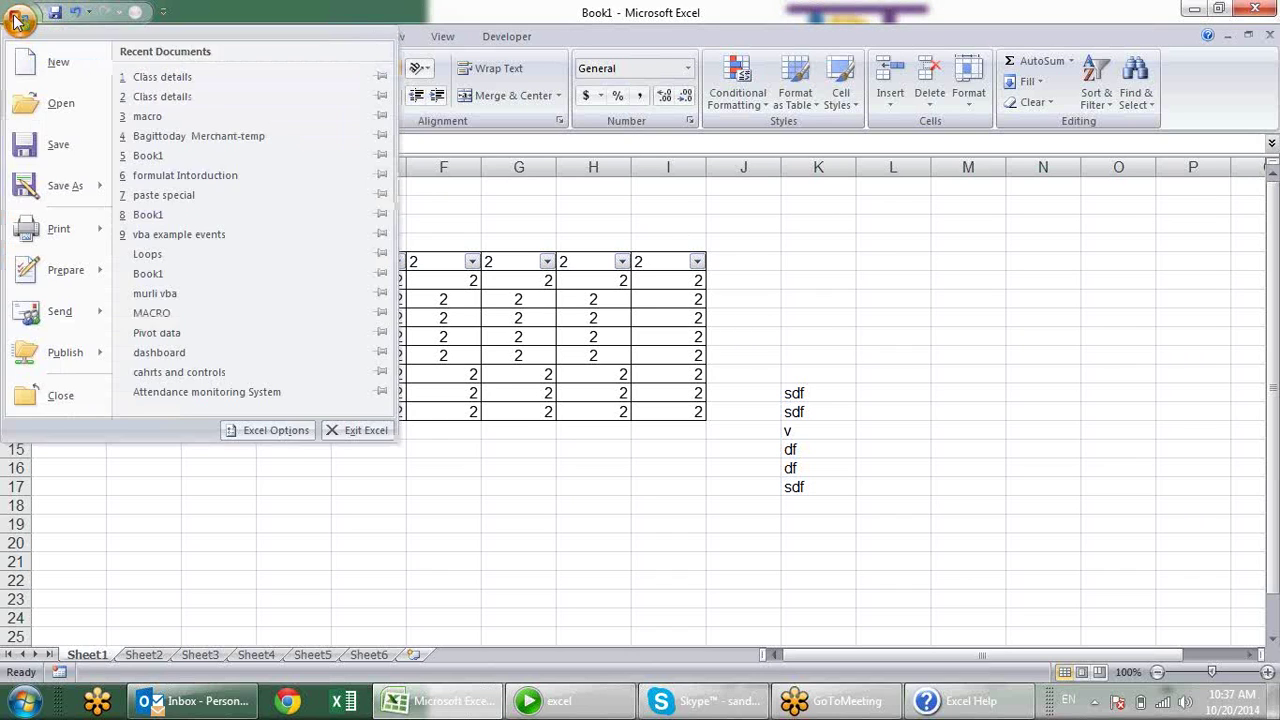
Open Excel Options and view the Popular, Formulas, Proofing and Save pages.
{"action": "left_click", "coordinate": [268, 432]}
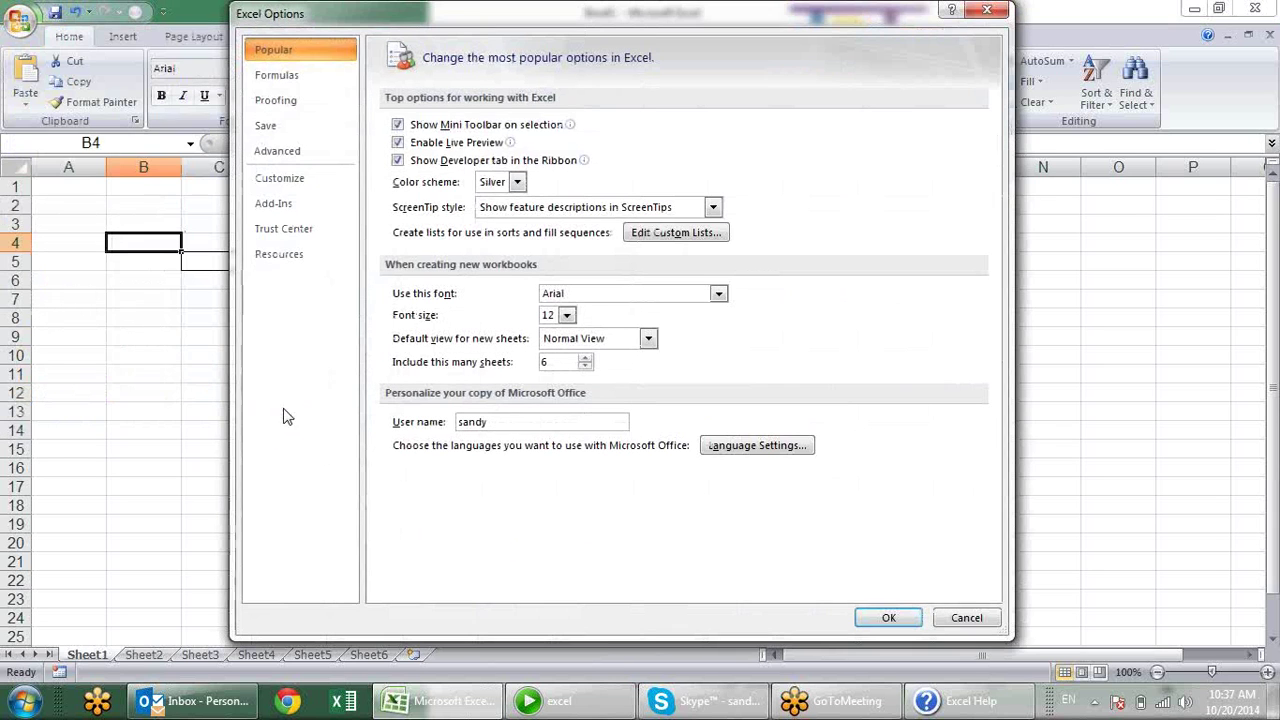
{"action": "left_click", "coordinate": [285, 75]}
{"action": "left_click", "coordinate": [298, 121]}
{"action": "left_click", "coordinate": [300, 101]}
{"action": "left_click", "coordinate": [300, 75]}
{"action": "left_click", "coordinate": [300, 50]}
{"action": "left_click", "coordinate": [309, 97]}
{"action": "left_click", "coordinate": [310, 120]}
View the Advanced, Customize, Add-Ins, Trust Center and Resources pages, then close without changes.
{"action": "left_click", "coordinate": [300, 151]}
{"action": "left_click", "coordinate": [300, 178]}
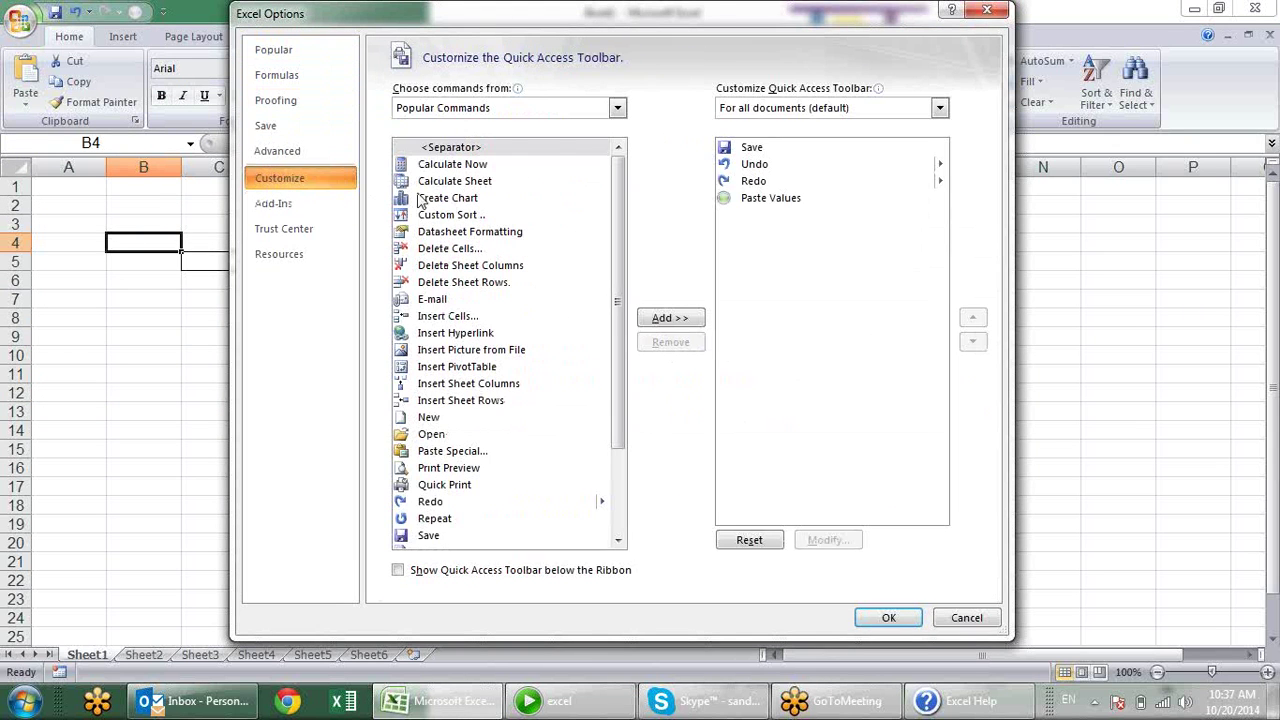
{"action": "left_click", "coordinate": [298, 205]}
{"action": "left_click", "coordinate": [302, 230]}
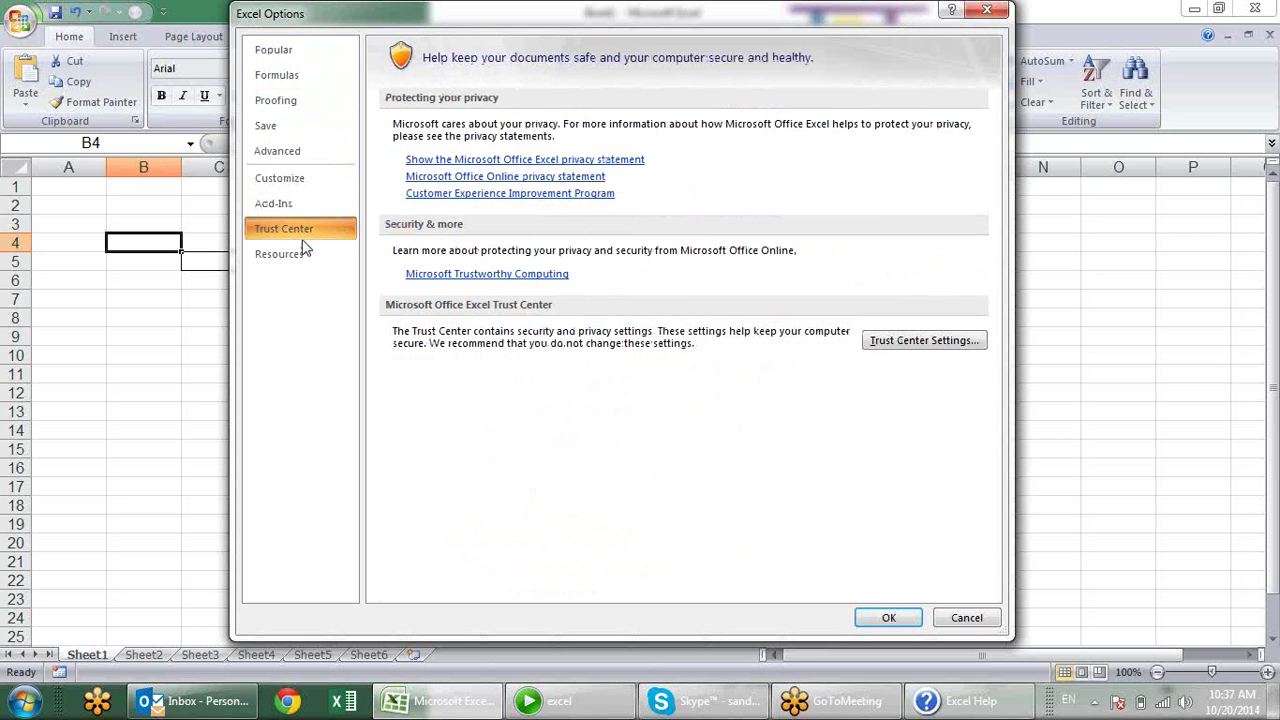
{"action": "left_click", "coordinate": [299, 253]}
{"action": "left_click", "coordinate": [314, 48]}
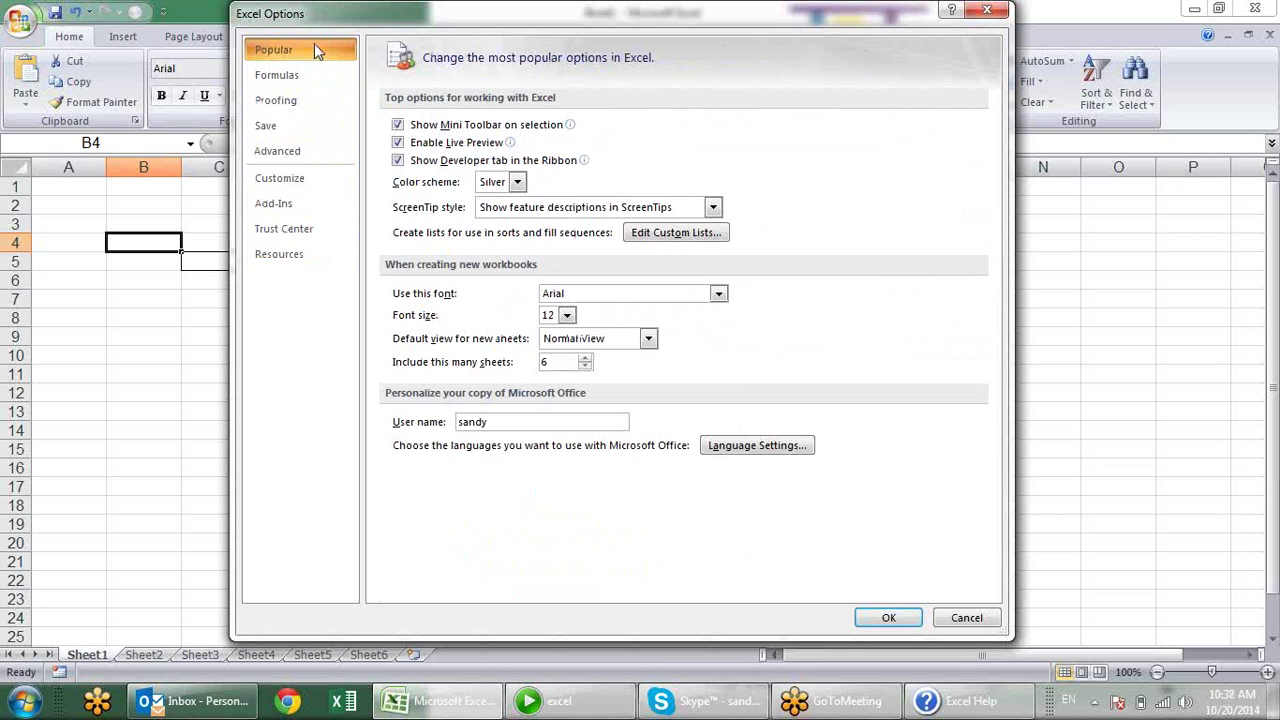
{"action": "left_click", "coordinate": [987, 10]}
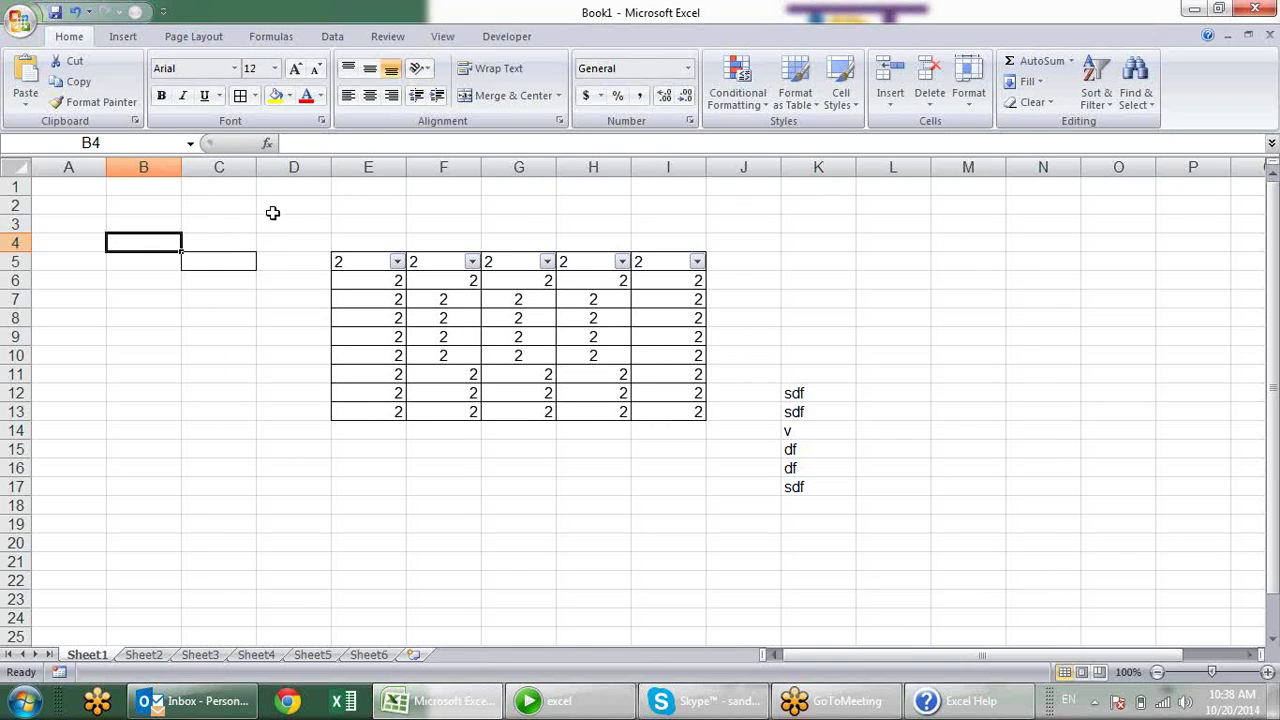
Type test text in C3, highlight it to see the Mini Toolbar, and cancel the entry.
{"action": "left_click", "coordinate": [235, 221]}
{"action": "type", "text": "sdfsdfssdf"}
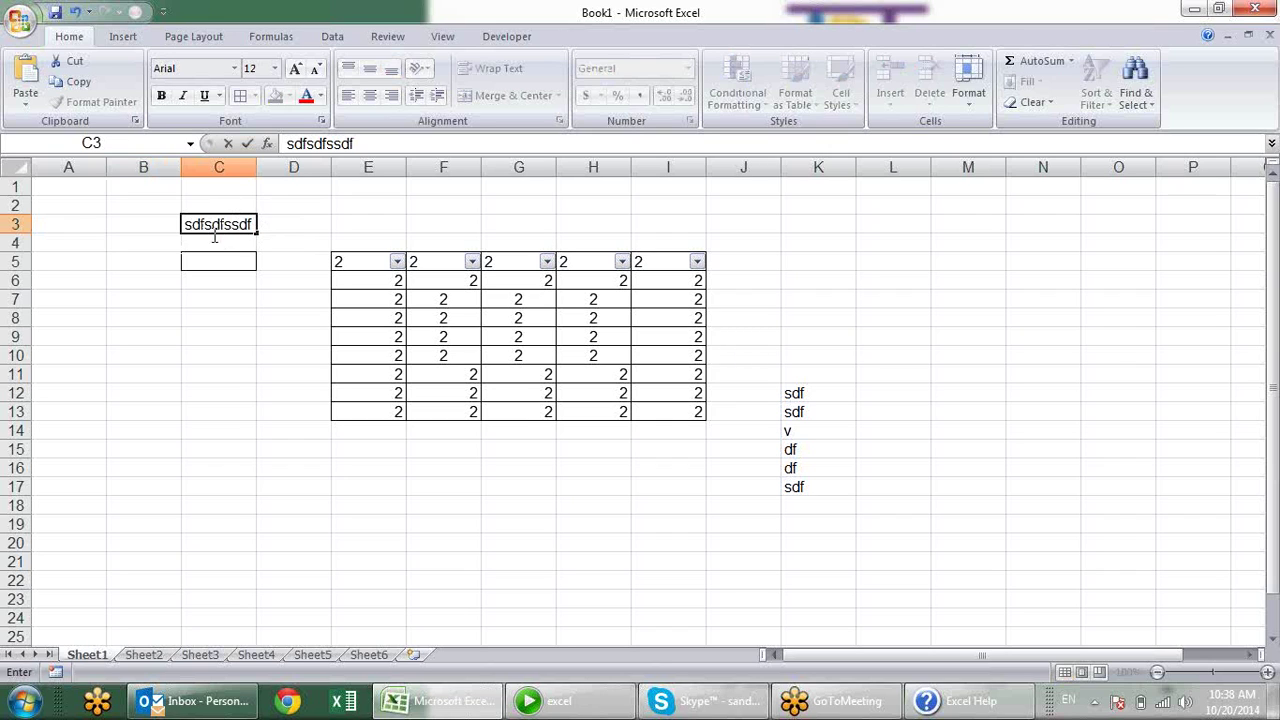
{"action": "left_click_drag", "start_coordinate": [252, 224], "coordinate": [185, 224]}
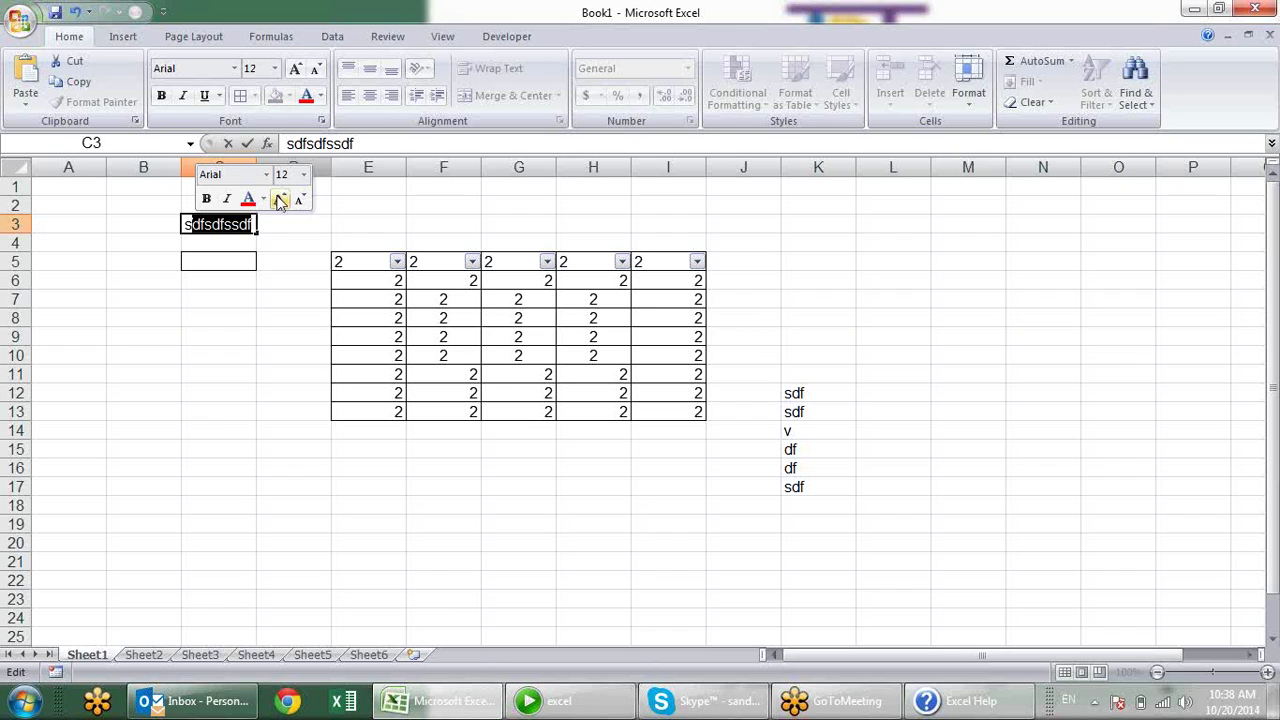
{"action": "key", "text": "Escape"}
{"action": "type", "text": "sdfds"}
{"action": "left_click_drag", "start_coordinate": [220, 225], "coordinate": [201, 225]}
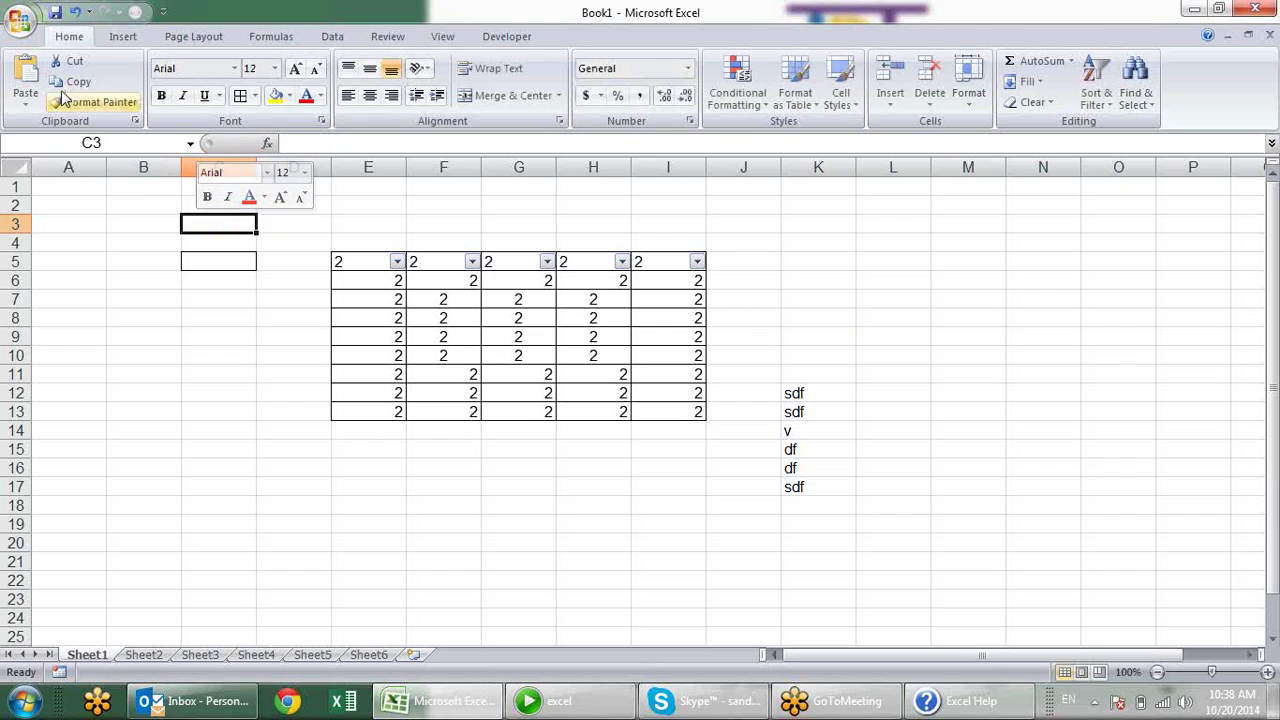
{"action": "key", "text": "Escape"}
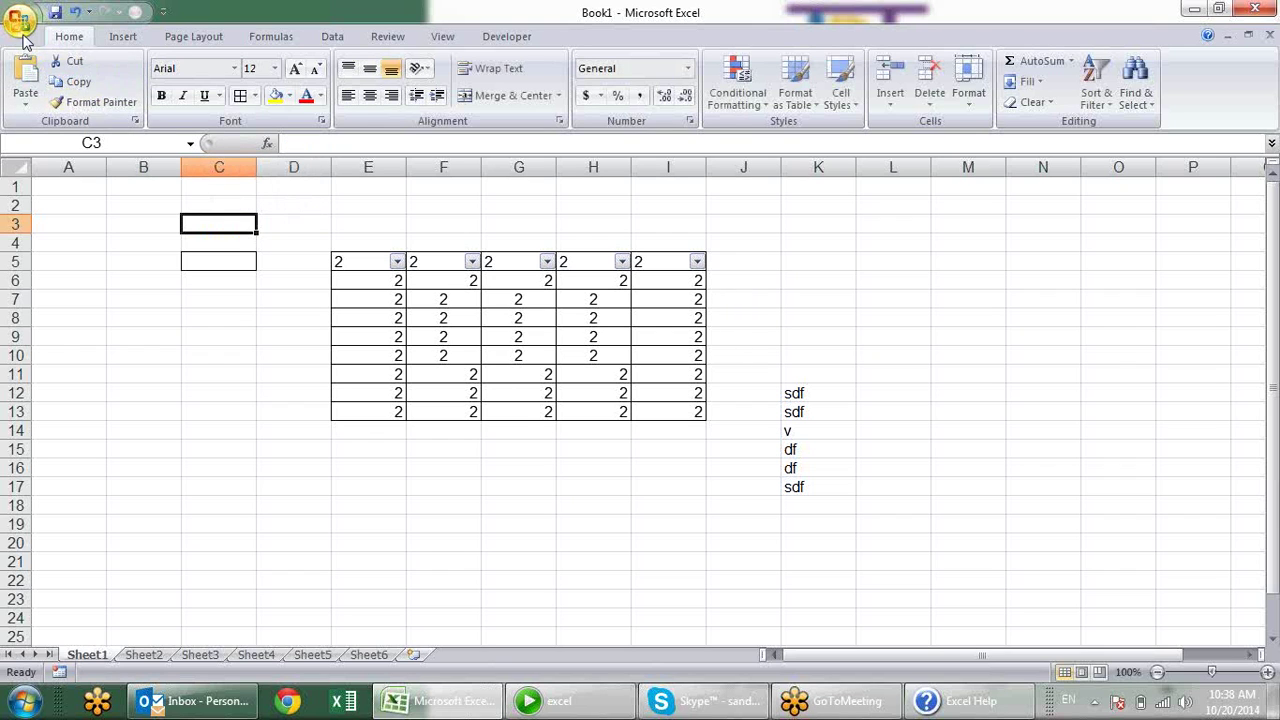
Turn off Show Mini Toolbar on selection in Excel Options and apply.
{"action": "left_click", "coordinate": [22, 30]}
{"action": "left_click", "coordinate": [289, 427]}
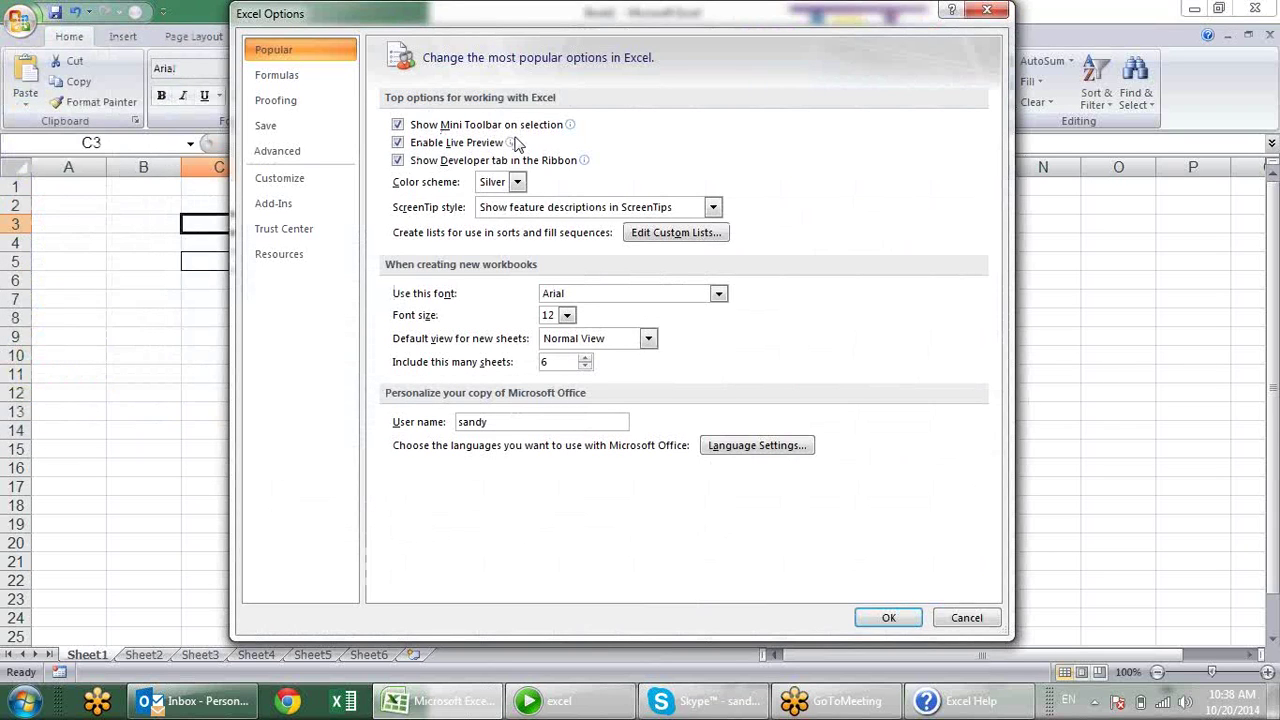
{"action": "left_click", "coordinate": [420, 125]}
{"action": "left_click", "coordinate": [886, 618]}
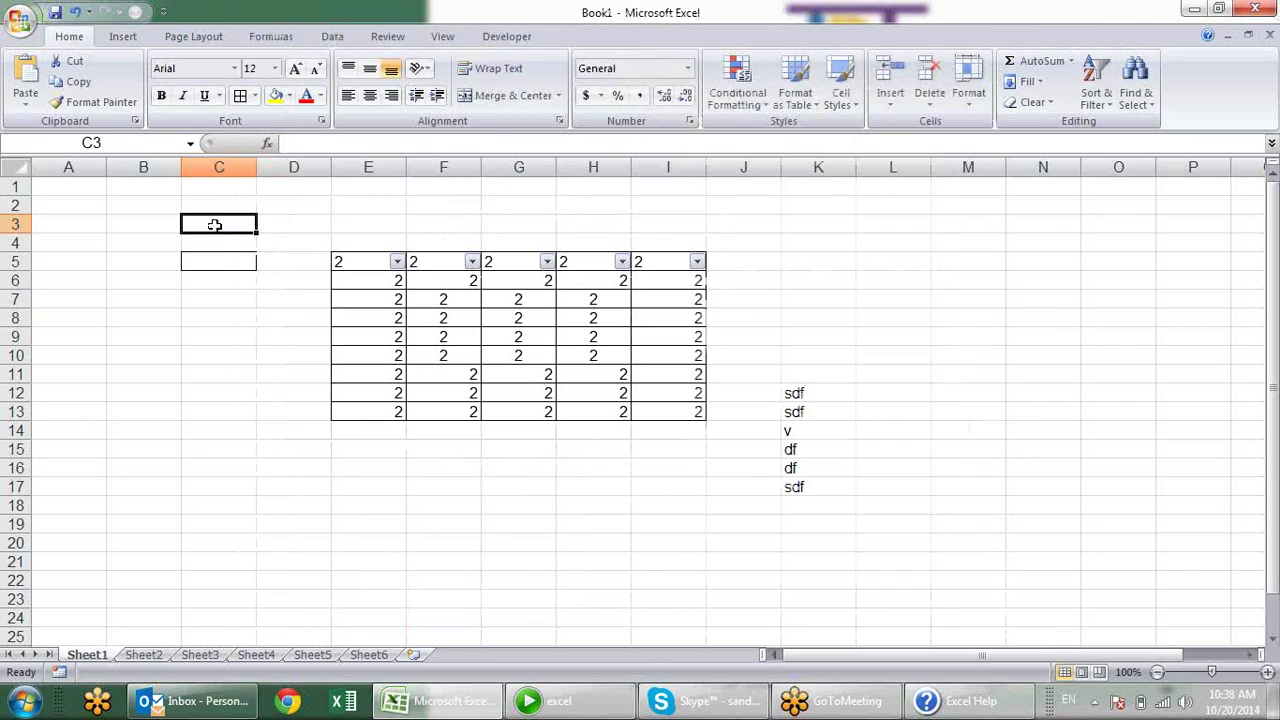
Retest selecting text in C3, discard it, then re-enable Show Mini Toolbar on selection.
{"action": "type", "text": "sdfsdf"}
{"action": "left_click_drag", "start_coordinate": [233, 226], "coordinate": [185, 224]}
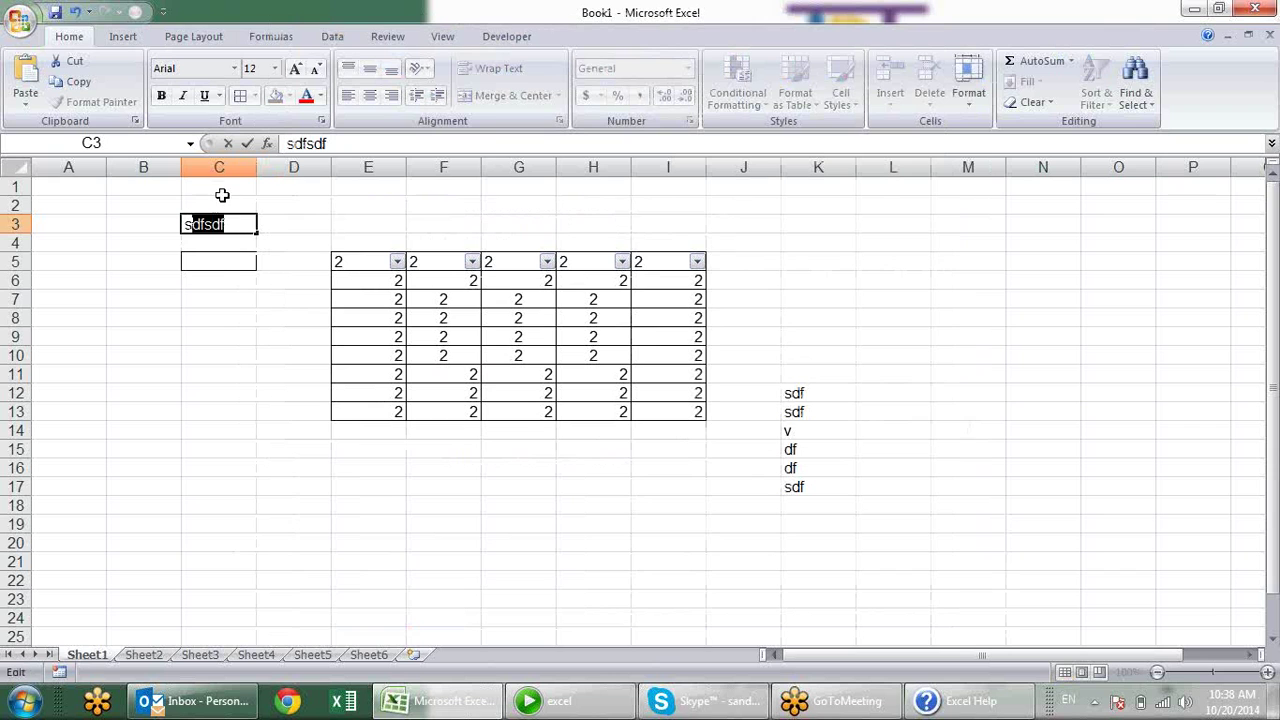
{"action": "key", "text": "Escape"}
{"action": "left_click", "coordinate": [20, 22]}
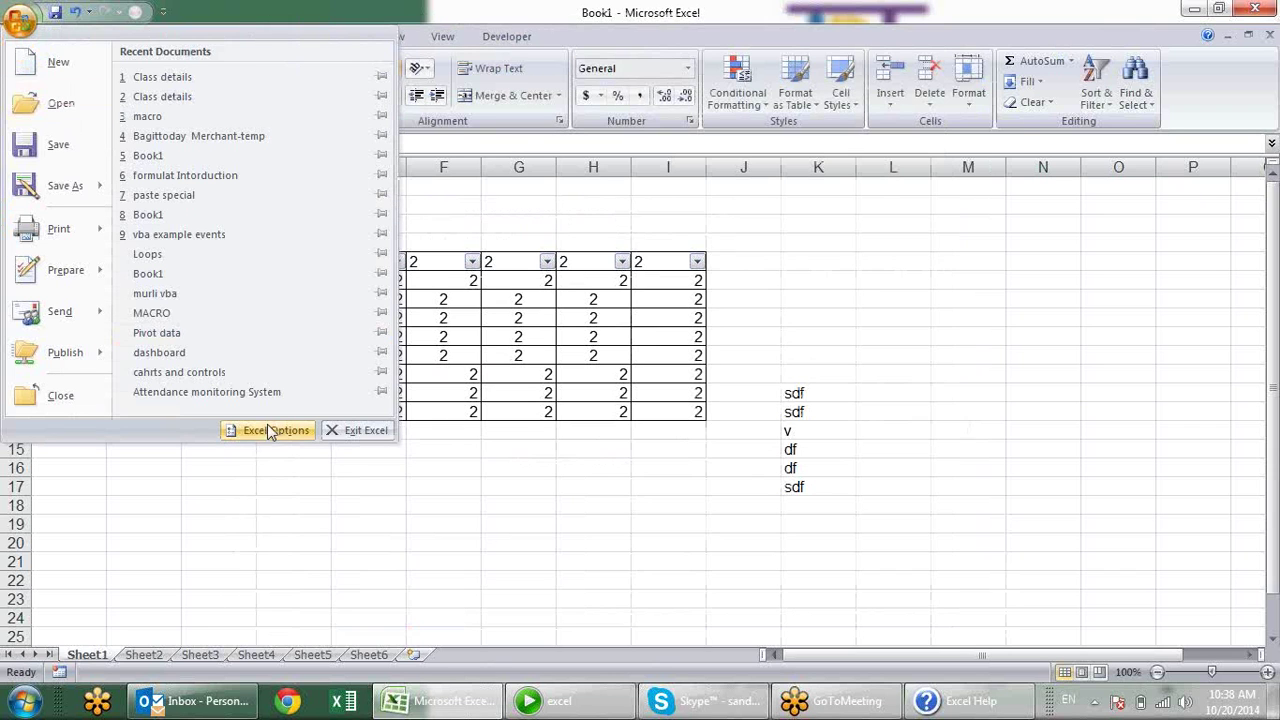
{"action": "left_click", "coordinate": [270, 424]}
{"action": "left_click", "coordinate": [416, 126]}
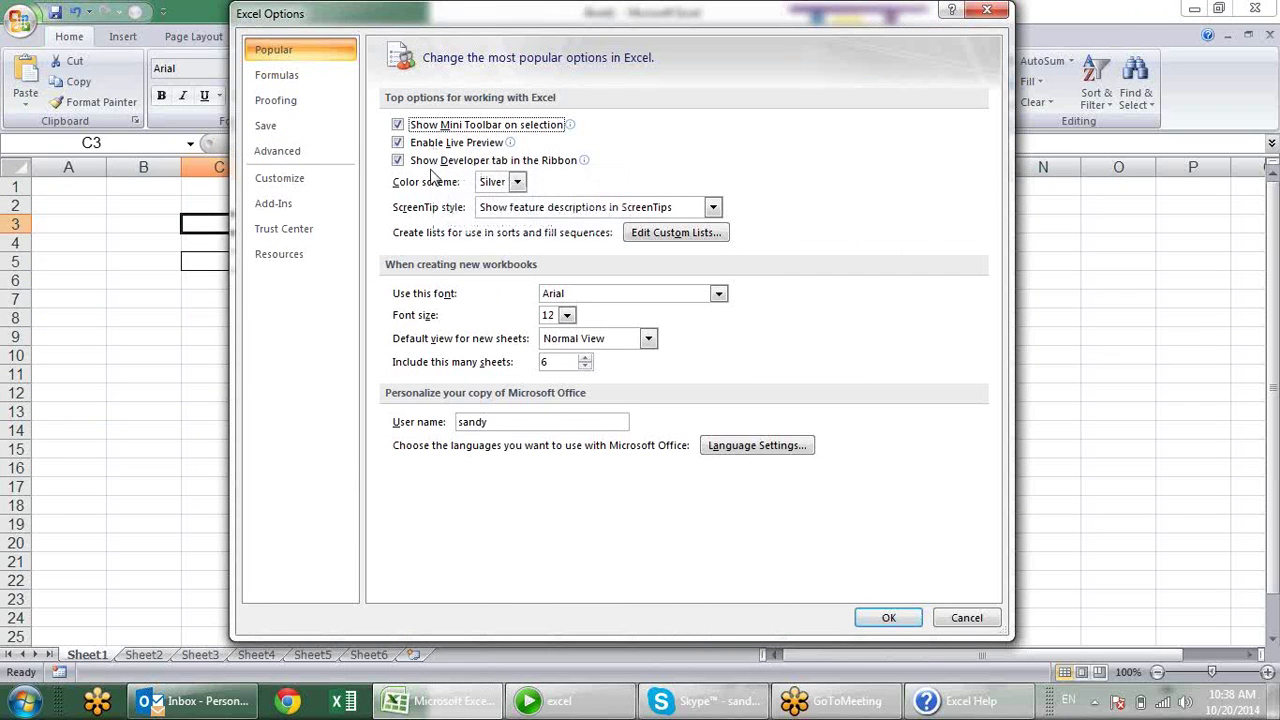
{"action": "left_click", "coordinate": [889, 618]}
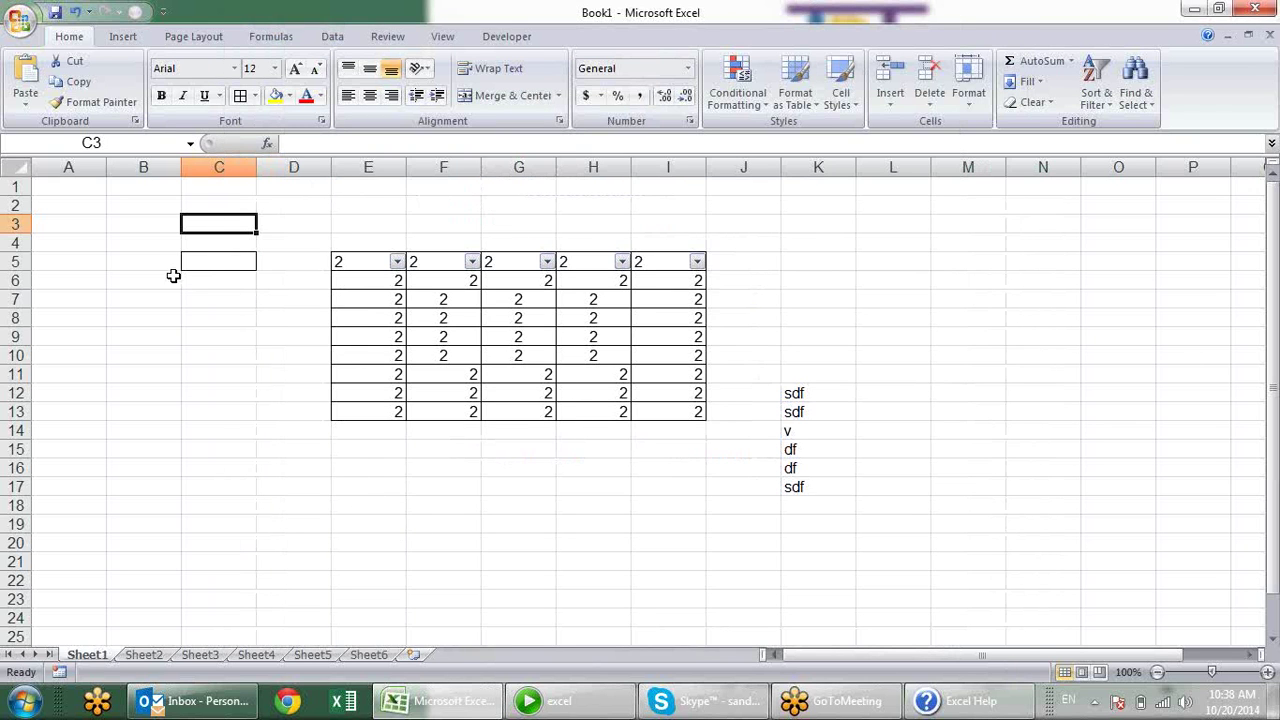
{"action": "left_click_drag", "start_coordinate": [118, 226], "coordinate": [258, 348]}
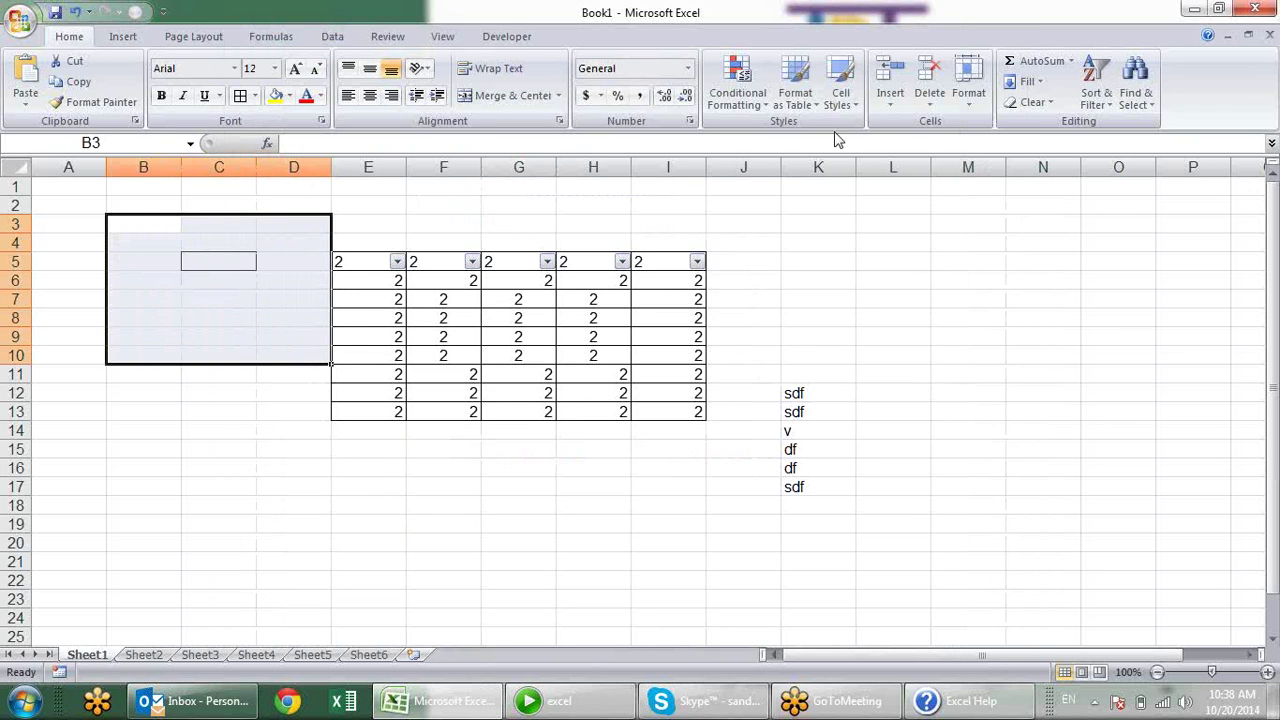
{"action": "left_click", "coordinate": [849, 87]}
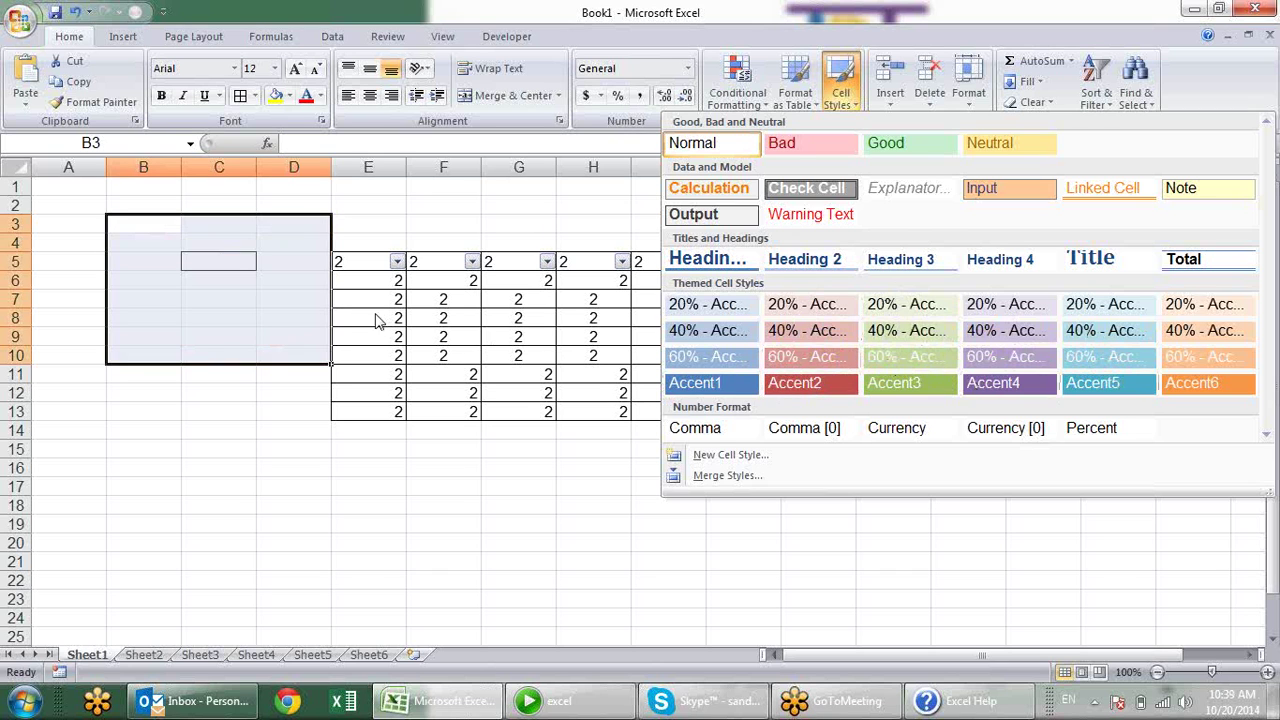
{"action": "left_click", "coordinate": [400, 202]}
{"action": "left_click", "coordinate": [20, 22]}
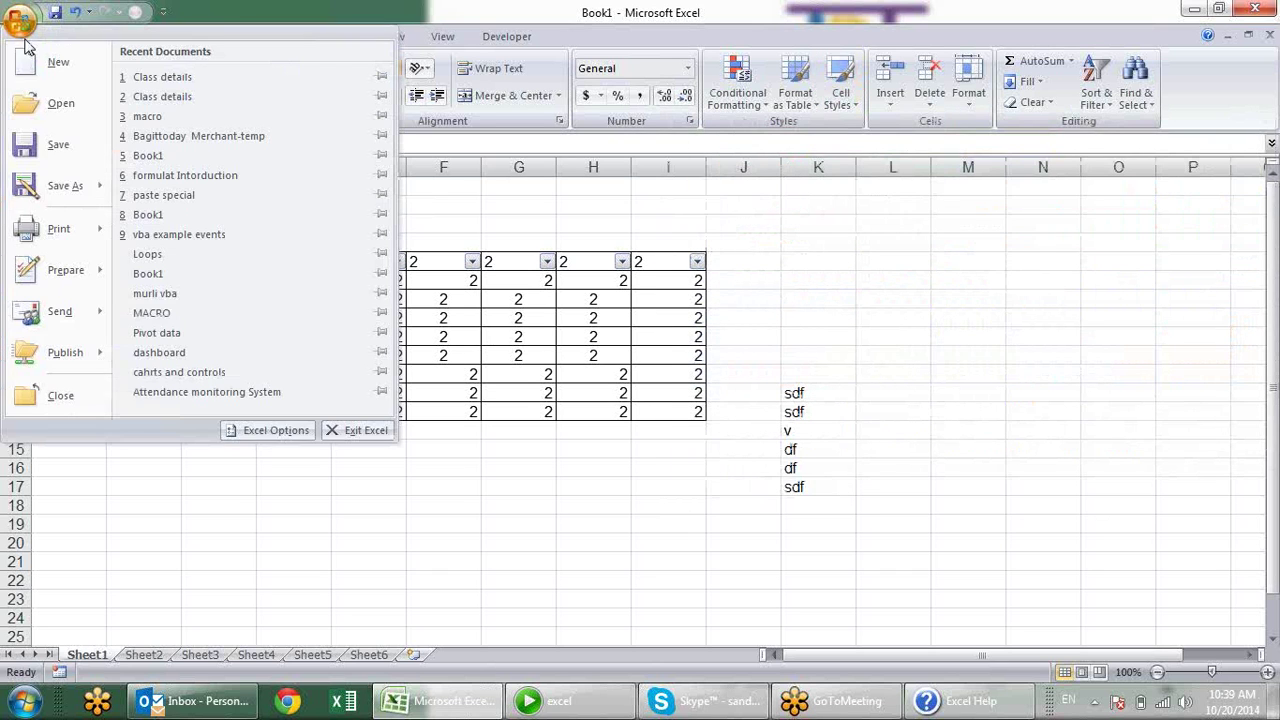
{"action": "left_click", "coordinate": [312, 438]}
{"action": "left_click", "coordinate": [422, 143]}
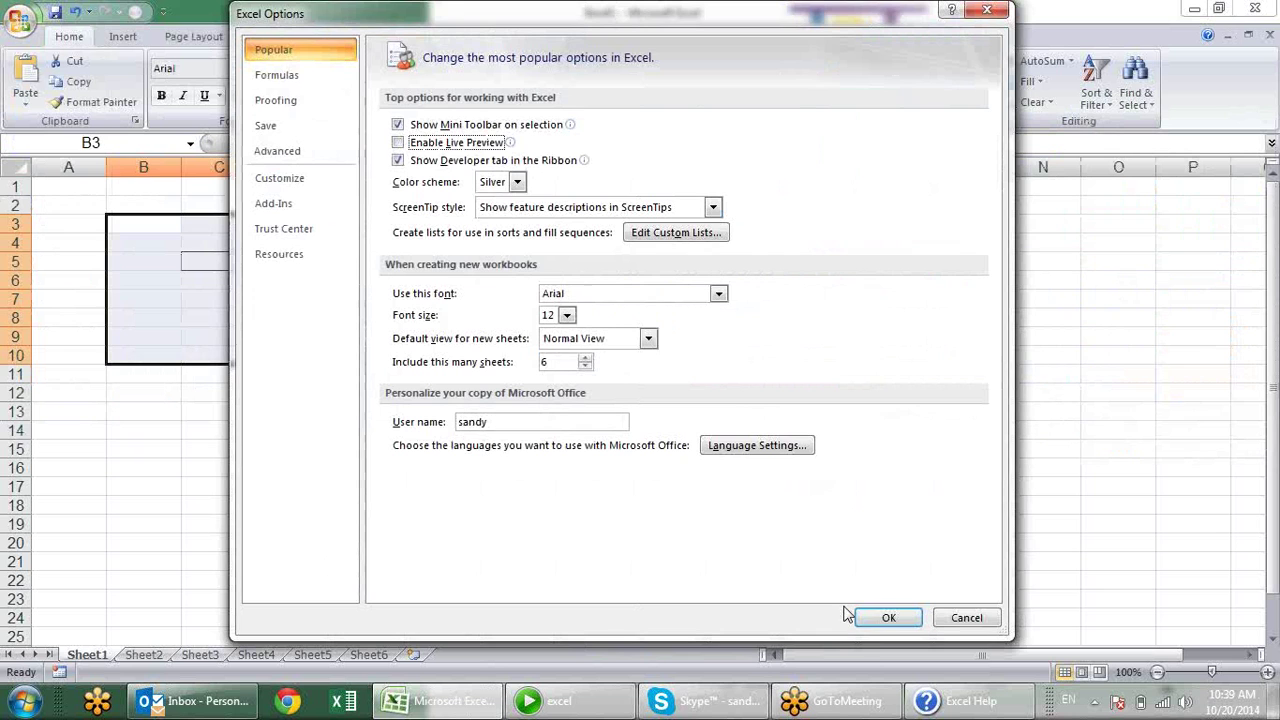
{"action": "left_click", "coordinate": [889, 617]}
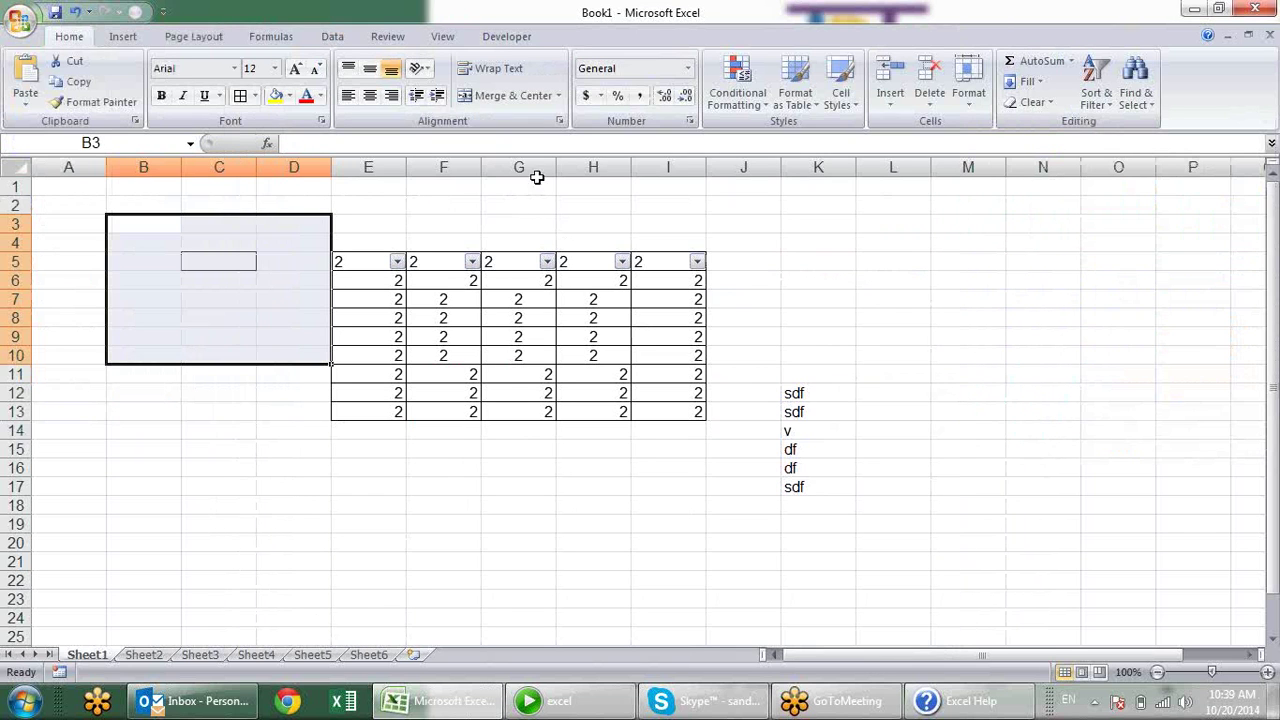
{"action": "left_click", "coordinate": [809, 87]}
{"action": "left_click", "coordinate": [840, 92]}
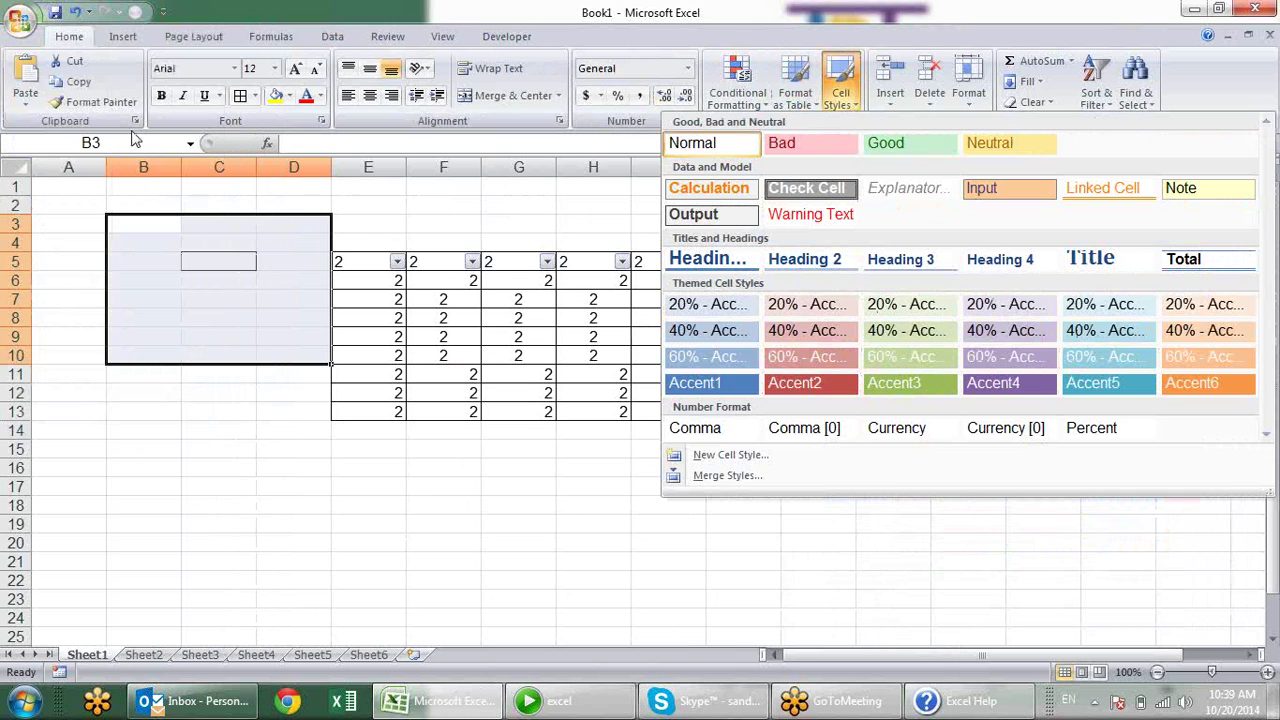
{"action": "left_click", "coordinate": [22, 20]}
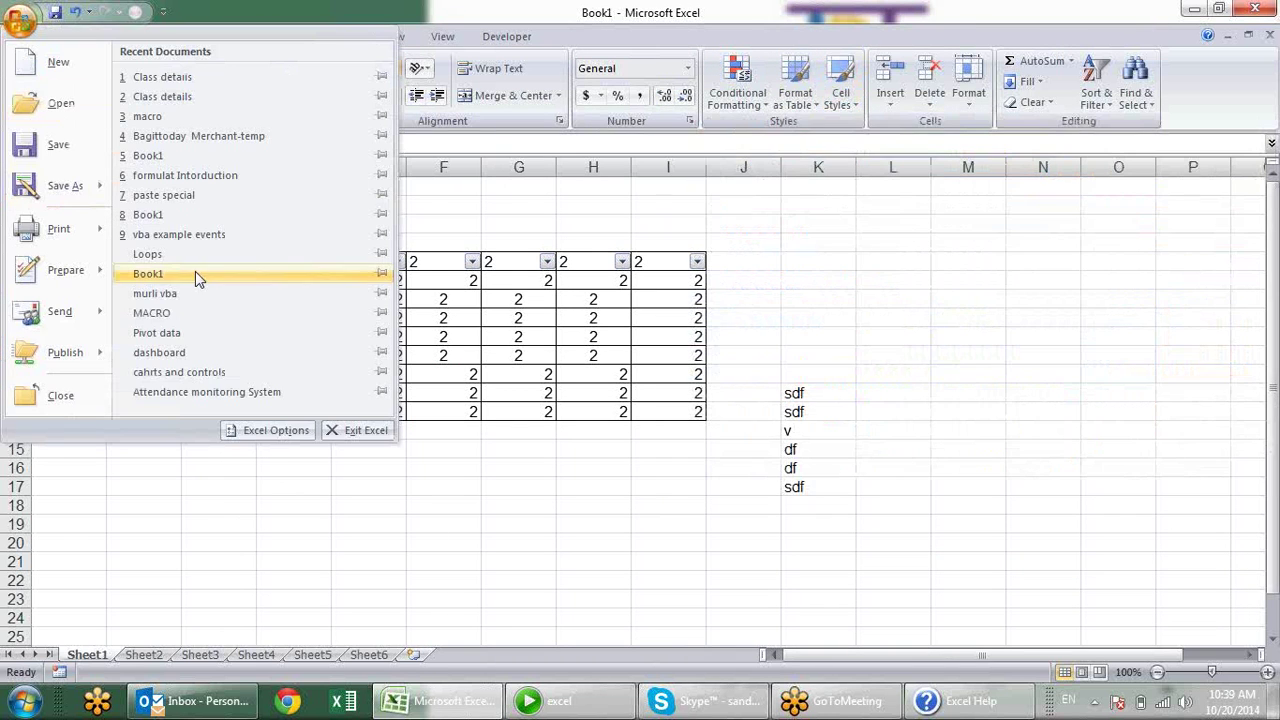
{"action": "left_click", "coordinate": [262, 428]}
{"action": "left_click", "coordinate": [480, 145]}
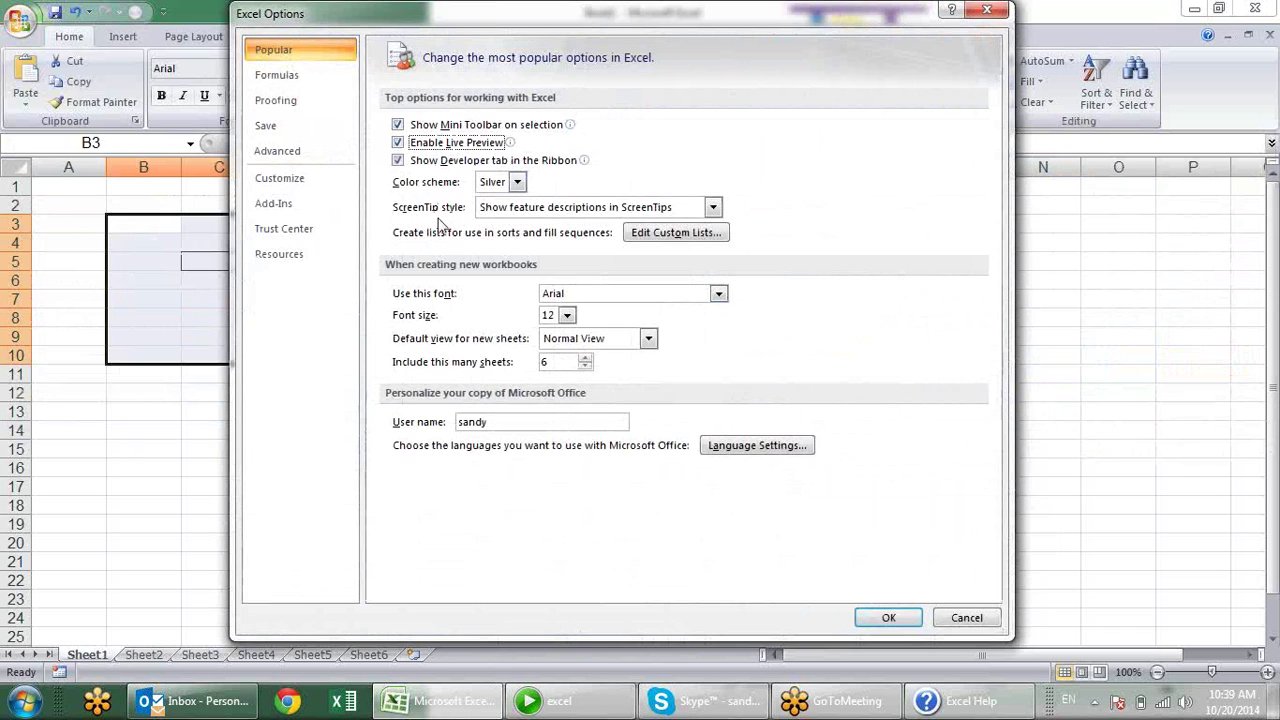
{"action": "left_click", "coordinate": [888, 620]}
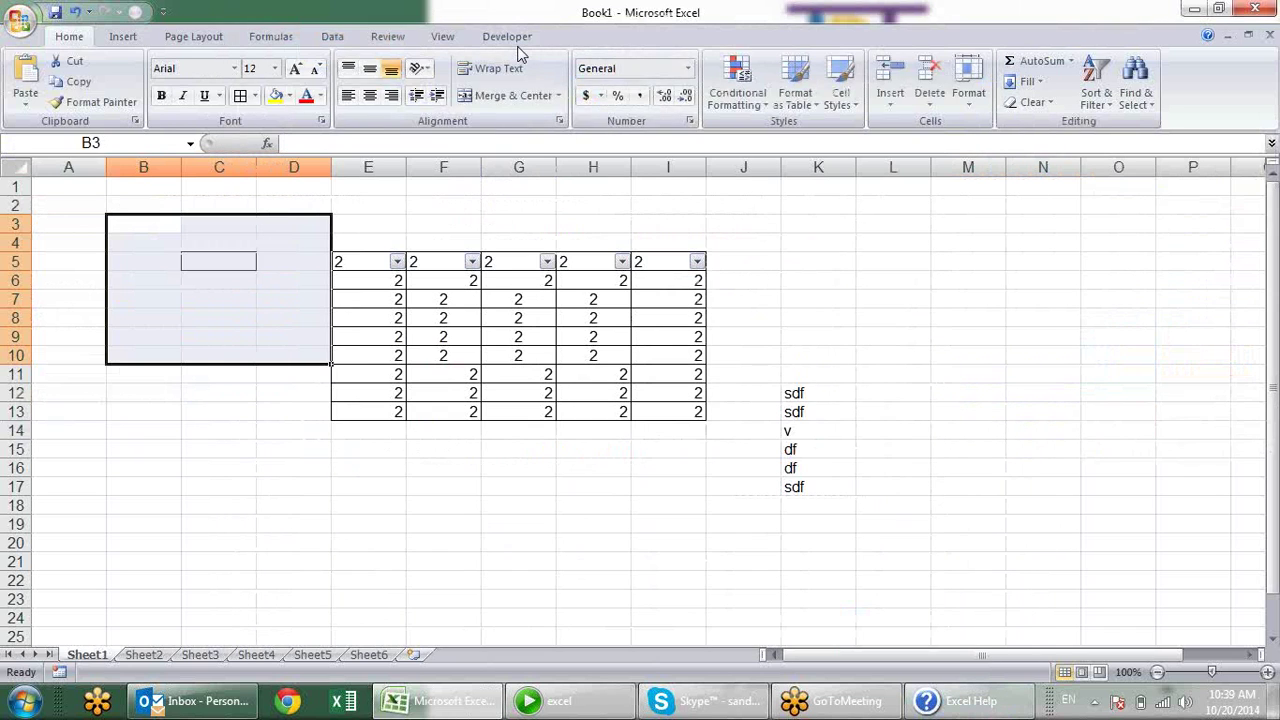
Show the Developer tab, then set the Excel Options colour scheme to Black and apply it.
{"action": "left_click", "coordinate": [510, 38]}
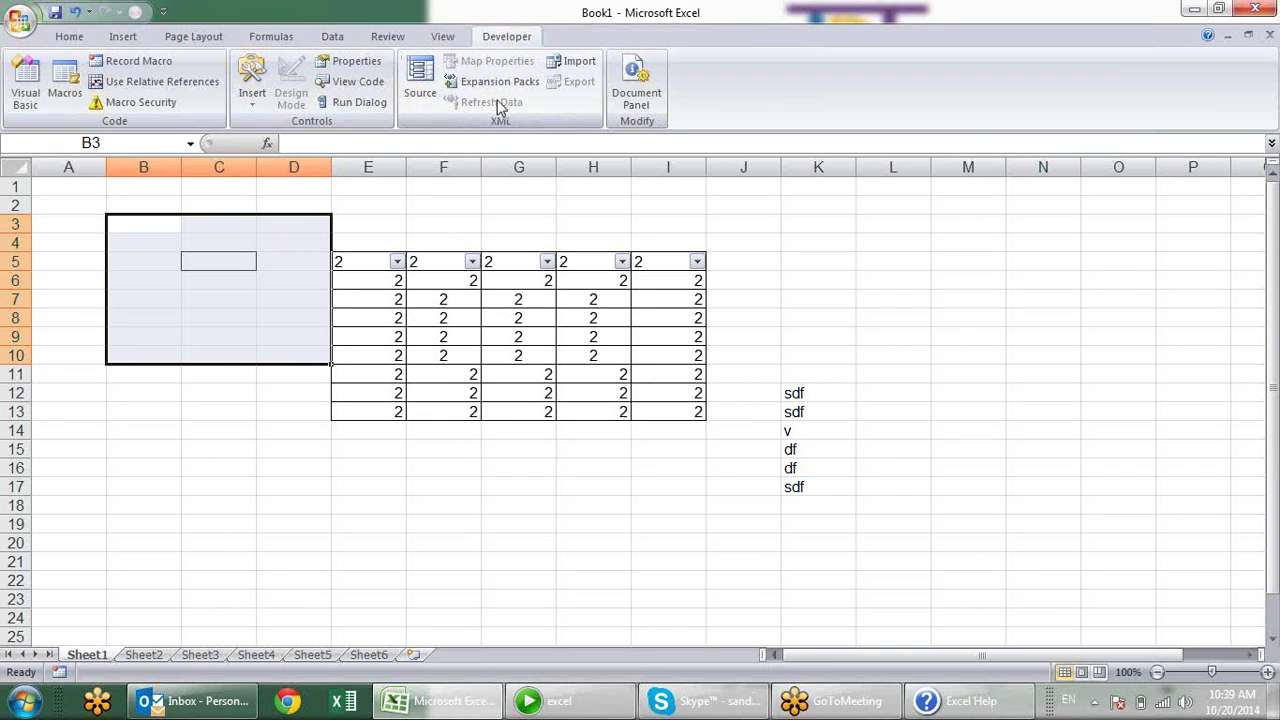
{"action": "left_click", "coordinate": [19, 30]}
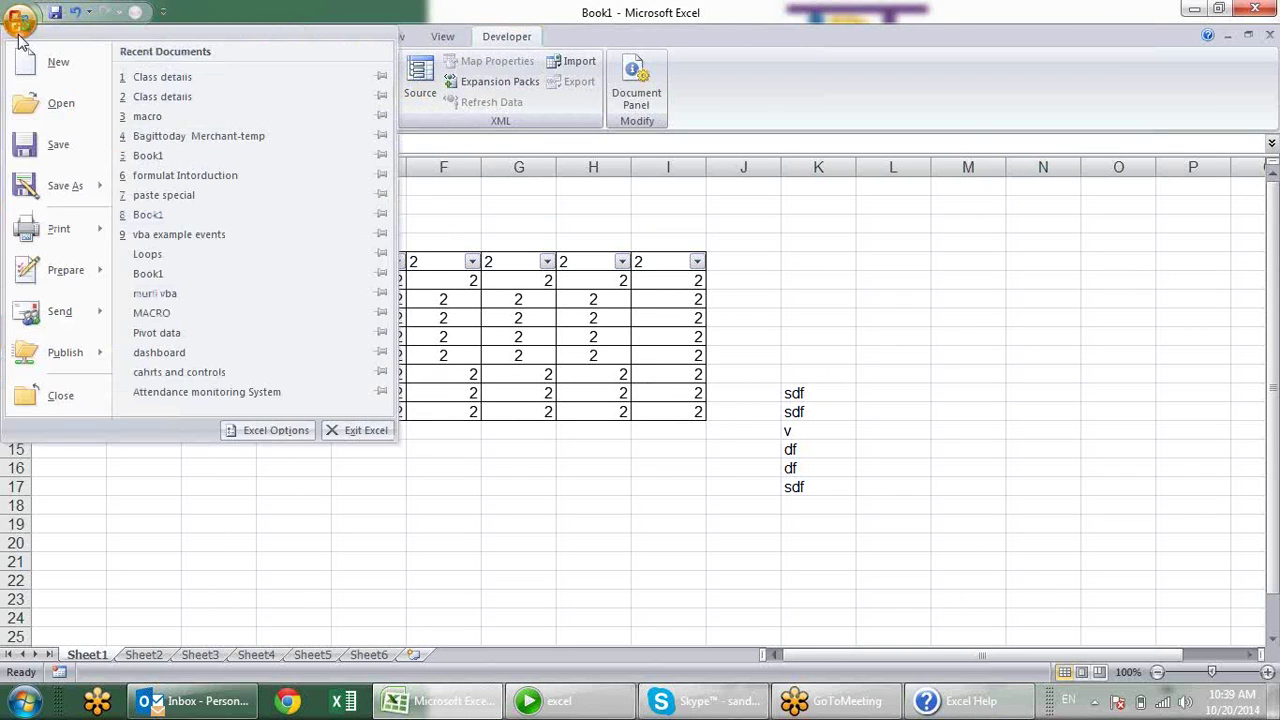
{"action": "left_click", "coordinate": [262, 434]}
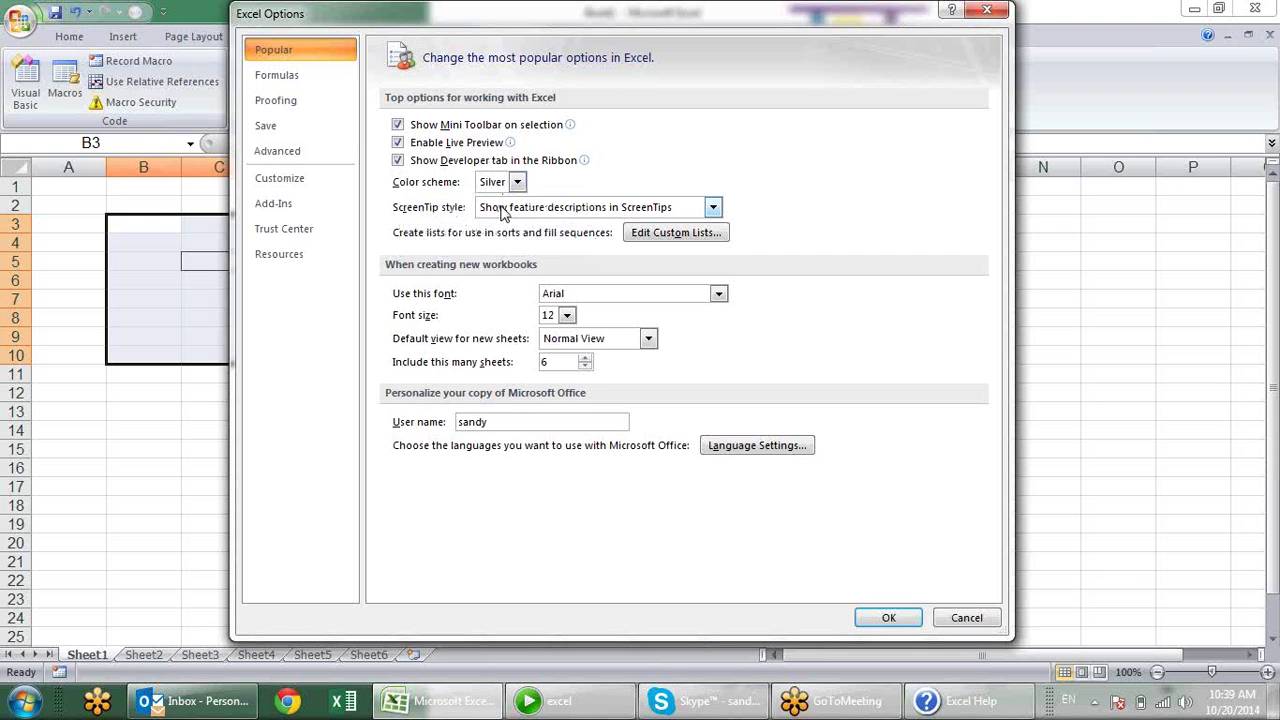
{"action": "left_click_drag", "start_coordinate": [322, 18], "coordinate": [588, 184]}
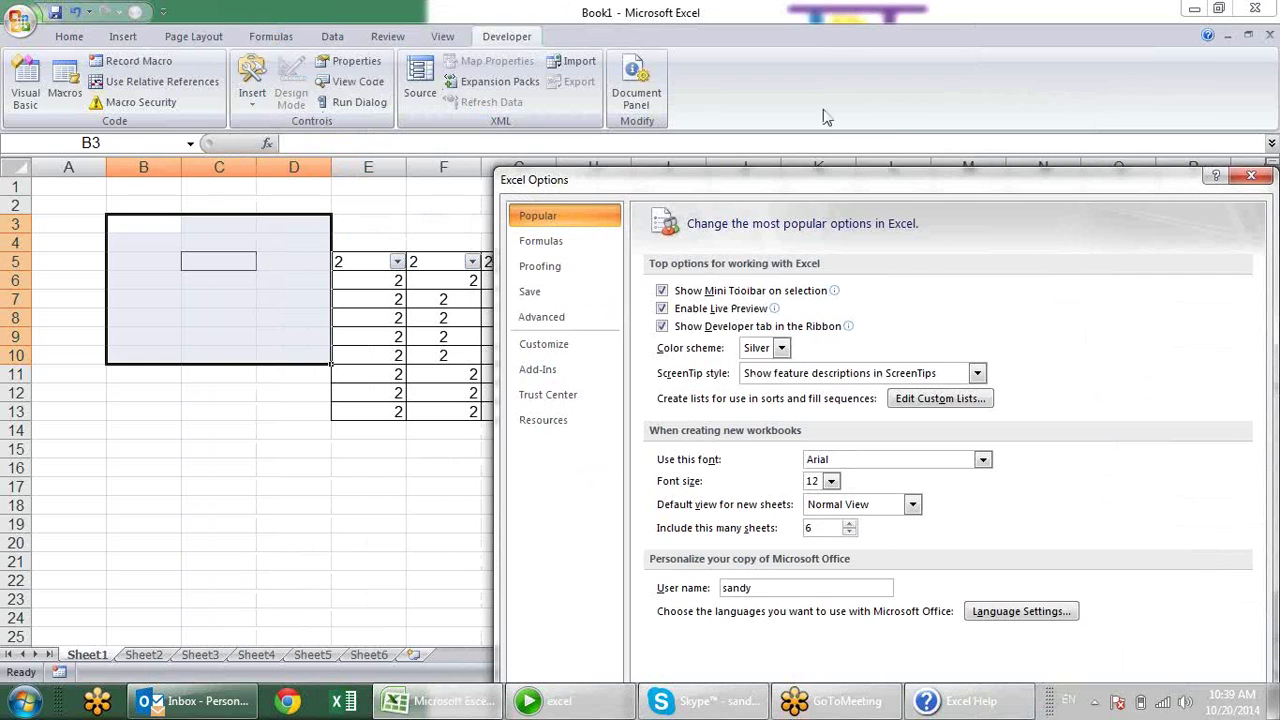
{"action": "left_click_drag", "start_coordinate": [869, 198], "coordinate": [701, 61]}
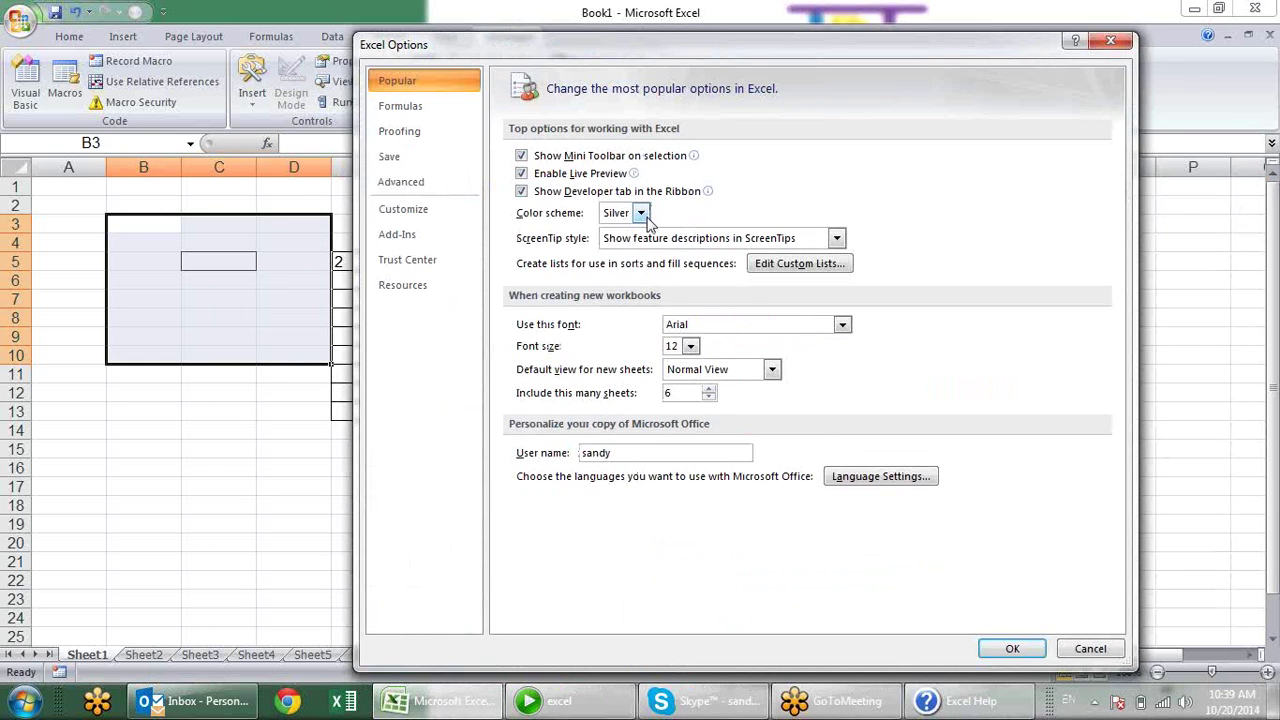
{"action": "left_click", "coordinate": [642, 213]}
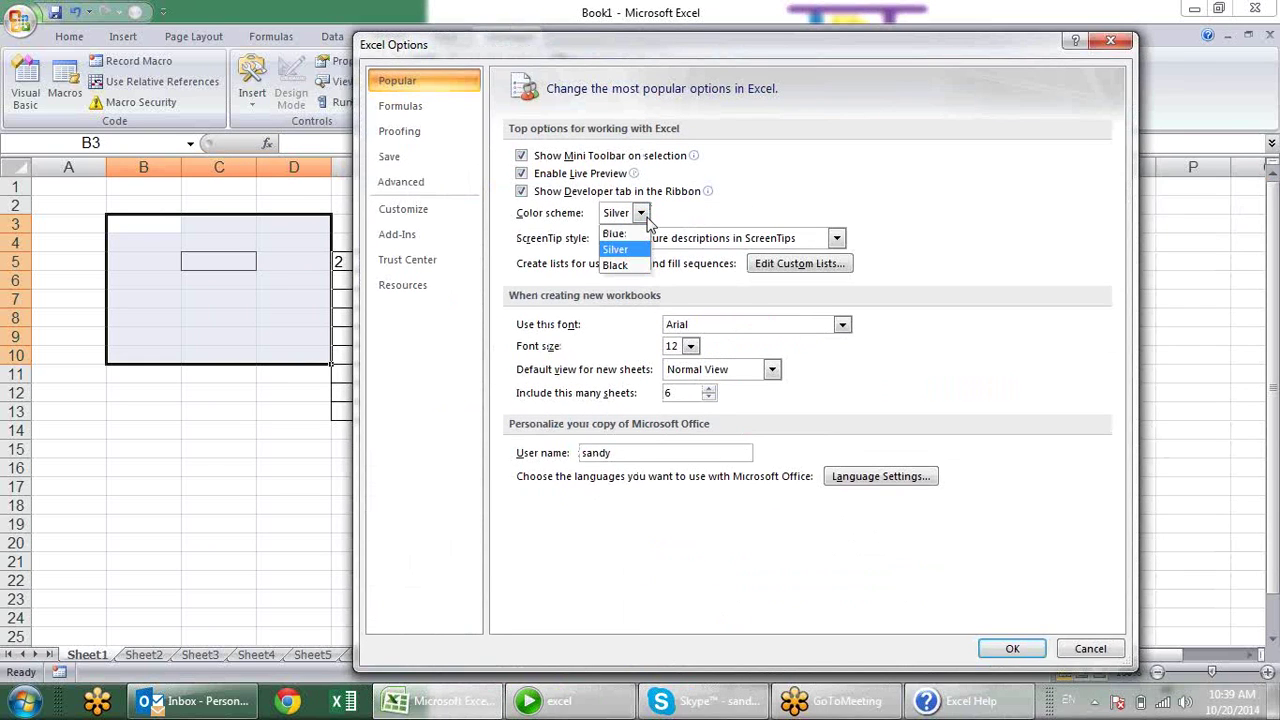
{"action": "left_click", "coordinate": [616, 265]}
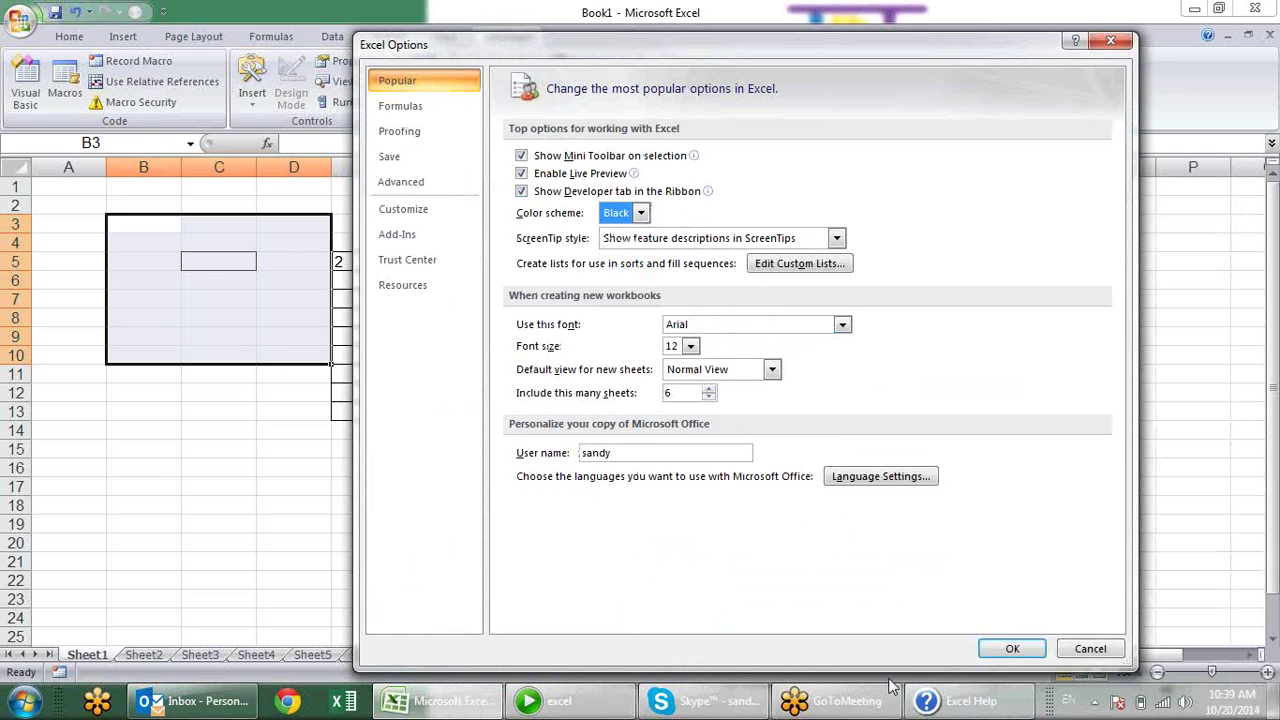
{"action": "left_click", "coordinate": [1012, 648]}
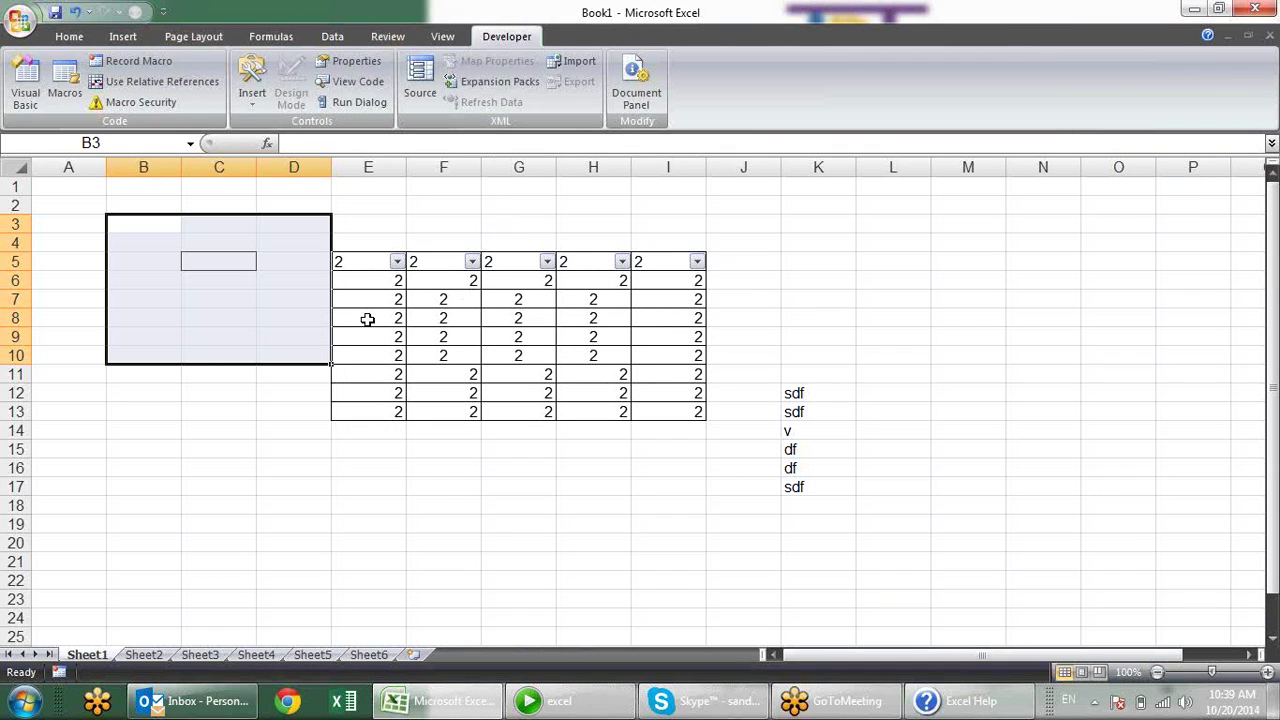
Reopen Excel Options and expand the ScreenTip style dropdown.
{"action": "left_click", "coordinate": [20, 20]}
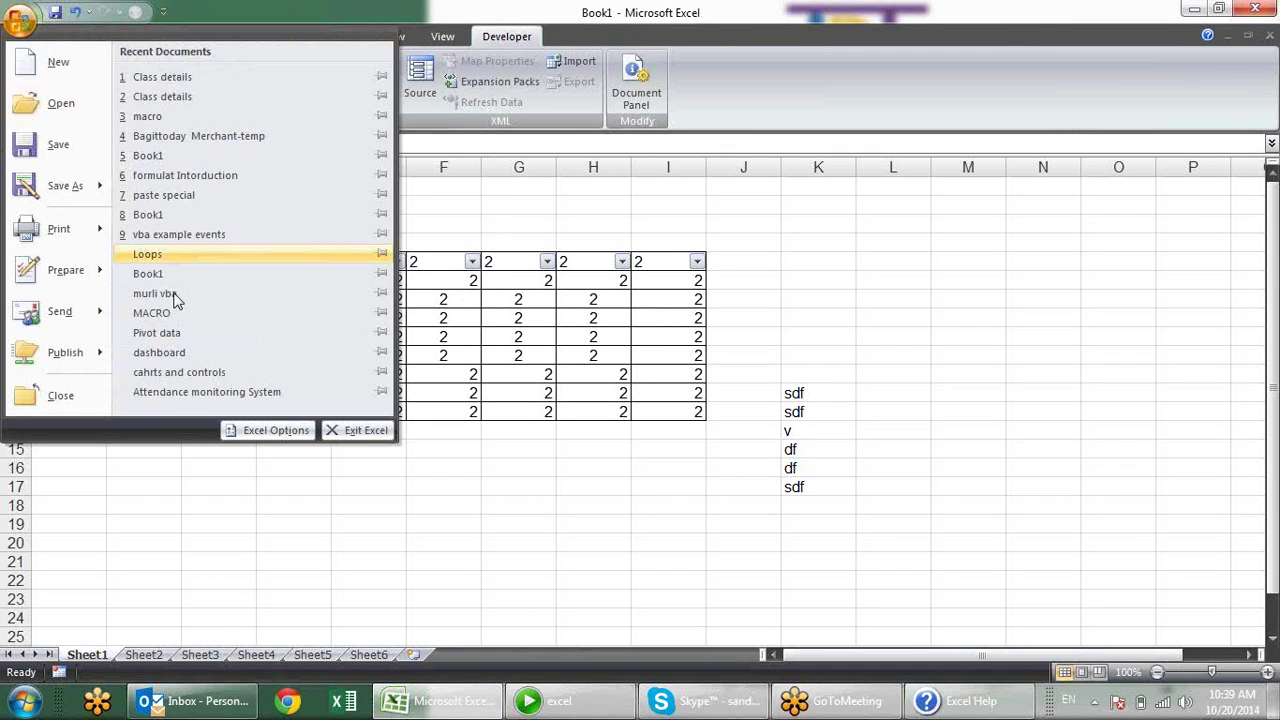
{"action": "left_click", "coordinate": [252, 428]}
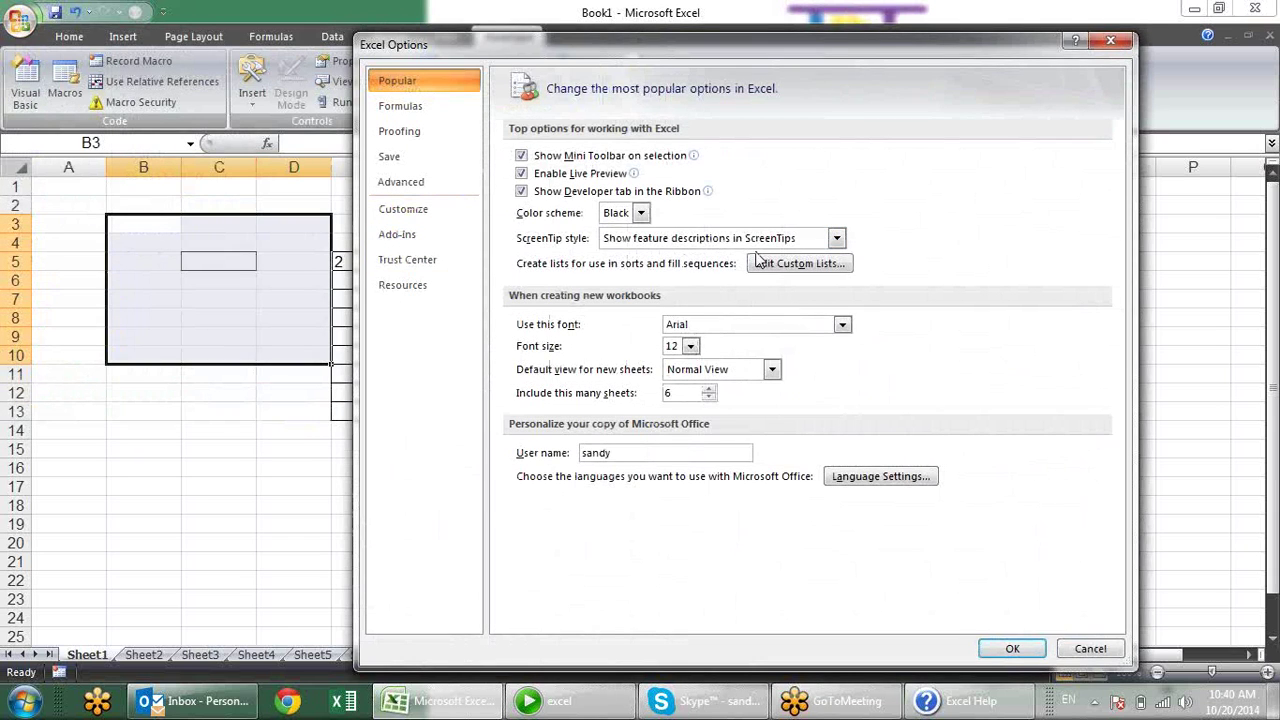
{"action": "left_click", "coordinate": [662, 240]}
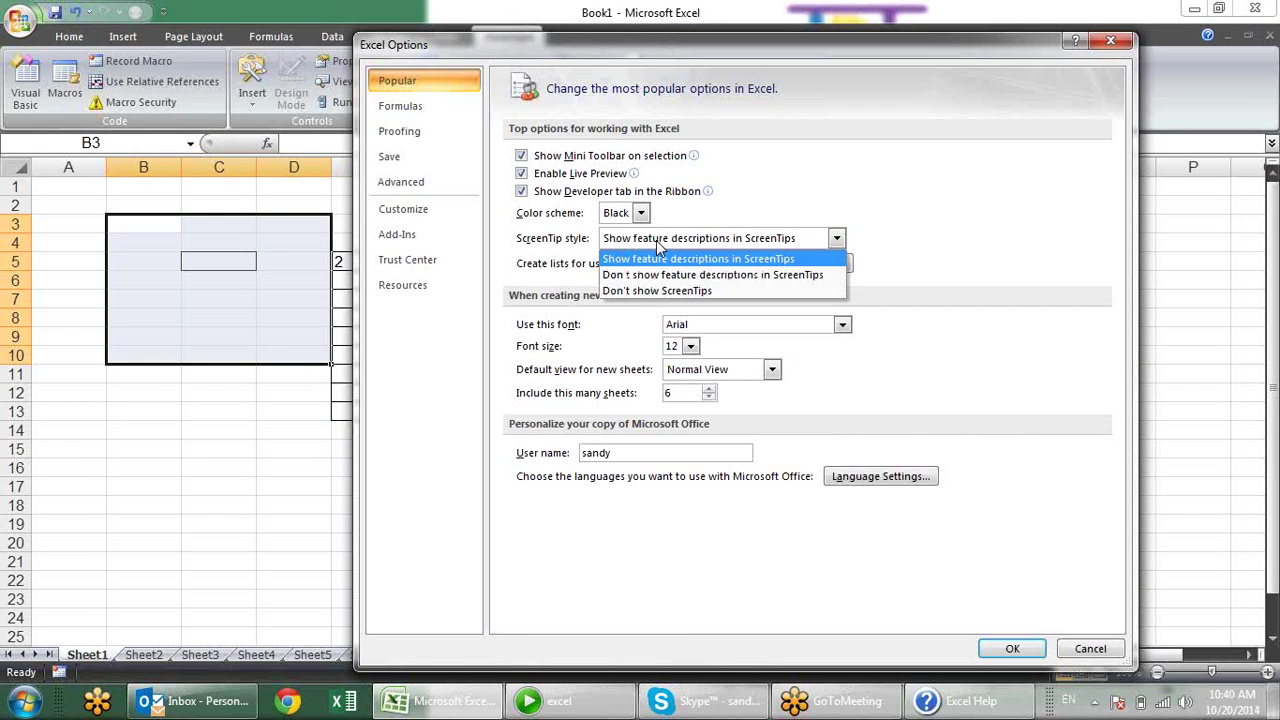
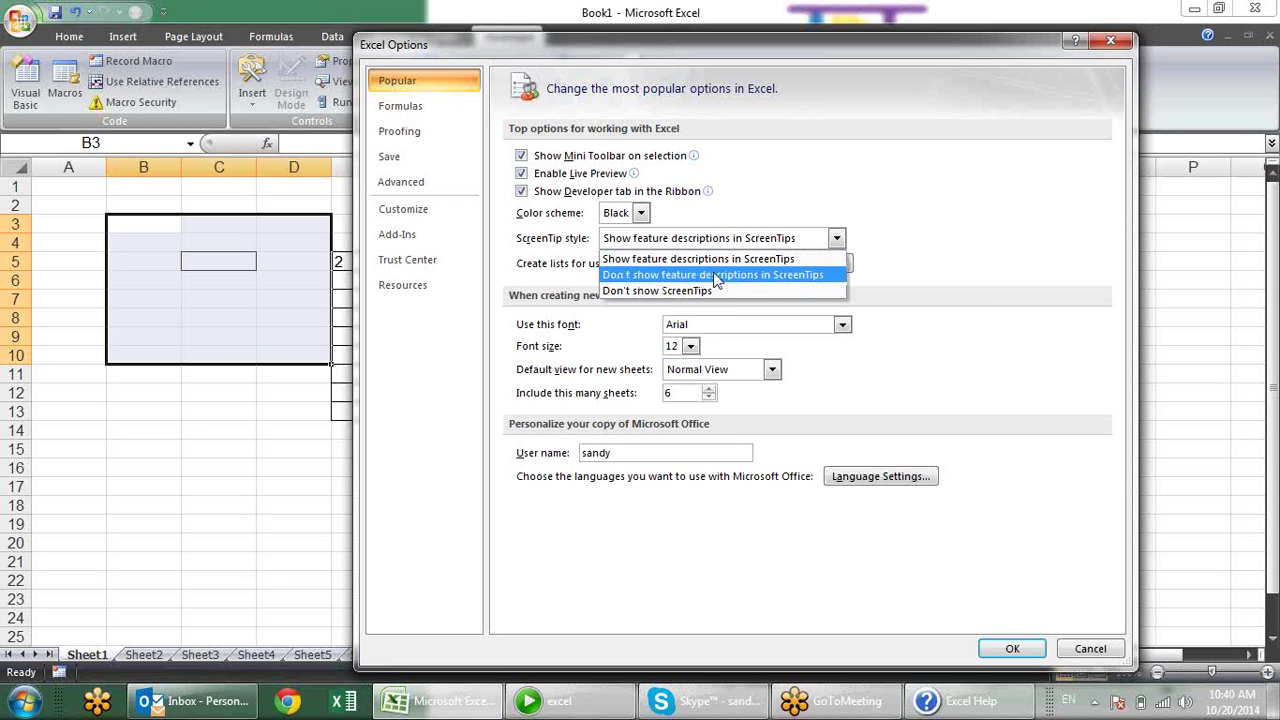
Leave ScreenTip style set to 'Show feature descriptions in ScreenTips'.
{"action": "left_click", "coordinate": [924, 271]}
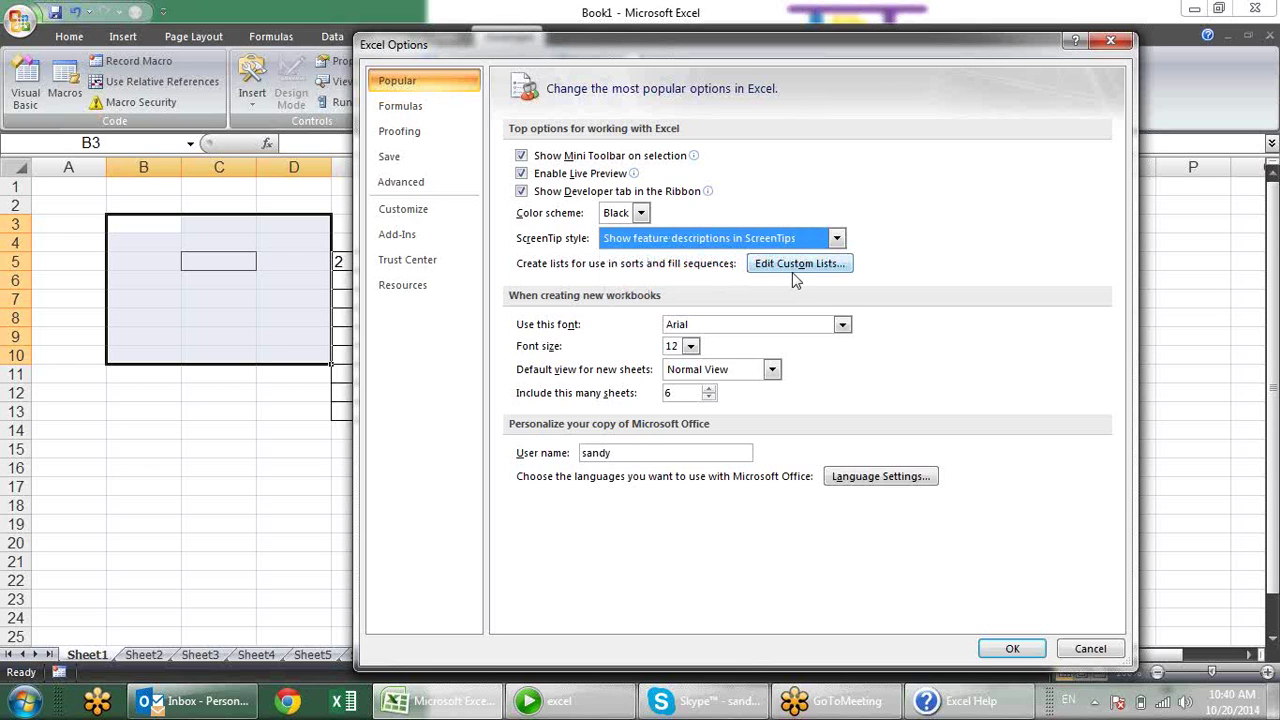
Close Excel Options, enter 'sandeep' in K3 and AutoFill the names series down to K16.
{"action": "key", "text": "Return"}
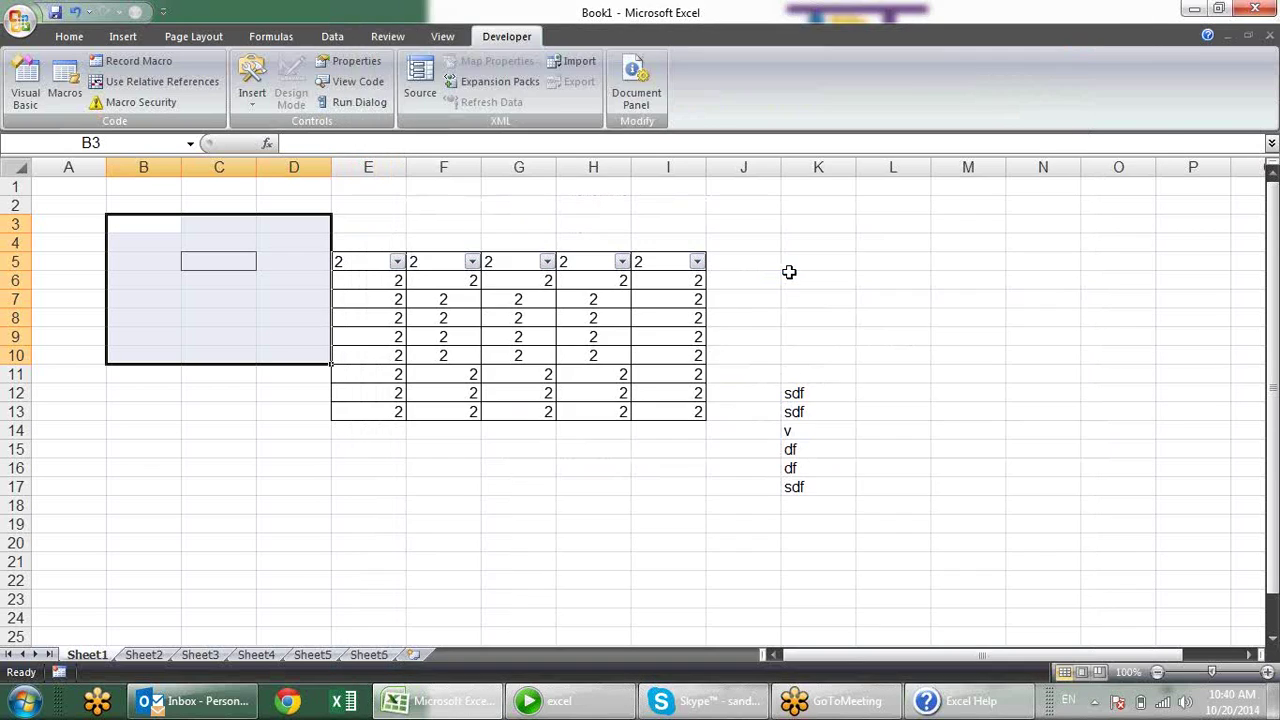
{"action": "left_click", "coordinate": [848, 221]}
{"action": "type", "text": "sandeep"}
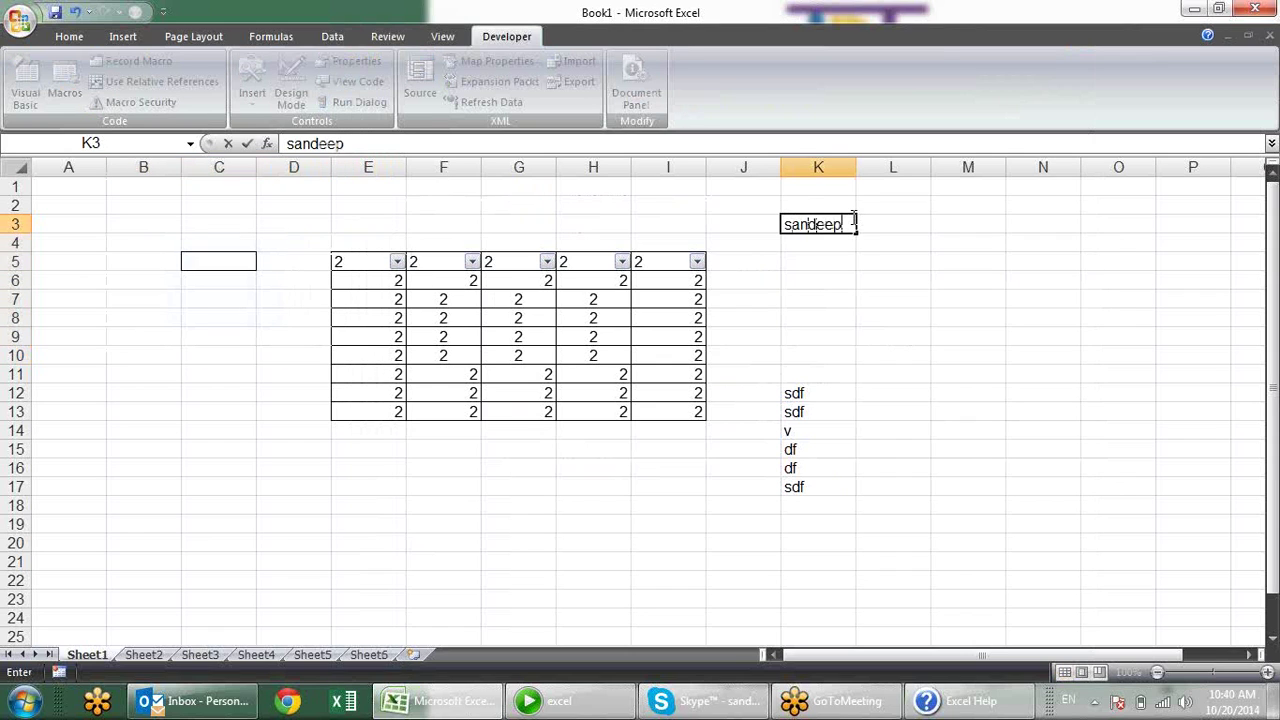
{"action": "key", "text": "Return"}
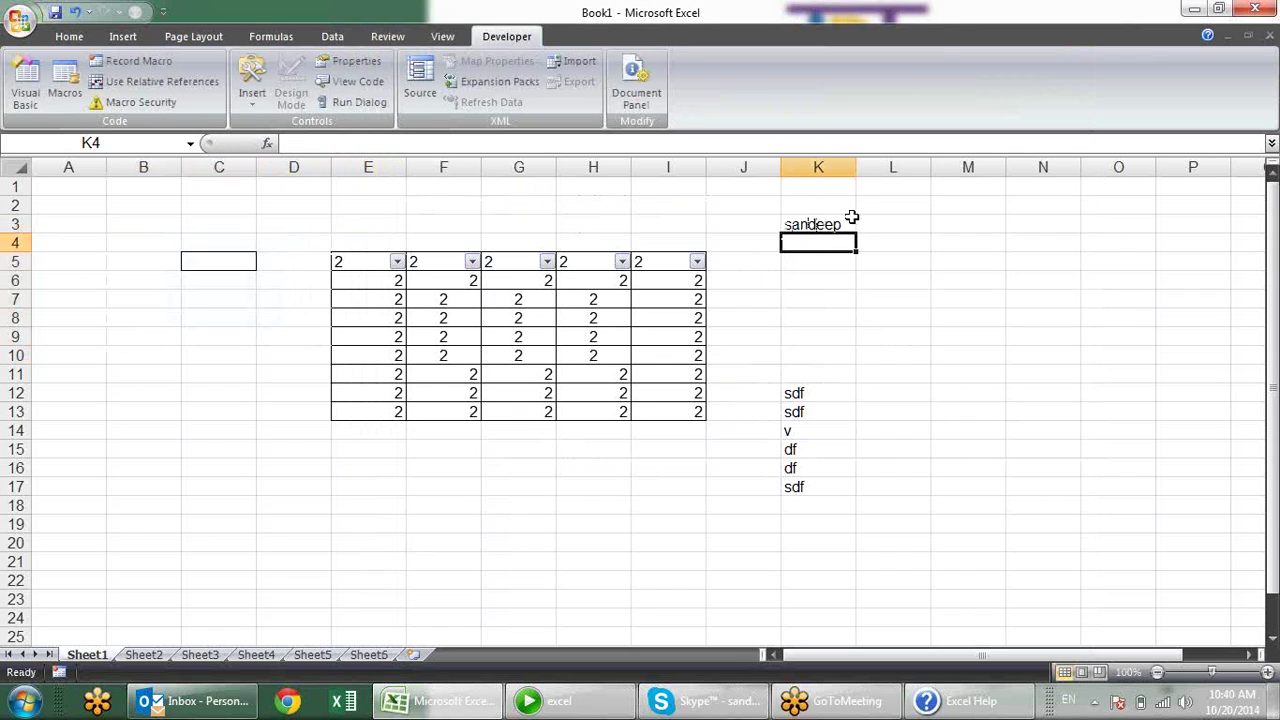
{"action": "left_click", "coordinate": [831, 222]}
{"action": "mouse_move", "coordinate": [856, 233]}
{"action": "left_mouse_down"}
{"action": "mouse_move", "coordinate": [905, 375]}
{"action": "mouse_move", "coordinate": [963, 477]}
{"action": "left_mouse_up"}
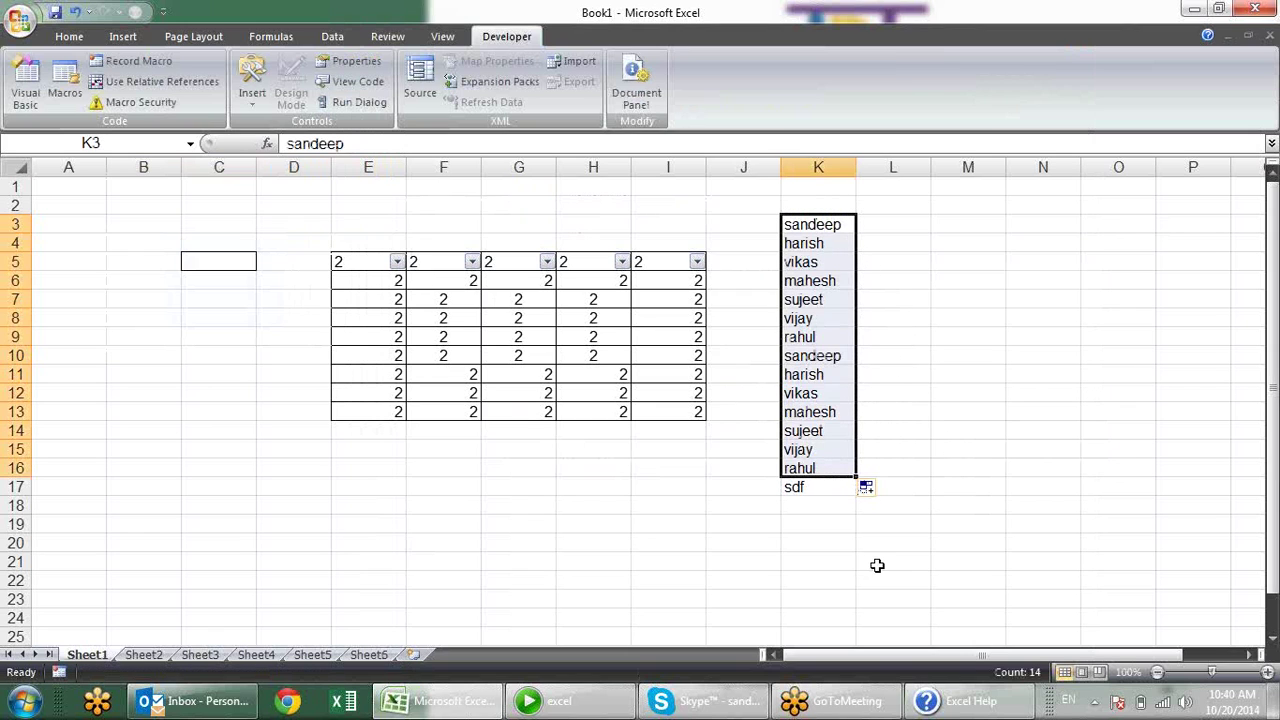
{"action": "left_click", "coordinate": [826, 228]}
{"action": "left_click", "coordinate": [841, 243]}
{"action": "left_click", "coordinate": [842, 265]}
{"action": "left_click", "coordinate": [848, 283]}
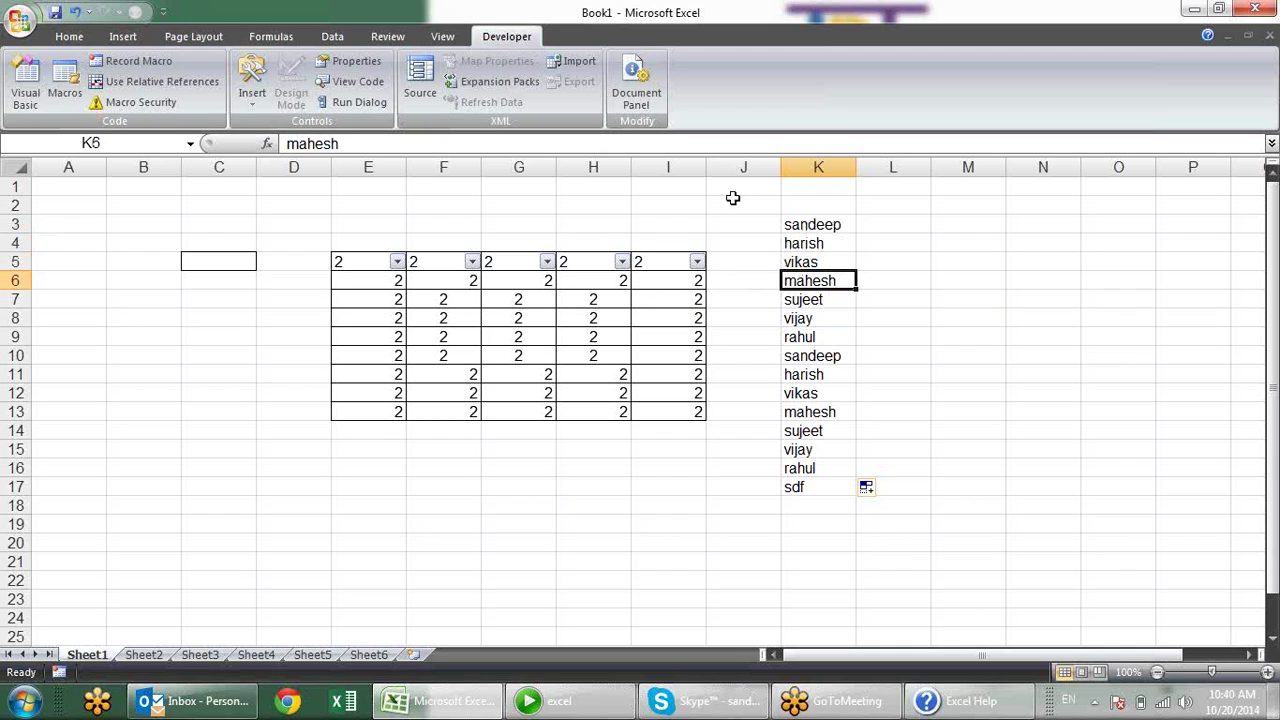
Enter 'jan' in L3 and AutoFill the months down to L17.
{"action": "left_click", "coordinate": [883, 218]}
{"action": "type", "text": "jan"}
{"action": "key", "text": "Return"}
{"action": "left_click", "coordinate": [900, 225]}
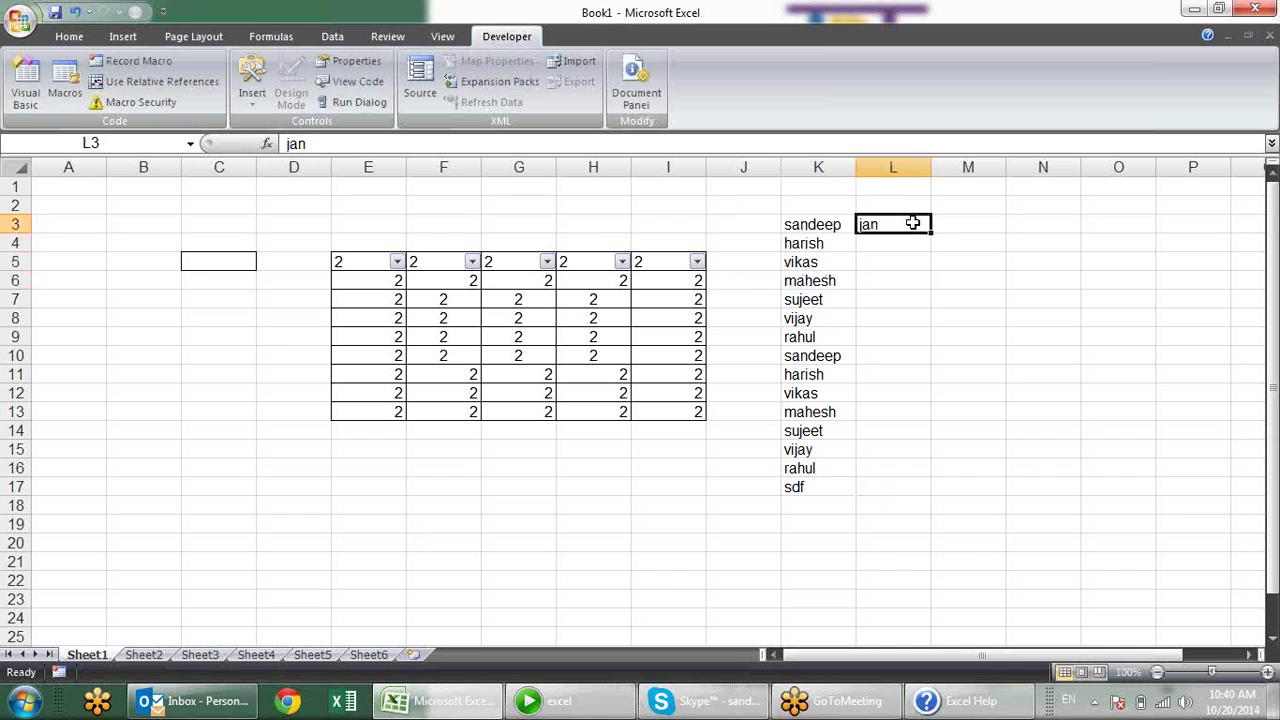
{"action": "left_click_drag", "start_coordinate": [931, 233], "coordinate": [982, 500]}
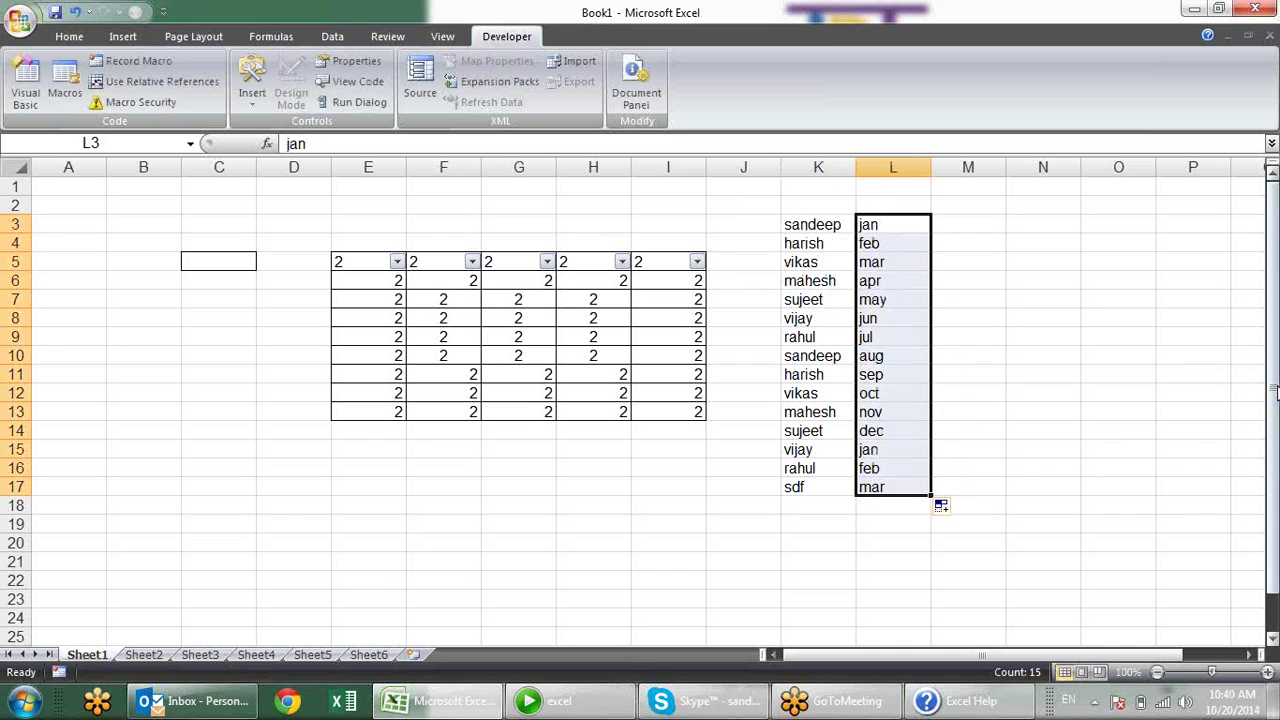
{"action": "mouse_move", "coordinate": [840, 228]}
{"action": "left_mouse_down"}
{"action": "mouse_move", "coordinate": [836, 262]}
{"action": "mouse_move", "coordinate": [886, 375]}
{"action": "left_mouse_up"}
{"action": "left_click_drag", "start_coordinate": [825, 228], "coordinate": [843, 441]}
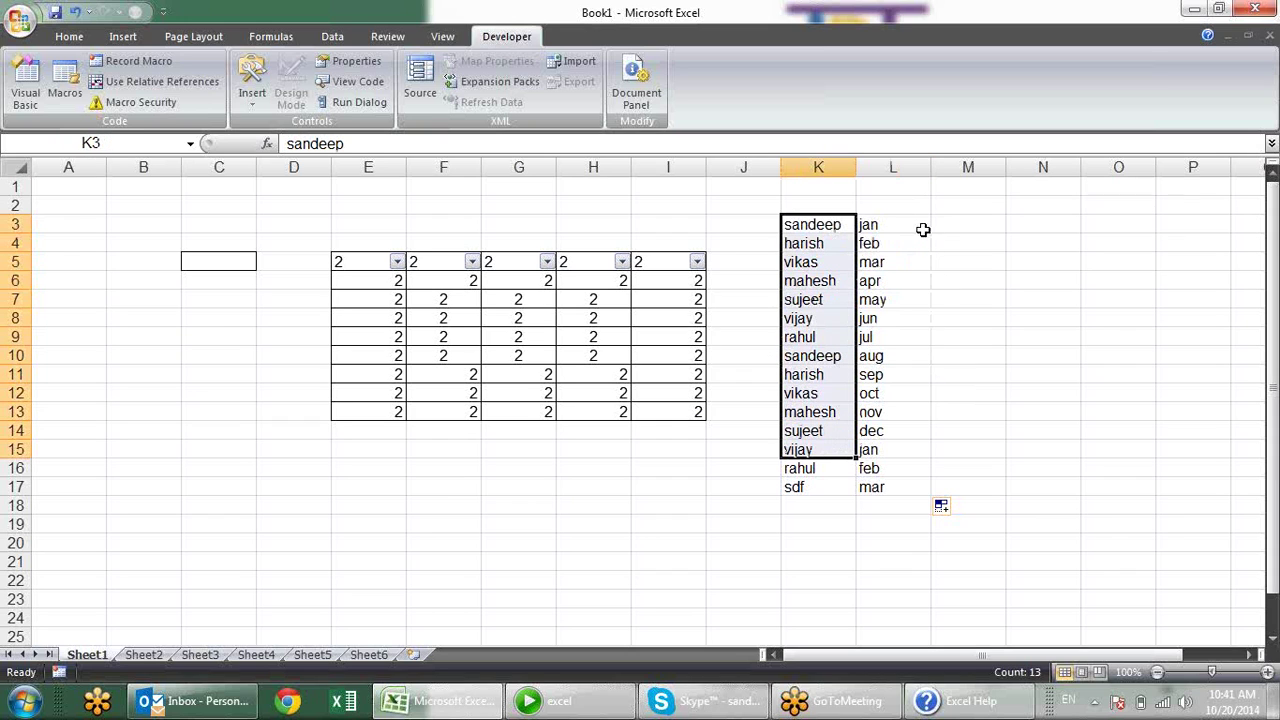
Enter 'rice' in M3 and AutoFill rice, sugar, milk, wheat down column M.
{"action": "left_click", "coordinate": [950, 224]}
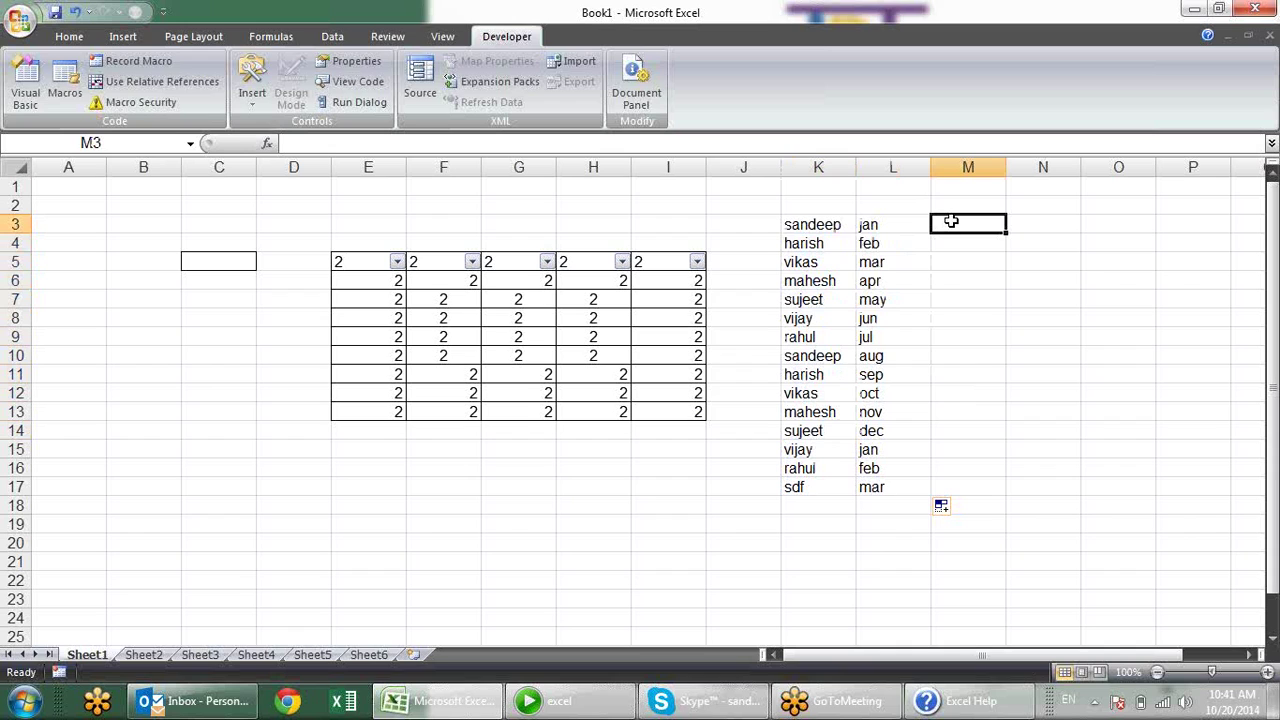
{"action": "type", "text": "rice"}
{"action": "key", "text": "Return"}
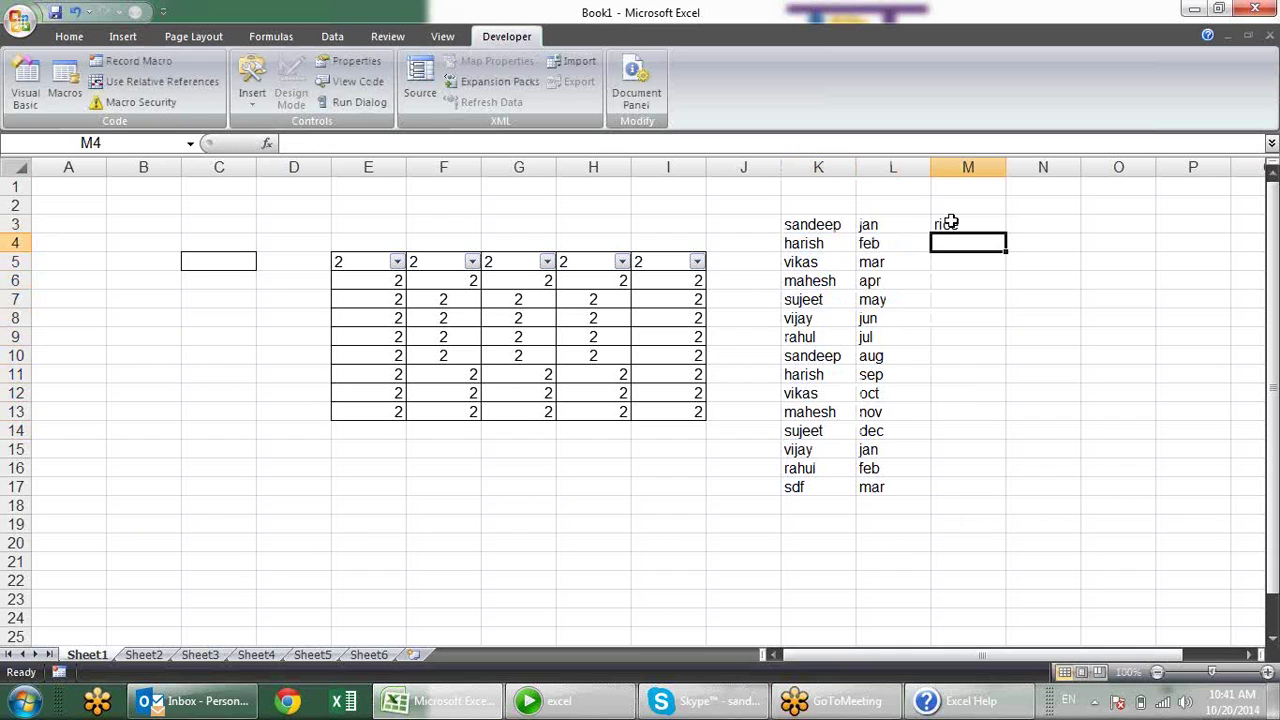
{"action": "left_click", "coordinate": [957, 224]}
{"action": "left_click_drag", "start_coordinate": [1005, 233], "coordinate": [1024, 490]}
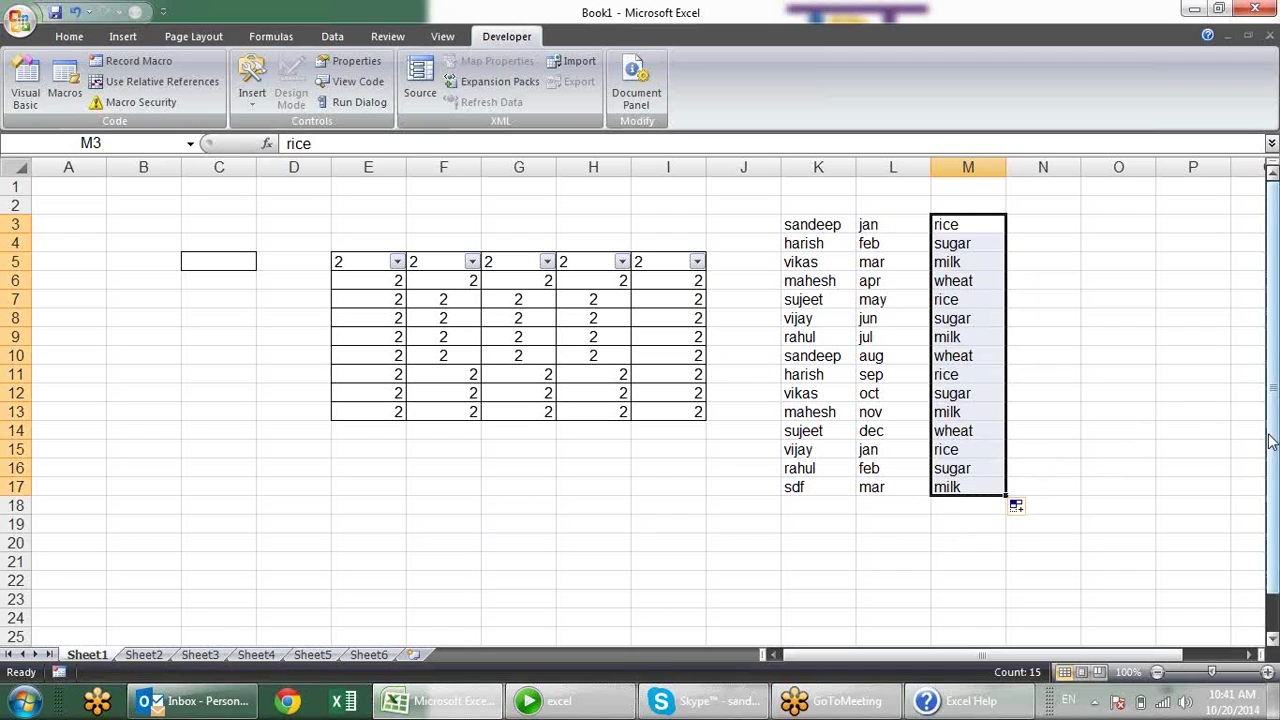
{"action": "left_click", "coordinate": [17, 33]}
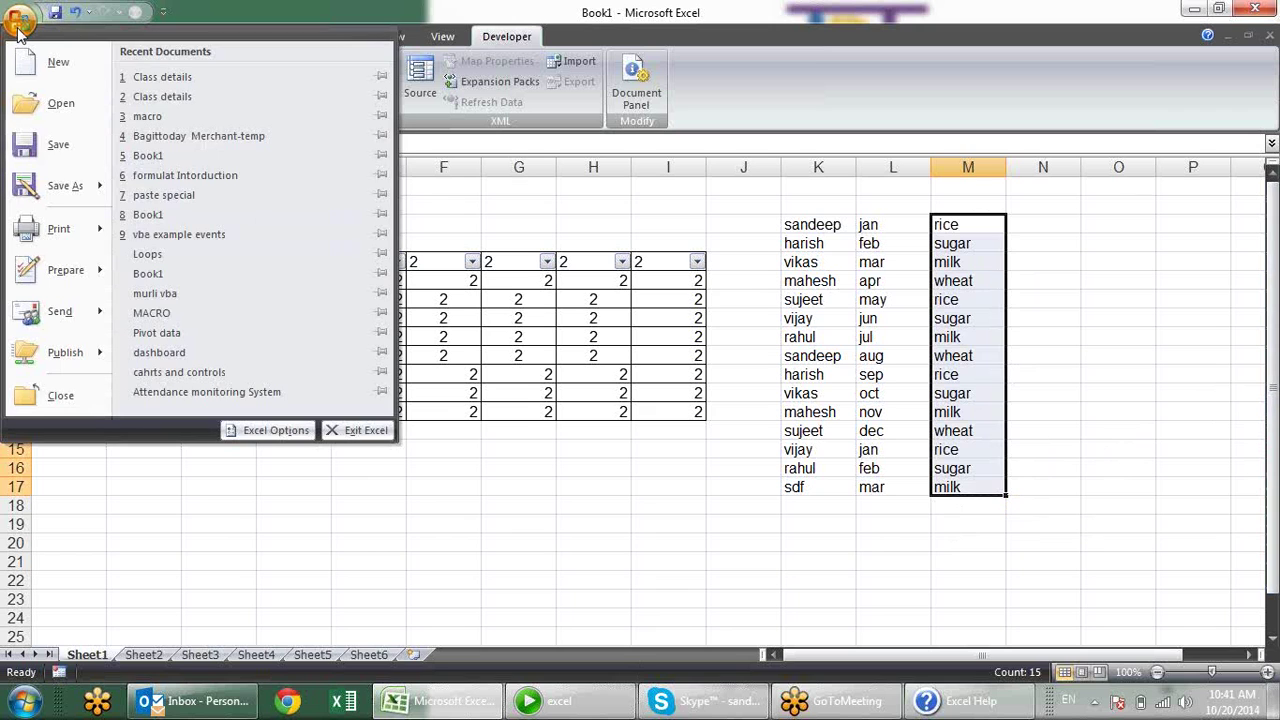
{"action": "left_click", "coordinate": [298, 437]}
{"action": "left_click", "coordinate": [776, 260]}
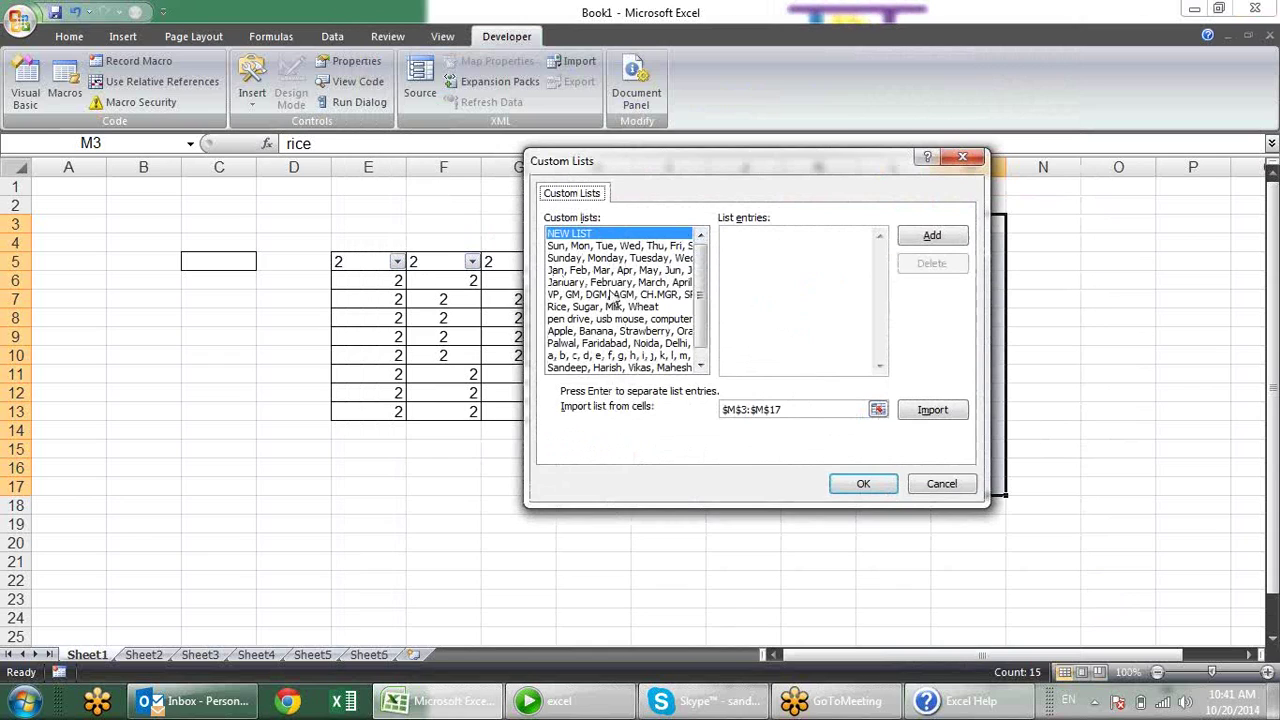
{"action": "left_click", "coordinate": [607, 247]}
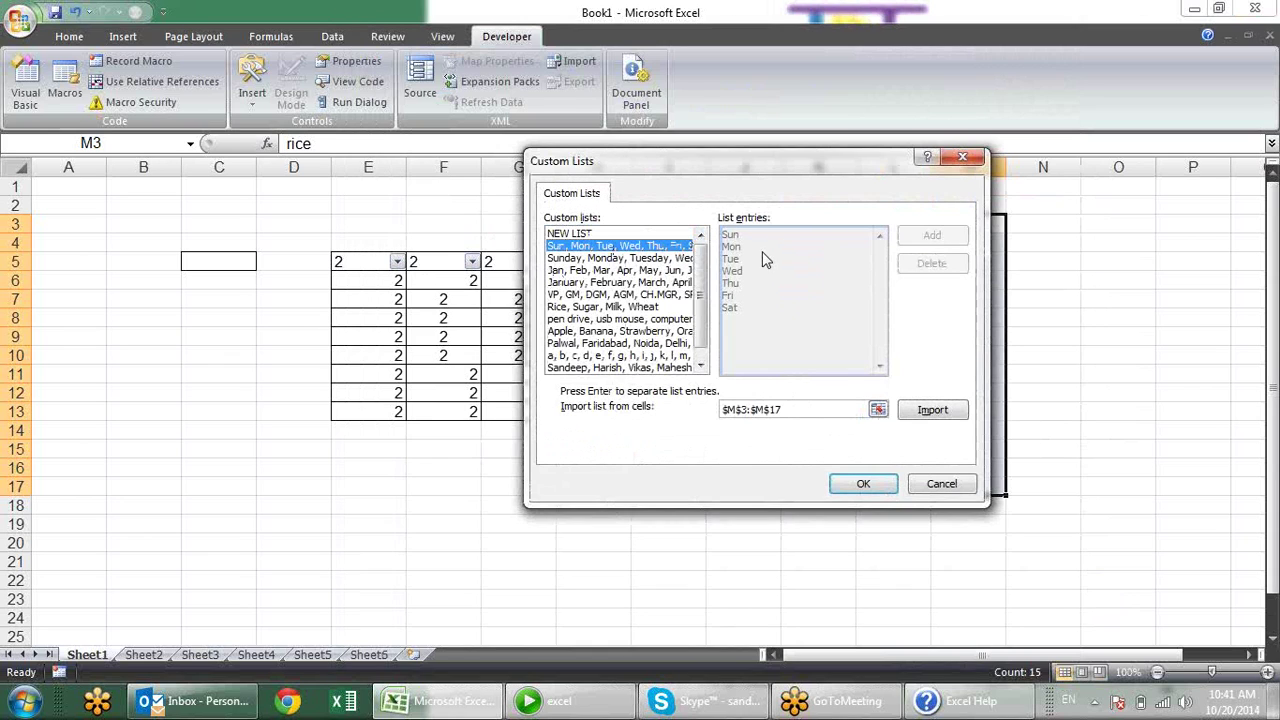
{"action": "left_click", "coordinate": [595, 258]}
{"action": "left_click", "coordinate": [595, 270]}
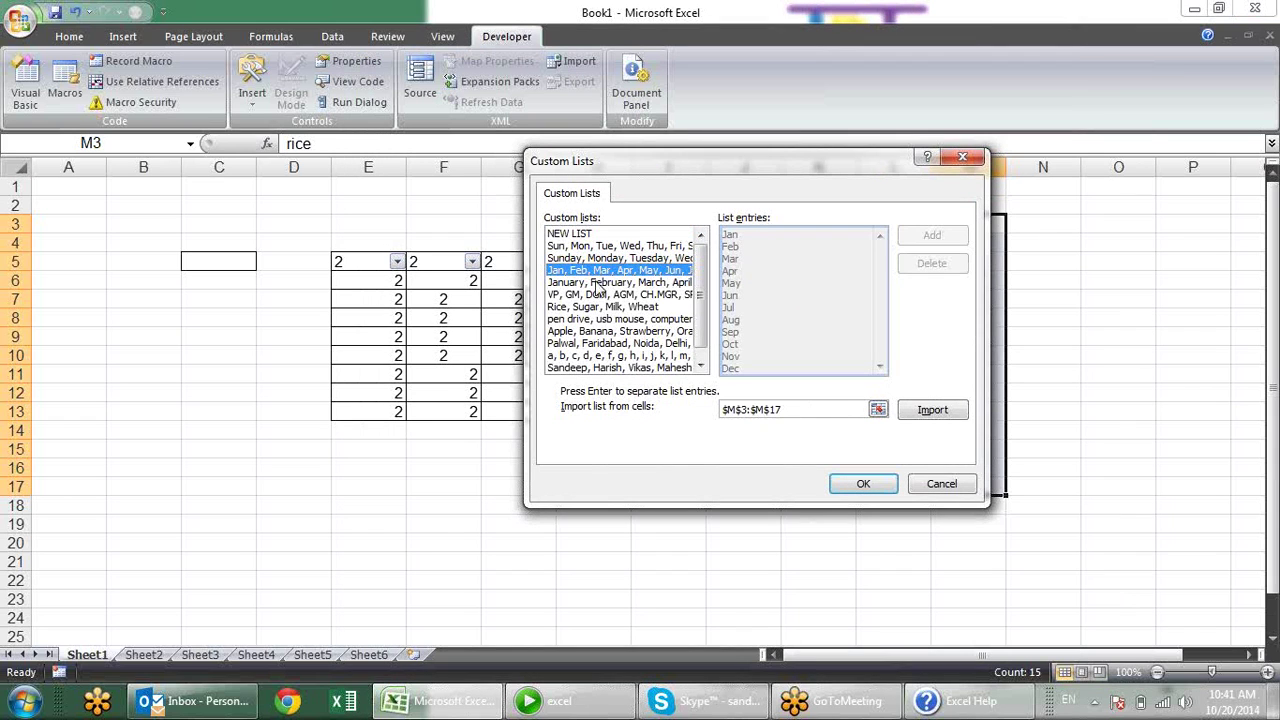
{"action": "left_click", "coordinate": [596, 284]}
{"action": "left_click", "coordinate": [598, 295]}
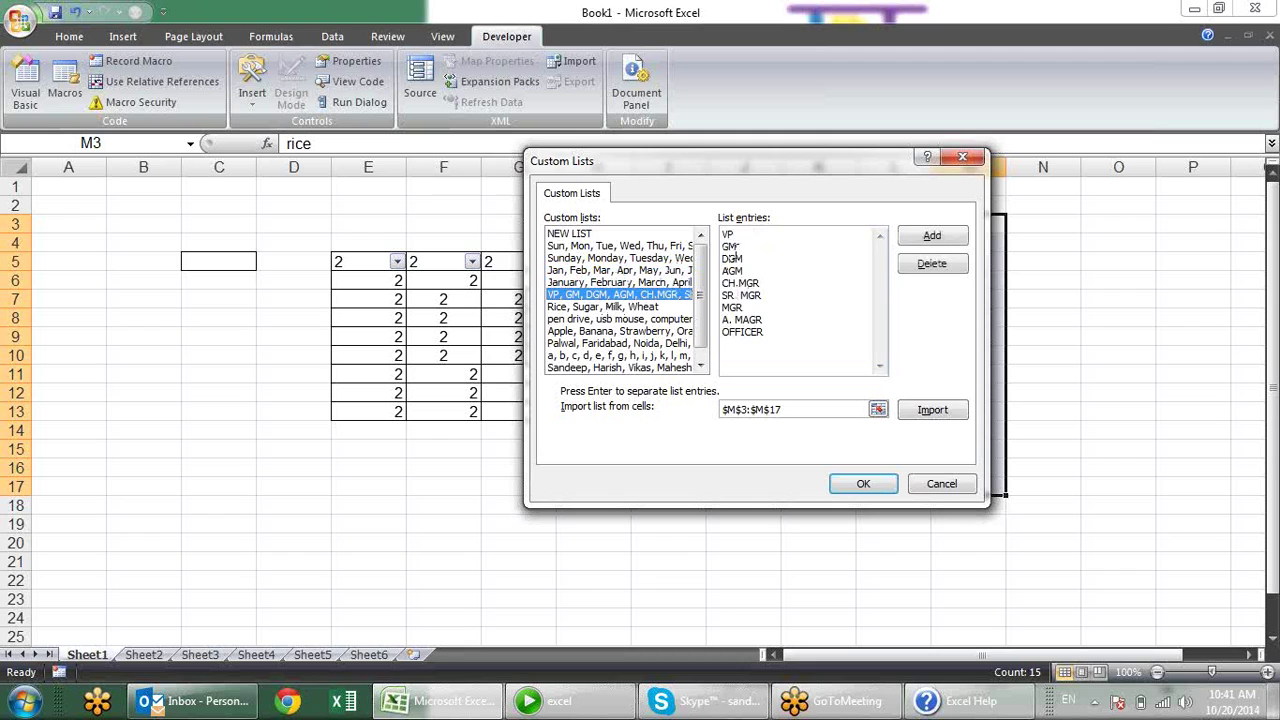
{"action": "left_click", "coordinate": [816, 249]}
{"action": "left_click_drag", "start_coordinate": [800, 261], "coordinate": [800, 320]}
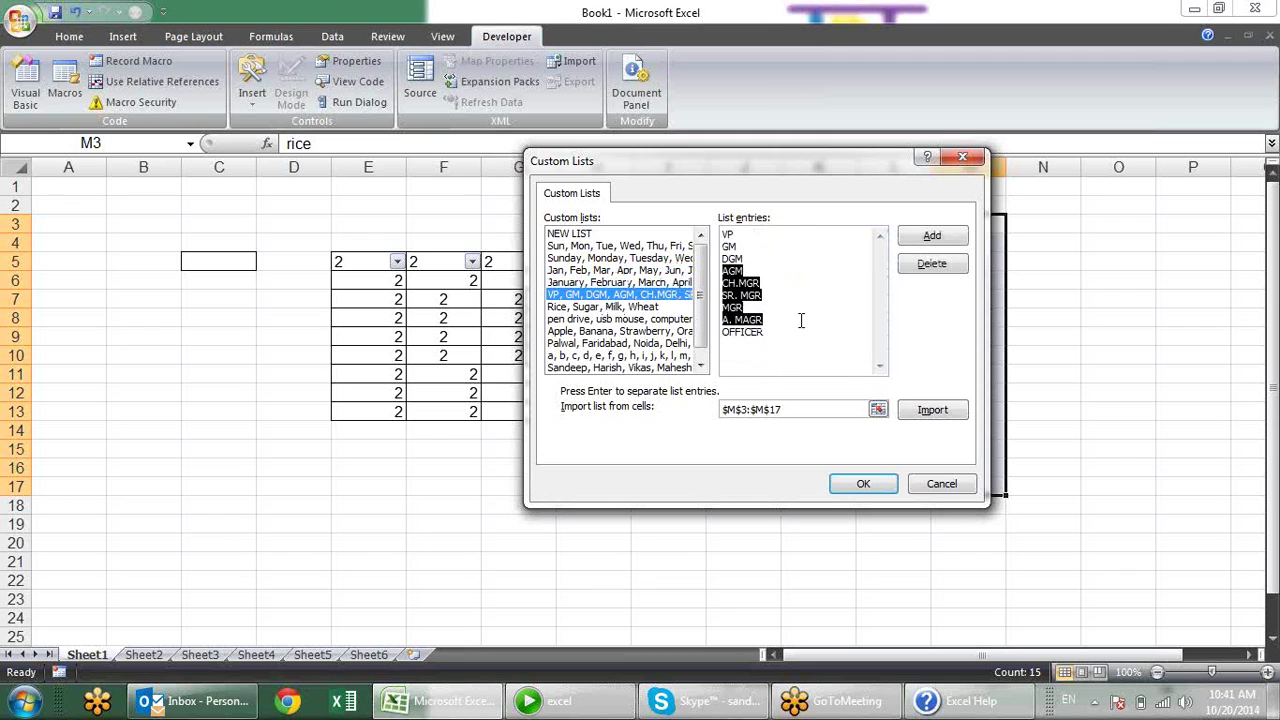
{"action": "left_click", "coordinate": [802, 333]}
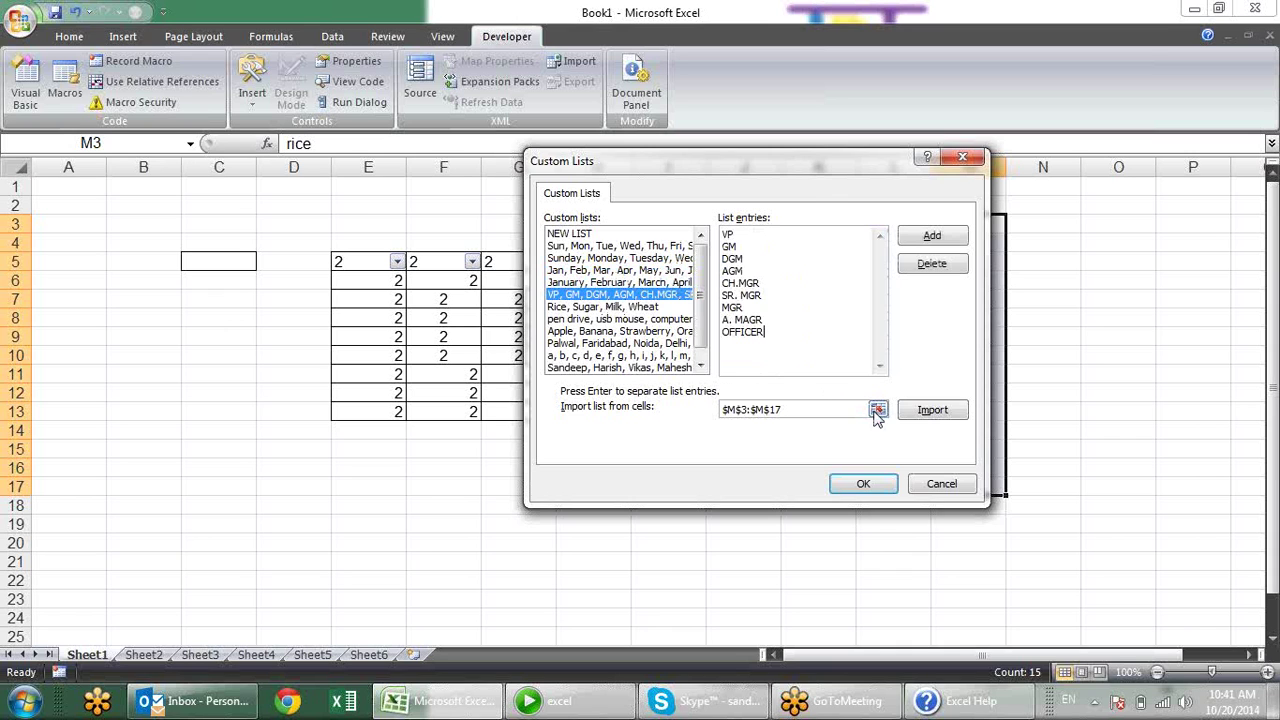
{"action": "left_click", "coordinate": [878, 409]}
{"action": "left_click_drag", "start_coordinate": [885, 224], "coordinate": [885, 393]}
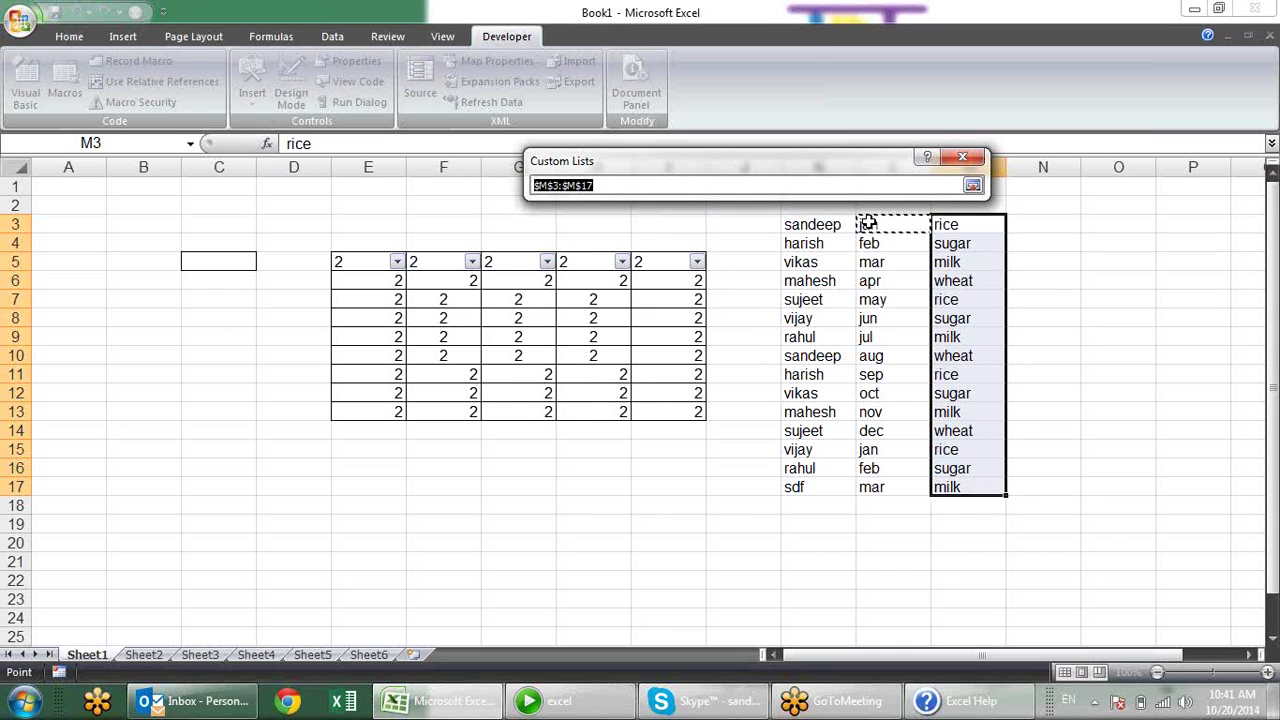
{"action": "left_click", "coordinate": [972, 186]}
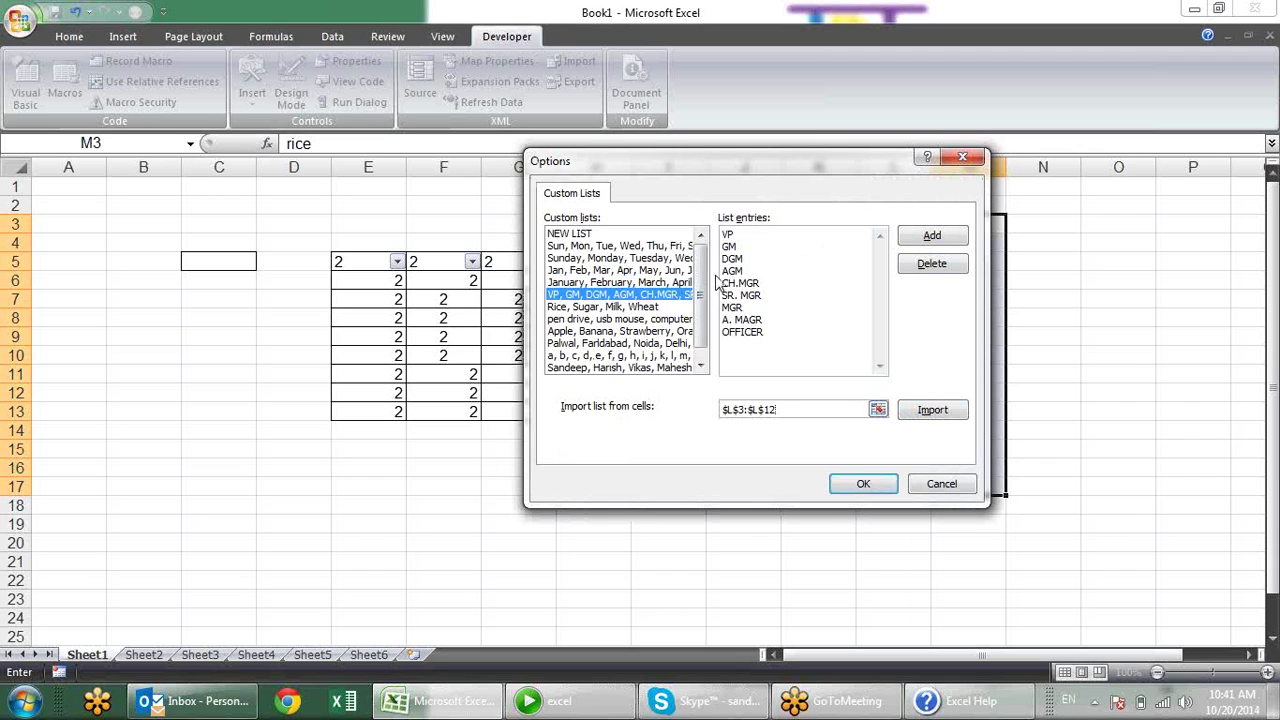
{"action": "scroll", "coordinate": [706, 275], "scroll_direction": "down", "scroll_amount": 1}
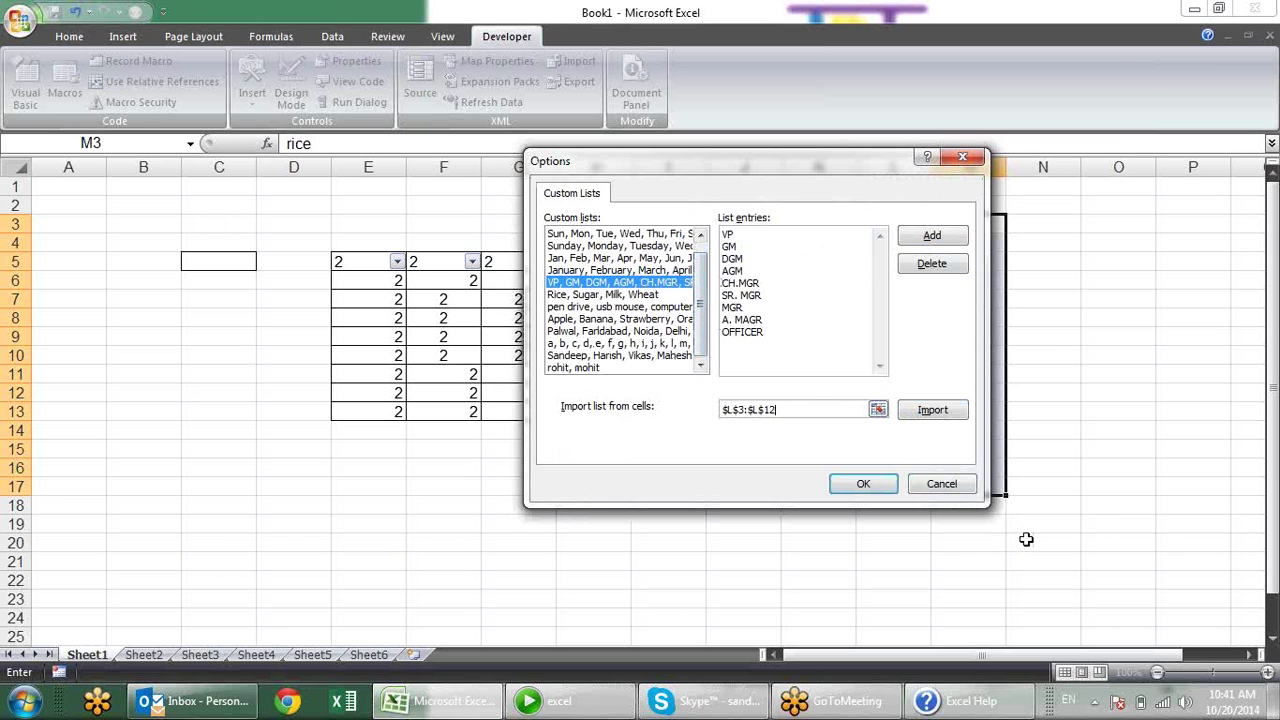
{"action": "key", "text": "Return"}
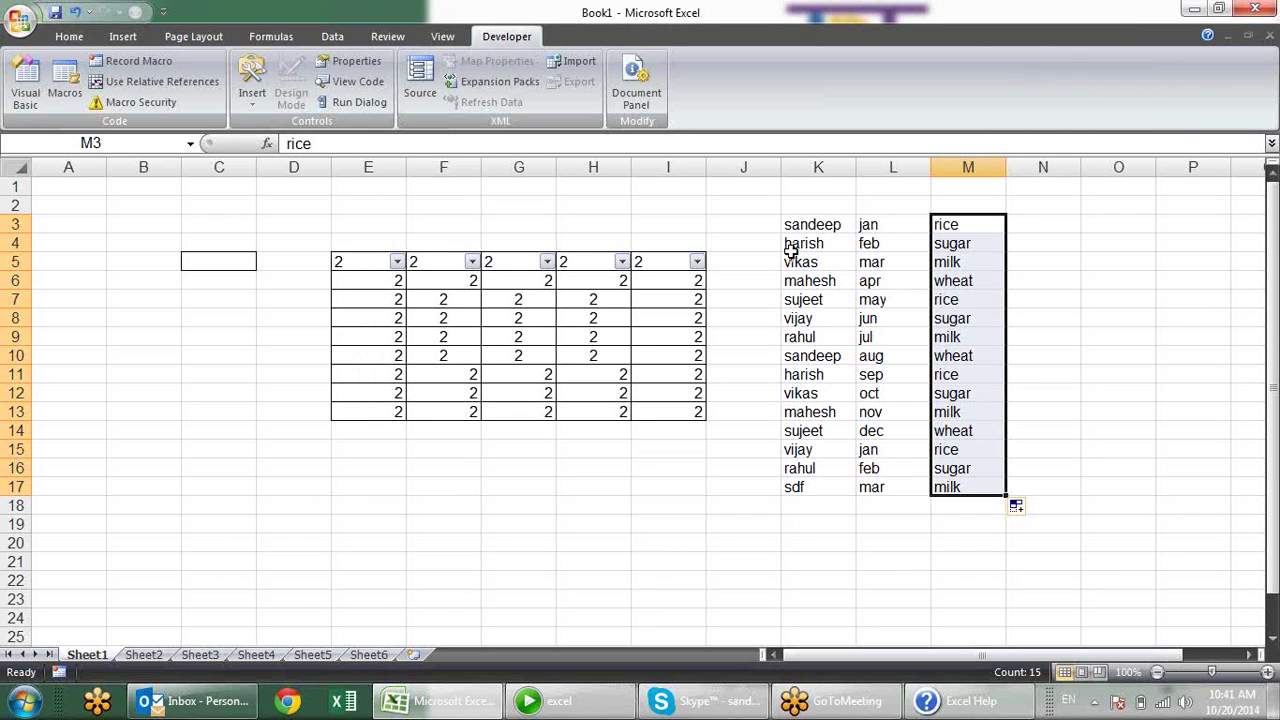
Select the filled block K3:M18, deselect it, switch to the Home ribbon, then select D14 and E2.
{"action": "left_click", "coordinate": [791, 229]}
{"action": "left_click_drag", "start_coordinate": [793, 231], "coordinate": [970, 540]}
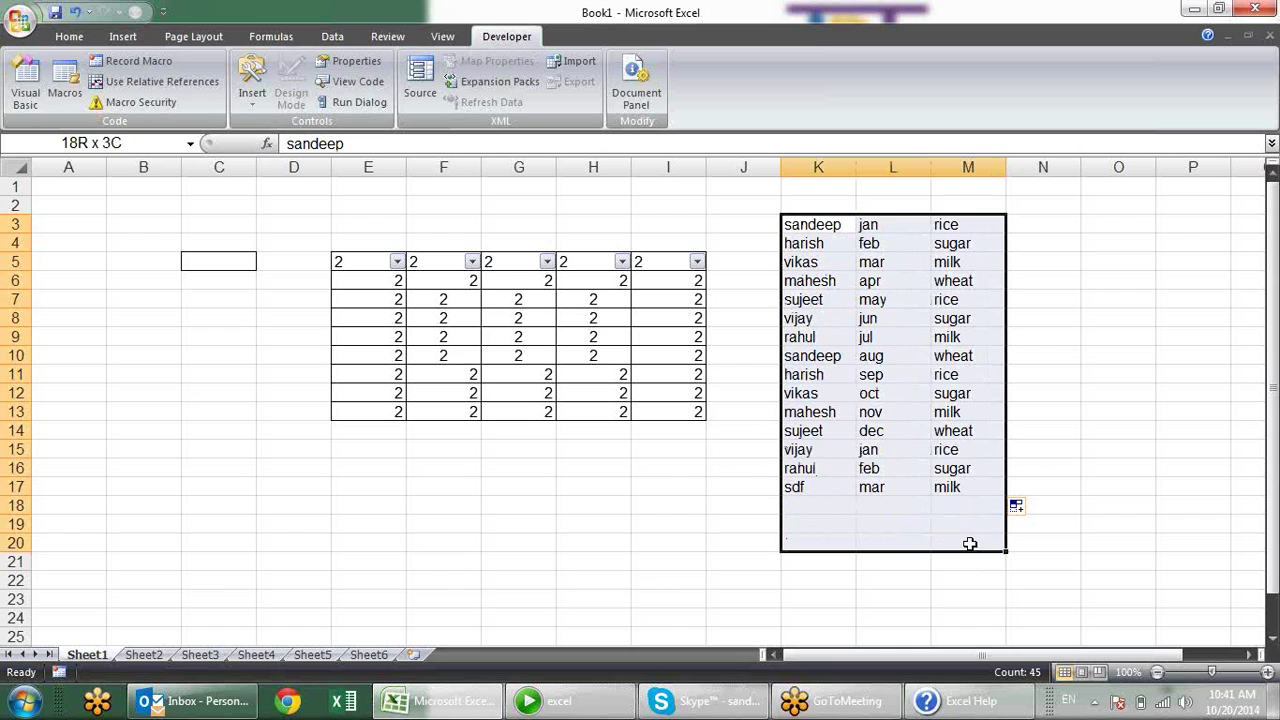
{"action": "left_click", "coordinate": [560, 482]}
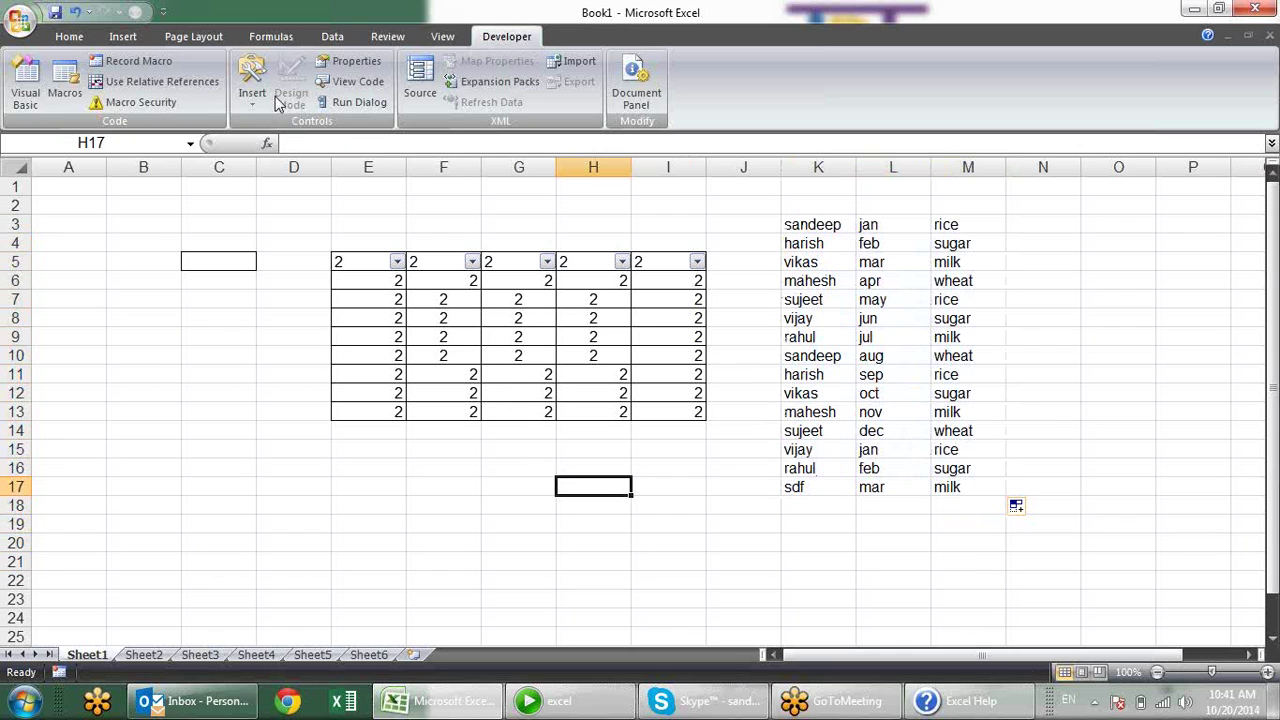
{"action": "left_click", "coordinate": [69, 37]}
{"action": "left_click", "coordinate": [272, 428]}
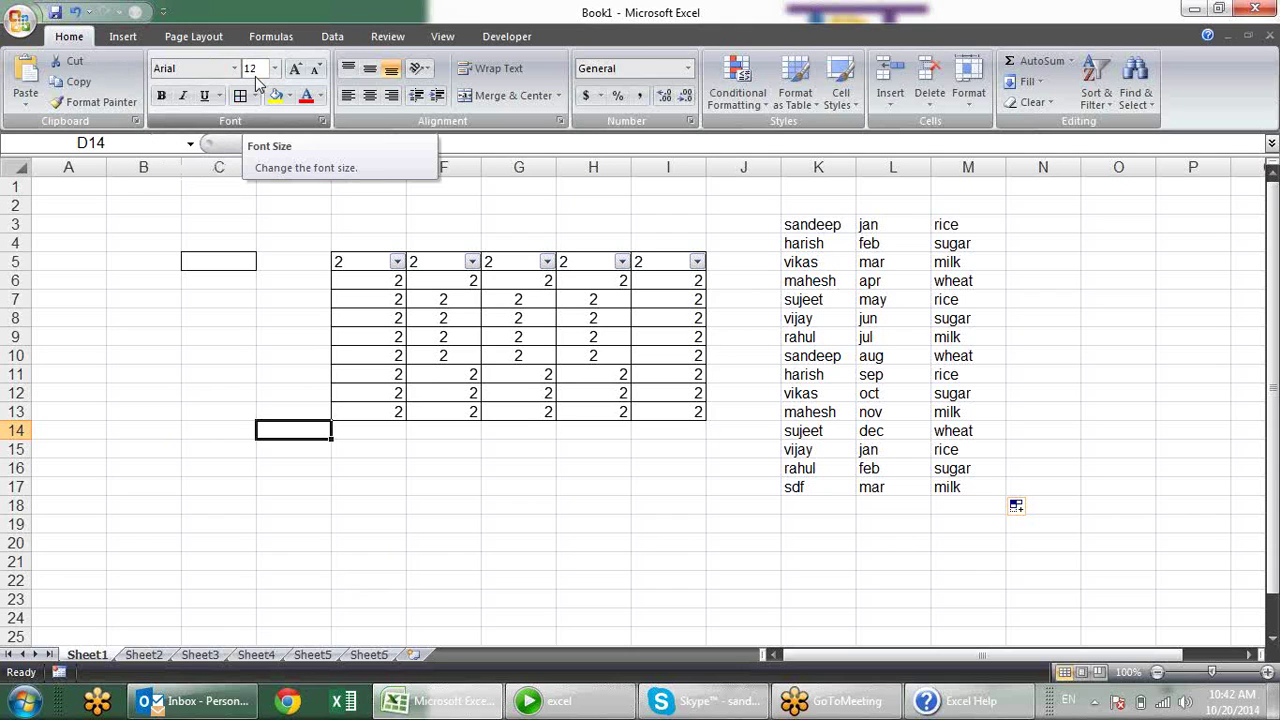
{"action": "left_click", "coordinate": [363, 204]}
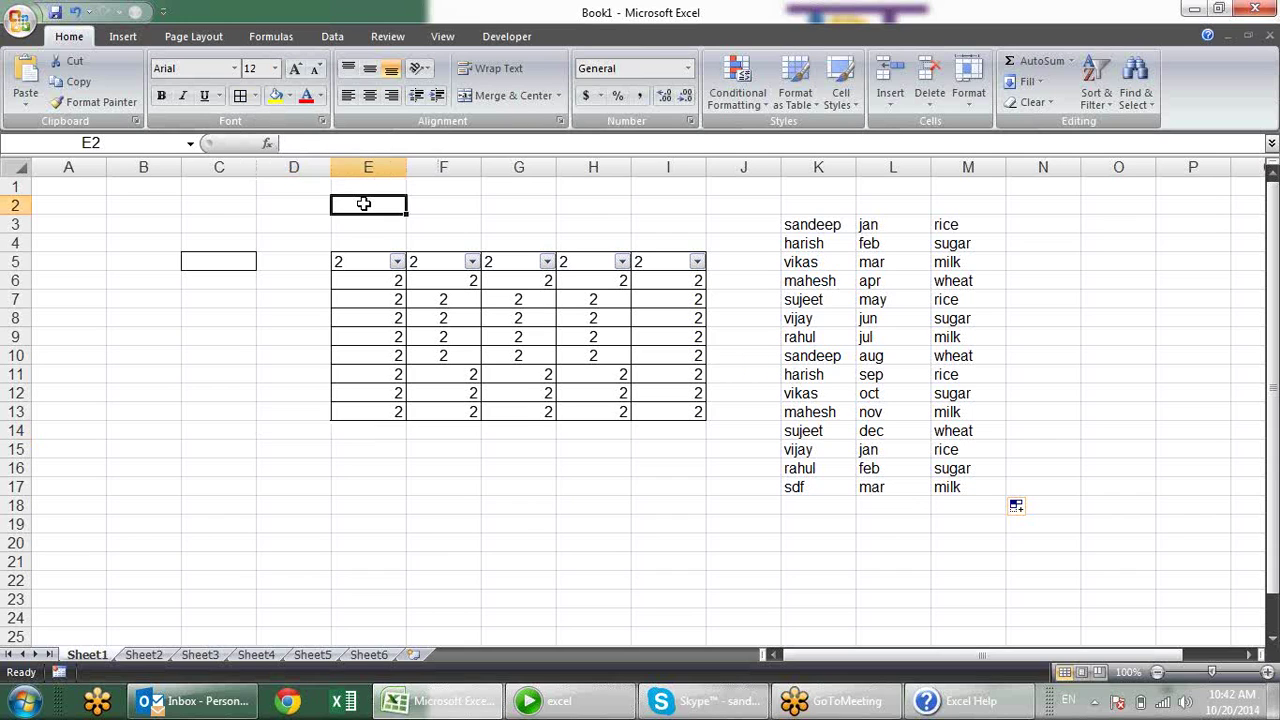
In Excel Options > Popular, keep Arial font, Normal View and 6 sheets for new workbooks.
{"action": "left_click", "coordinate": [14, 30]}
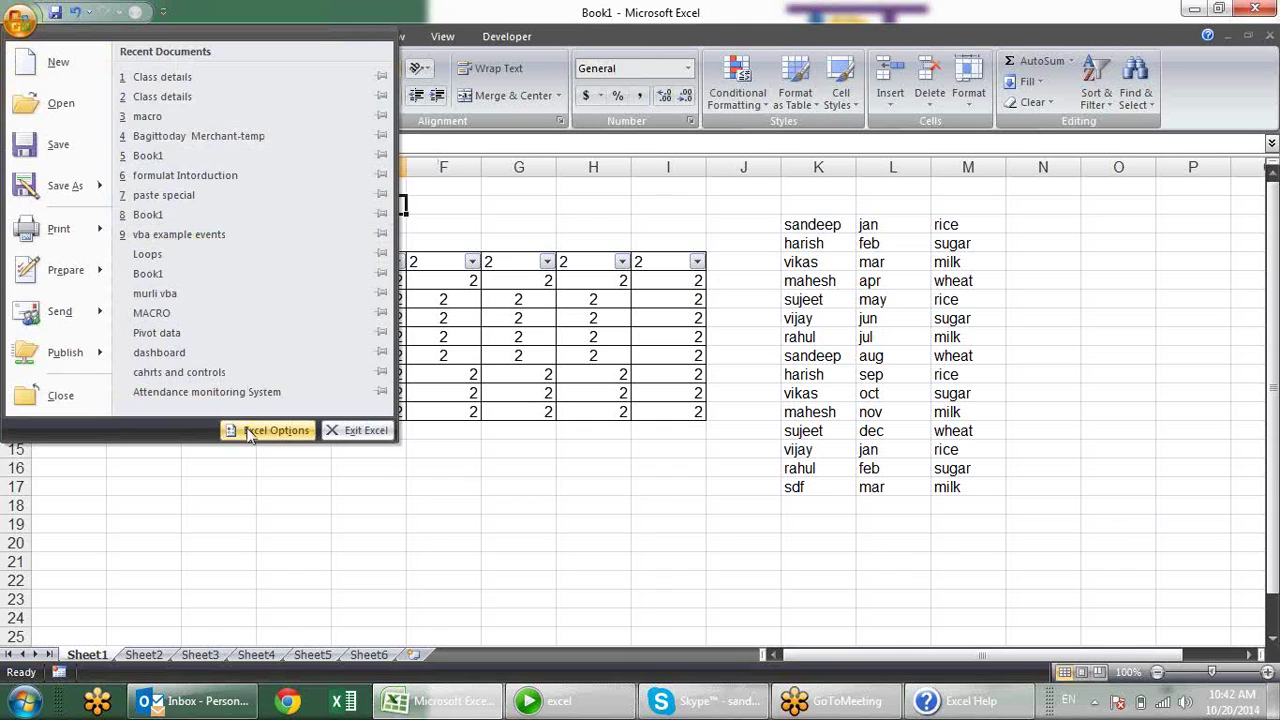
{"action": "left_click", "coordinate": [250, 432]}
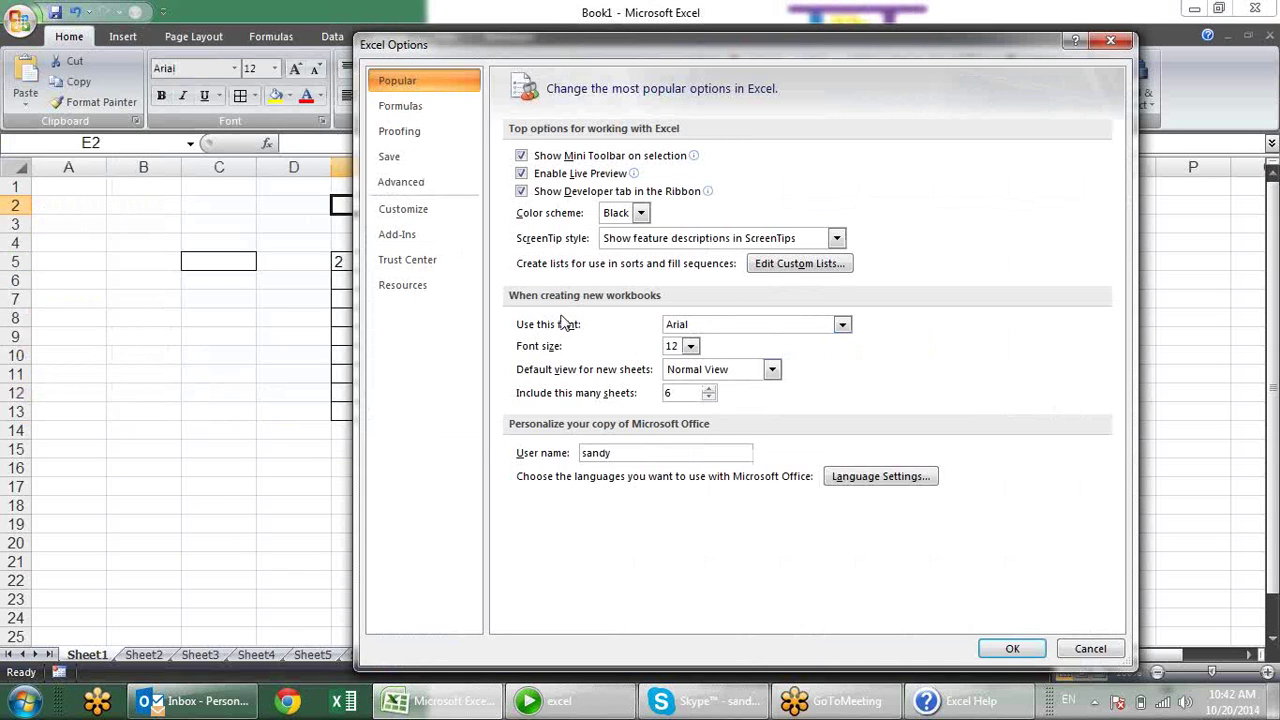
{"action": "left_click", "coordinate": [841, 326]}
{"action": "left_click", "coordinate": [841, 326]}
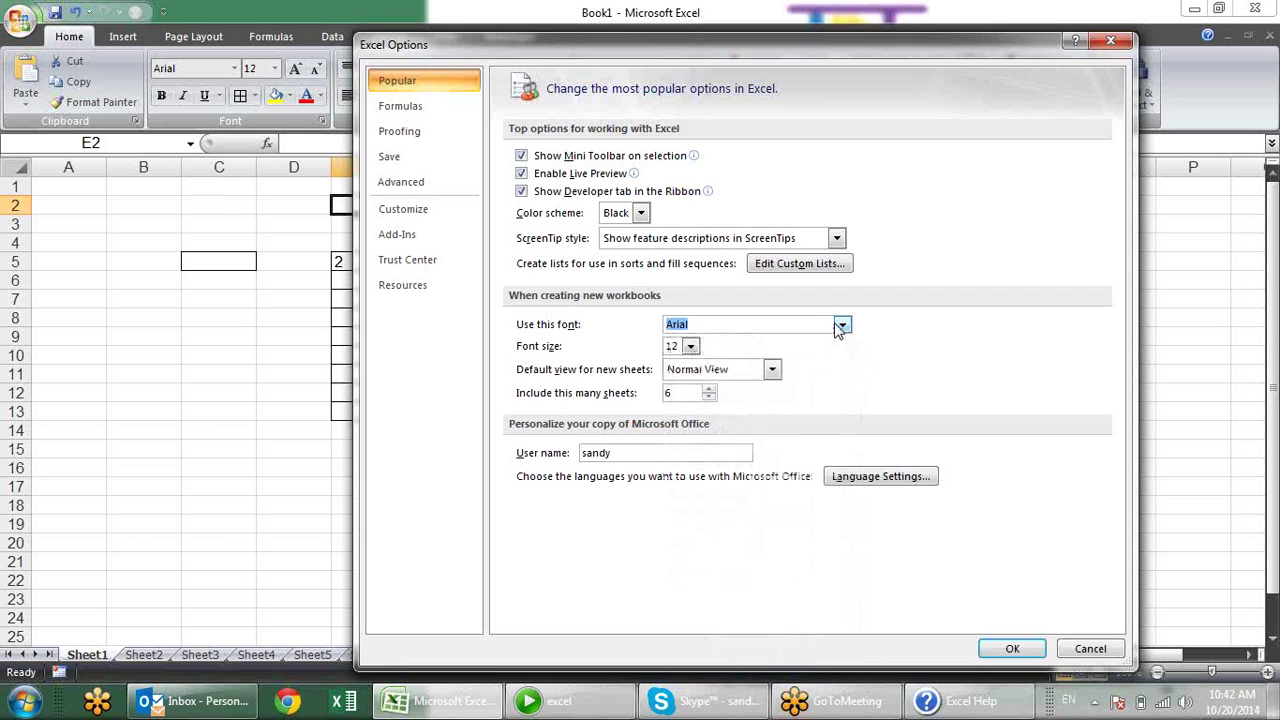
{"action": "left_click", "coordinate": [690, 346]}
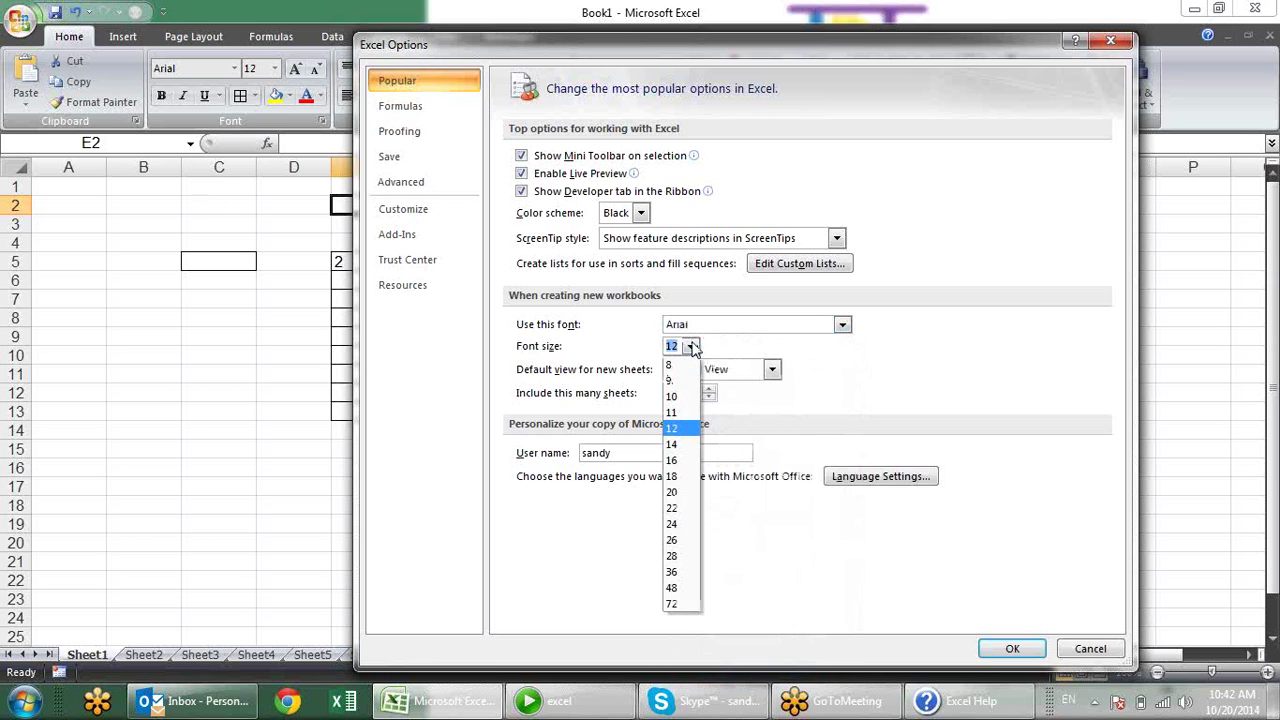
{"action": "left_click", "coordinate": [820, 372]}
{"action": "left_click", "coordinate": [771, 370]}
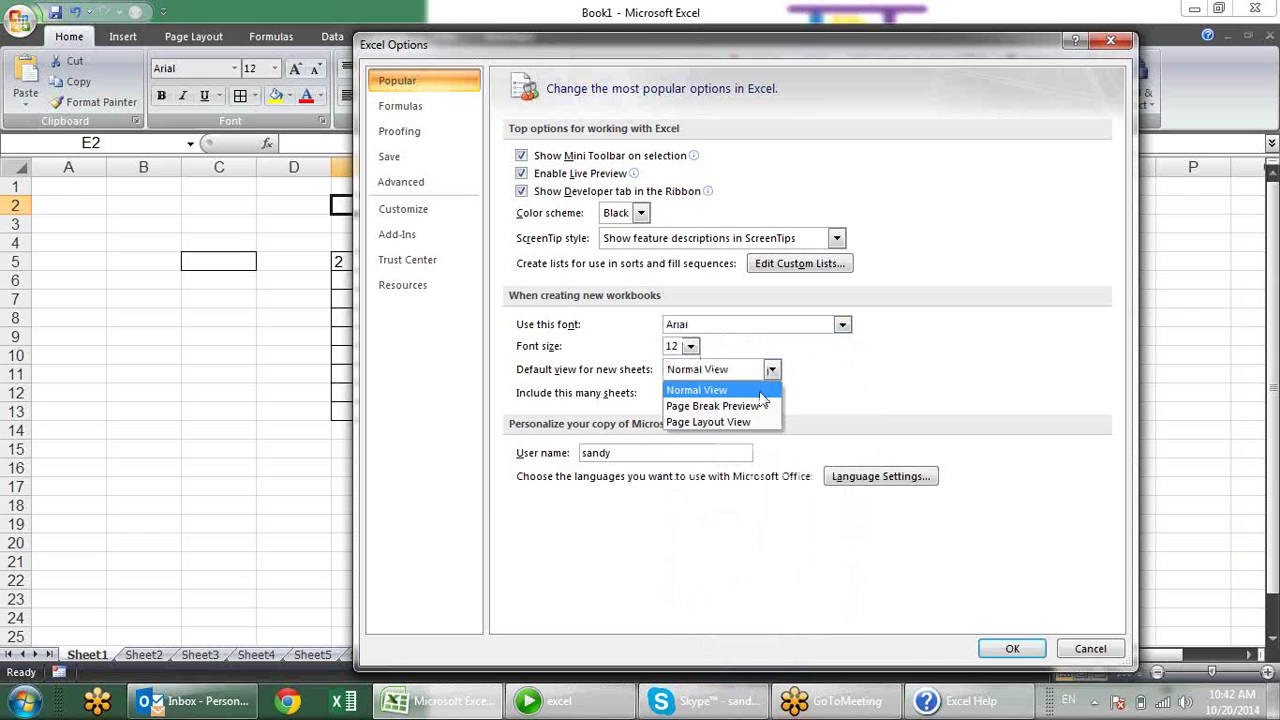
{"action": "left_click", "coordinate": [855, 372]}
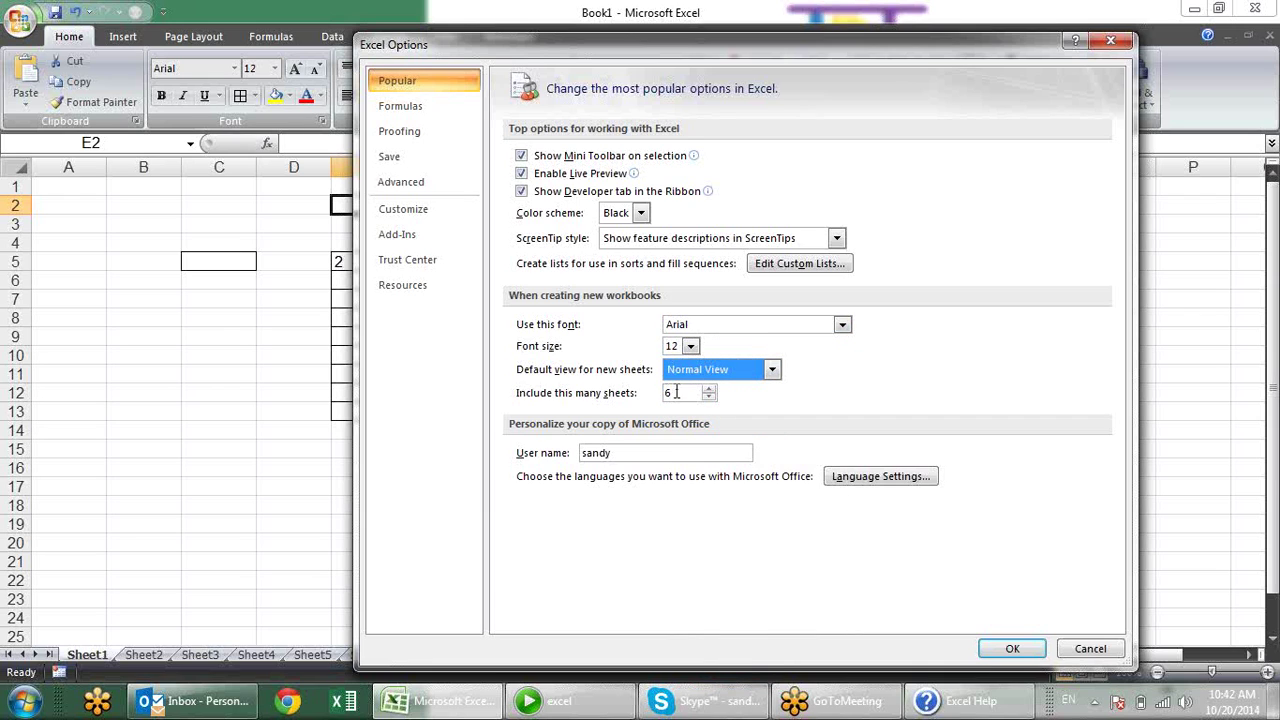
{"action": "left_click", "coordinate": [685, 393]}
{"action": "double_click", "coordinate": [662, 398]}
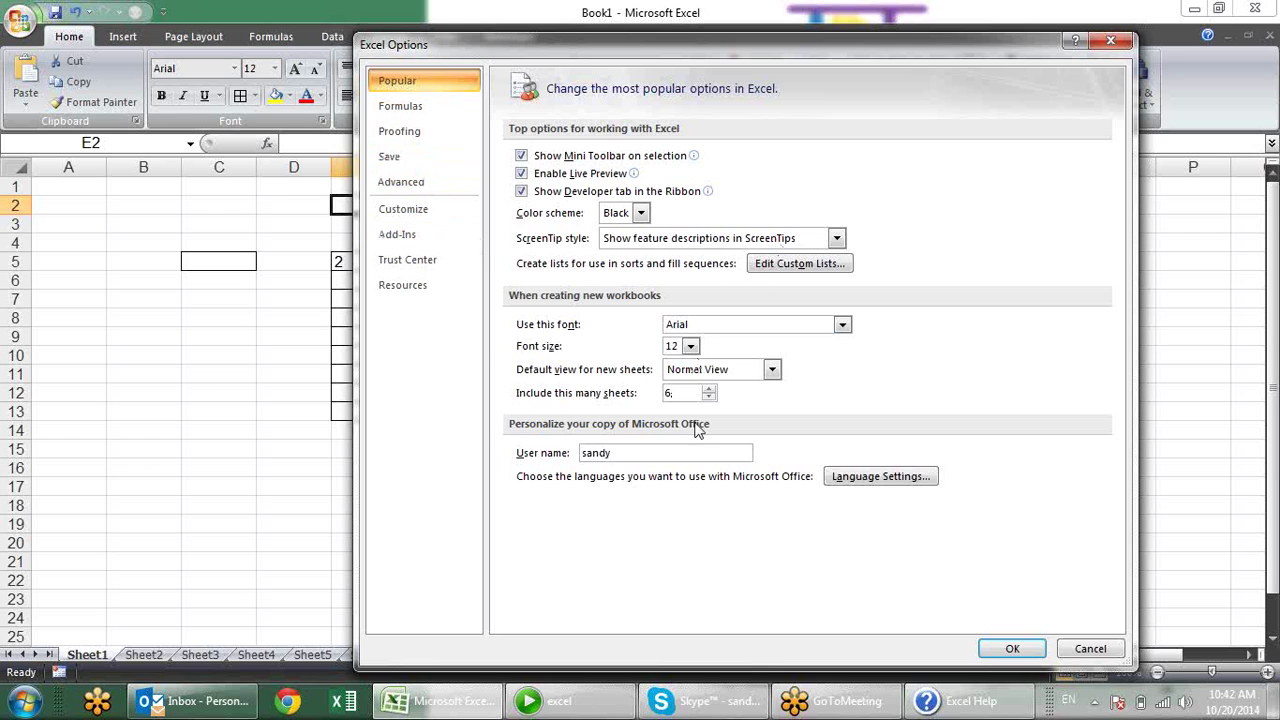
Review the Formulas page calculation settings and apply the options with OK.
{"action": "left_click", "coordinate": [400, 106]}
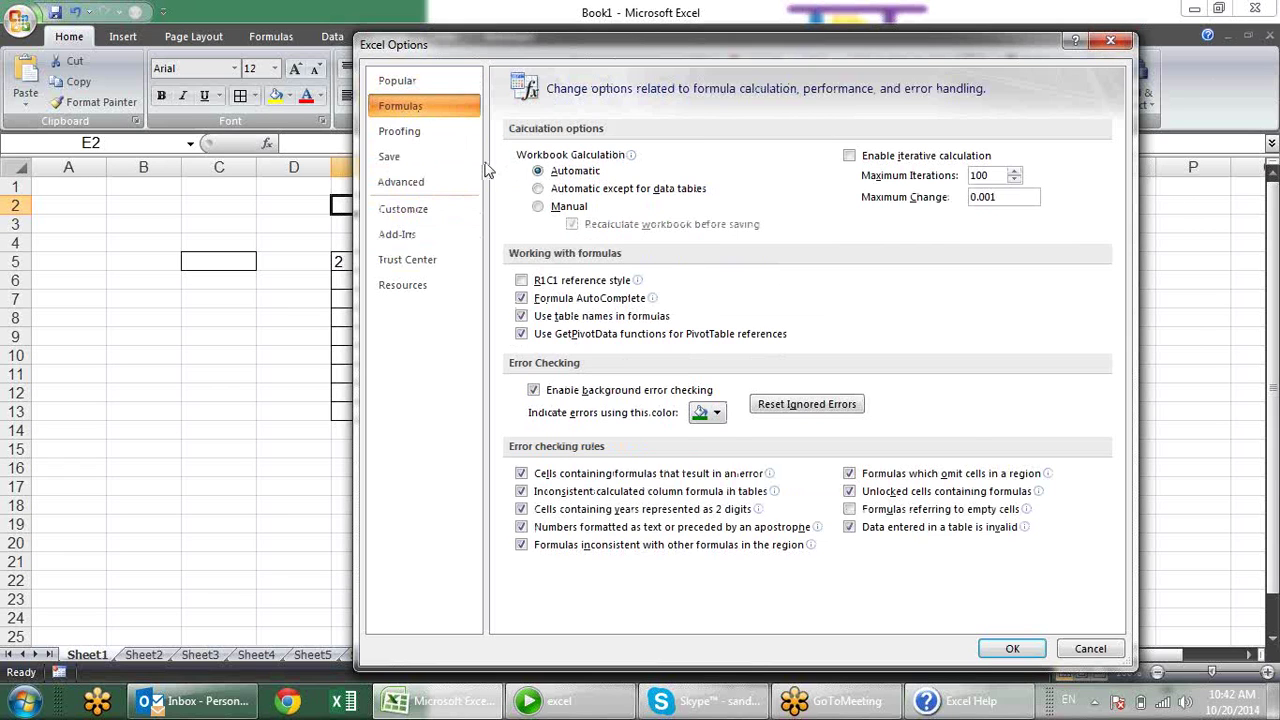
{"action": "mouse_move", "coordinate": [553, 175]}
{"action": "mouse_move", "coordinate": [533, 200]}
{"action": "left_click", "coordinate": [1010, 650]}
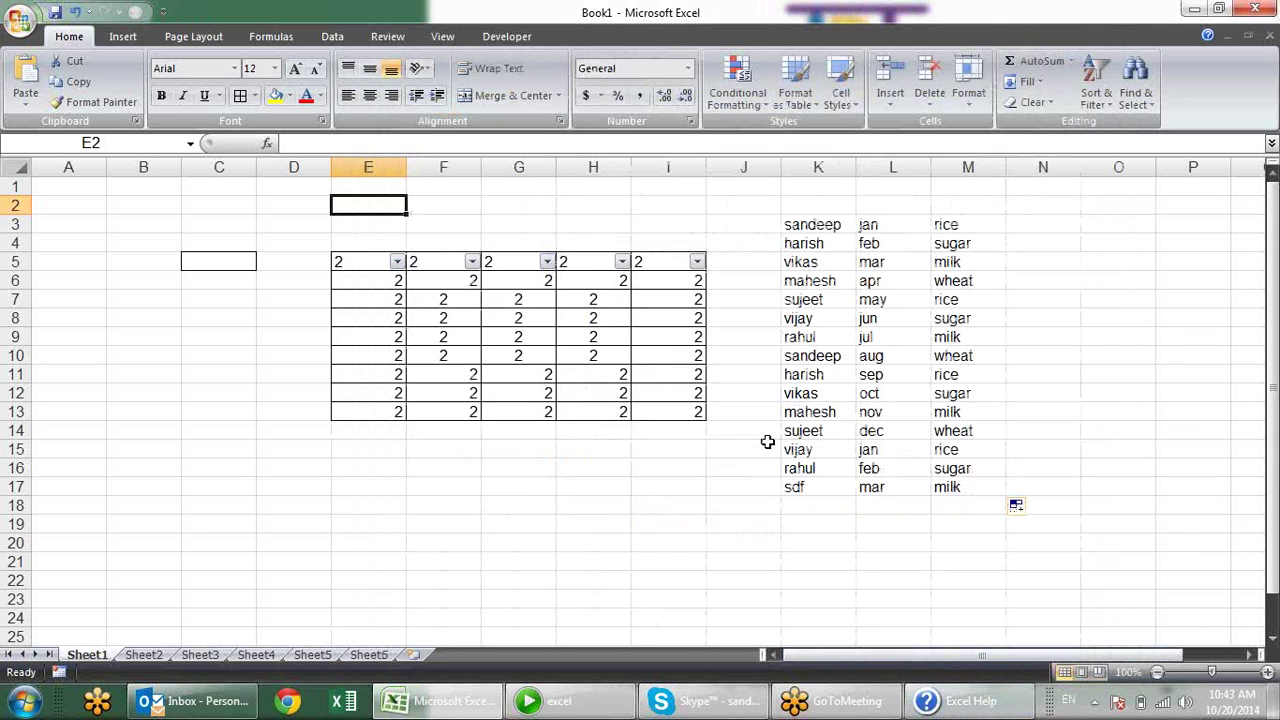
AutoSum E5:E13 into E14.
{"action": "left_click_drag", "start_coordinate": [593, 468], "coordinate": [605, 447]}
{"action": "left_click", "coordinate": [436, 464]}
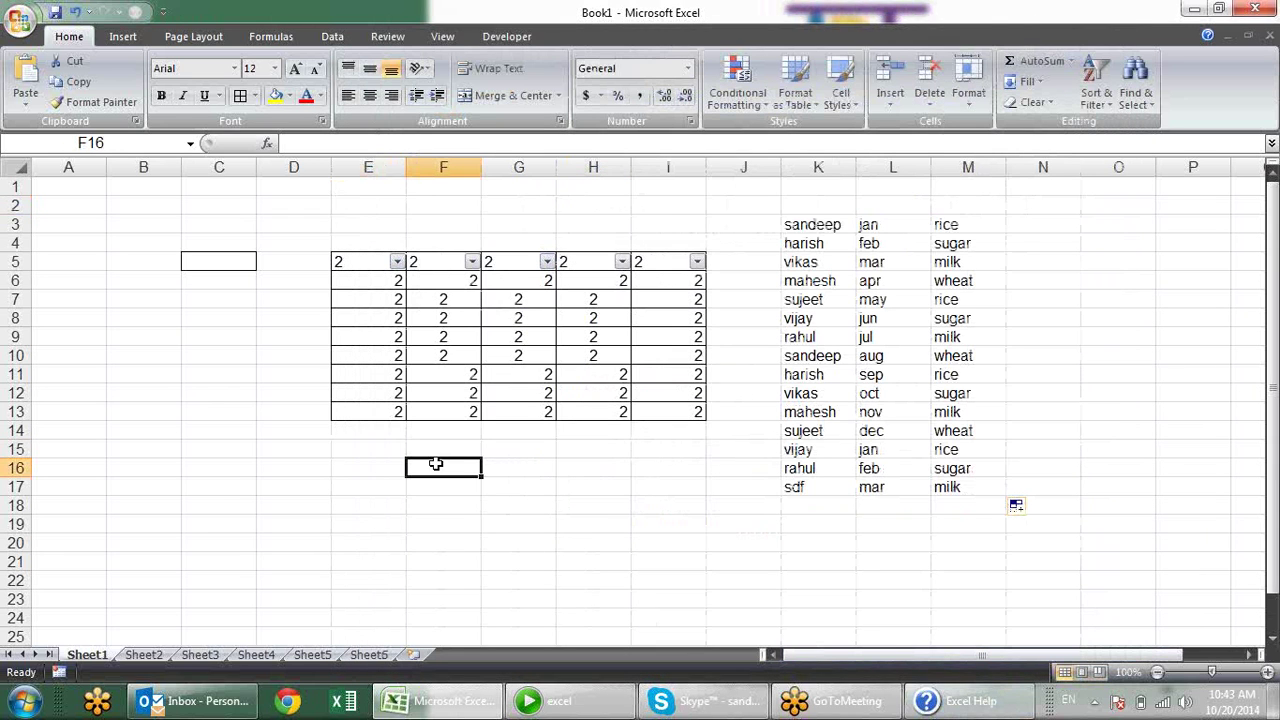
{"action": "left_click", "coordinate": [364, 428]}
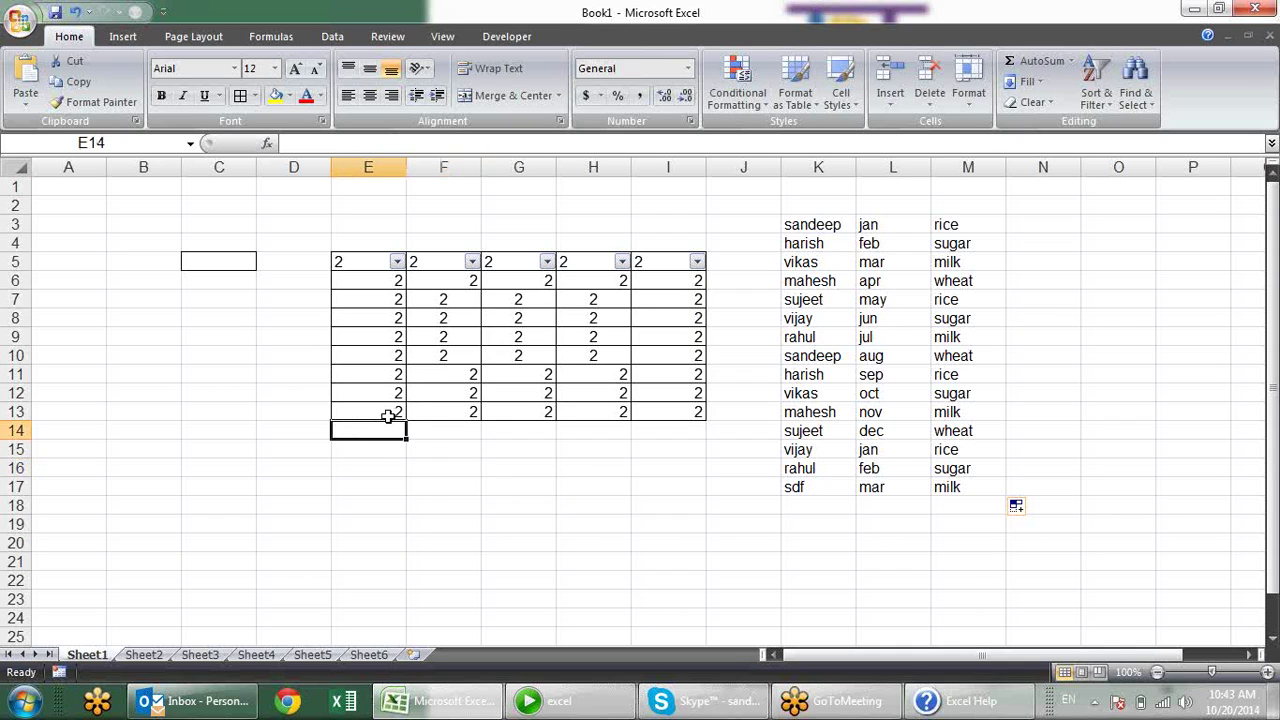
{"action": "key", "text": "alt+equal"}
{"action": "key", "text": "Return"}
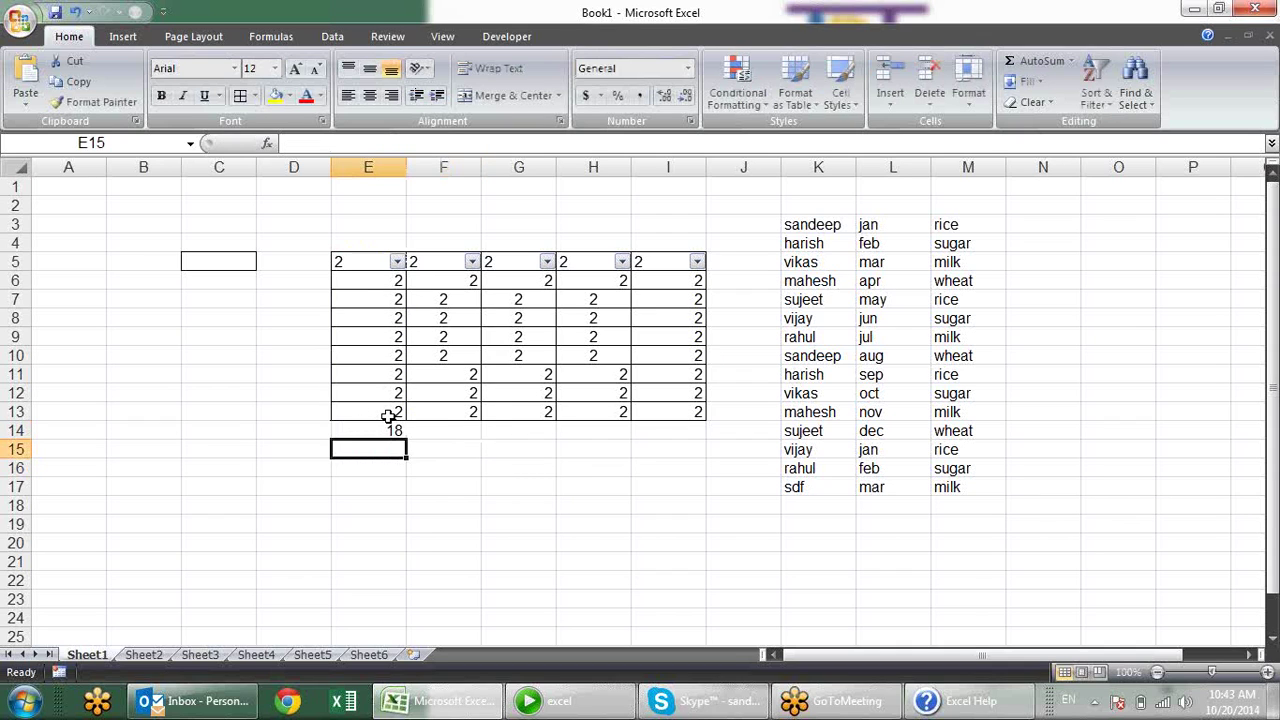
{"action": "key", "text": "Up"}
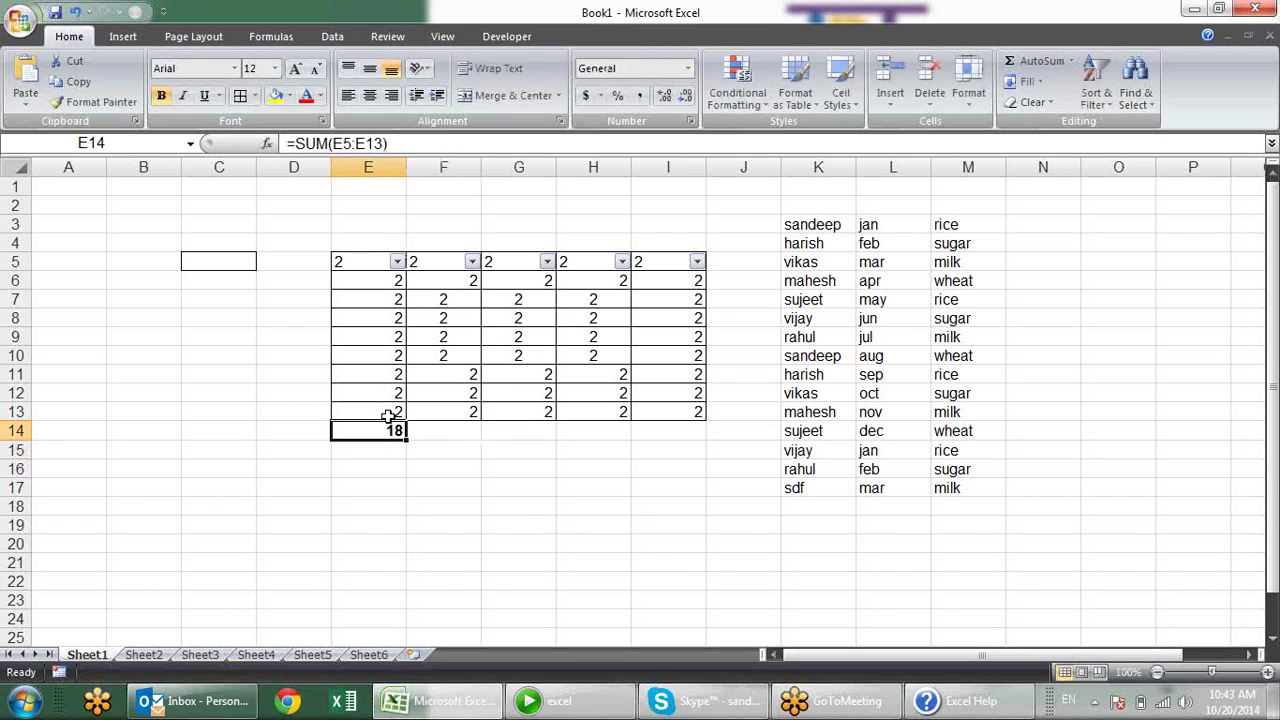
Change E8 to 50 and check the E14 total.
{"action": "left_click", "coordinate": [391, 318]}
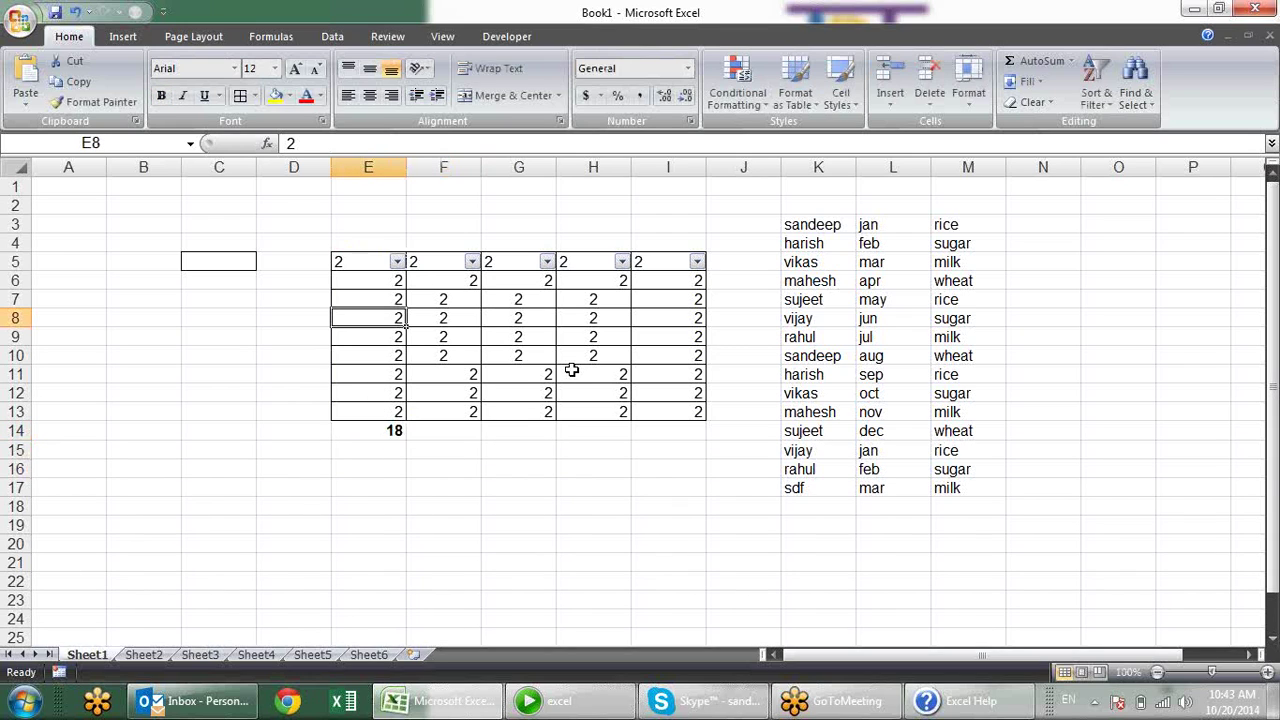
{"action": "type", "text": "50"}
{"action": "key", "text": "Return"}
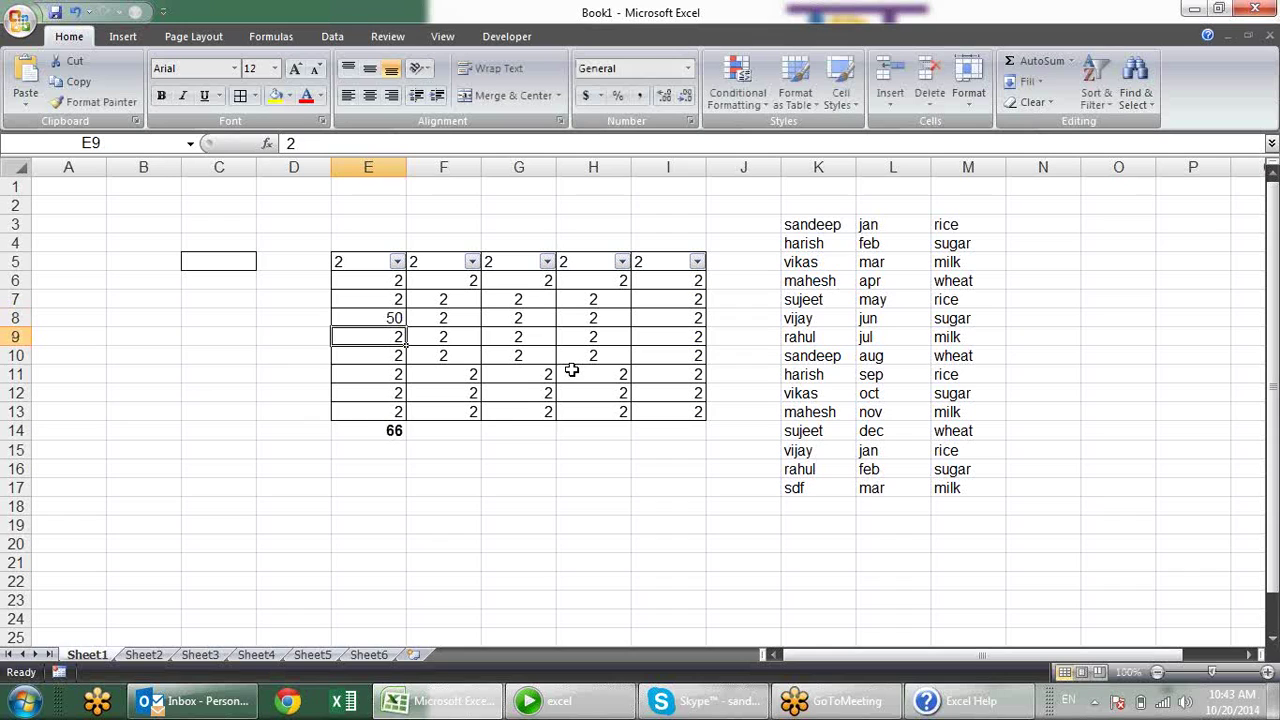
{"action": "left_click", "coordinate": [392, 428]}
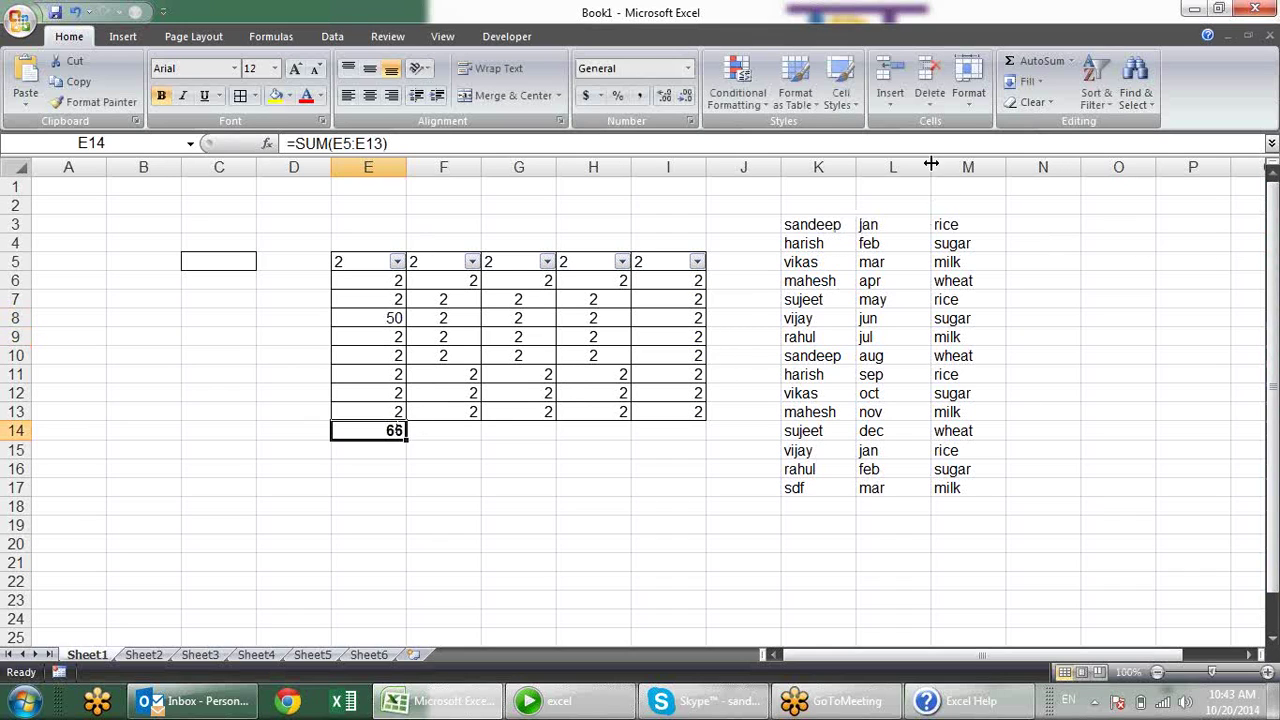
Set workbook calculation to Manual in Excel Options > Formulas.
{"action": "left_click", "coordinate": [20, 20]}
{"action": "left_click", "coordinate": [278, 430]}
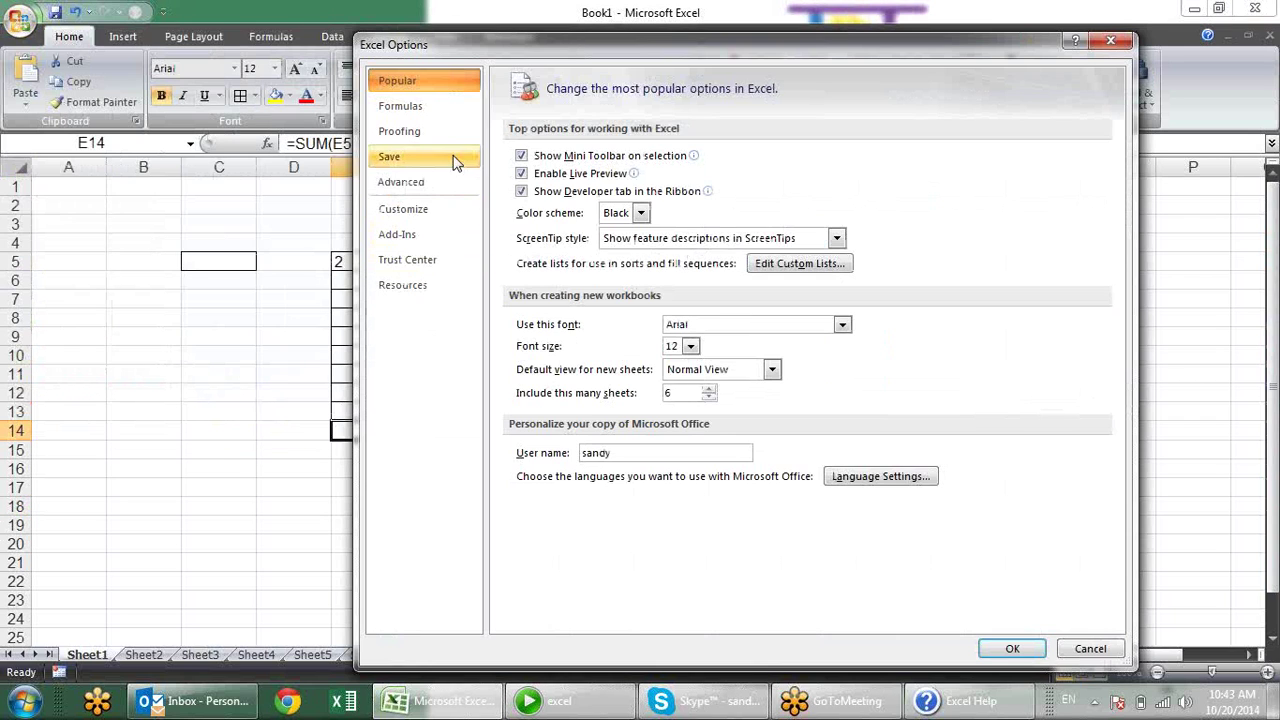
{"action": "left_click", "coordinate": [449, 110]}
{"action": "left_click", "coordinate": [568, 207]}
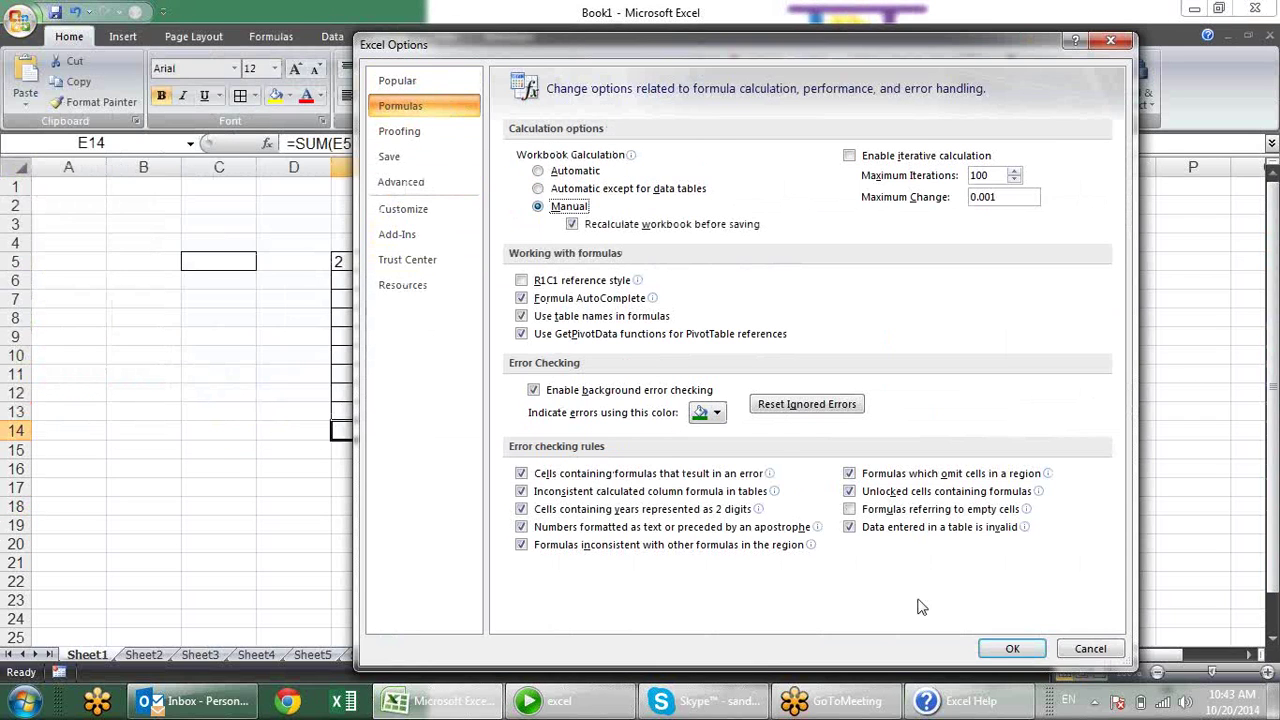
{"action": "left_click", "coordinate": [1018, 650]}
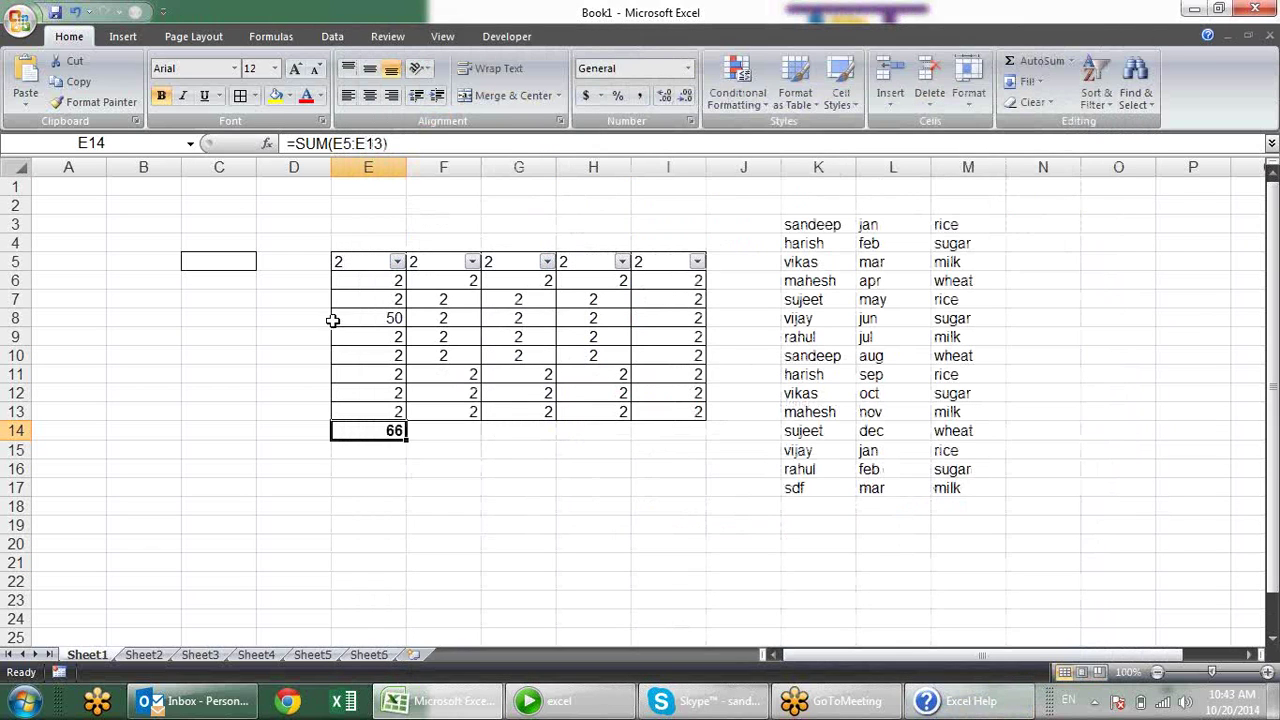
Enter 500 in E9 and E10, then press F9 to recalculate the total to 1062.
{"action": "left_click", "coordinate": [386, 338]}
{"action": "type", "text": "500"}
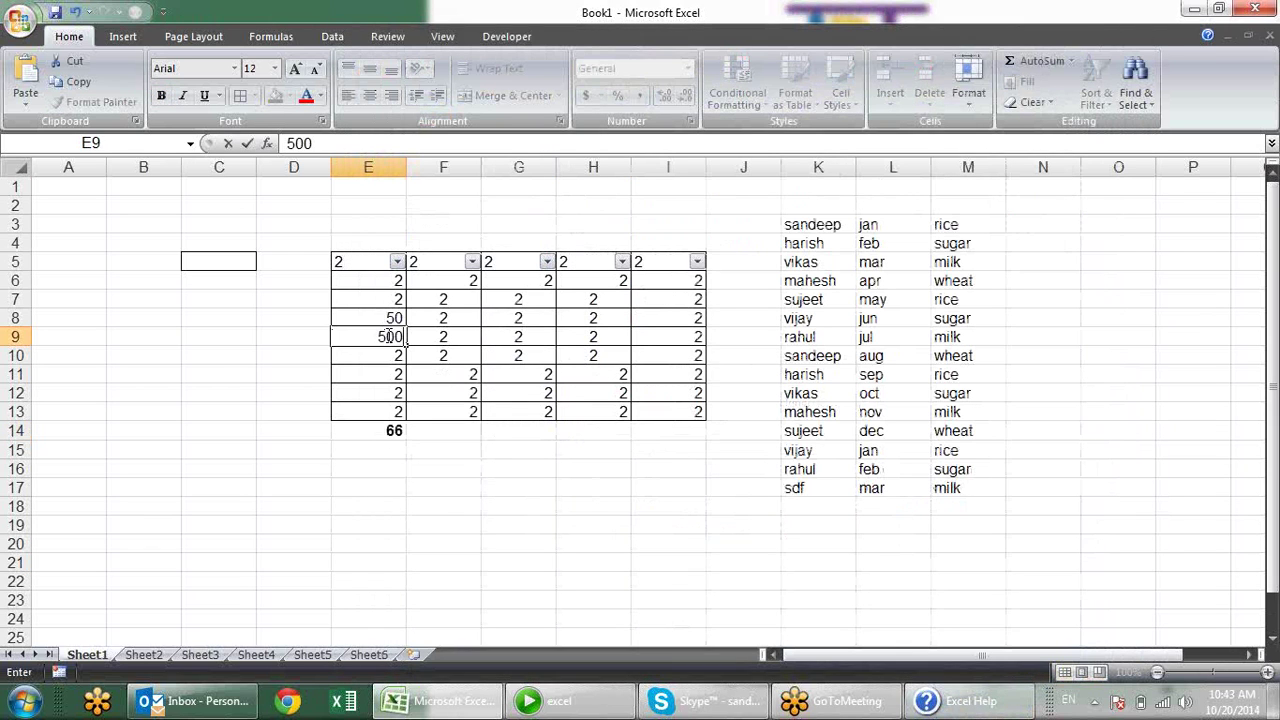
{"action": "key", "text": "Return"}
{"action": "type", "text": "500"}
{"action": "key", "text": "Return"}
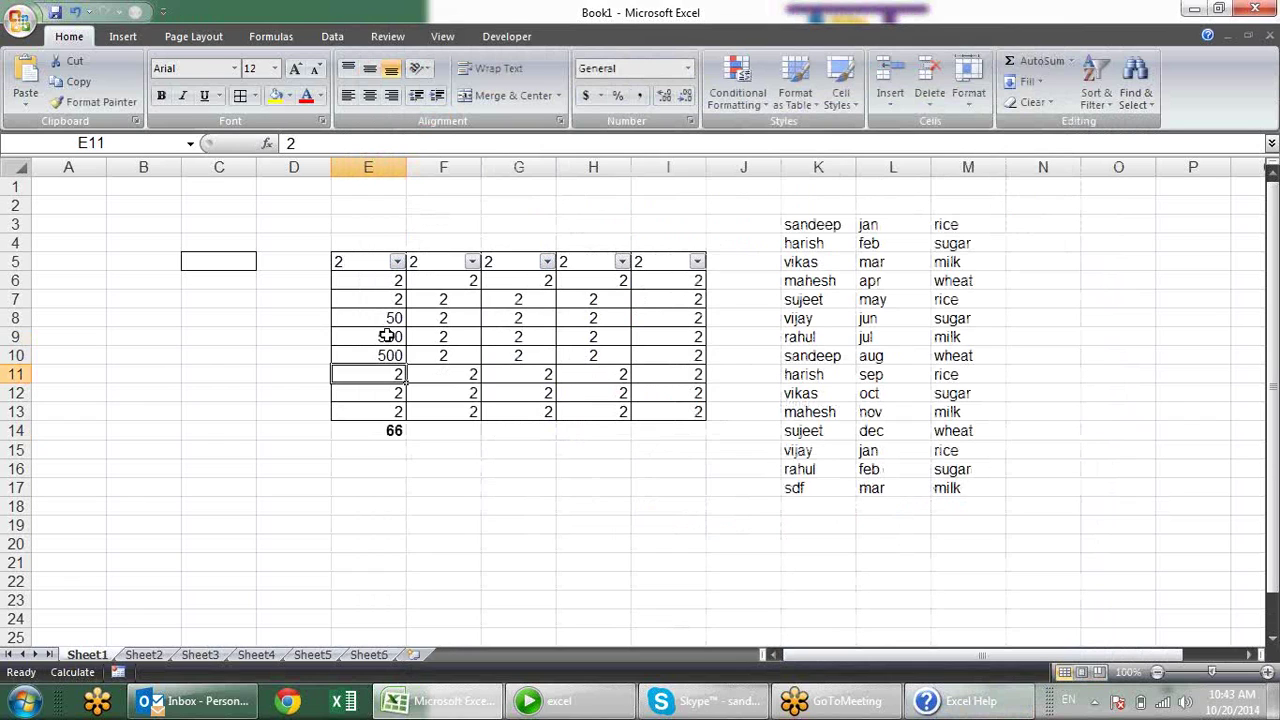
{"action": "key", "text": "F9"}
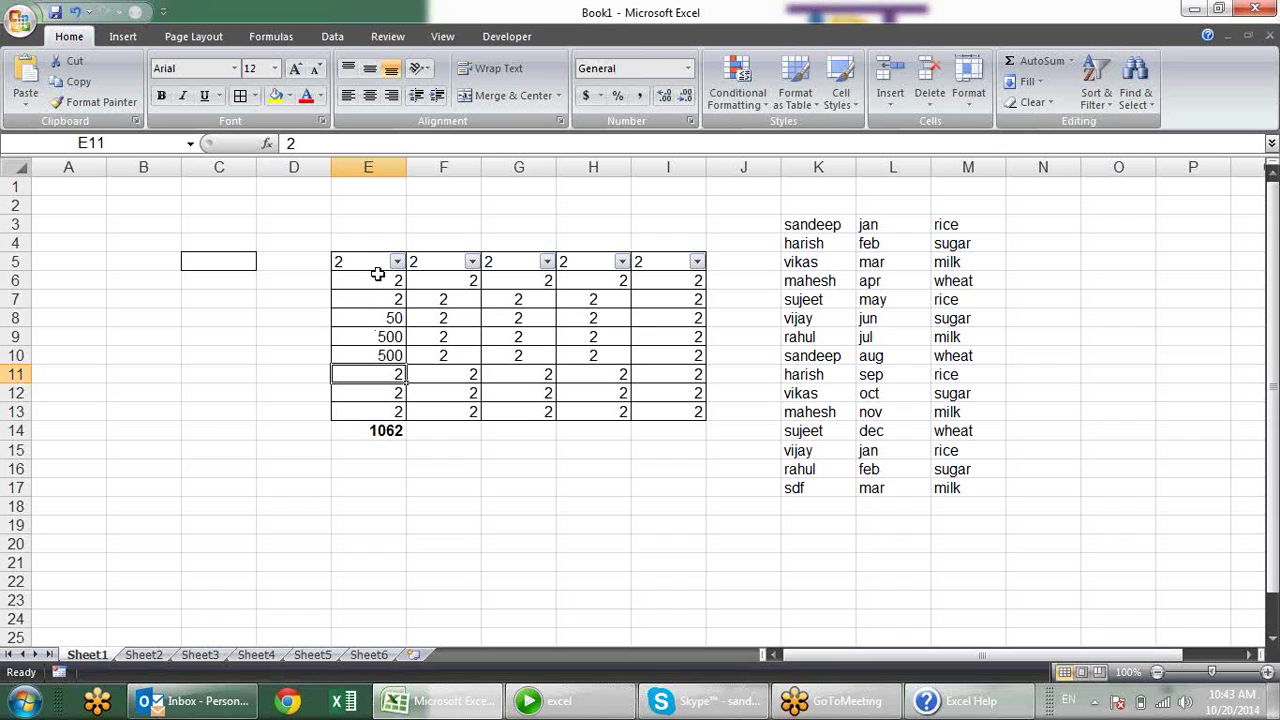
Choose Automatic under Formulas > Calculation Options, then select cells N8, G16 and C9.
{"action": "left_click", "coordinate": [288, 40]}
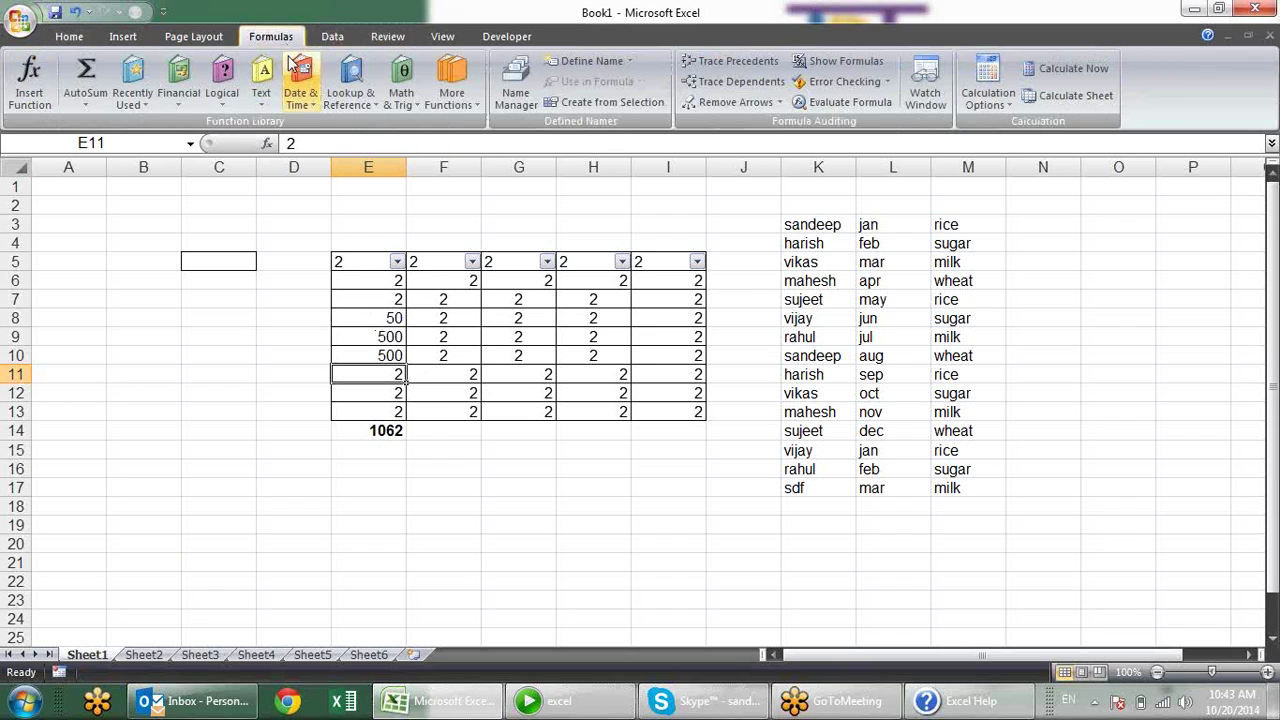
{"action": "left_click", "coordinate": [1000, 95]}
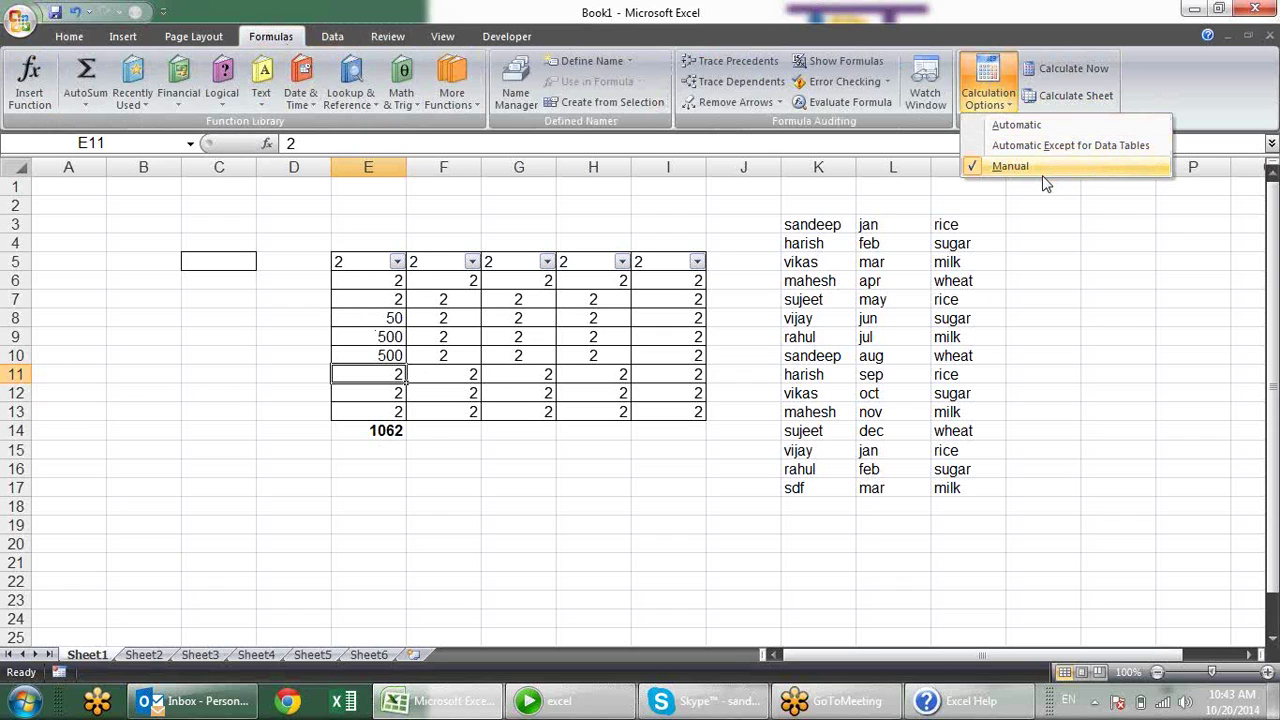
{"action": "left_click", "coordinate": [1017, 127]}
{"action": "left_click", "coordinate": [1034, 316]}
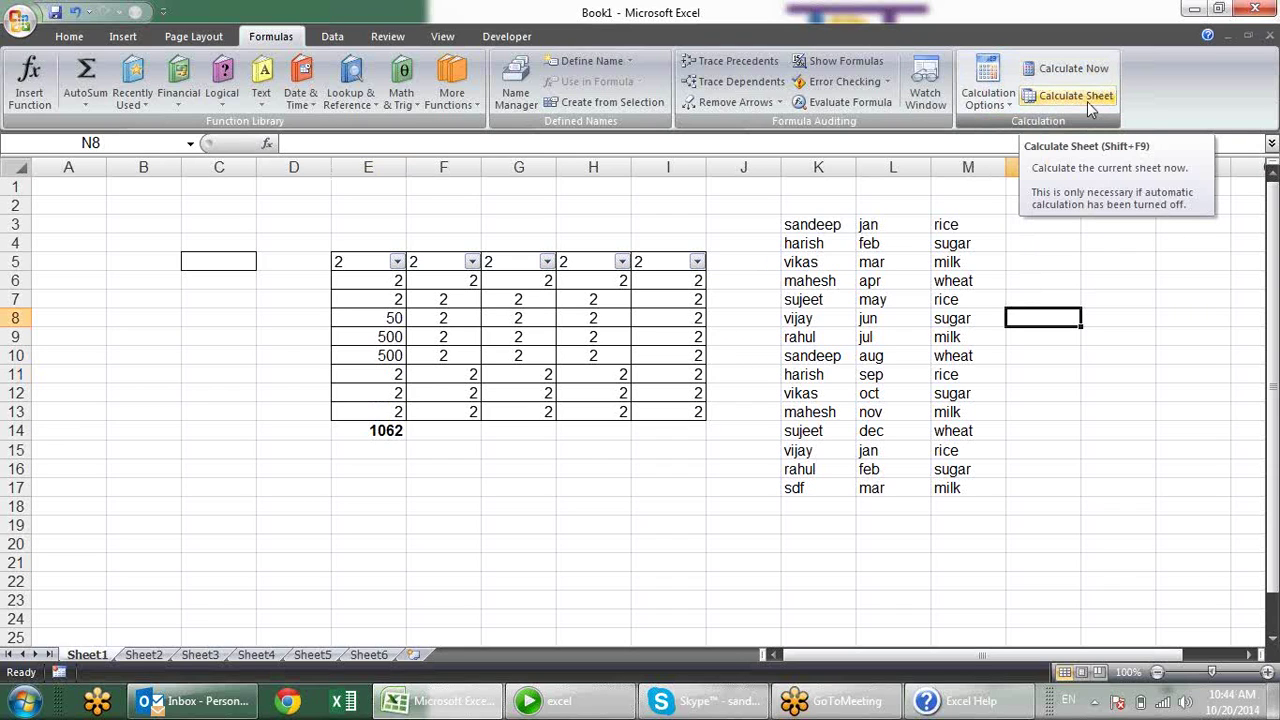
{"action": "left_click", "coordinate": [490, 468]}
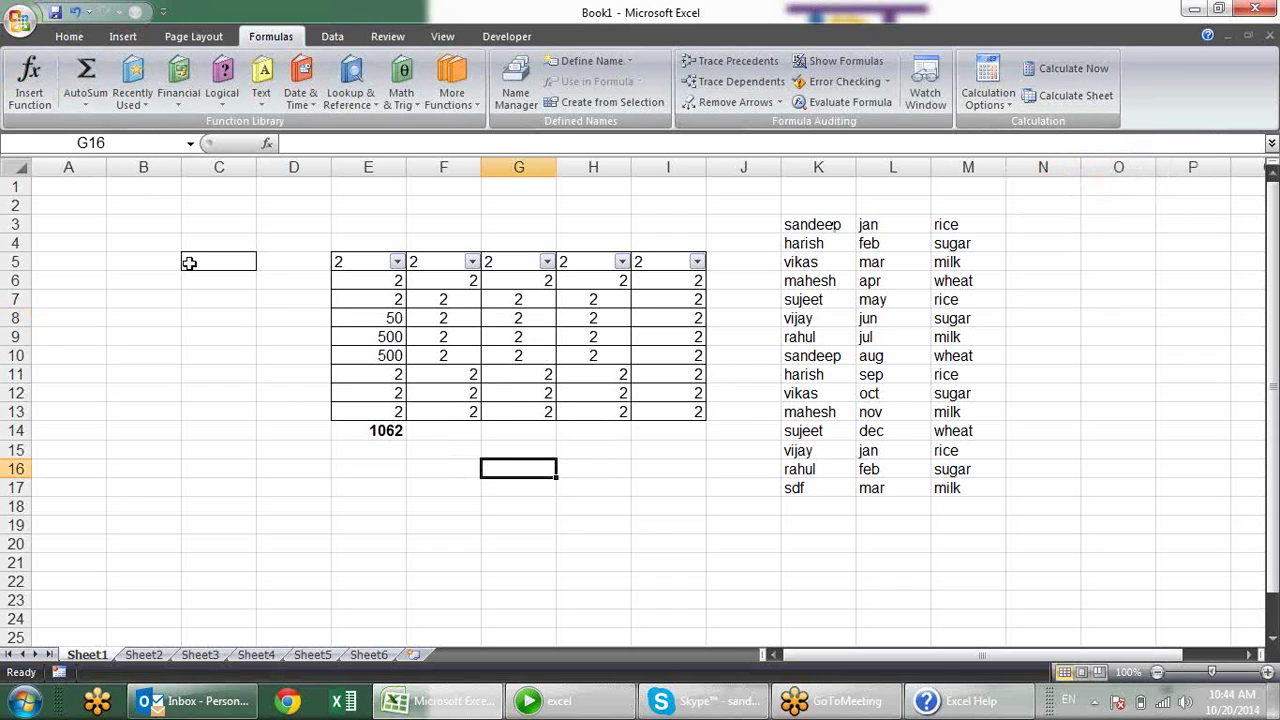
{"action": "left_click", "coordinate": [212, 333]}
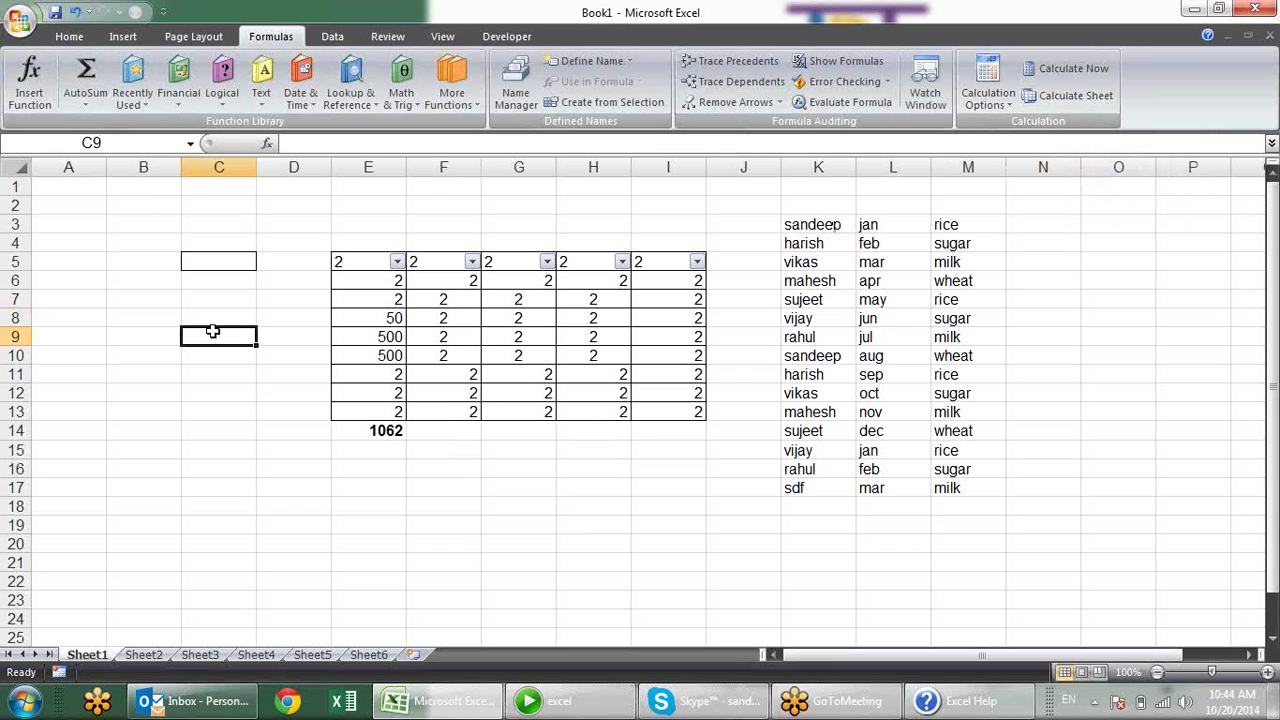
{"action": "left_click", "coordinate": [14, 22]}
{"action": "left_click", "coordinate": [255, 430]}
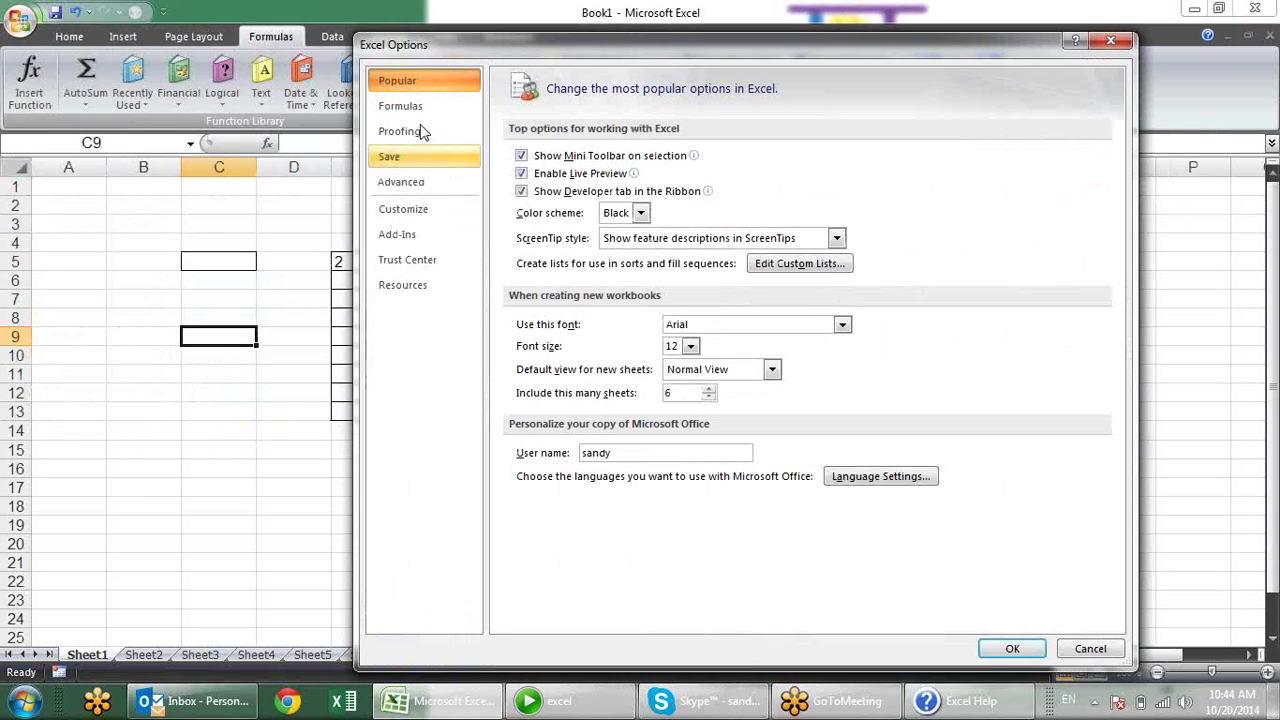
{"action": "left_click", "coordinate": [418, 110]}
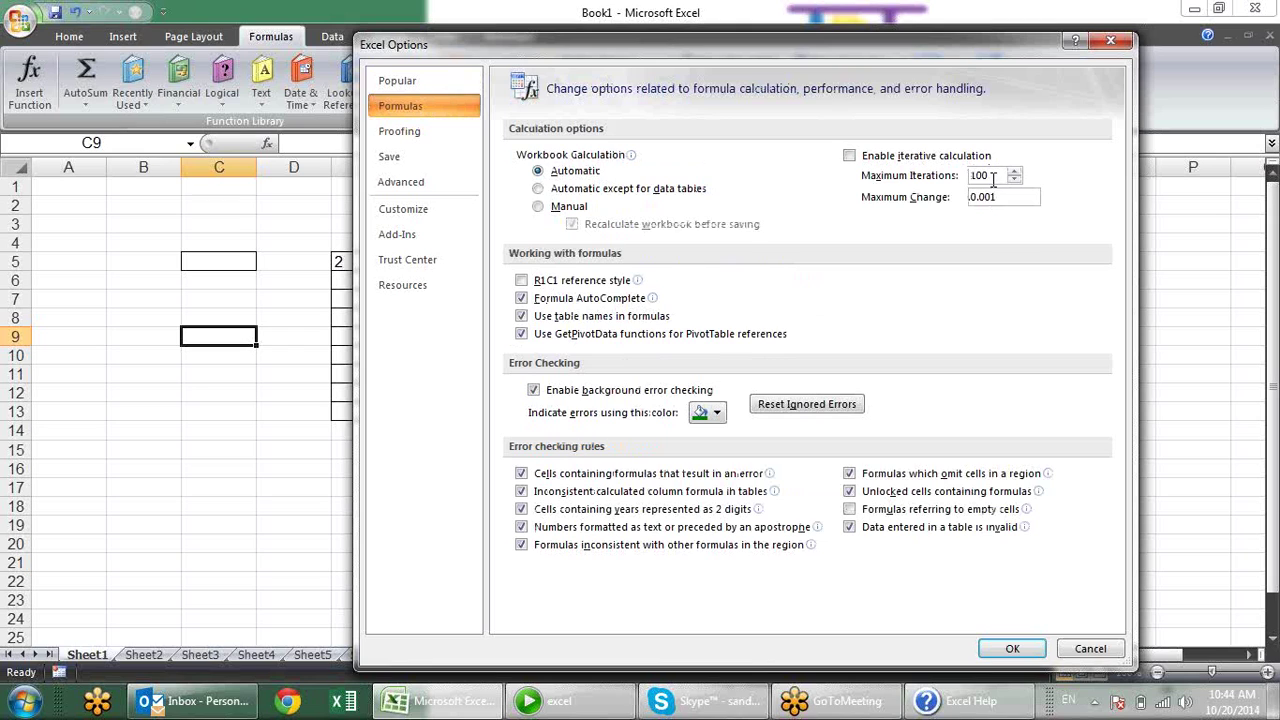
{"action": "left_click", "coordinate": [997, 179]}
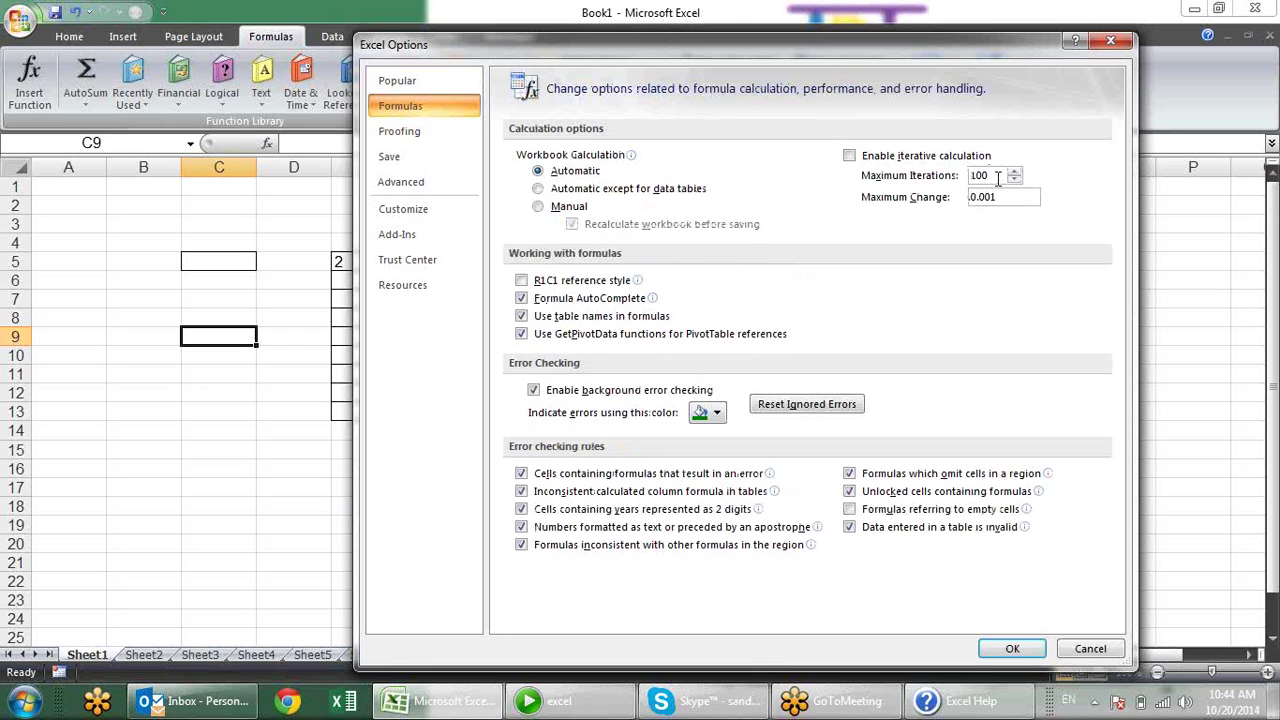
{"action": "left_click", "coordinate": [1110, 41]}
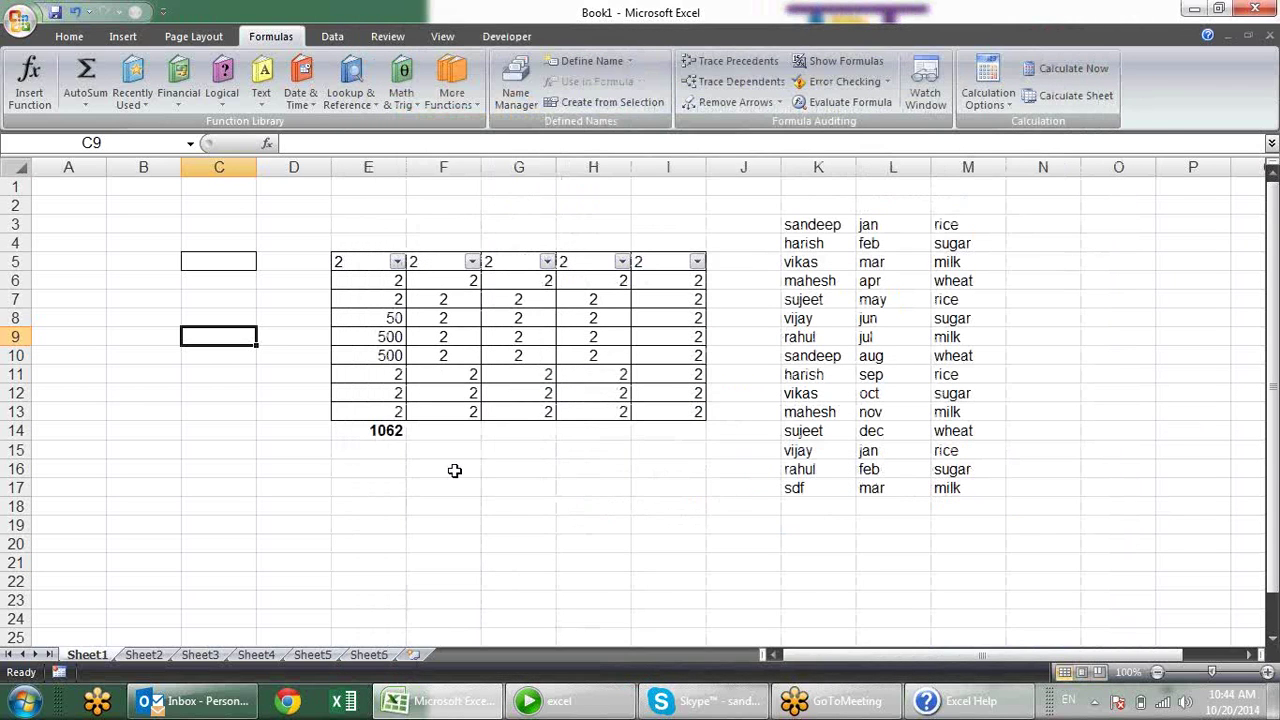
Enter the formula =10+H18 in H17.
{"action": "left_click", "coordinate": [454, 469]}
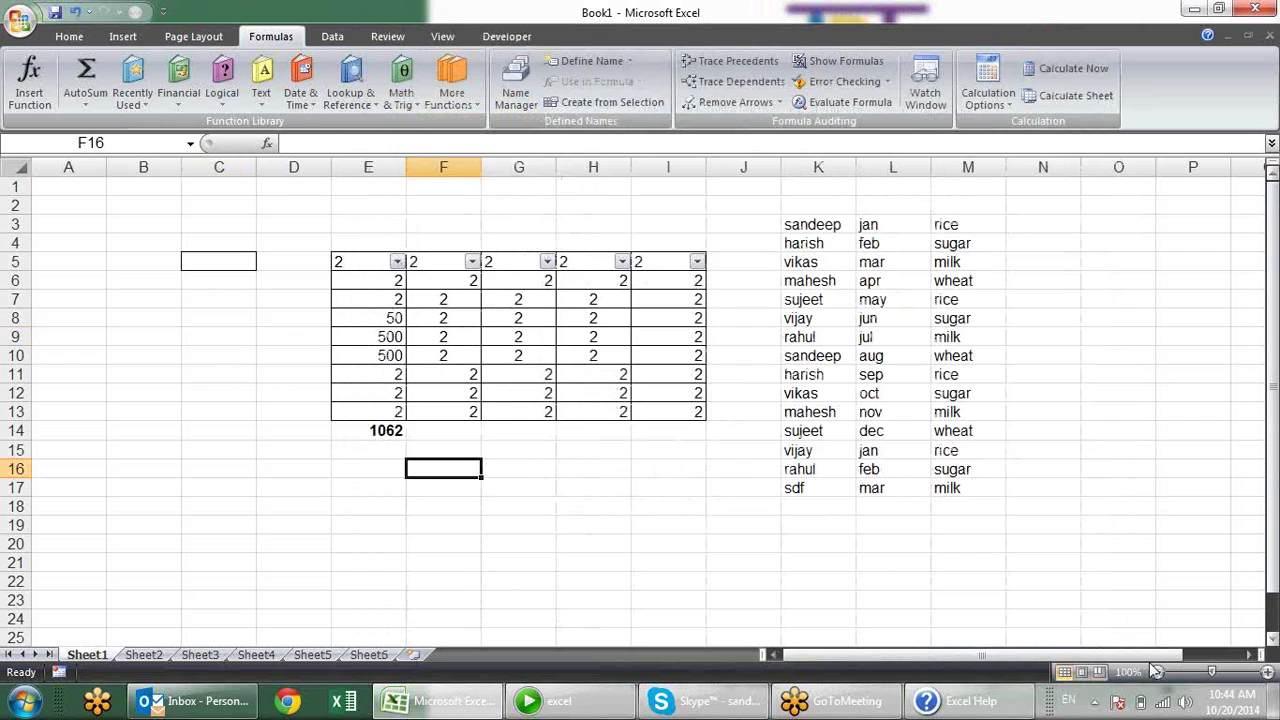
{"action": "mouse_move", "coordinate": [967, 716]}
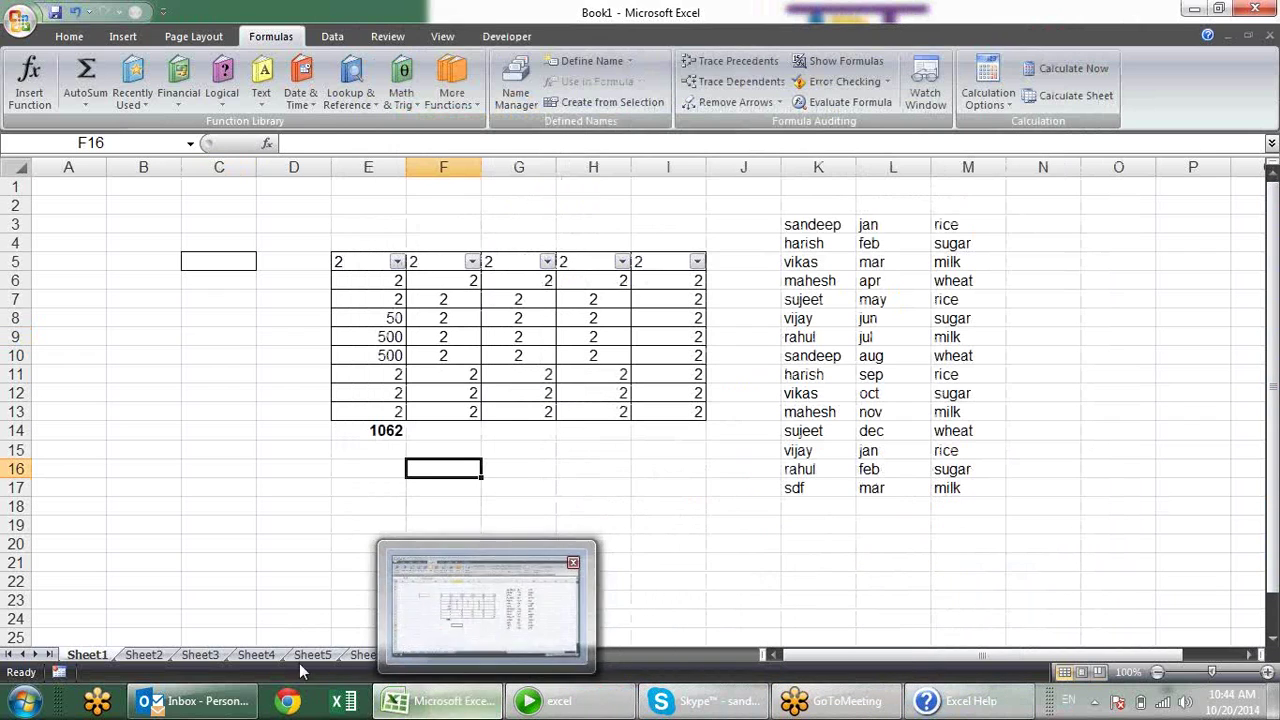
{"action": "left_click", "coordinate": [506, 492]}
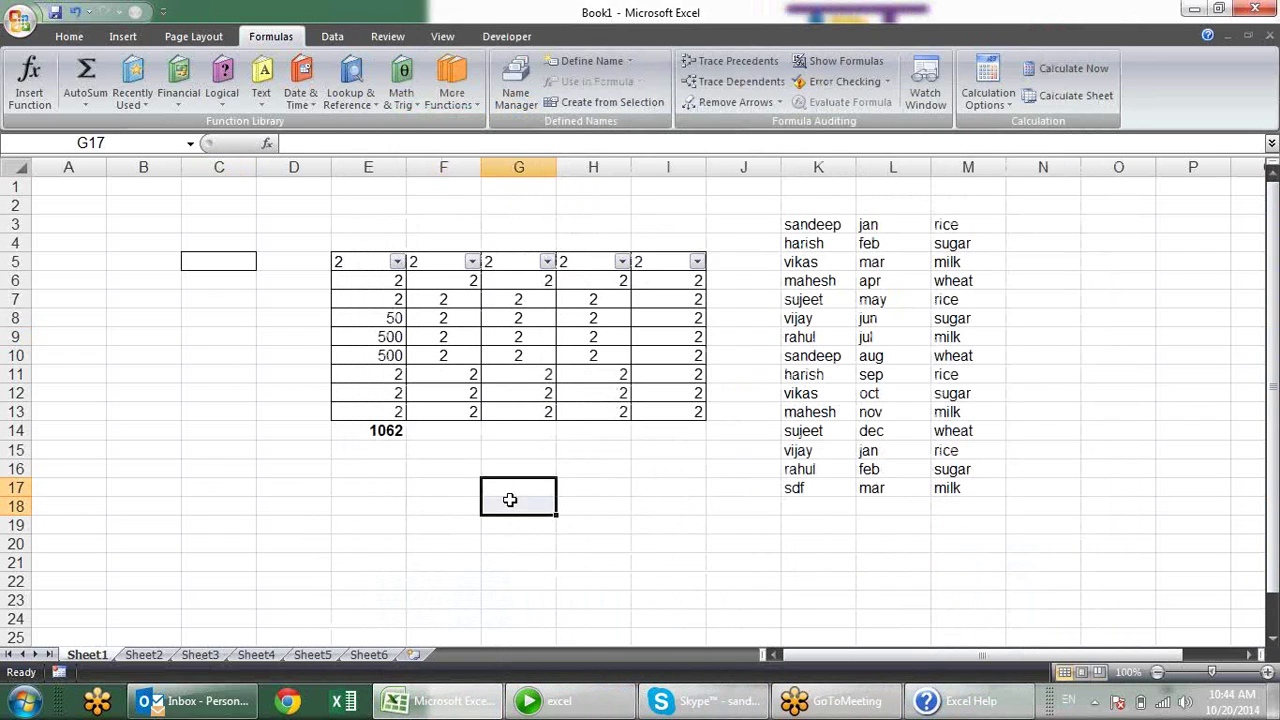
{"action": "left_click", "coordinate": [412, 470]}
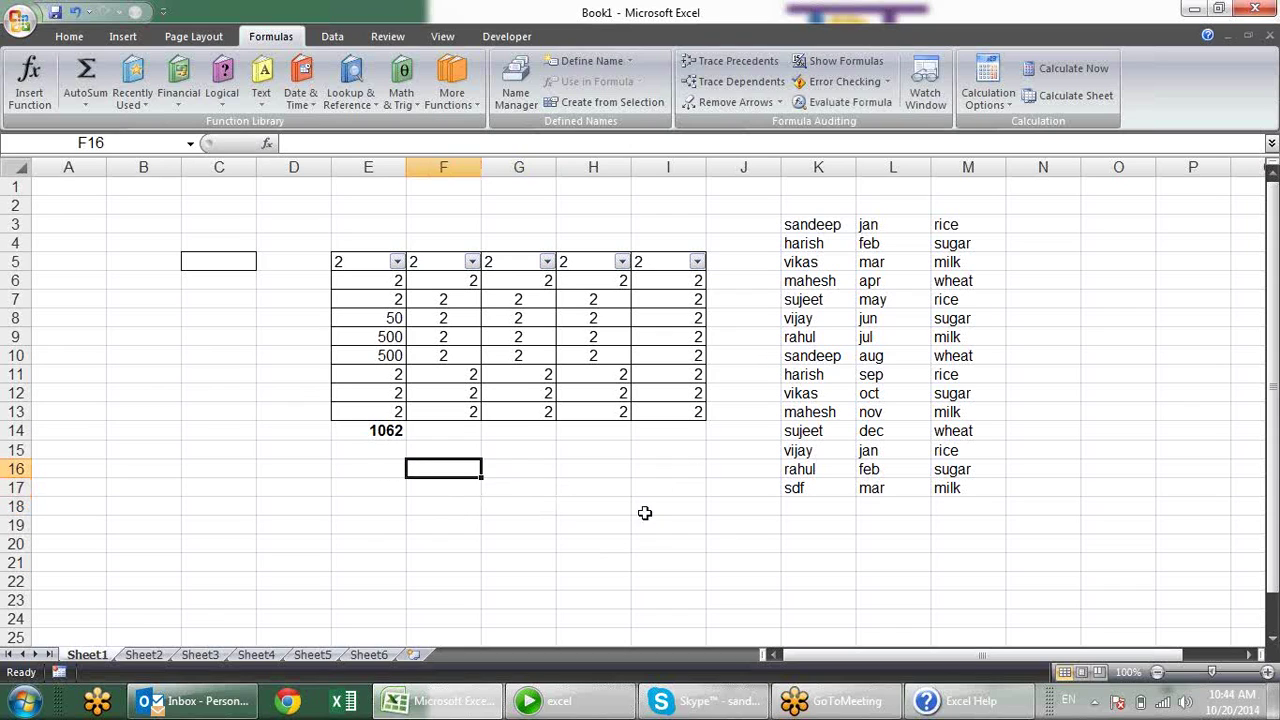
{"action": "left_click", "coordinate": [574, 490]}
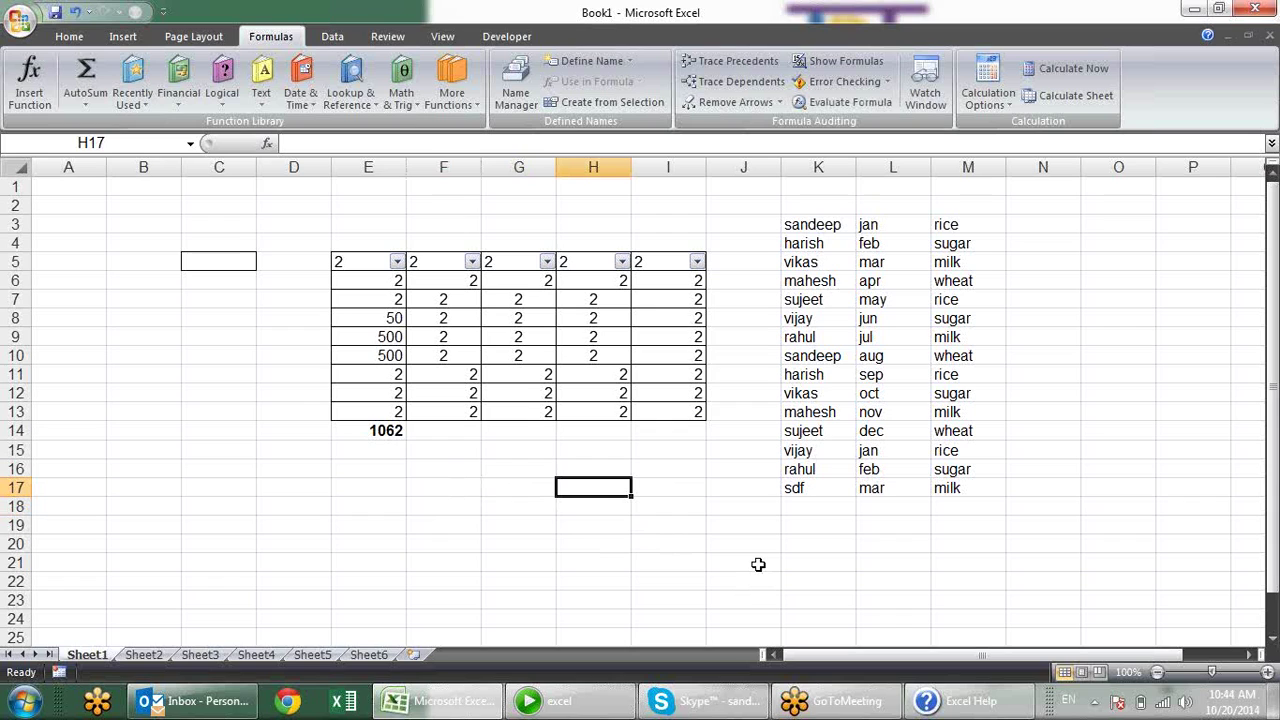
{"action": "type", "text": "="}
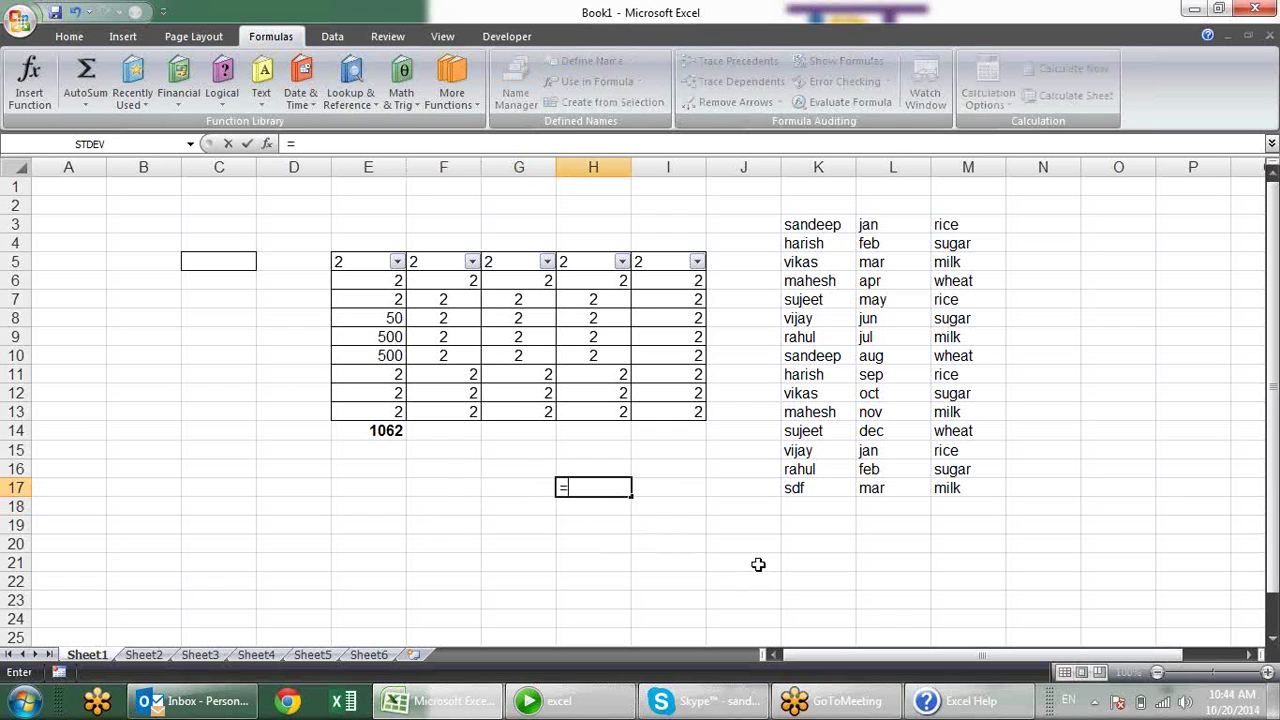
{"action": "type", "text": "10+"}
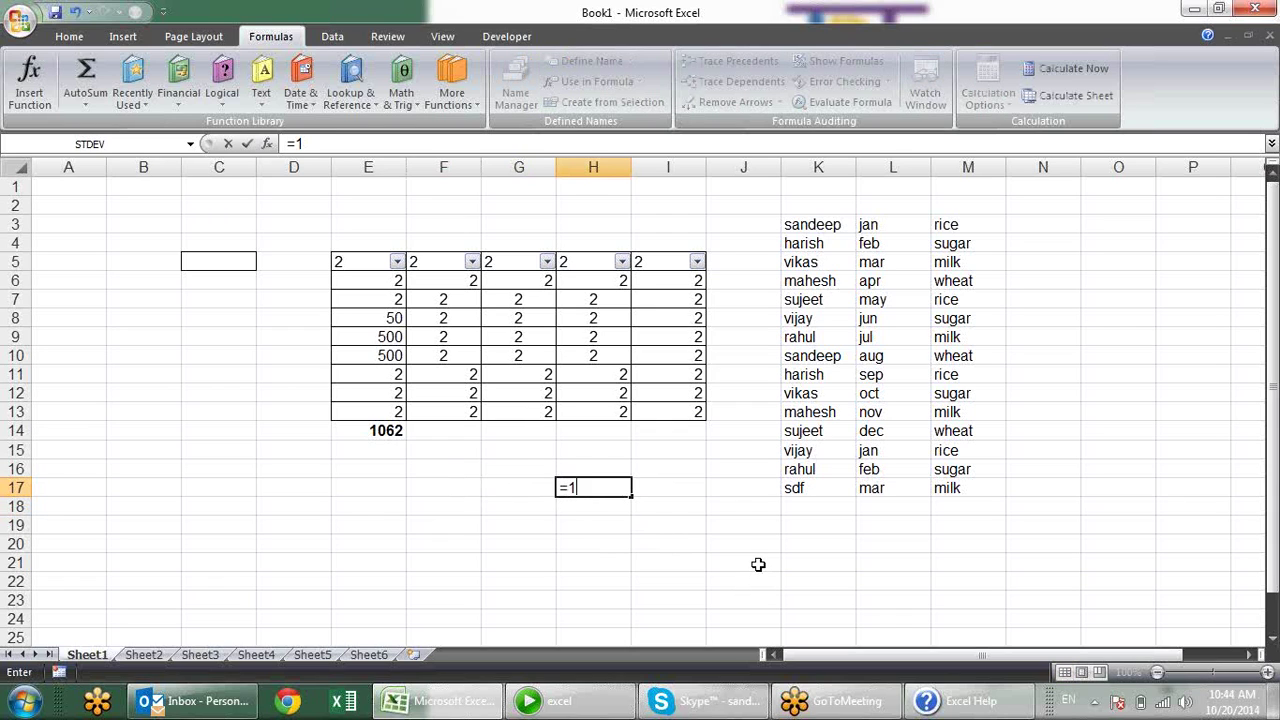
{"action": "left_click", "coordinate": [626, 508]}
{"action": "key", "text": "Return"}
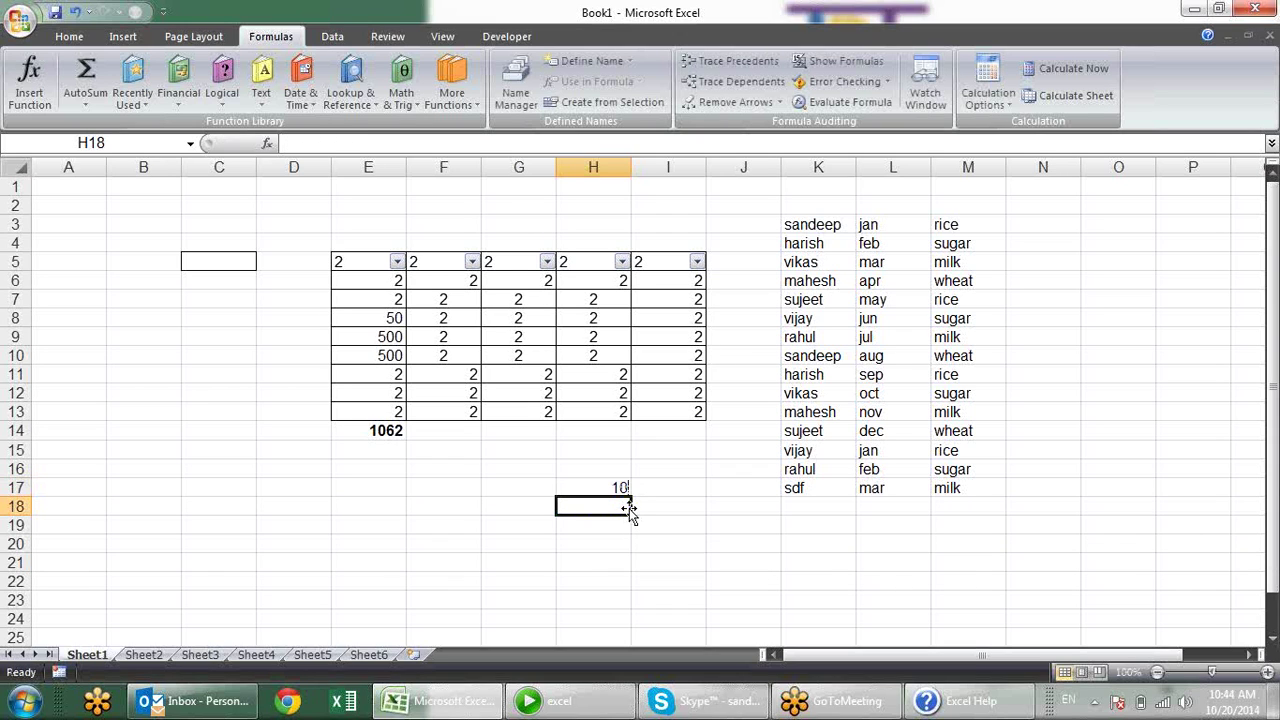
Enter =H17+10 in H18, triggering the Circular Reference Warning.
{"action": "type", "text": "="}
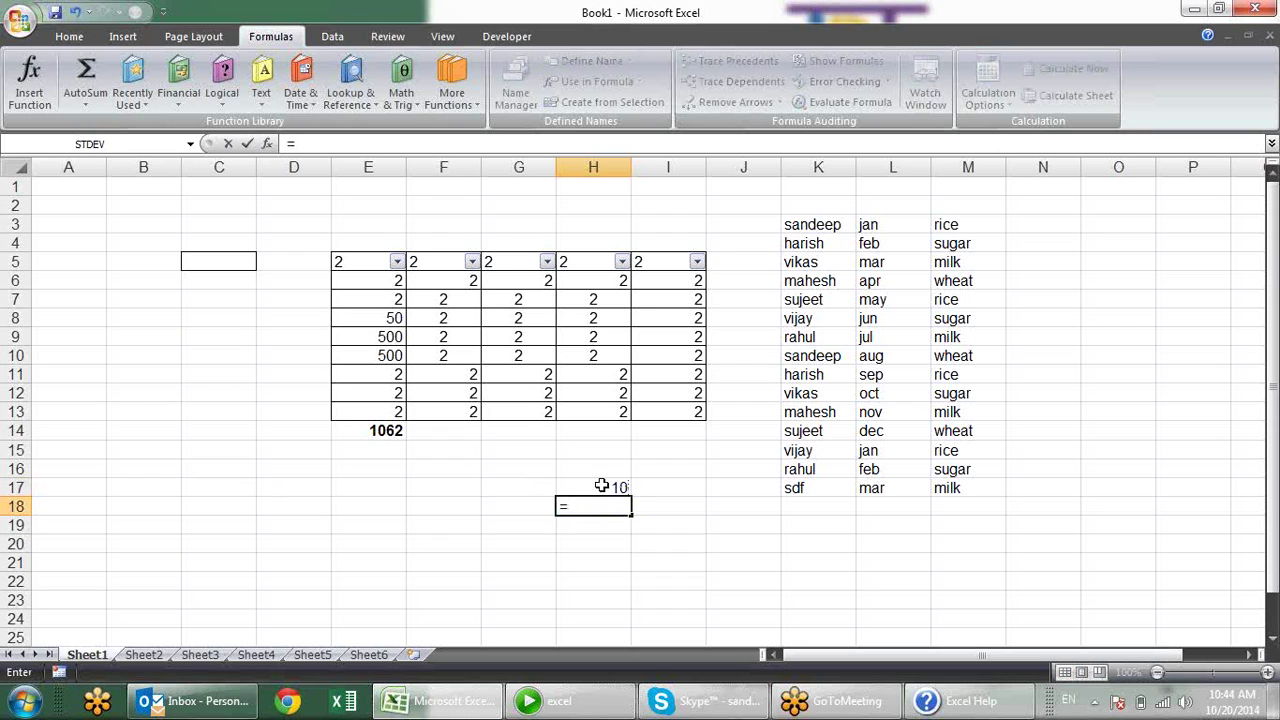
{"action": "left_click", "coordinate": [600, 486]}
{"action": "type", "text": "+10"}
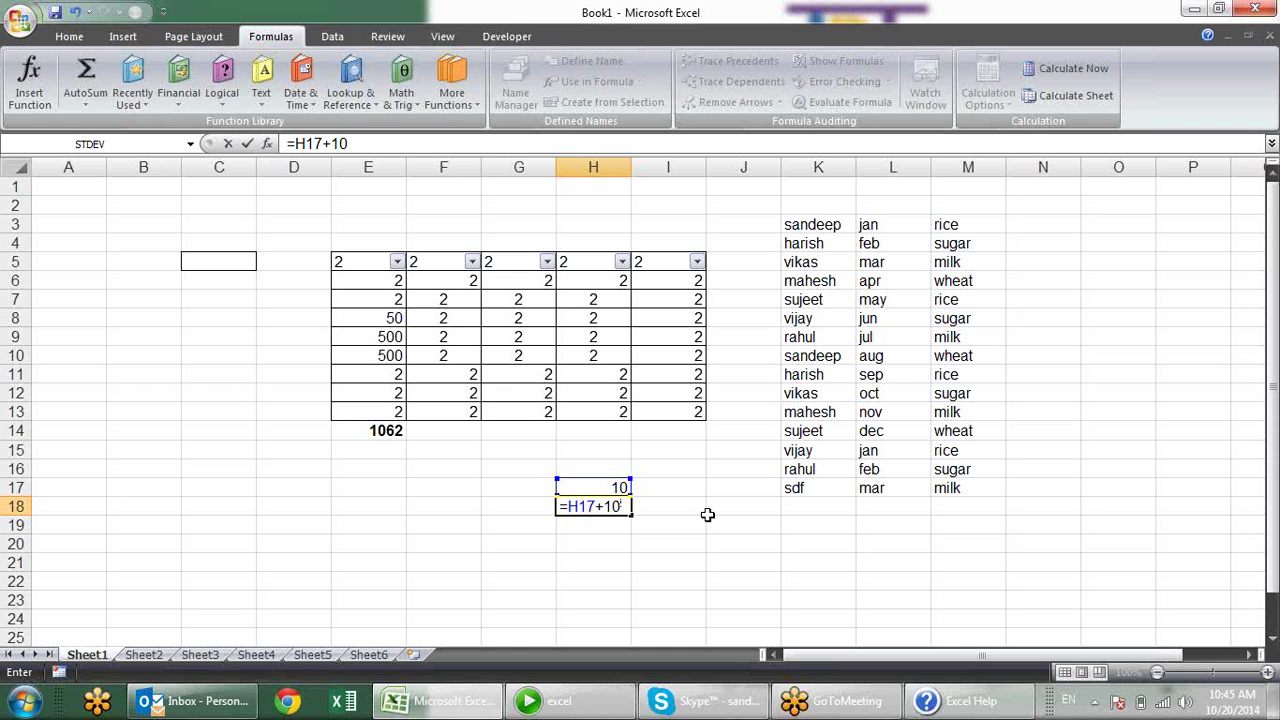
{"action": "key", "text": "Return"}
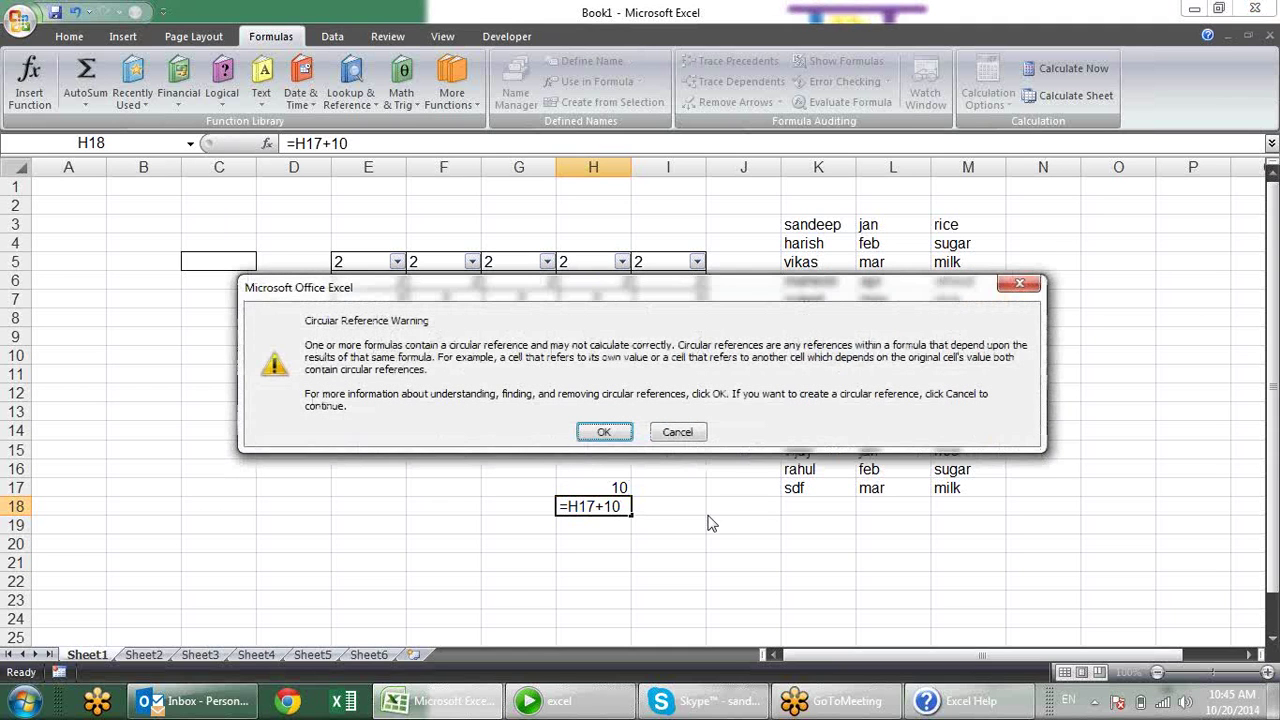
Dismiss the circular reference warning and its Help page, then inspect H18's formula.
{"action": "left_click", "coordinate": [592, 433]}
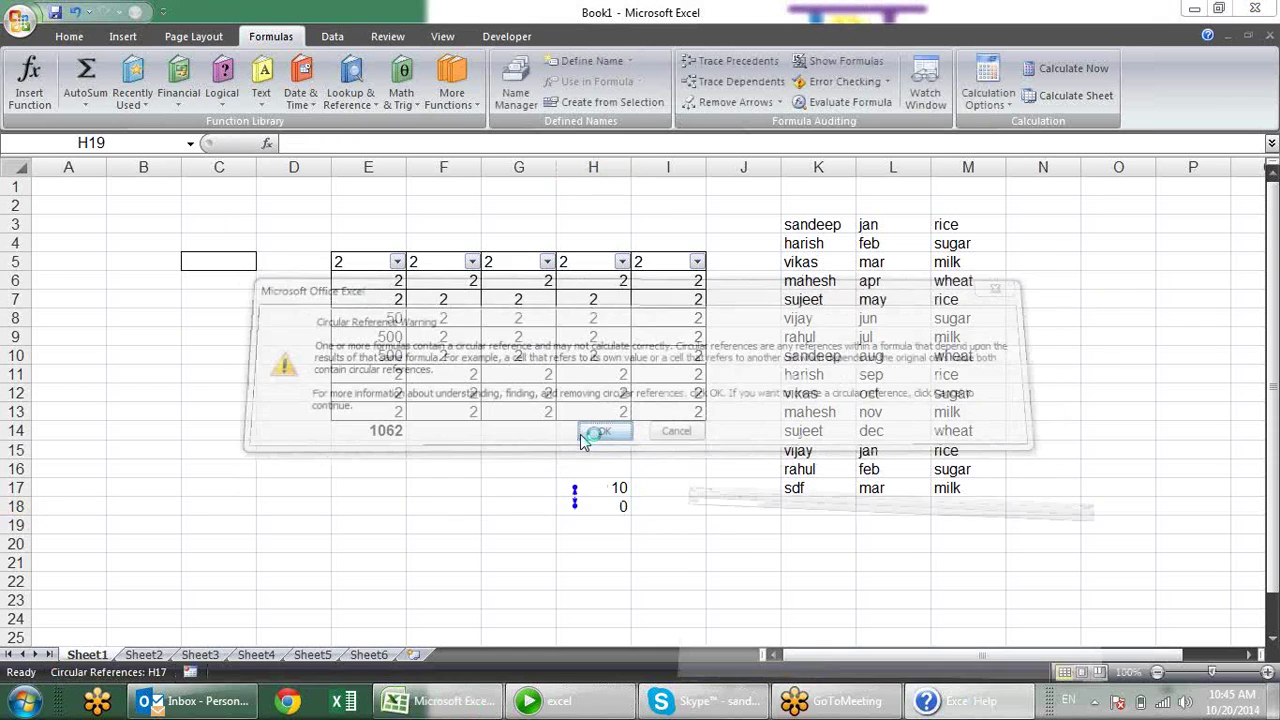
{"action": "left_click", "coordinate": [1255, 9]}
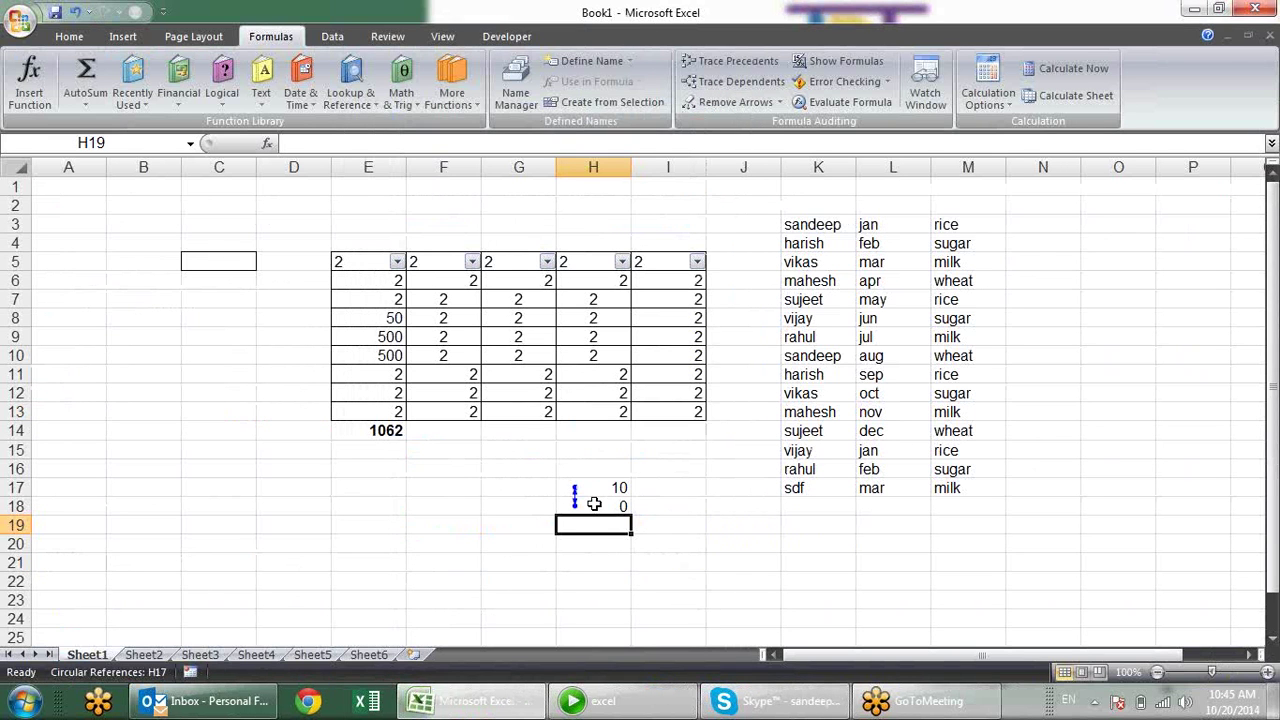
{"action": "left_click", "coordinate": [594, 504]}
{"action": "left_click", "coordinate": [596, 468]}
{"action": "left_click", "coordinate": [603, 507]}
Enable iterative calculation in Excel Options > Formulas so H17:H18 show 1990 and 2000.
{"action": "left_click", "coordinate": [20, 20]}
{"action": "left_click", "coordinate": [272, 432]}
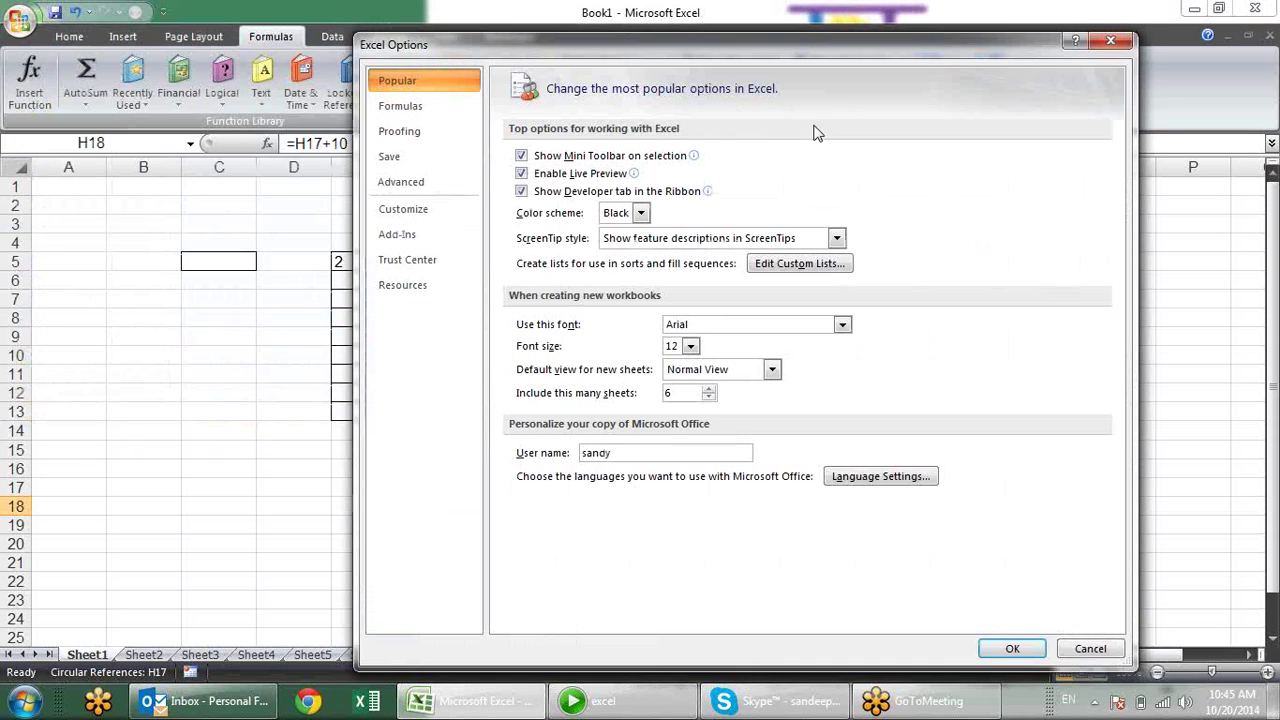
{"action": "left_click", "coordinate": [428, 107]}
{"action": "left_click", "coordinate": [850, 157]}
{"action": "left_click", "coordinate": [850, 157]}
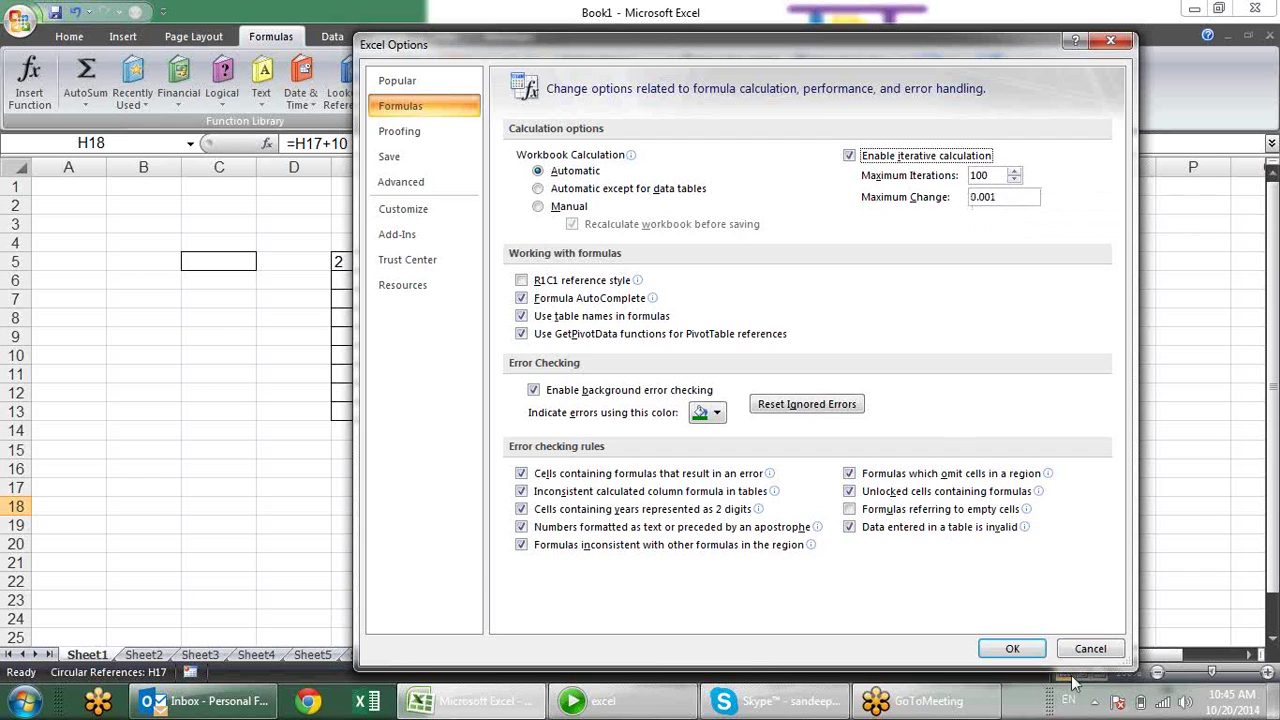
{"action": "left_click", "coordinate": [1017, 649]}
{"action": "left_click", "coordinate": [605, 470]}
{"action": "left_click_drag", "start_coordinate": [612, 487], "coordinate": [620, 507]}
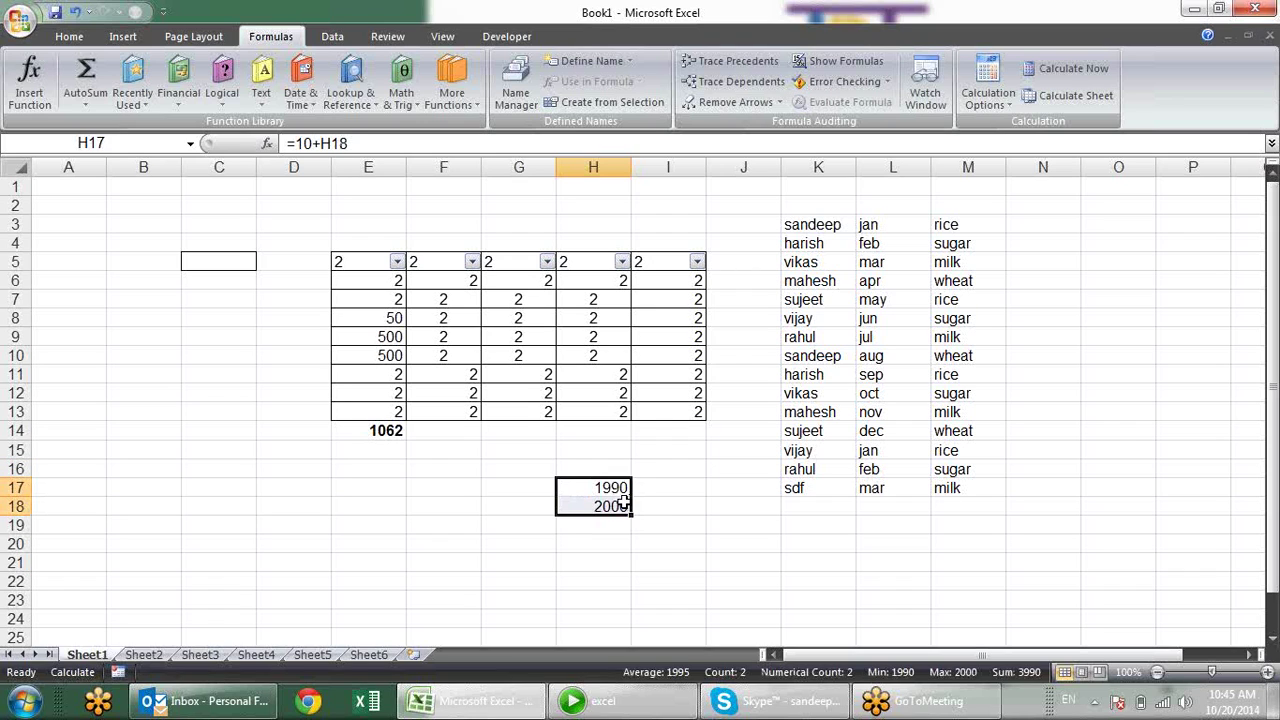
Delete the circular formulas in H16:H18.
{"action": "left_click", "coordinate": [620, 506]}
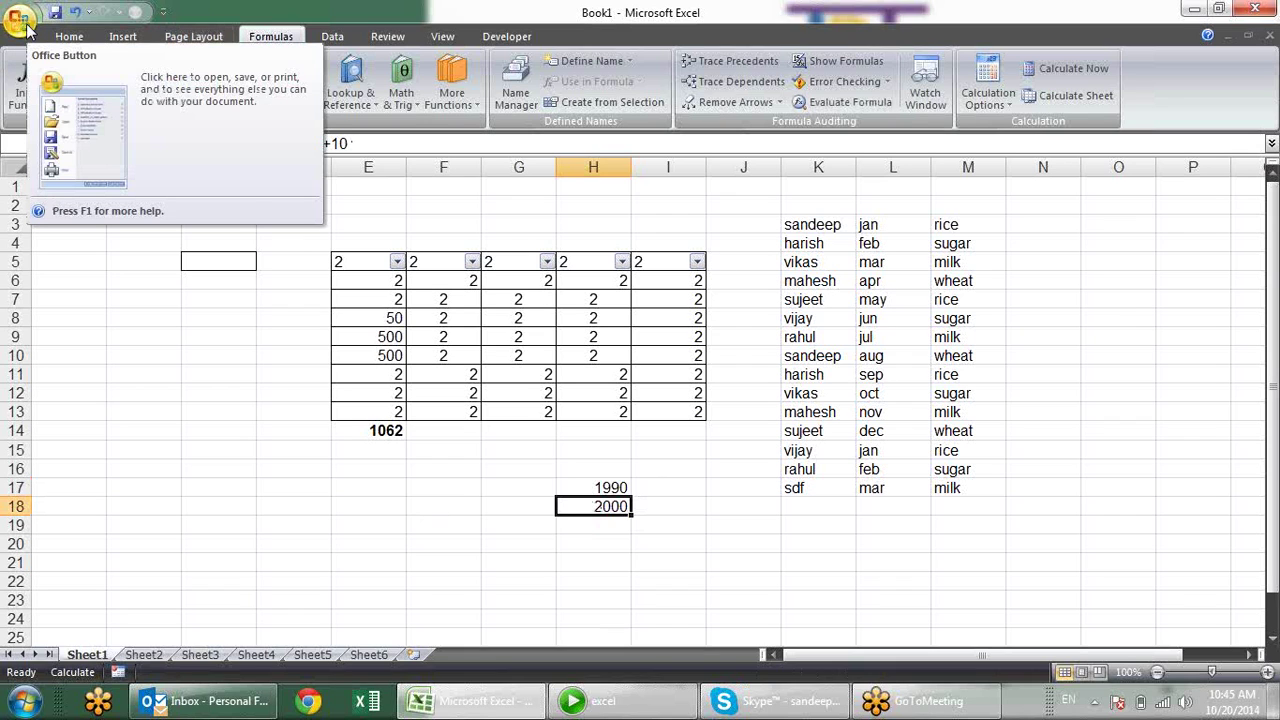
{"action": "left_click_drag", "start_coordinate": [605, 470], "coordinate": [620, 512]}
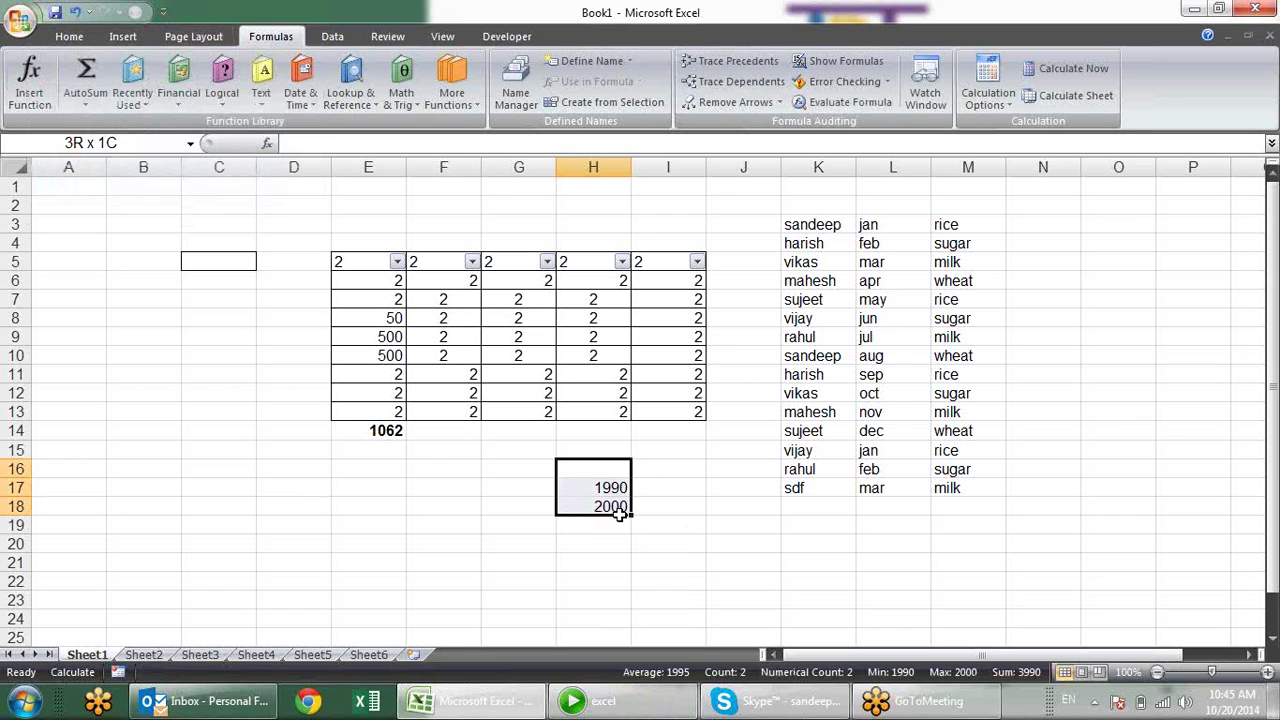
{"action": "key", "text": "Delete"}
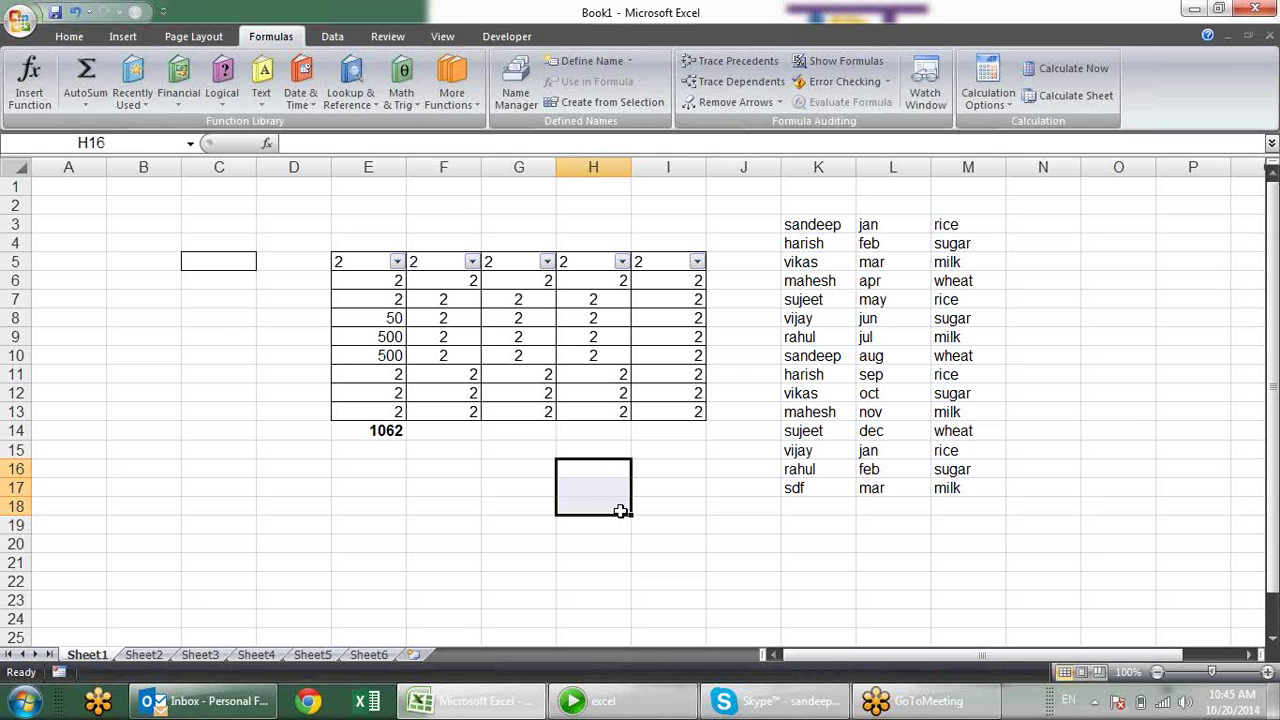
Uncheck Enable iterative calculation in Excel Options > Formulas and apply it.
{"action": "left_click", "coordinate": [20, 22]}
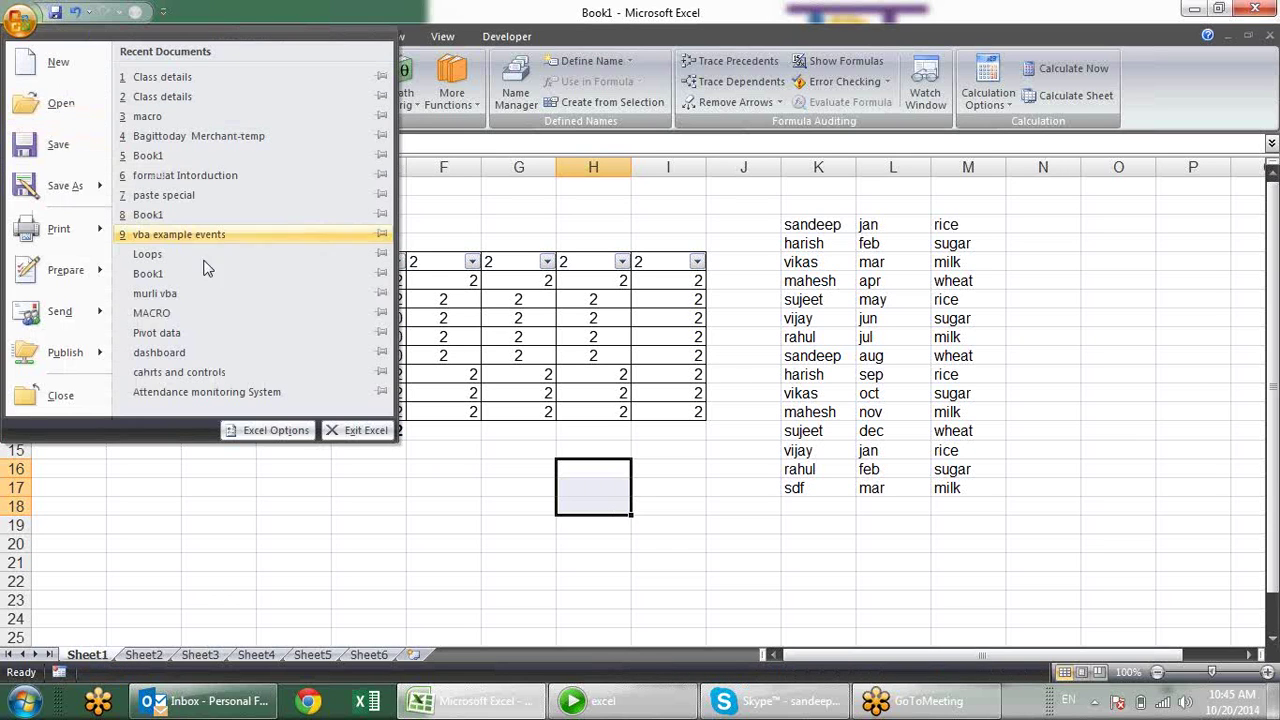
{"action": "left_click", "coordinate": [265, 432]}
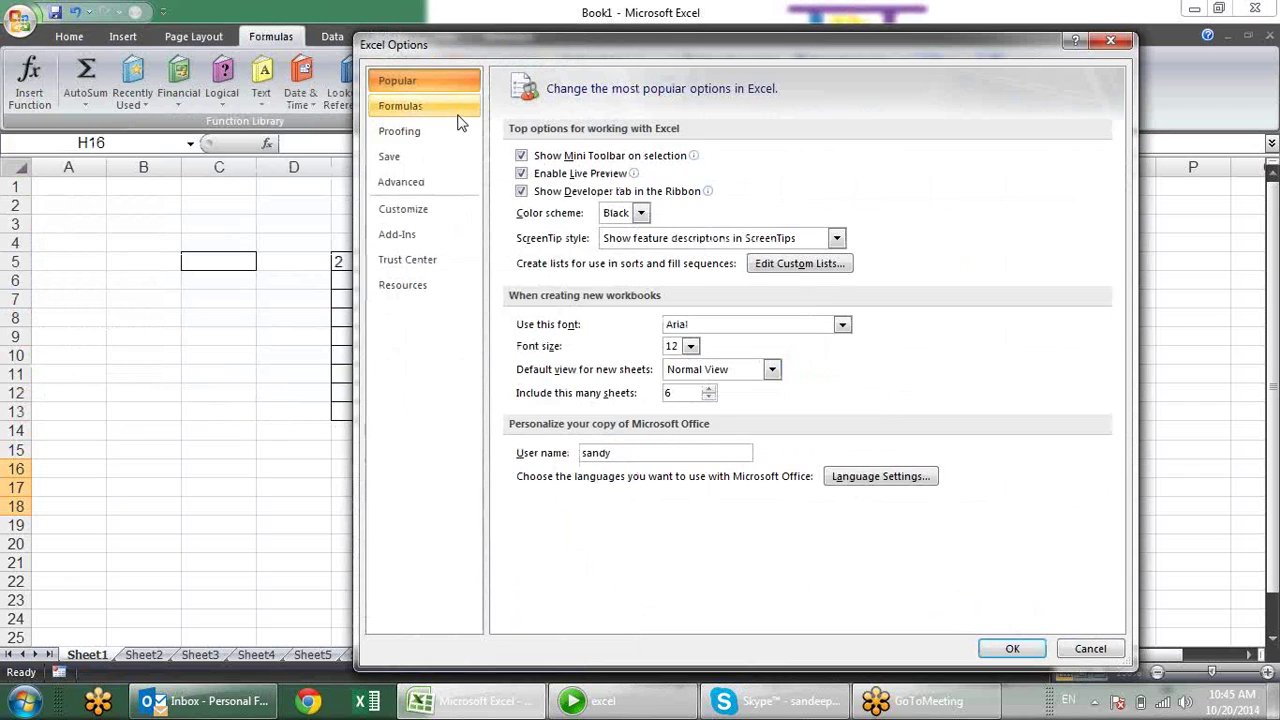
{"action": "left_click", "coordinate": [458, 112]}
{"action": "left_click", "coordinate": [882, 160]}
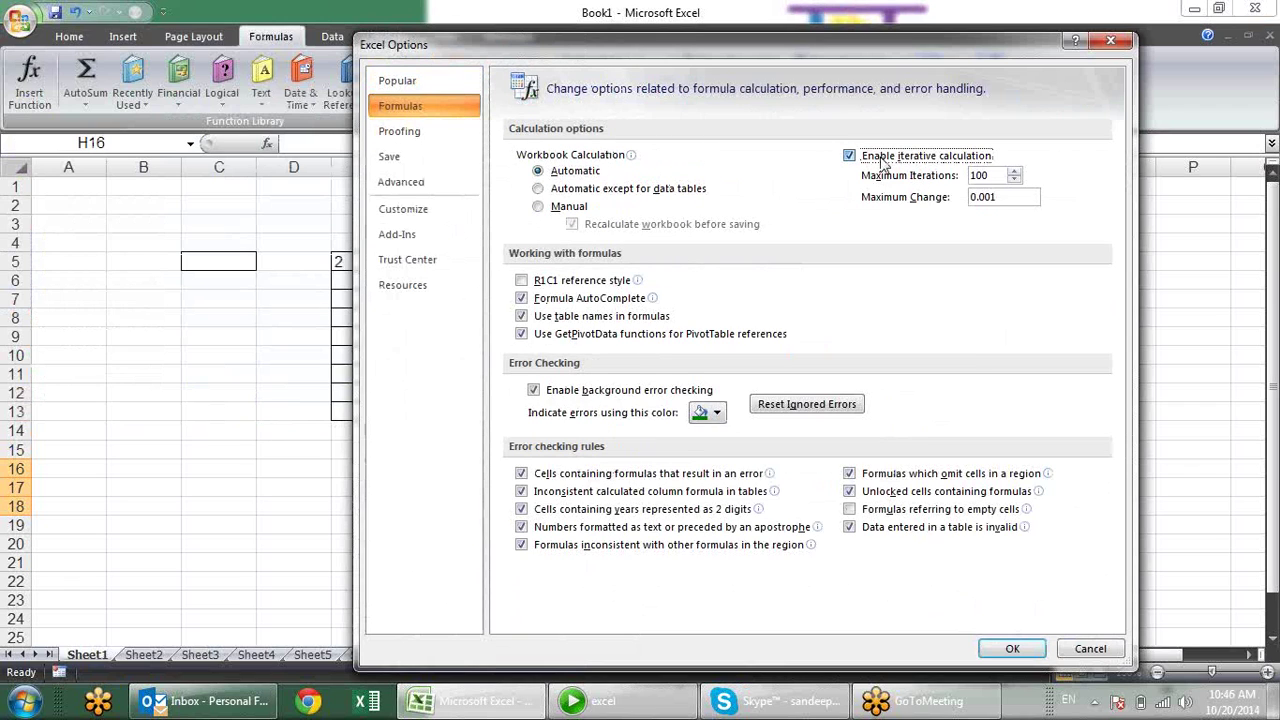
{"action": "left_click", "coordinate": [882, 162]}
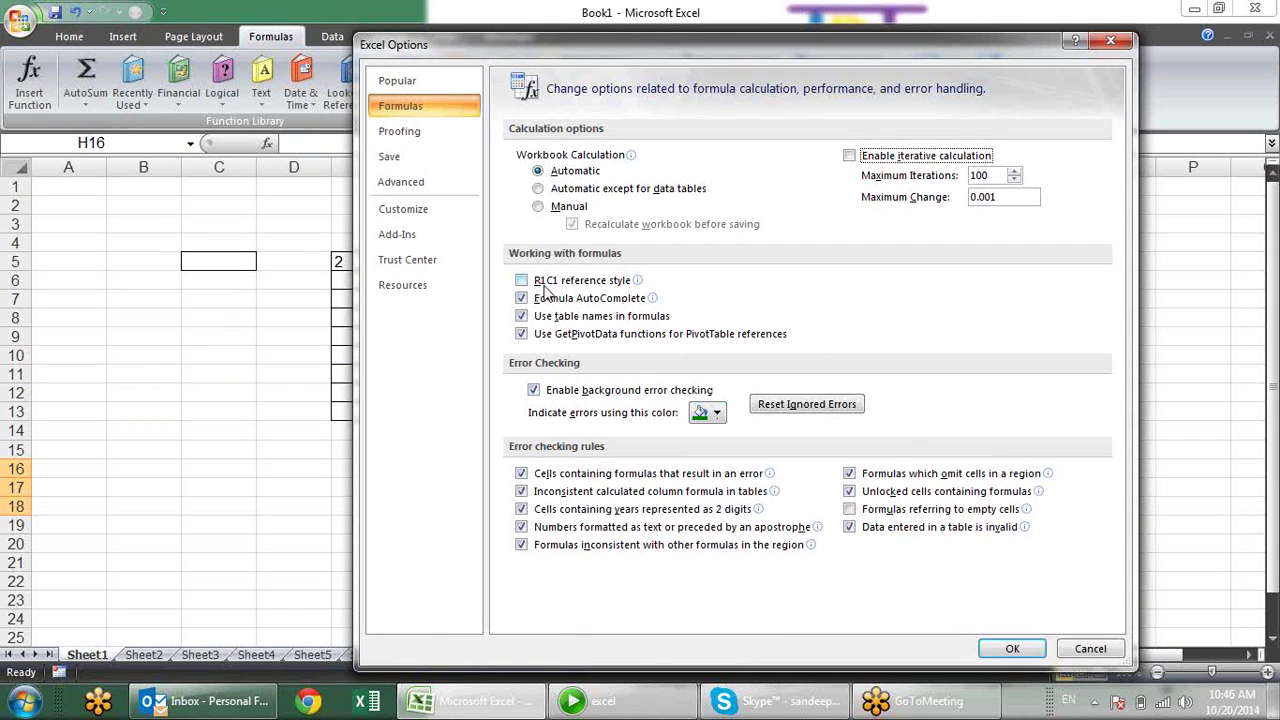
{"action": "left_click", "coordinate": [1013, 649]}
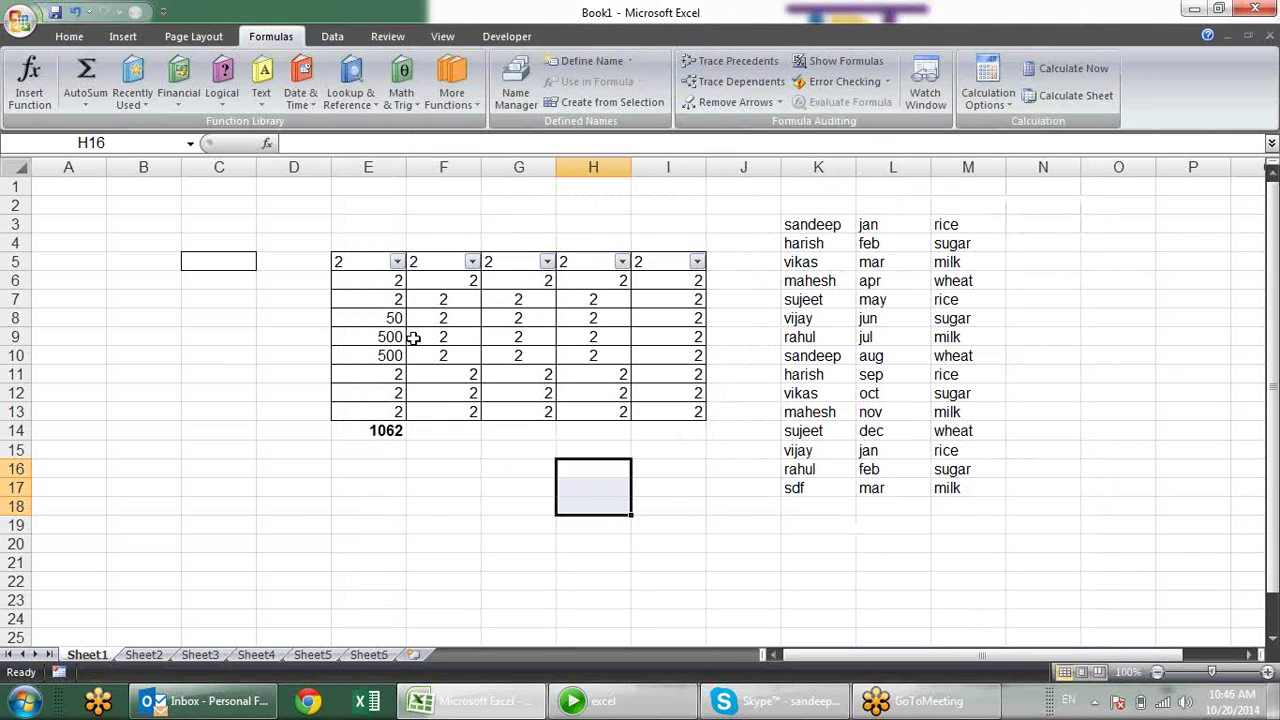
{"action": "left_click_drag", "start_coordinate": [168, 342], "coordinate": [182, 335]}
{"action": "left_click", "coordinate": [267, 256]}
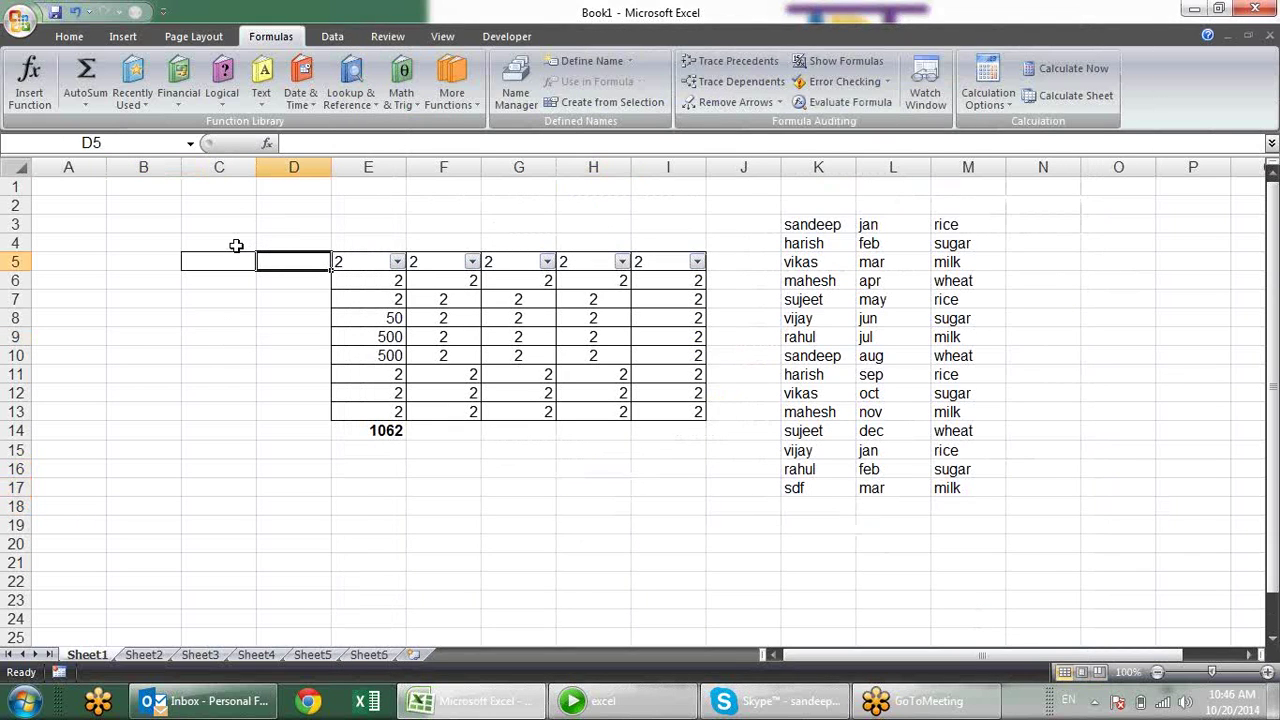
{"action": "left_click", "coordinate": [230, 331]}
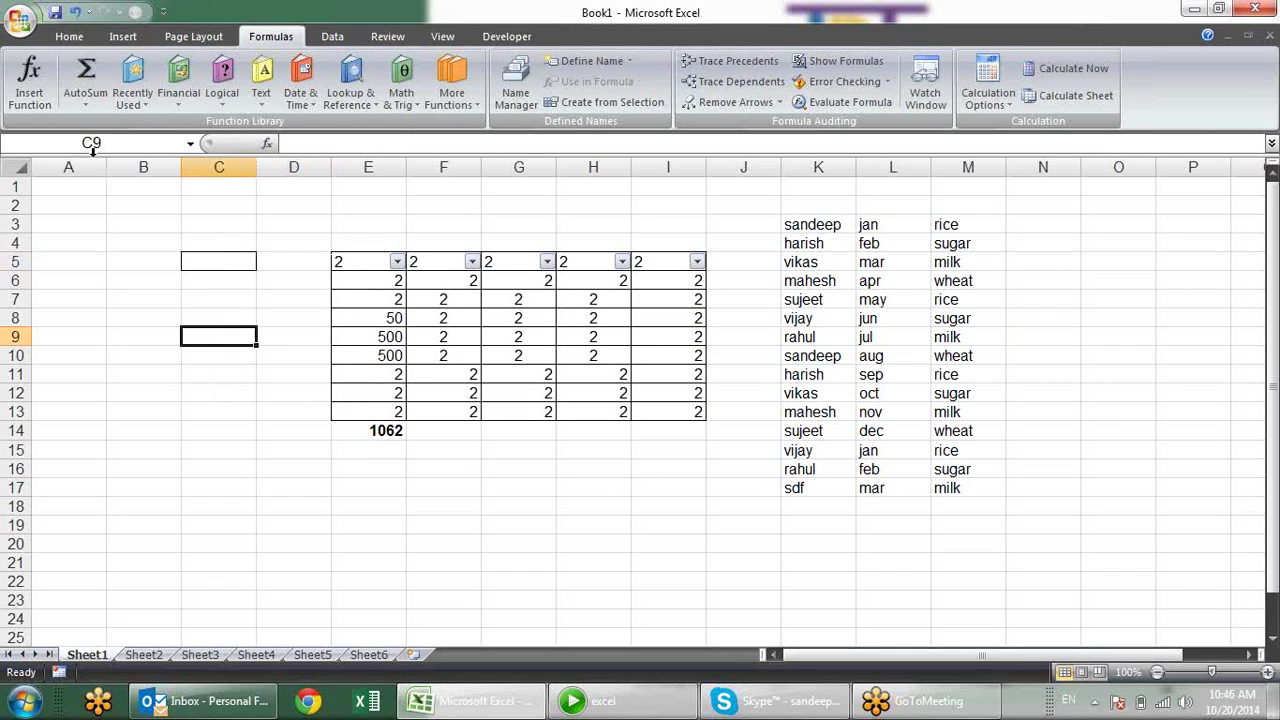
{"action": "left_click", "coordinate": [72, 187]}
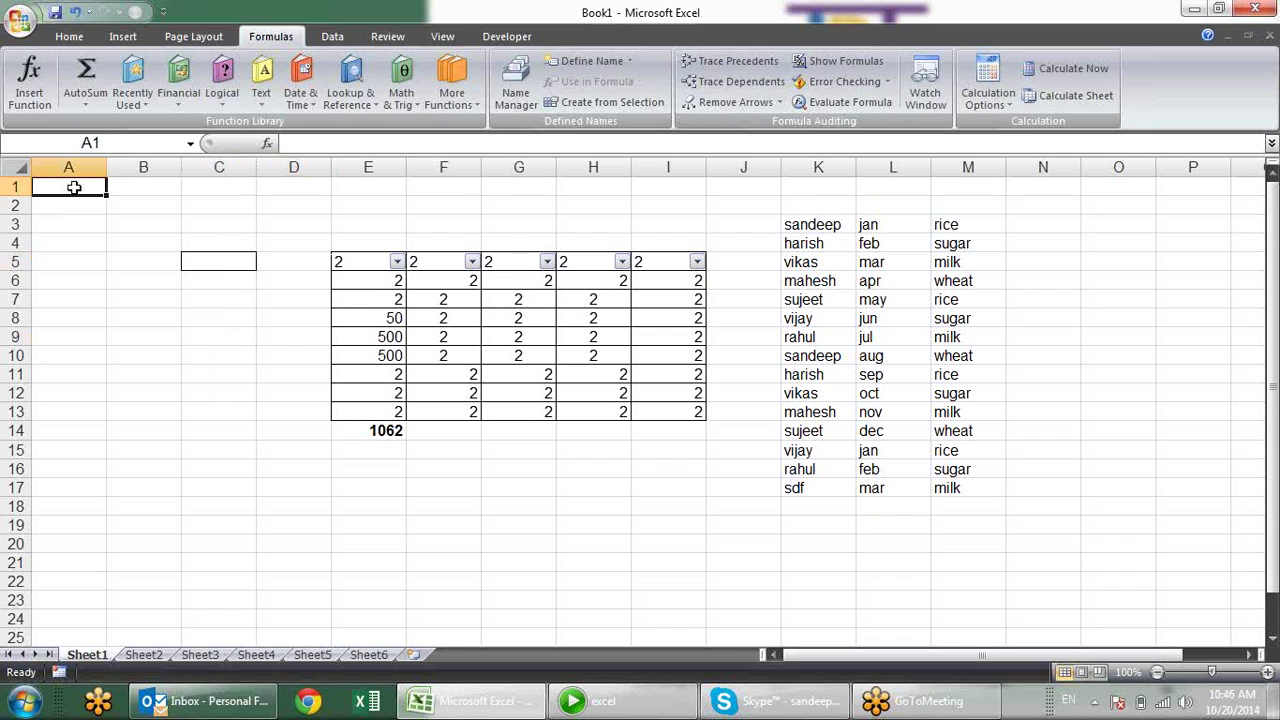
{"action": "left_click", "coordinate": [157, 304]}
{"action": "left_click", "coordinate": [177, 338]}
{"action": "left_click", "coordinate": [178, 280]}
{"action": "left_click", "coordinate": [214, 297]}
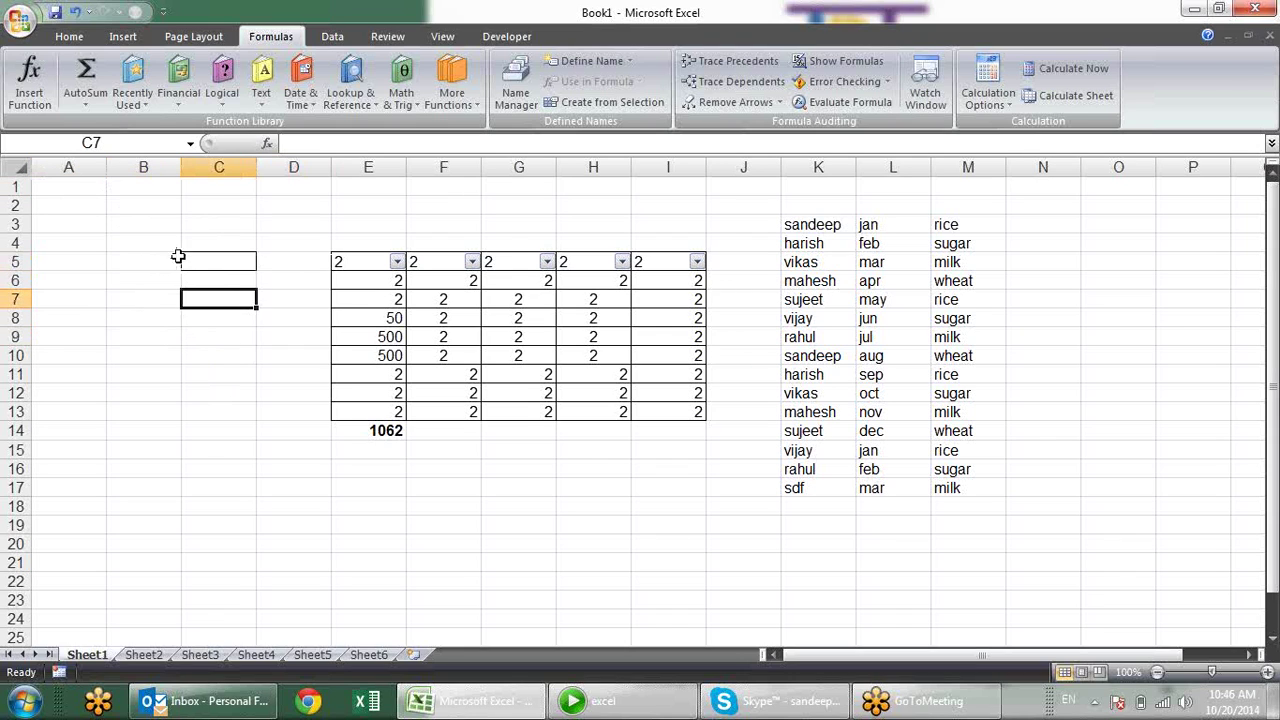
{"action": "left_click", "coordinate": [55, 185]}
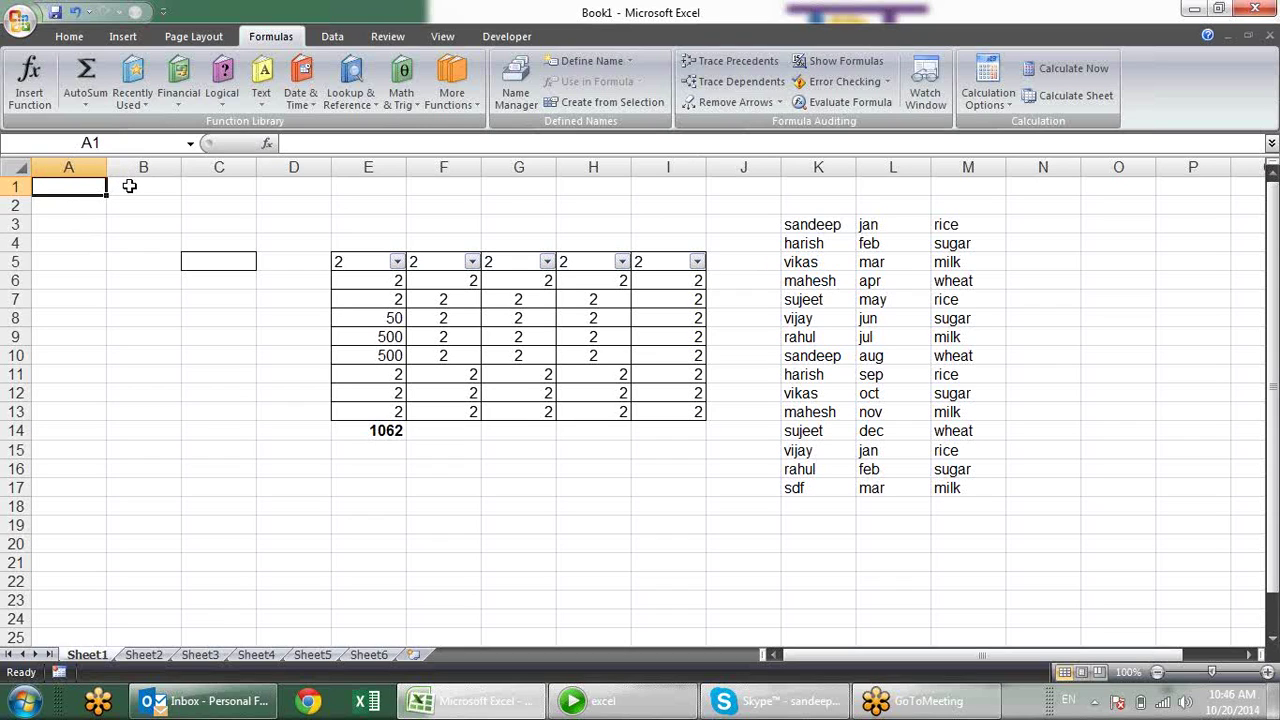
{"action": "left_click", "coordinate": [128, 185]}
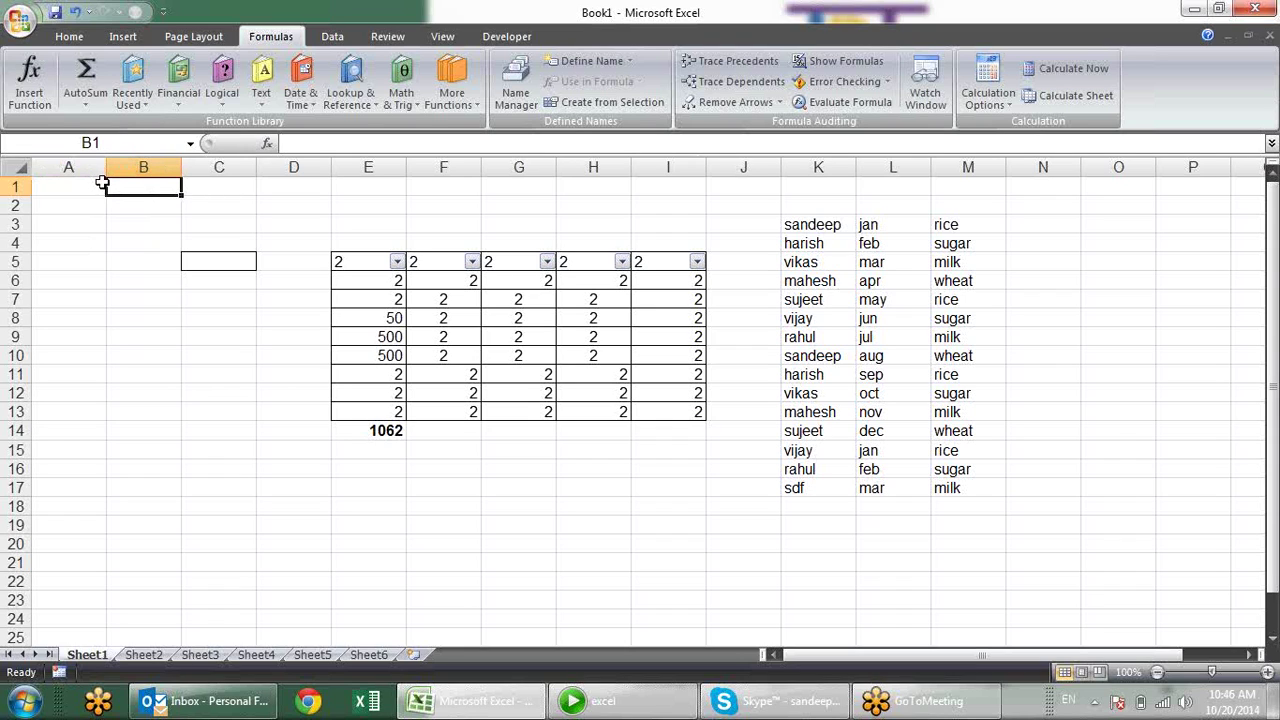
{"action": "left_click", "coordinate": [98, 184]}
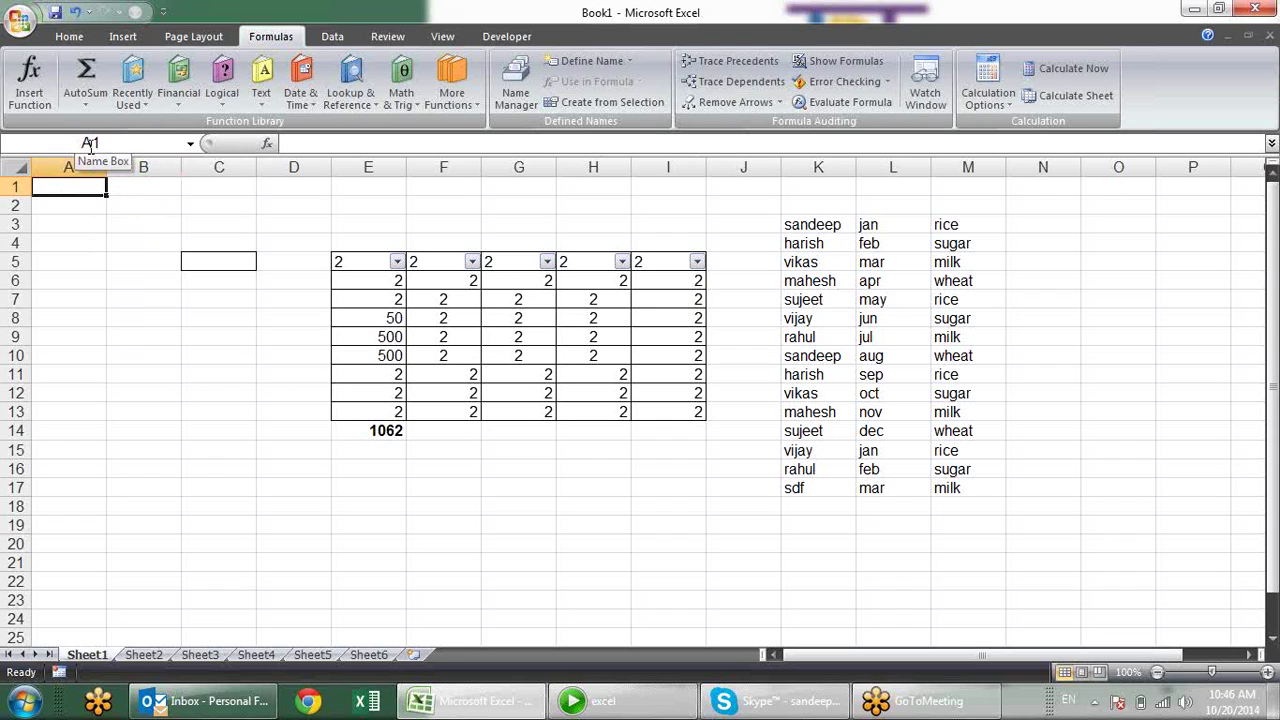
{"action": "left_click", "coordinate": [141, 186]}
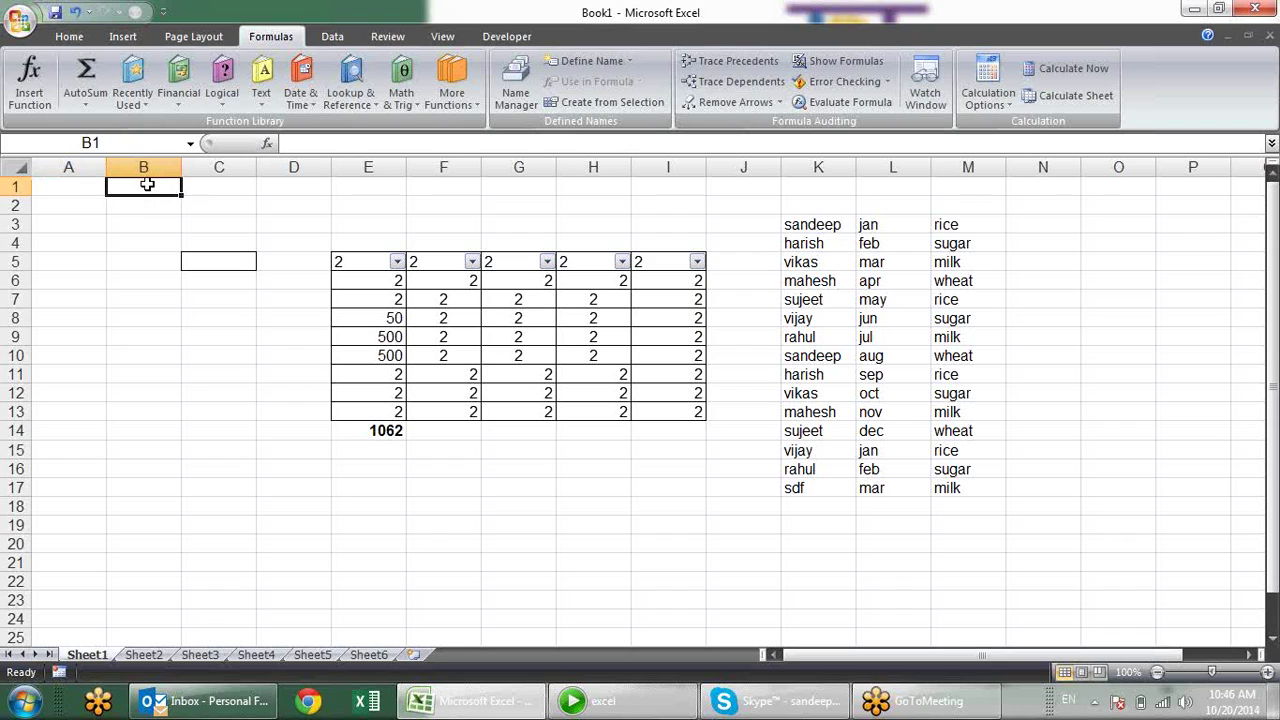
{"action": "left_click", "coordinate": [291, 225]}
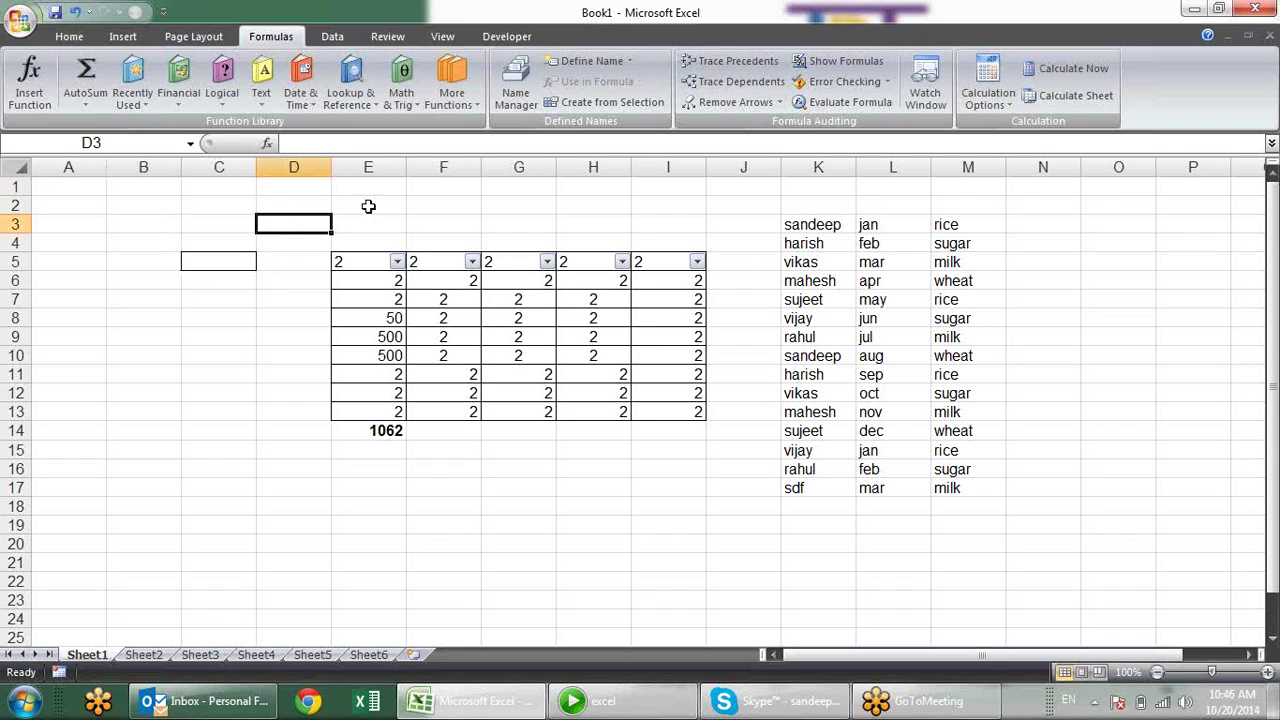
{"action": "left_click", "coordinate": [415, 219]}
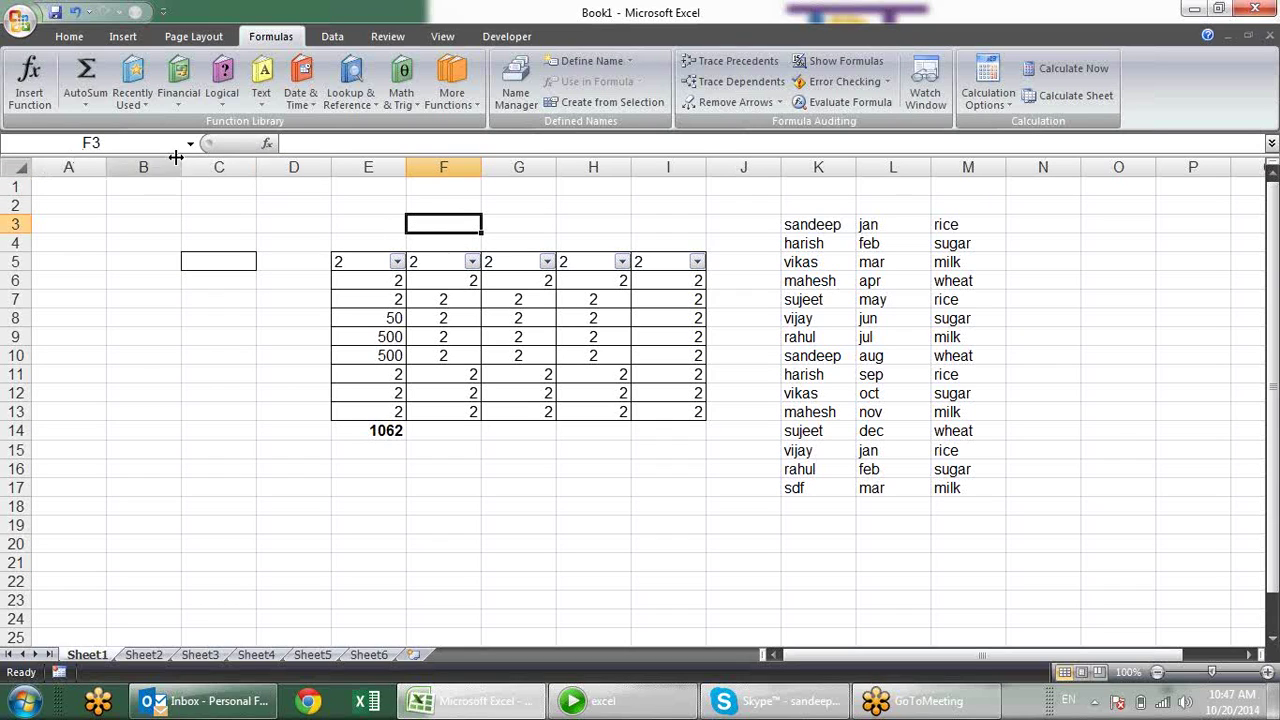
Turn on R1C1 reference style in Excel Options > Formulas and apply it.
{"action": "left_click", "coordinate": [18, 36]}
{"action": "left_click", "coordinate": [271, 424]}
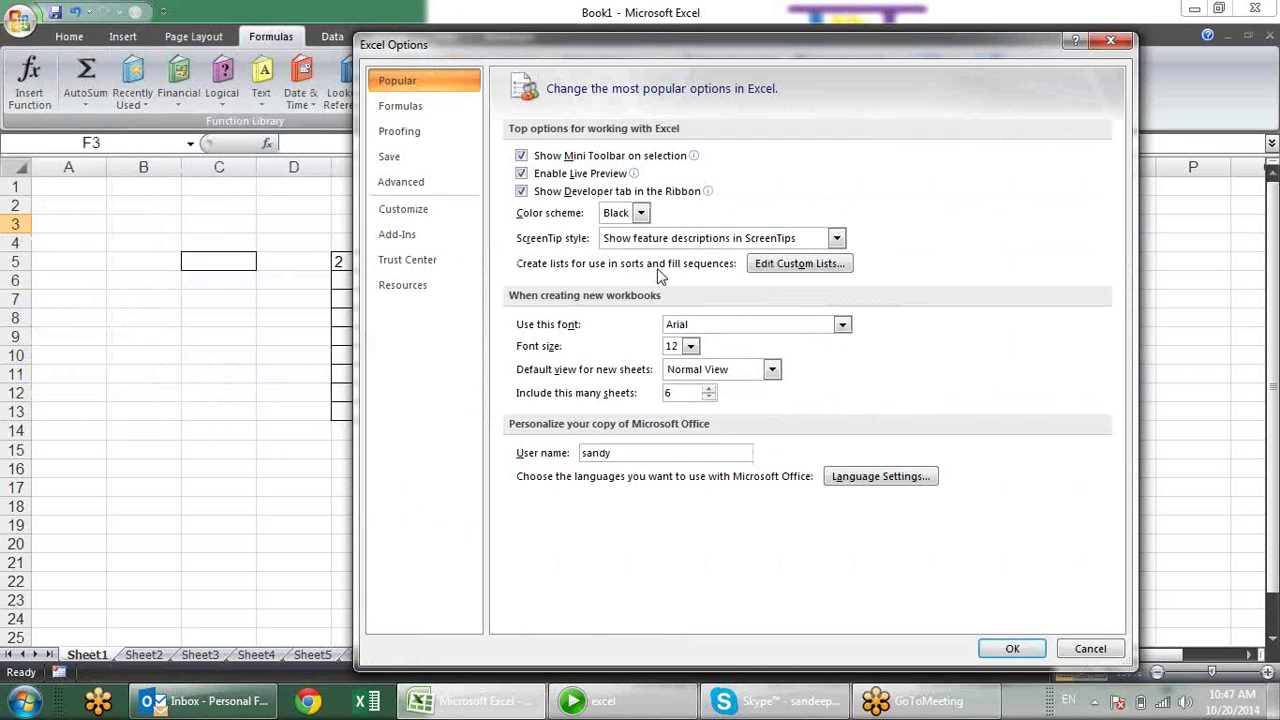
{"action": "left_click", "coordinate": [443, 110]}
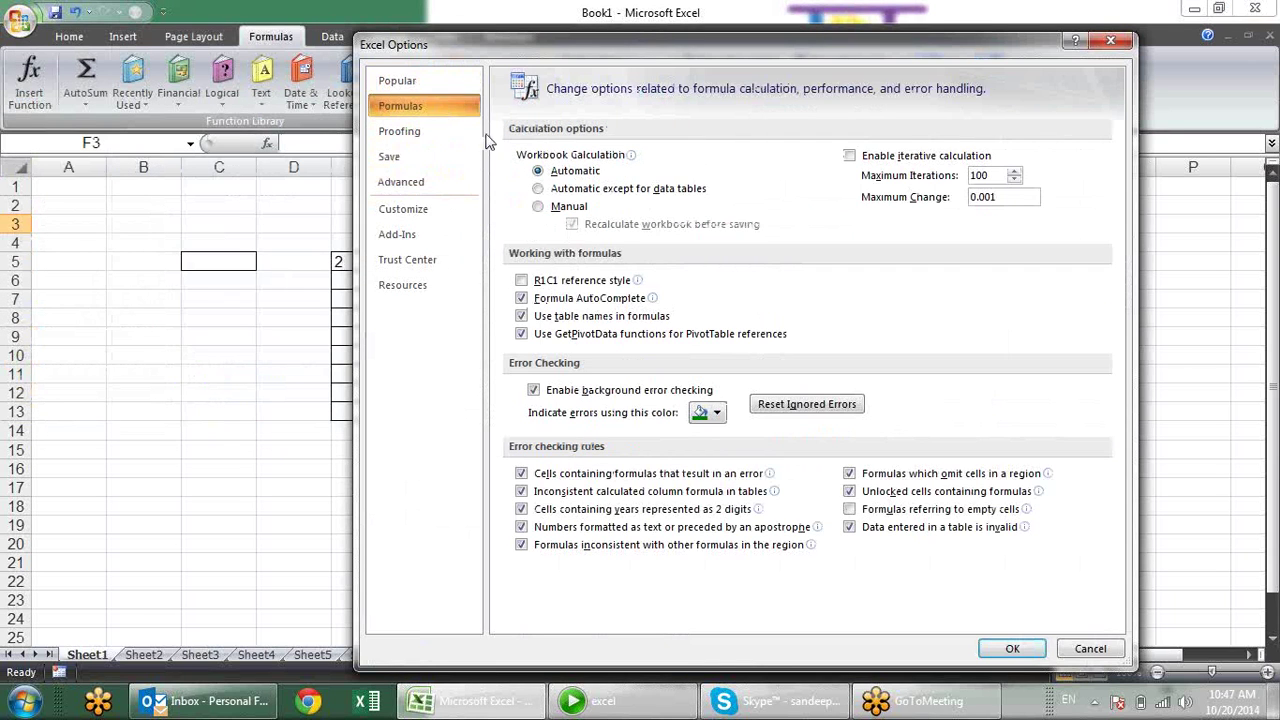
{"action": "left_click", "coordinate": [560, 283]}
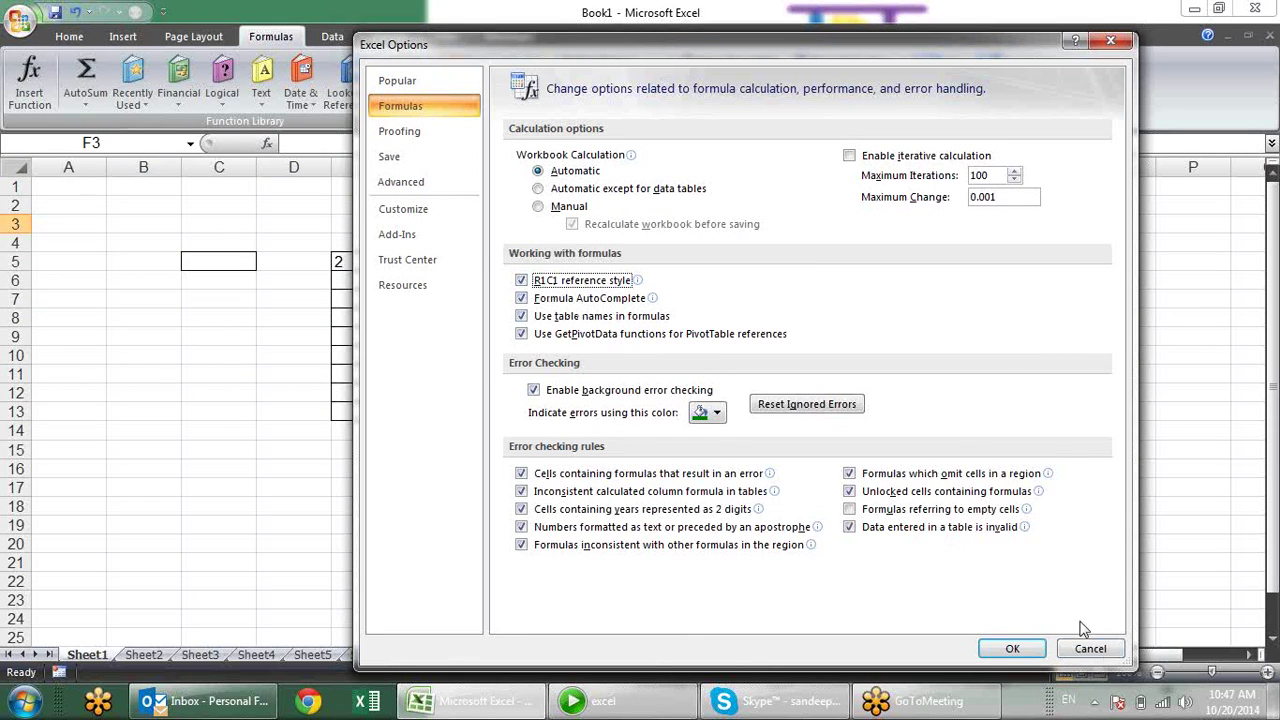
{"action": "left_click", "coordinate": [1012, 648]}
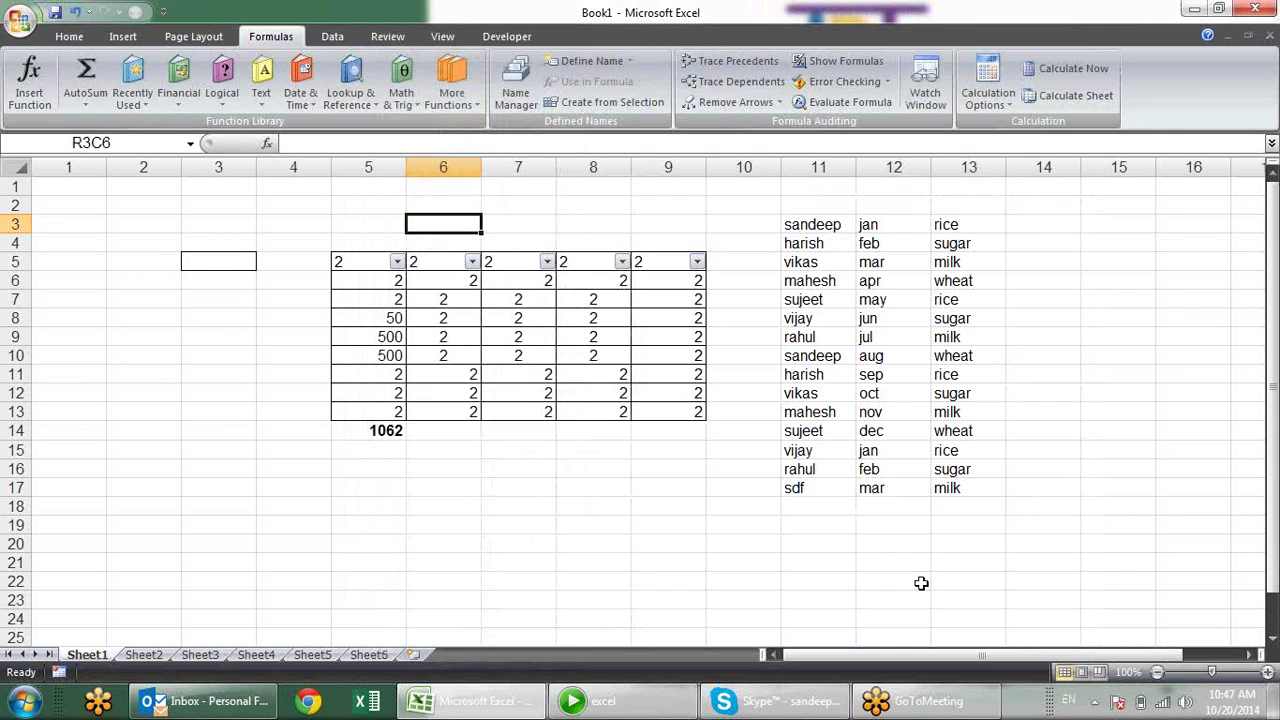
Enter a formula in R3C4 pointing at R1C1, giving =R[-2]C[-3].
{"action": "left_click", "coordinate": [73, 189]}
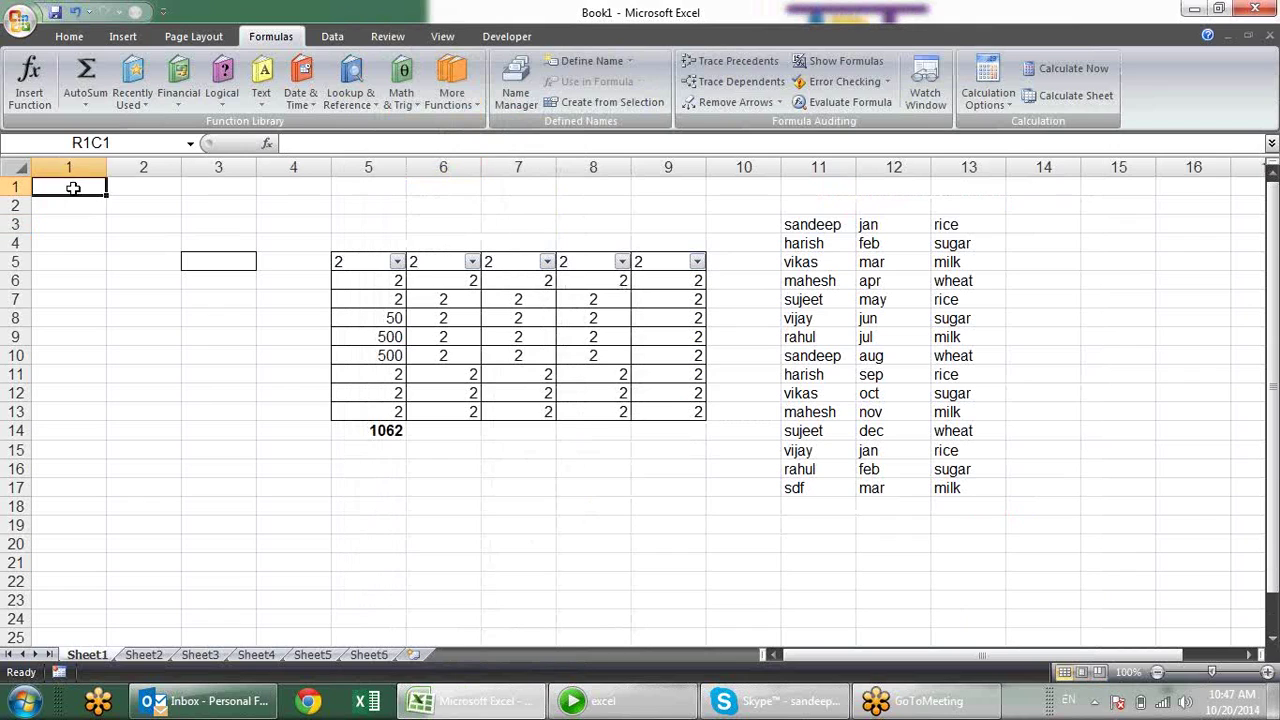
{"action": "left_click", "coordinate": [280, 211]}
{"action": "left_click", "coordinate": [290, 225]}
{"action": "type", "text": "="}
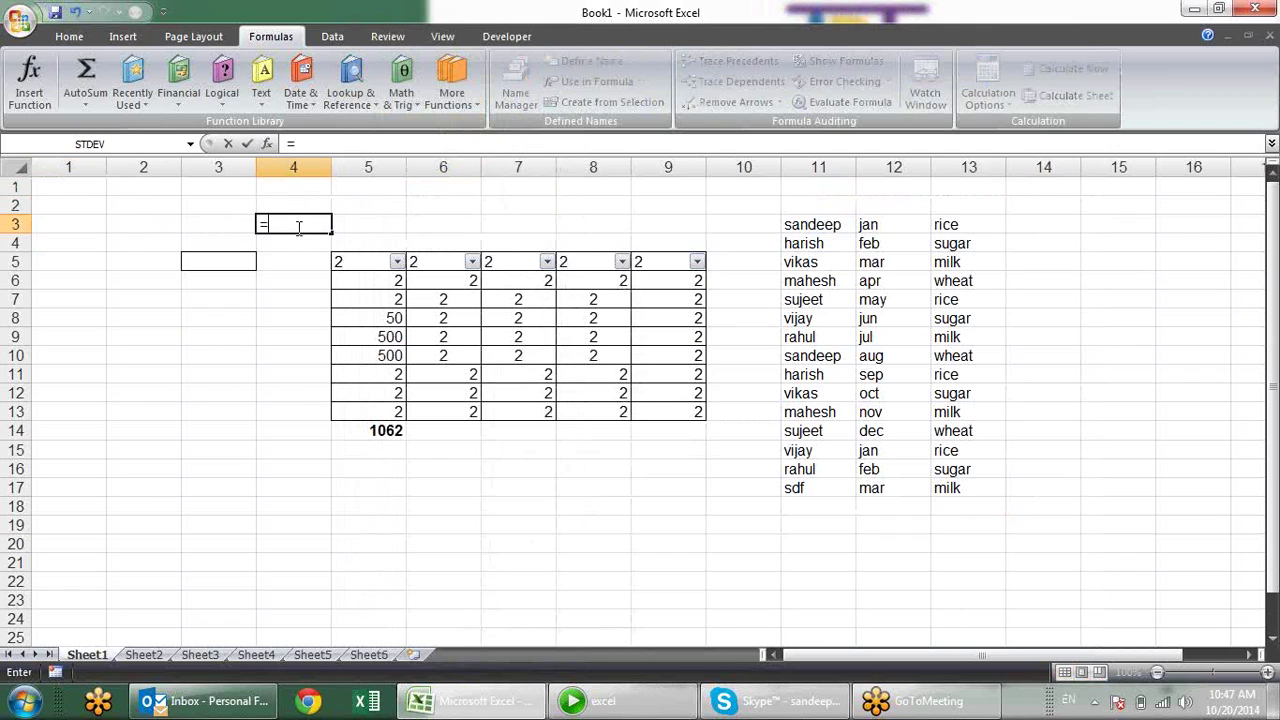
{"action": "left_click", "coordinate": [86, 188]}
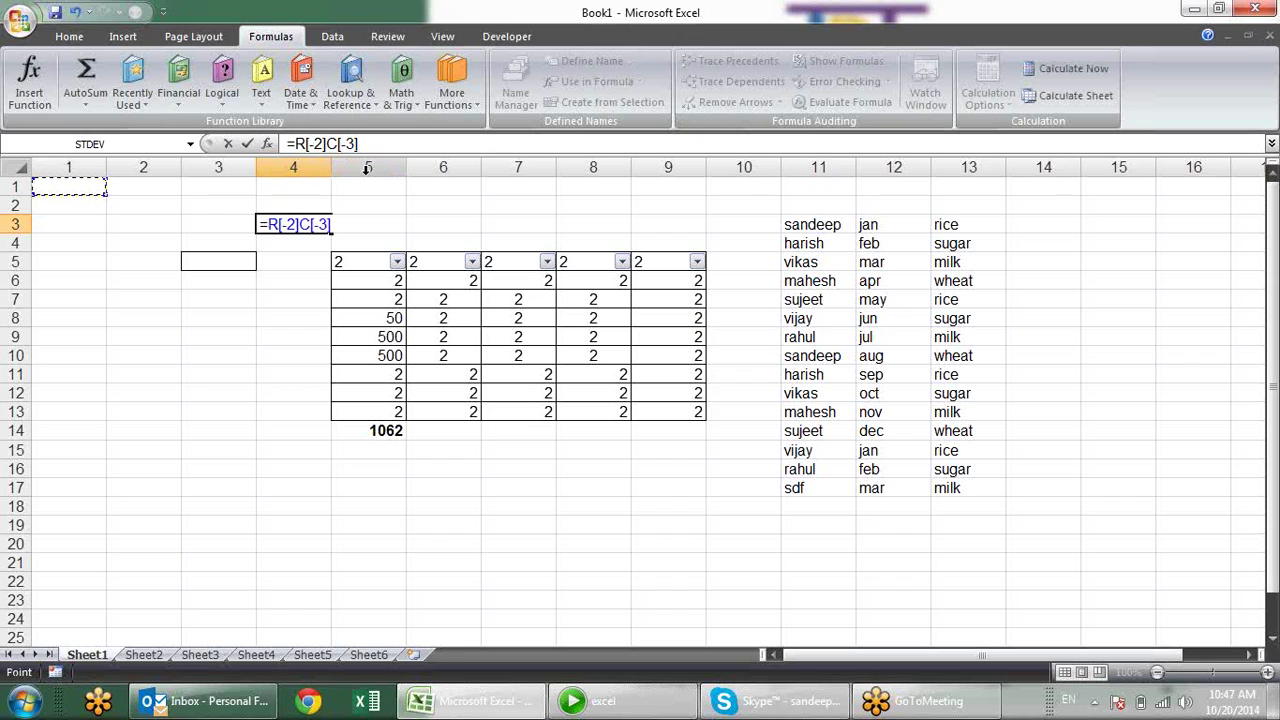
{"action": "key", "text": "Return"}
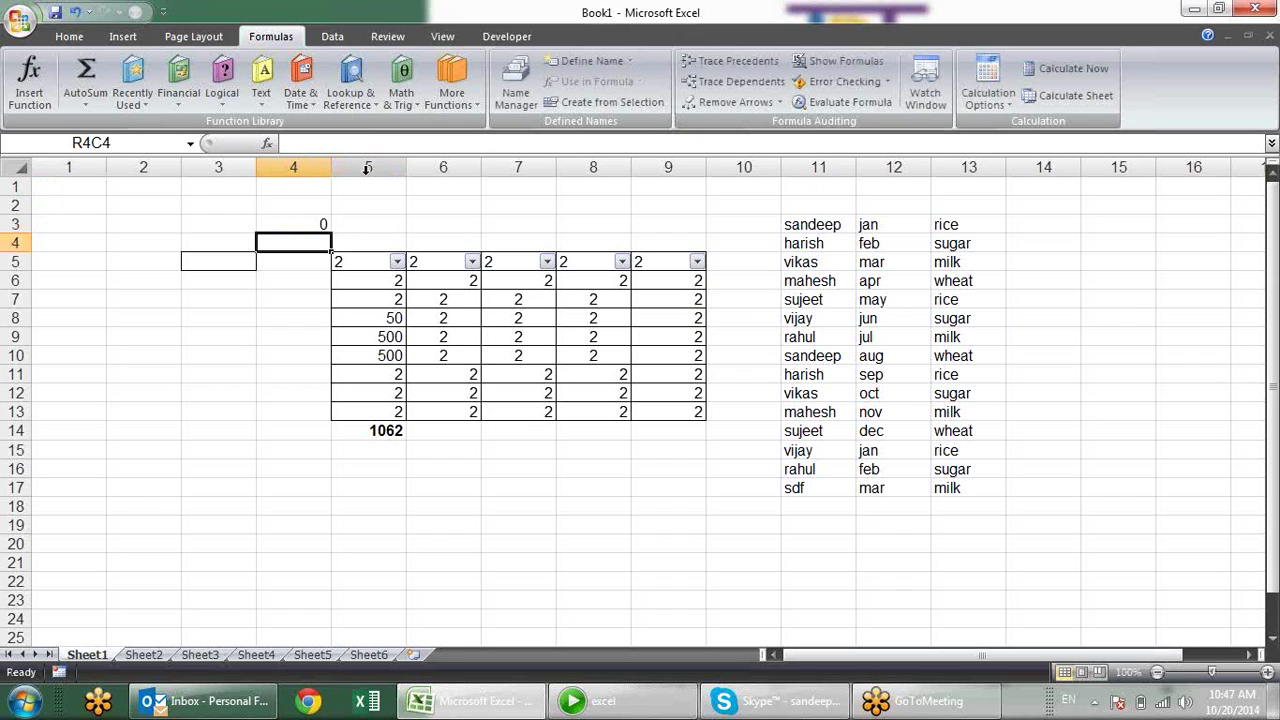
{"action": "key", "text": "Up"}
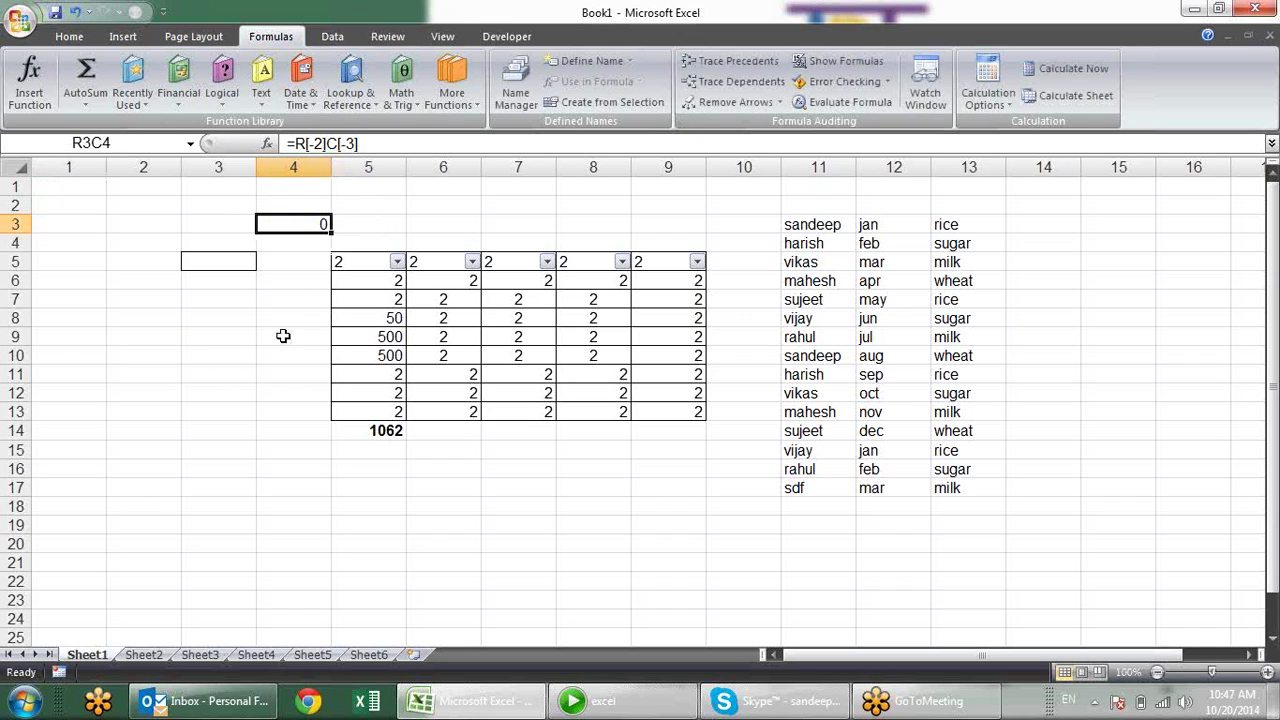
Enter a formula in R9C4 pointing at R1C1, giving =R[-8]C[-3].
{"action": "left_click", "coordinate": [284, 334]}
{"action": "type", "text": "="}
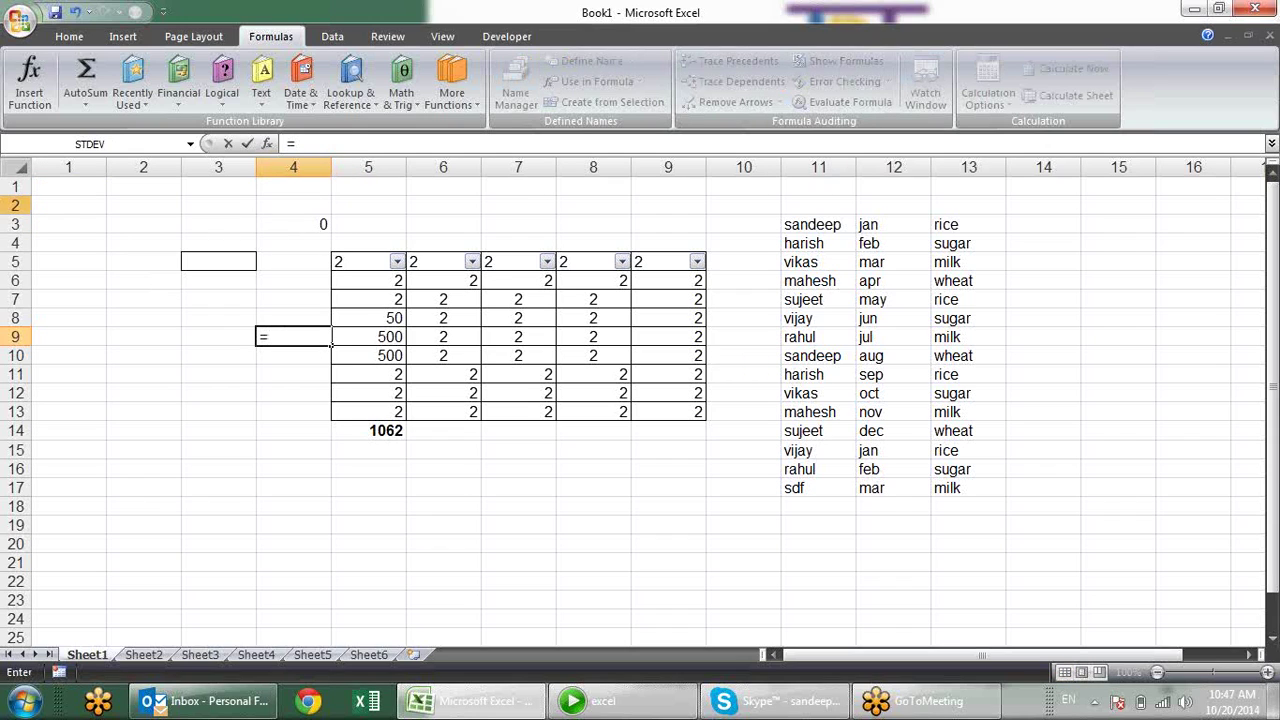
{"action": "left_click", "coordinate": [74, 183]}
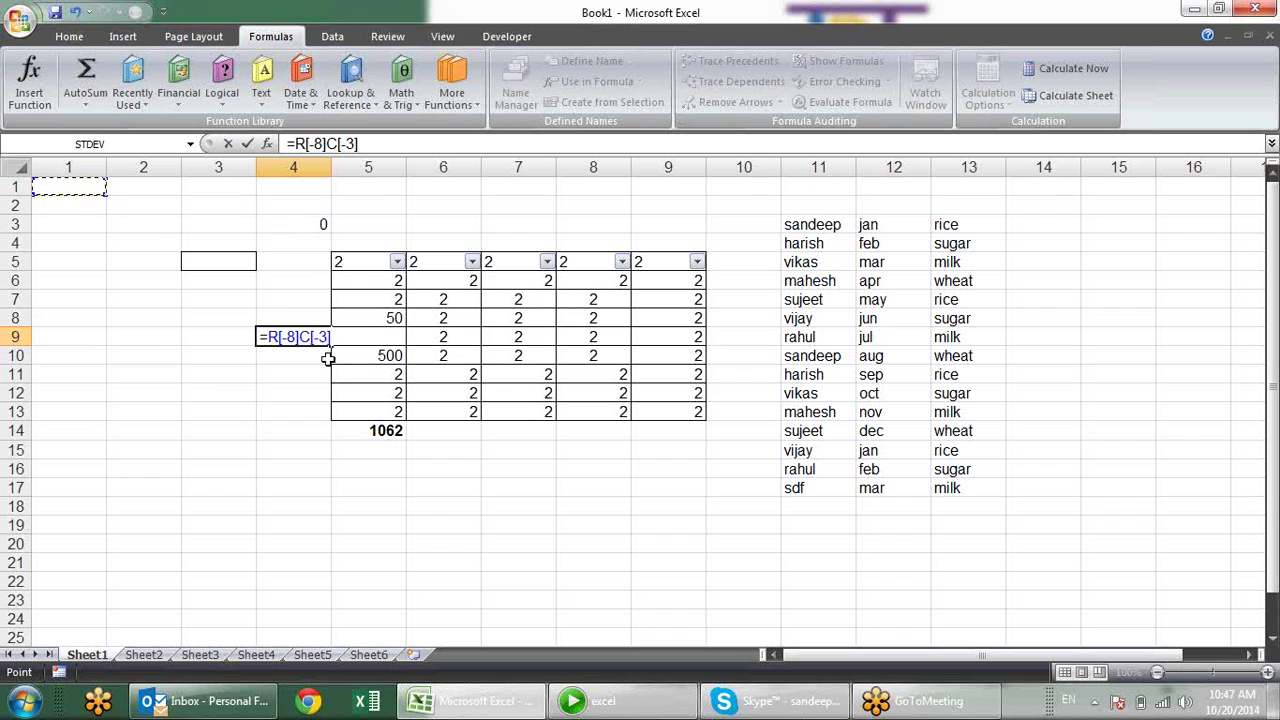
{"action": "key", "text": "Return"}
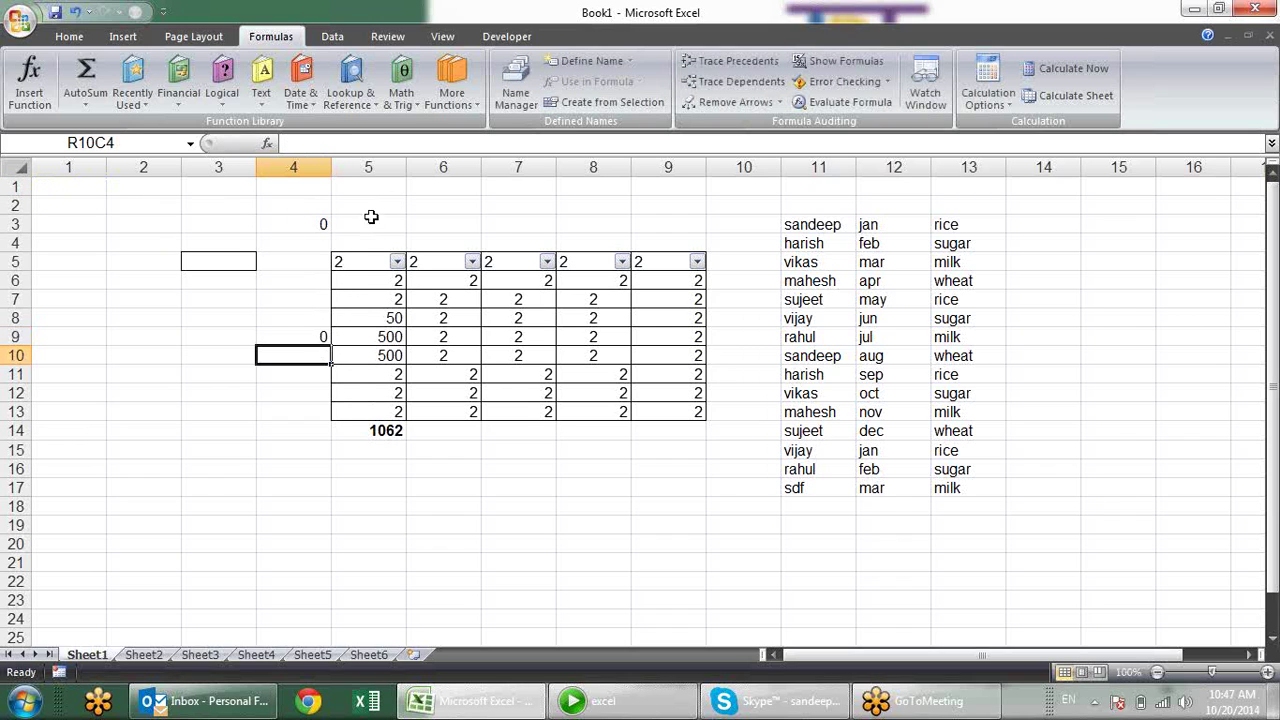
{"action": "left_click", "coordinate": [455, 484]}
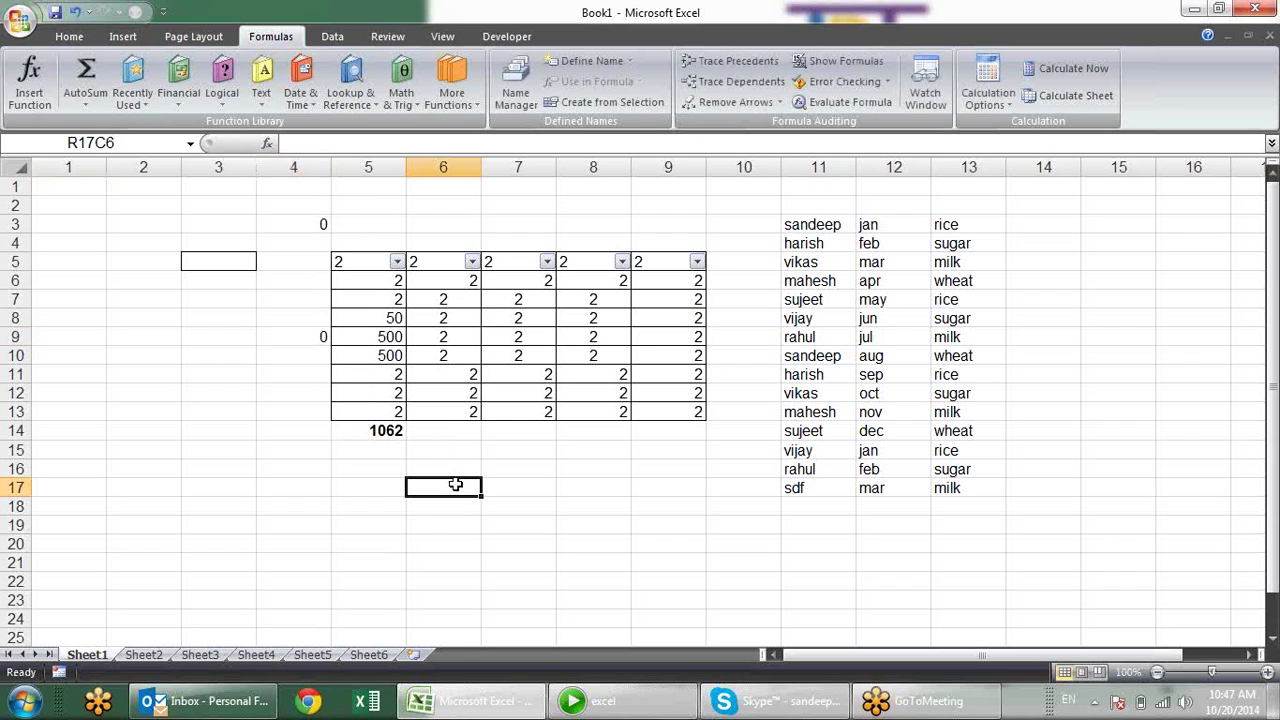
Start a formula in R17C6 and move its reference with arrow keys to watch the R1C1 notation change.
{"action": "type", "text": "="}
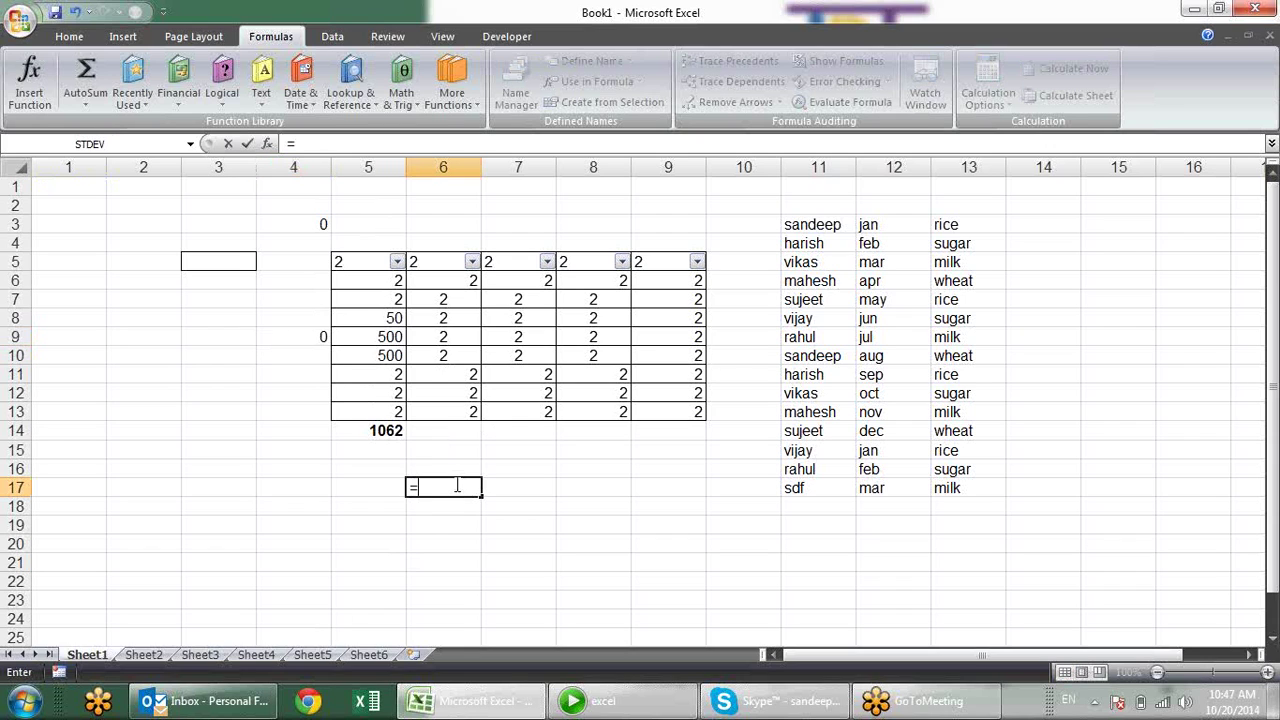
{"action": "left_click", "coordinate": [510, 526]}
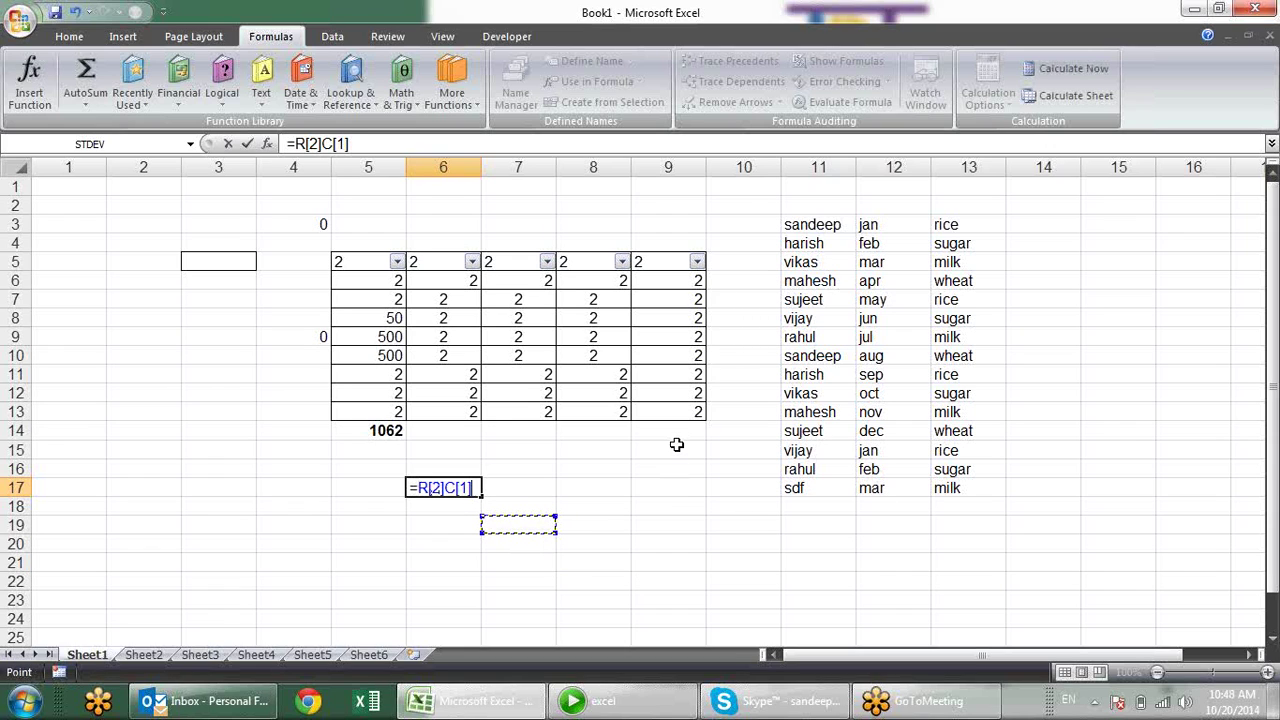
{"action": "key", "text": "Left"}
{"action": "key", "text": "Up"}
{"action": "key", "text": "Up"}
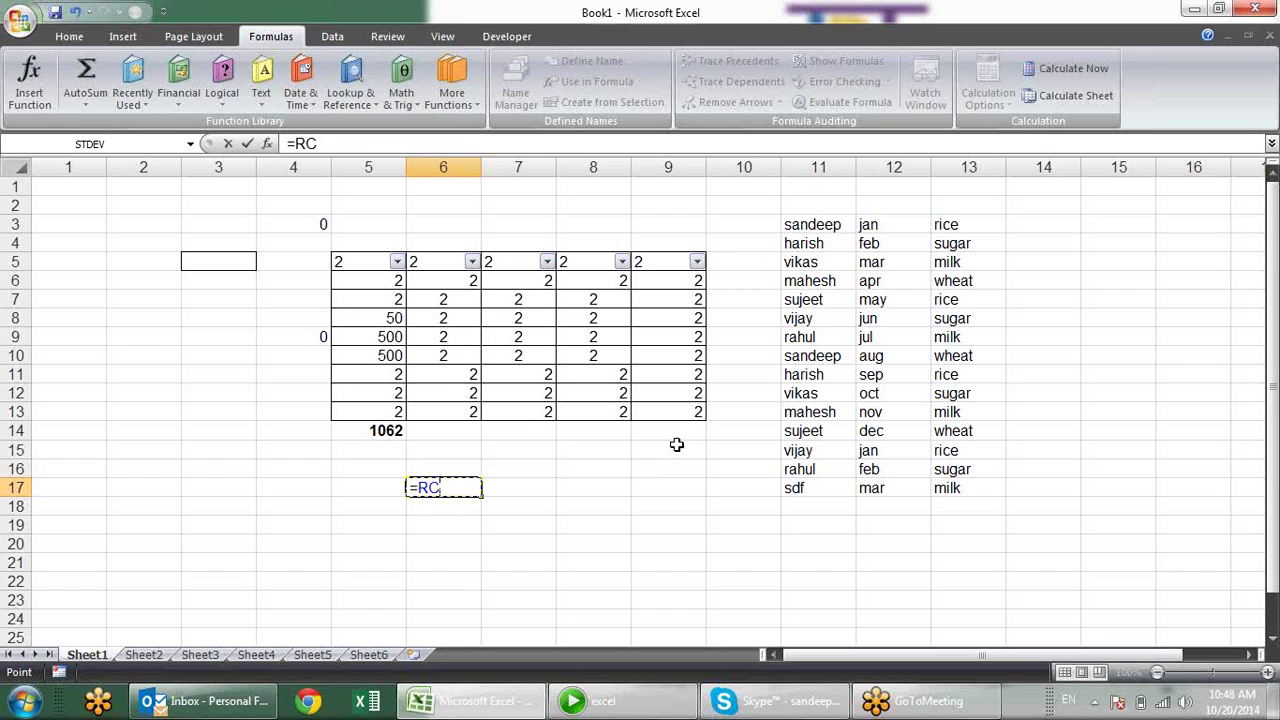
{"action": "key", "text": "Right"}
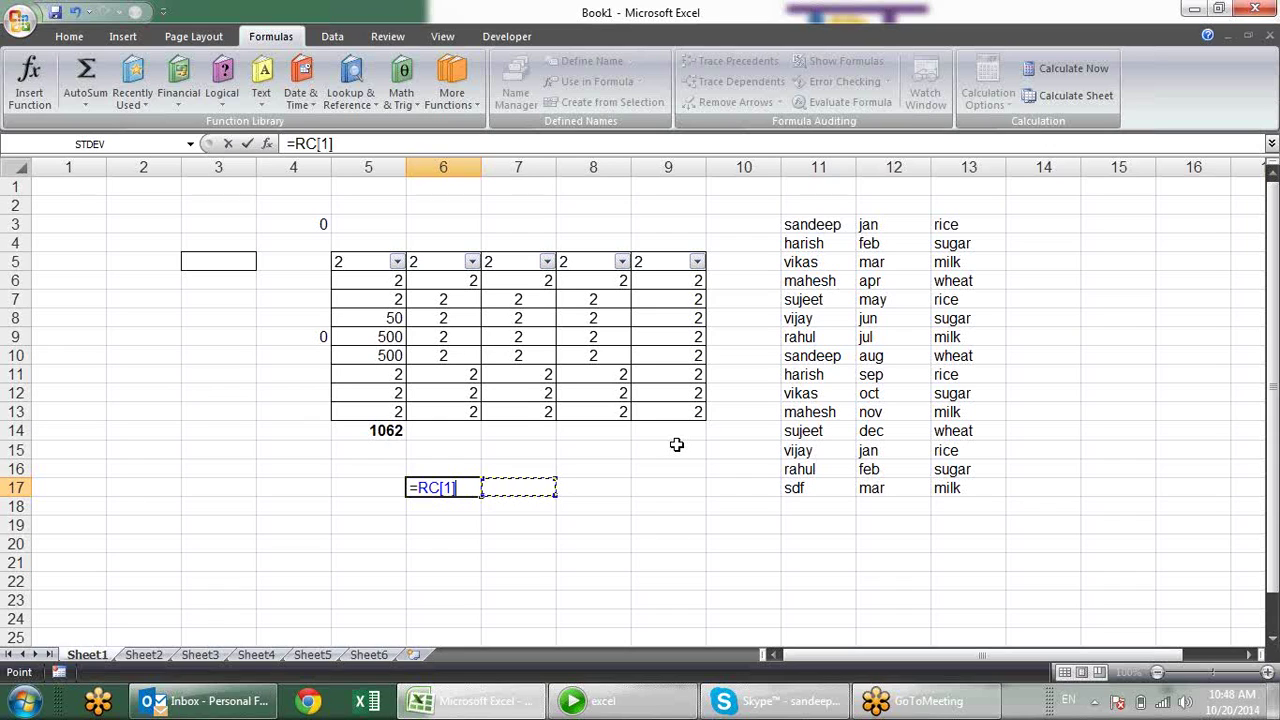
{"action": "key", "text": "Down"}
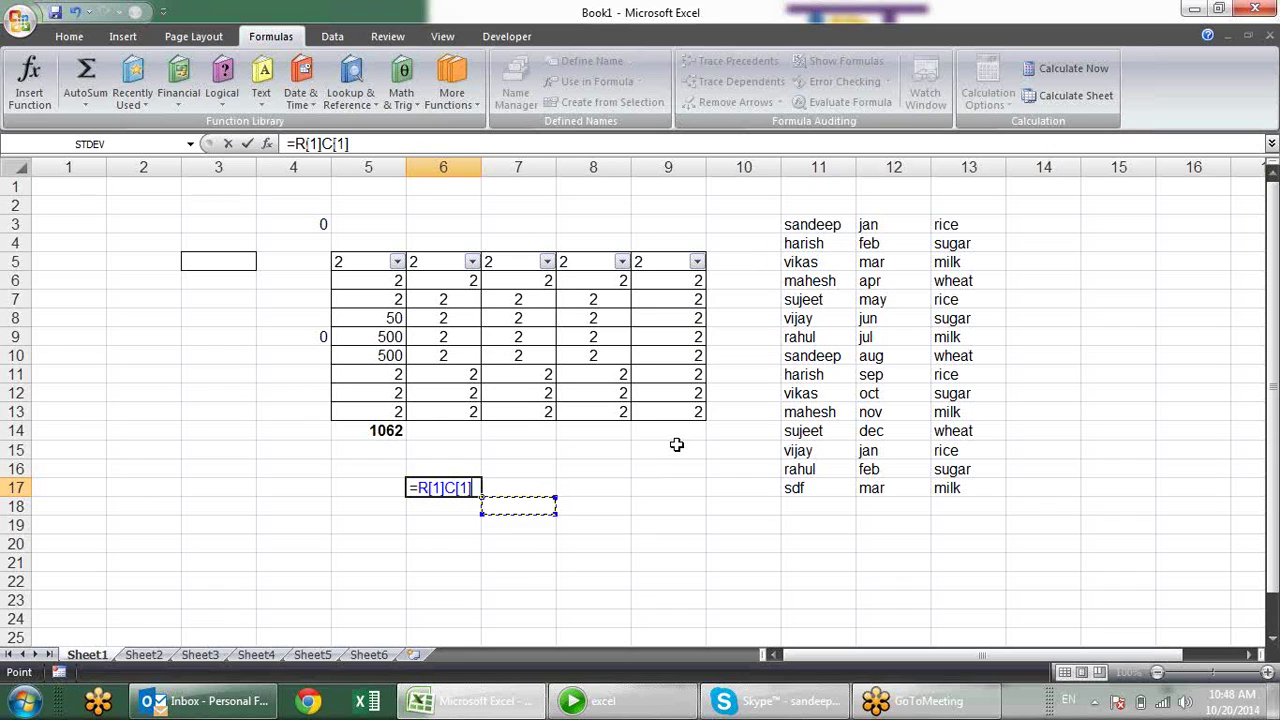
{"action": "key", "text": "Right"}
{"action": "key", "text": "Right"}
{"action": "key", "text": "Right"}
{"action": "key", "text": "Left"}
{"action": "key", "text": "Left"}
{"action": "key", "text": "Left"}
{"action": "key", "text": "Left"}
{"action": "key", "text": "Left"}
{"action": "key", "text": "Left"}
{"action": "key", "text": "Left"}
{"action": "key", "text": "Left"}
{"action": "key", "text": "Left"}
{"action": "key", "text": "Right"}
{"action": "key", "text": "Right"}
{"action": "key", "text": "Right"}
{"action": "key", "text": "Right"}
{"action": "key", "text": "Right"}
{"action": "key", "text": "Down"}
{"action": "key", "text": "Down"}
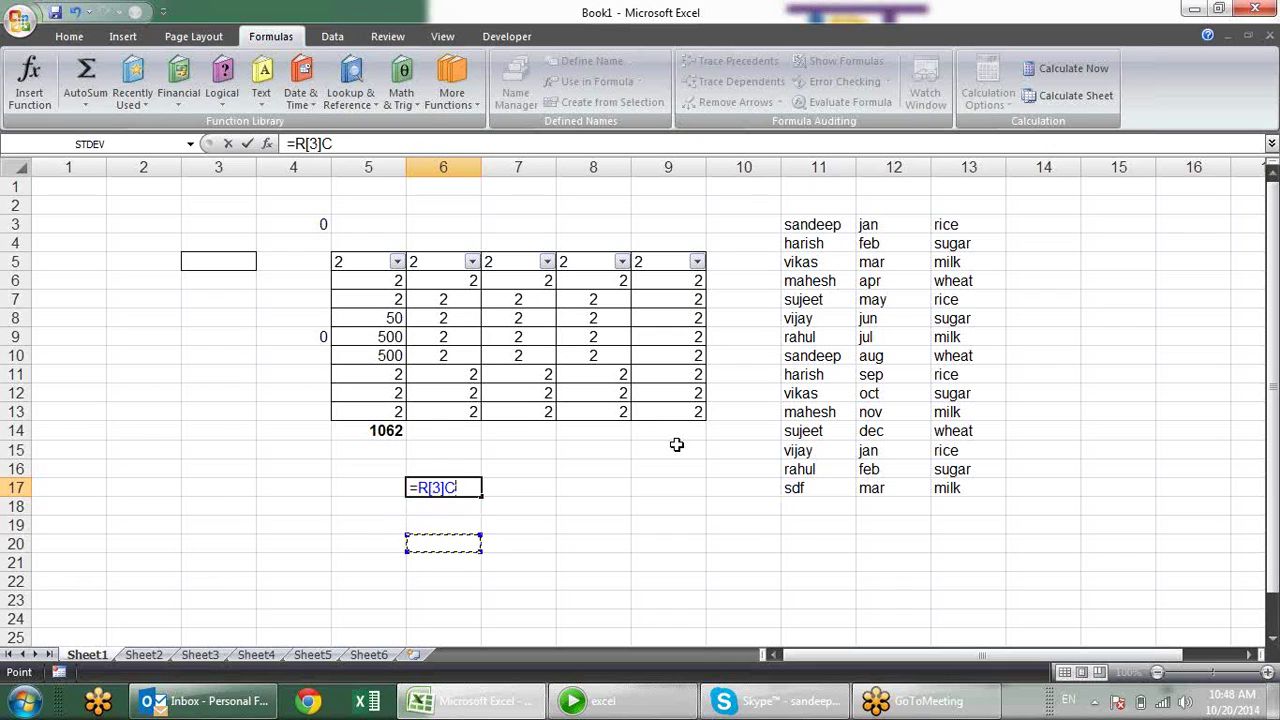
{"action": "key", "text": "Up"}
{"action": "key", "text": "Up"}
{"action": "key", "text": "Up"}
{"action": "key", "text": "Up"}
{"action": "key", "text": "Up"}
{"action": "key", "text": "Up"}
{"action": "key", "text": "Up"}
{"action": "key", "text": "Up"}
{"action": "key", "text": "Up"}
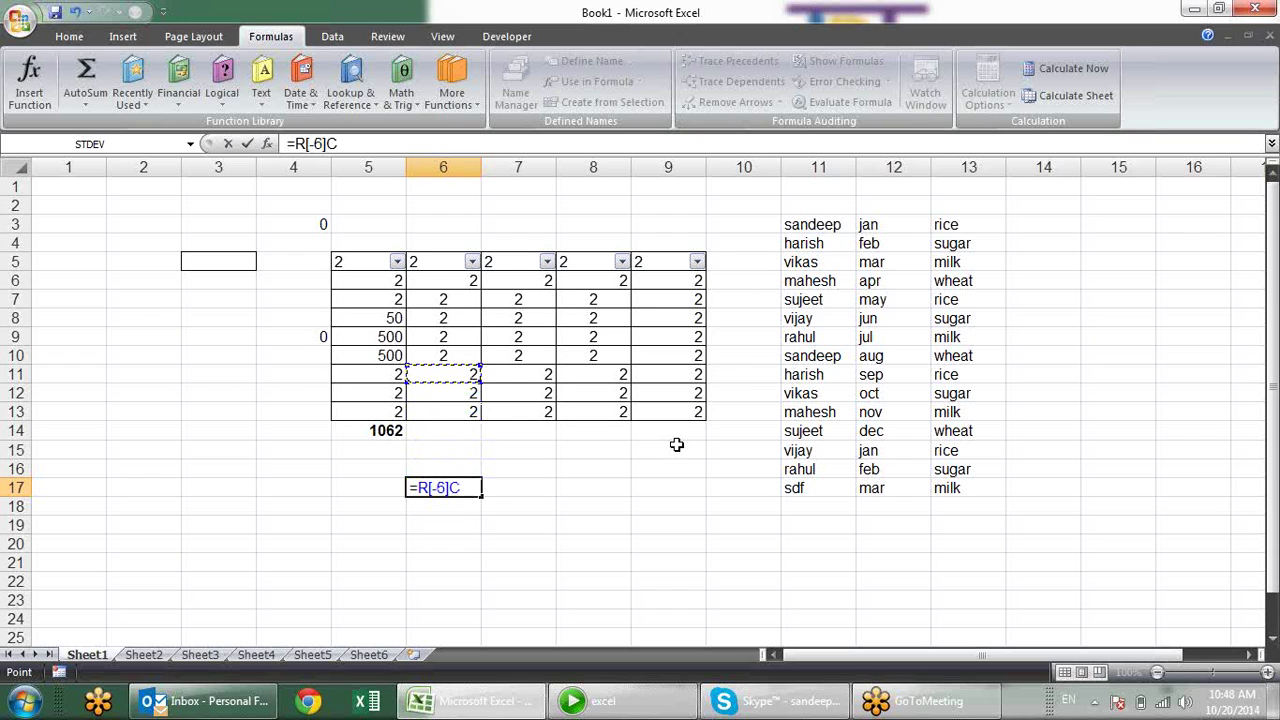
Discard the trial formula in R17C6 and open R3C4's =R[-2]C[-3] for editing.
{"action": "key", "text": "Escape"}
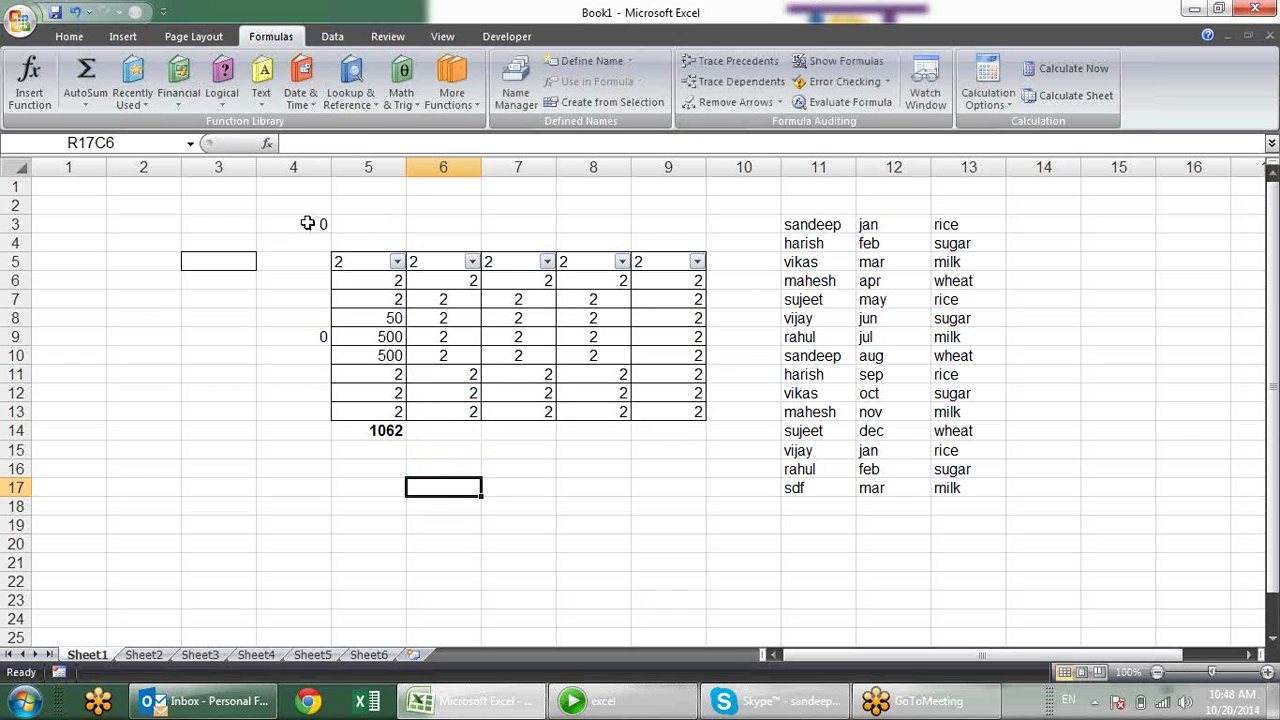
{"action": "left_click", "coordinate": [307, 222]}
{"action": "double_click", "coordinate": [307, 222]}
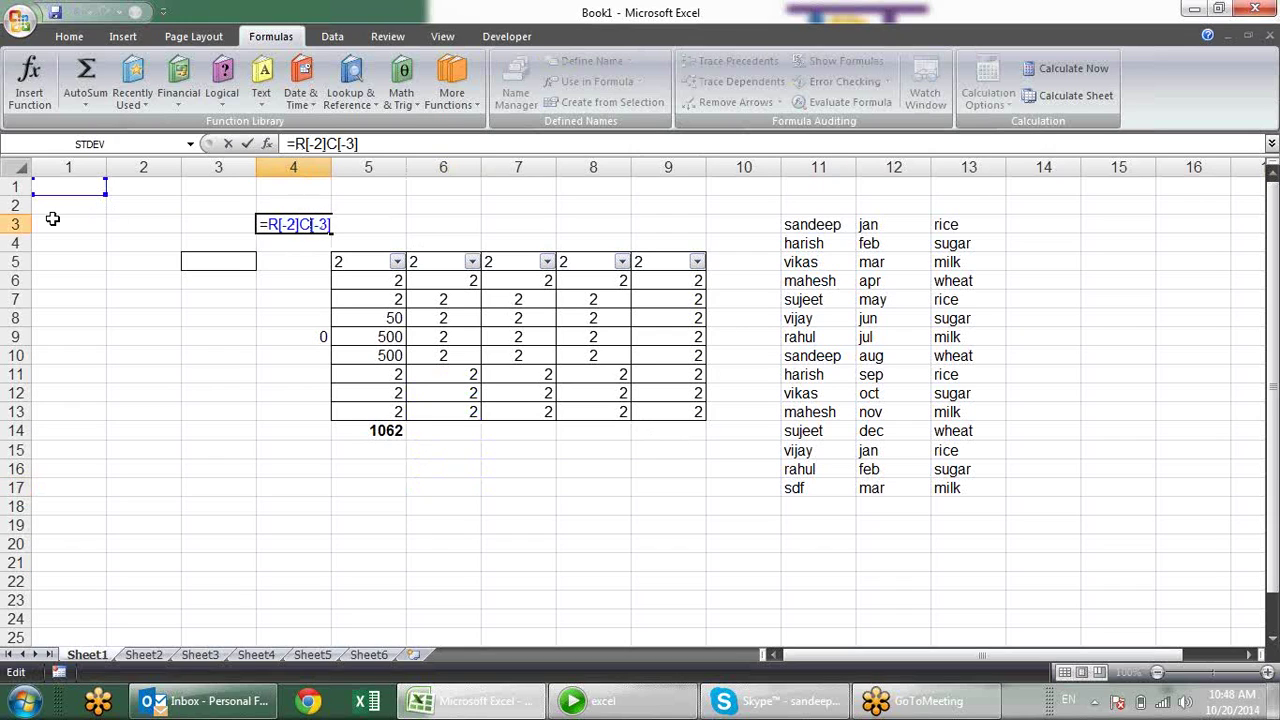
View R9C4's formula =R[-8]C[-3] in edit mode and leave it unchanged.
{"action": "double_click", "coordinate": [300, 336]}
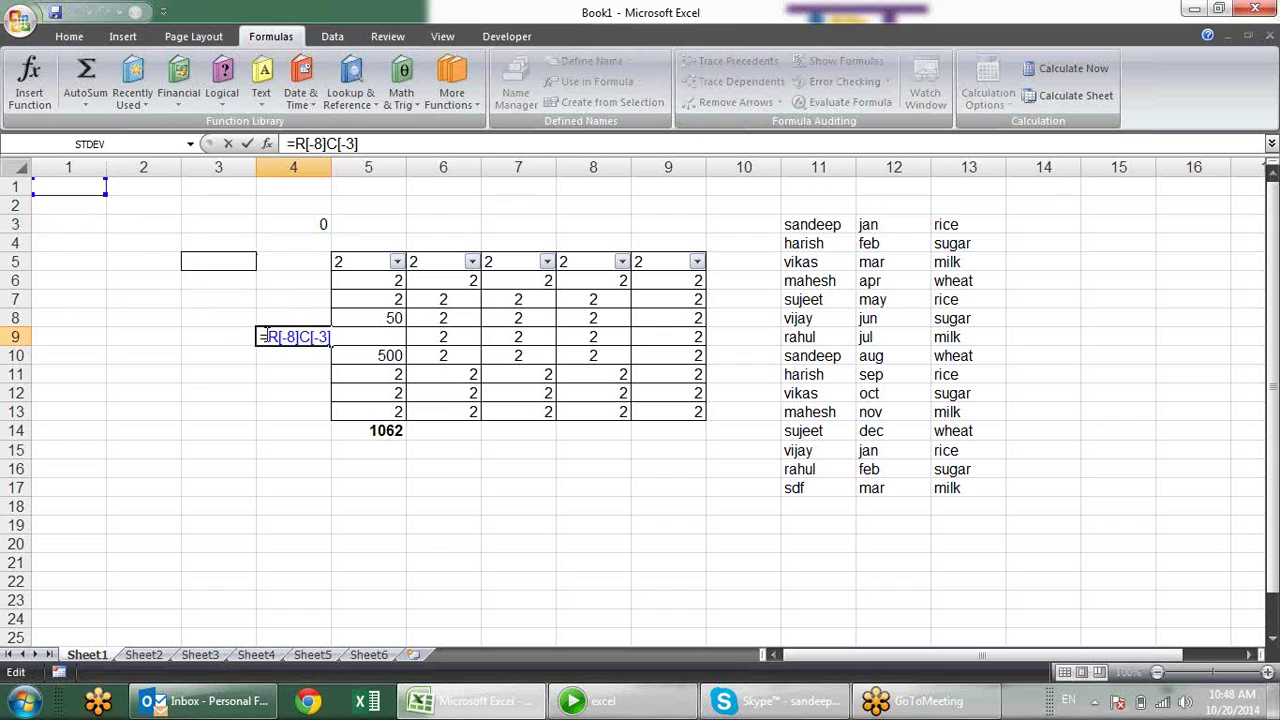
{"action": "key", "text": "Escape"}
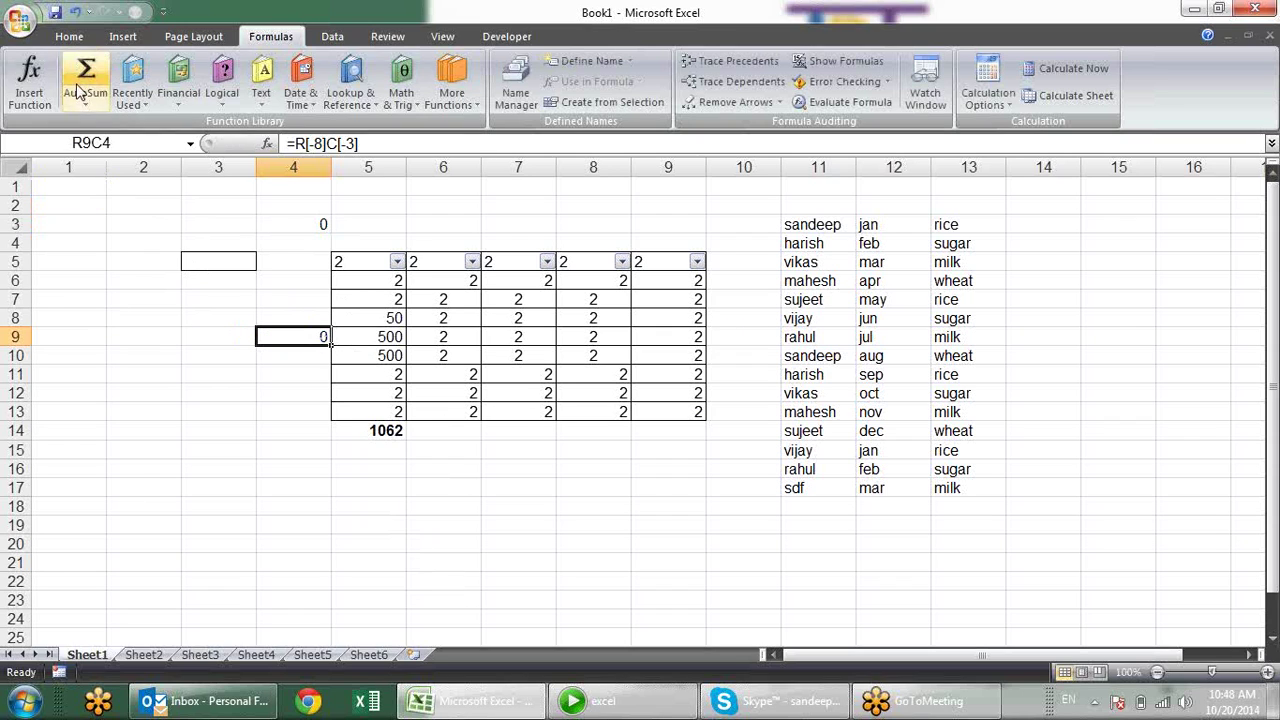
Uncheck R1C1 reference style in Excel Options > Formulas so columns show letters again.
{"action": "left_click", "coordinate": [34, 27]}
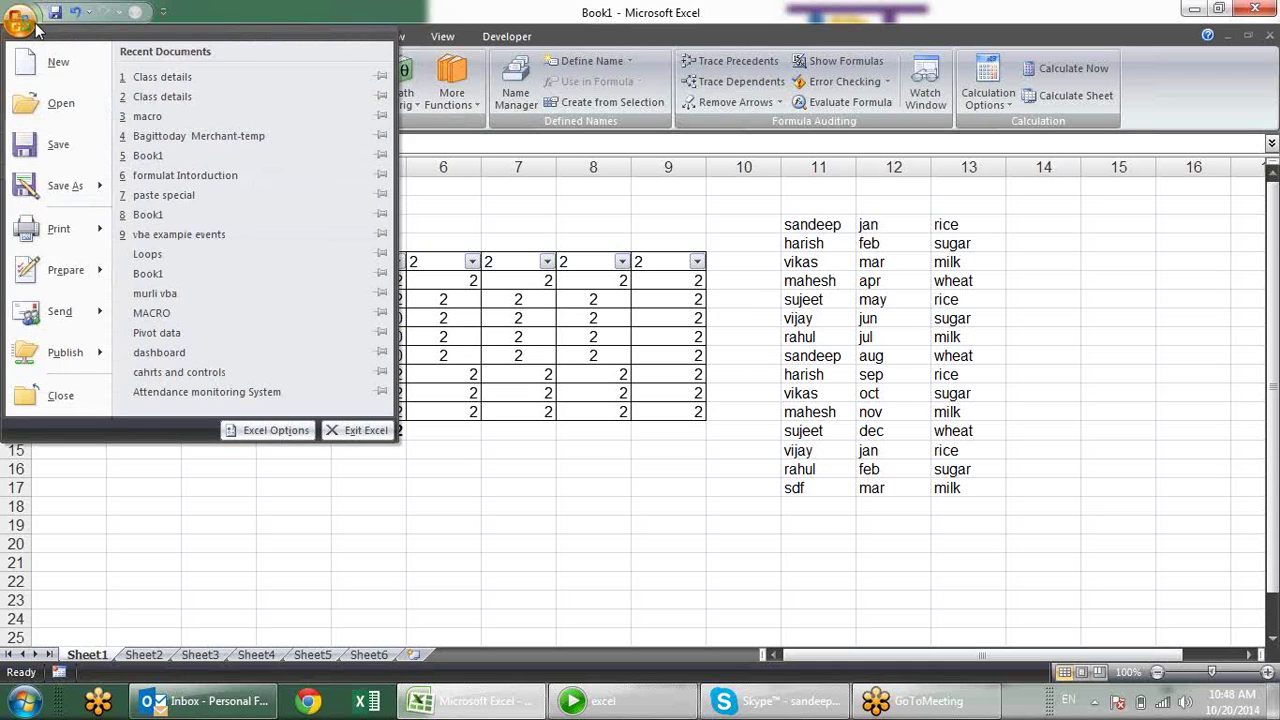
{"action": "left_click", "coordinate": [265, 430]}
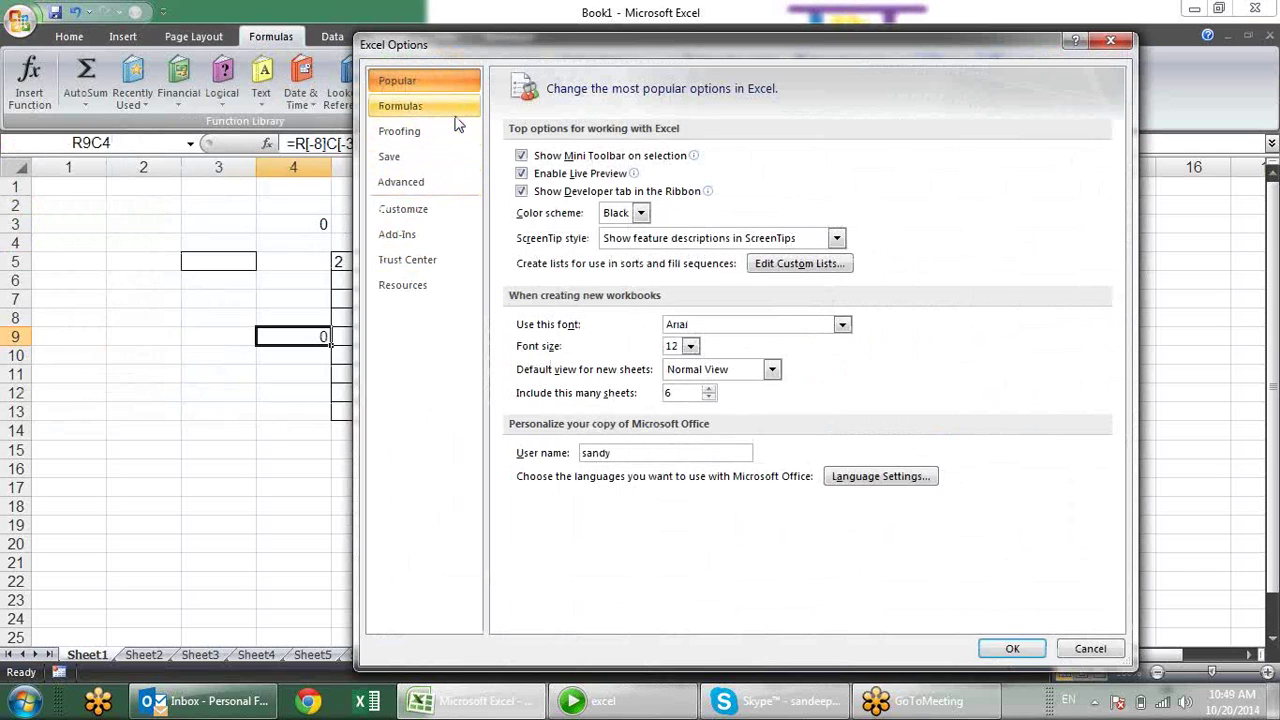
{"action": "left_click", "coordinate": [400, 106]}
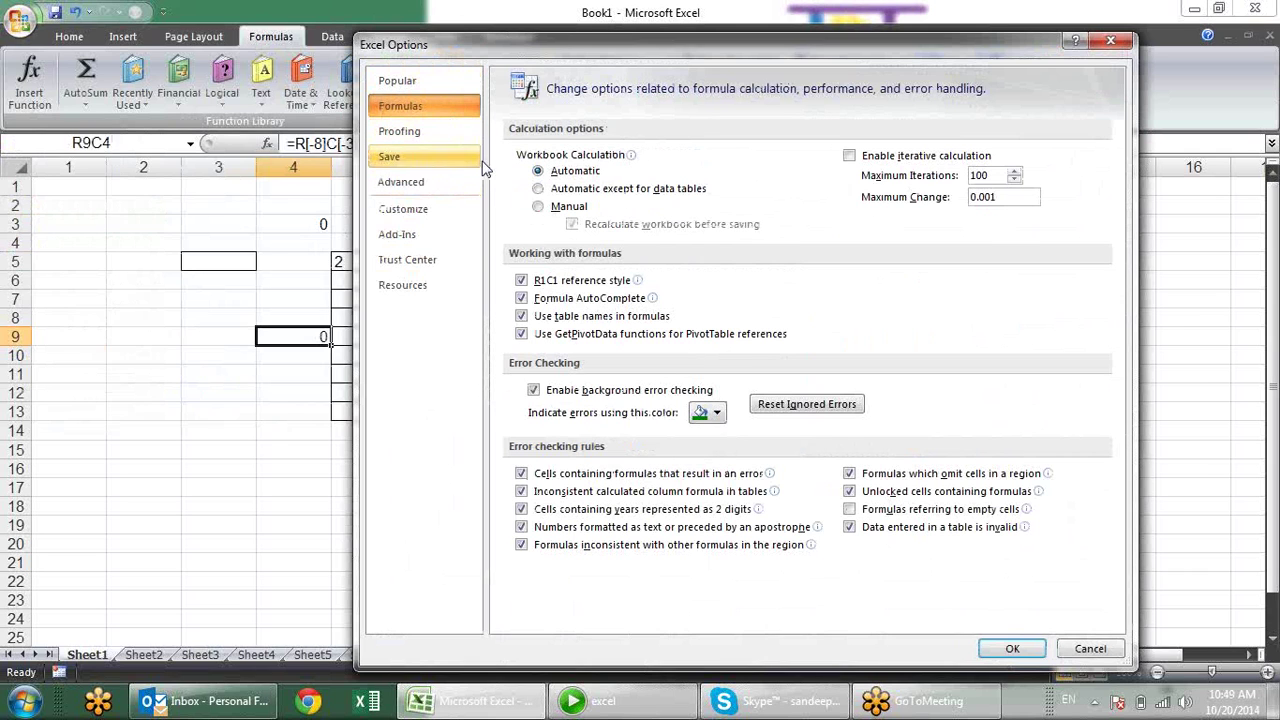
{"action": "left_click", "coordinate": [556, 284]}
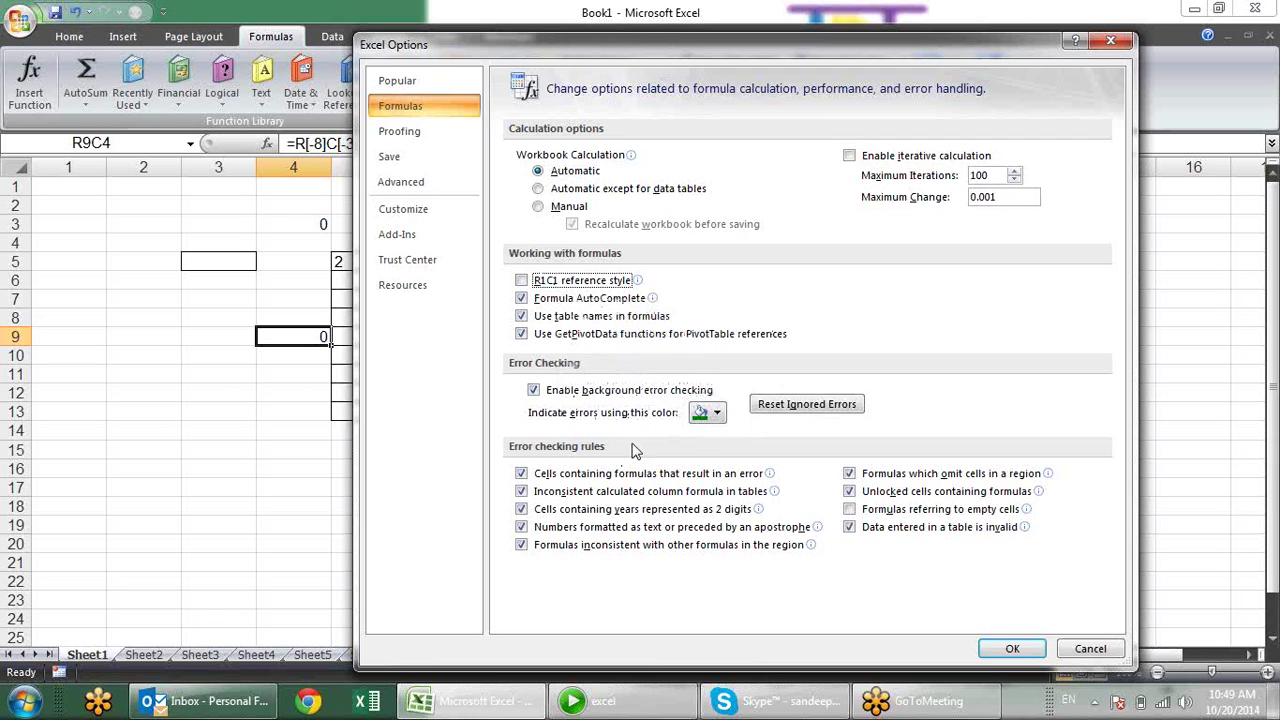
{"action": "left_click", "coordinate": [1011, 649]}
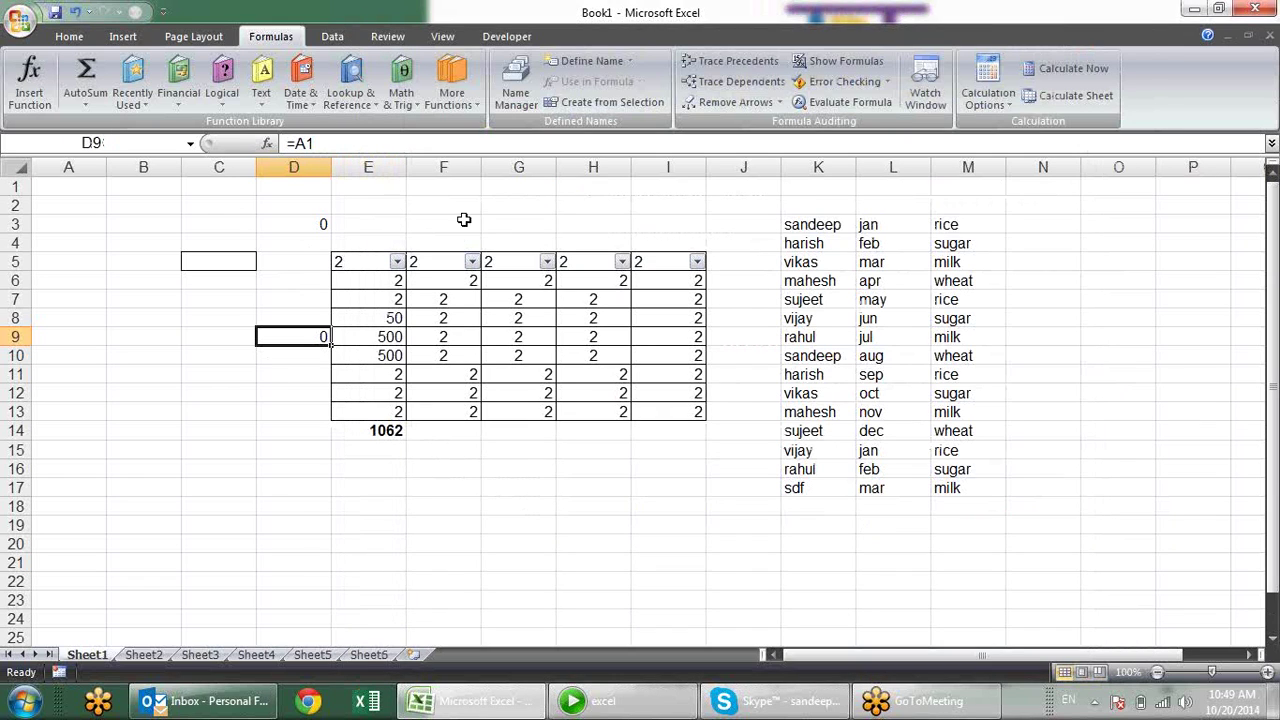
Enter '000235 in G2 as text to keep the leading zeros, after a plain-number attempt.
{"action": "left_click", "coordinate": [472, 188]}
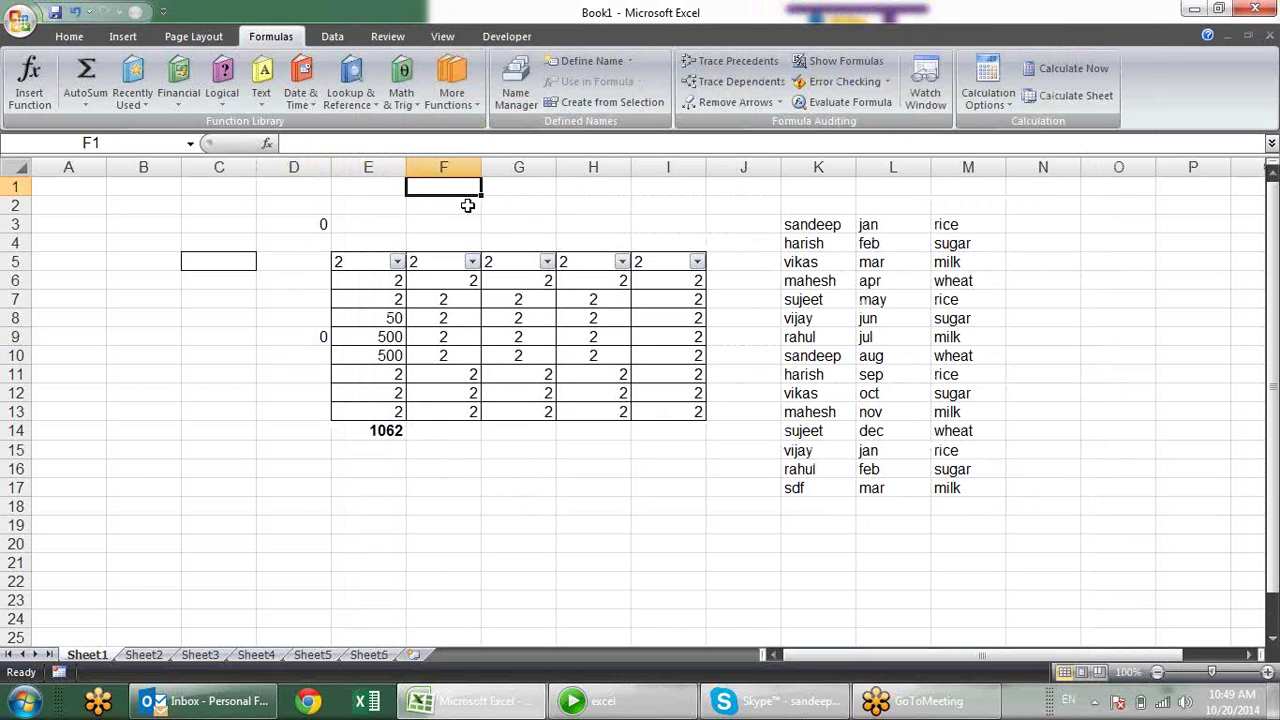
{"action": "left_click", "coordinate": [516, 200]}
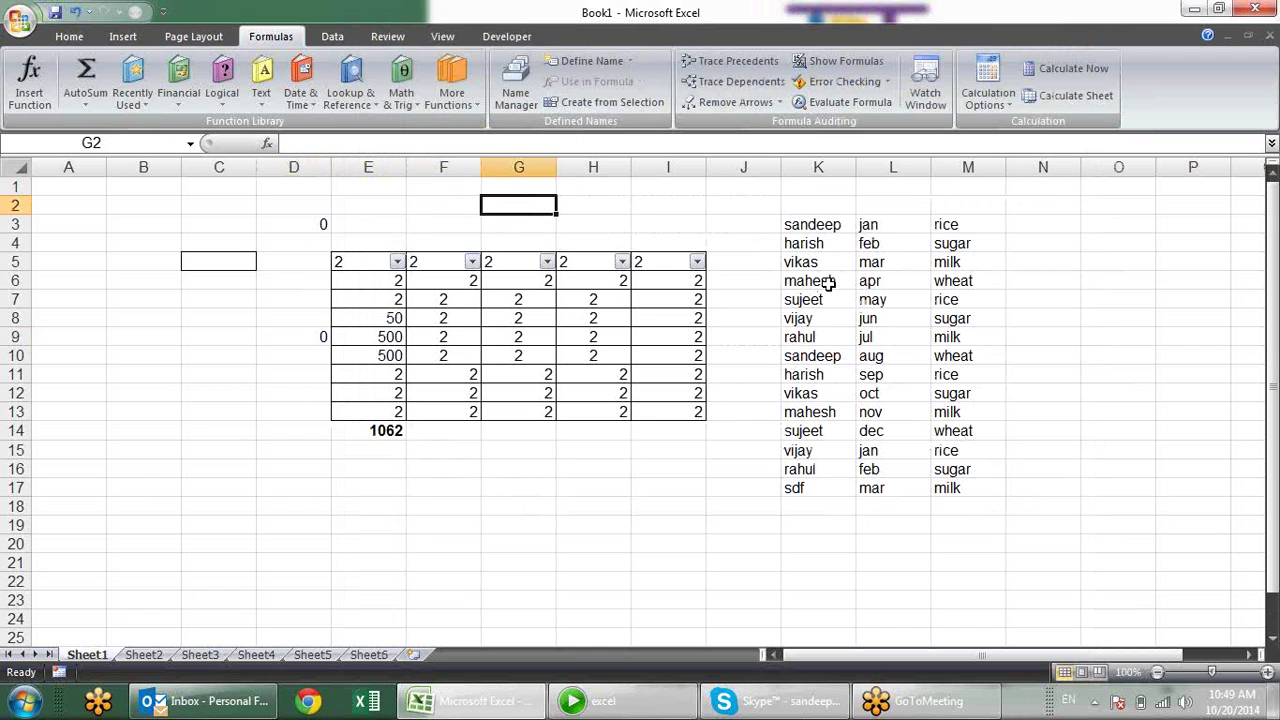
{"action": "type", "text": "0002"}
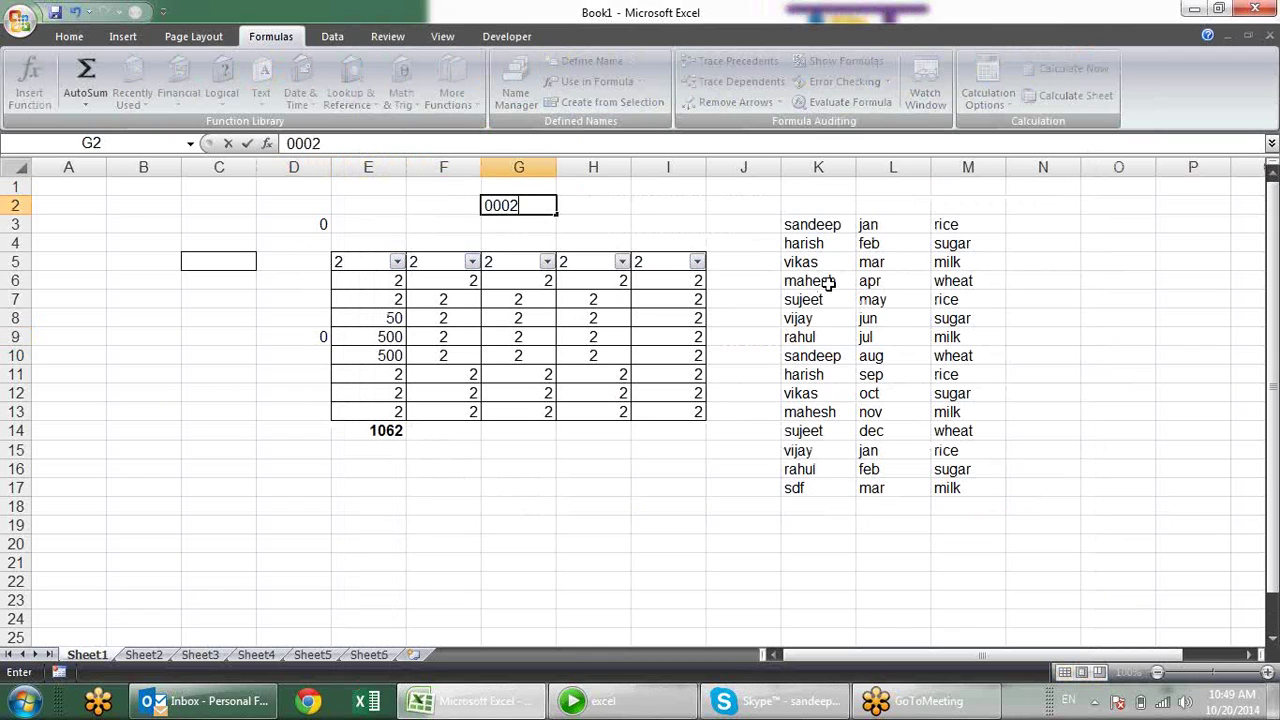
{"action": "type", "text": "365"}
{"action": "key", "text": "Return"}
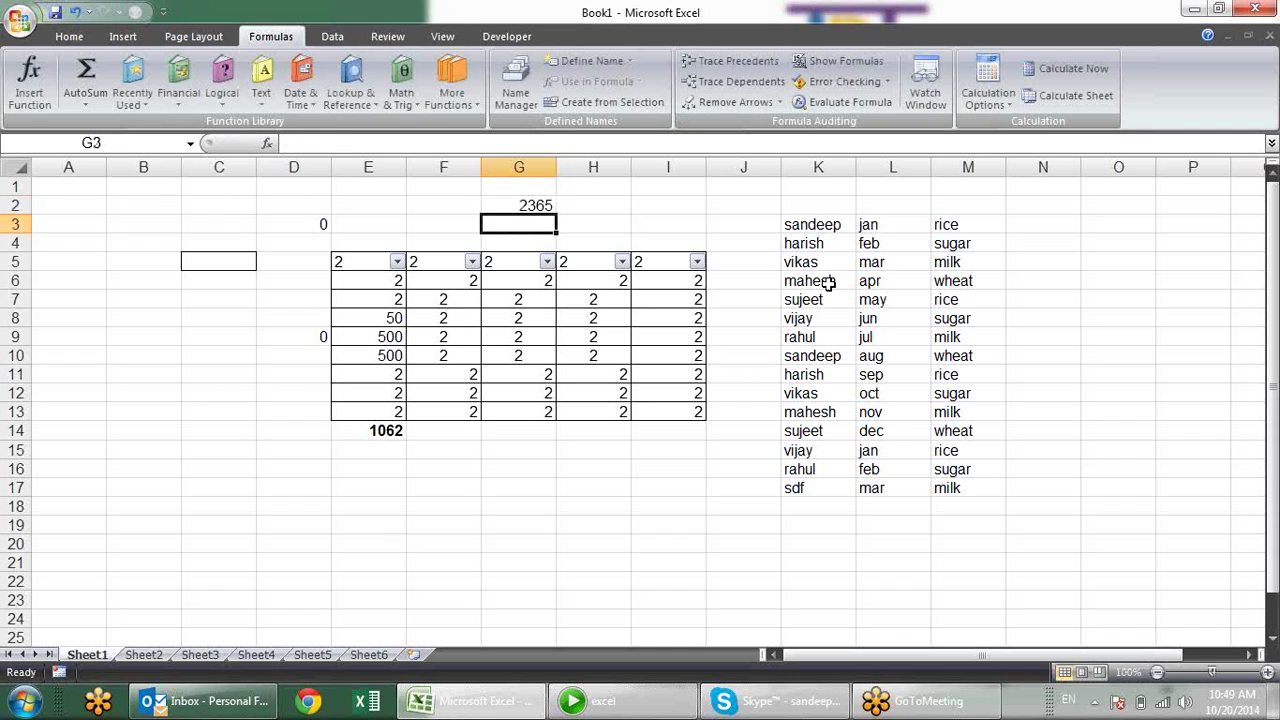
{"action": "key", "text": "Up"}
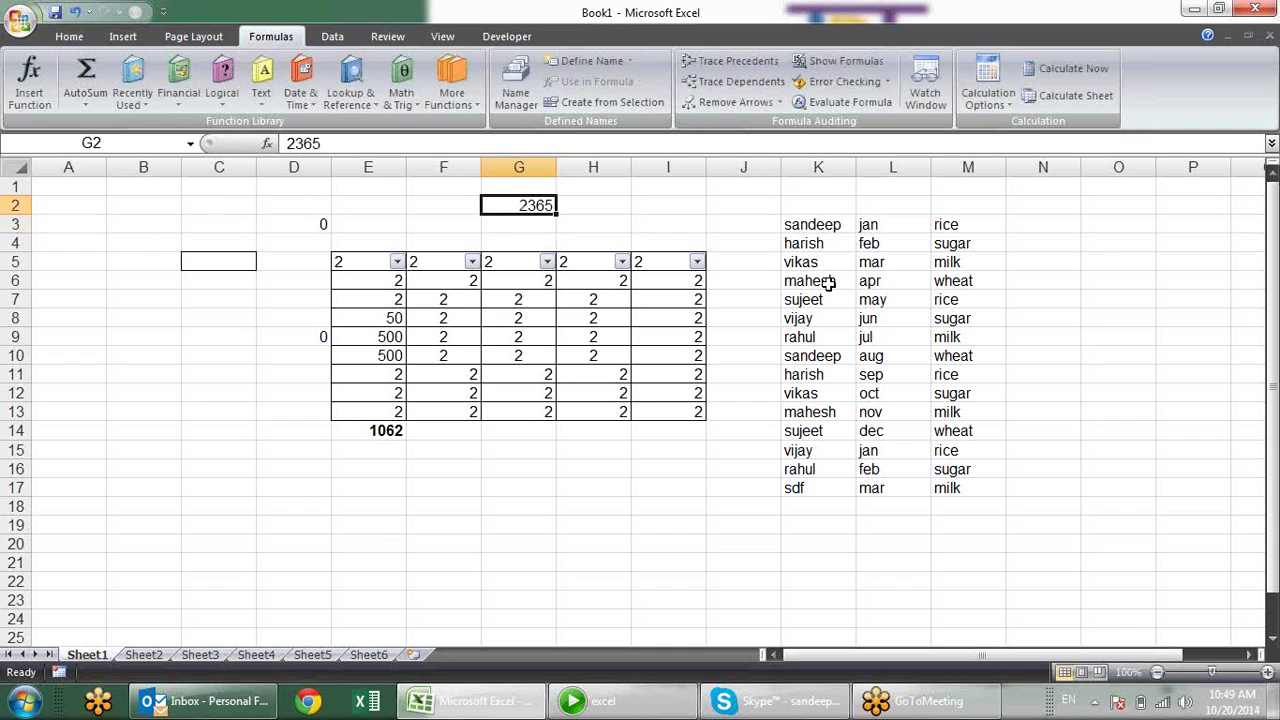
{"action": "type", "text": "'000"}
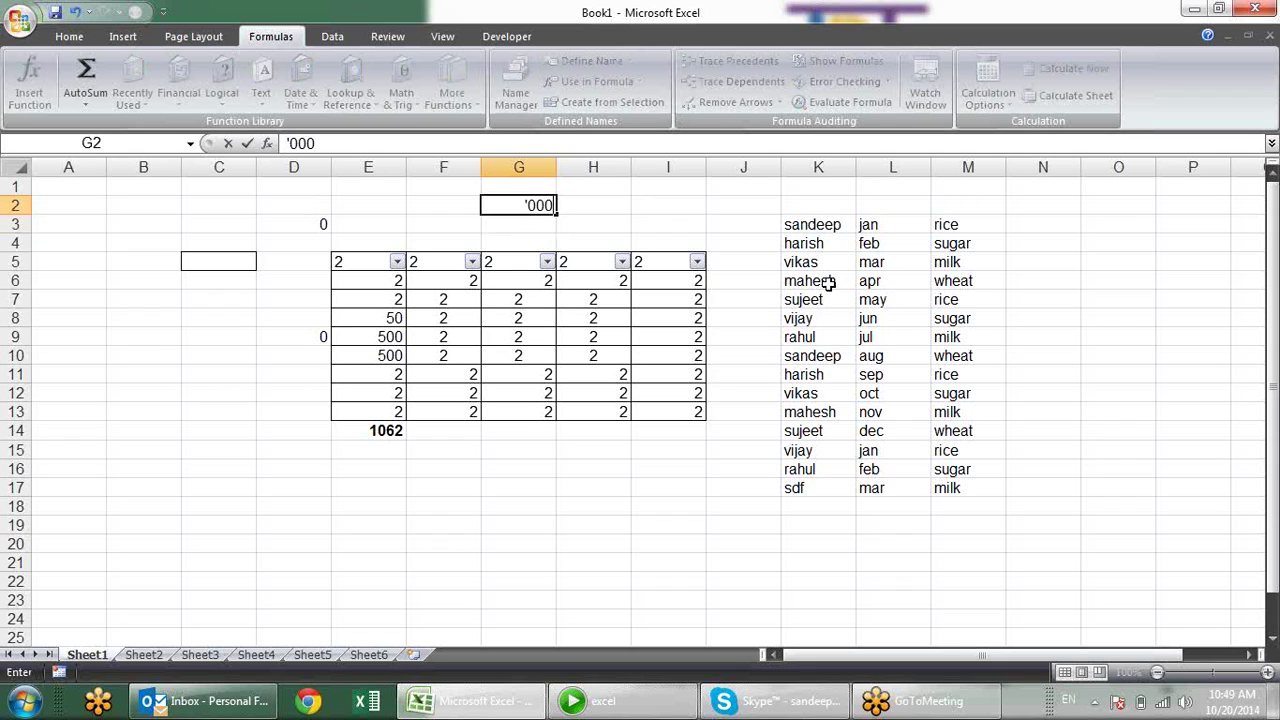
{"action": "type", "text": "235"}
{"action": "key", "text": "Return"}
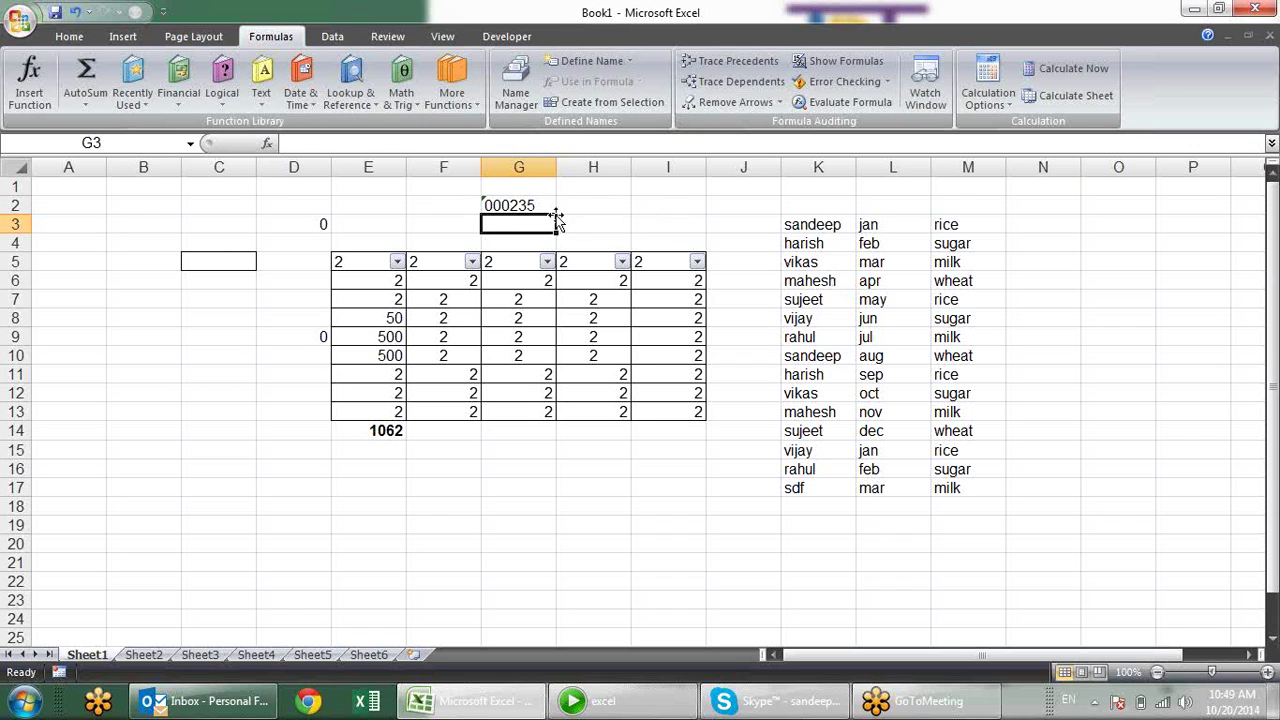
Convert G2's text 000235 to the number 235 with the error tag's Convert to Number.
{"action": "left_click", "coordinate": [551, 205]}
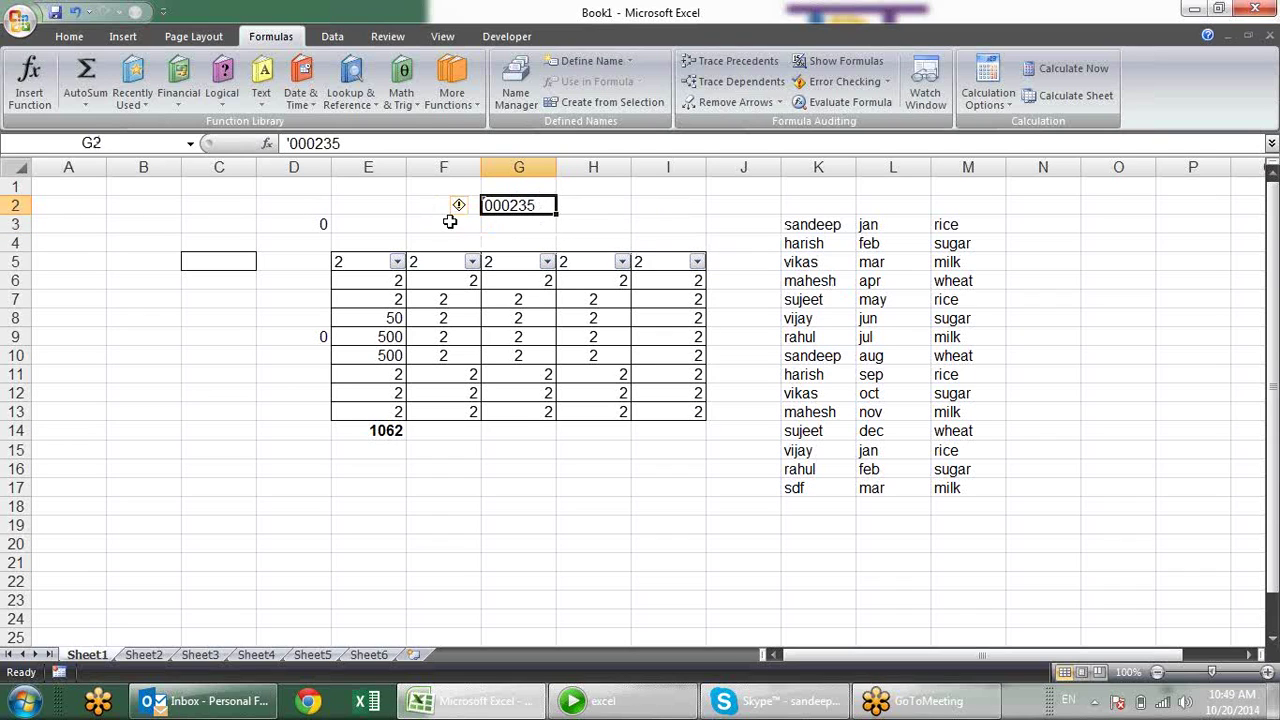
{"action": "mouse_move", "coordinate": [474, 208]}
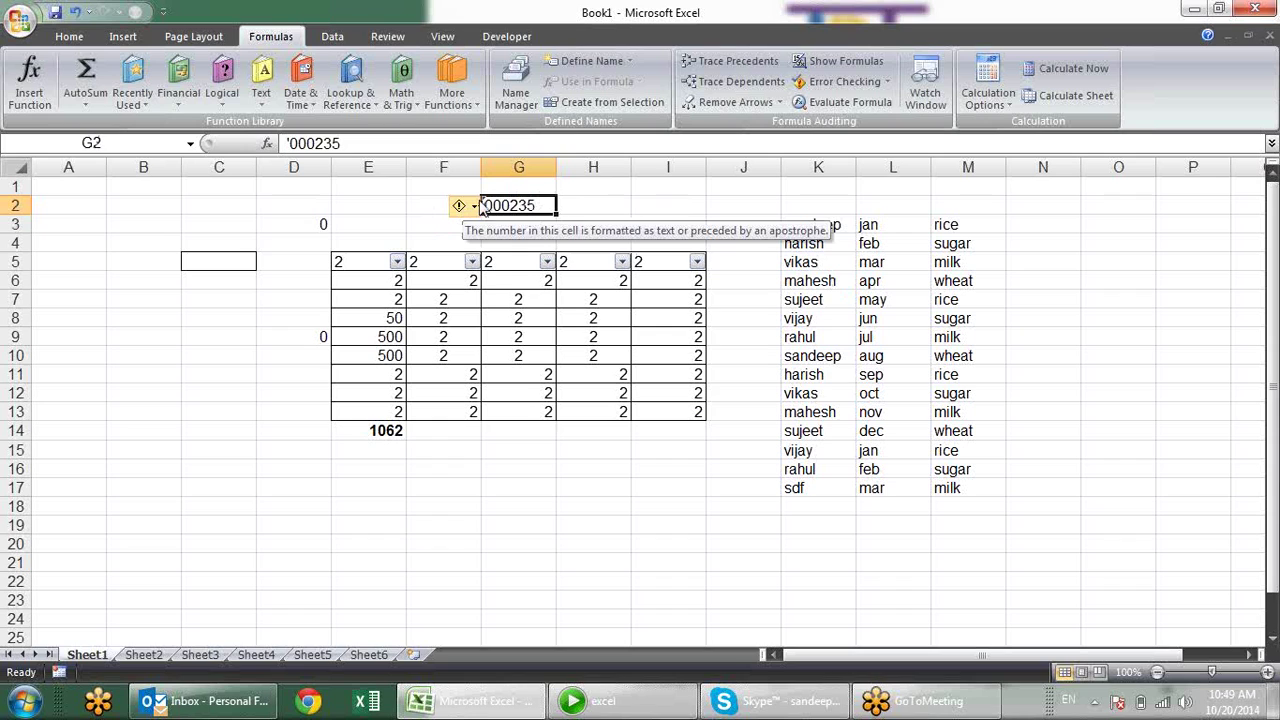
{"action": "left_click", "coordinate": [475, 207]}
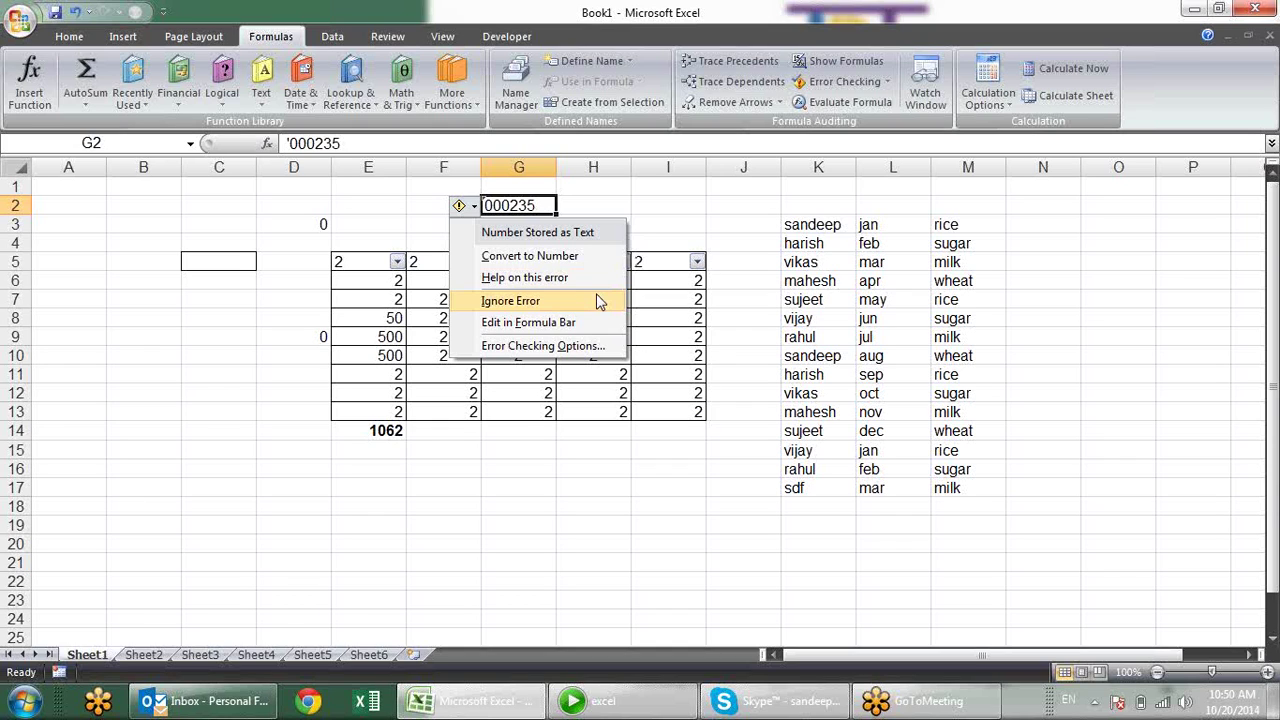
{"action": "left_click", "coordinate": [539, 258]}
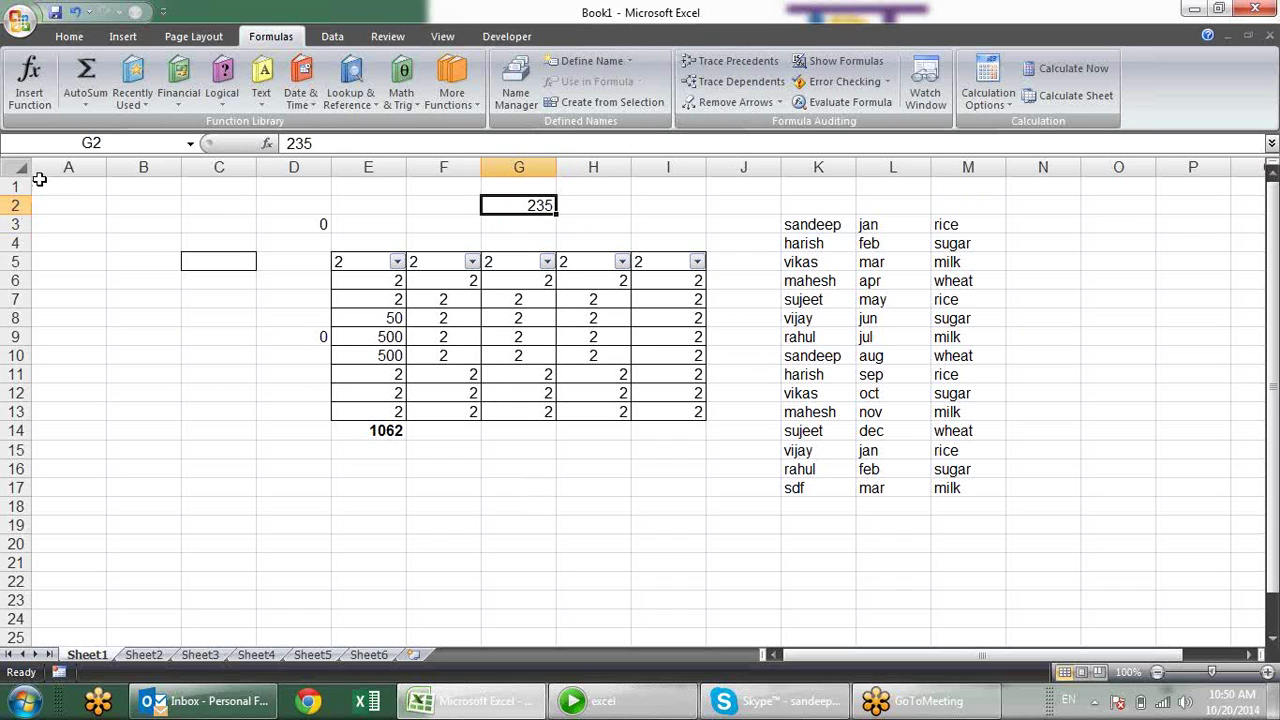
{"action": "left_click", "coordinate": [20, 18]}
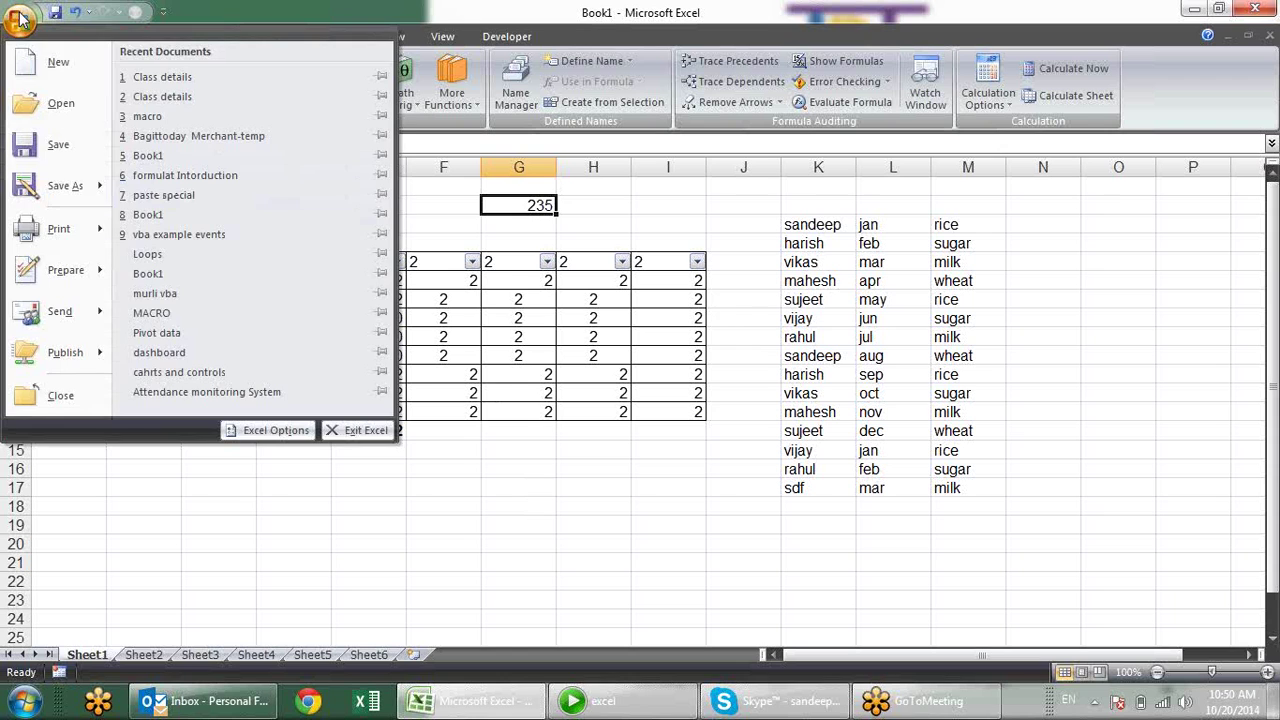
{"action": "left_click", "coordinate": [289, 430]}
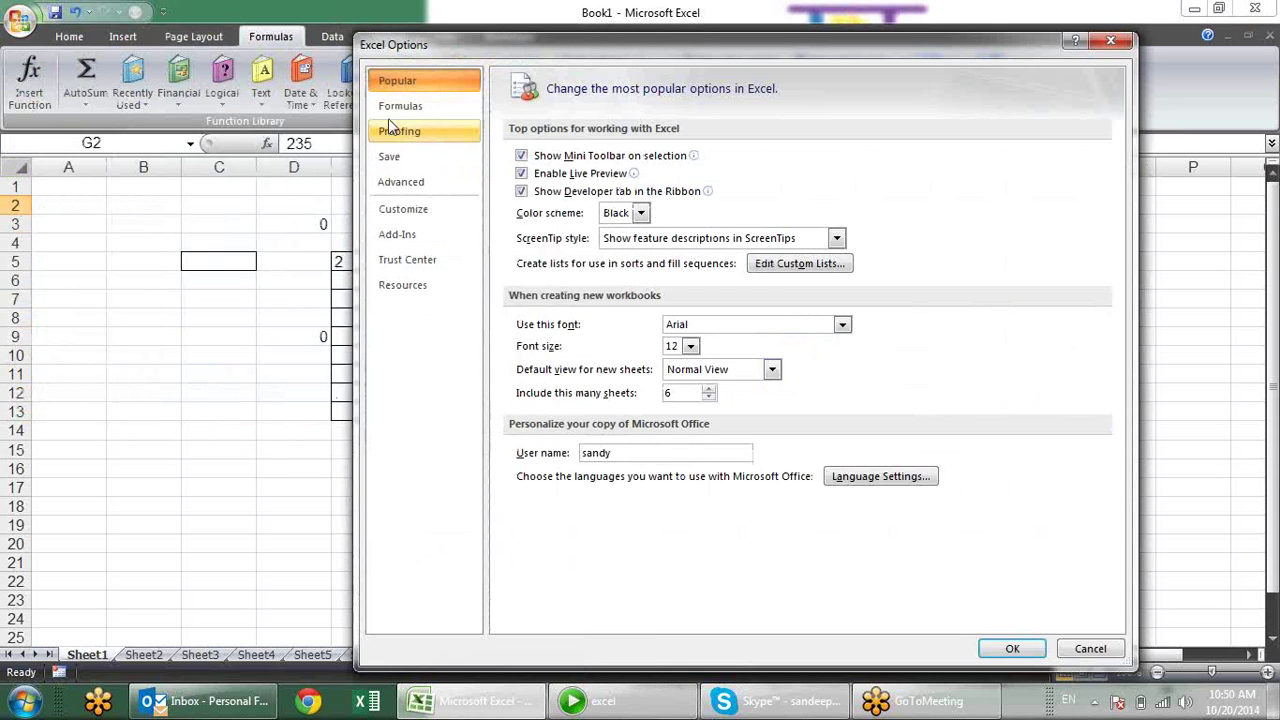
{"action": "left_click", "coordinate": [395, 106]}
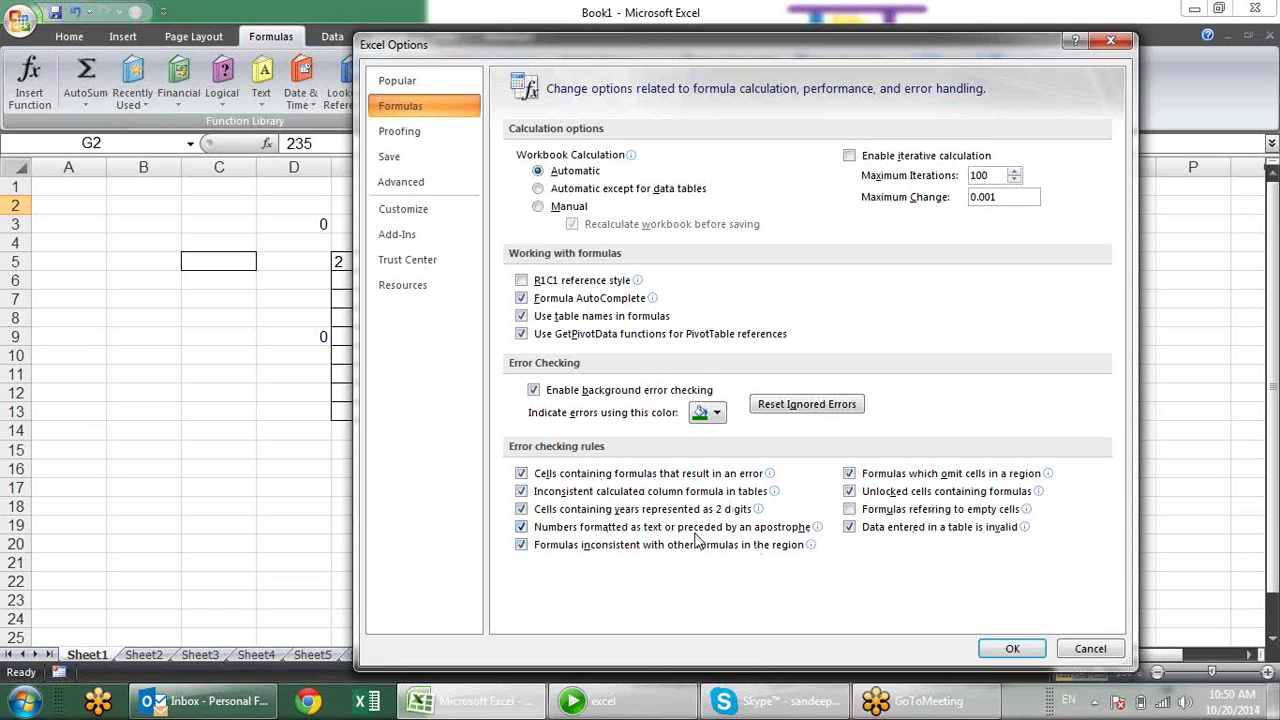
{"action": "mouse_move", "coordinate": [812, 537]}
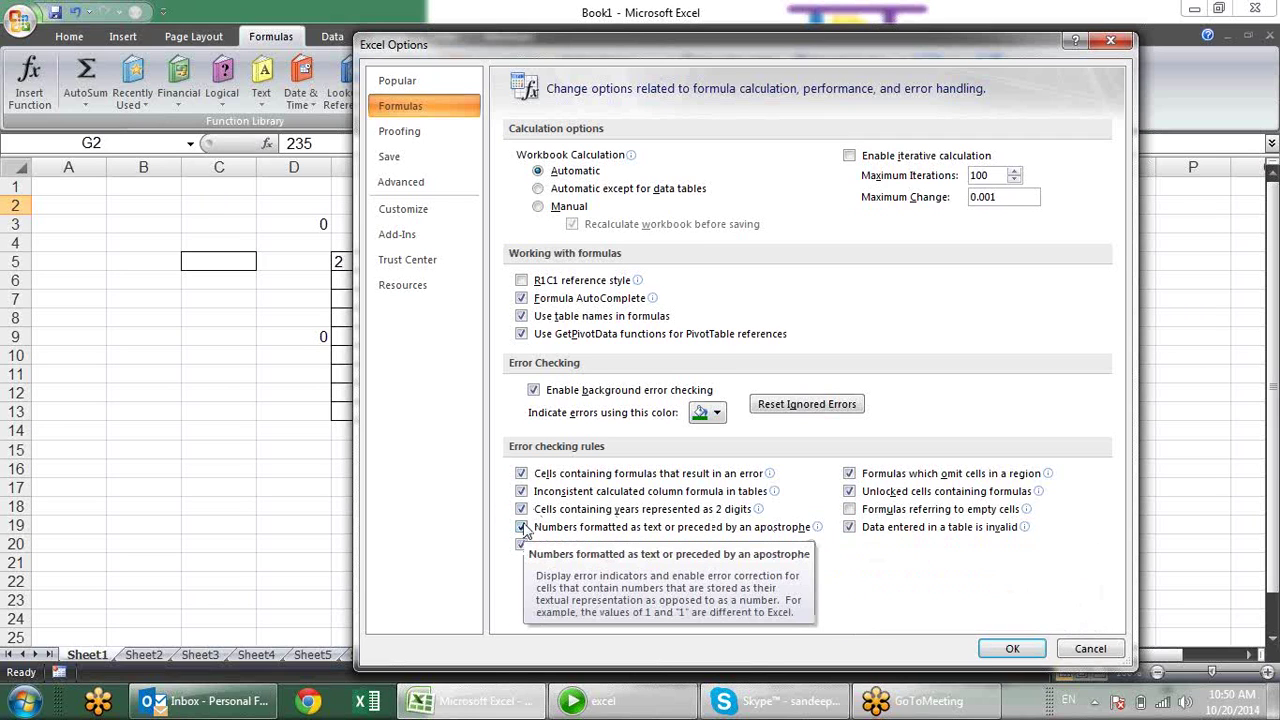
{"action": "left_click", "coordinate": [717, 413]}
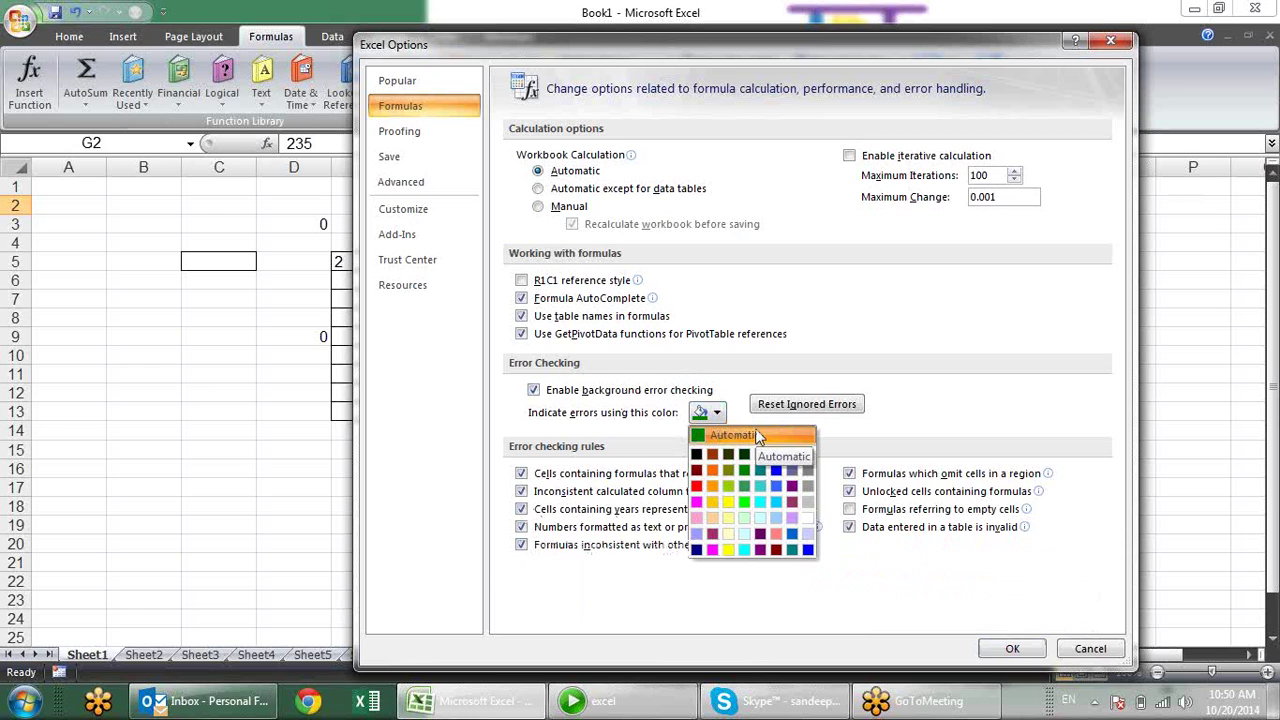
{"action": "left_click", "coordinate": [1005, 380]}
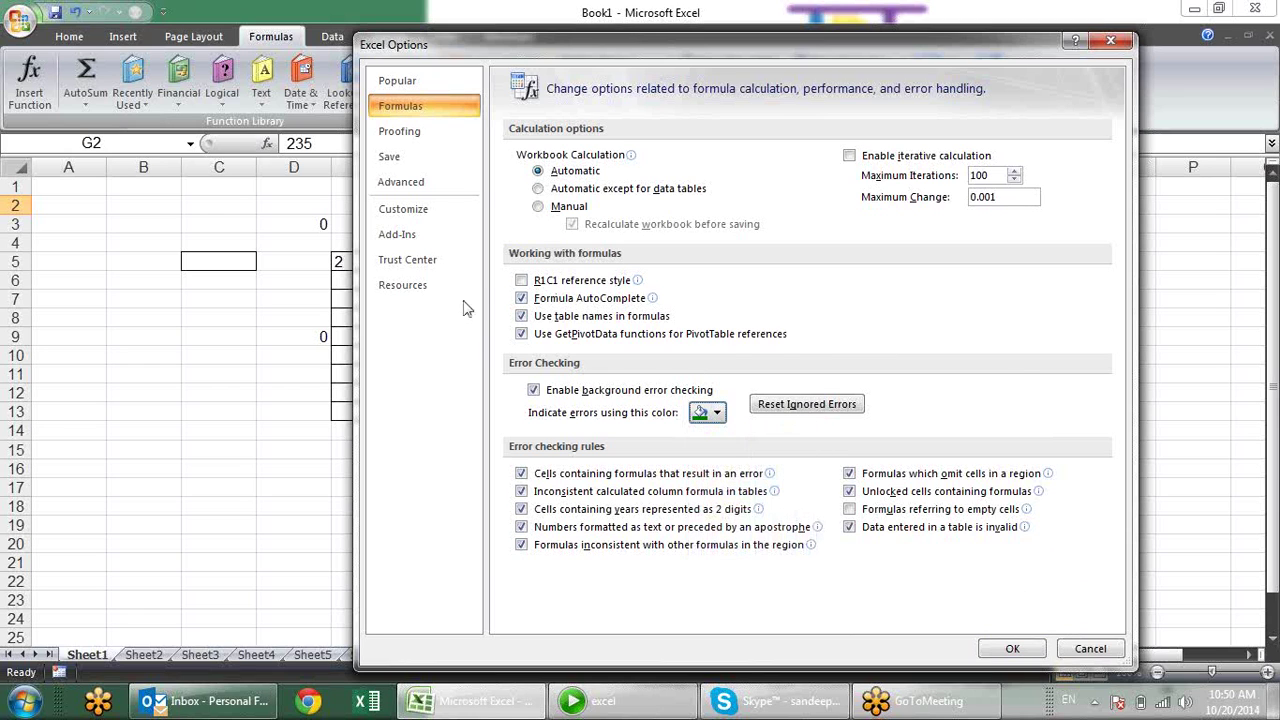
{"action": "left_click", "coordinate": [460, 135]}
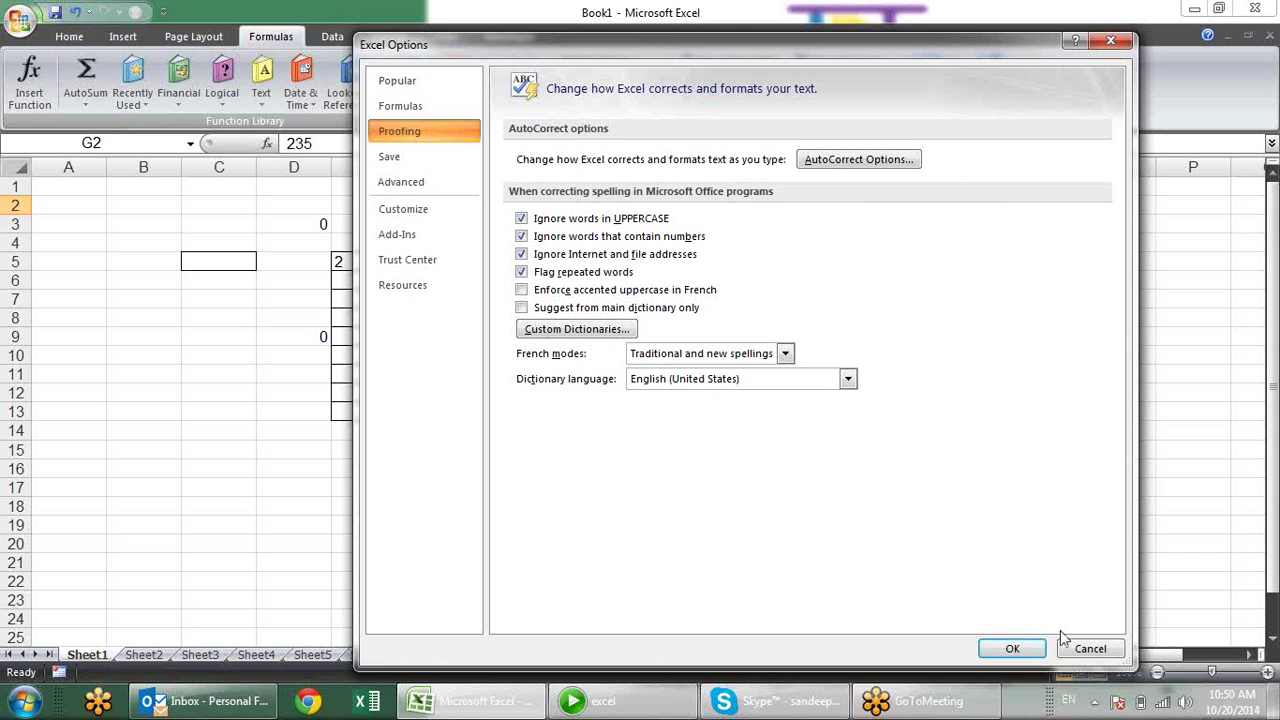
{"action": "left_click", "coordinate": [1026, 646]}
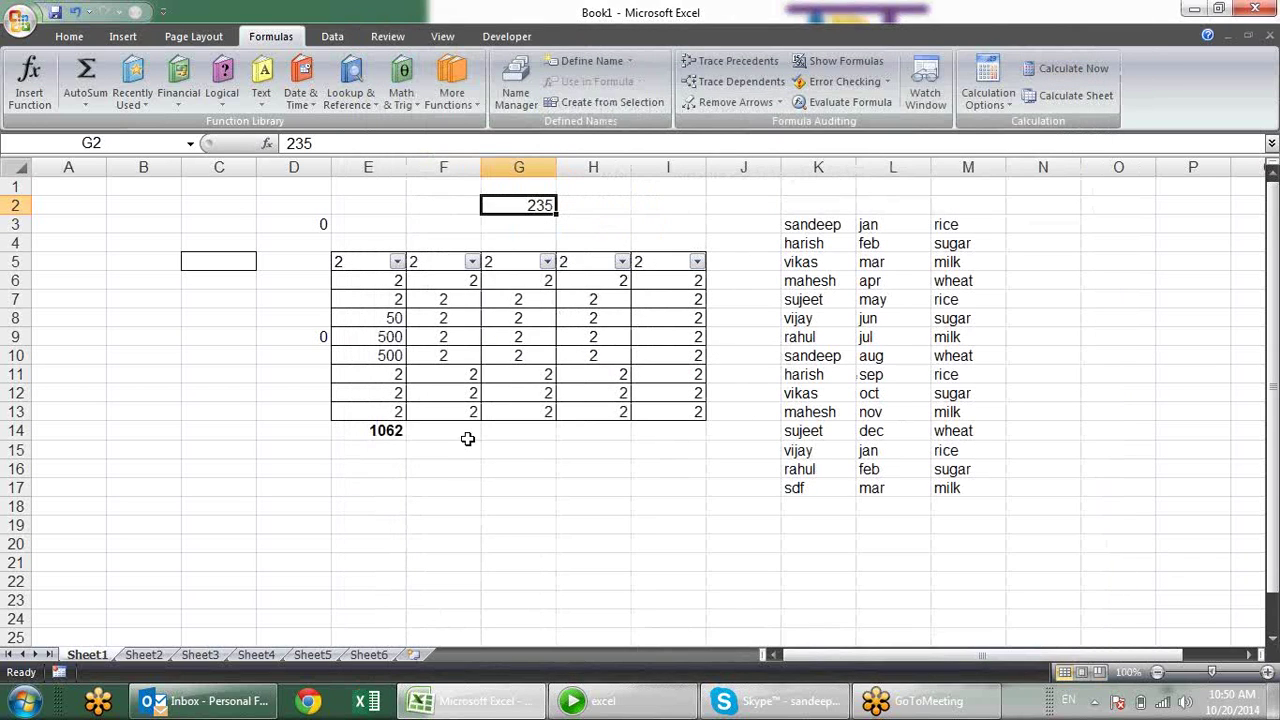
Type boook in G15 and BOOOOK in G16, then spell-check from G15 with F7.
{"action": "left_click", "coordinate": [518, 447]}
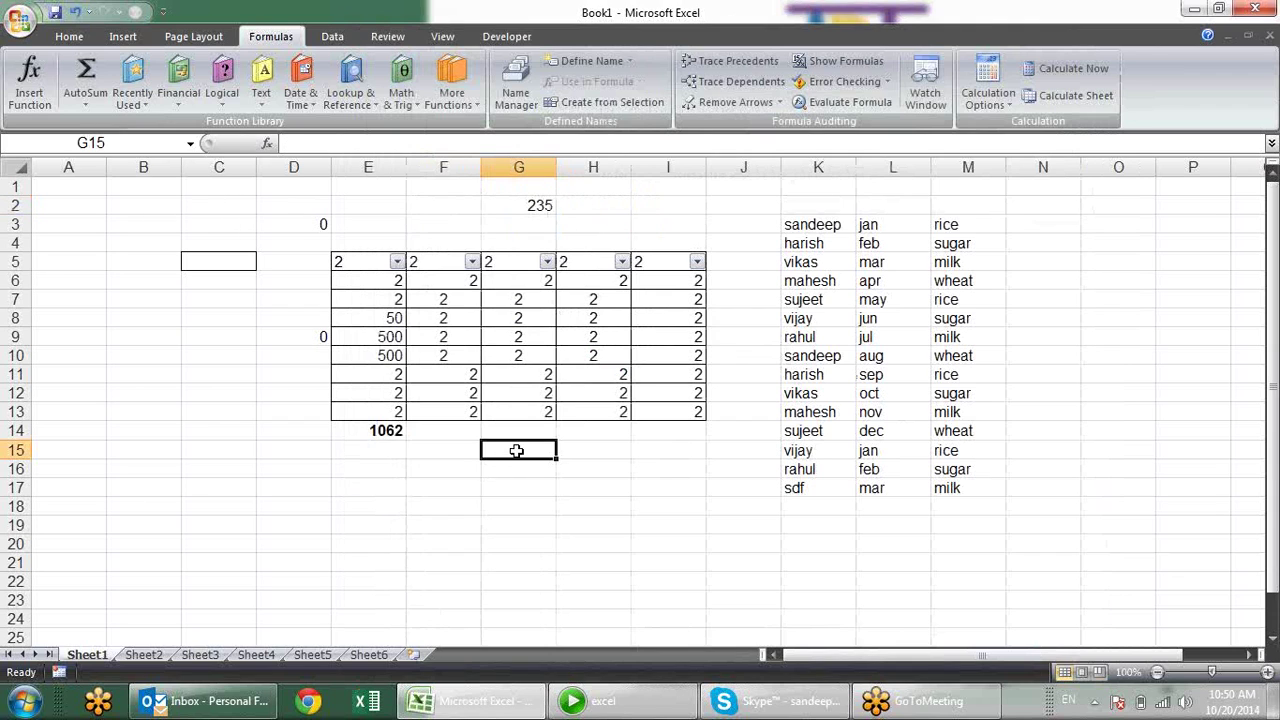
{"action": "type", "text": "boook"}
{"action": "key", "text": "Return"}
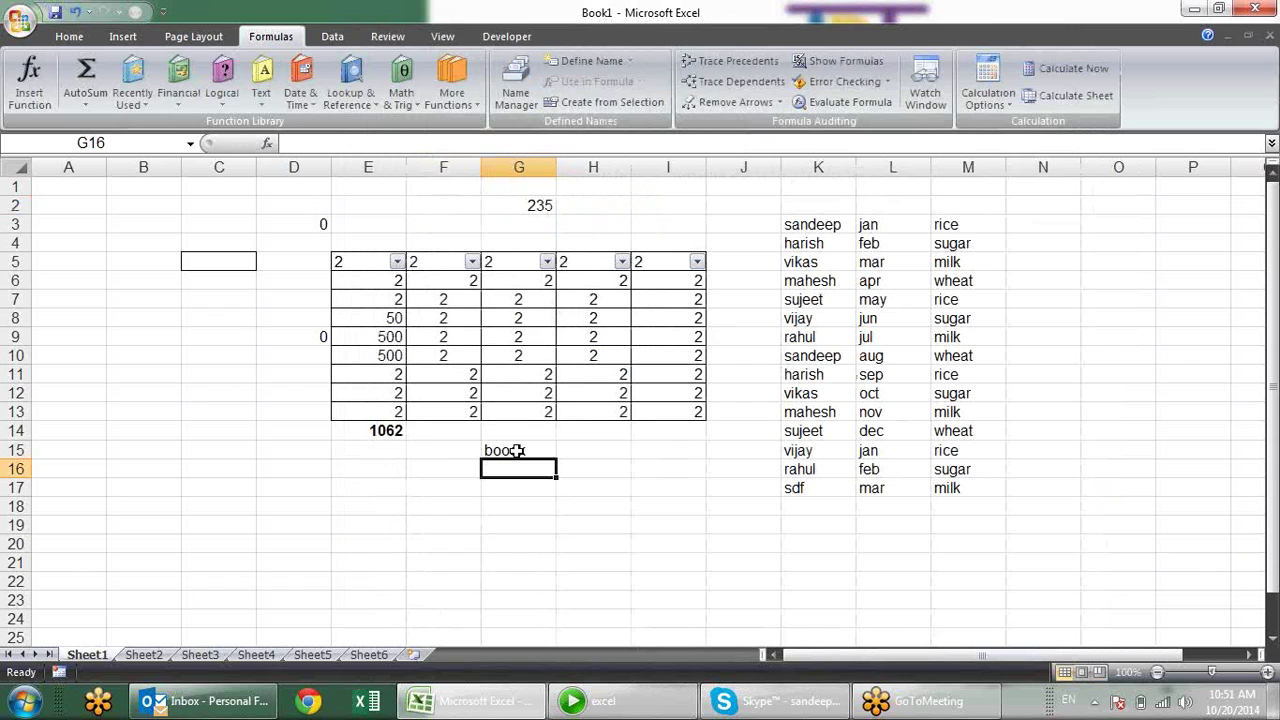
{"action": "type", "text": "BOOOOK"}
{"action": "key", "text": "Return"}
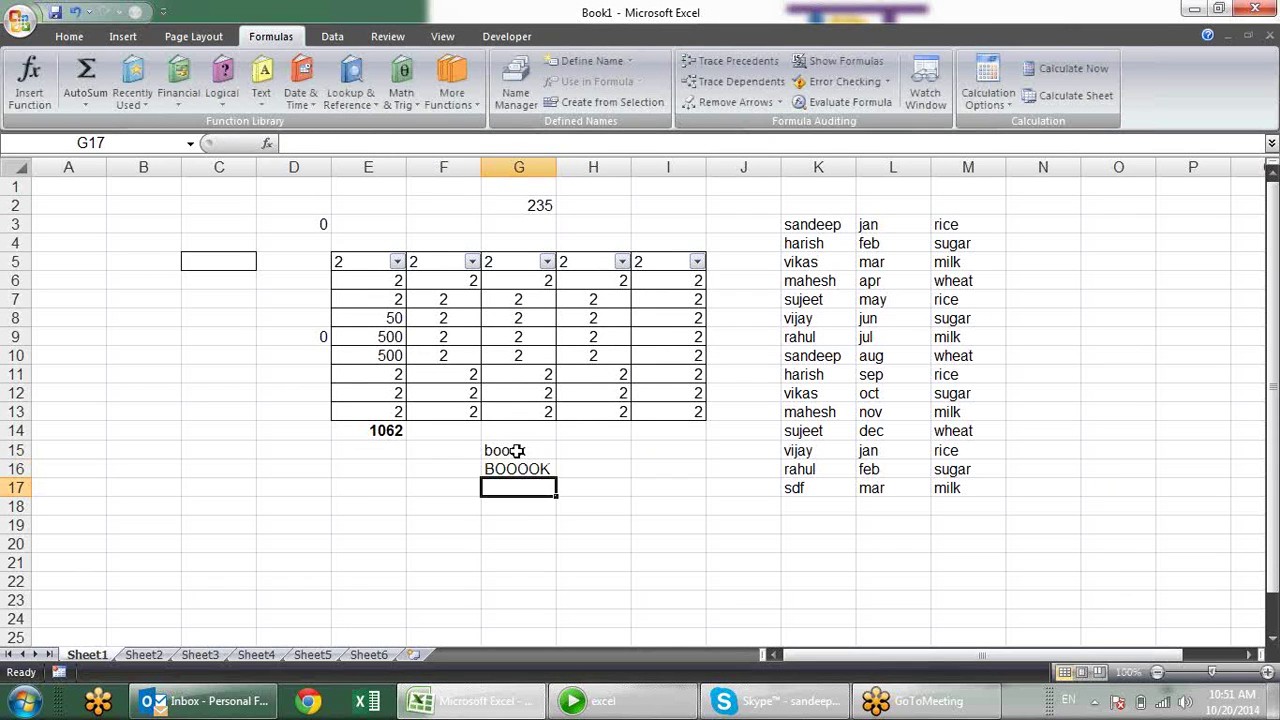
{"action": "left_click", "coordinate": [525, 451]}
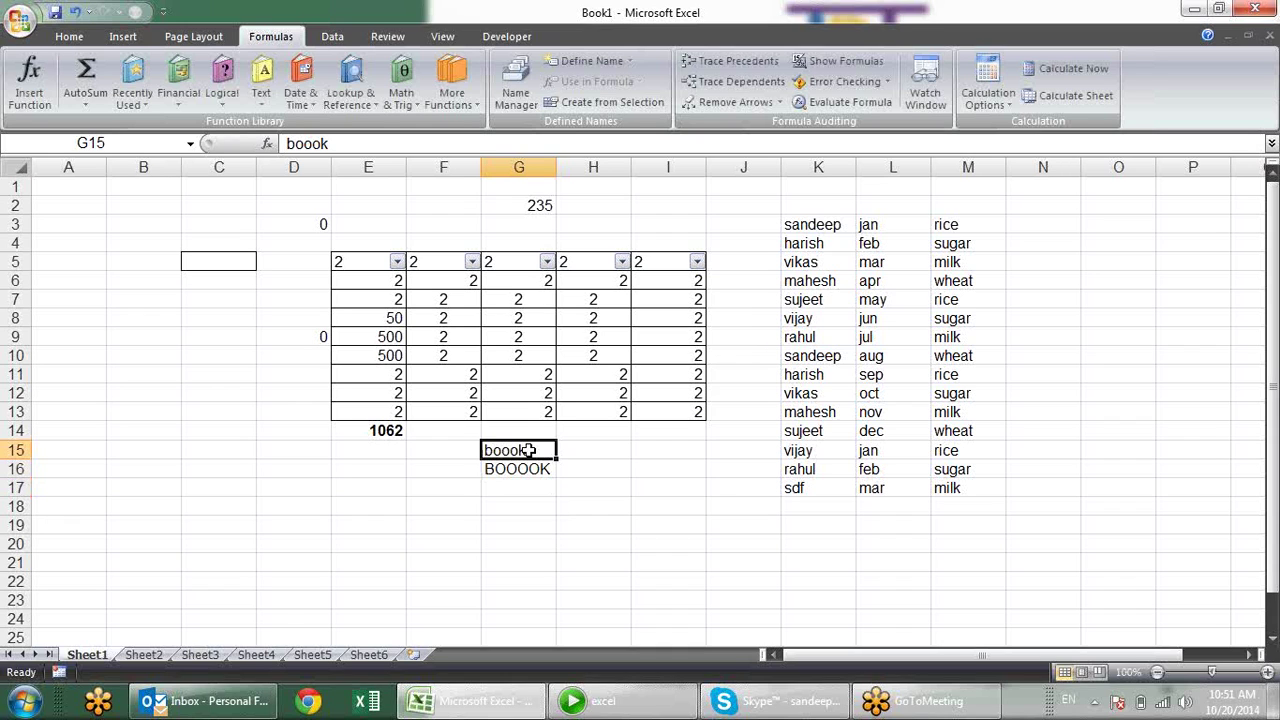
{"action": "key", "text": "F7"}
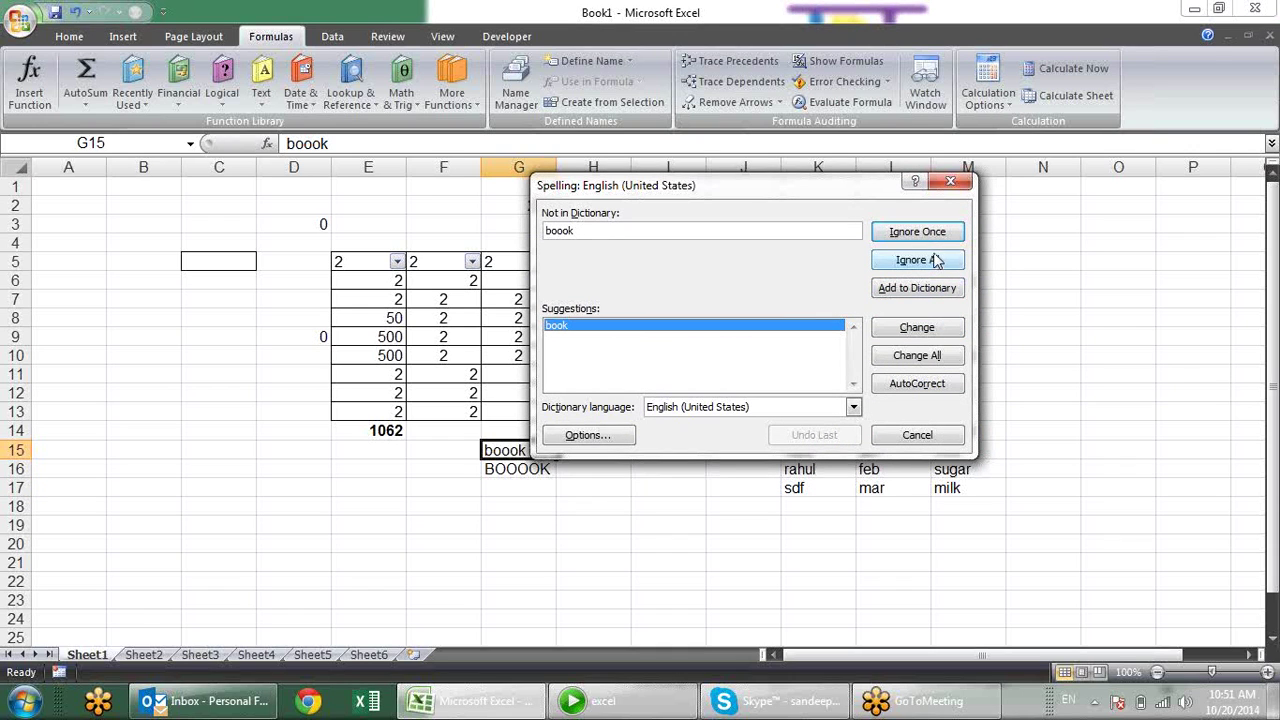
Ignore boook once, cancel the Spelling dialog, and select G16.
{"action": "left_click", "coordinate": [917, 231]}
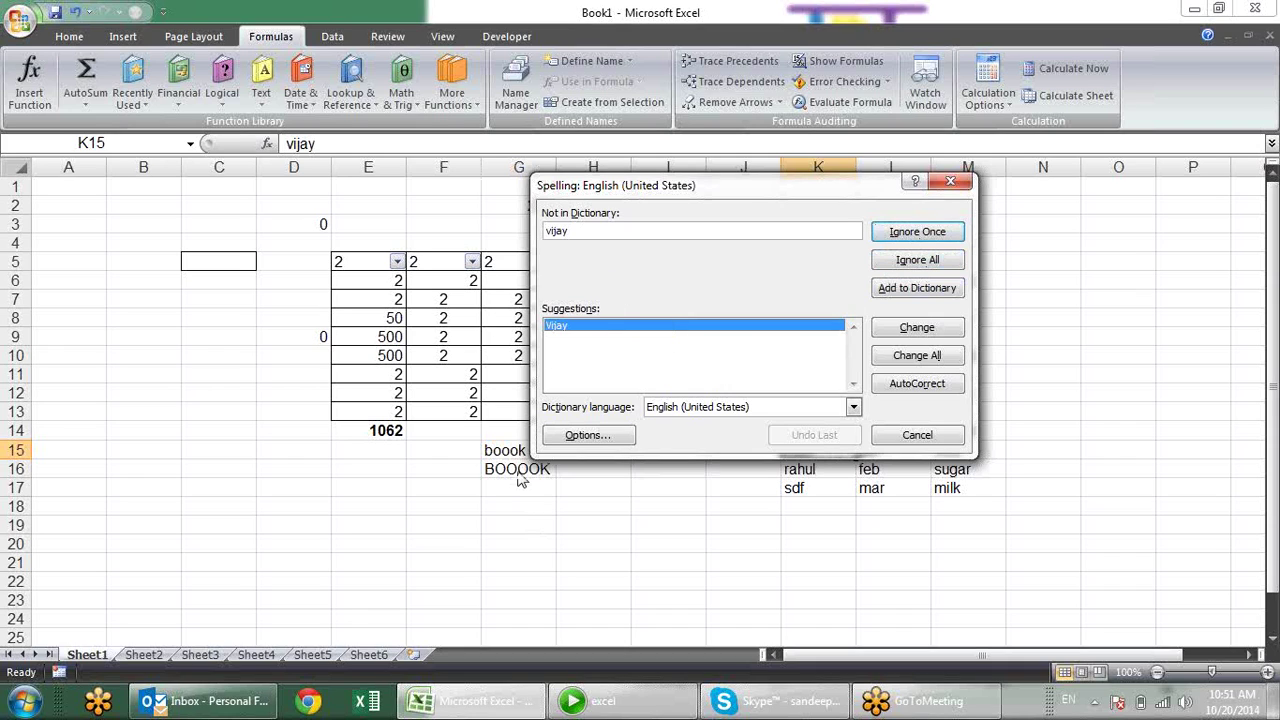
{"action": "left_click", "coordinate": [955, 436]}
{"action": "left_click", "coordinate": [527, 487]}
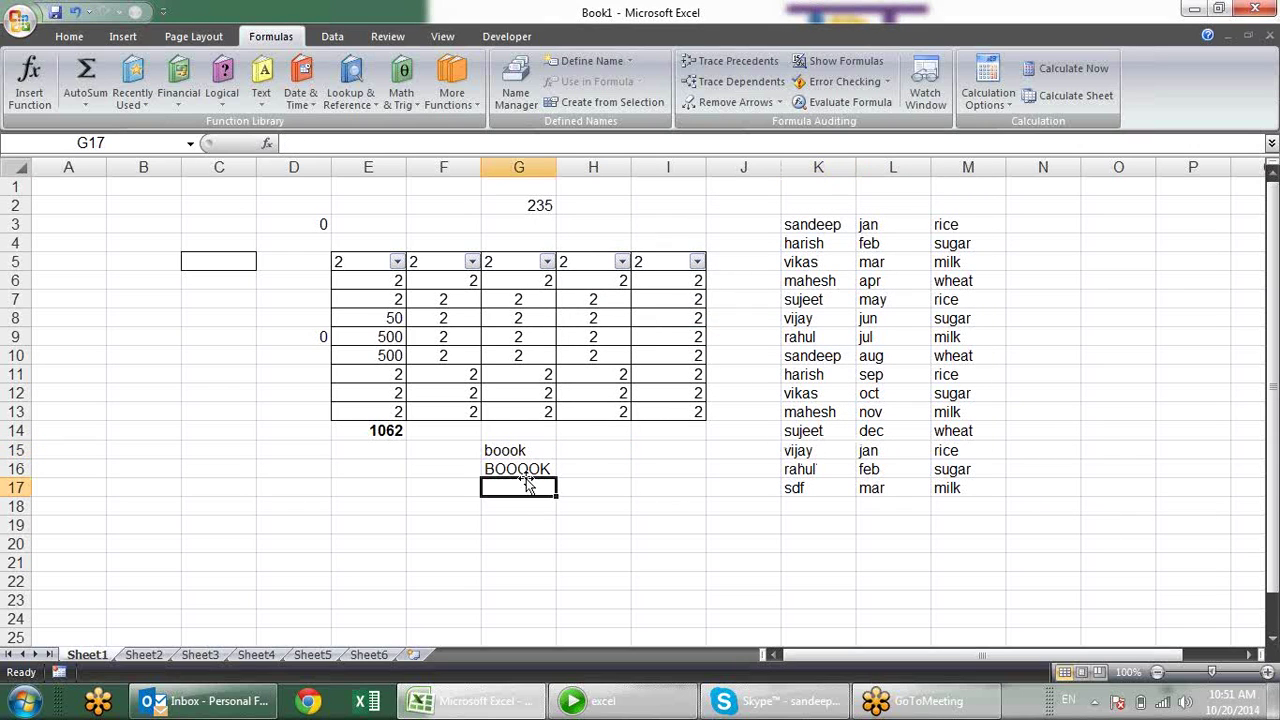
{"action": "left_click", "coordinate": [547, 469]}
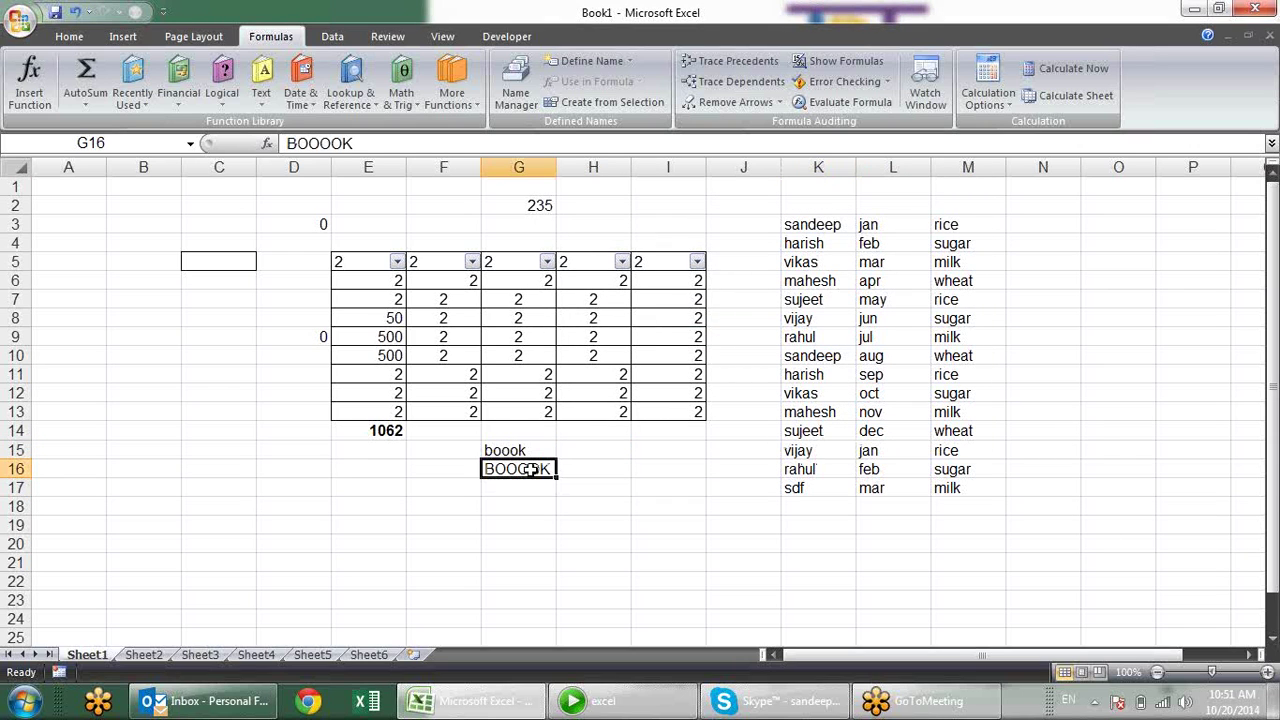
Turn off 'Ignore words in UPPERCASE' in Excel Options > Proofing.
{"action": "left_click", "coordinate": [20, 18]}
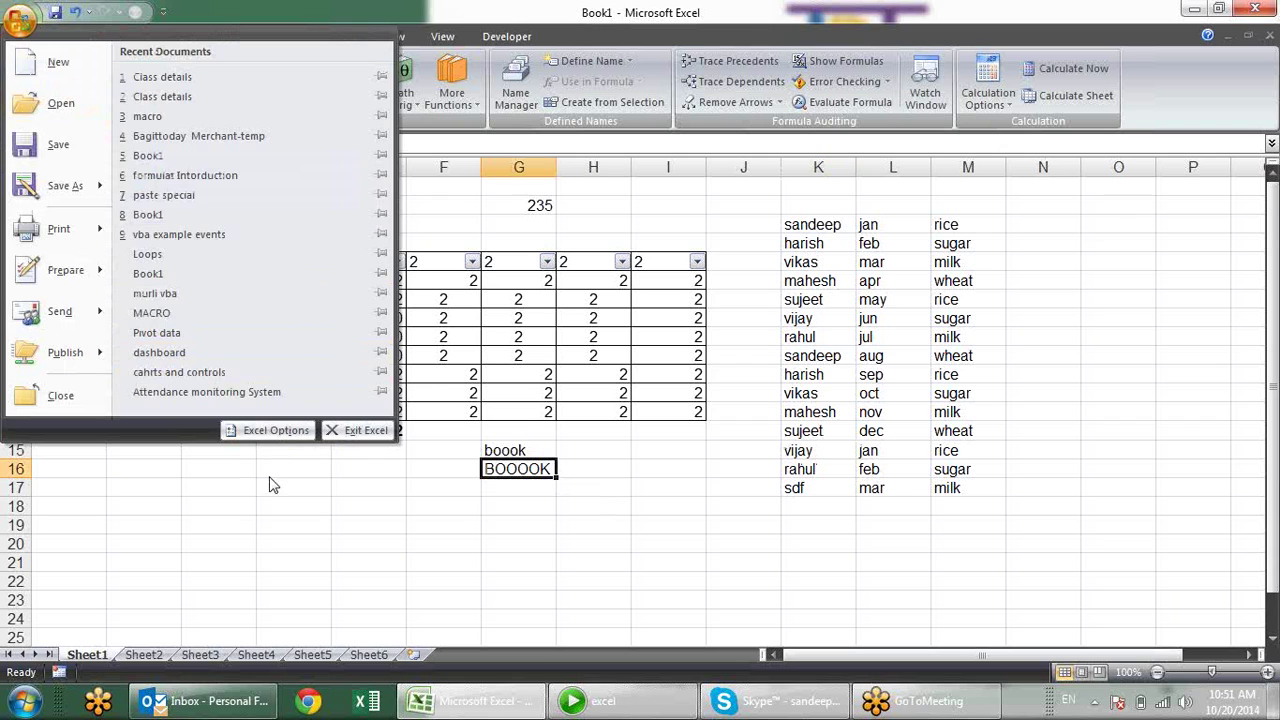
{"action": "left_click", "coordinate": [276, 431]}
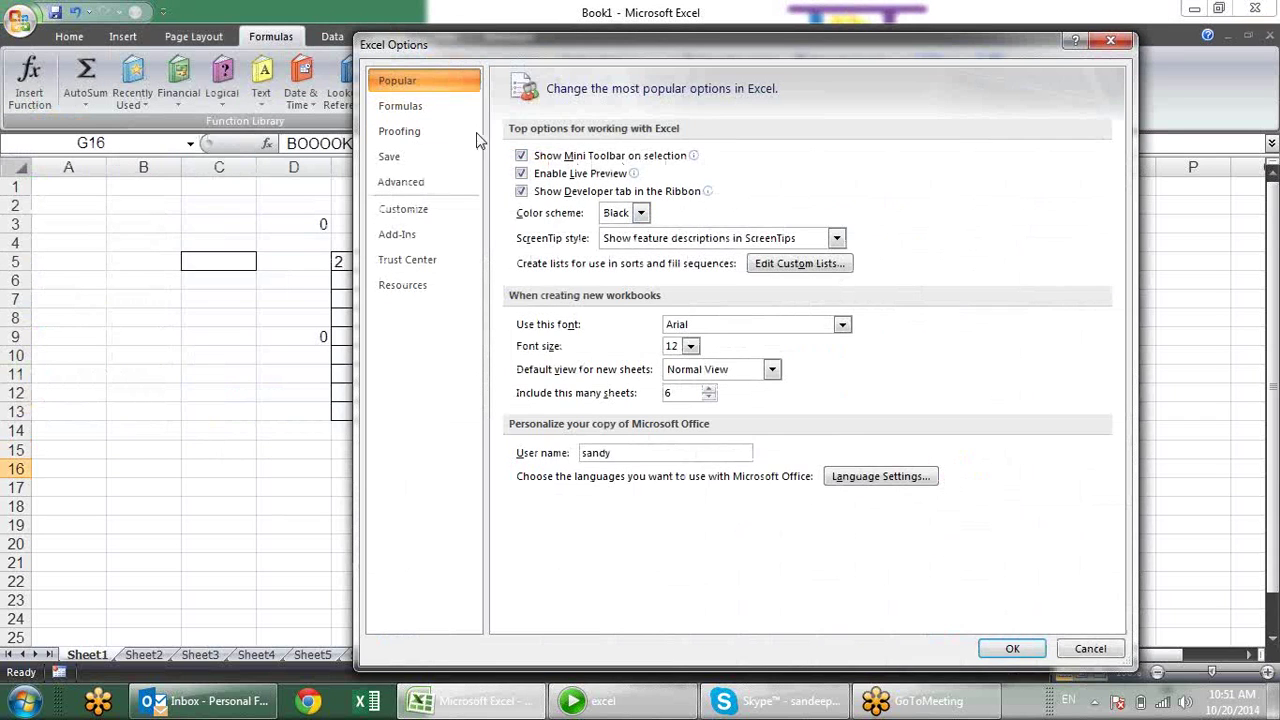
{"action": "left_click", "coordinate": [446, 132]}
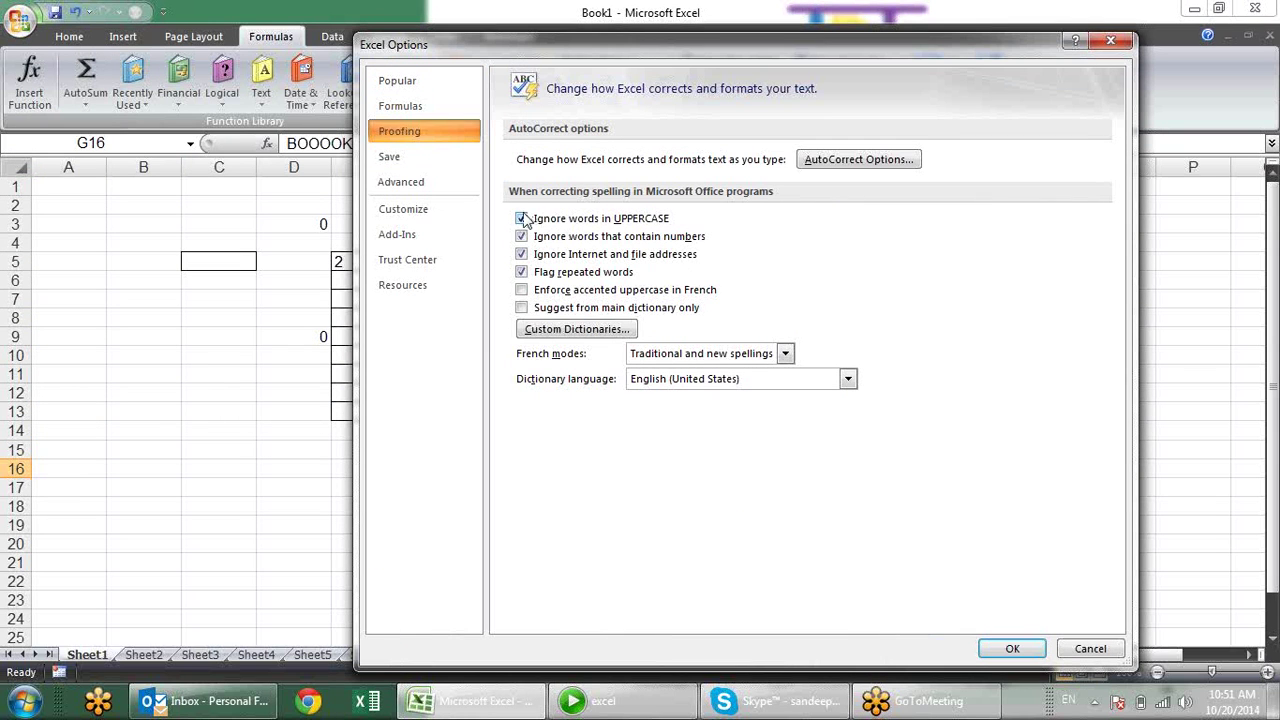
{"action": "left_click", "coordinate": [521, 218]}
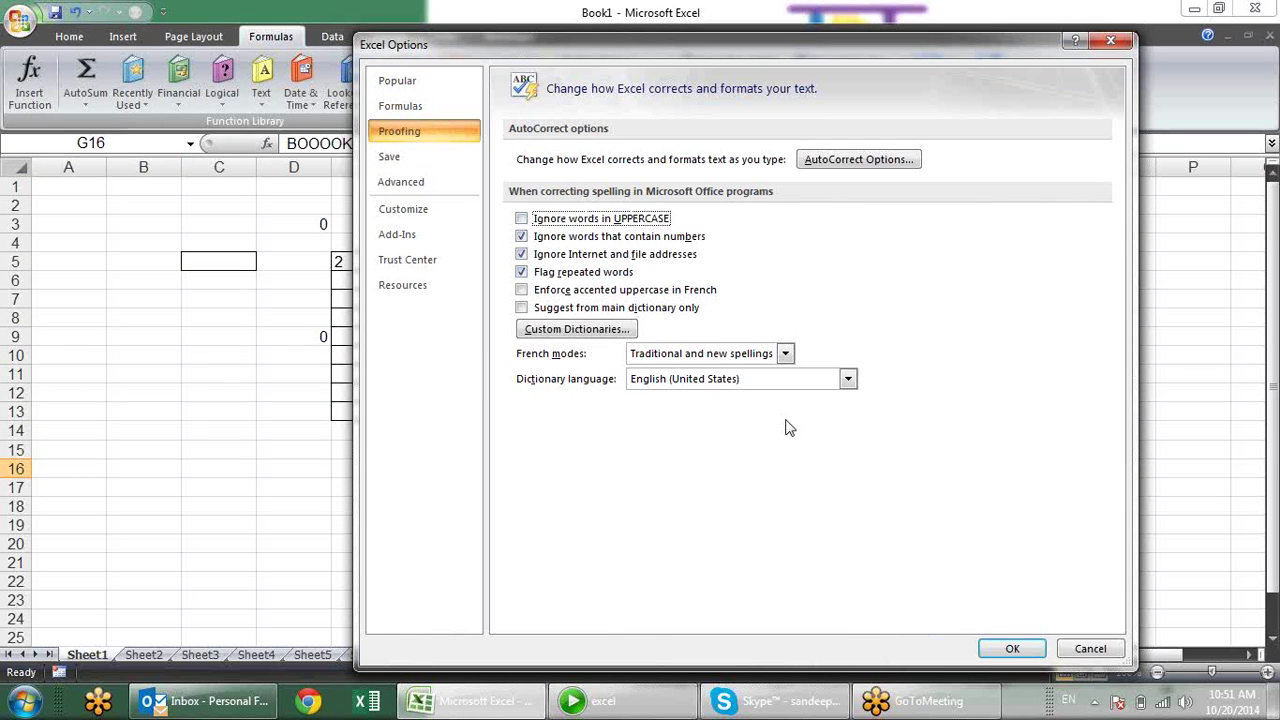
{"action": "left_click", "coordinate": [1010, 650]}
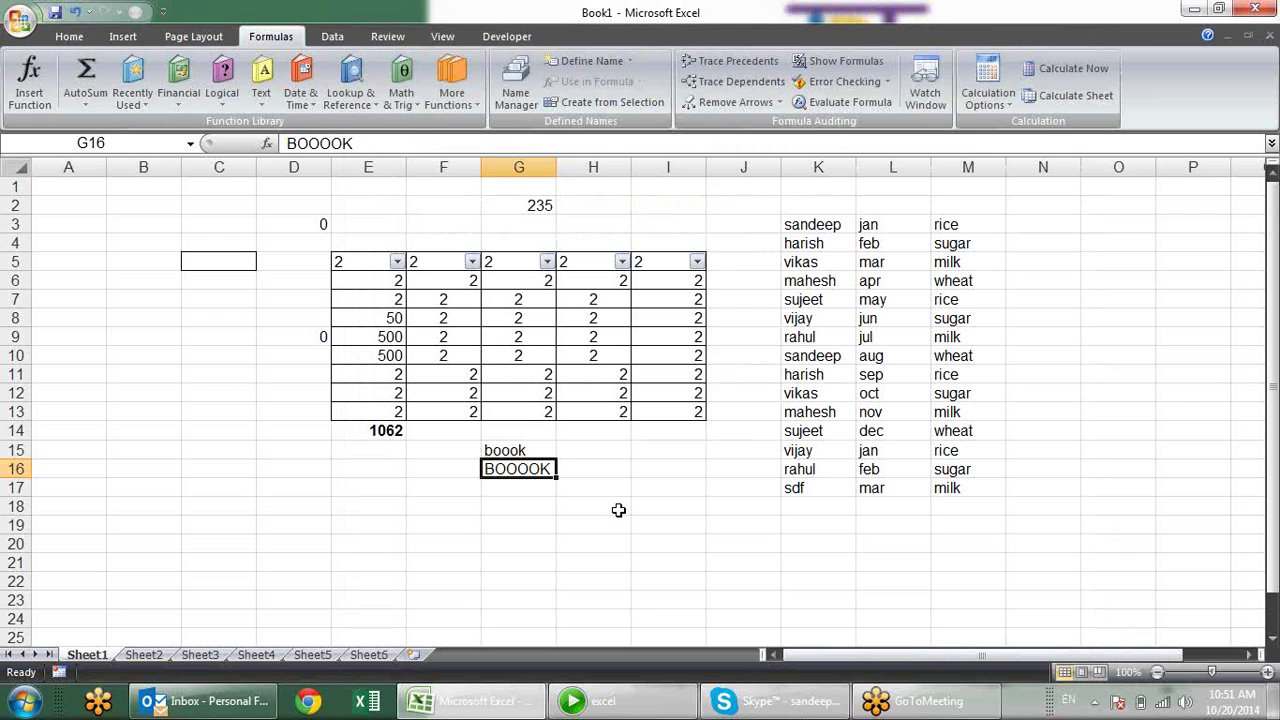
Rerun the spelling check to see BOOOOK flagged, then close it.
{"action": "key", "text": "F7"}
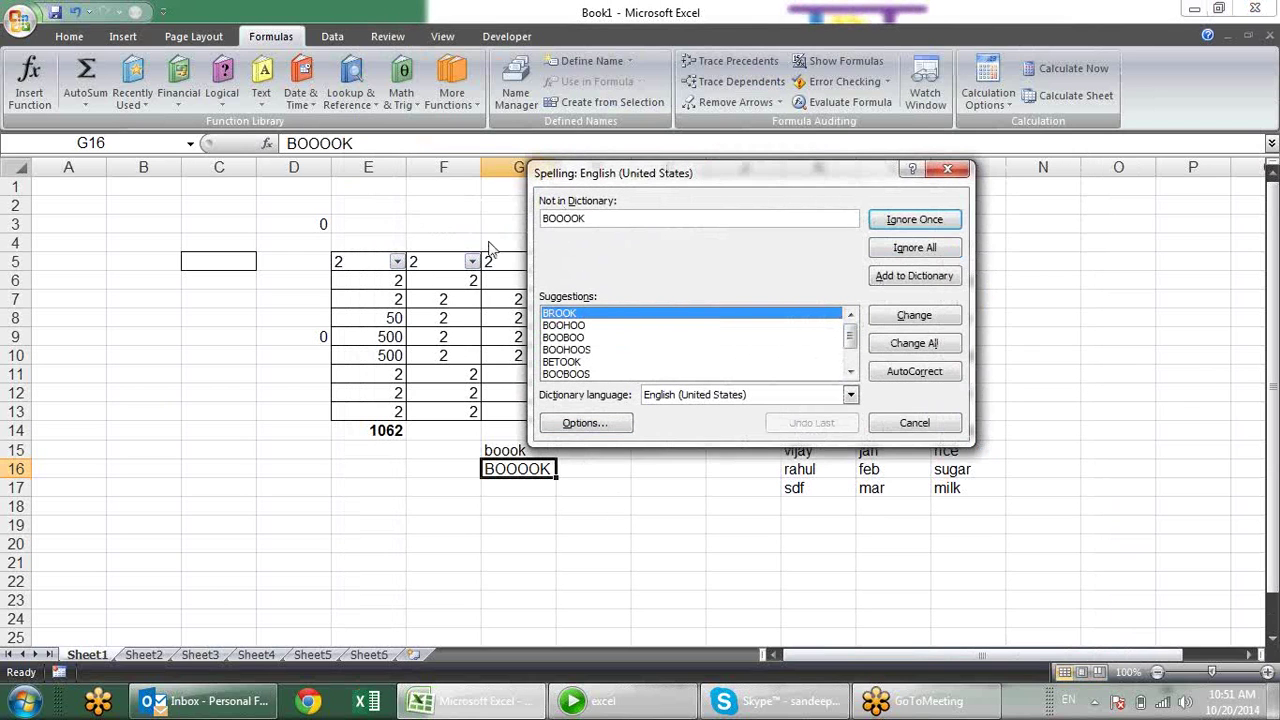
{"action": "key", "text": "Escape"}
{"action": "left_click", "coordinate": [16, 24]}
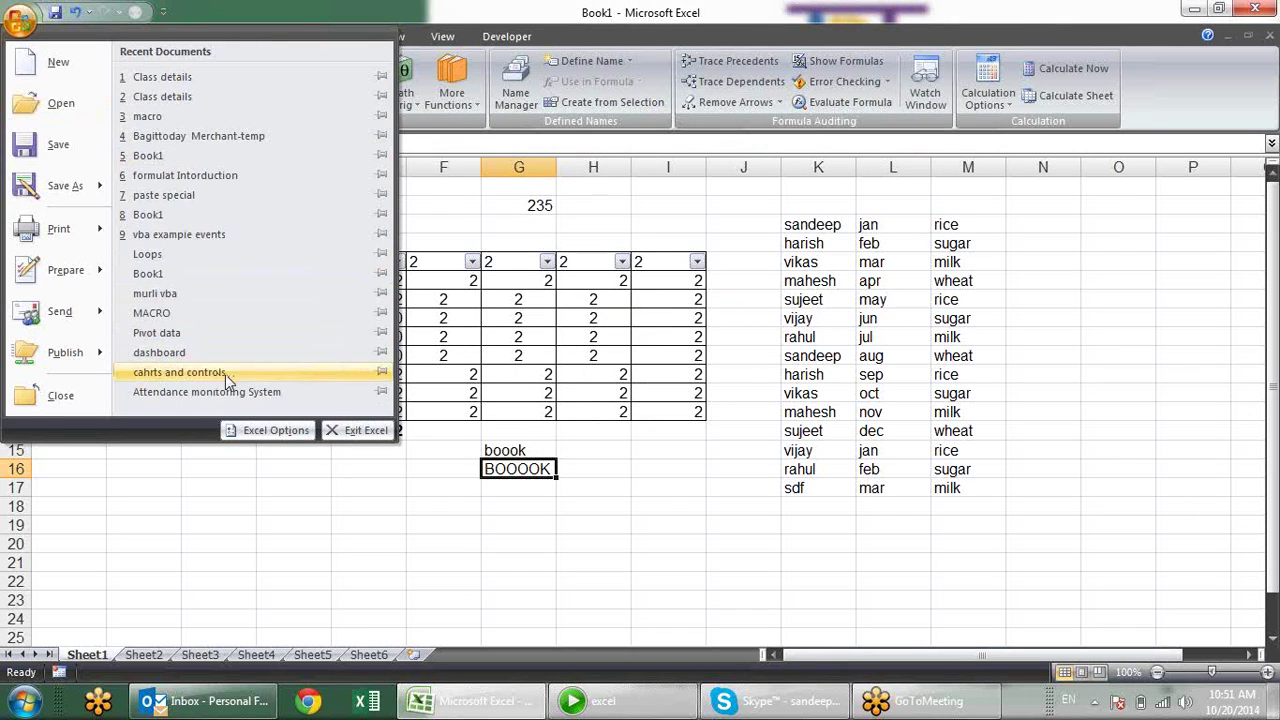
After trying (c) and (R), enter (TM) in H15 so AutoCorrect turns it into ™.
{"action": "left_click", "coordinate": [667, 507]}
{"action": "left_click", "coordinate": [620, 446]}
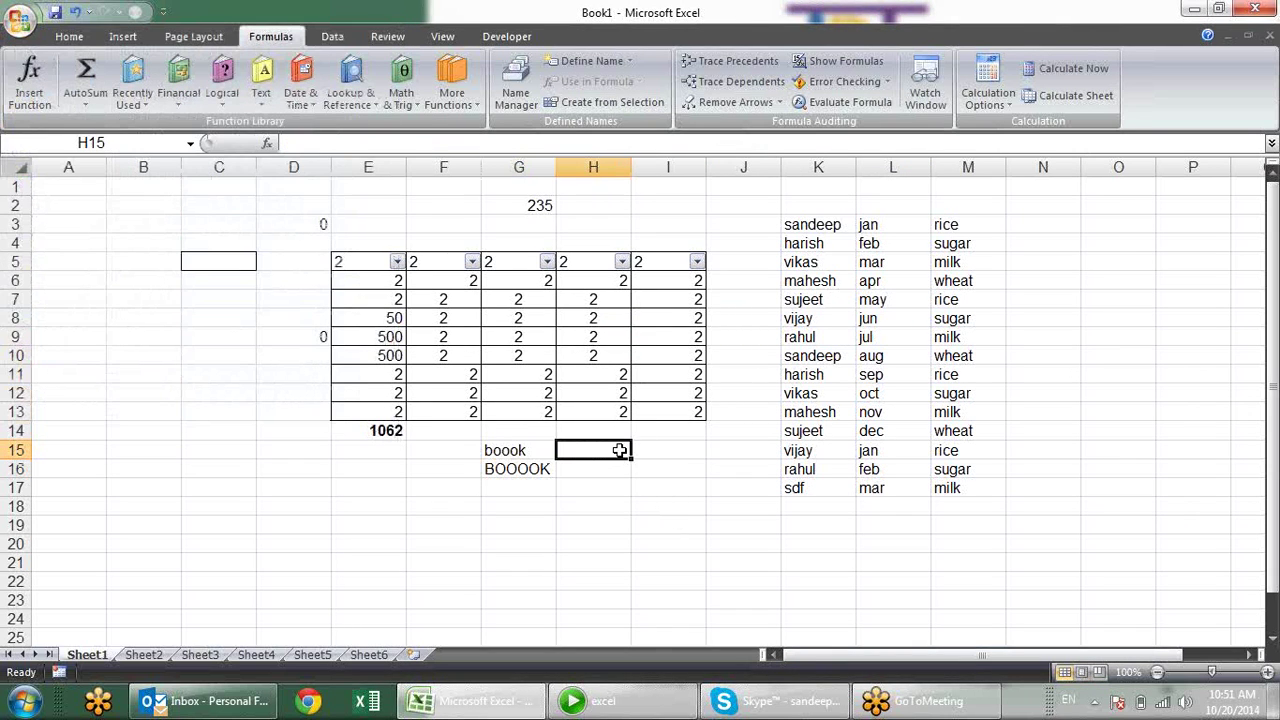
{"action": "type", "text": "(c"}
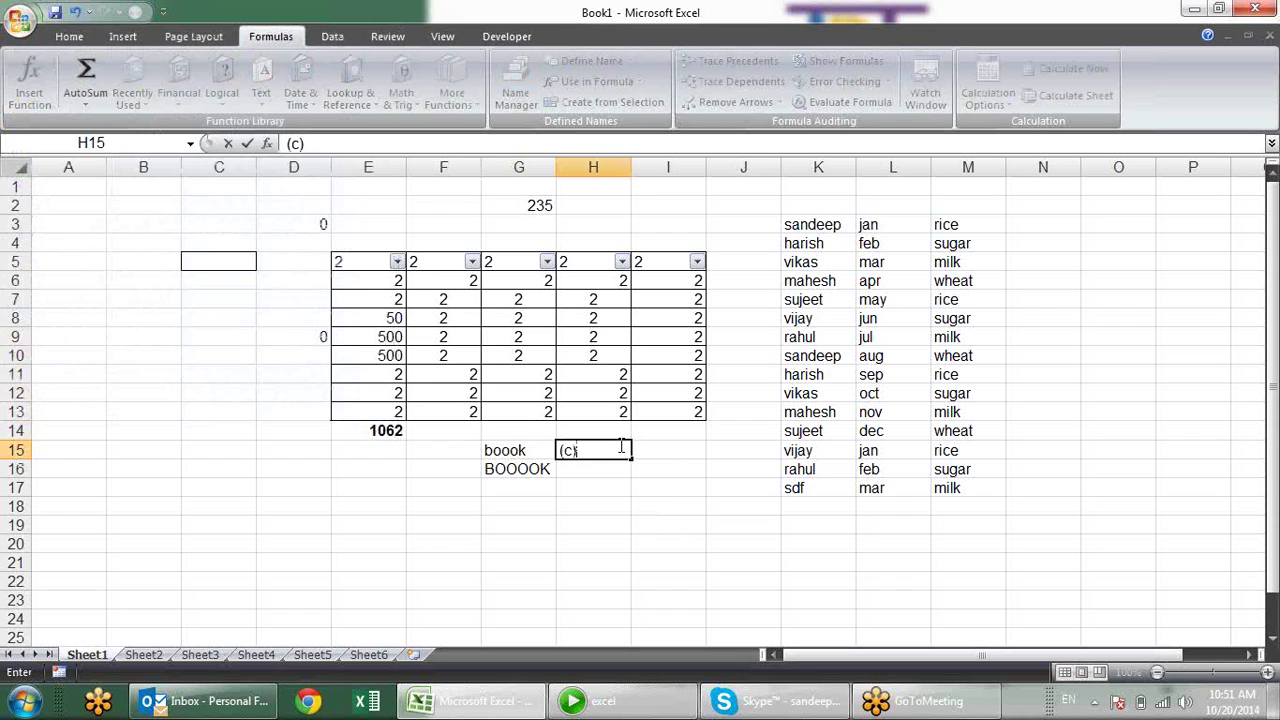
{"action": "key", "text": "Escape"}
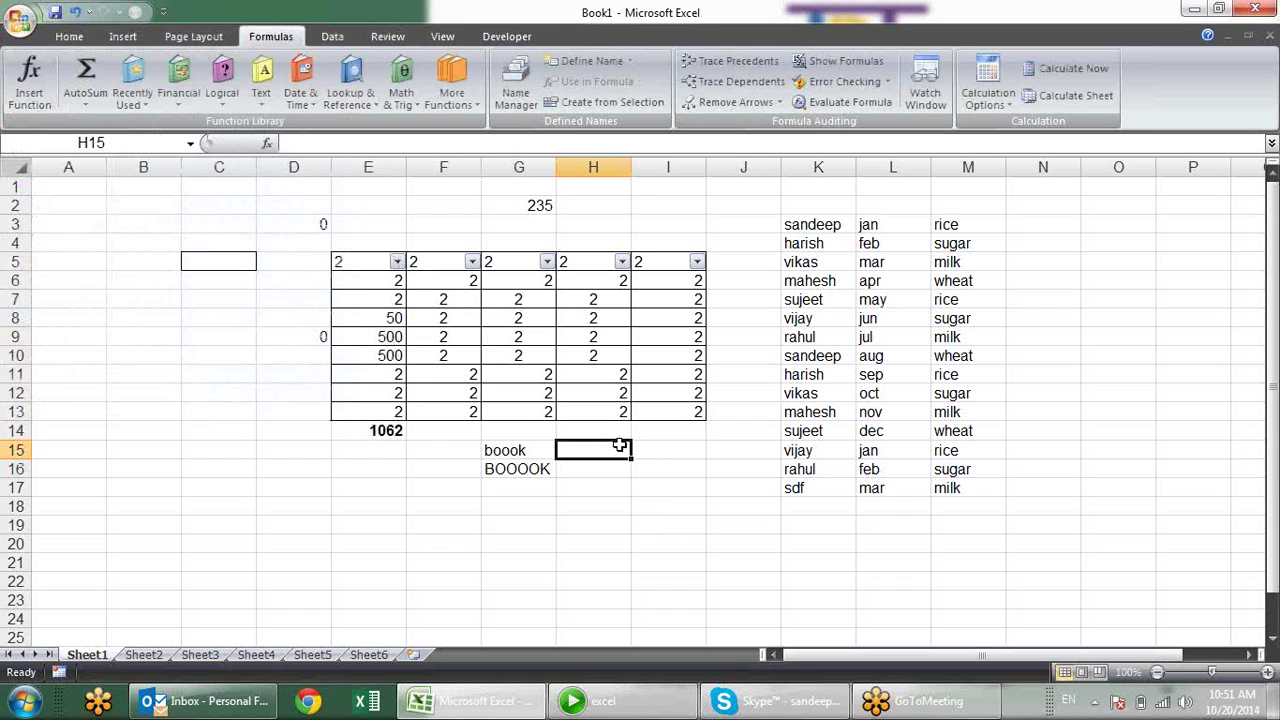
{"action": "type", "text": "(R)"}
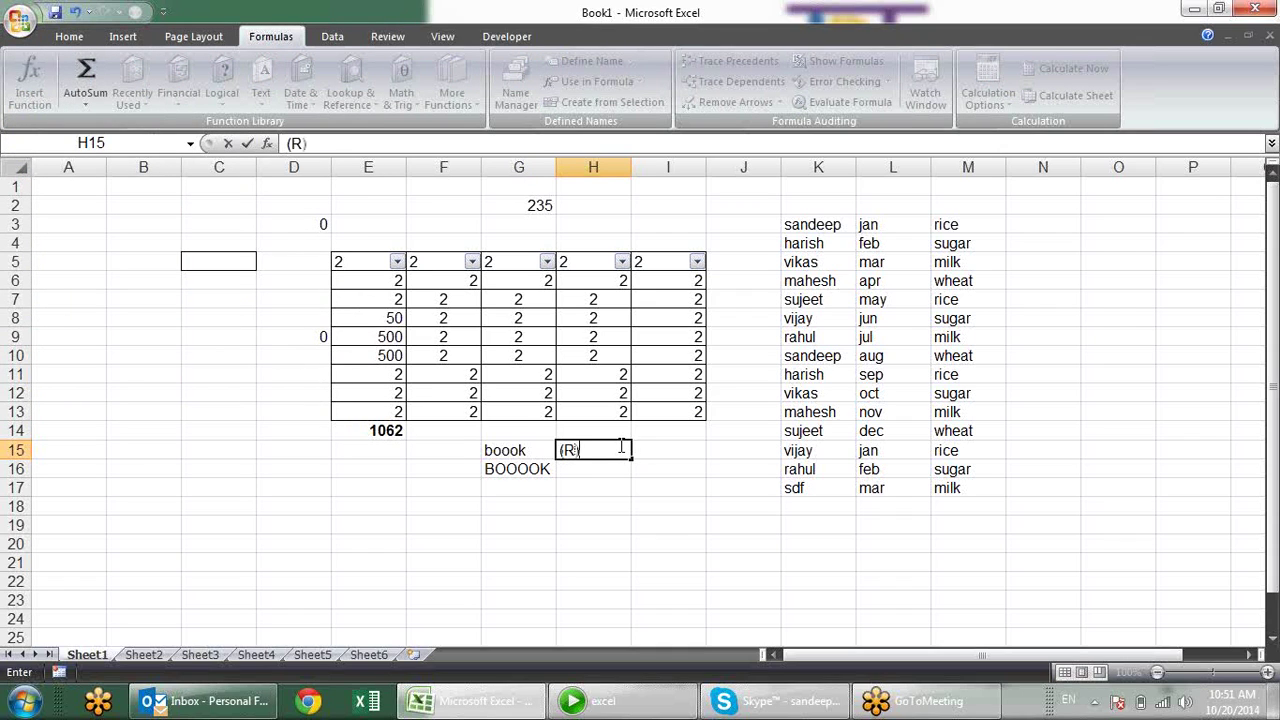
{"action": "key", "text": "Escape"}
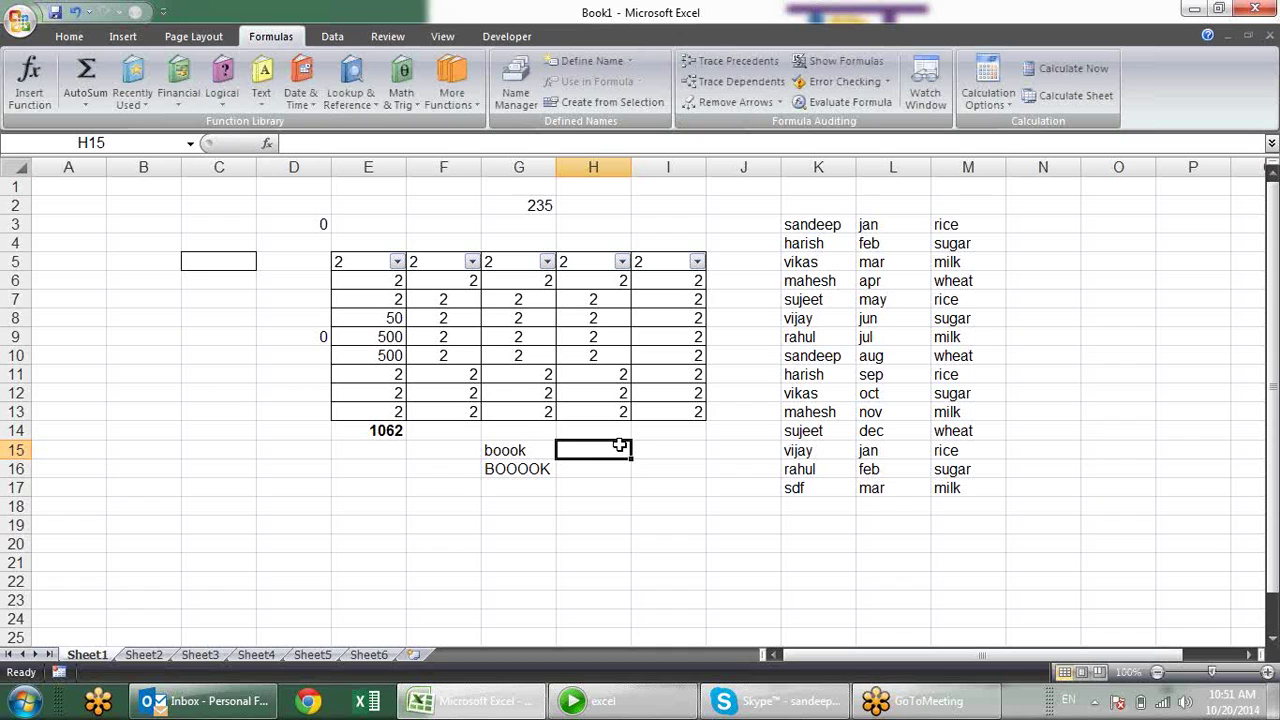
{"action": "type", "text": "(TM)"}
{"action": "key", "text": "Return"}
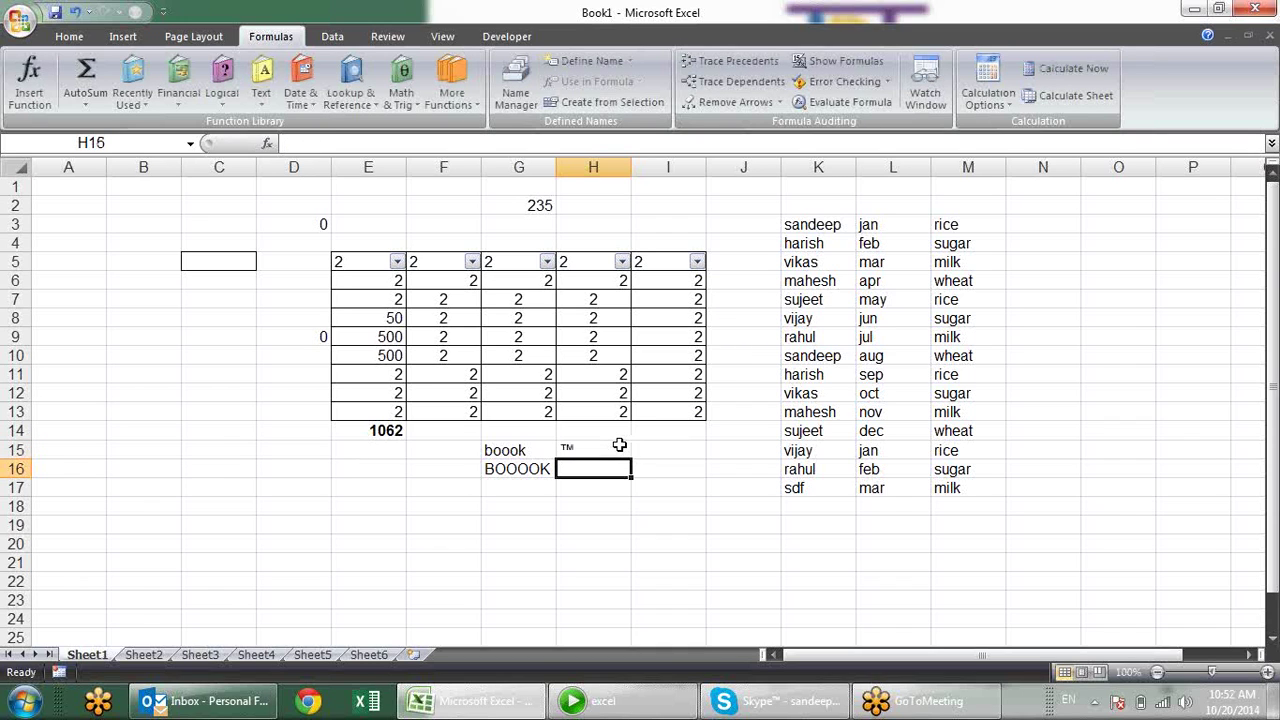
{"action": "left_click", "coordinate": [620, 445]}
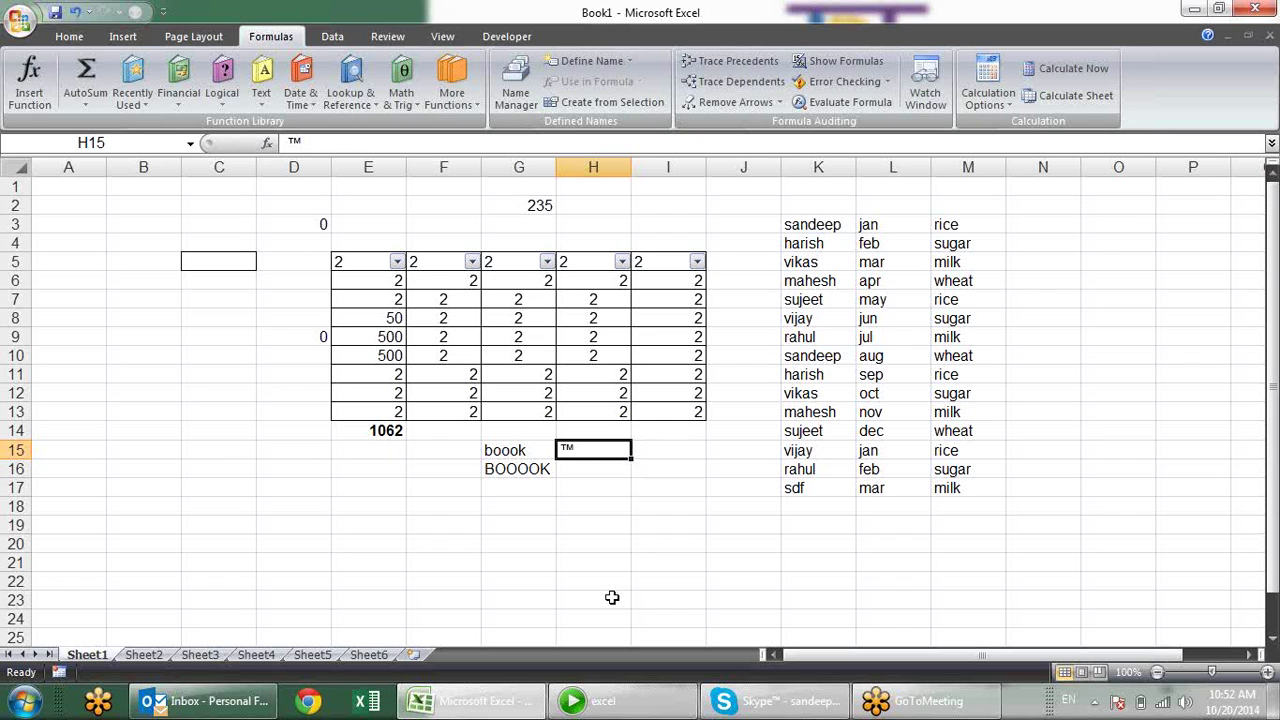
{"action": "left_click", "coordinate": [19, 38]}
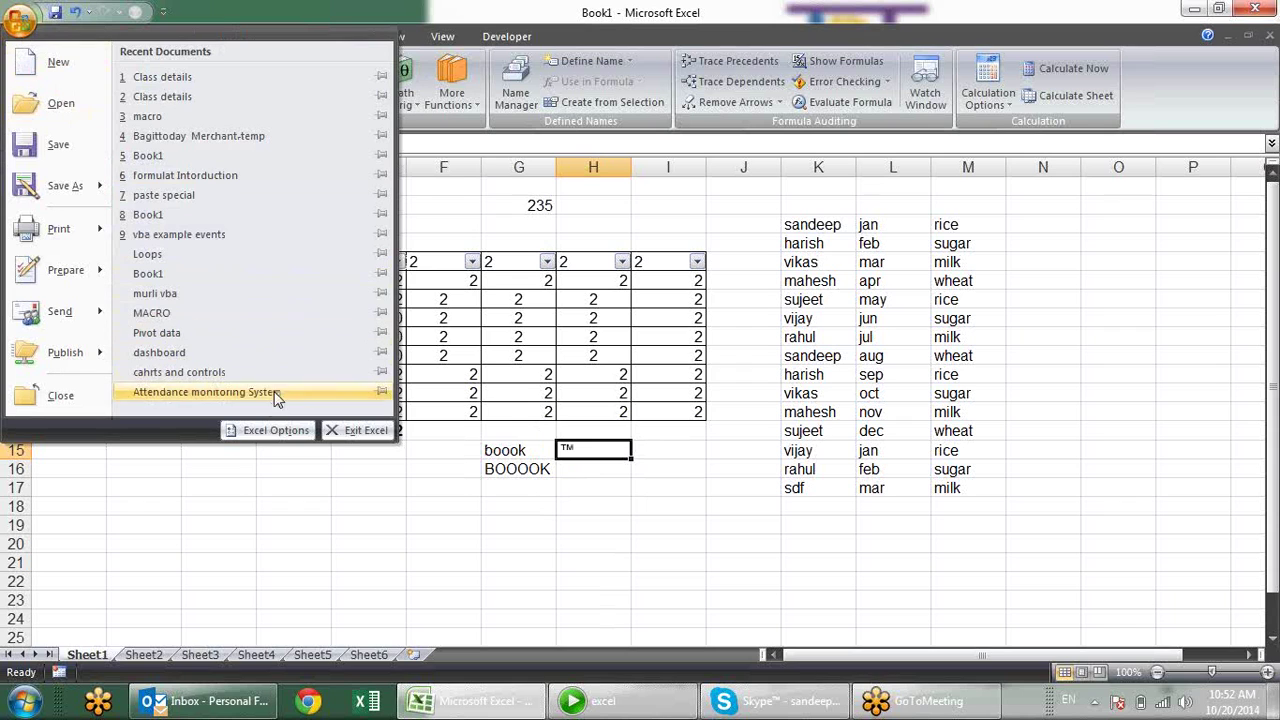
{"action": "left_click", "coordinate": [263, 432]}
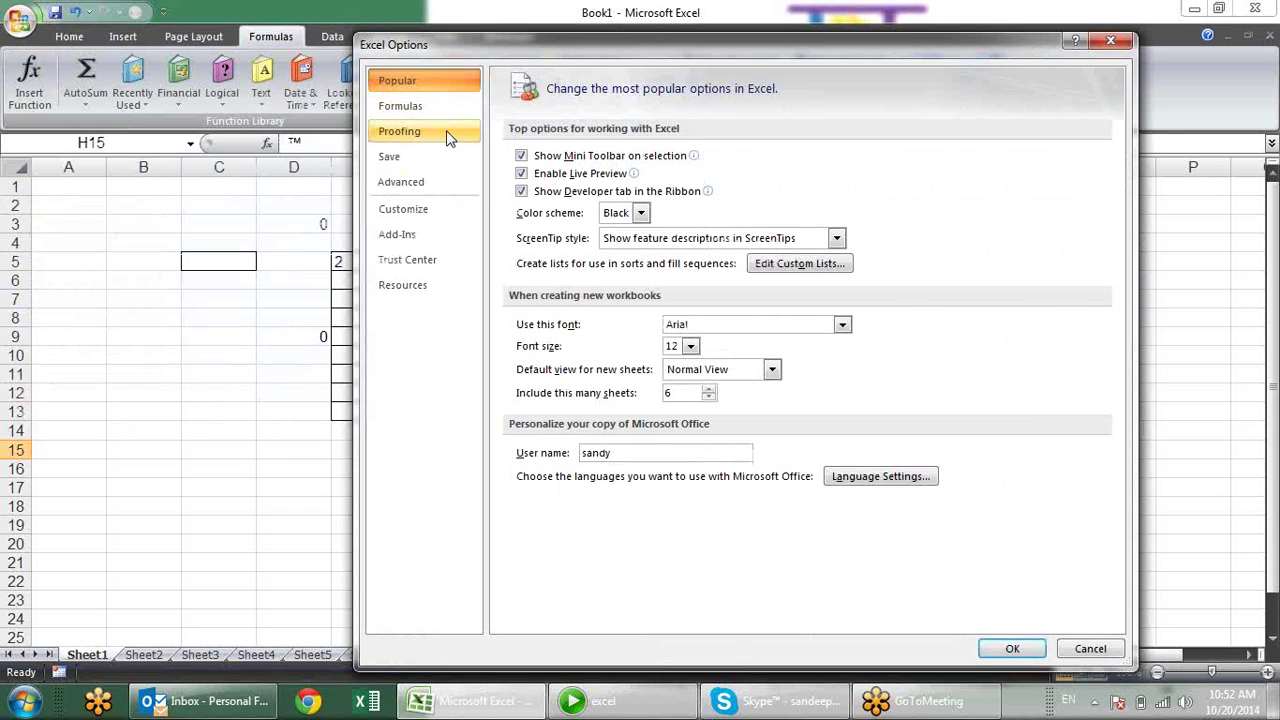
{"action": "left_click", "coordinate": [446, 130]}
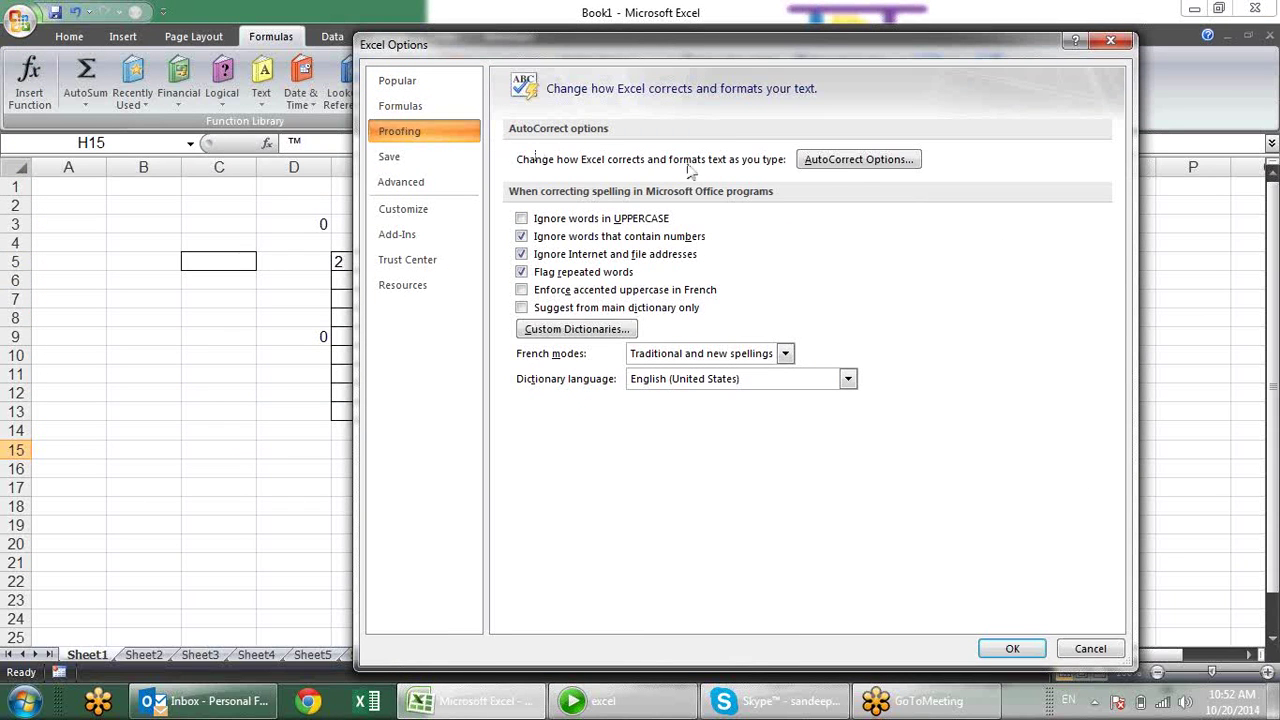
{"action": "left_click", "coordinate": [857, 165]}
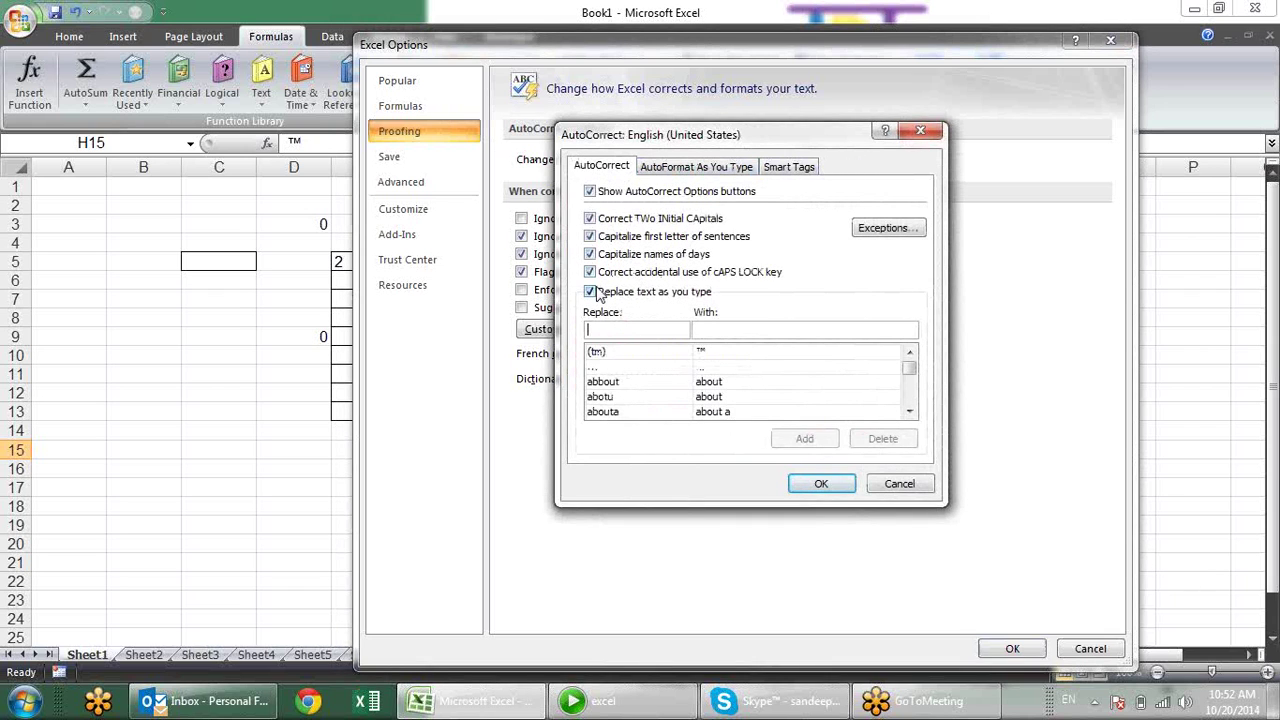
{"action": "left_click", "coordinate": [686, 301]}
{"action": "left_click", "coordinate": [686, 301]}
{"action": "left_click", "coordinate": [614, 356]}
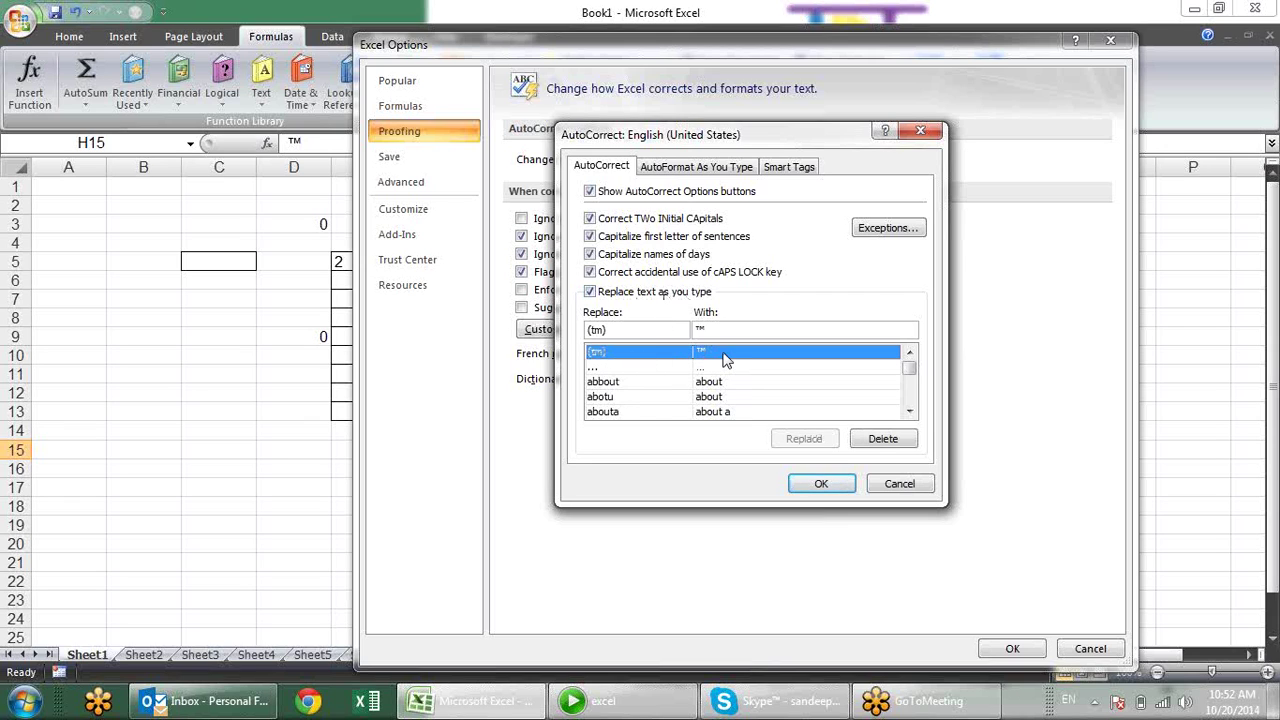
{"action": "left_click_drag", "start_coordinate": [908, 366], "coordinate": [908, 381]}
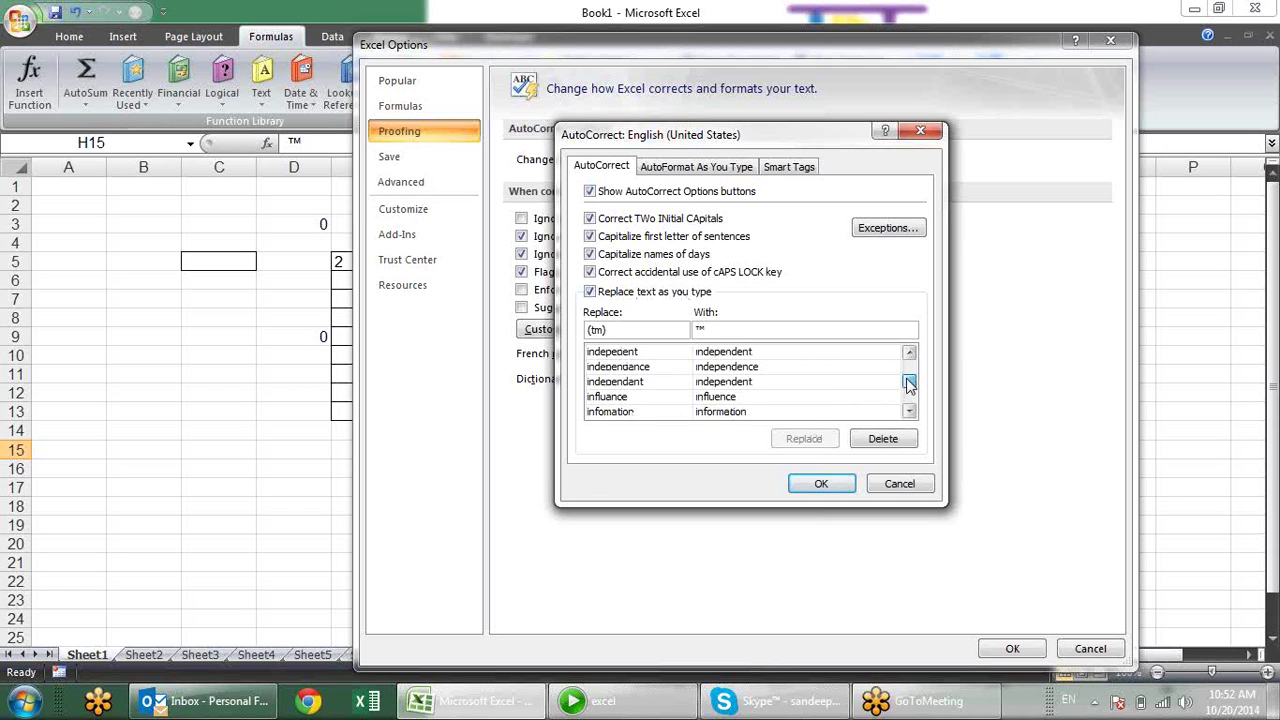
{"action": "left_click", "coordinate": [663, 382]}
{"action": "left_click", "coordinate": [760, 399]}
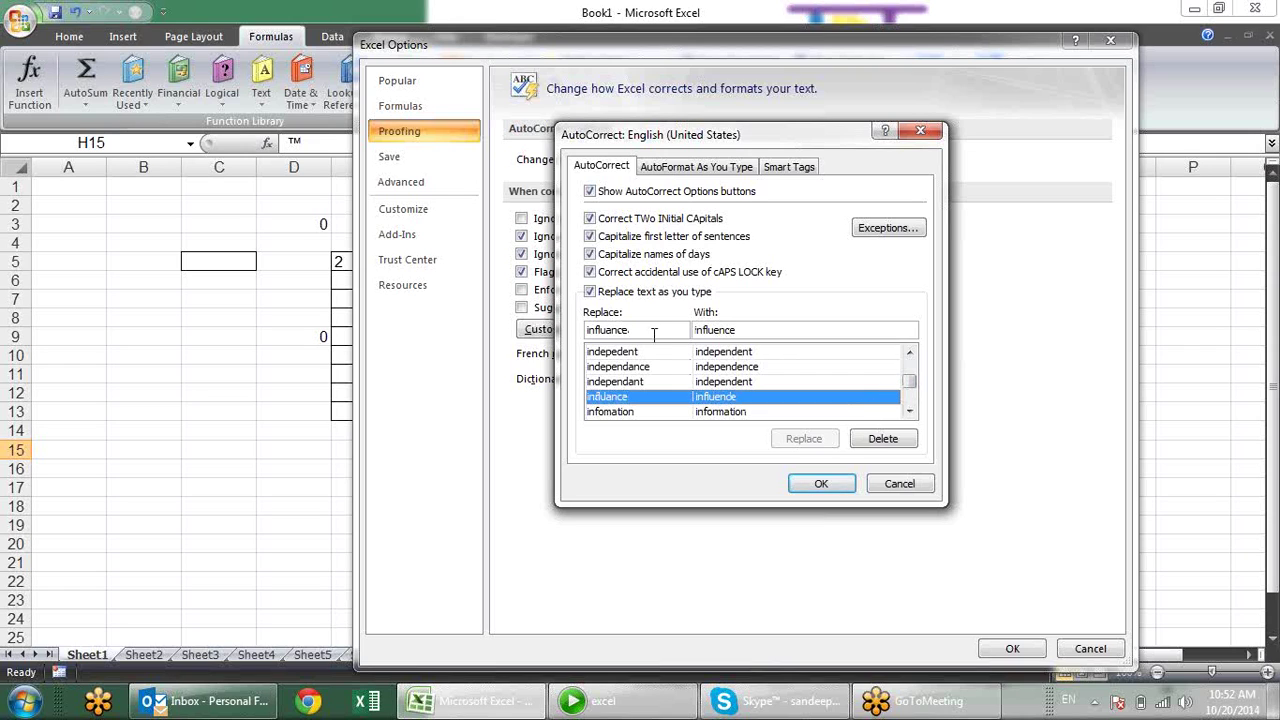
{"action": "left_click_drag", "start_coordinate": [626, 330], "coordinate": [572, 324]}
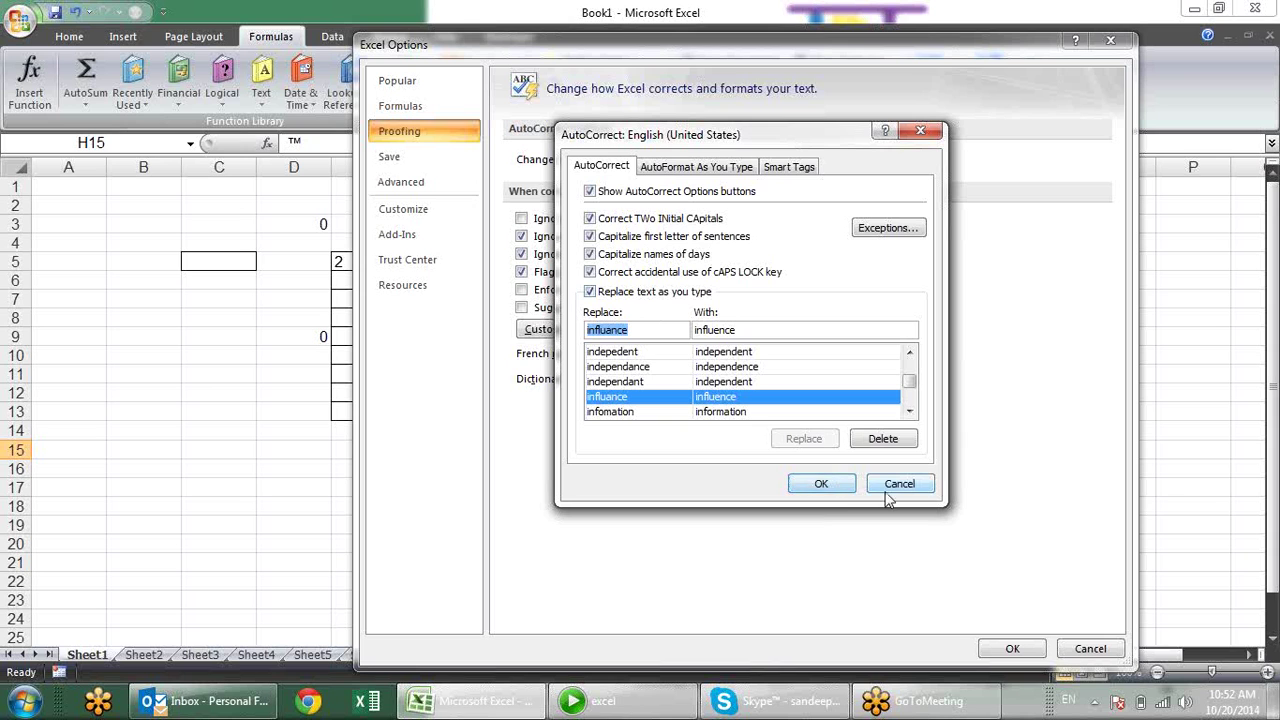
{"action": "left_click", "coordinate": [845, 484]}
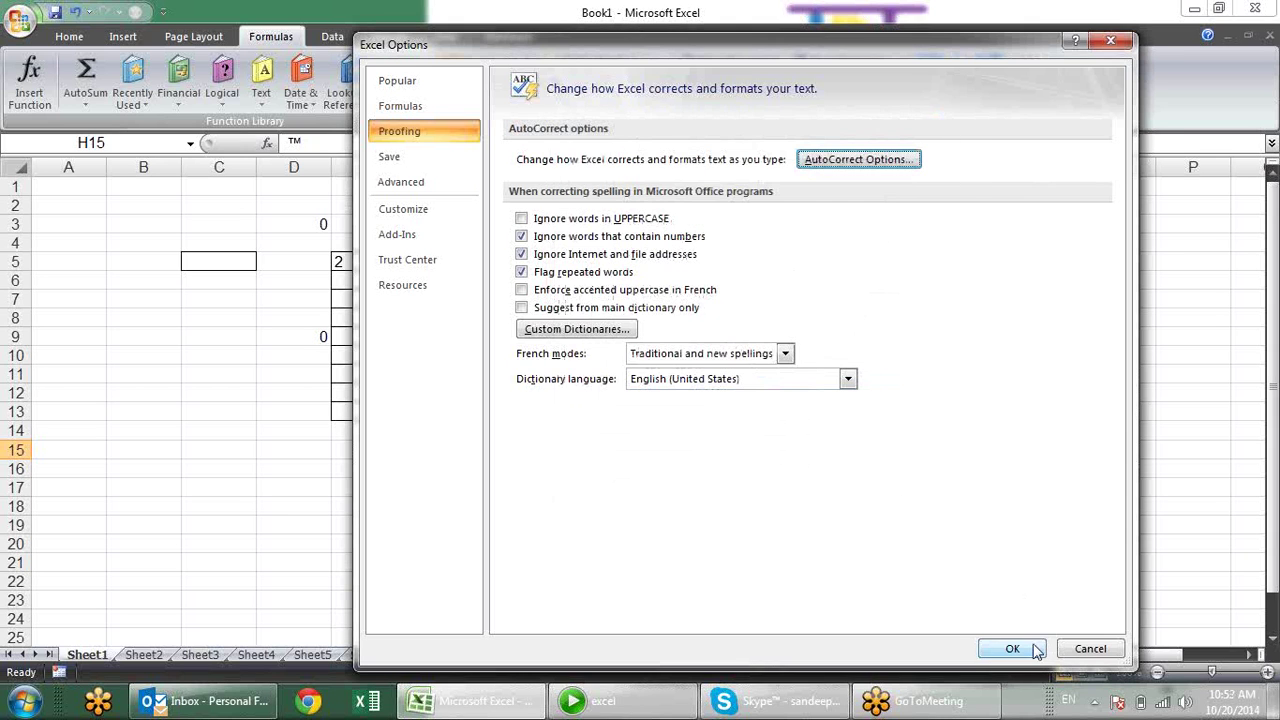
{"action": "left_click", "coordinate": [1010, 648]}
Expand the AutoCorrect shortcuts SS in I15 and KP in G17 into full names.
{"action": "left_click", "coordinate": [620, 508]}
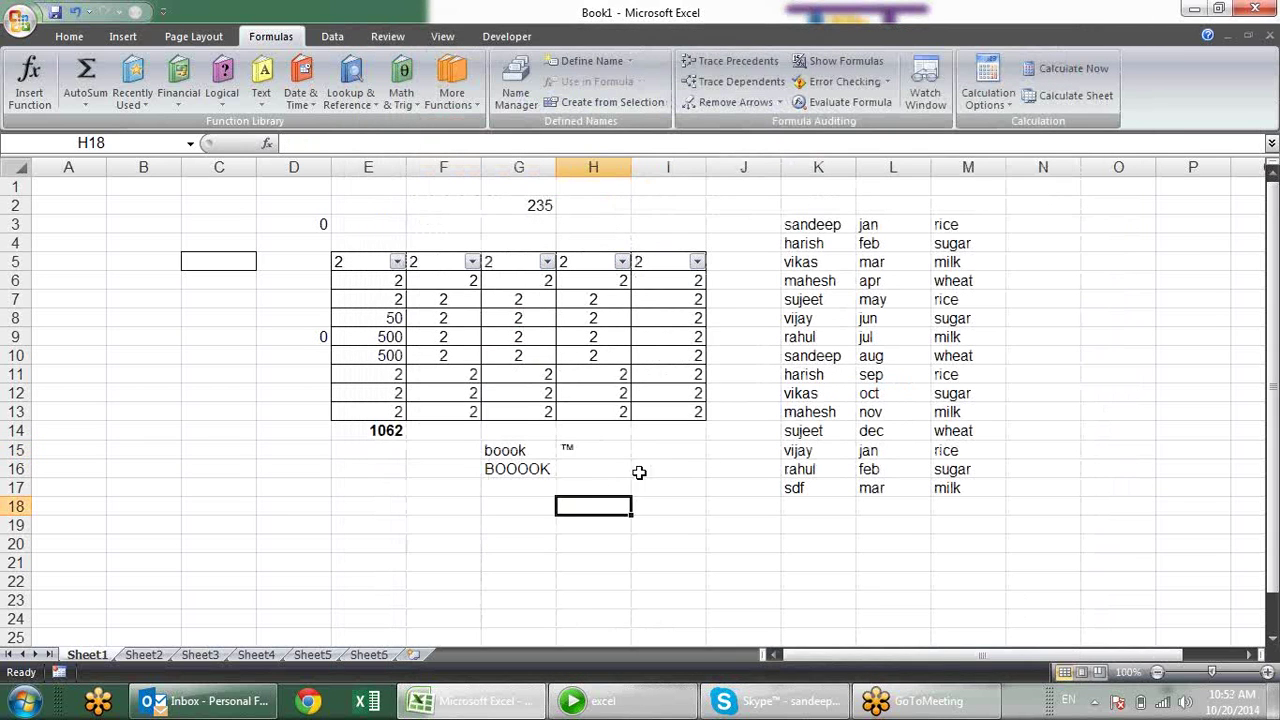
{"action": "left_click", "coordinate": [640, 450]}
{"action": "type", "text": "SS"}
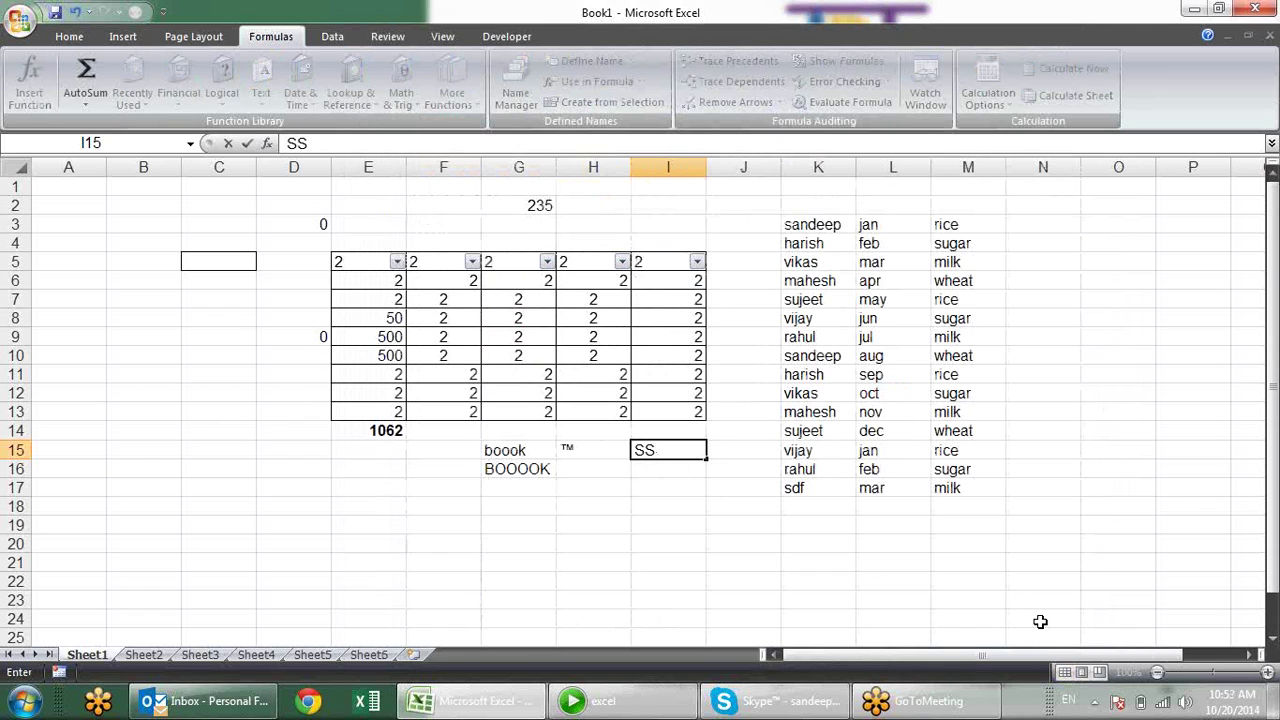
{"action": "key", "text": "Return"}
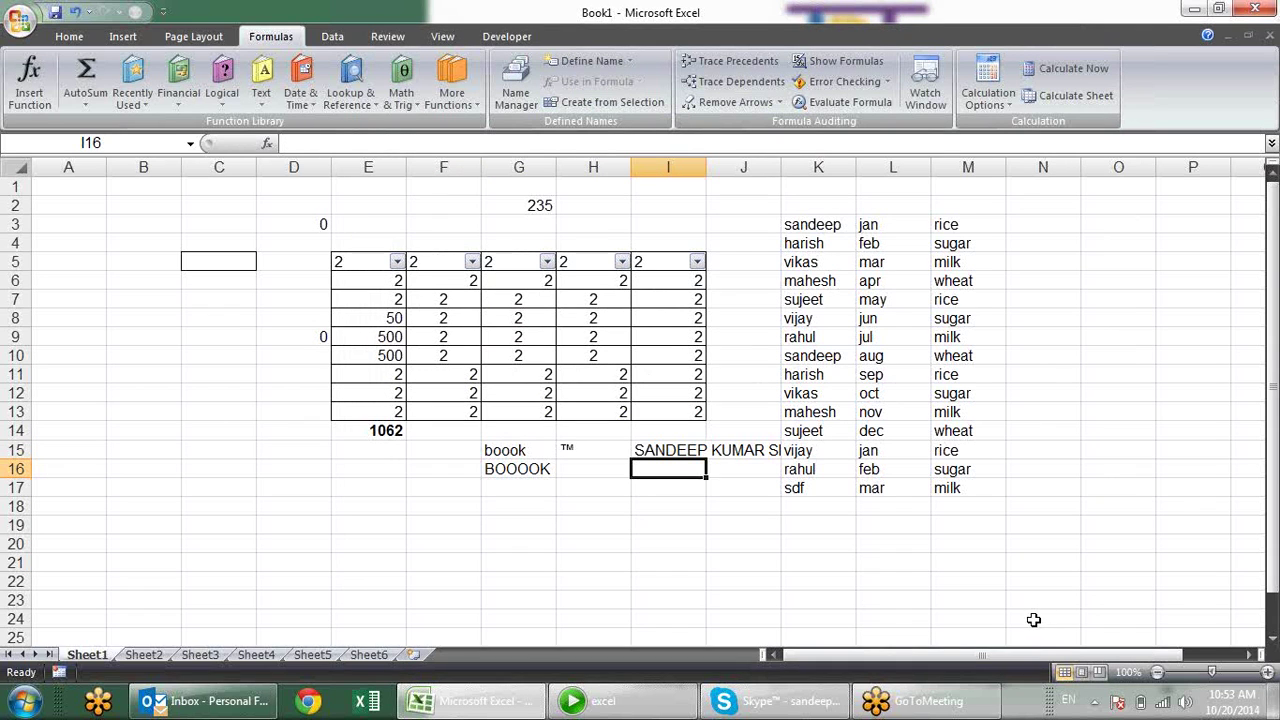
{"action": "left_click", "coordinate": [522, 496]}
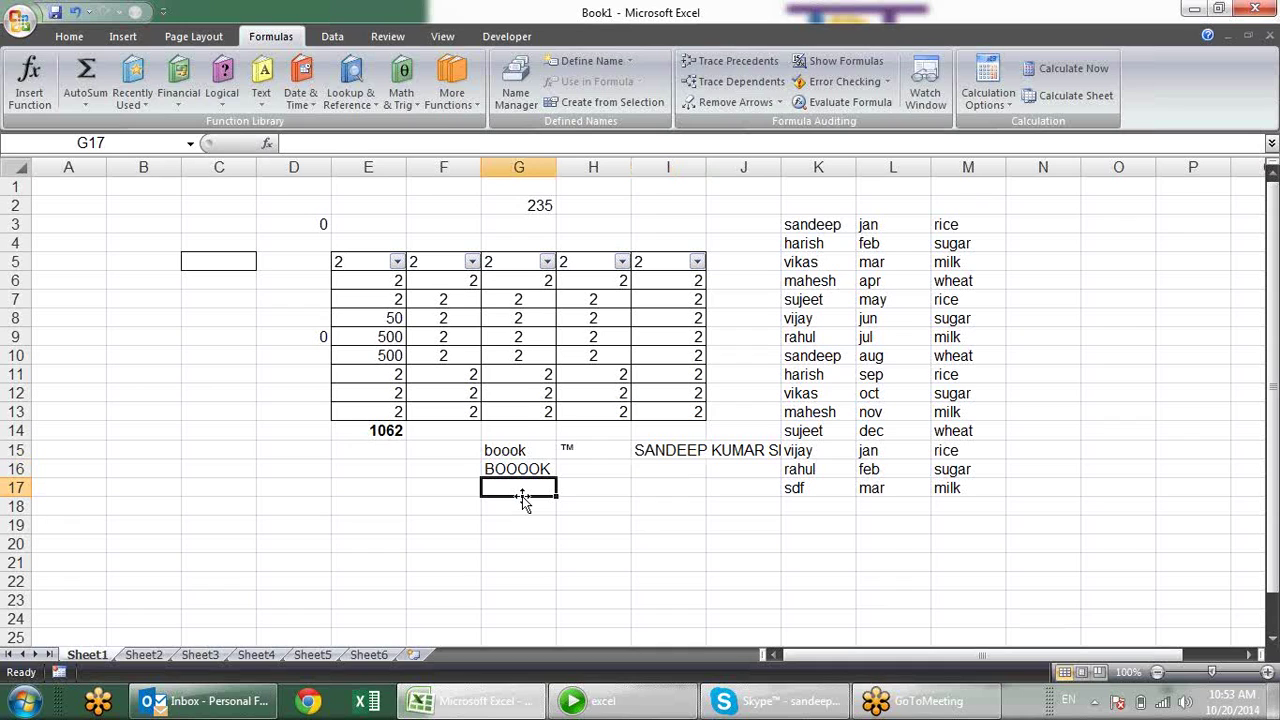
{"action": "type", "text": "KP"}
{"action": "key", "text": "Return"}
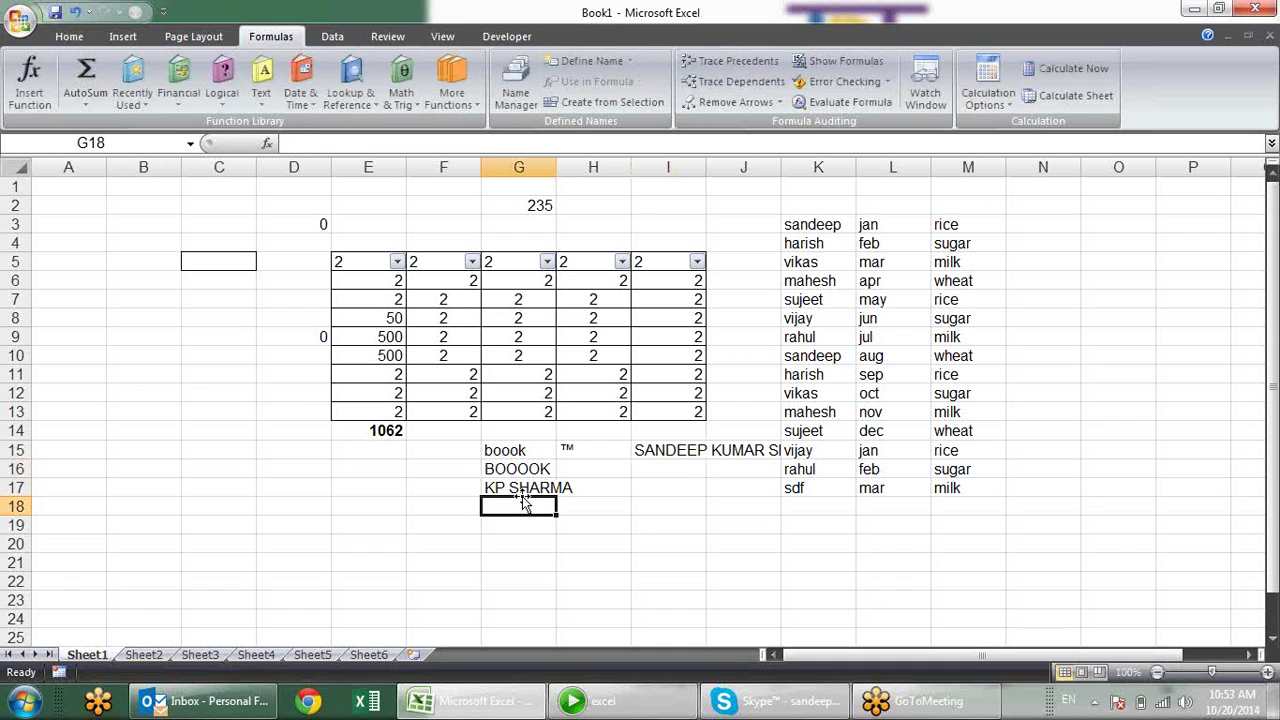
{"action": "left_click", "coordinate": [650, 449]}
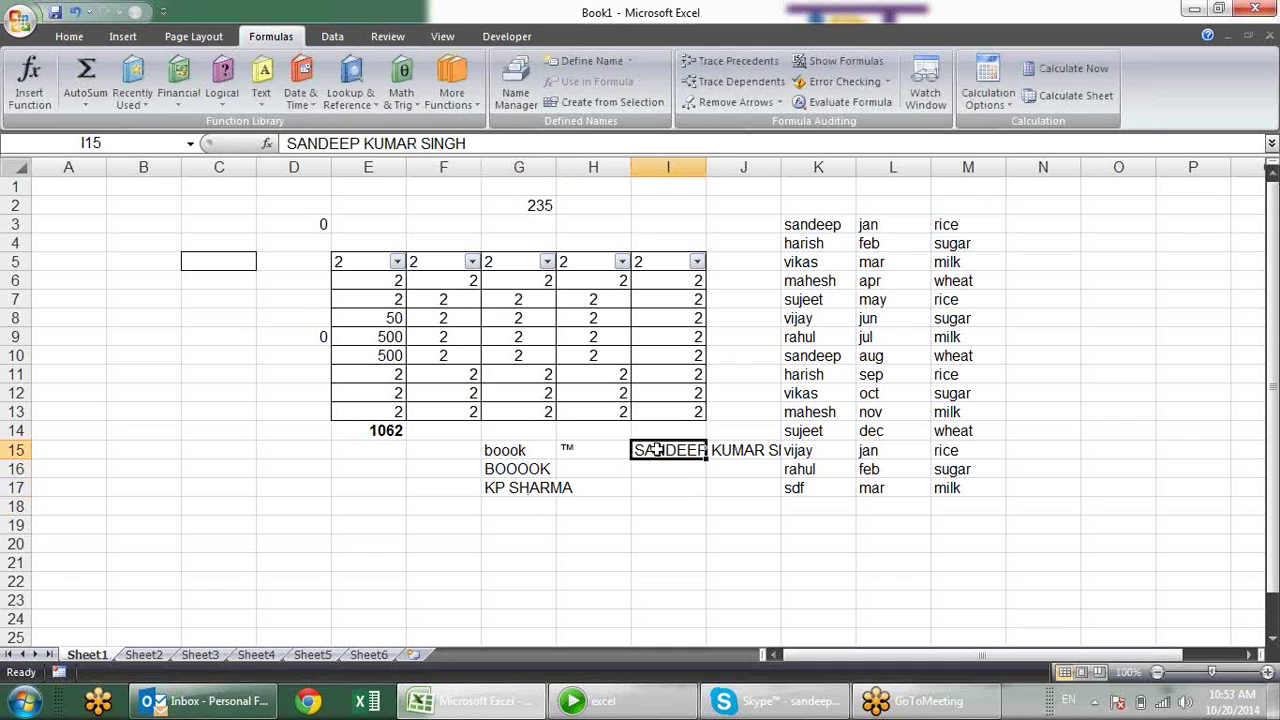
{"action": "left_click", "coordinate": [556, 488]}
{"action": "left_click", "coordinate": [662, 446]}
Enter an e-mail address in D18 so it becomes a hyperlink.
{"action": "left_click", "coordinate": [320, 504]}
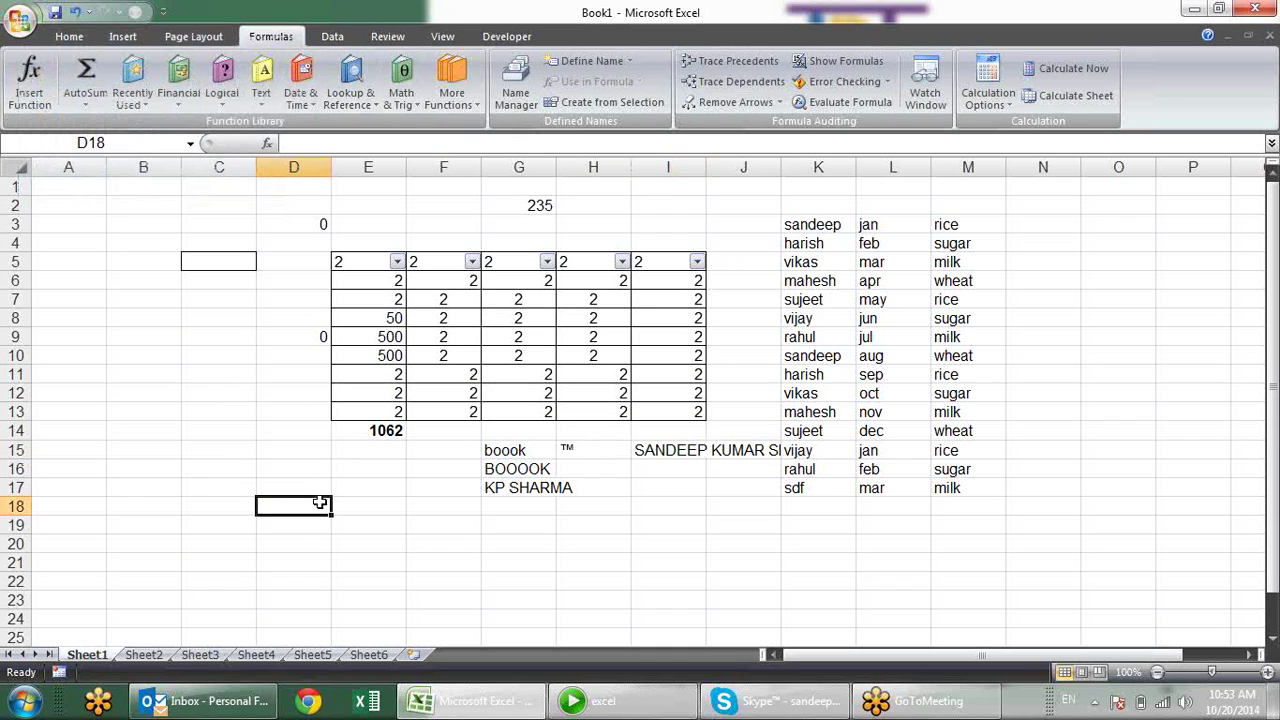
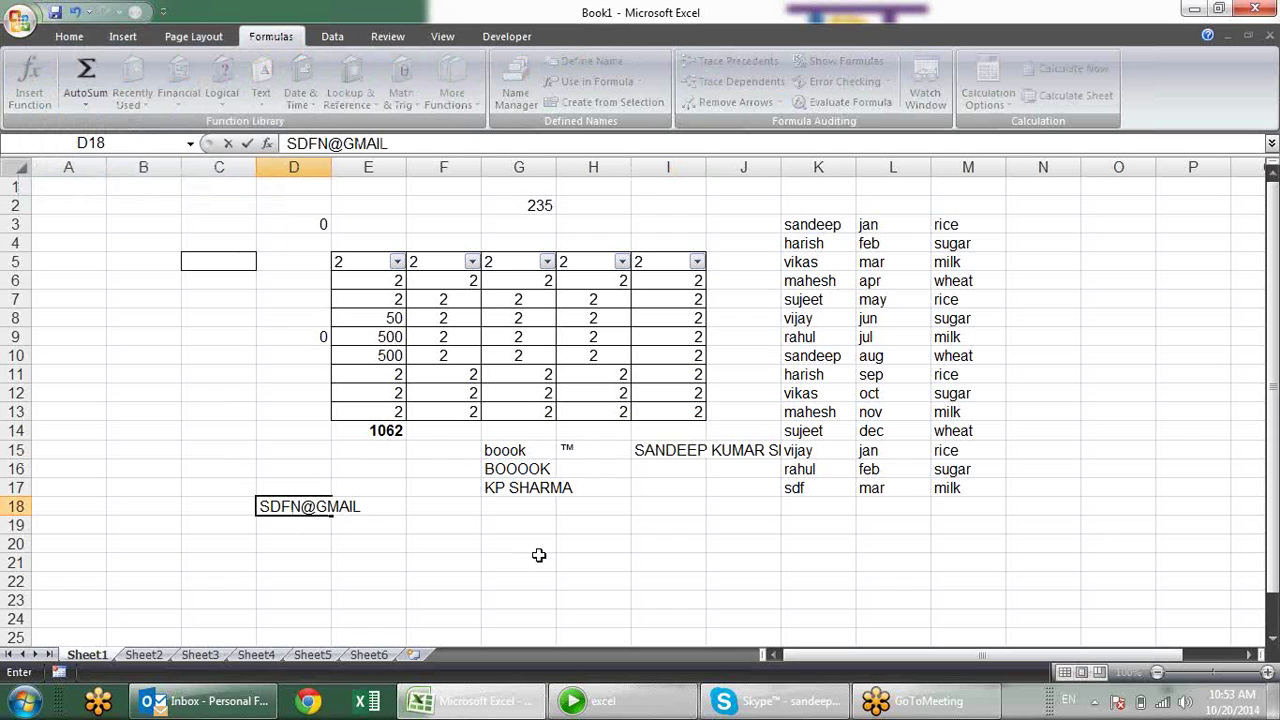
{"action": "key", "text": "Return"}
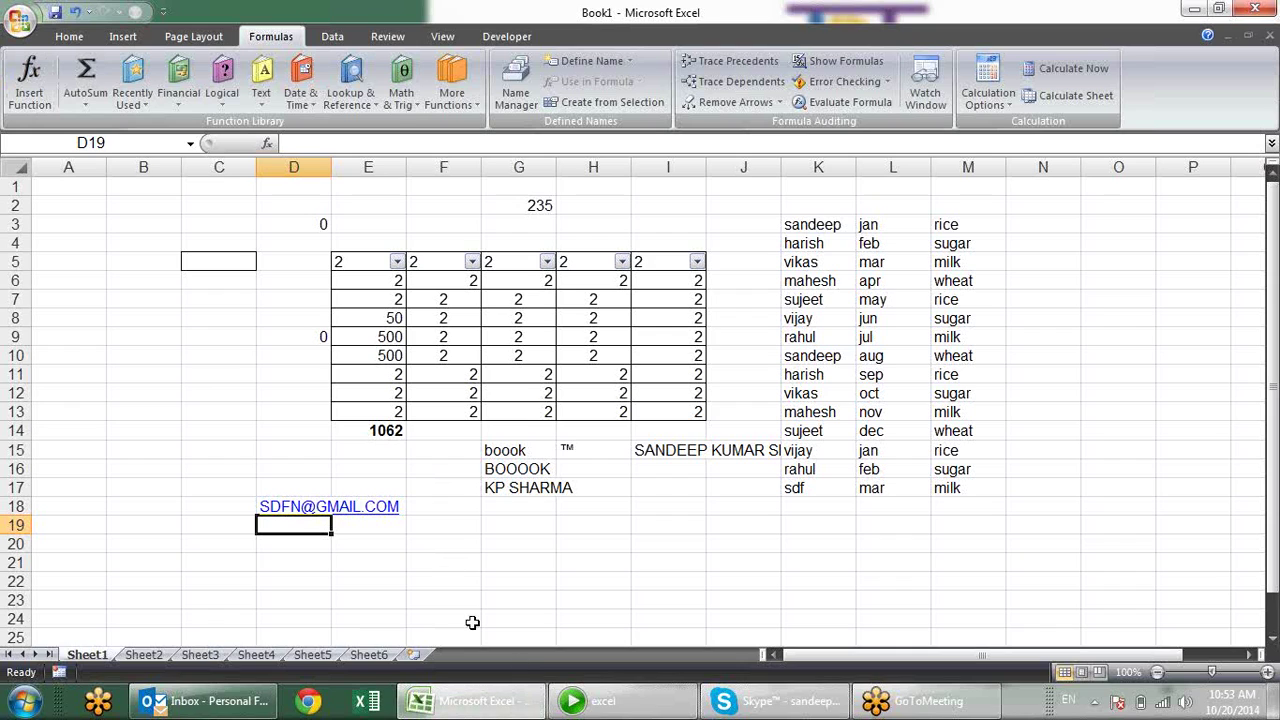
{"action": "left_click", "coordinate": [733, 305]}
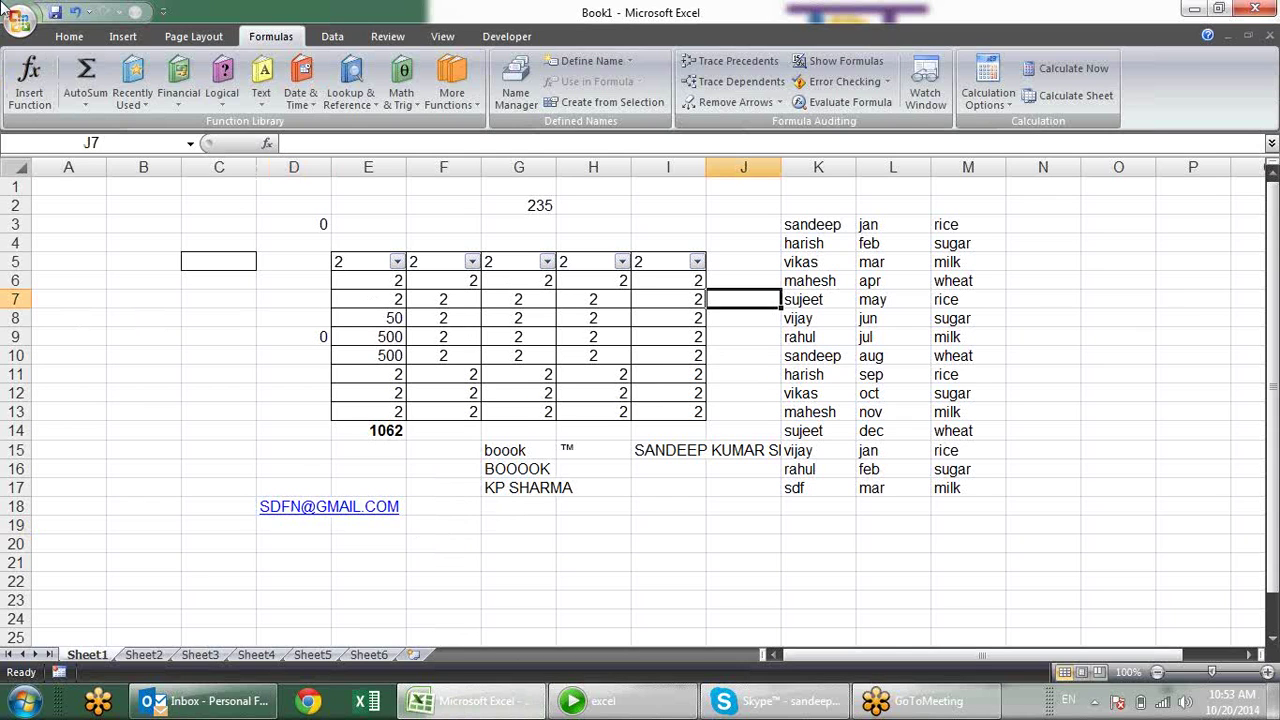
{"action": "left_click", "coordinate": [20, 20]}
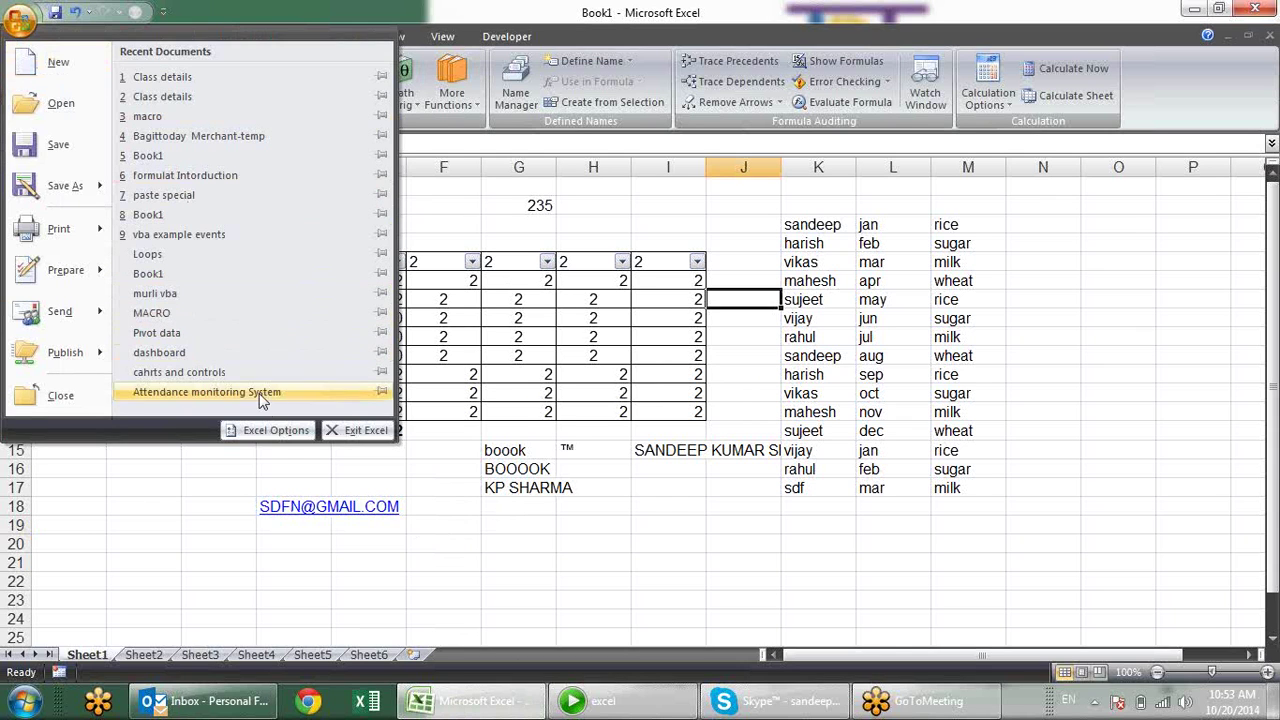
{"action": "left_click", "coordinate": [272, 436]}
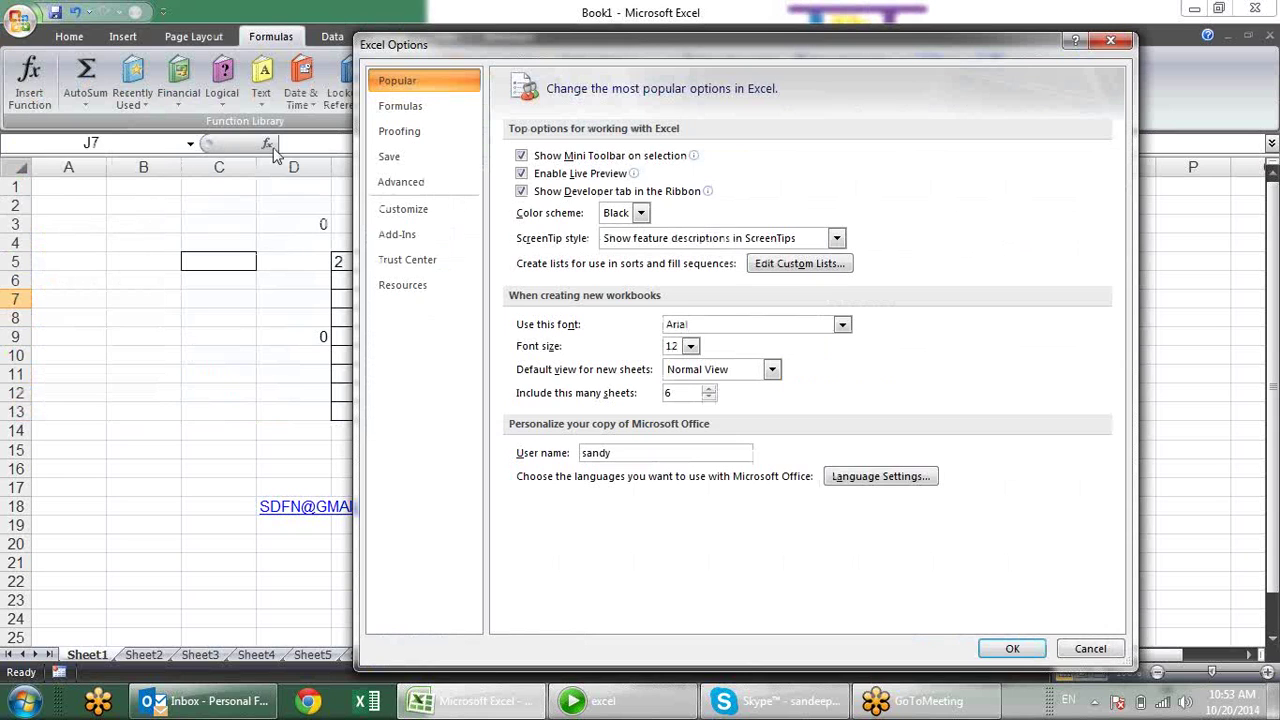
{"action": "left_click", "coordinate": [414, 140]}
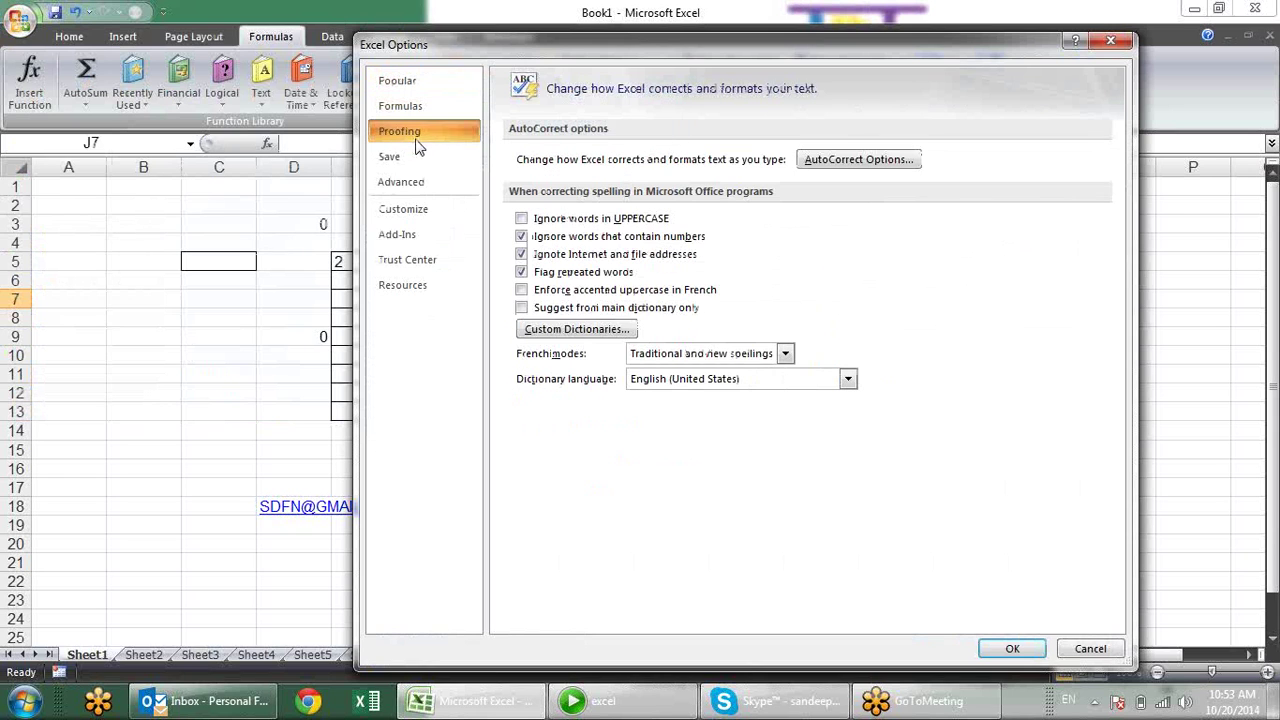
{"action": "left_click", "coordinate": [891, 160]}
{"action": "left_click", "coordinate": [722, 168]}
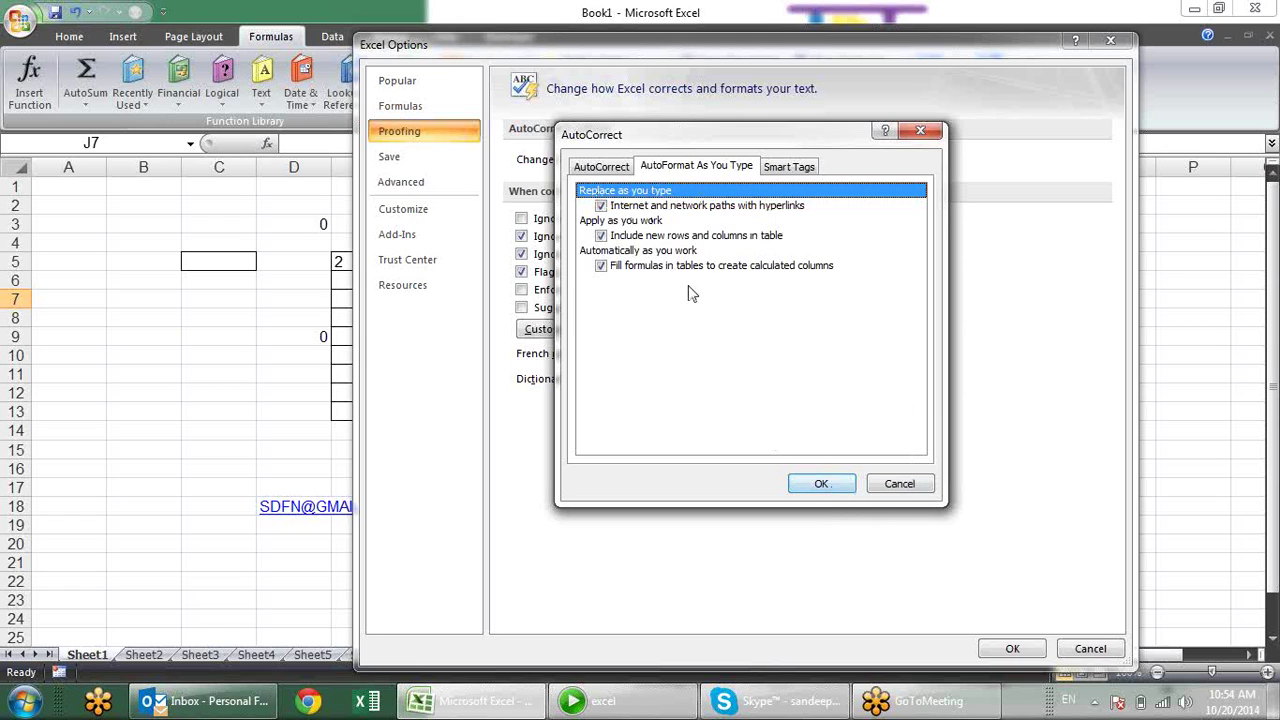
{"action": "left_click", "coordinate": [821, 481]}
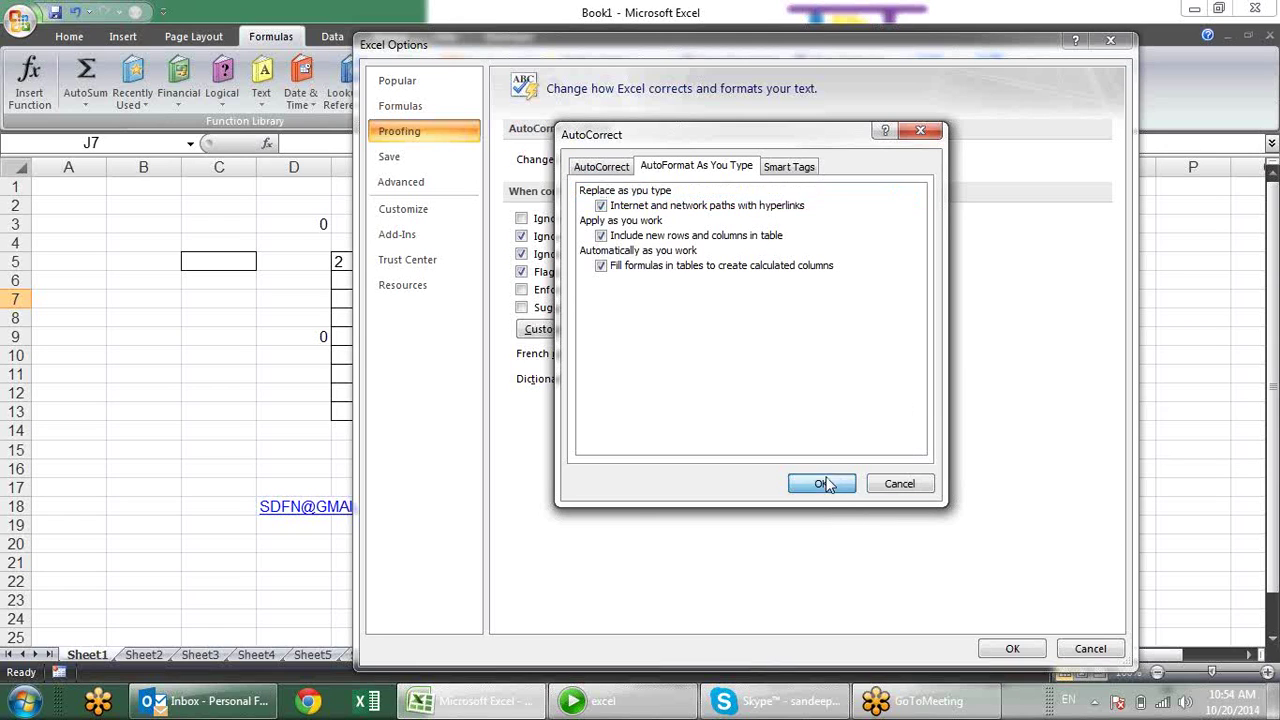
{"action": "left_click", "coordinate": [1013, 649]}
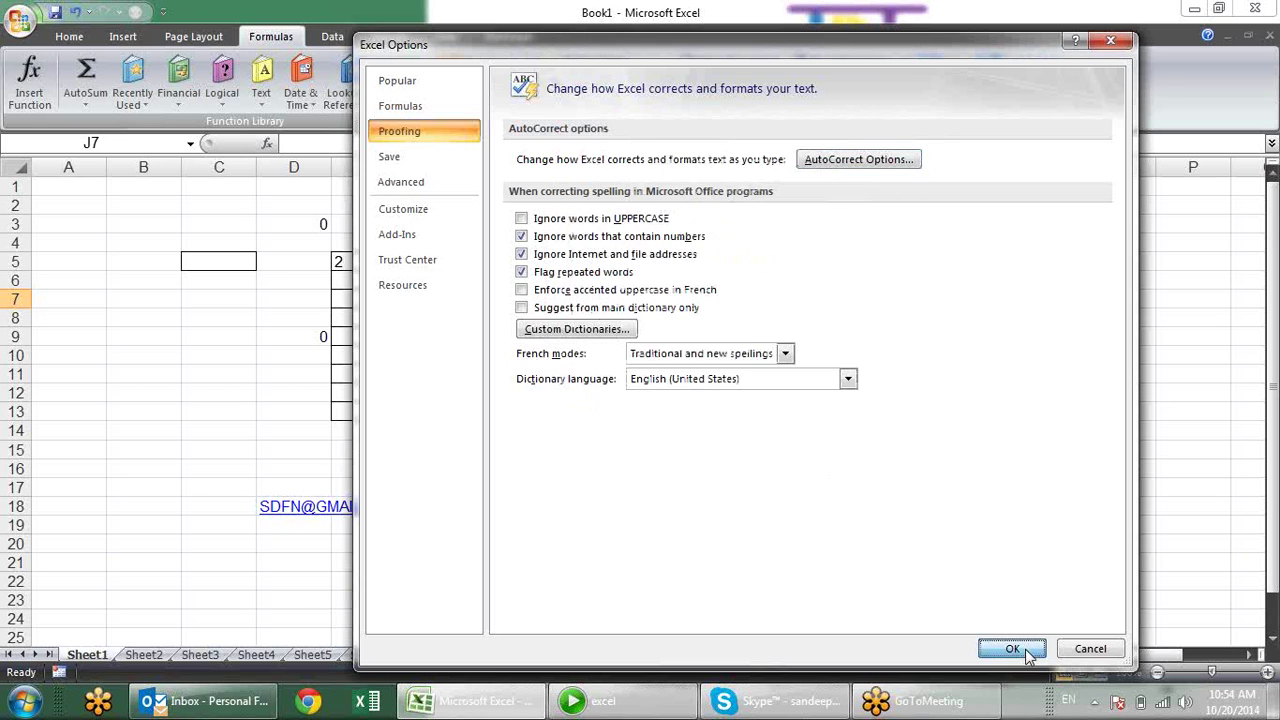
{"action": "left_click", "coordinate": [1028, 353]}
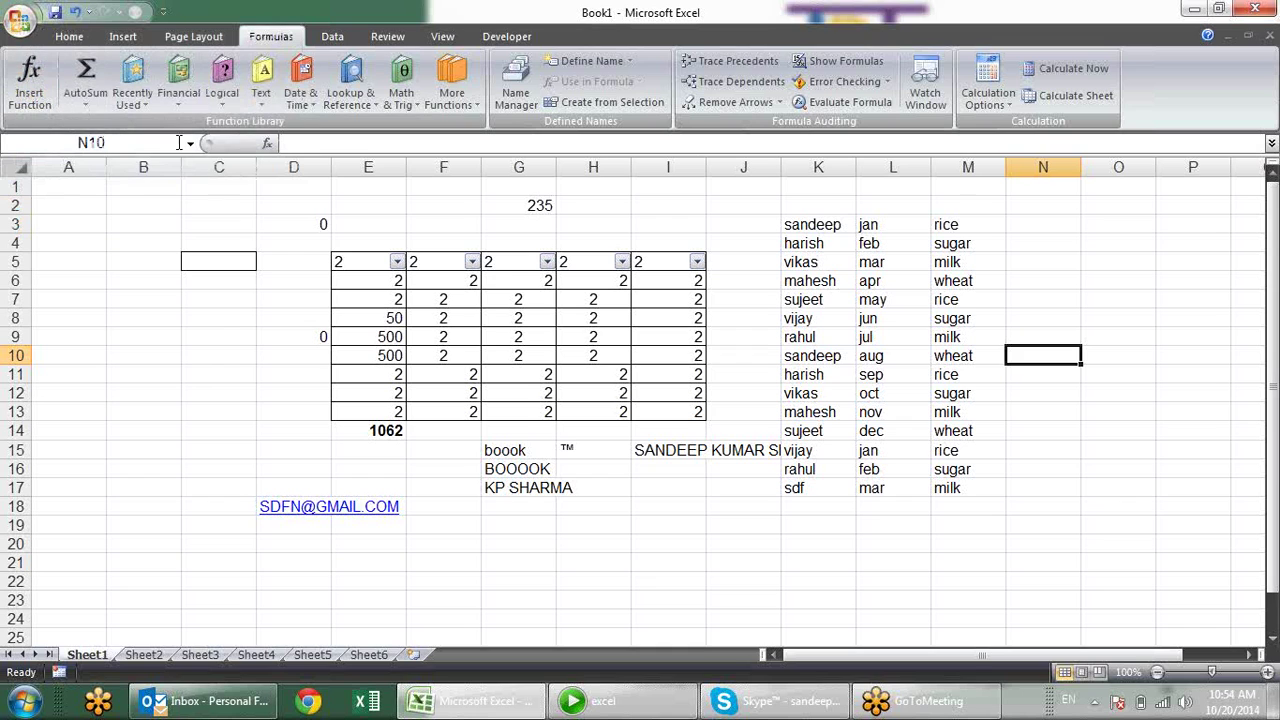
Start saving Book1 with Ctrl+S, look over the file formats, then cancel without saving.
{"action": "left_click", "coordinate": [209, 258]}
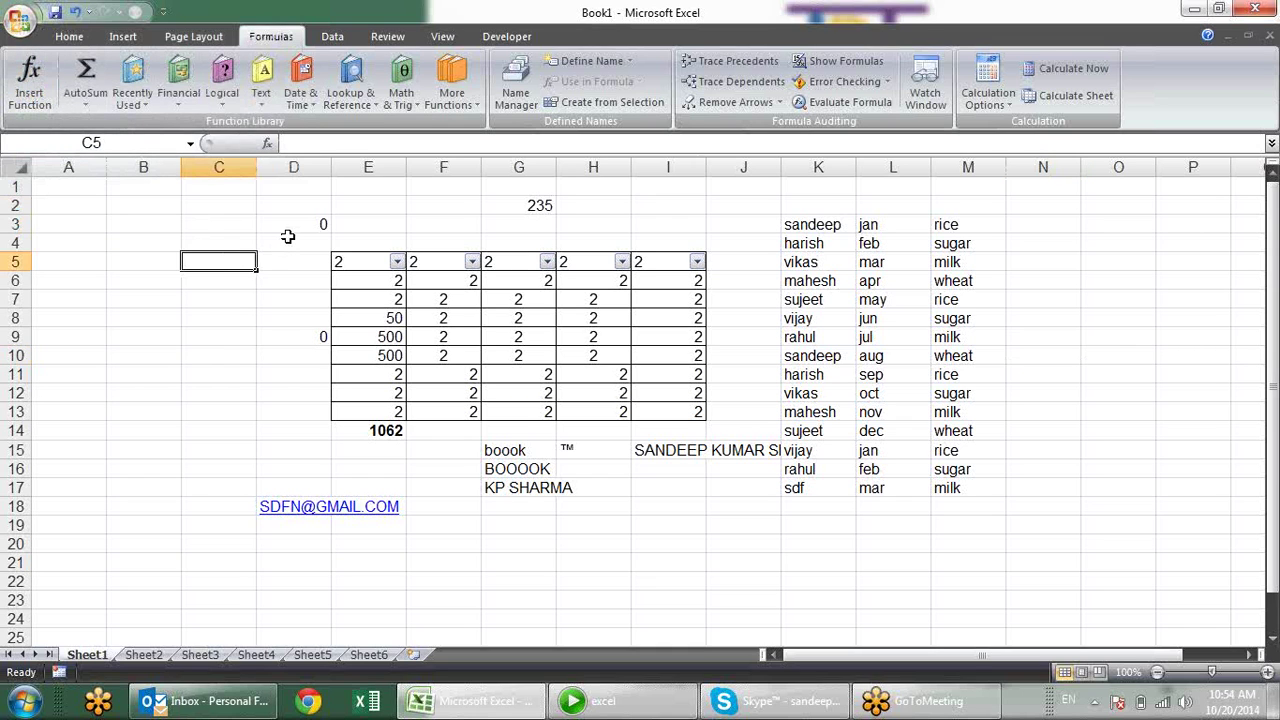
{"action": "key", "text": "ctrl+s"}
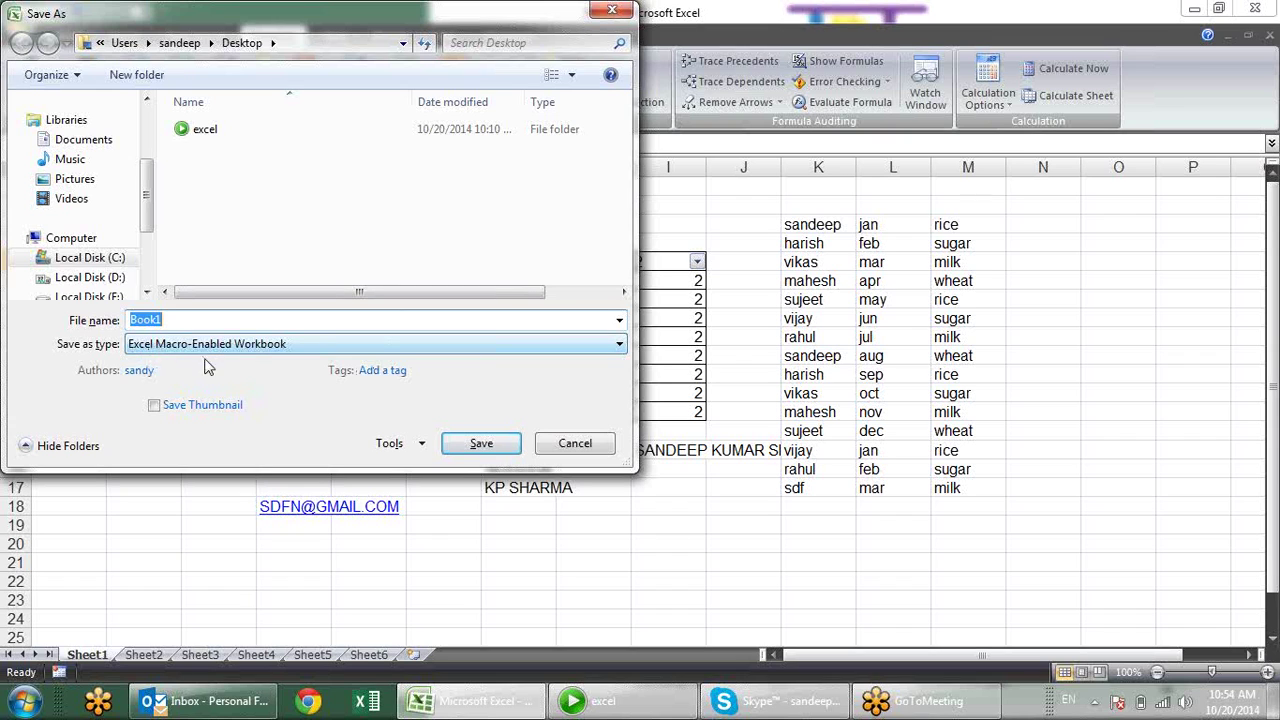
{"action": "left_click", "coordinate": [508, 348]}
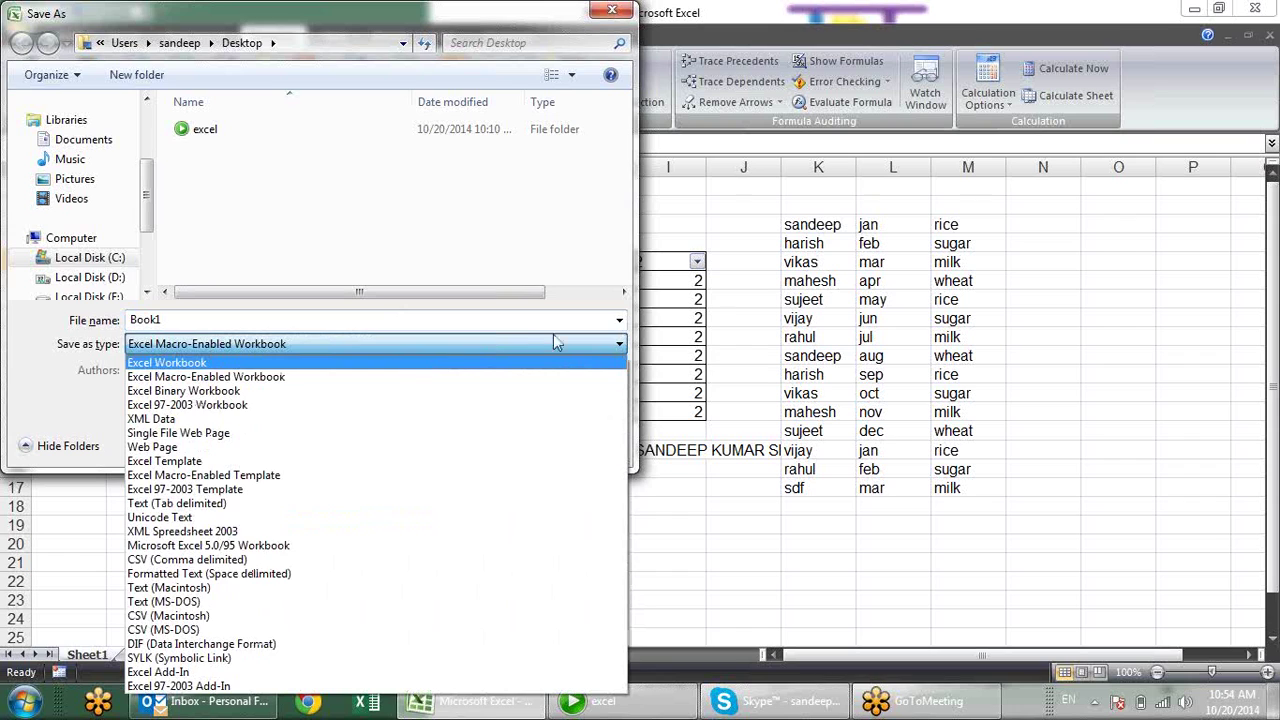
{"action": "left_click", "coordinate": [90, 376]}
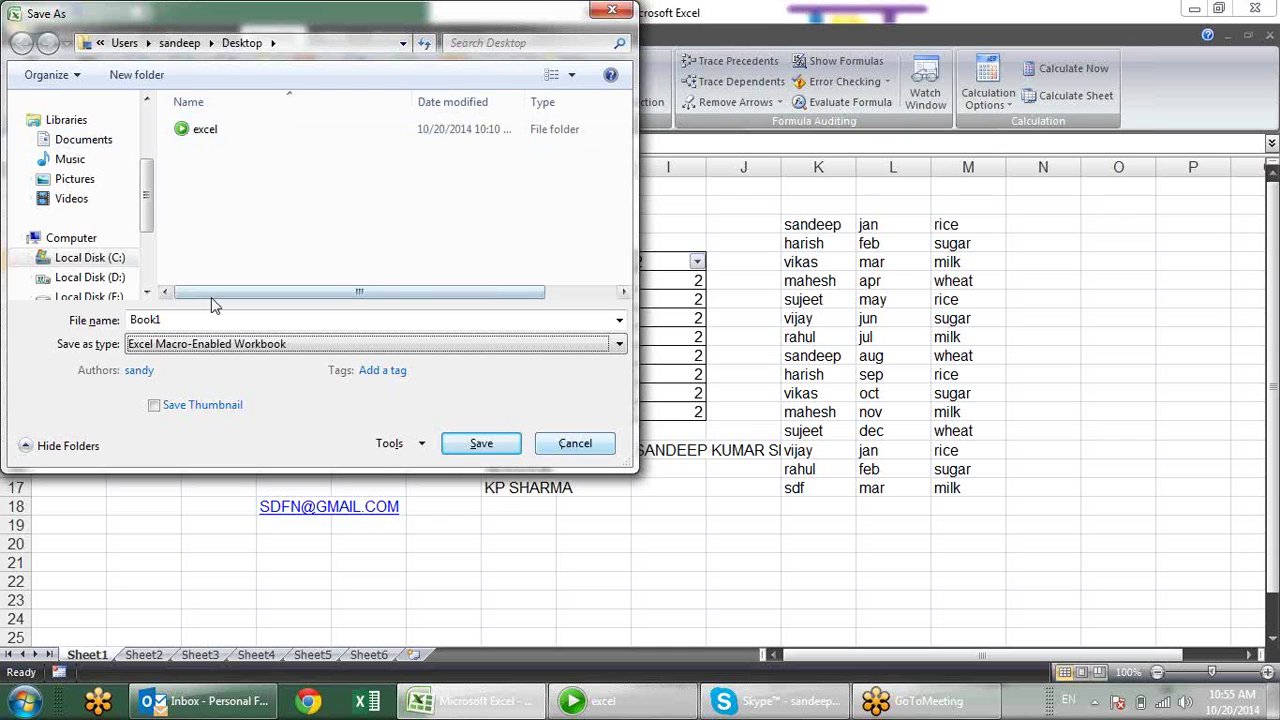
{"action": "left_click", "coordinate": [575, 443]}
Review the Save settings, keeping Excel Macro-Enabled Workbook as the format and inspecting both file paths.
{"action": "left_click", "coordinate": [28, 28]}
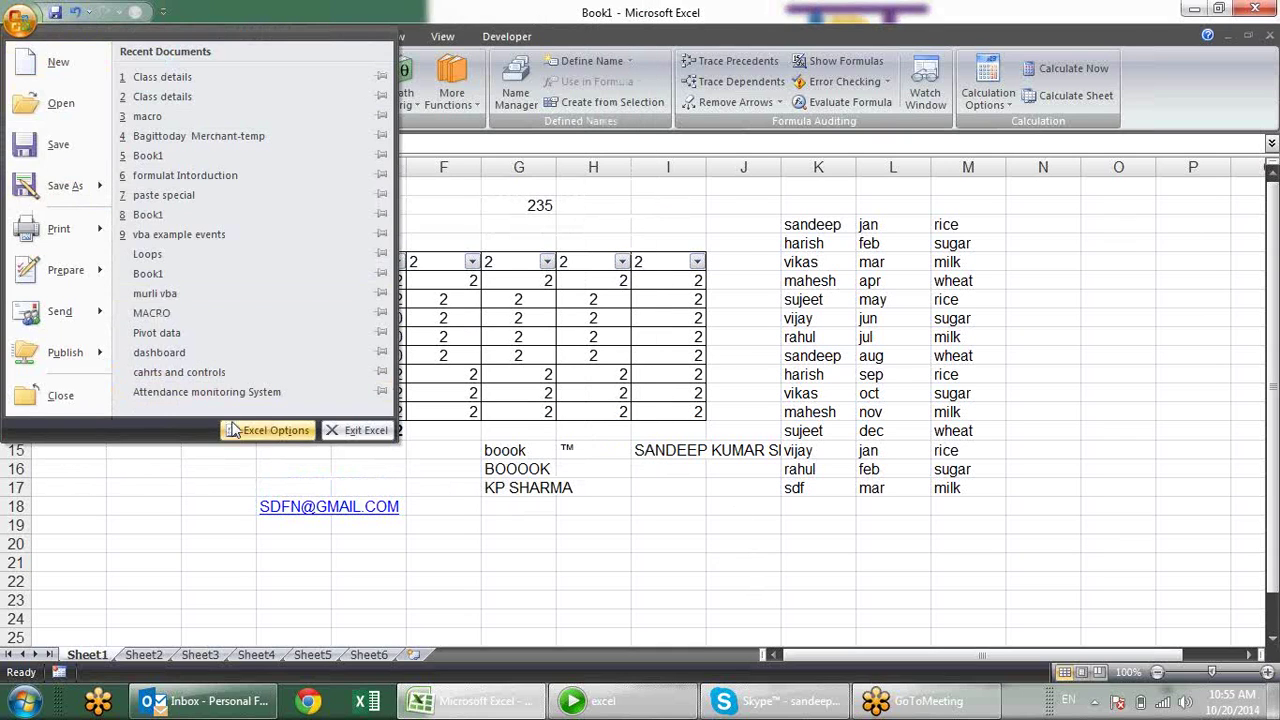
{"action": "left_click", "coordinate": [270, 431]}
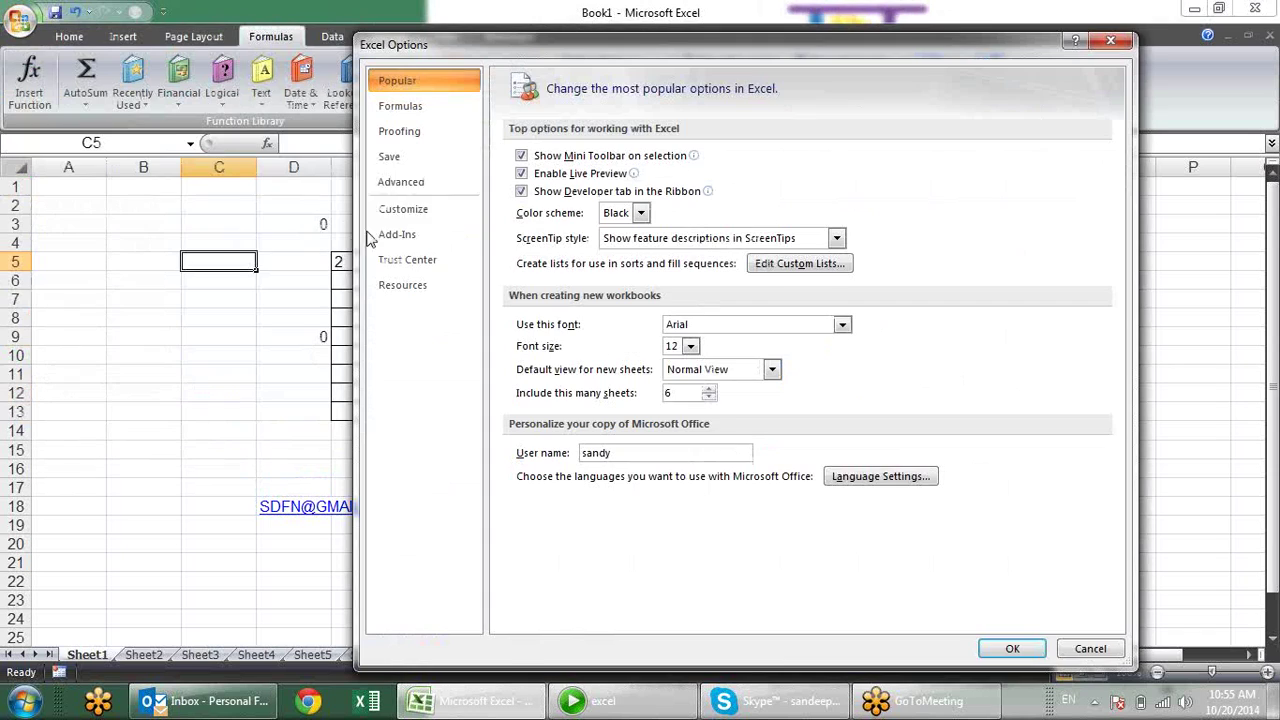
{"action": "left_click", "coordinate": [420, 153]}
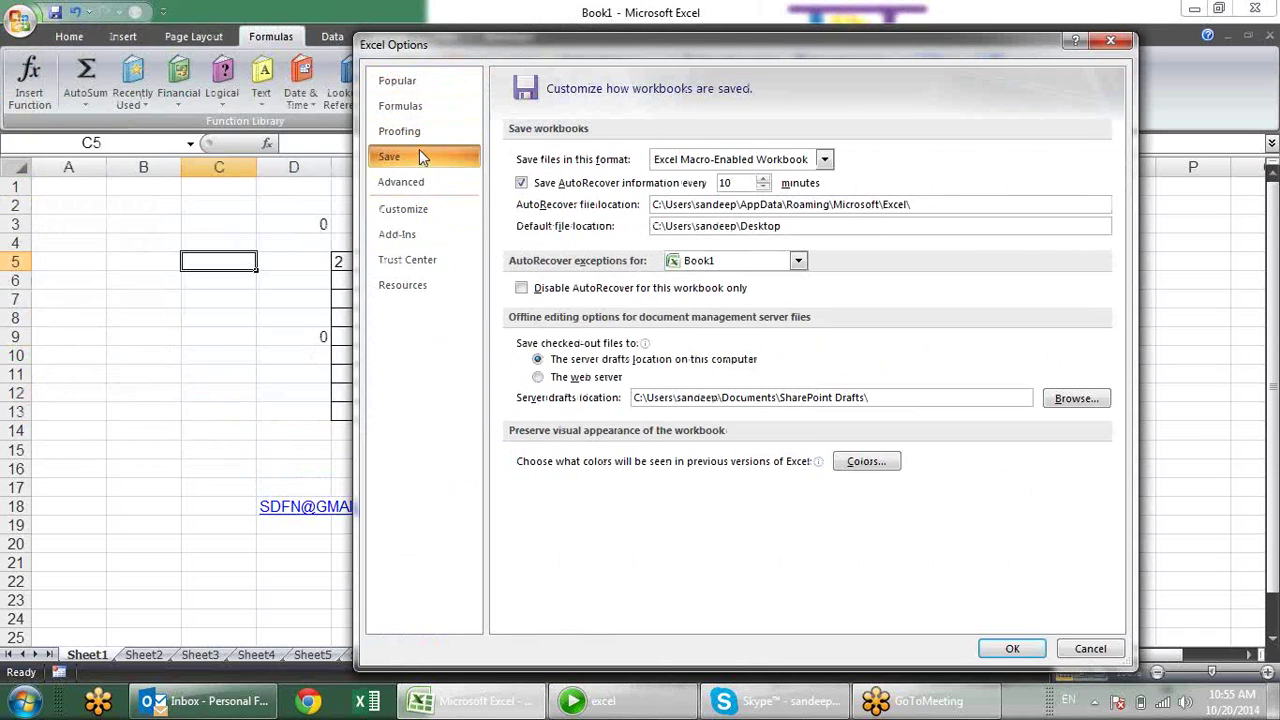
{"action": "left_click", "coordinate": [825, 160]}
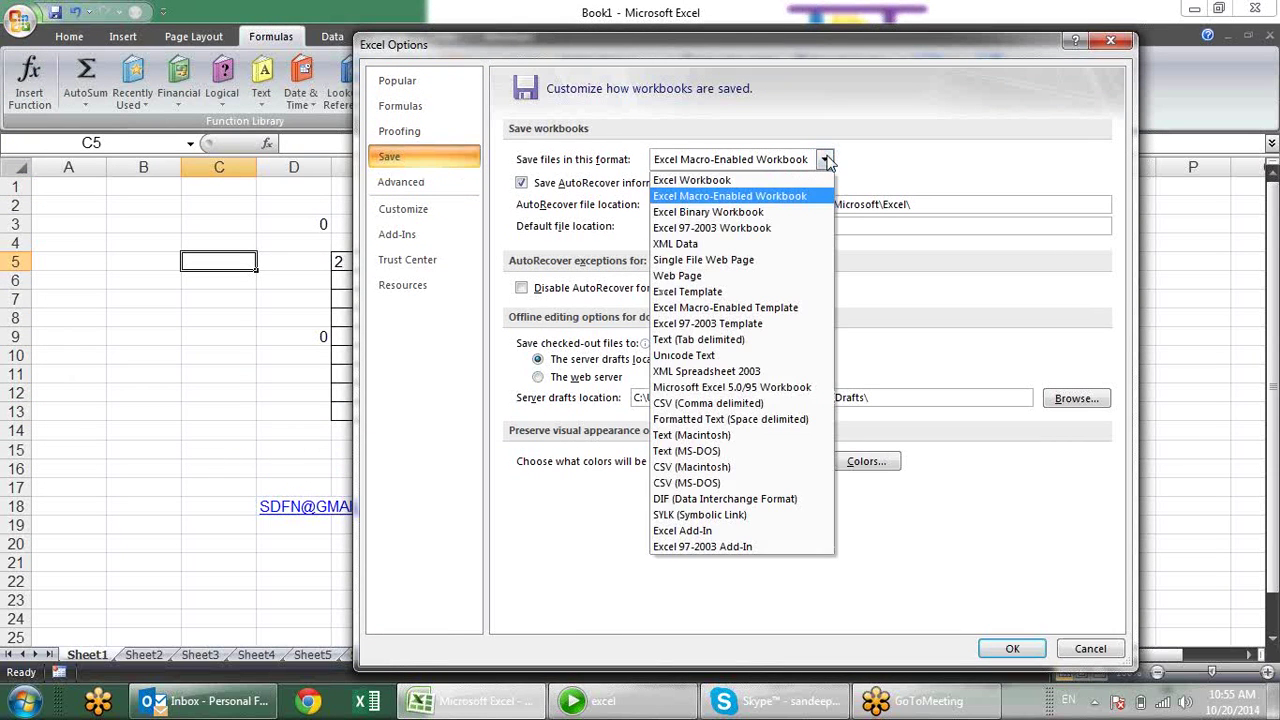
{"action": "left_click", "coordinate": [904, 162]}
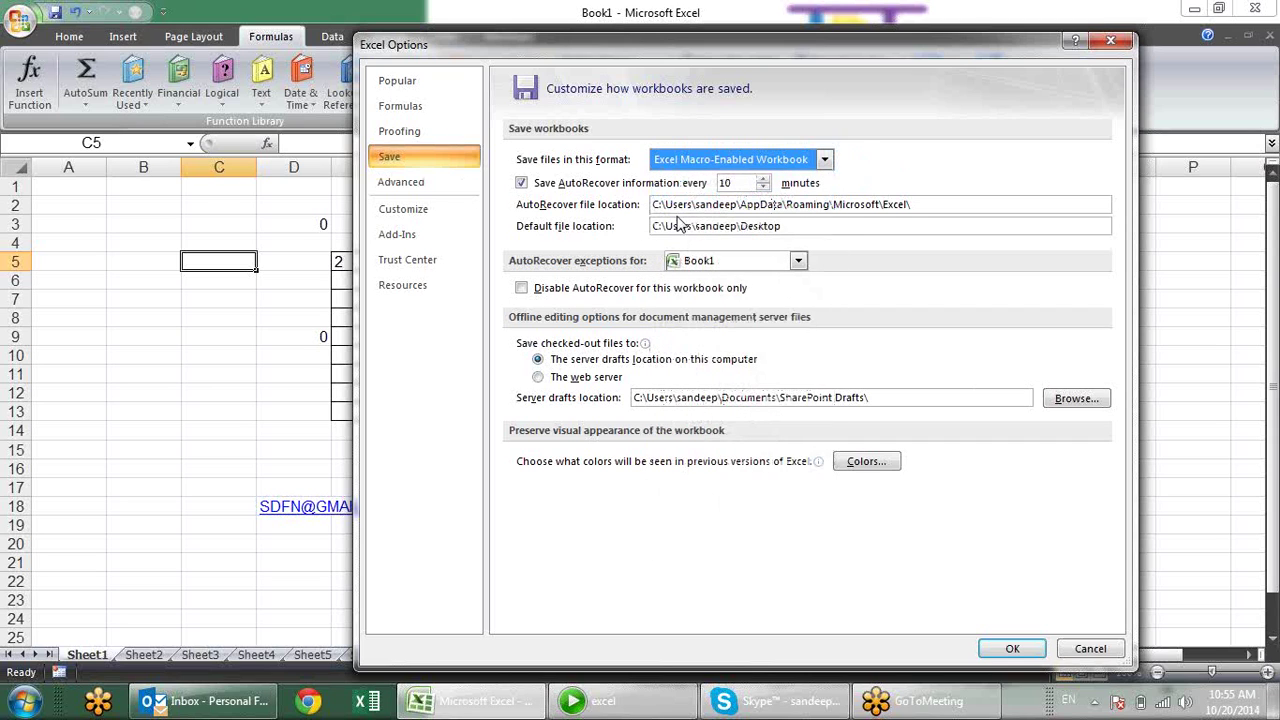
{"action": "left_click_drag", "start_coordinate": [820, 225], "coordinate": [668, 226]}
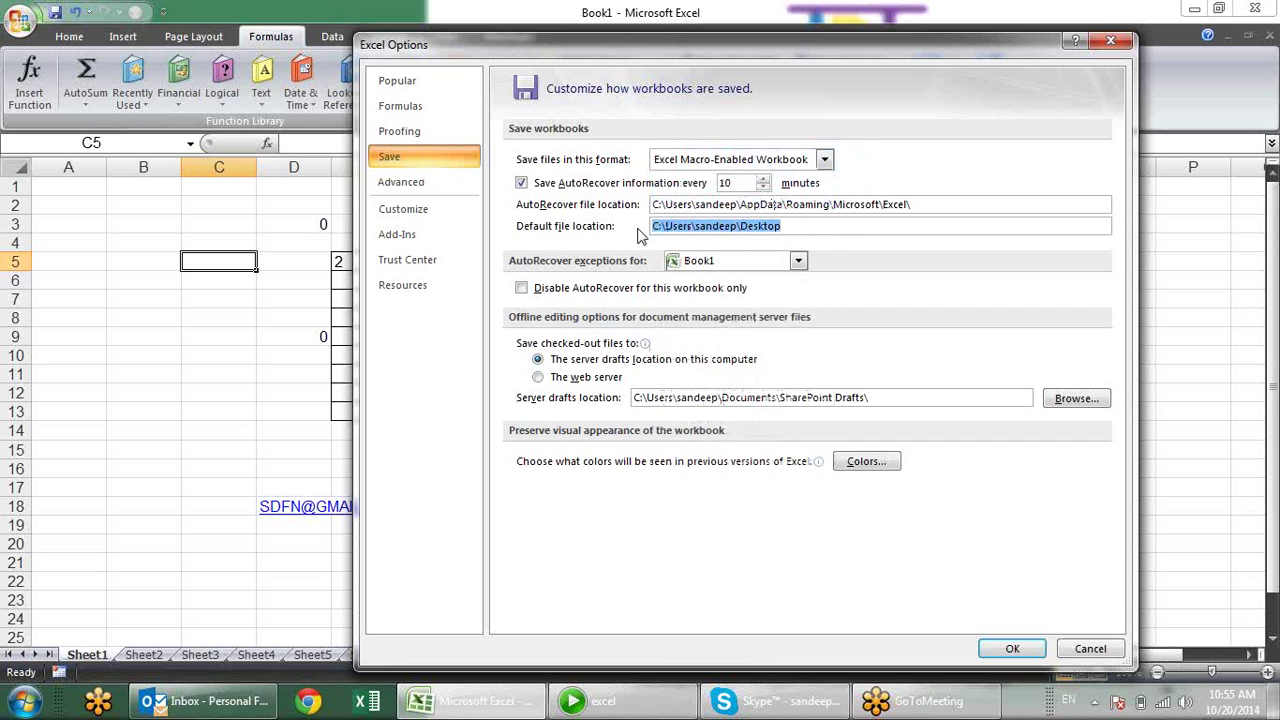
{"action": "left_click", "coordinate": [801, 225]}
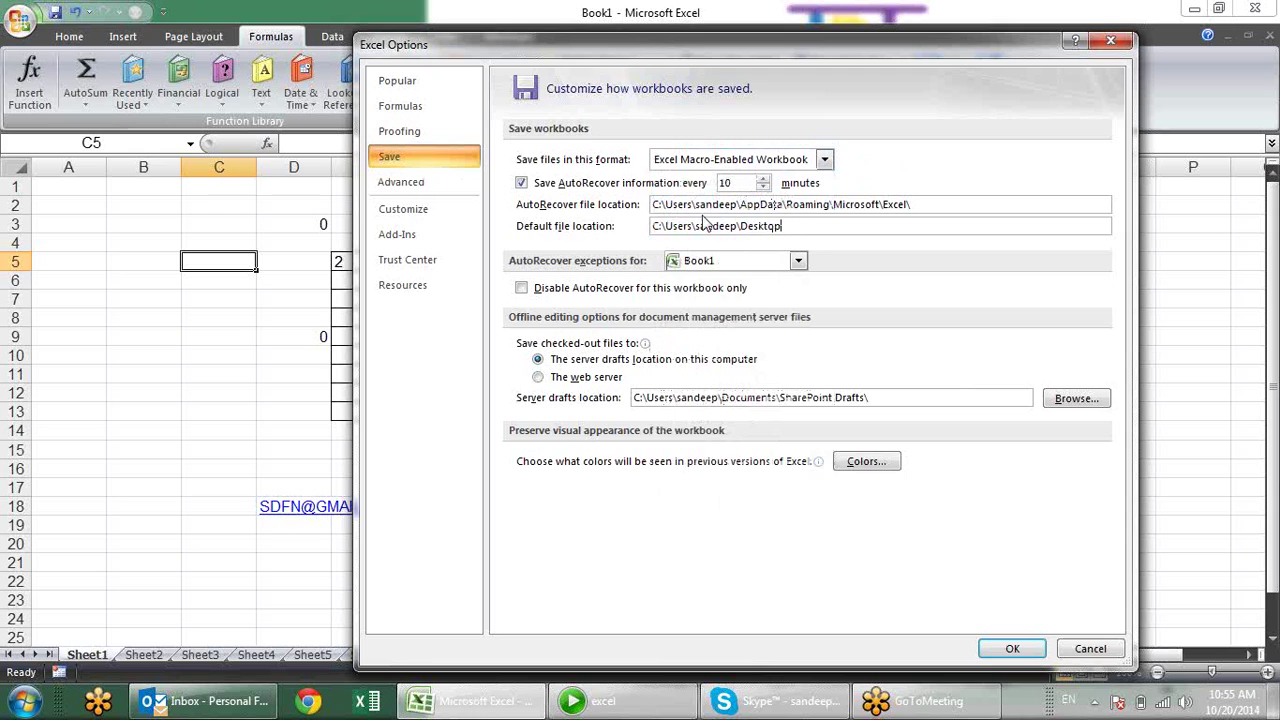
{"action": "left_click_drag", "start_coordinate": [660, 204], "coordinate": [918, 203]}
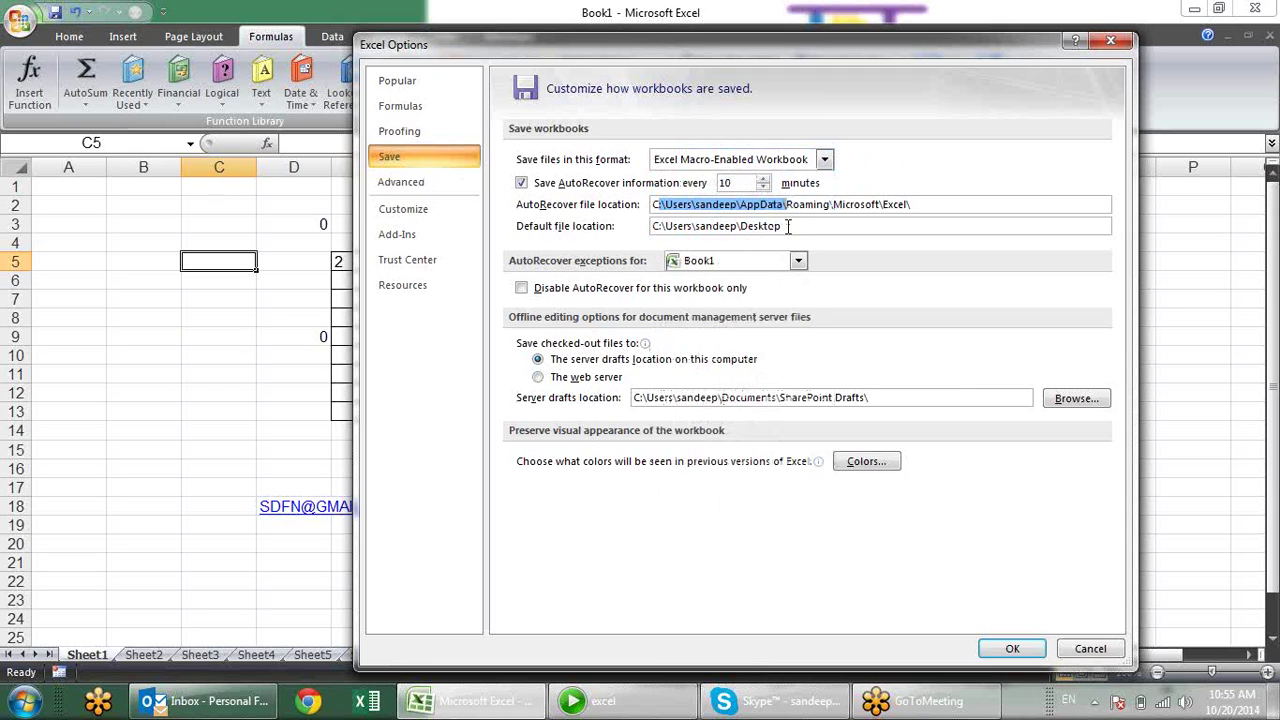
{"action": "left_click", "coordinate": [925, 203]}
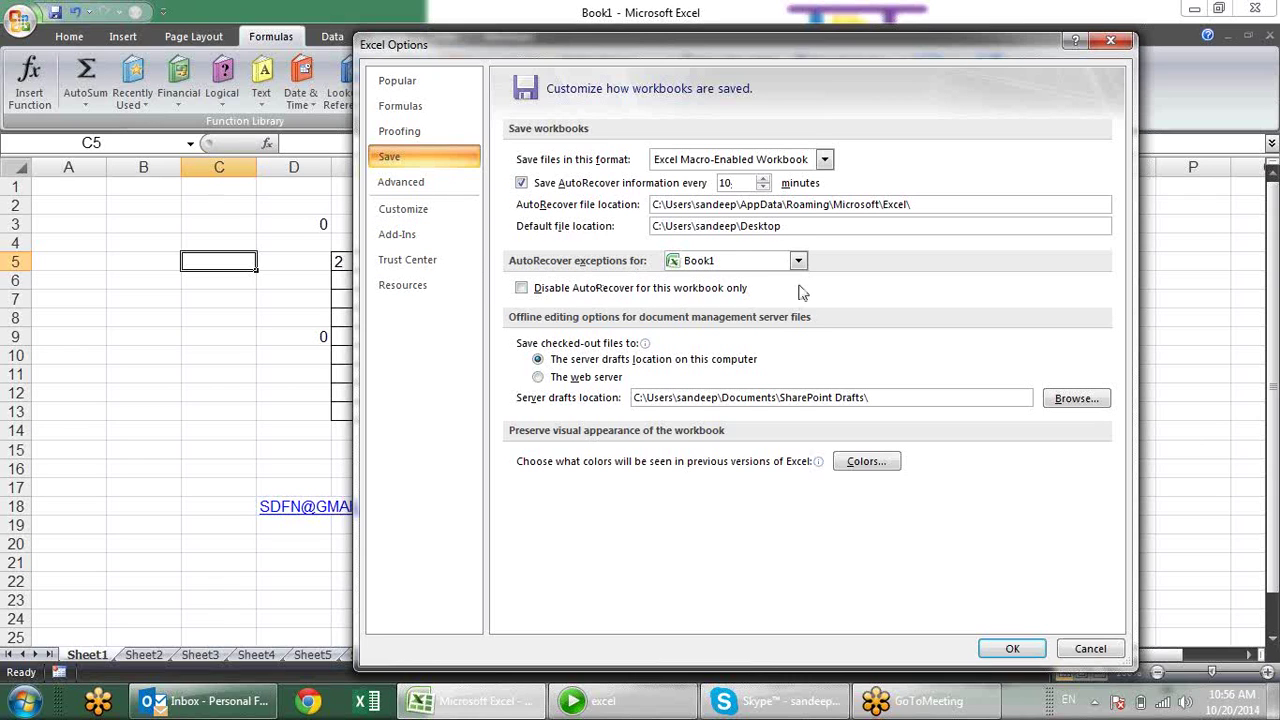
Check and then uncheck Disable AutoRecover for Book1, leaving AutoRecover on.
{"action": "left_click", "coordinate": [798, 262]}
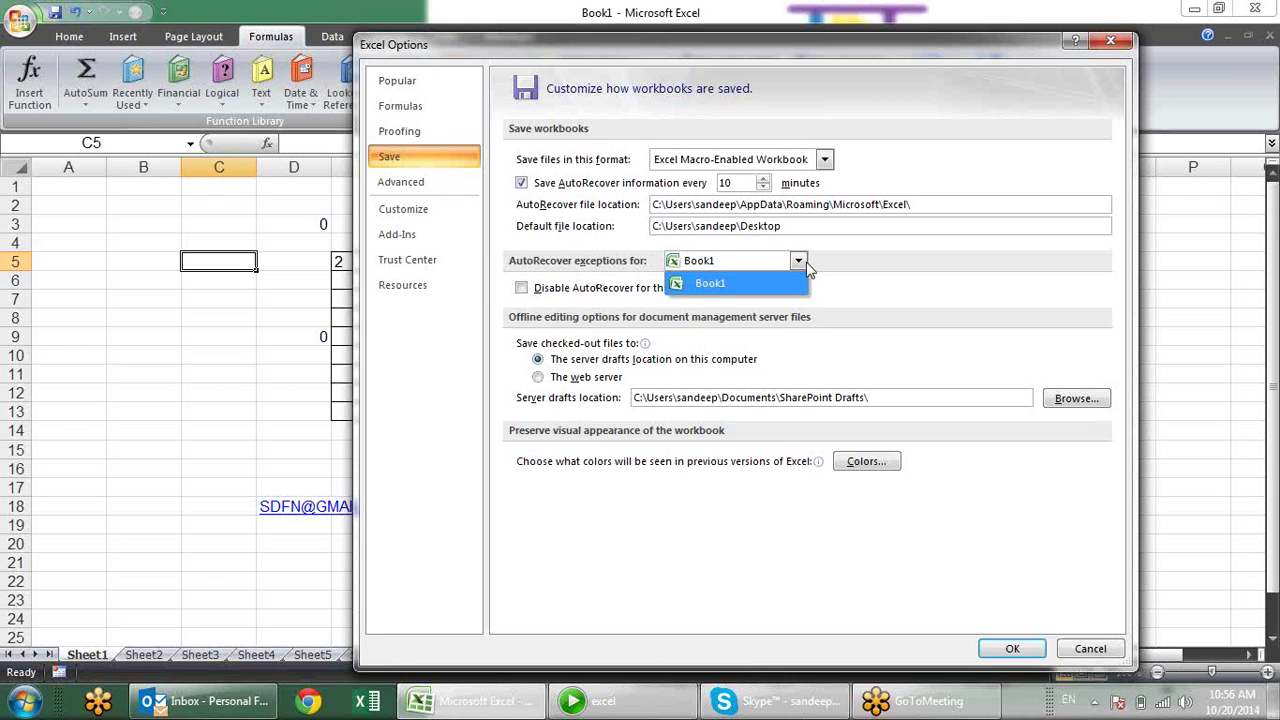
{"action": "left_click", "coordinate": [710, 283]}
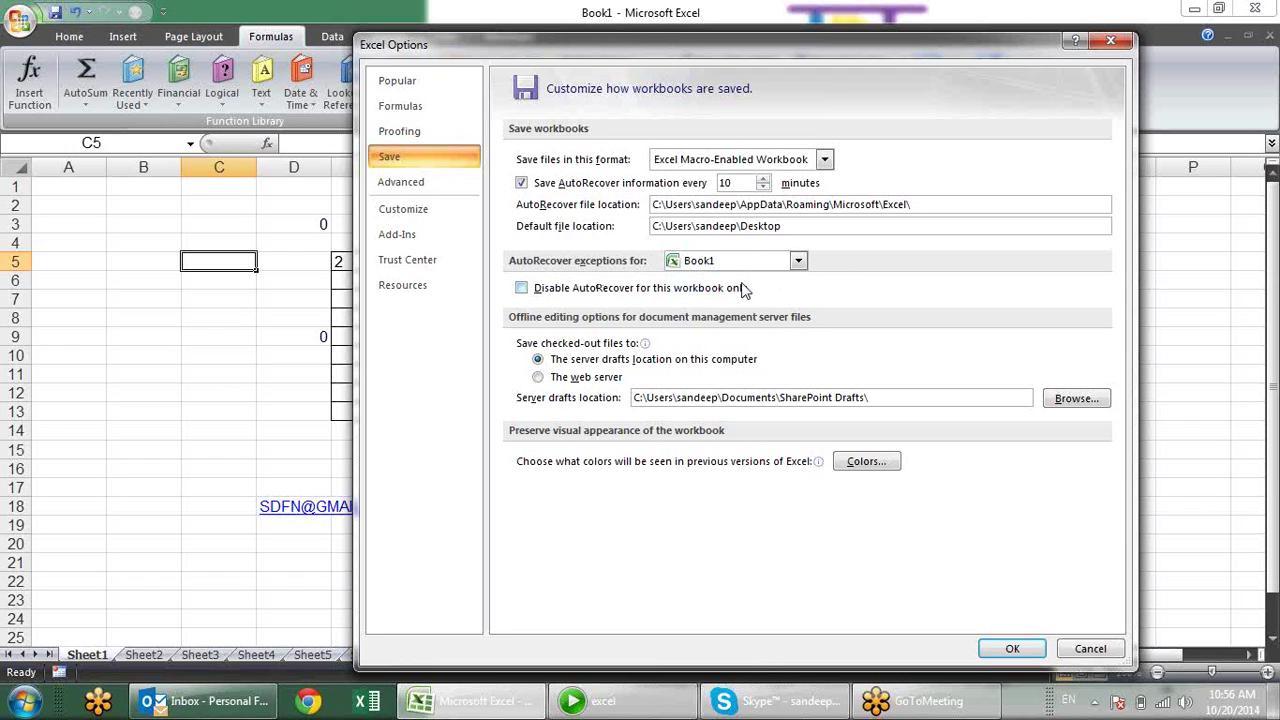
{"action": "left_click", "coordinate": [540, 292]}
{"action": "left_click", "coordinate": [521, 288]}
Close Excel Options and move the selection from N14 down a row.
{"action": "left_click", "coordinate": [1030, 648]}
{"action": "left_click", "coordinate": [1047, 429]}
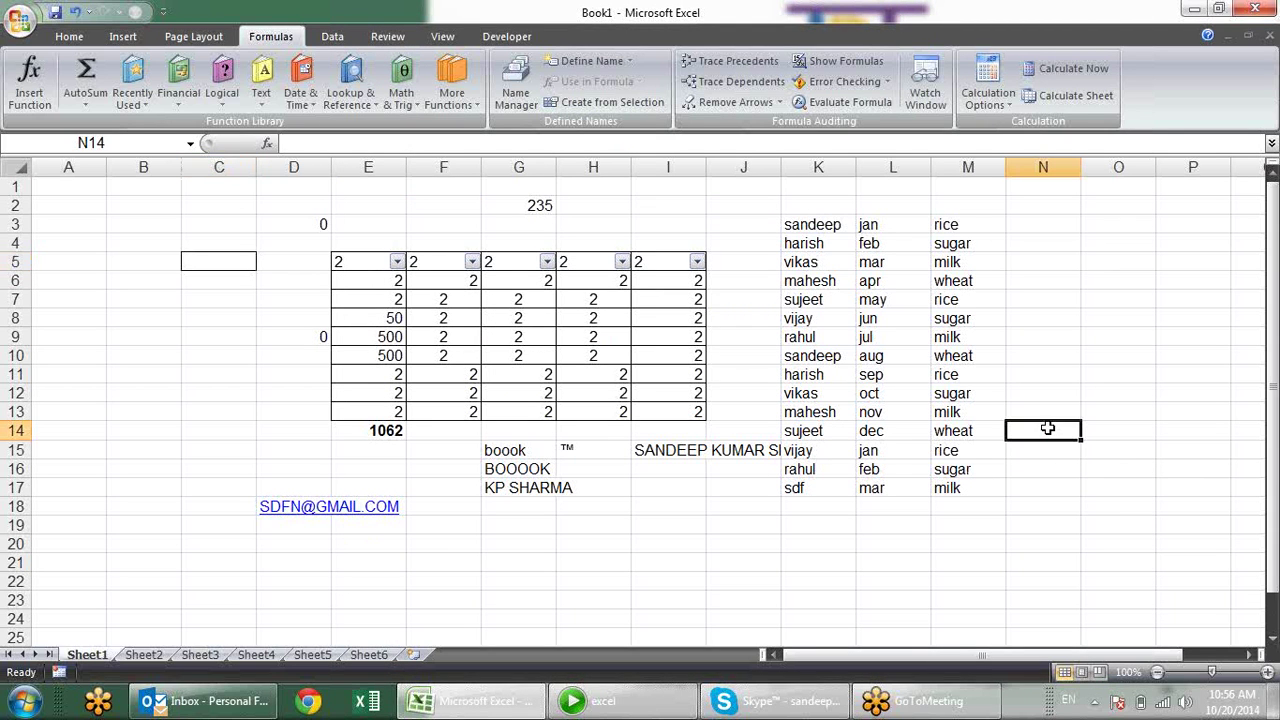
{"action": "key", "text": "Return"}
{"action": "key", "text": "Return"}
{"action": "key", "text": "Return"}
{"action": "key", "text": "Return"}
{"action": "key", "text": "Return"}
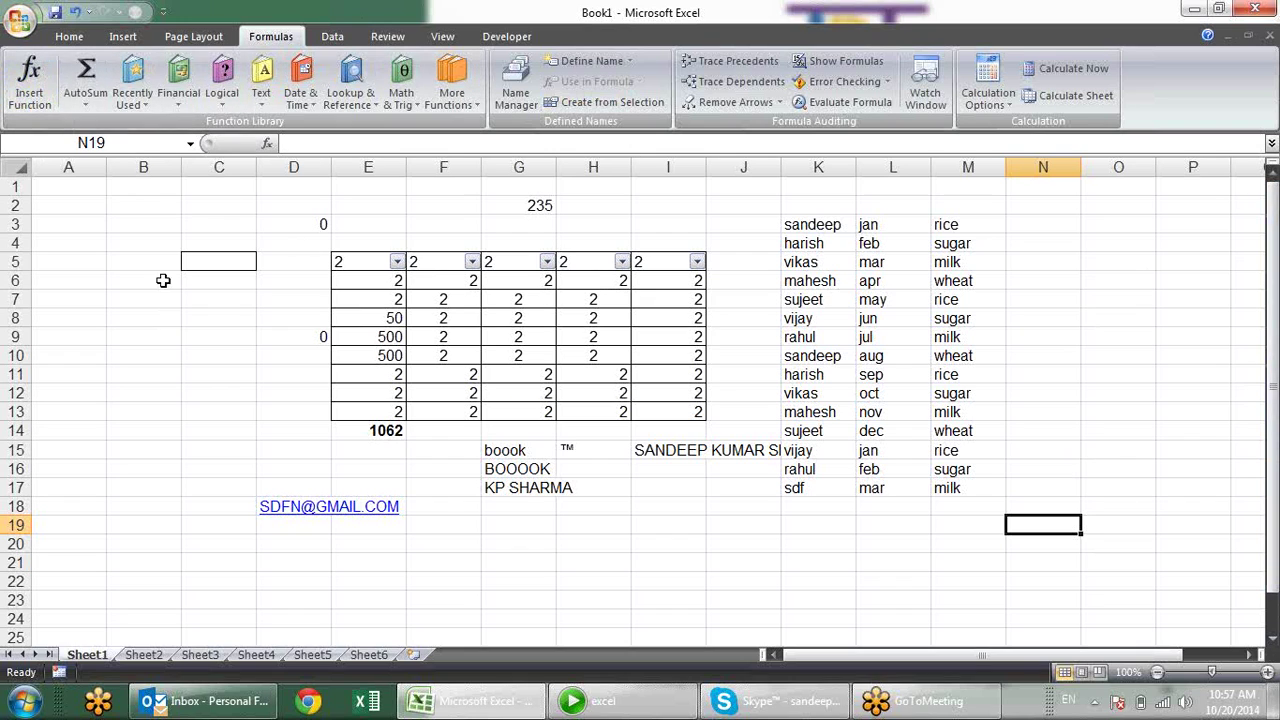
Move the active cell around from C7 with the Down, Up, Right and Left arrows.
{"action": "left_click_drag", "start_coordinate": [218, 224], "coordinate": [218, 205]}
{"action": "left_click", "coordinate": [232, 300]}
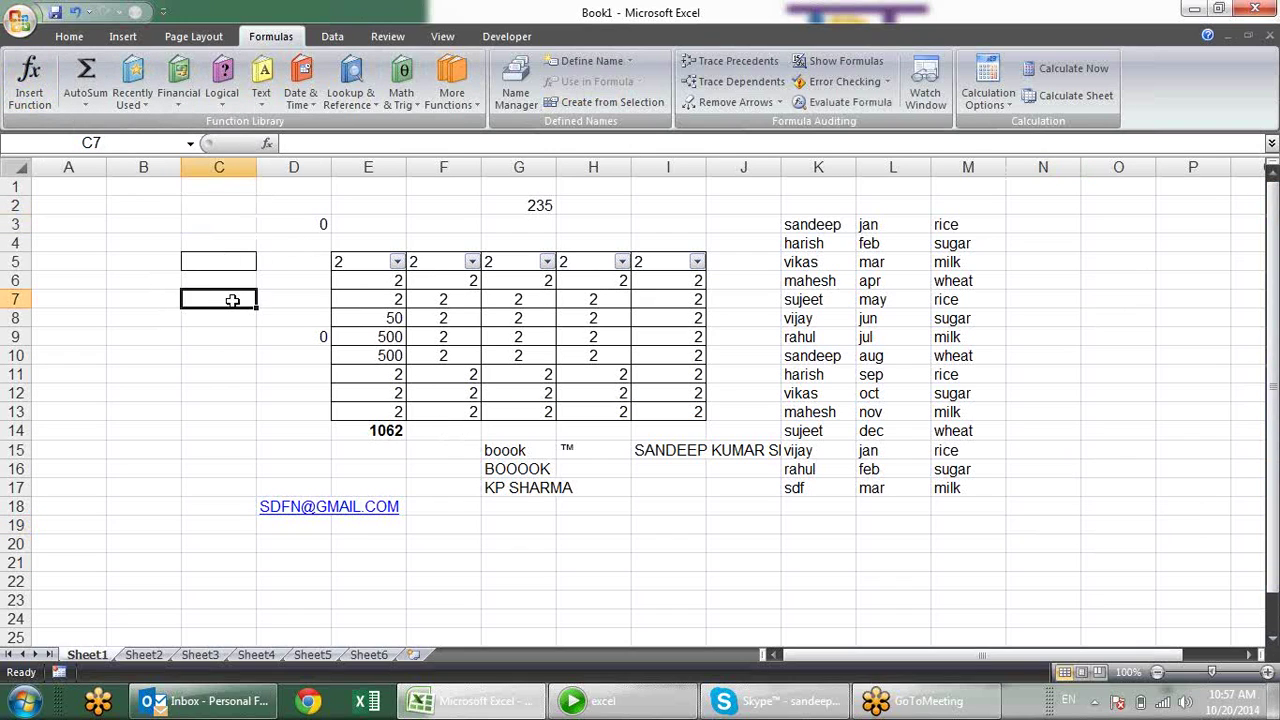
{"action": "key", "text": "Down"}
{"action": "key", "text": "Down"}
{"action": "key", "text": "Down"}
{"action": "key", "text": "Down"}
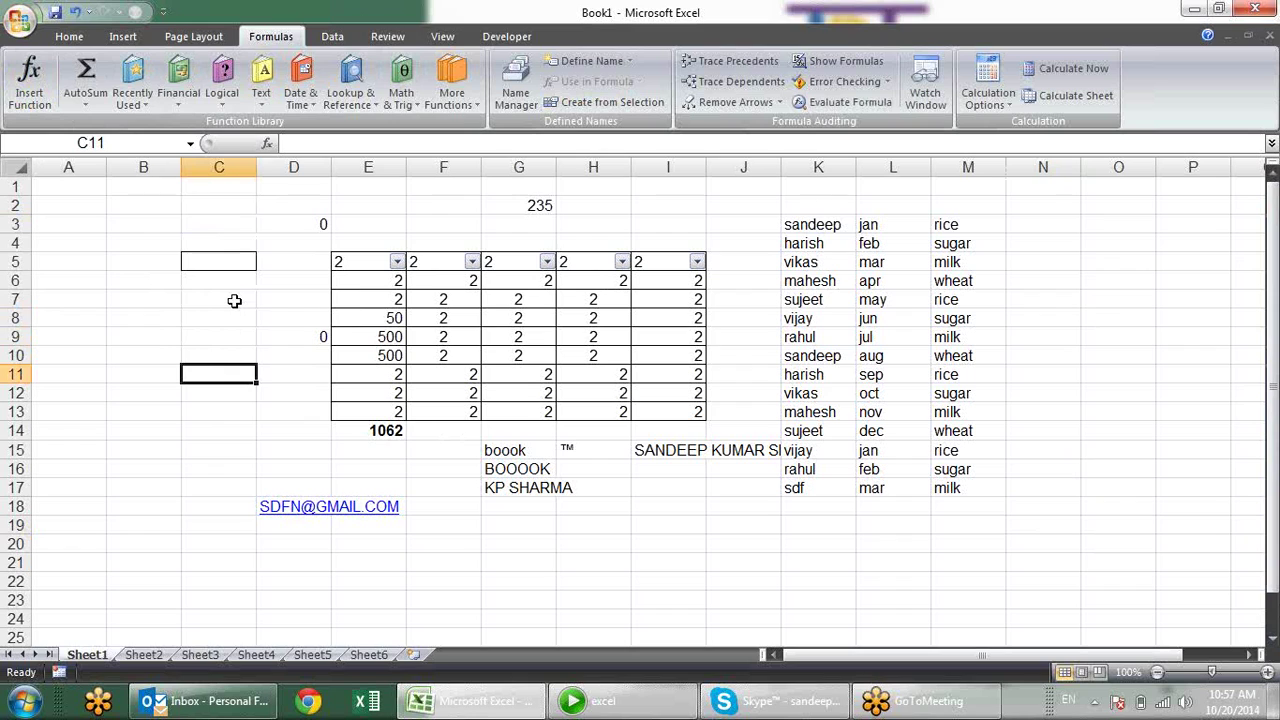
{"action": "key", "text": "Up"}
{"action": "key", "text": "Up"}
{"action": "key", "text": "Up"}
{"action": "key", "text": "Up"}
{"action": "key", "text": "Up"}
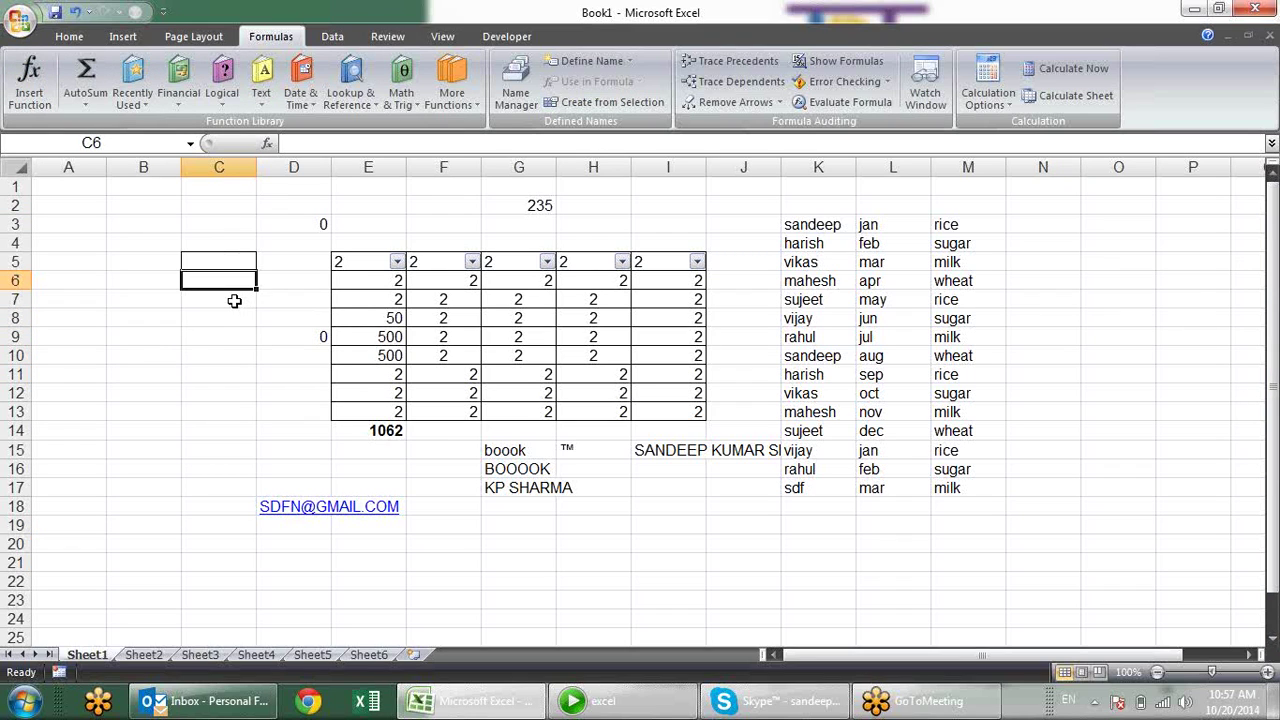
{"action": "key", "text": "Right"}
{"action": "key", "text": "Right"}
{"action": "key", "text": "Right"}
{"action": "key", "text": "Right"}
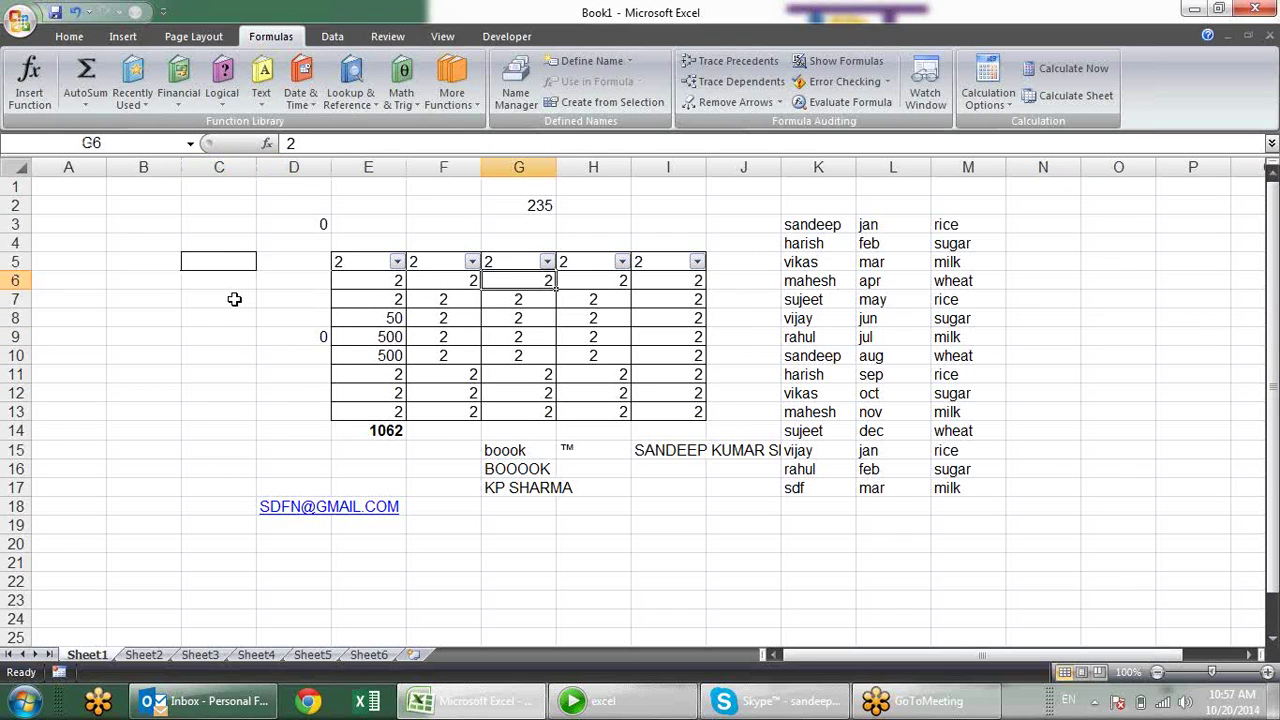
{"action": "key", "text": "Left"}
{"action": "key", "text": "Left"}
{"action": "key", "text": "Left"}
{"action": "key", "text": "Left"}
{"action": "key", "text": "Left"}
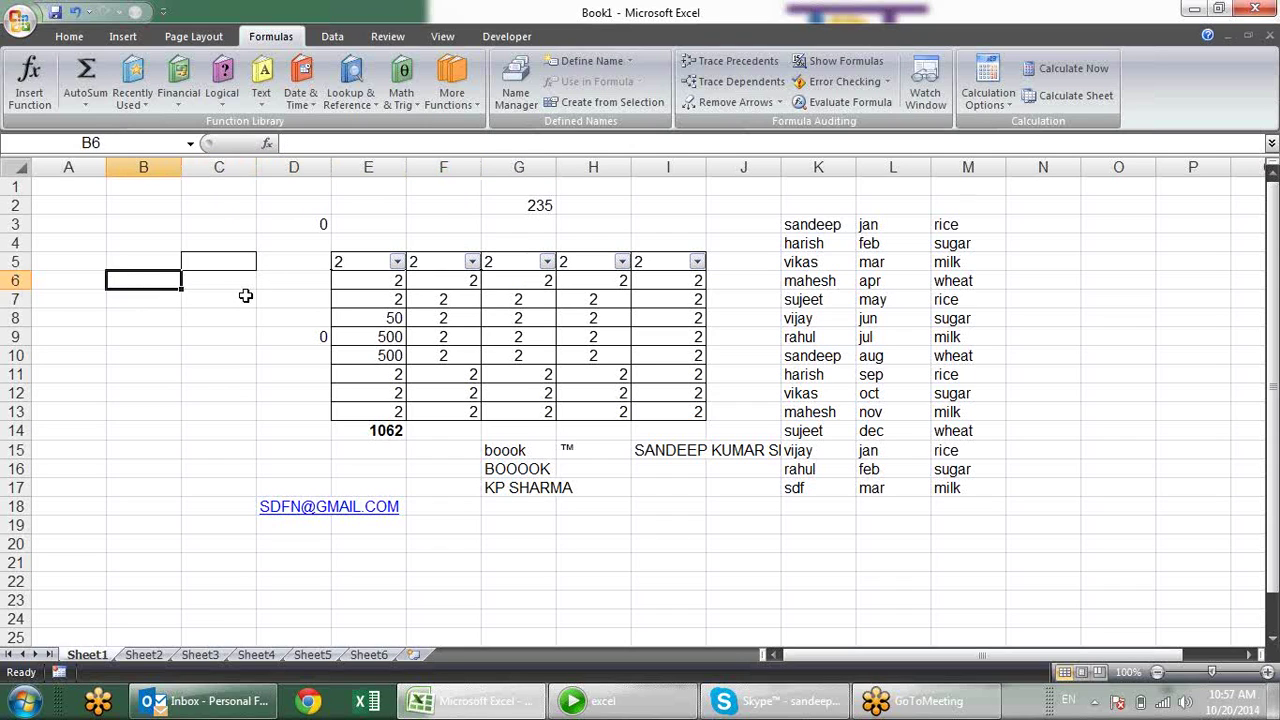
Turn on automatic decimal point insertion in Advanced options, keeping the after-Enter direction Down.
{"action": "left_click", "coordinate": [15, 30]}
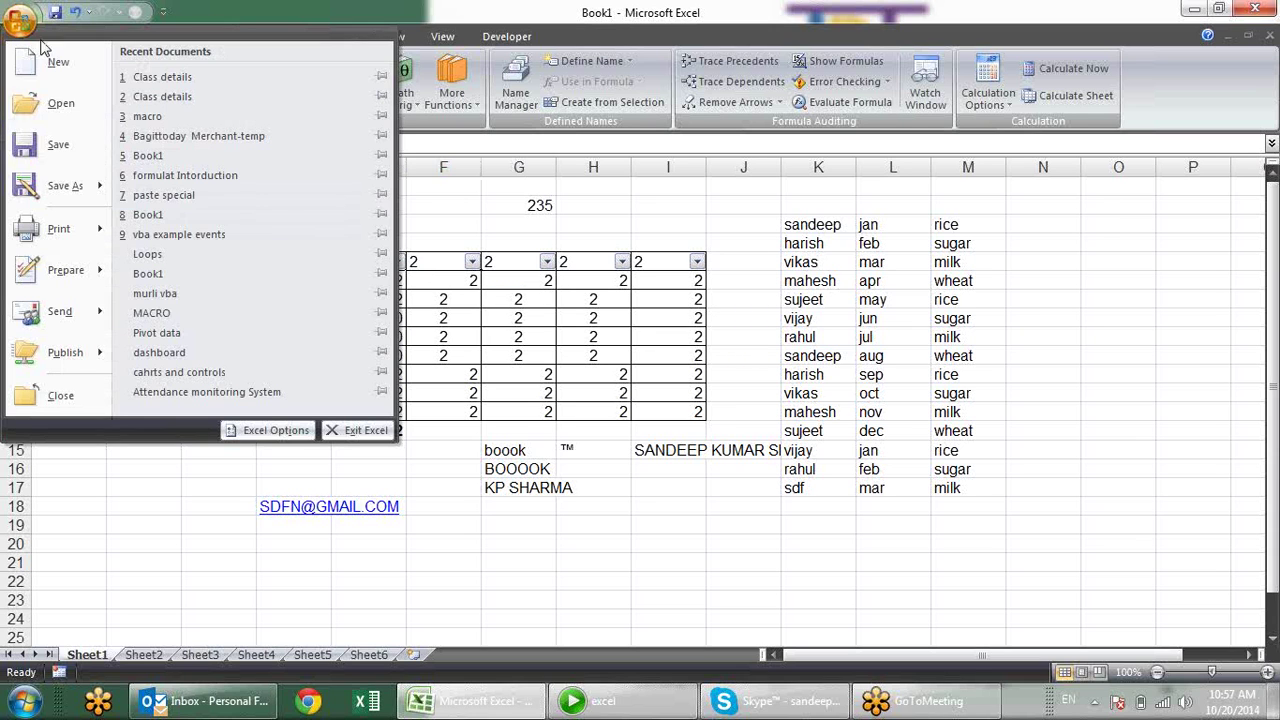
{"action": "left_click", "coordinate": [276, 430]}
{"action": "left_click", "coordinate": [400, 180]}
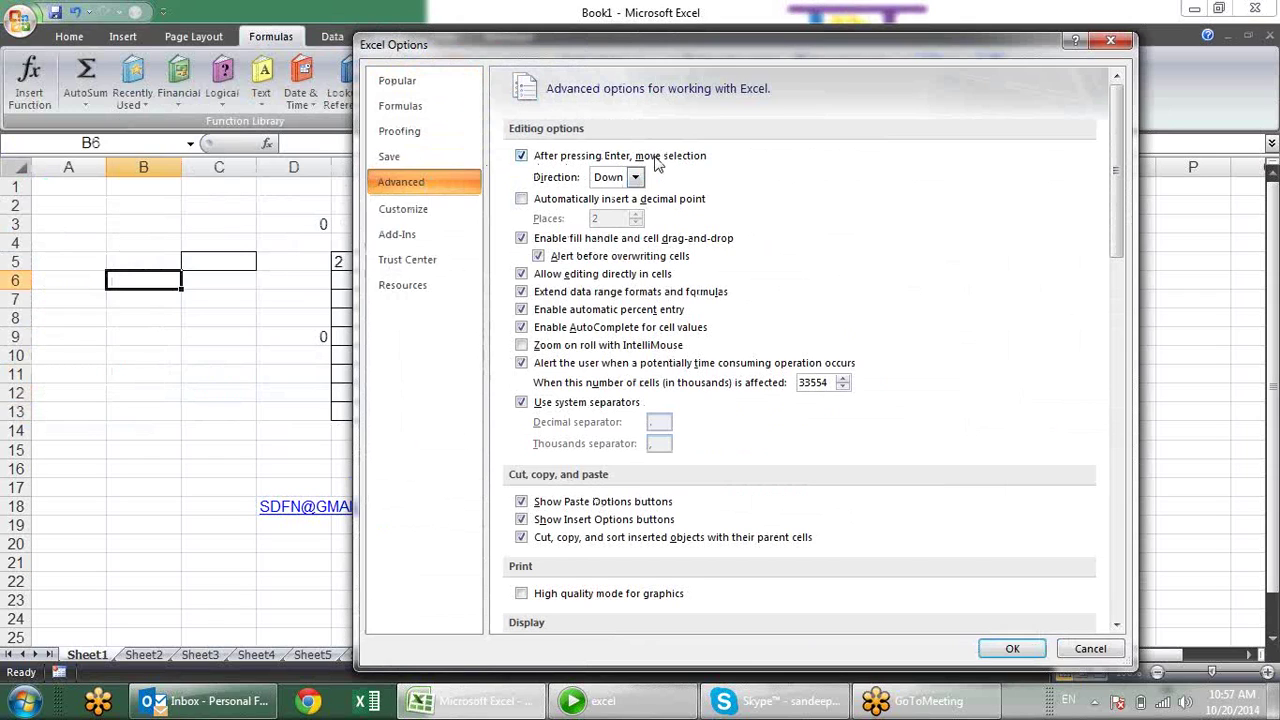
{"action": "left_click", "coordinate": [634, 179]}
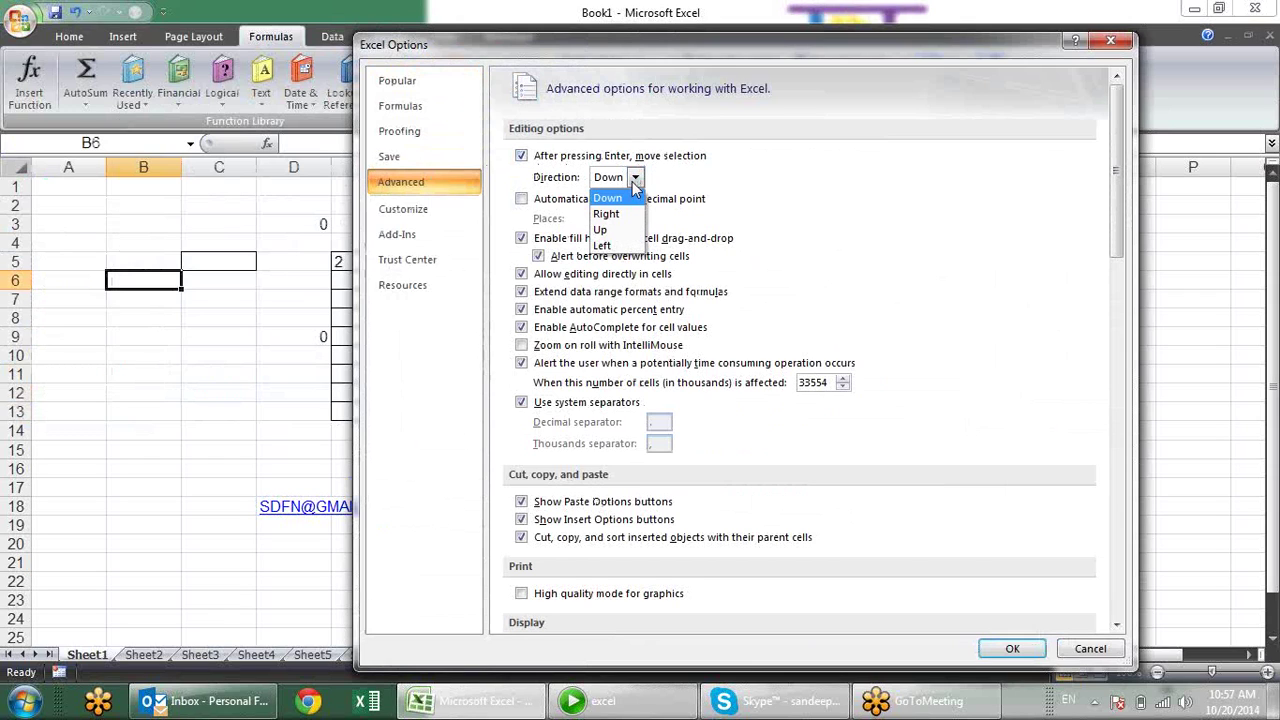
{"action": "left_click", "coordinate": [760, 181]}
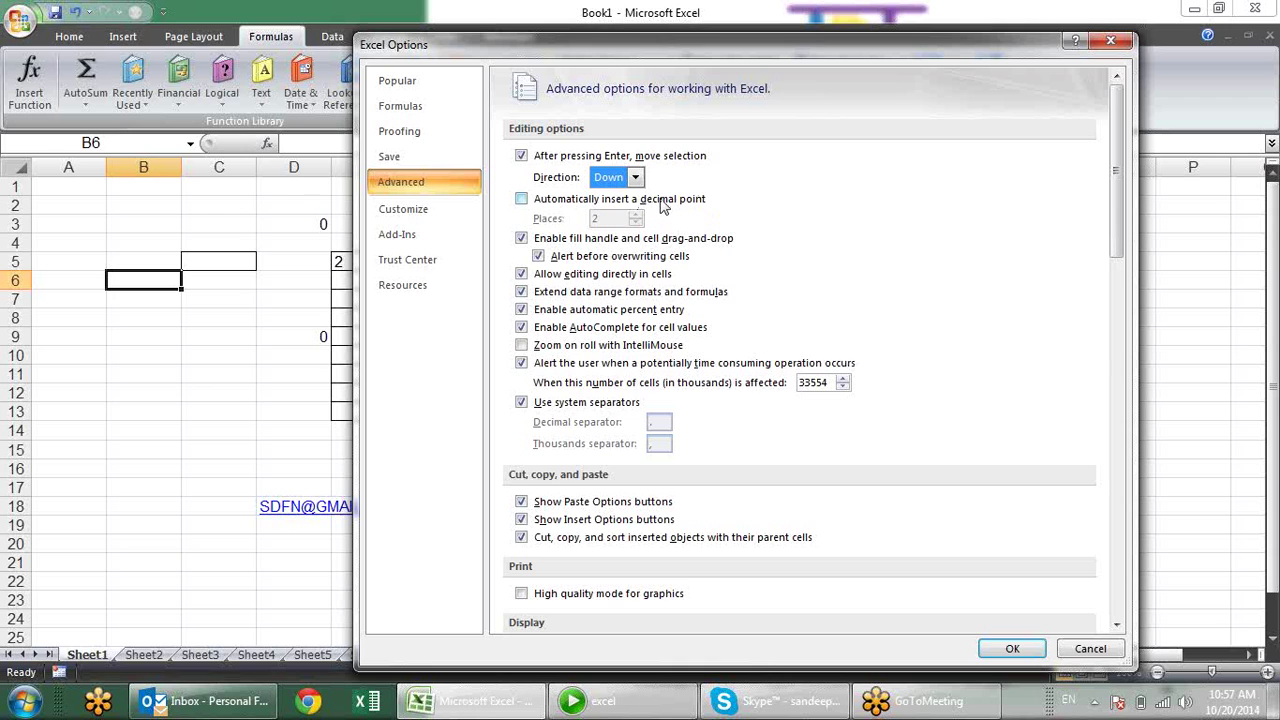
{"action": "left_click", "coordinate": [662, 201]}
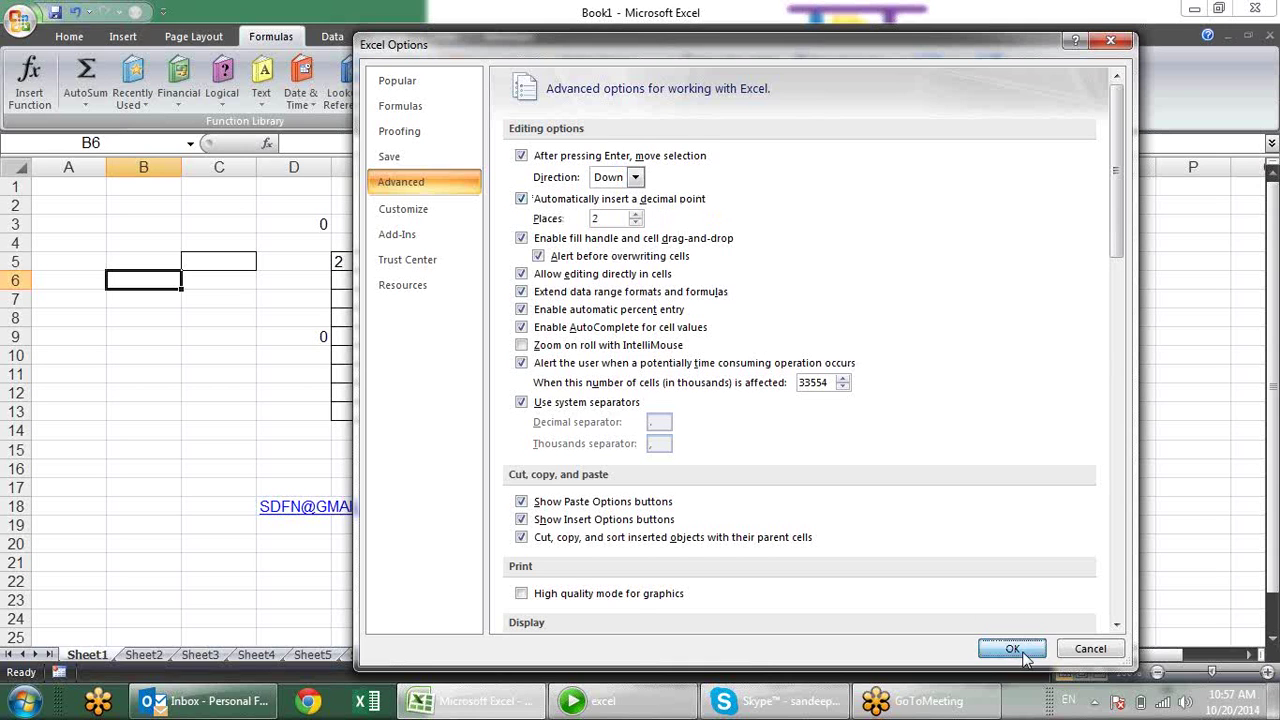
{"action": "left_click", "coordinate": [1013, 649]}
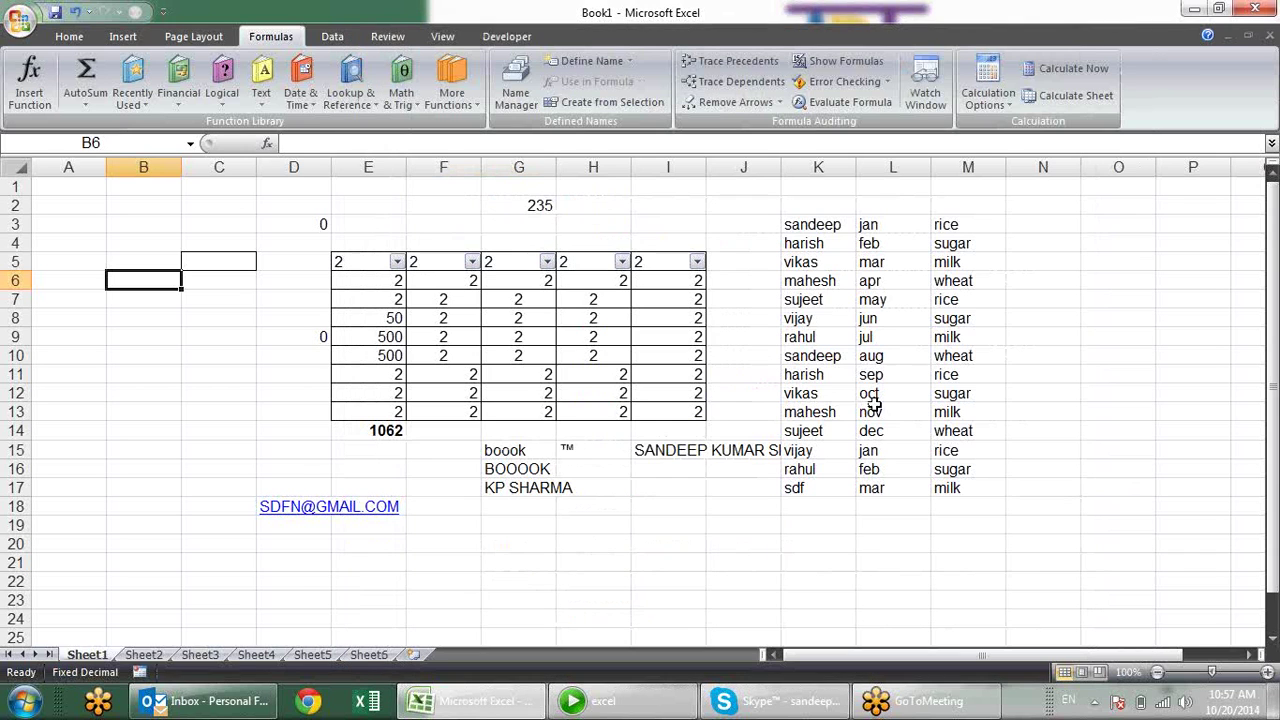
Type 1023 in C7 and 15859 in C8, stored as 10.23 and 158.59.
{"action": "left_click", "coordinate": [199, 297]}
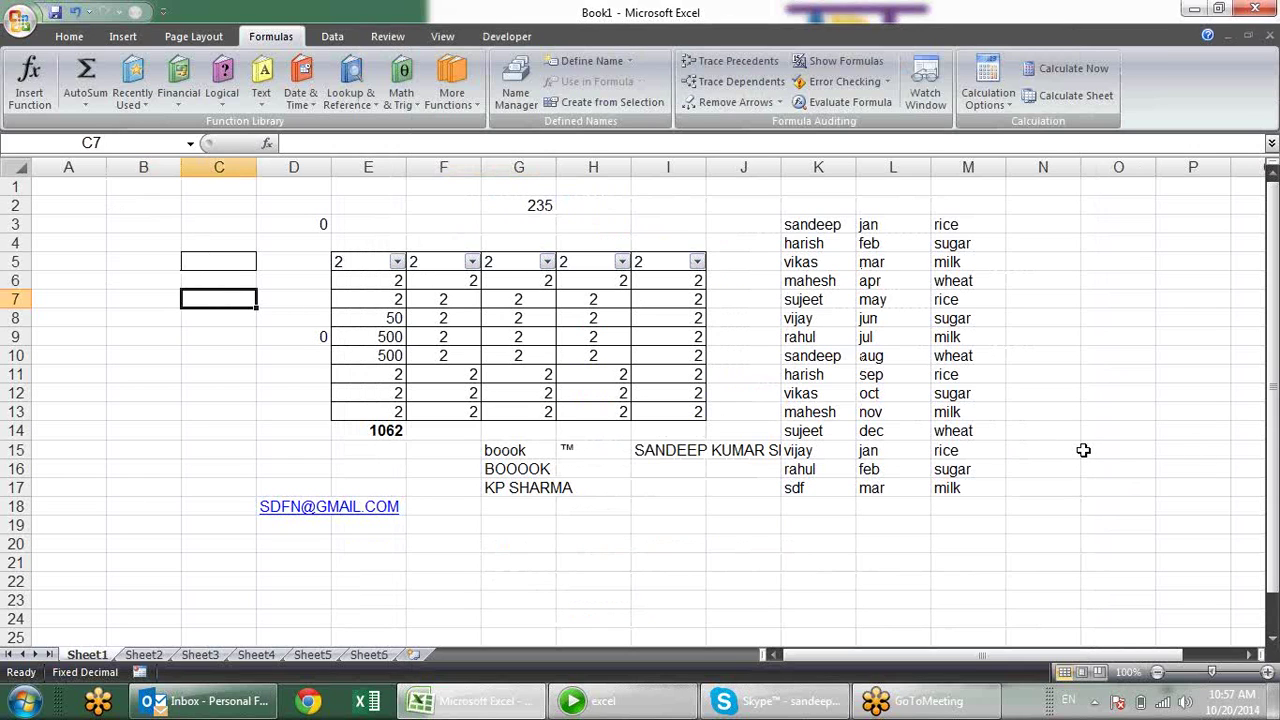
{"action": "type", "text": "1023"}
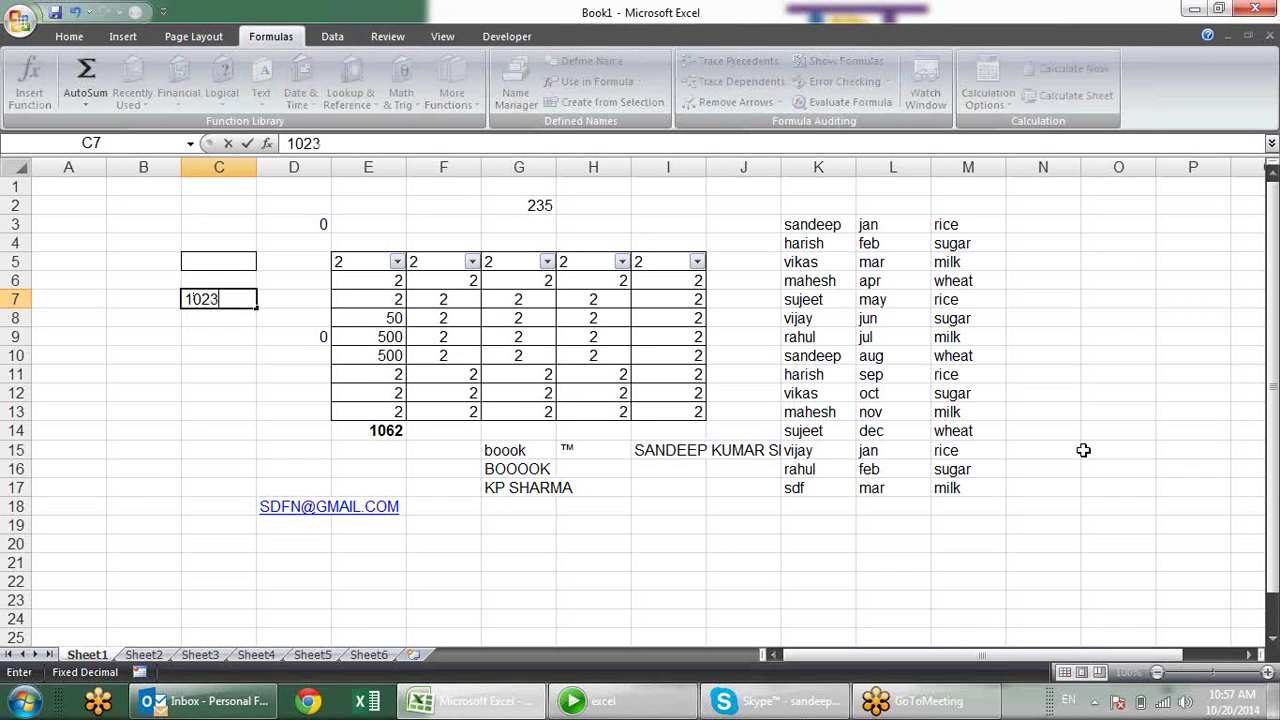
{"action": "key", "text": "Return"}
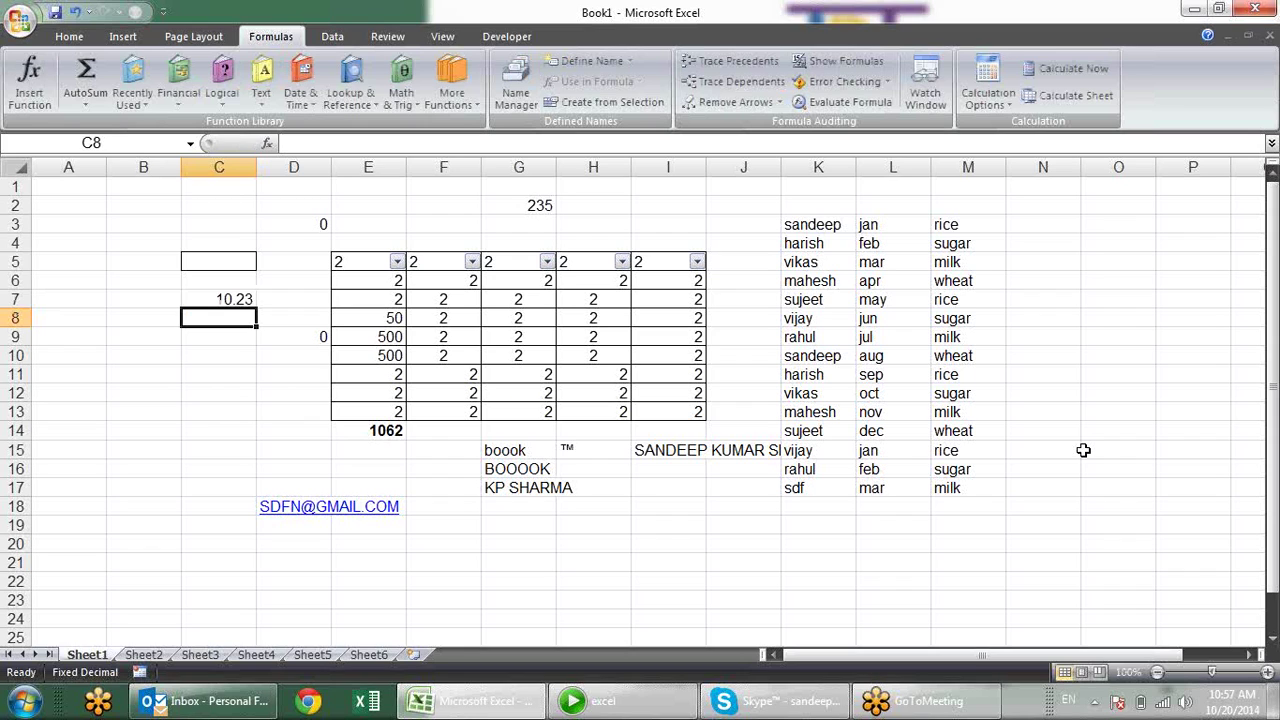
{"action": "type", "text": "15859"}
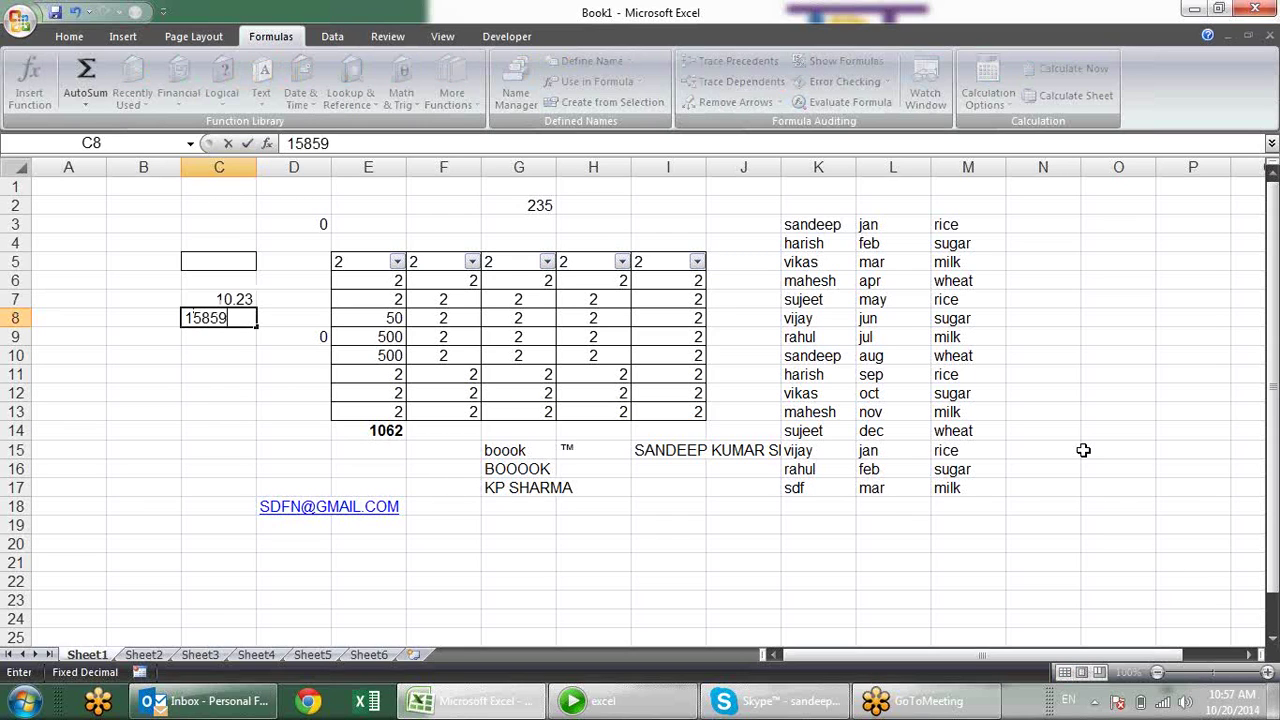
{"action": "key", "text": "Return"}
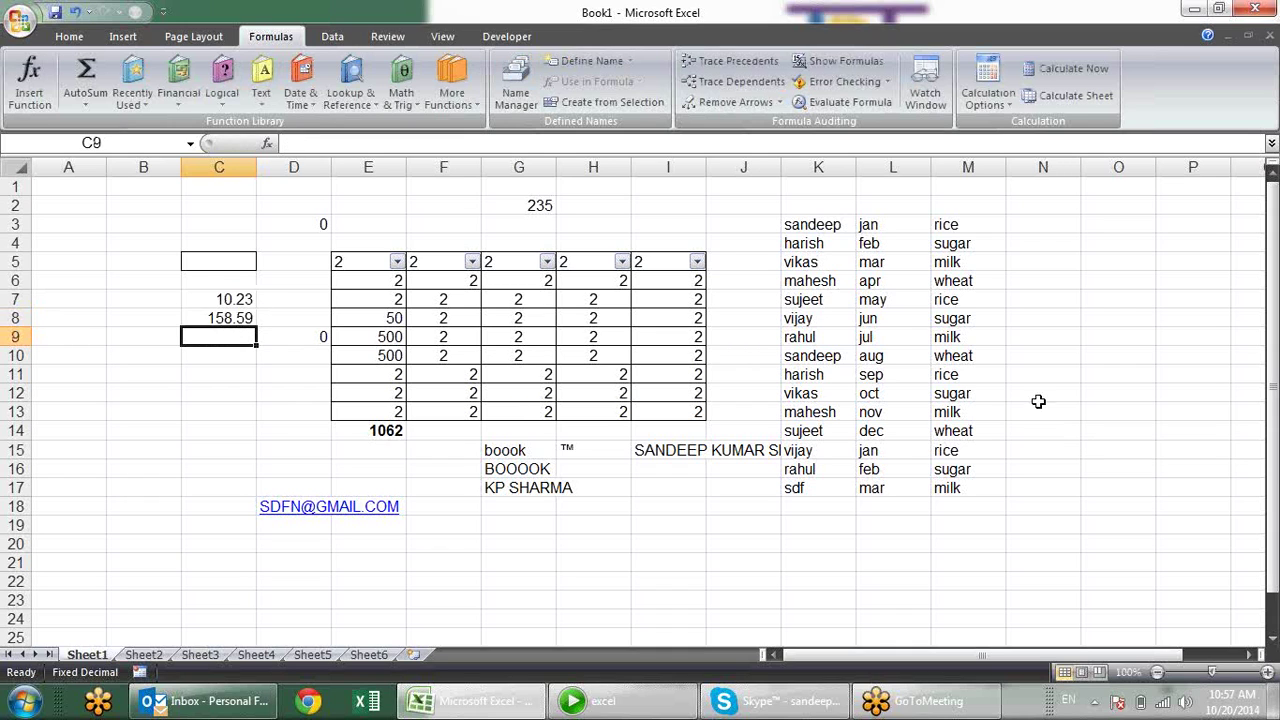
Uncheck 'Automatically insert a decimal point' in Advanced options and apply.
{"action": "left_click", "coordinate": [24, 34]}
{"action": "left_click", "coordinate": [308, 440]}
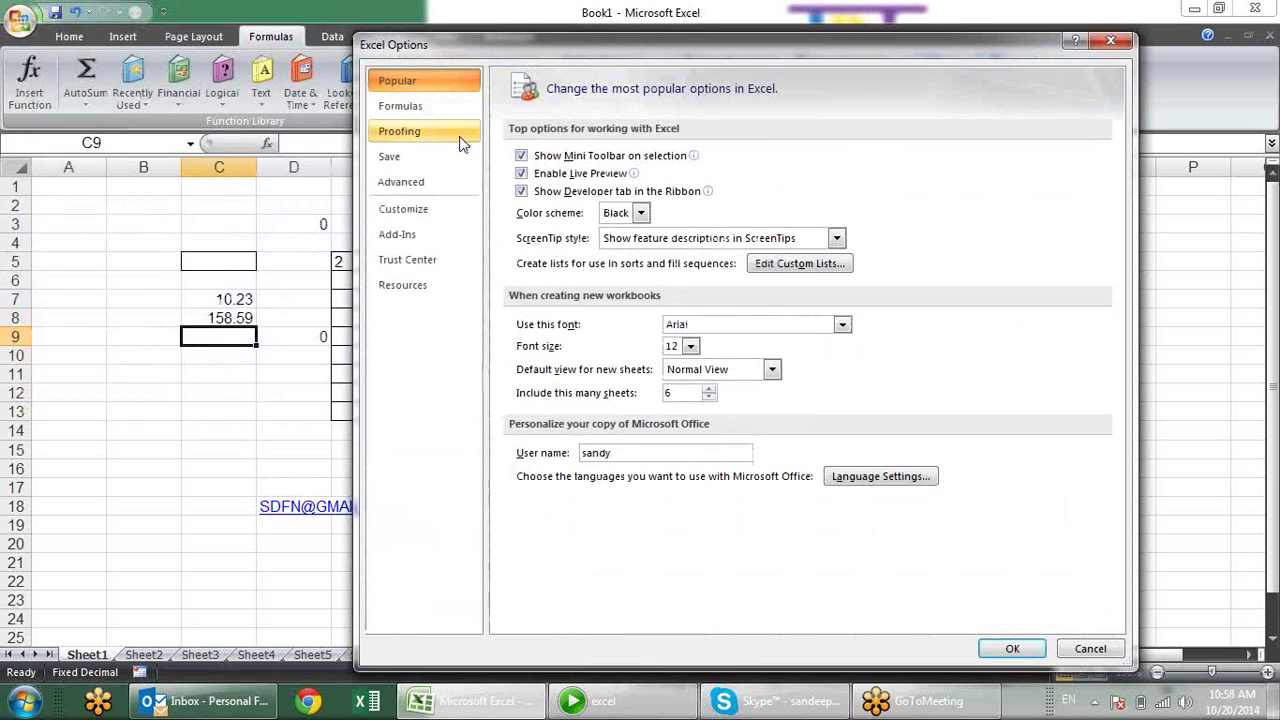
{"action": "left_click", "coordinate": [452, 108]}
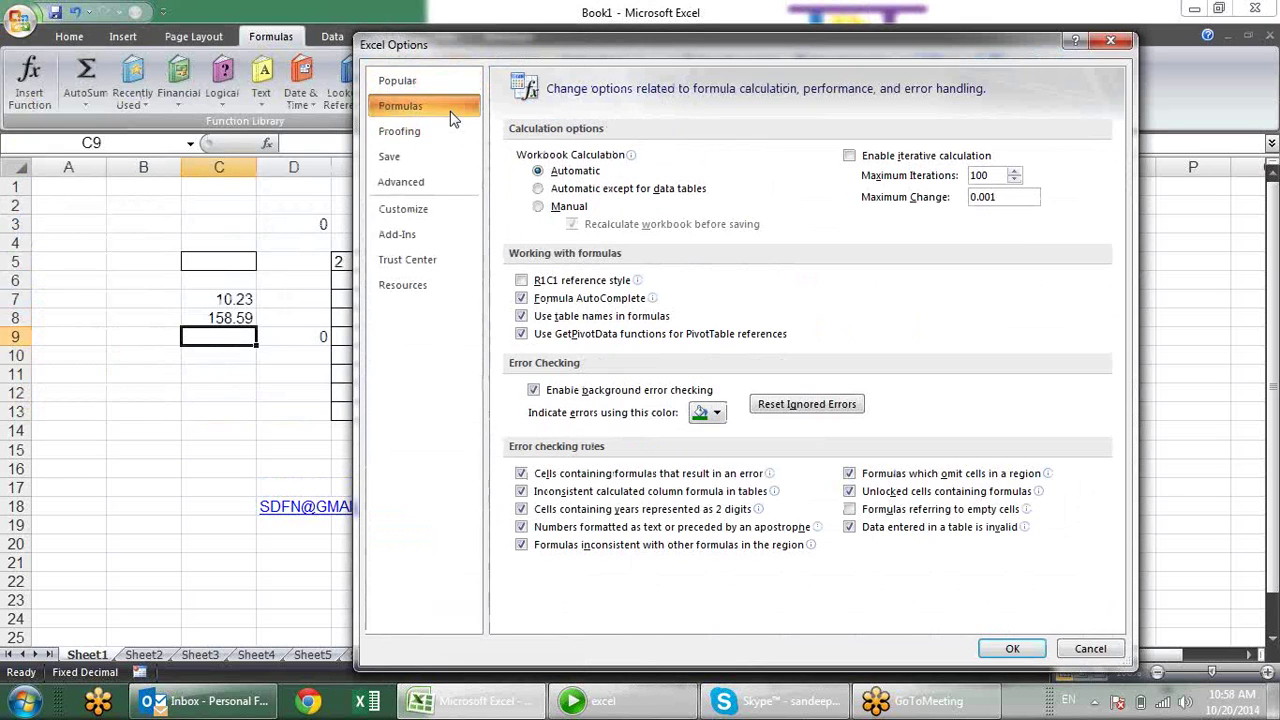
{"action": "left_click", "coordinate": [448, 180]}
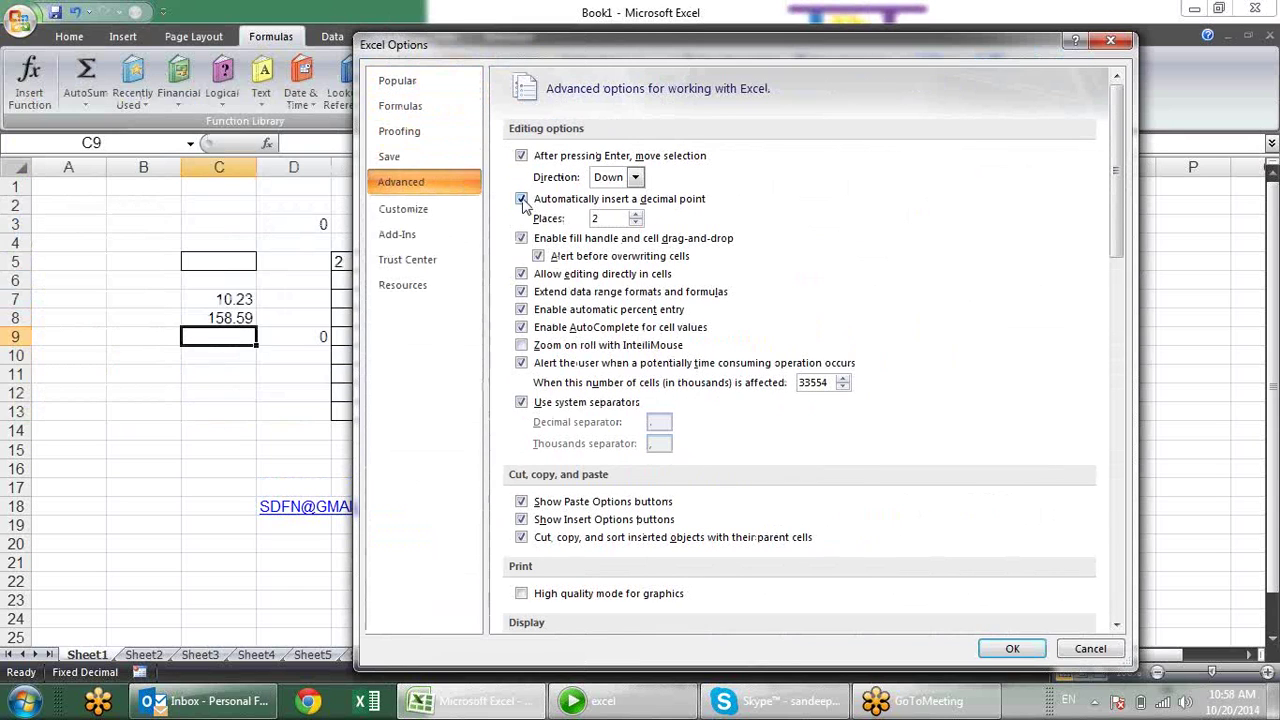
{"action": "left_click", "coordinate": [522, 199]}
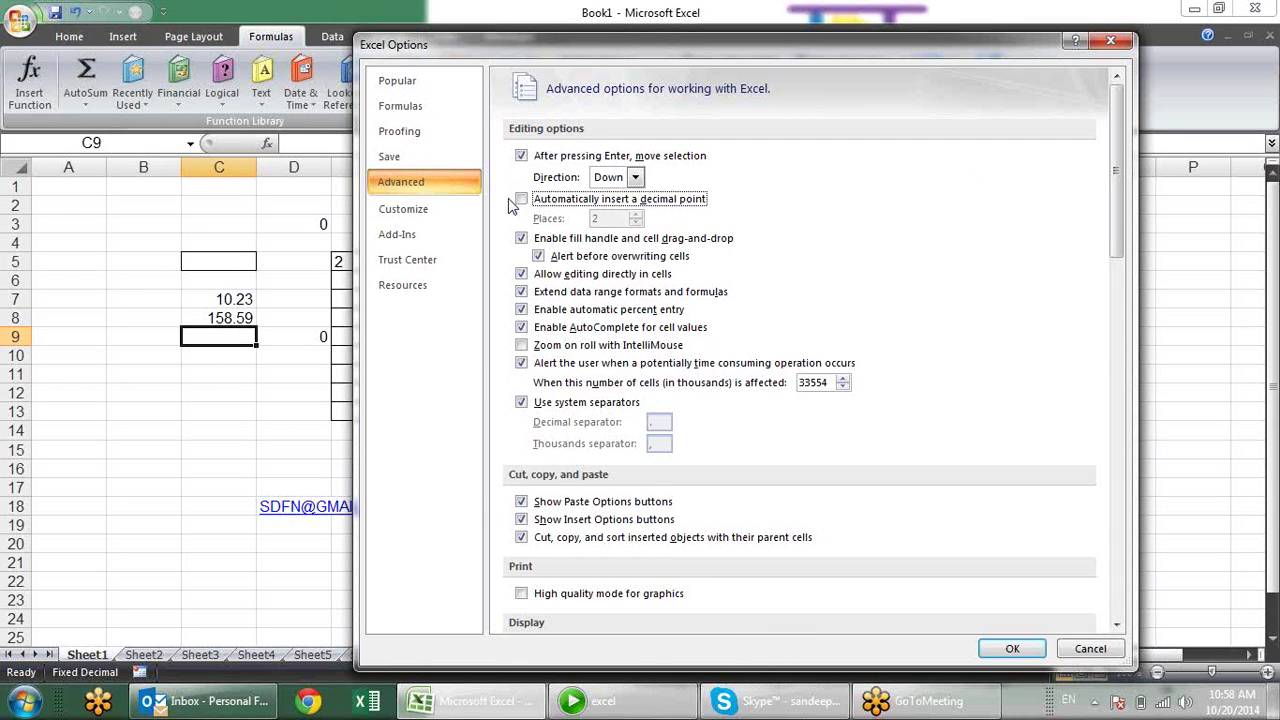
{"action": "left_click", "coordinate": [1008, 648]}
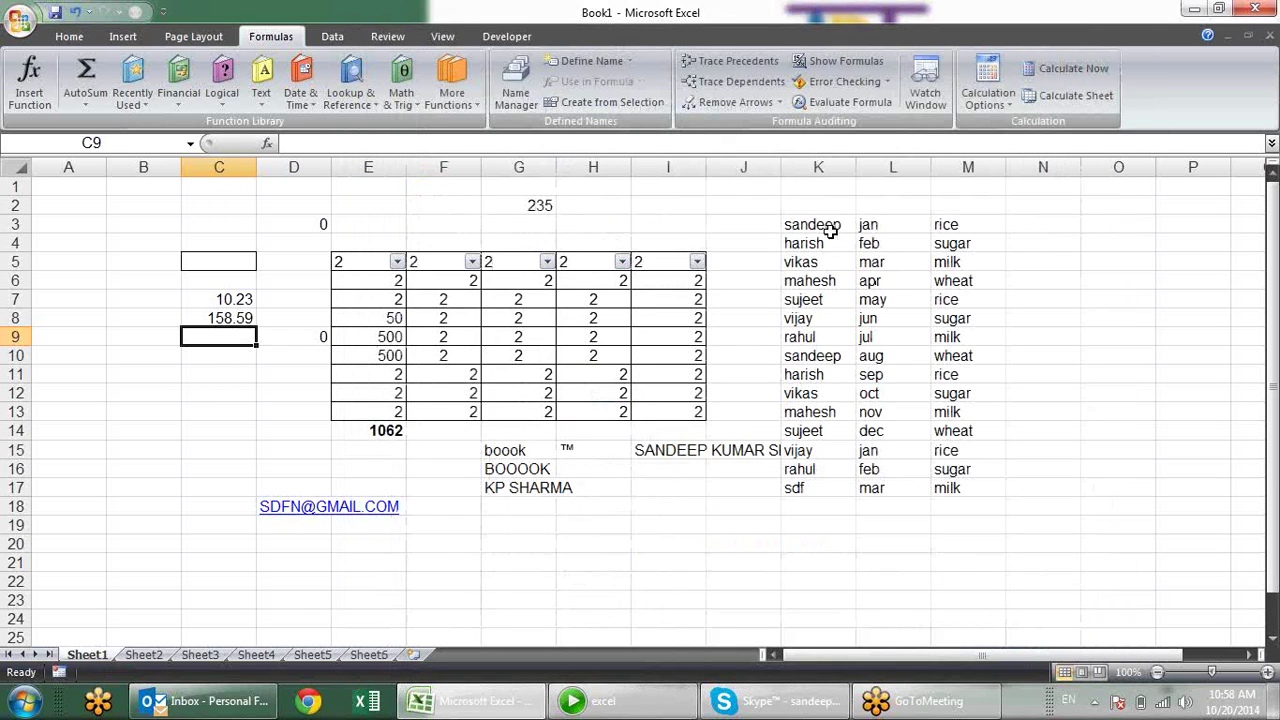
Extend the K3:K6 names series down to row 12 with the fill handle.
{"action": "left_click_drag", "start_coordinate": [830, 230], "coordinate": [848, 294]}
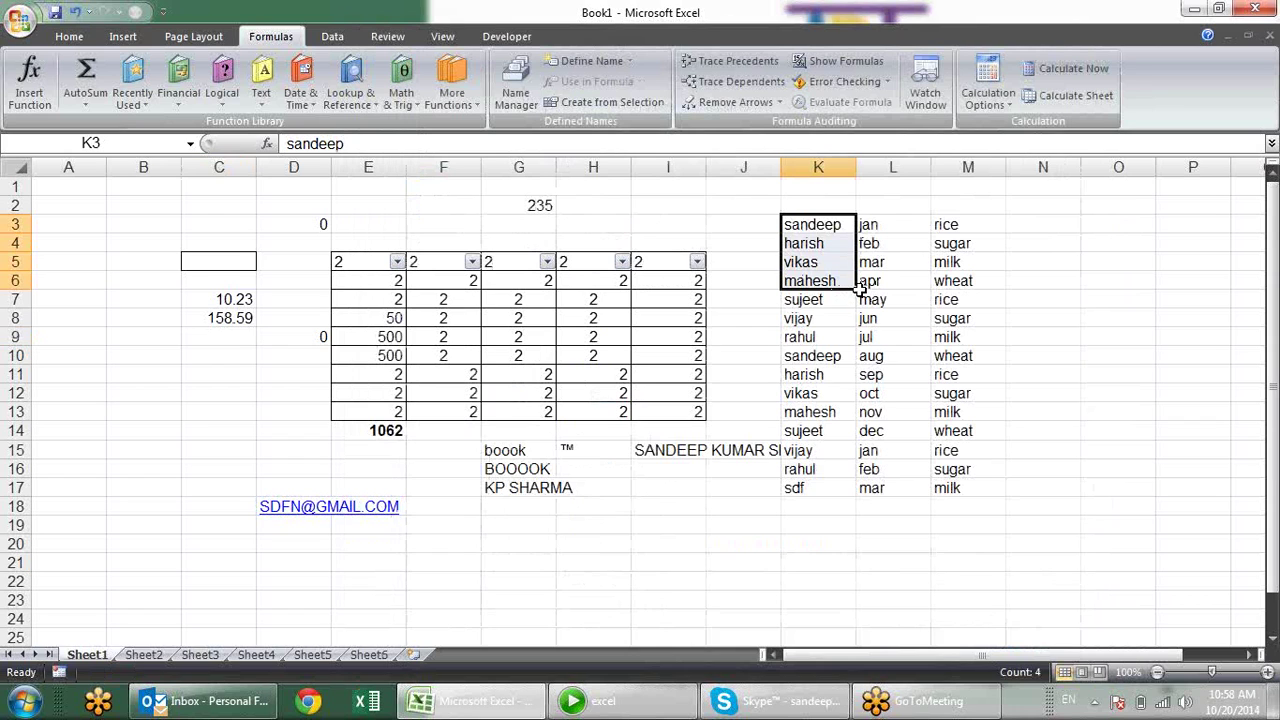
{"action": "left_click_drag", "start_coordinate": [858, 289], "coordinate": [872, 395]}
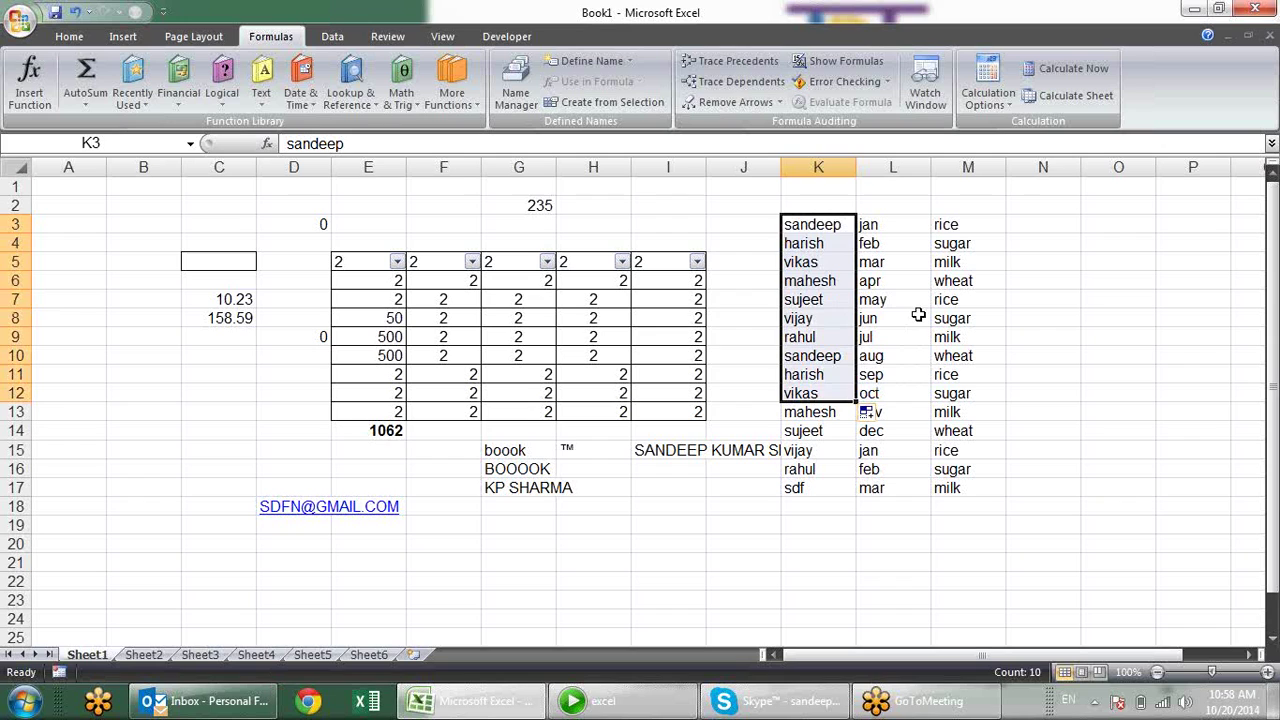
{"action": "left_click", "coordinate": [1020, 298]}
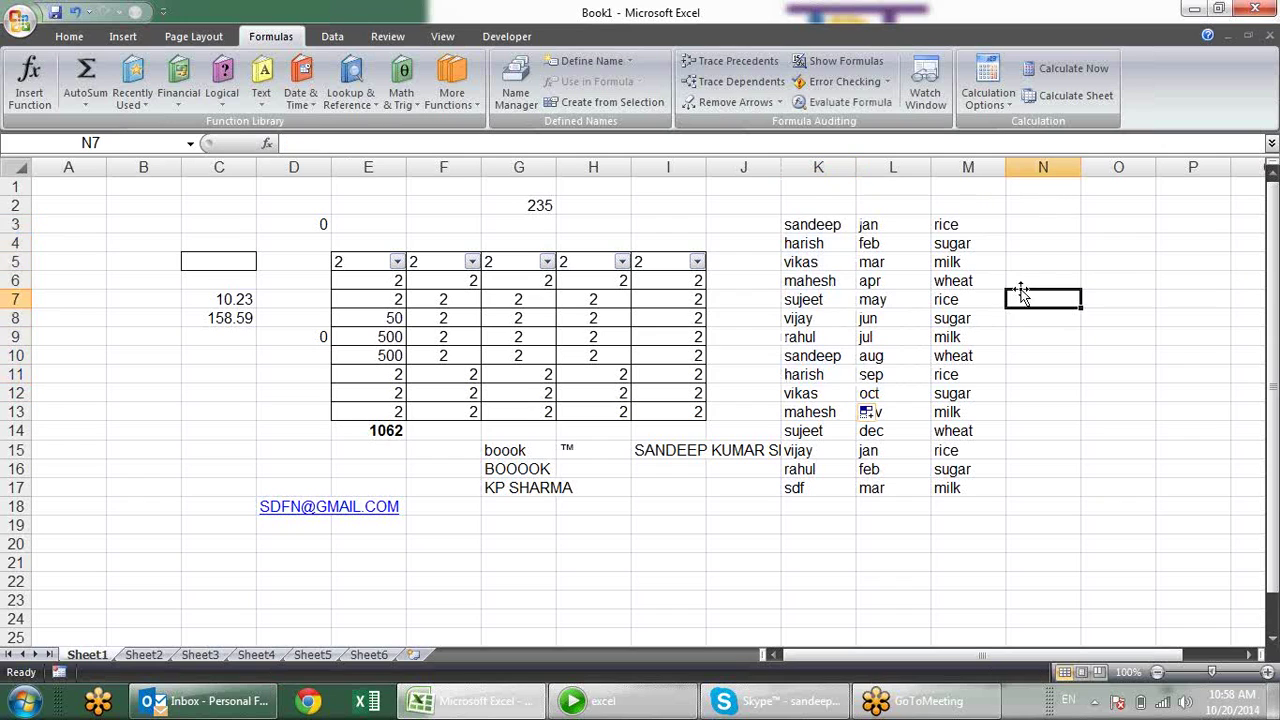
{"action": "left_click", "coordinate": [375, 225]}
Disable 'Enable fill handle and cell drag-and-drop' in Advanced options and apply.
{"action": "left_click", "coordinate": [20, 20]}
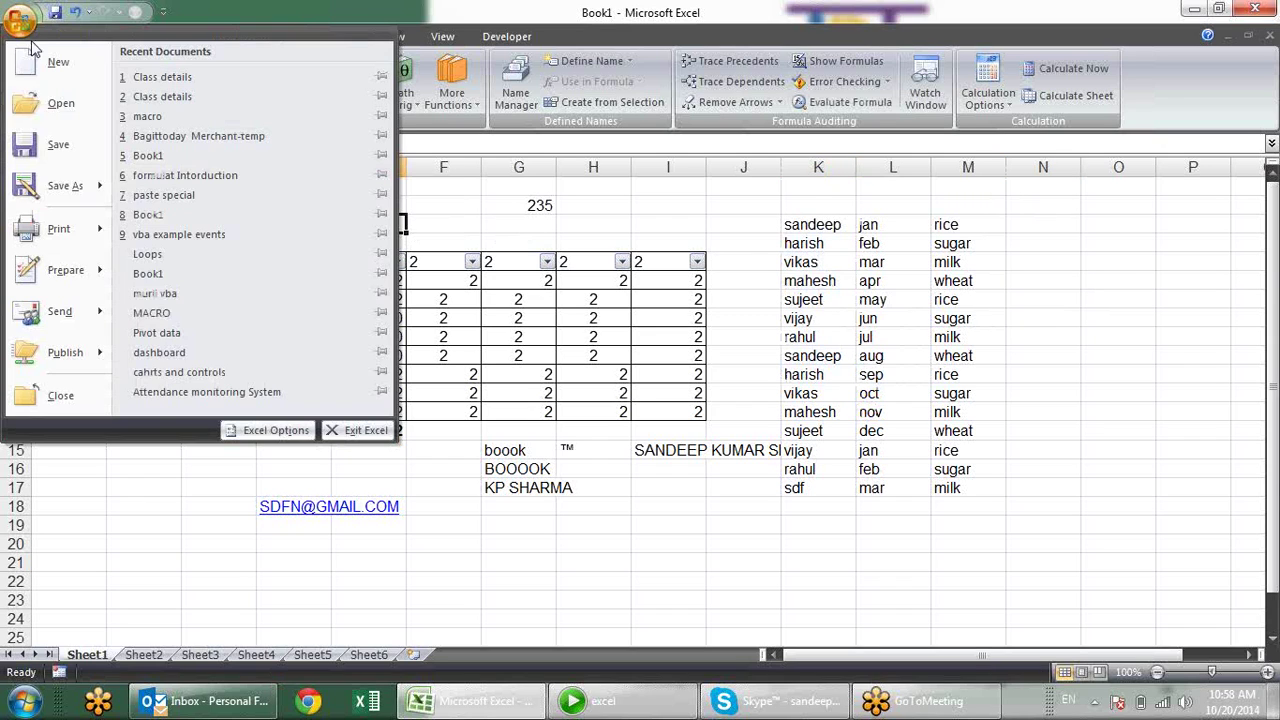
{"action": "left_click", "coordinate": [270, 430]}
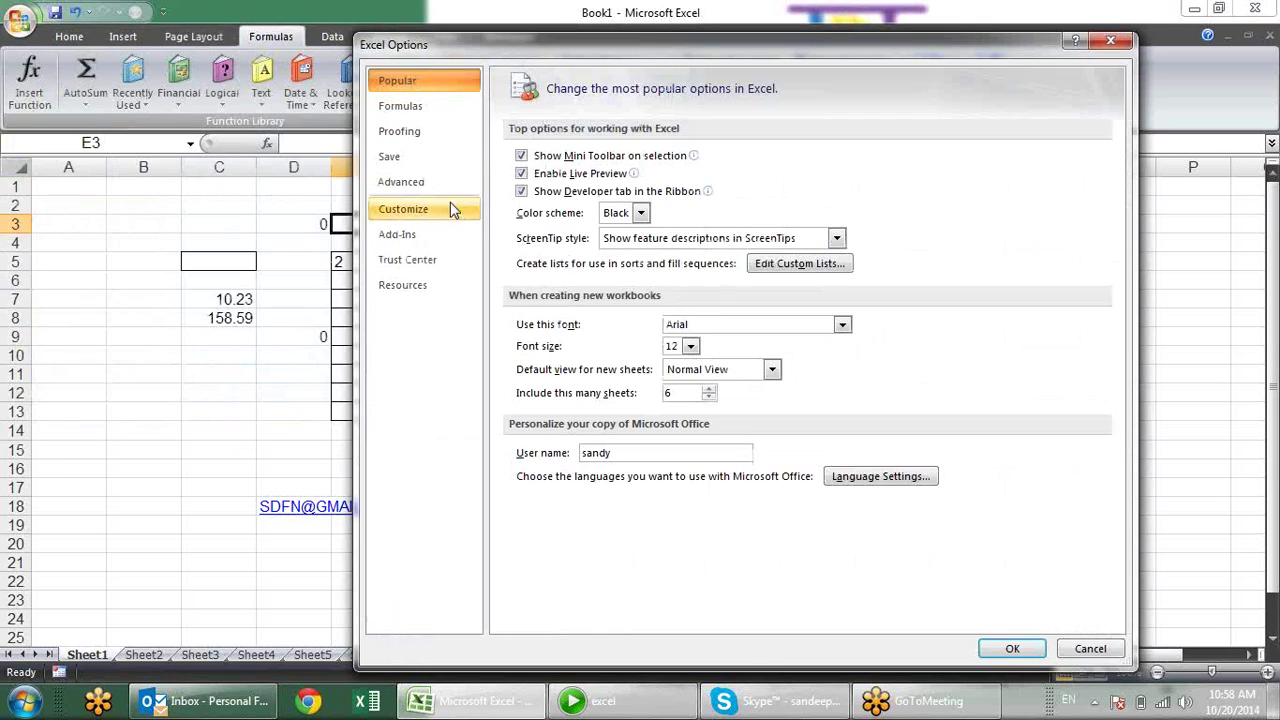
{"action": "left_click", "coordinate": [400, 182]}
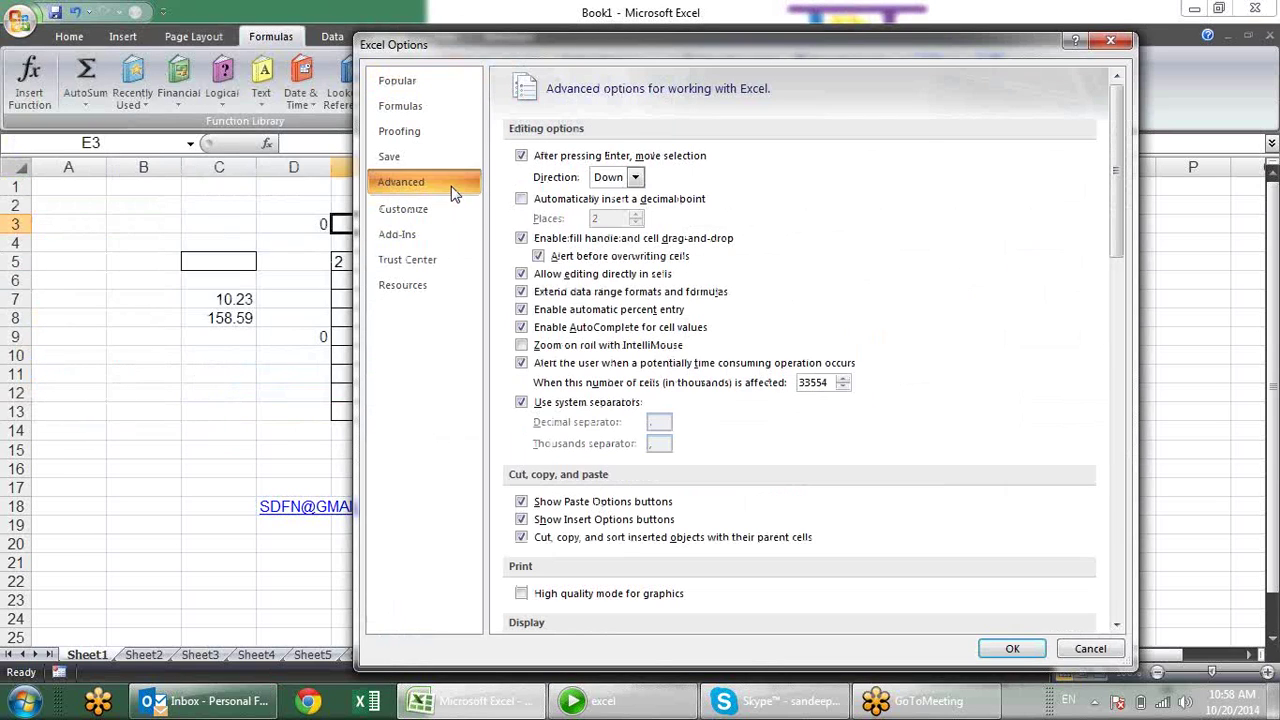
{"action": "left_click", "coordinate": [627, 240]}
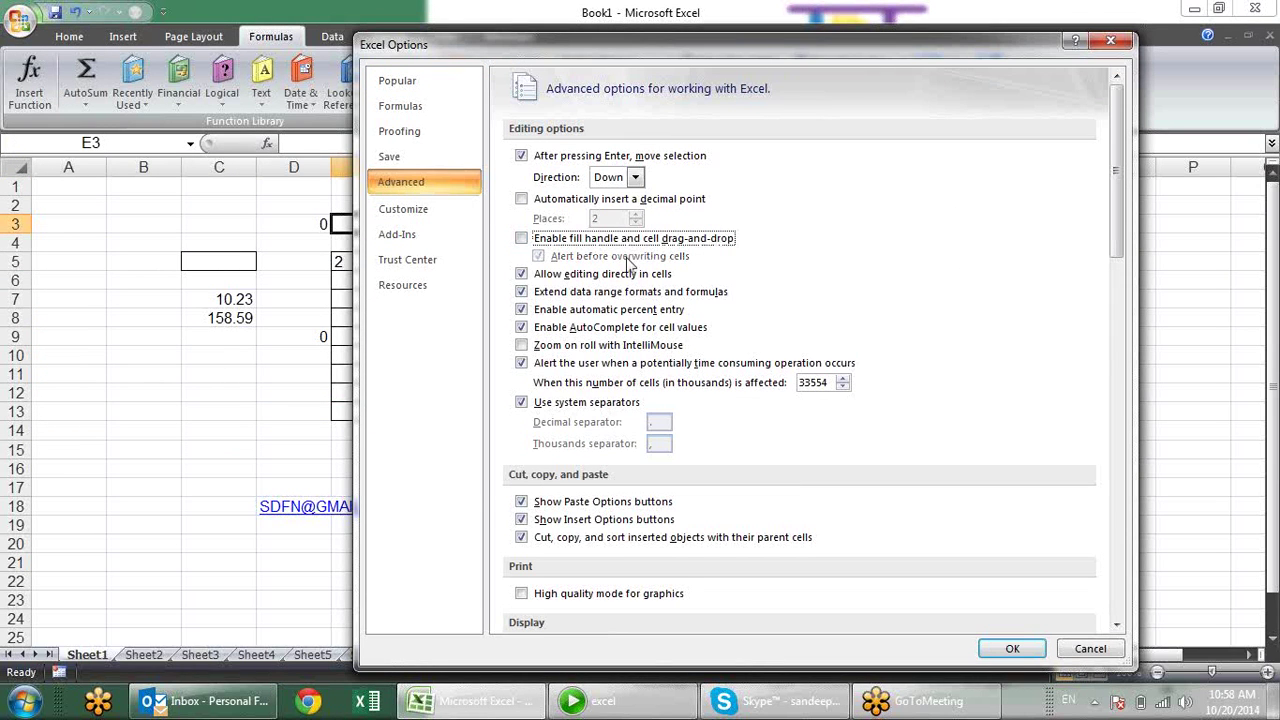
{"action": "left_click", "coordinate": [1010, 645]}
Test selecting and dragging cells in G6:G8, column J and K5:K11 without drag-and-drop.
{"action": "left_click", "coordinate": [428, 222]}
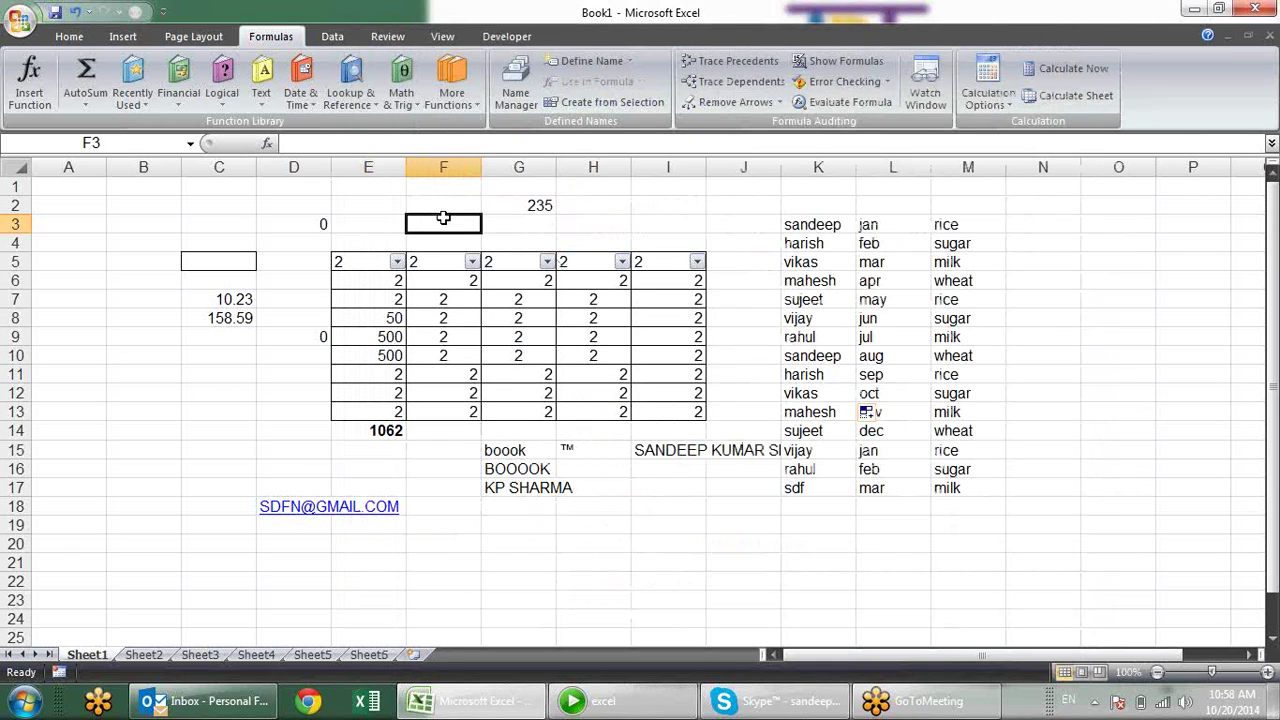
{"action": "left_click_drag", "start_coordinate": [505, 281], "coordinate": [518, 325]}
{"action": "left_click", "coordinate": [593, 299]}
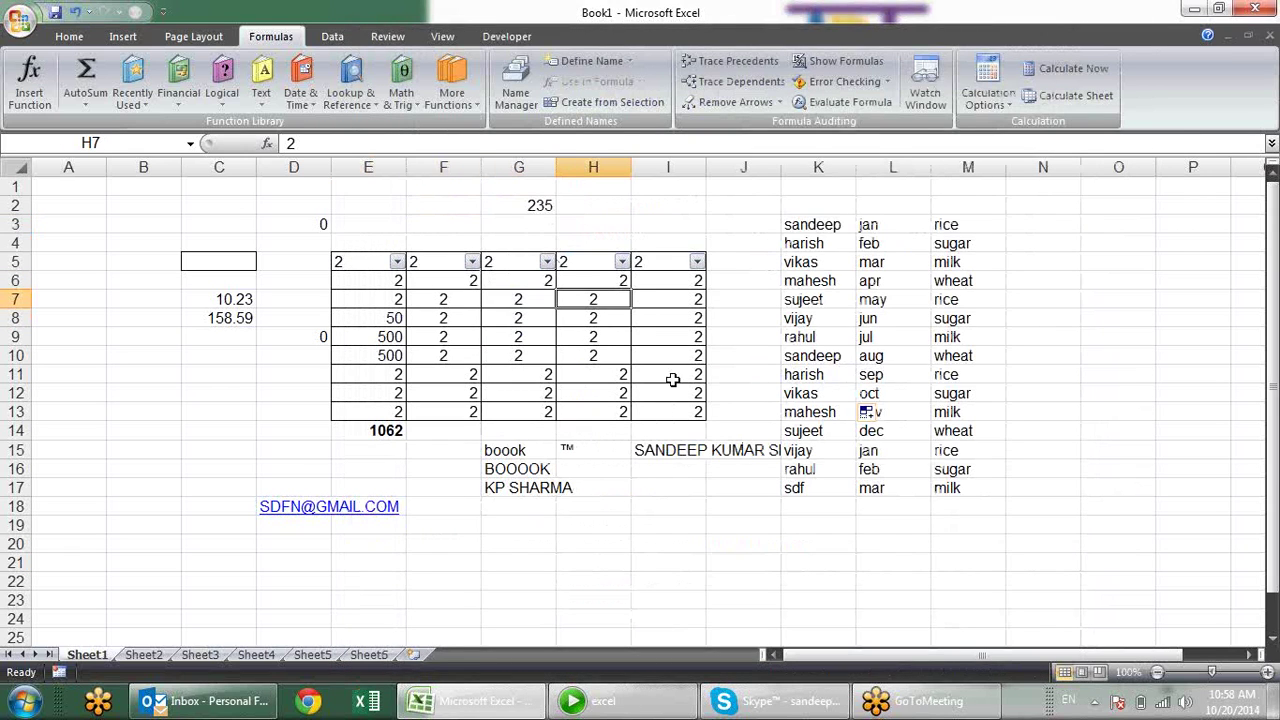
{"action": "left_click", "coordinate": [662, 210]}
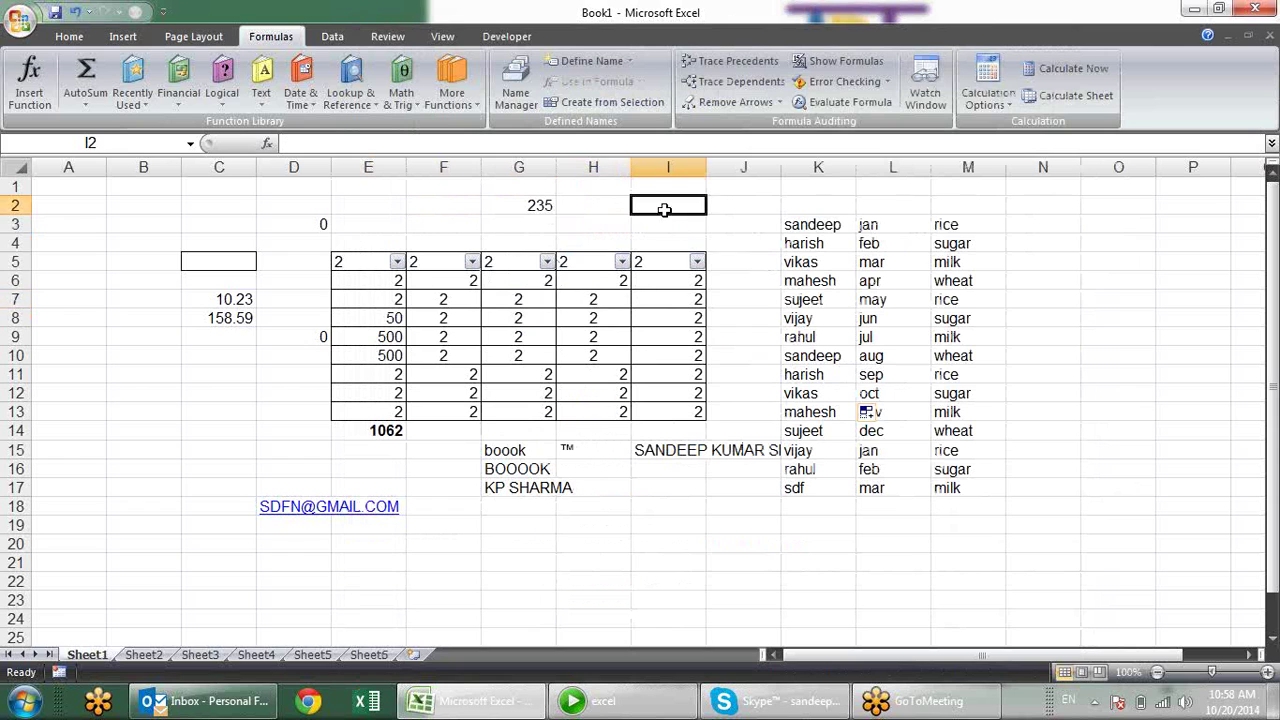
{"action": "left_click", "coordinate": [707, 210]}
{"action": "left_click_drag", "start_coordinate": [707, 210], "coordinate": [729, 371]}
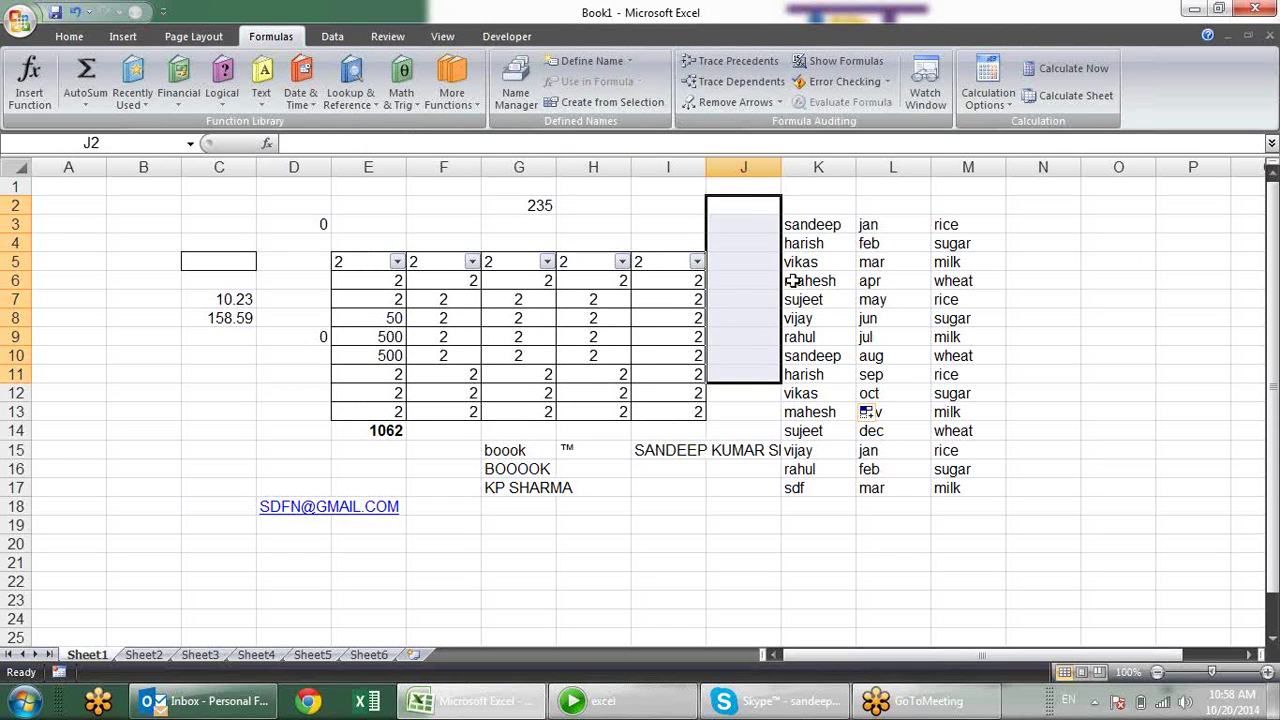
{"action": "left_click_drag", "start_coordinate": [795, 262], "coordinate": [790, 378]}
{"action": "left_click", "coordinate": [704, 299]}
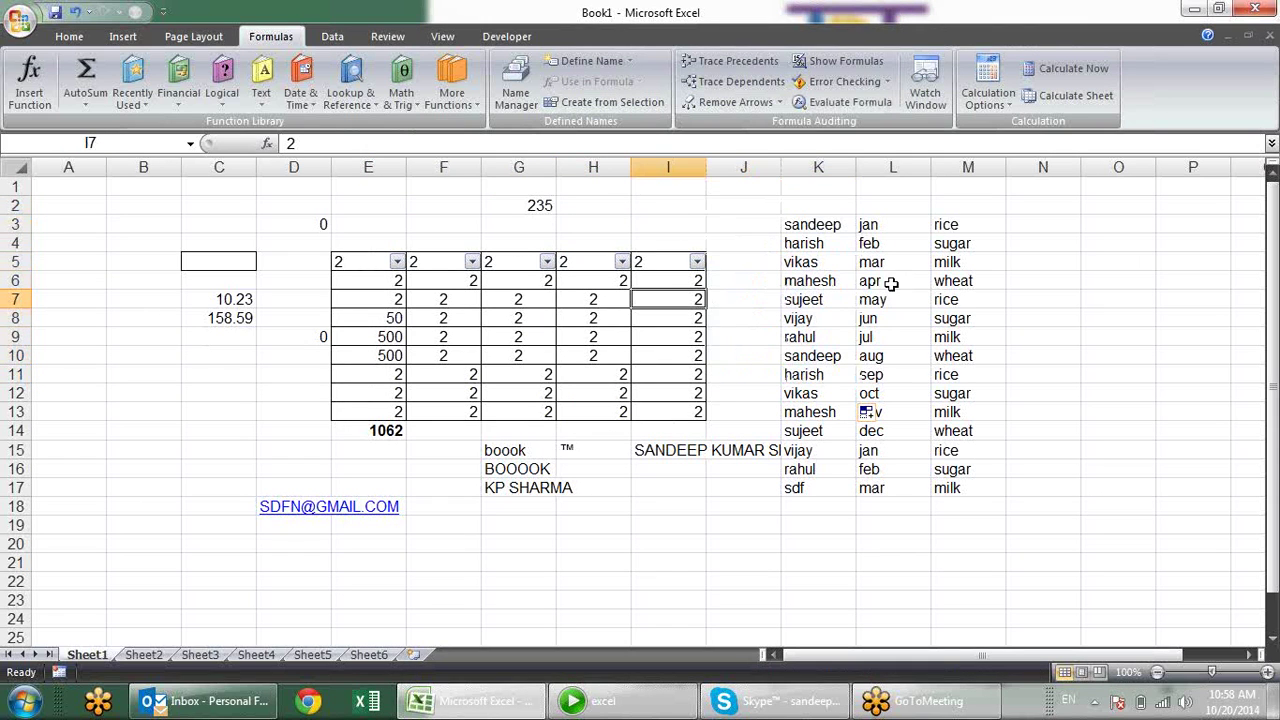
Re-enable the fill handle and cell drag-and-drop in Advanced options.
{"action": "left_click", "coordinate": [29, 18]}
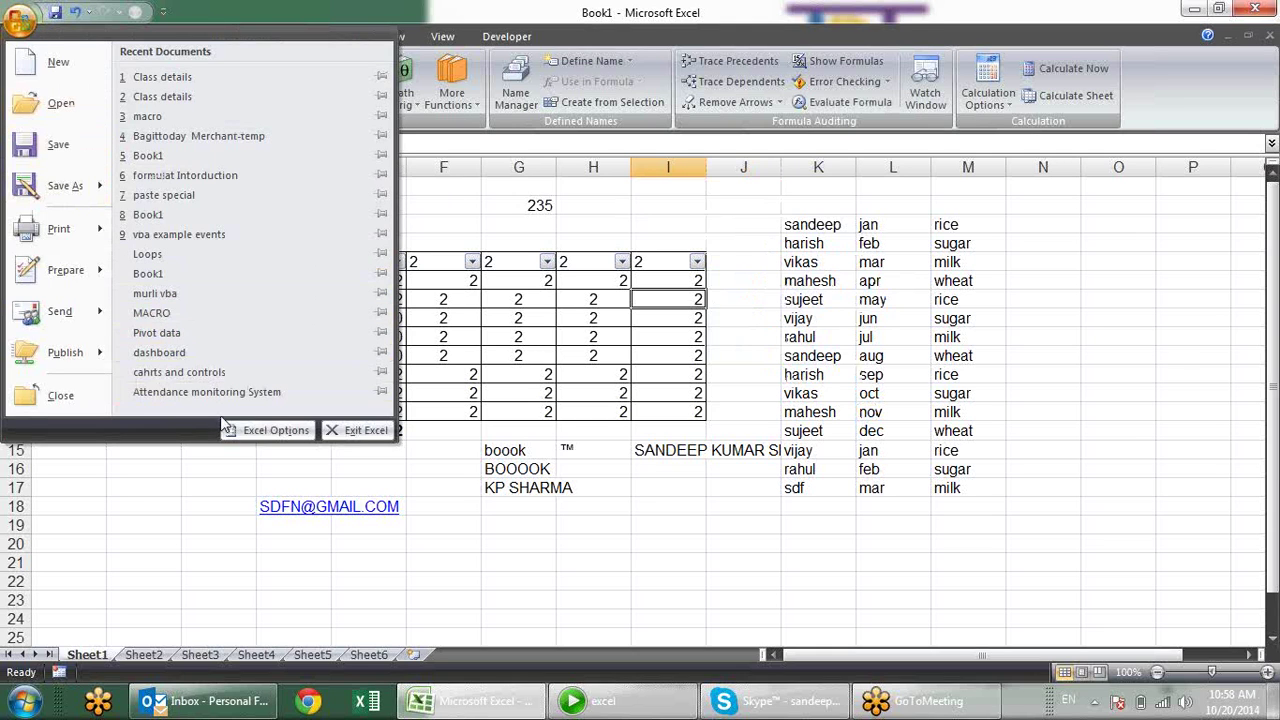
{"action": "left_click", "coordinate": [262, 430]}
{"action": "left_click", "coordinate": [420, 185]}
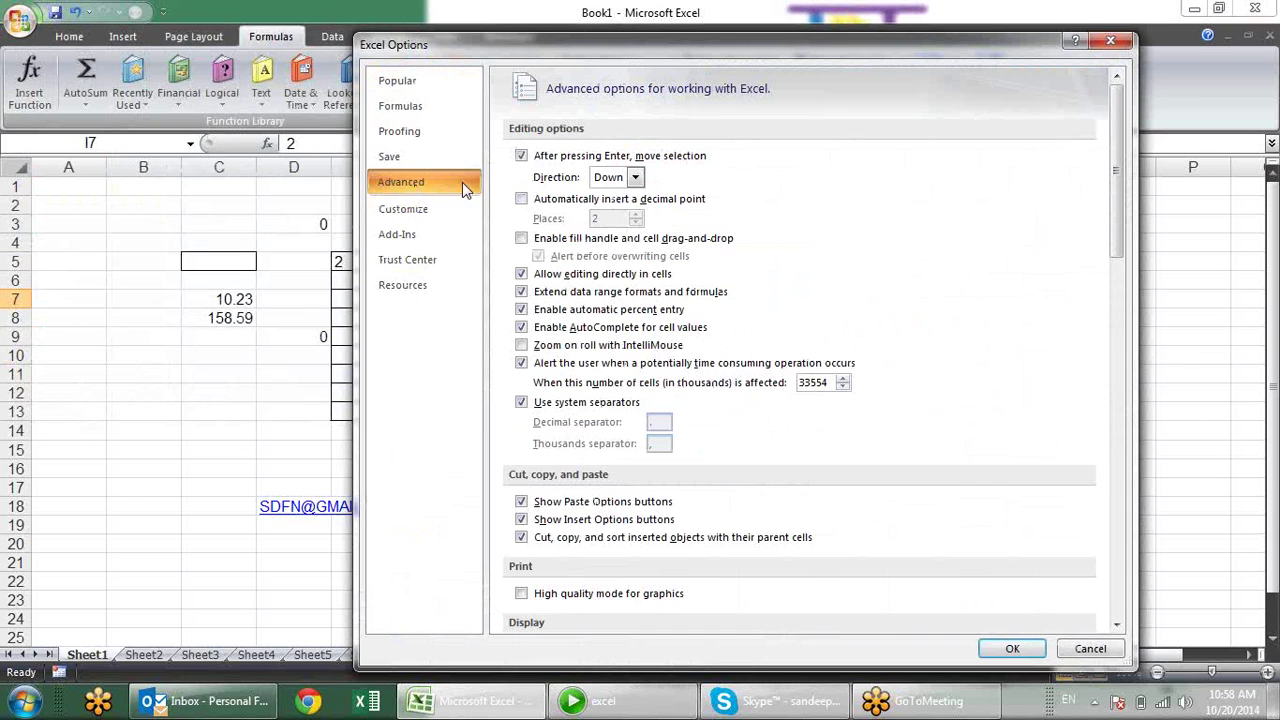
{"action": "left_click", "coordinate": [522, 239]}
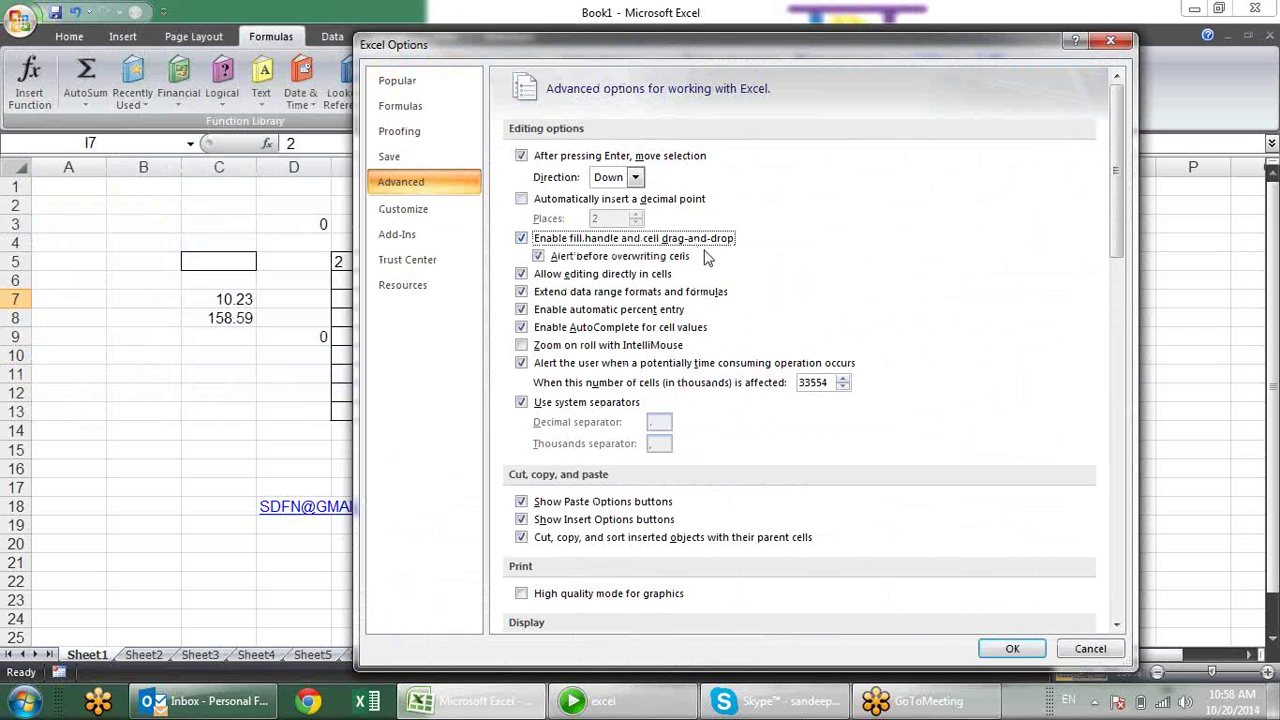
{"action": "left_click", "coordinate": [1013, 649]}
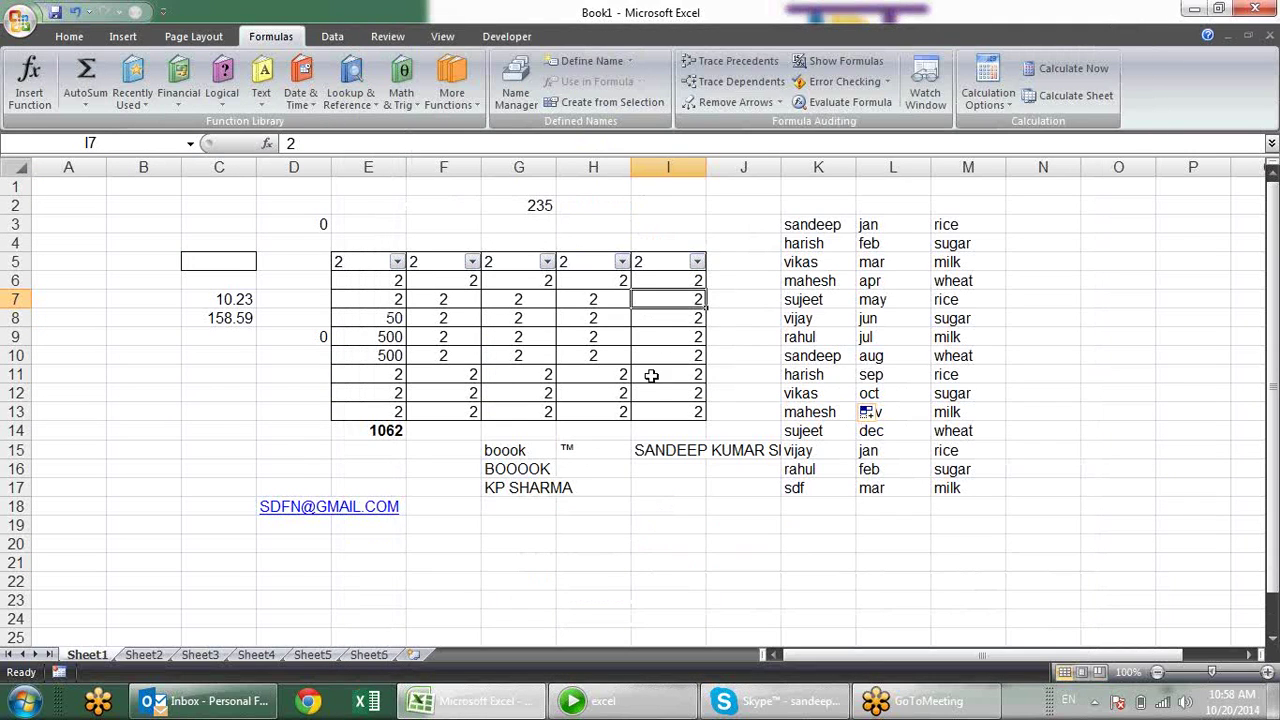
Set Gridline color to red in the Advanced worksheet display options and click OK.
{"action": "left_click", "coordinate": [20, 20]}
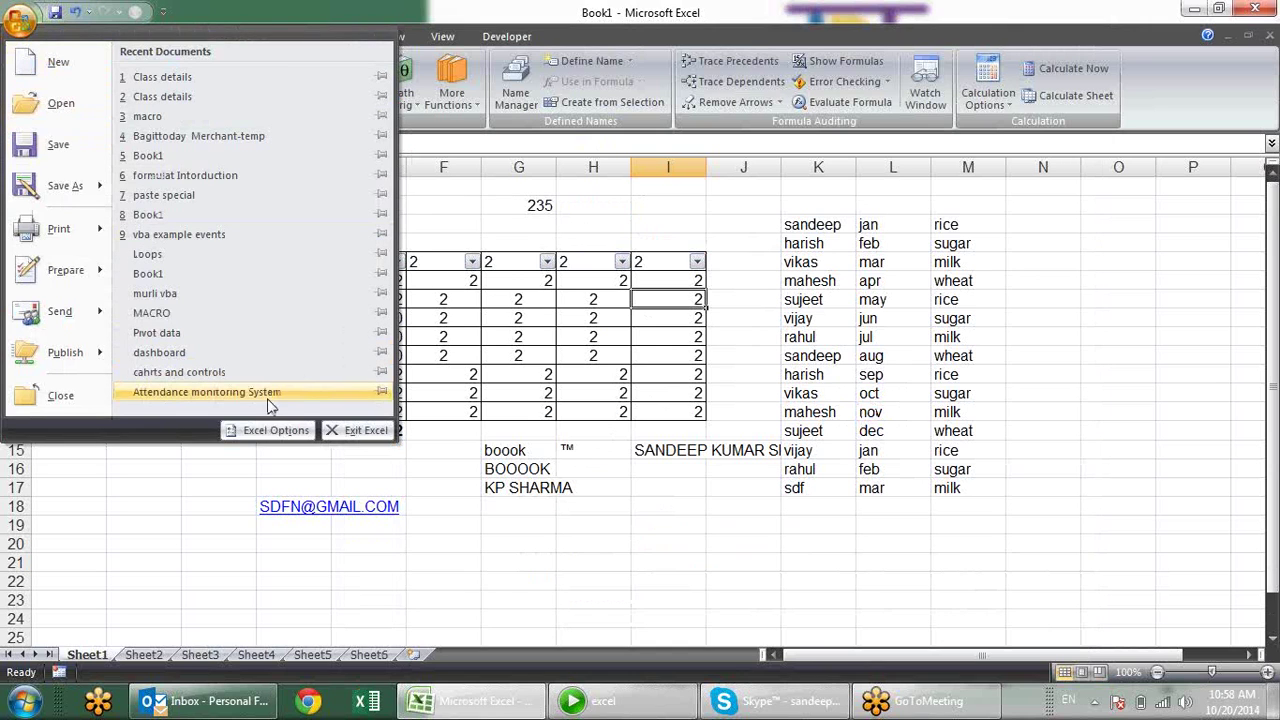
{"action": "left_click", "coordinate": [268, 430]}
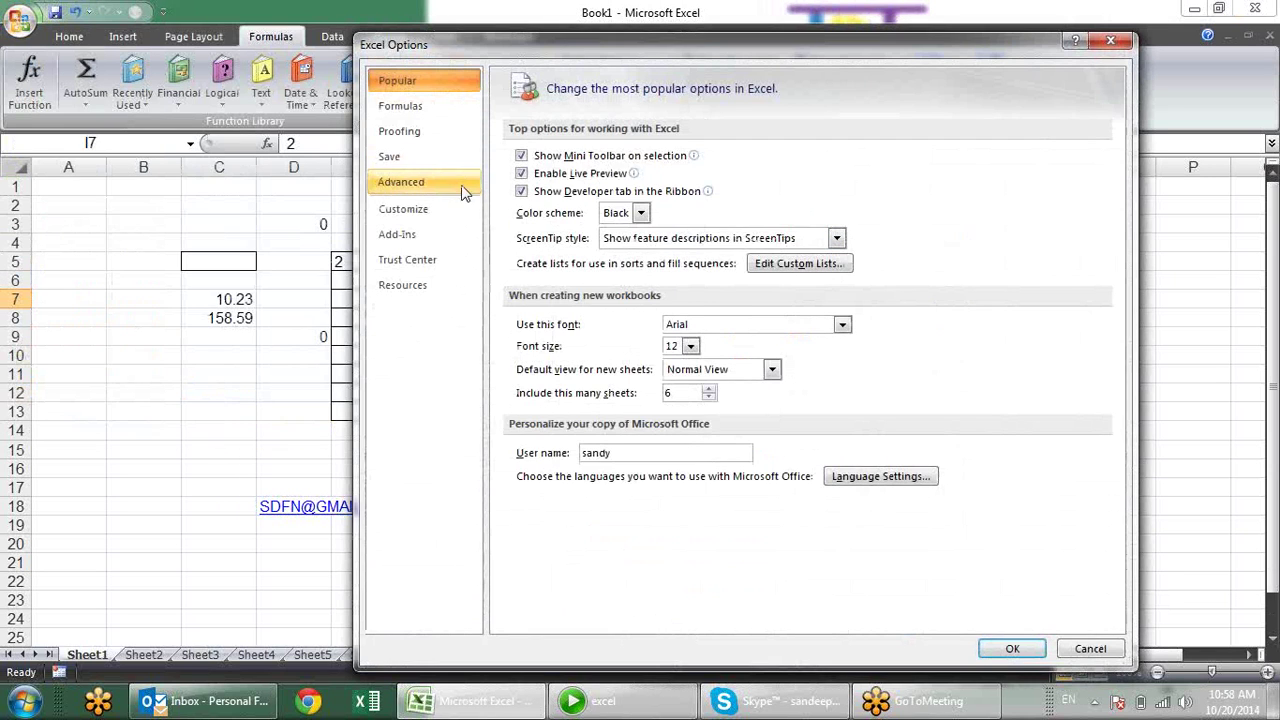
{"action": "left_click", "coordinate": [463, 190]}
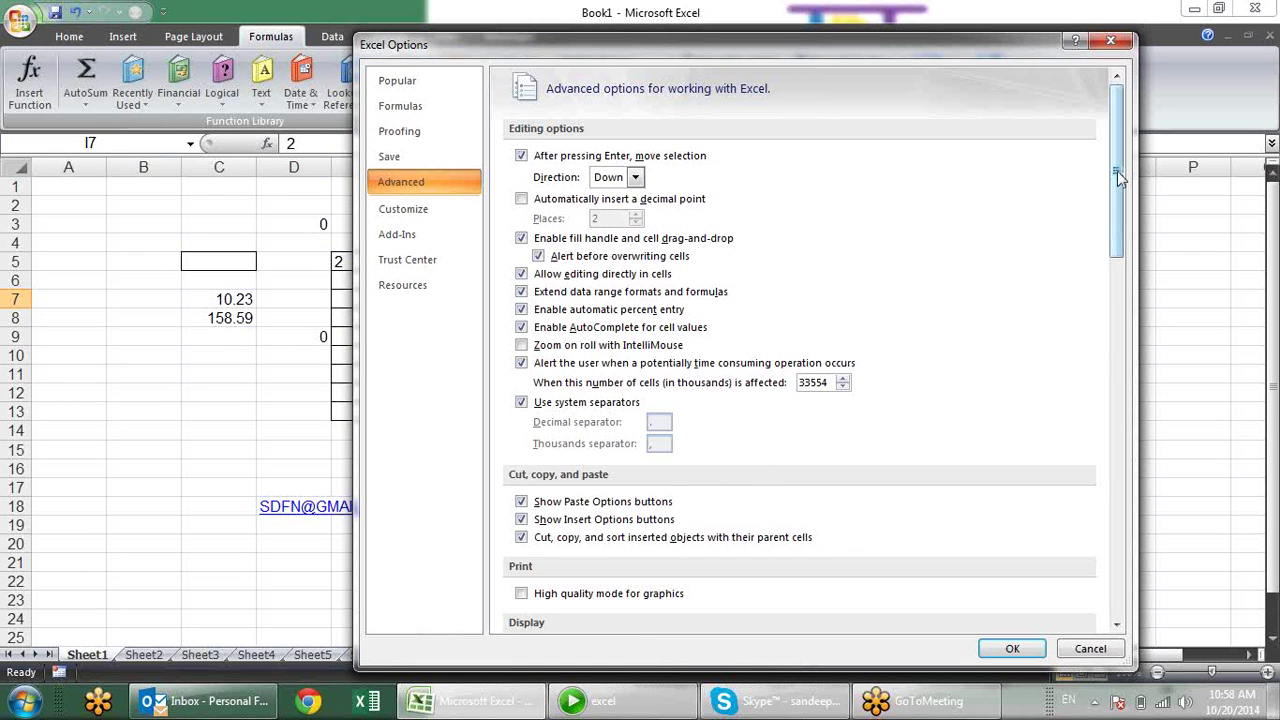
{"action": "left_click_drag", "start_coordinate": [1119, 177], "coordinate": [1143, 327]}
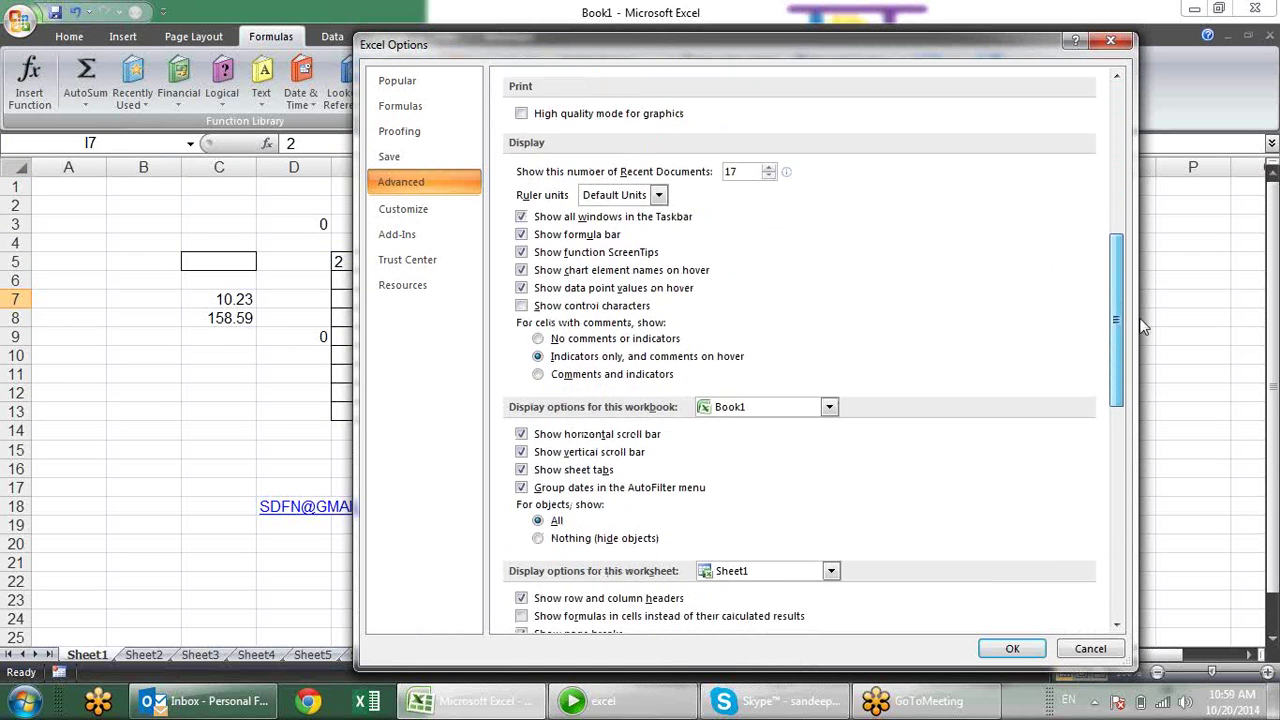
{"action": "left_click_drag", "start_coordinate": [1143, 327], "coordinate": [1143, 432]}
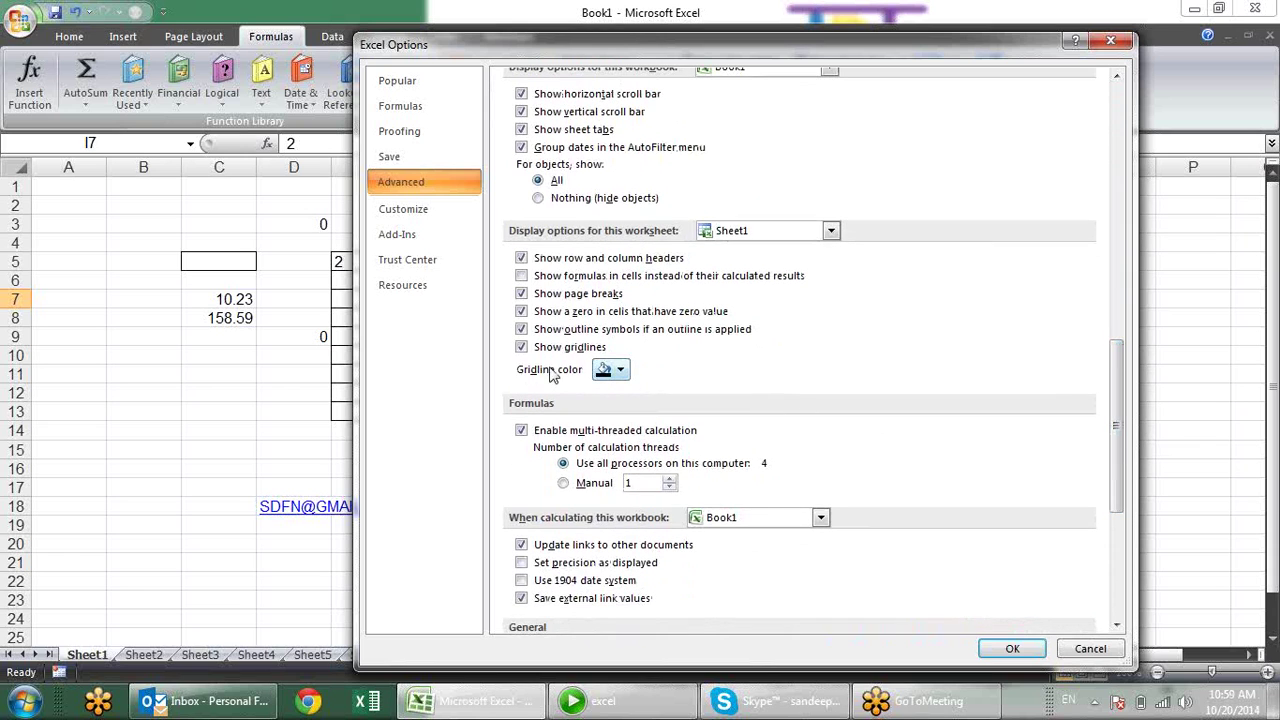
{"action": "left_click", "coordinate": [620, 370]}
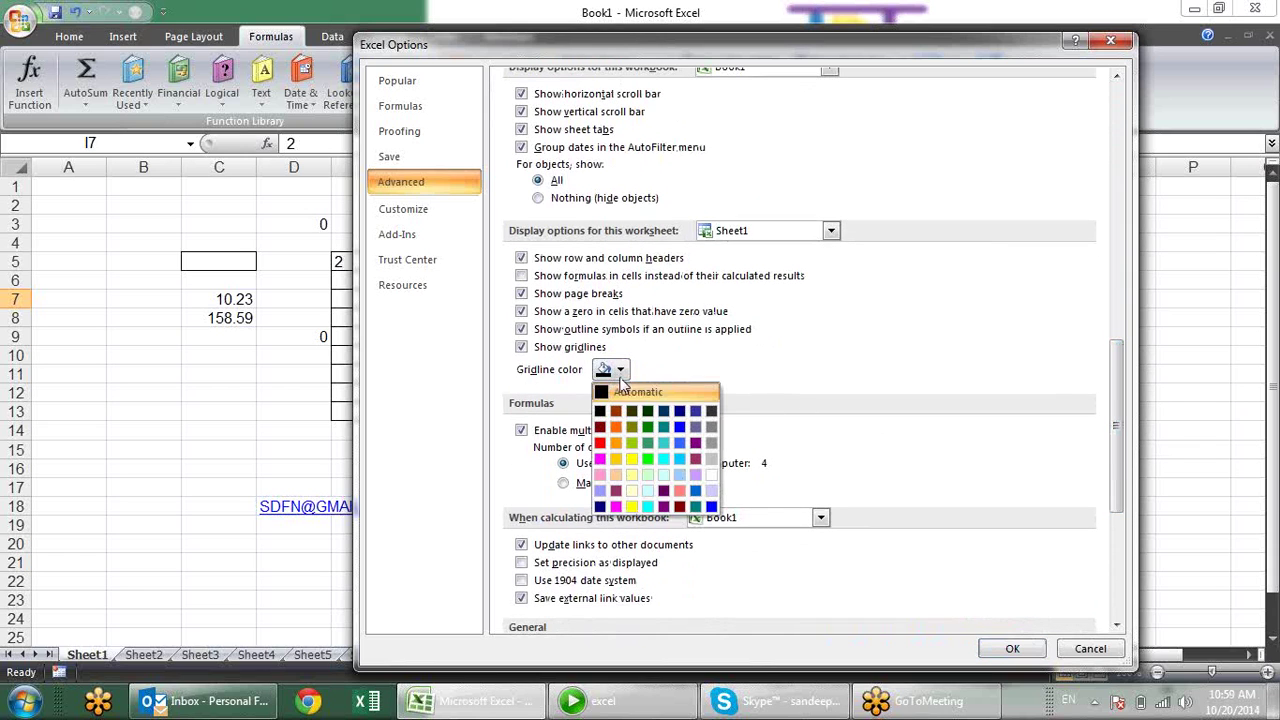
{"action": "left_click", "coordinate": [600, 443]}
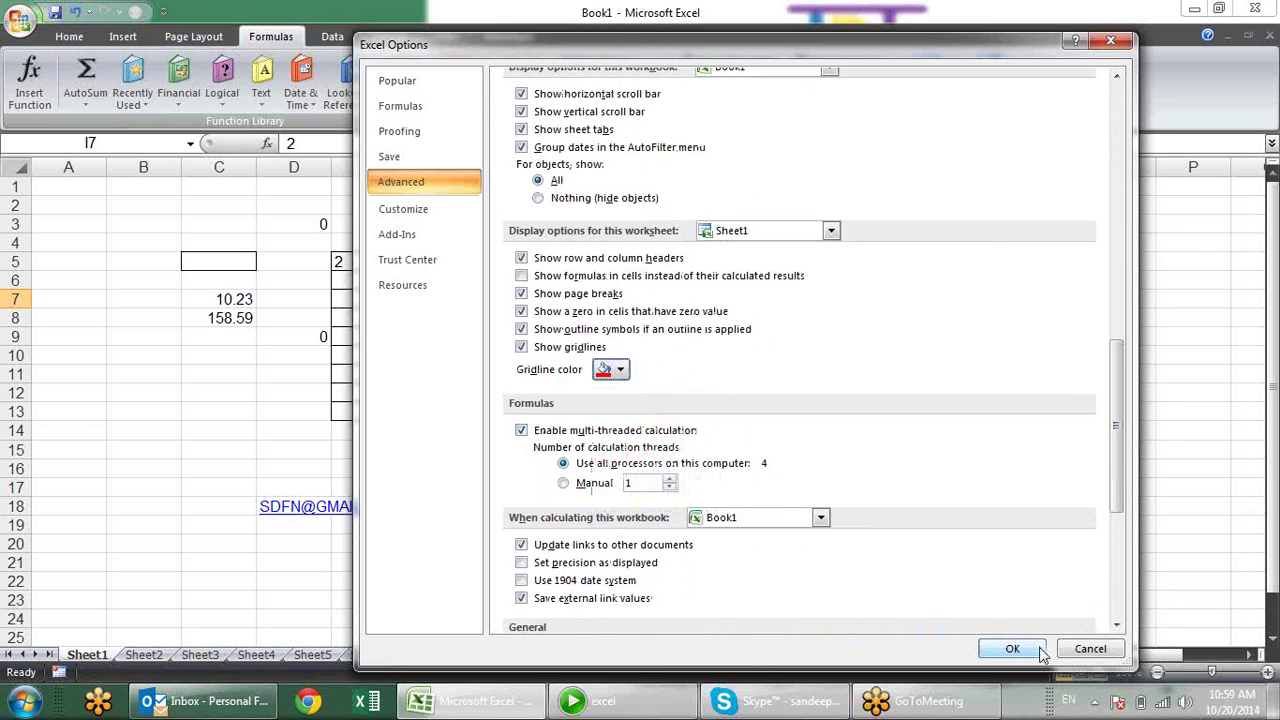
{"action": "left_click", "coordinate": [1012, 648]}
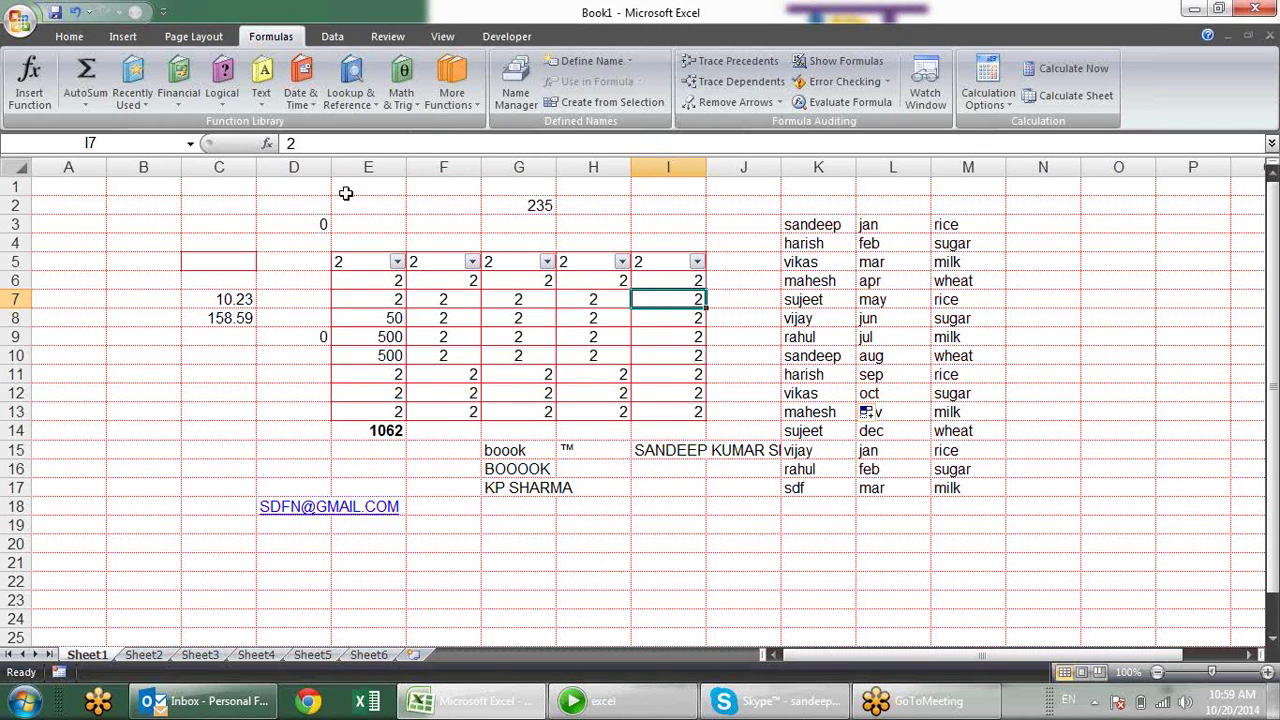
Reset the Gridline color to Automatic in the Advanced display options.
{"action": "left_click", "coordinate": [14, 30]}
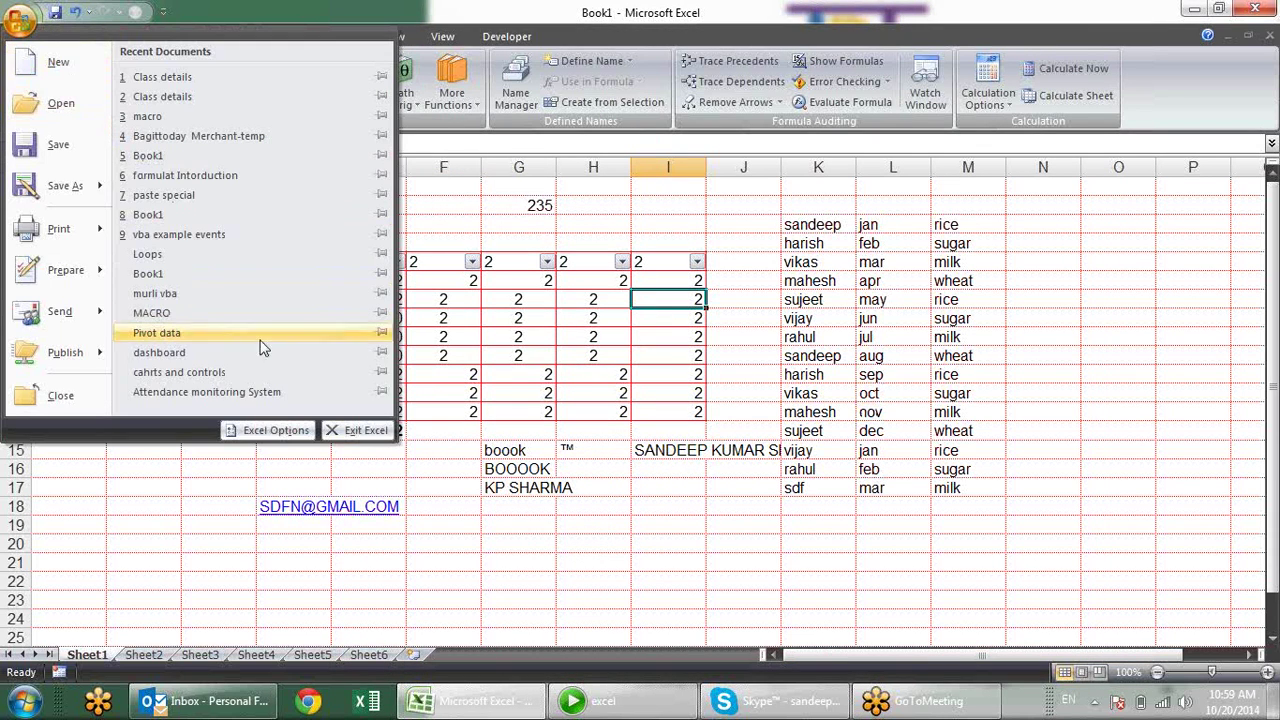
{"action": "left_click", "coordinate": [302, 432]}
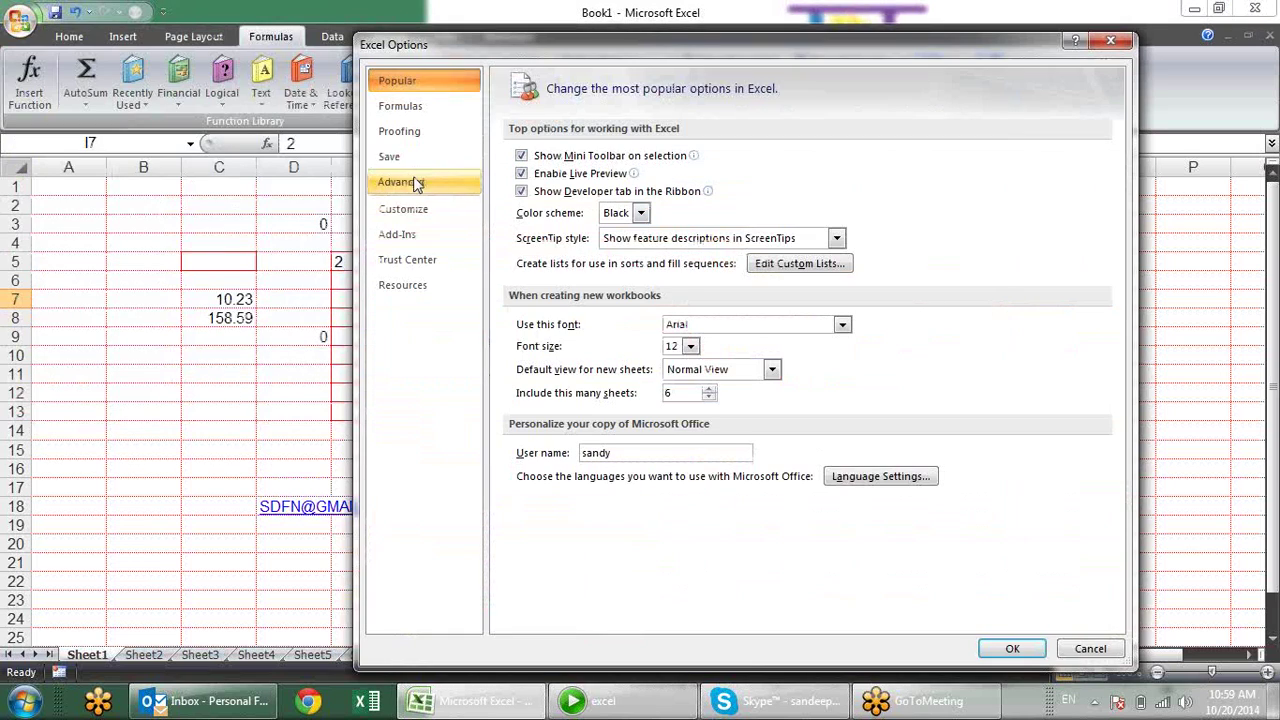
{"action": "left_click", "coordinate": [432, 190]}
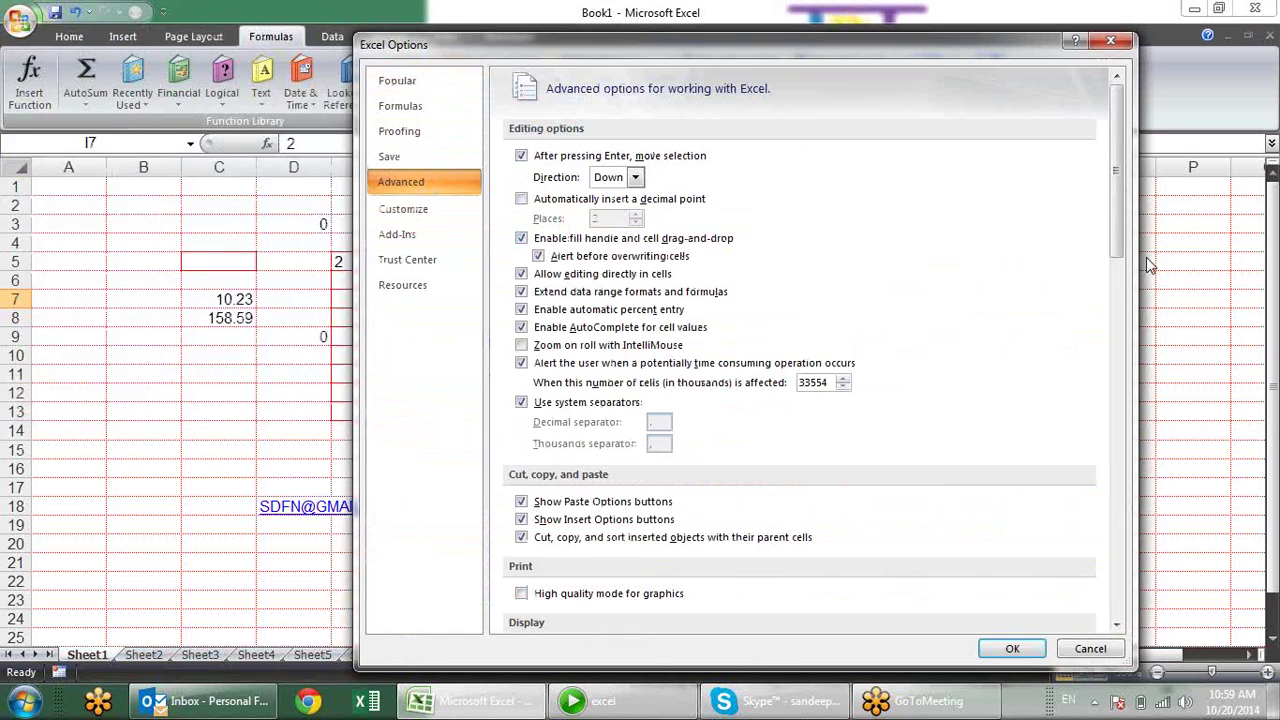
{"action": "left_click_drag", "start_coordinate": [1120, 212], "coordinate": [1118, 450]}
{"action": "left_click", "coordinate": [621, 416]}
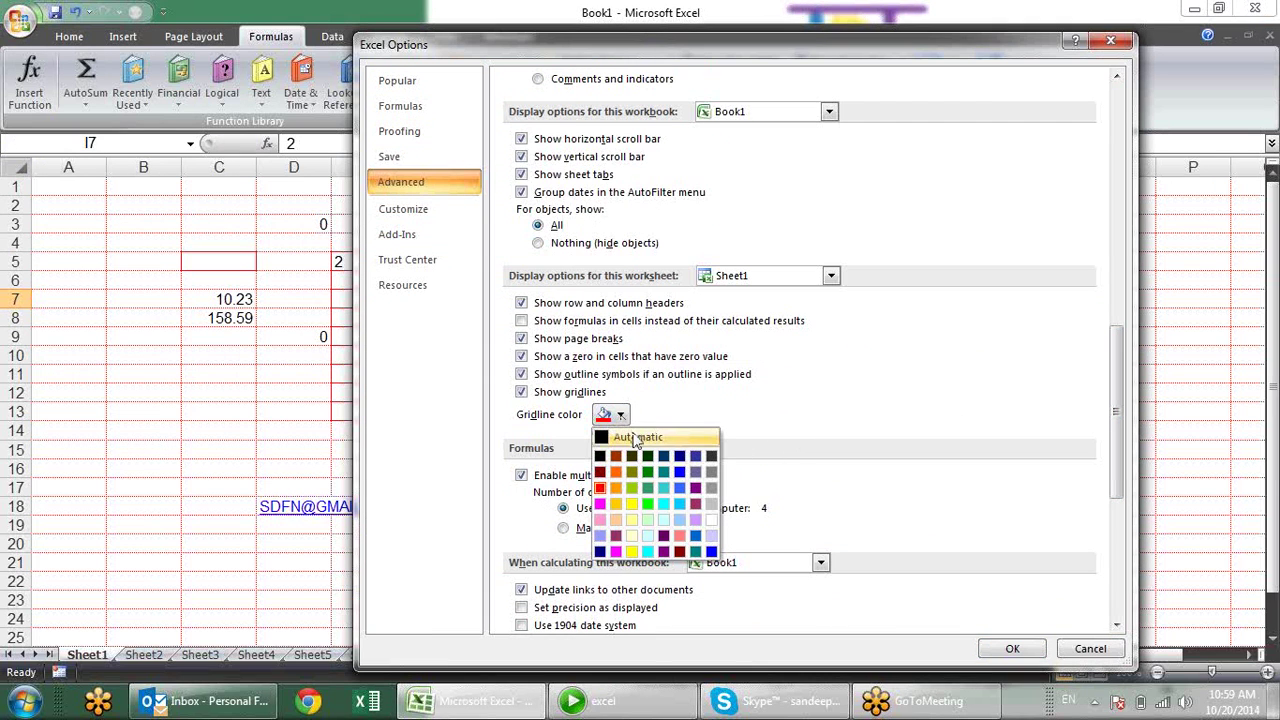
{"action": "left_click", "coordinate": [637, 432]}
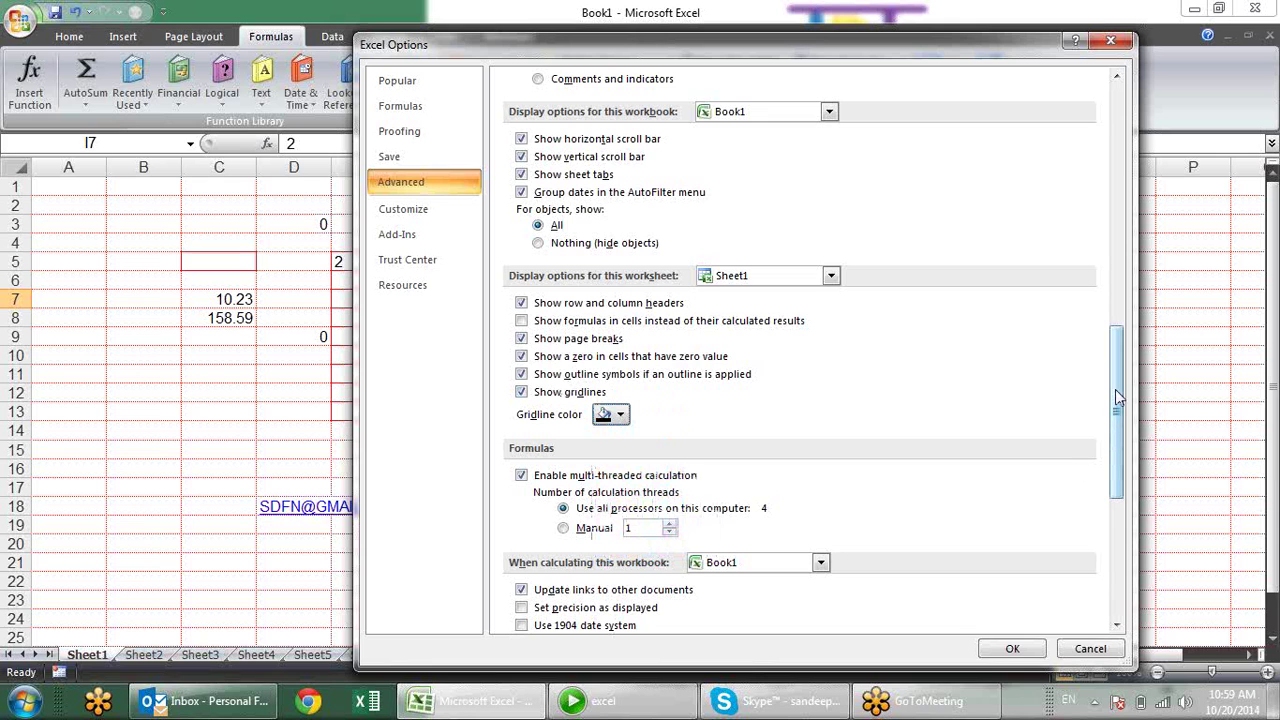
Scroll through the remaining Advanced options, visit Customize, and close Excel Options.
{"action": "left_click_drag", "start_coordinate": [1117, 391], "coordinate": [1138, 460]}
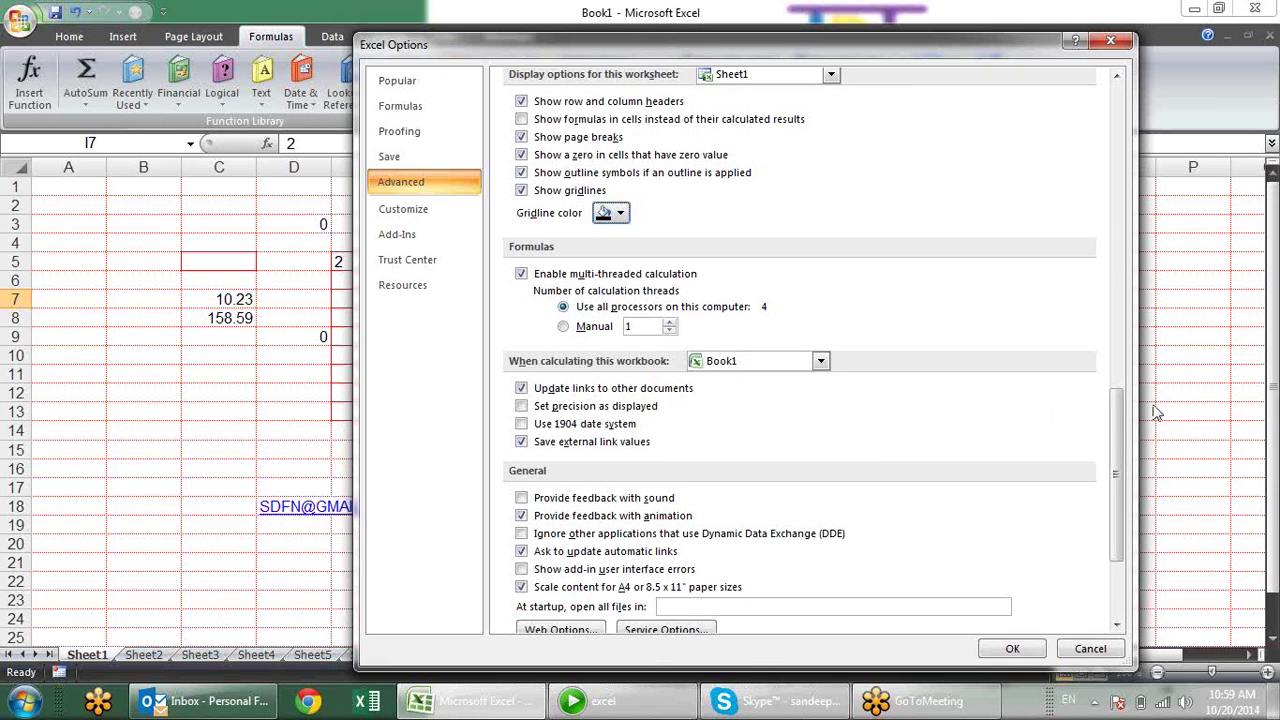
{"action": "left_click_drag", "start_coordinate": [1118, 410], "coordinate": [1116, 500]}
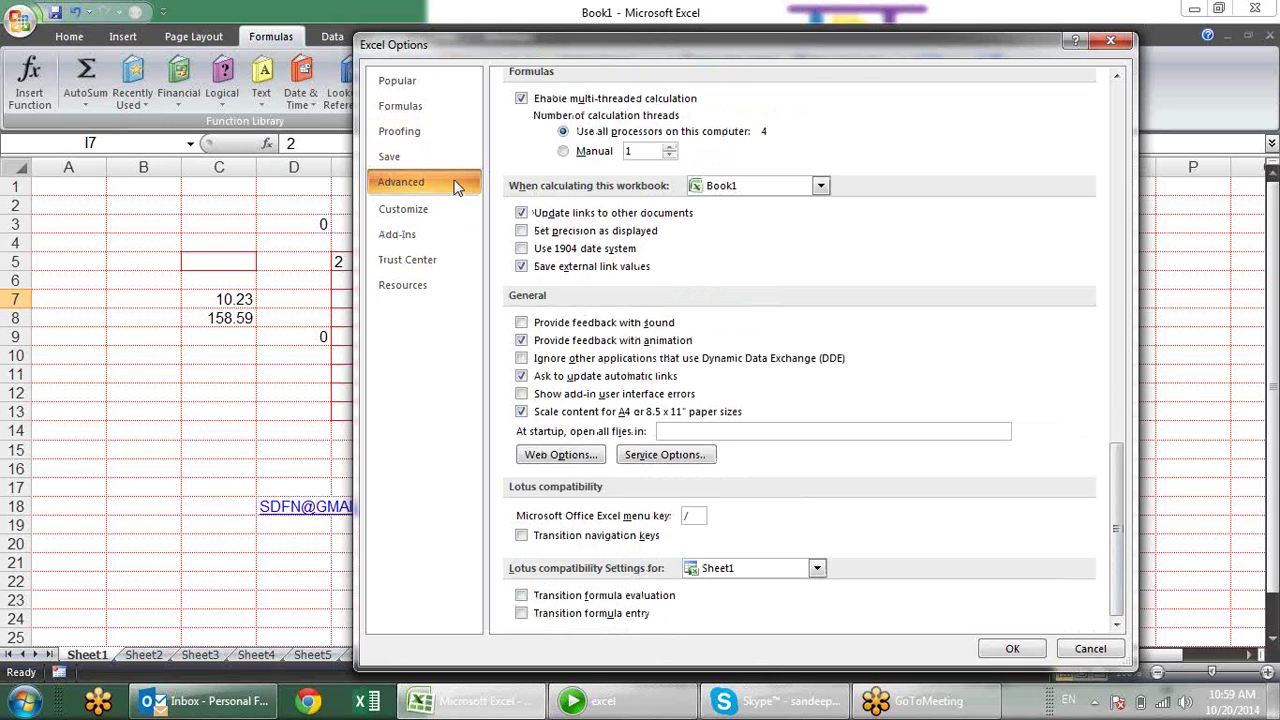
{"action": "left_click", "coordinate": [444, 212]}
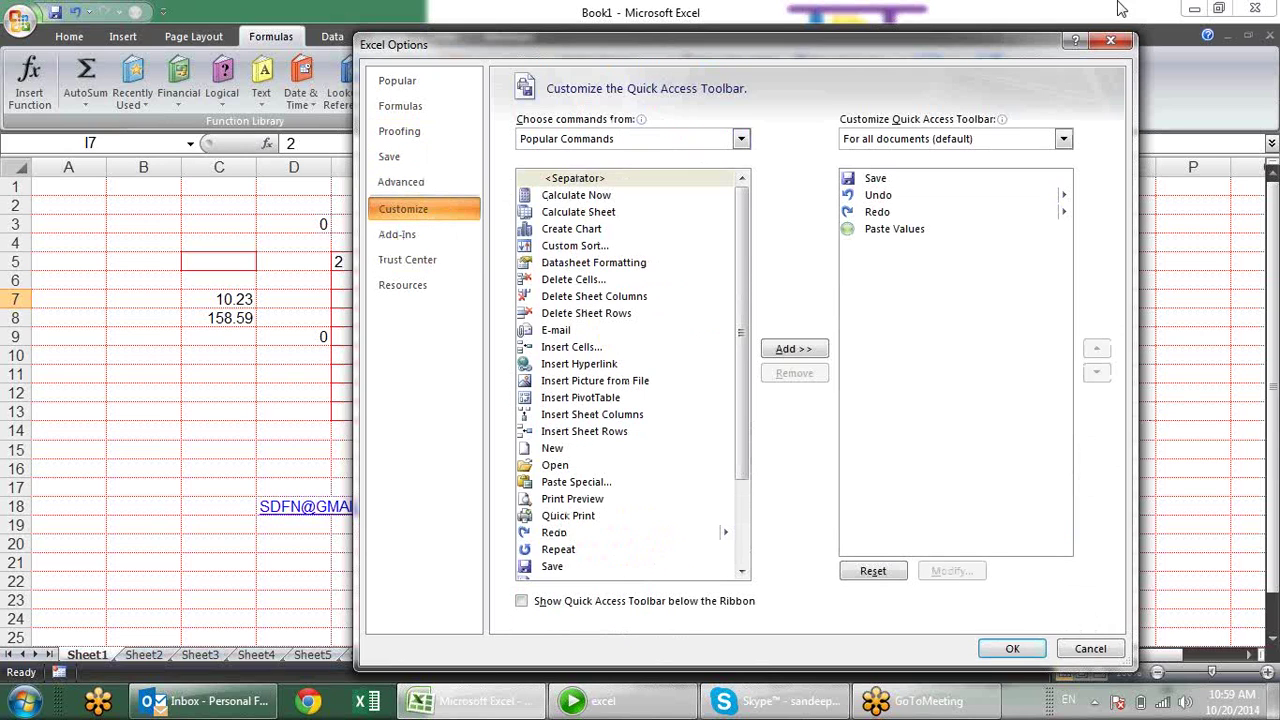
{"action": "left_click", "coordinate": [1022, 649]}
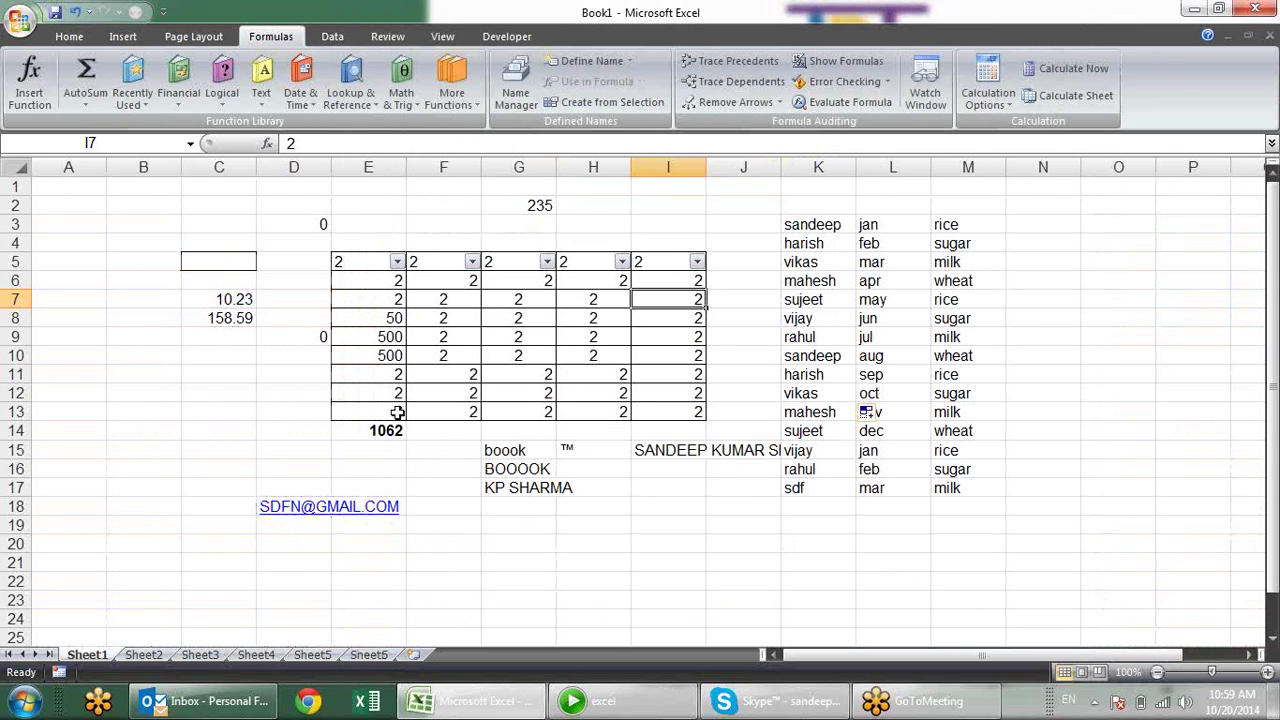
Copy E14 and paste it back through Paste Values on the Quick Access Toolbar as 1062.
{"action": "left_click", "coordinate": [445, 472]}
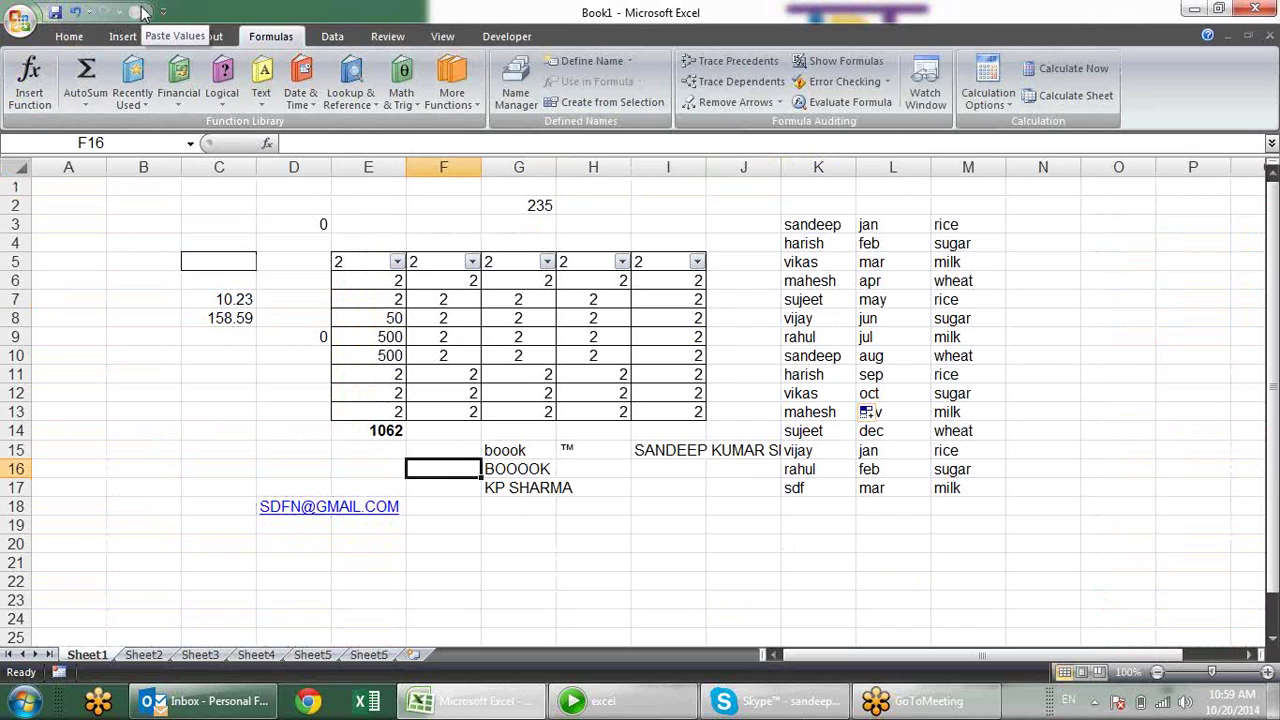
{"action": "left_click", "coordinate": [371, 412]}
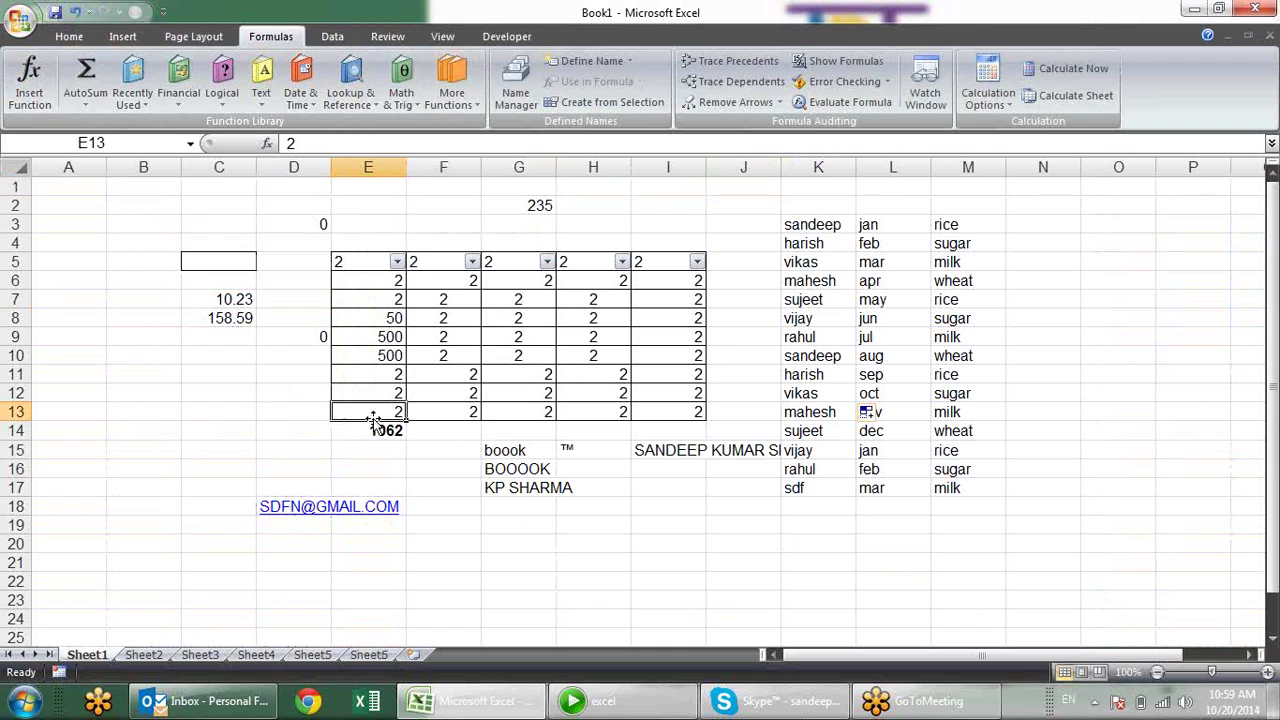
{"action": "left_click", "coordinate": [366, 432]}
{"action": "key", "text": "ctrl+c"}
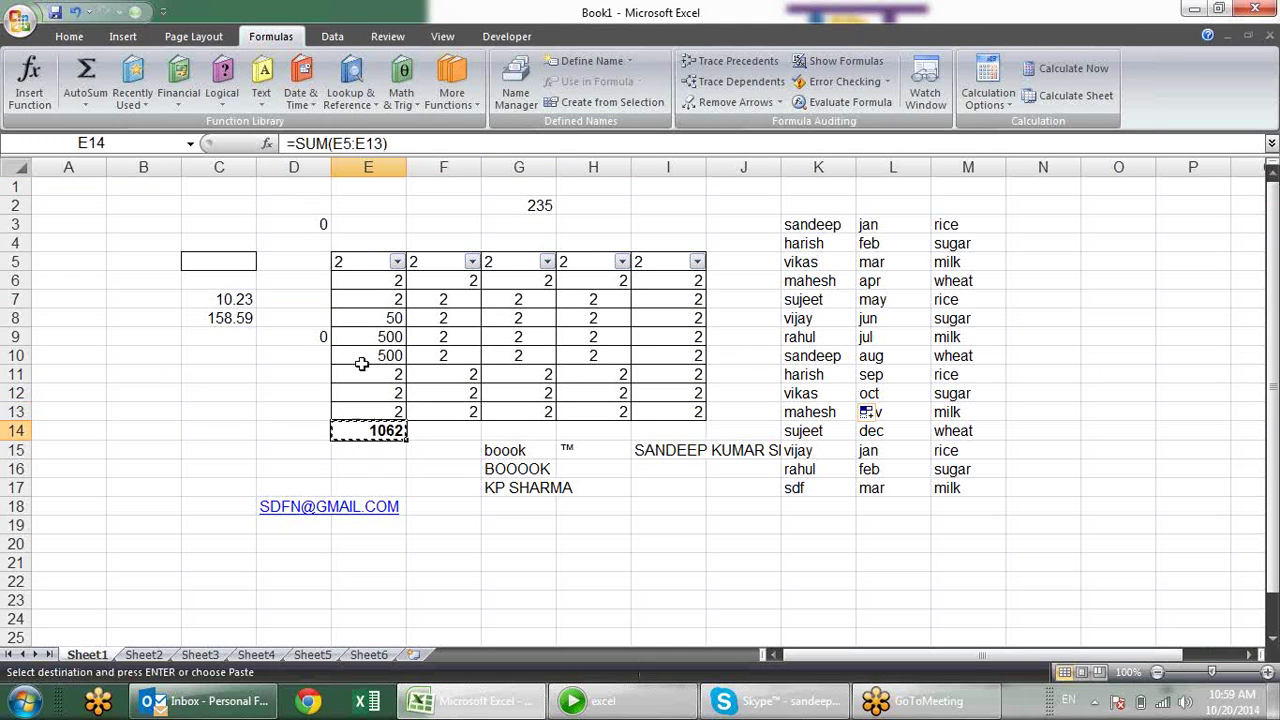
{"action": "left_click", "coordinate": [136, 14]}
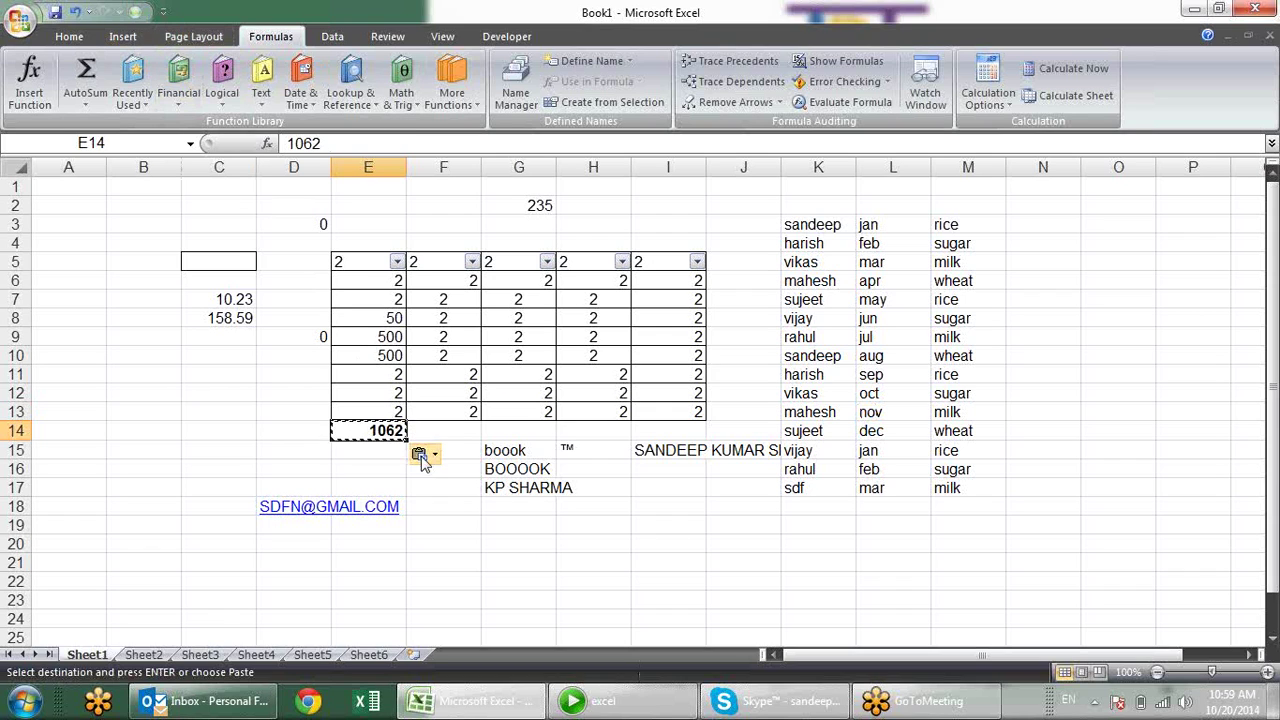
{"action": "left_click", "coordinate": [305, 143]}
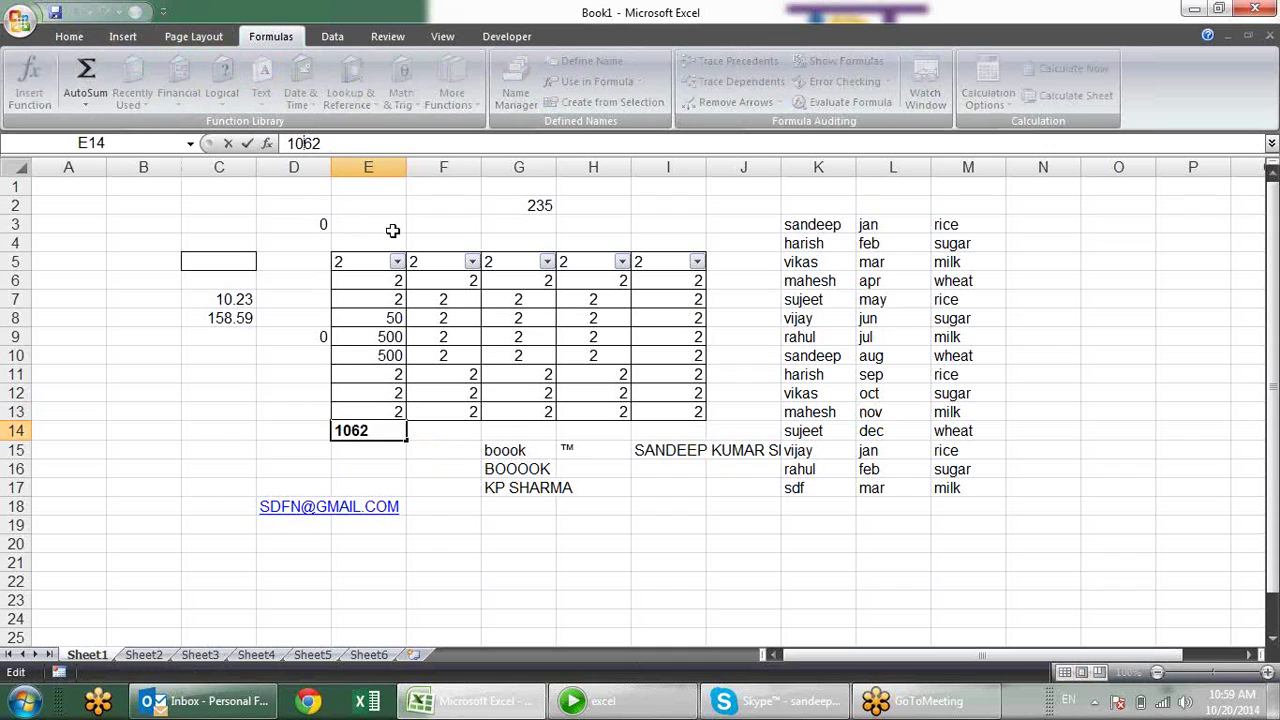
{"action": "key", "text": "Escape"}
{"action": "left_click", "coordinate": [176, 352]}
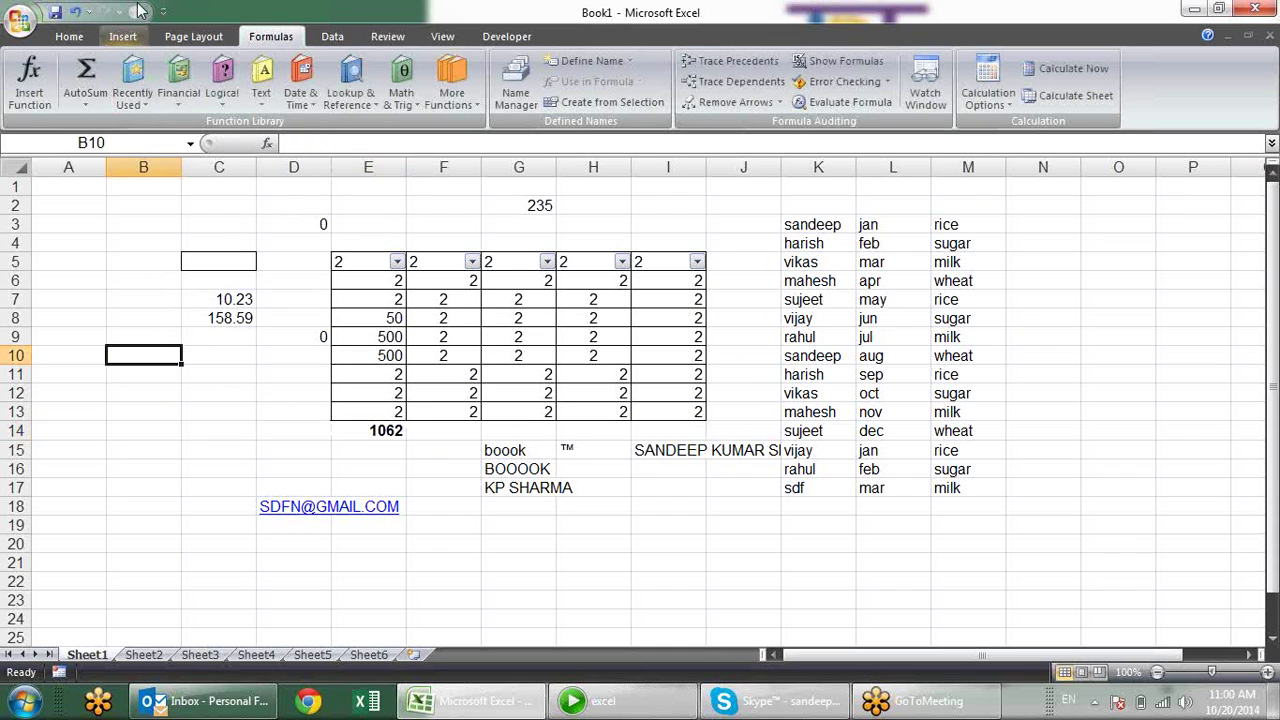
Open the Quick Access Toolbar customisation in Excel Options and list the Home Tab commands.
{"action": "left_click", "coordinate": [30, 22]}
{"action": "left_click", "coordinate": [290, 432]}
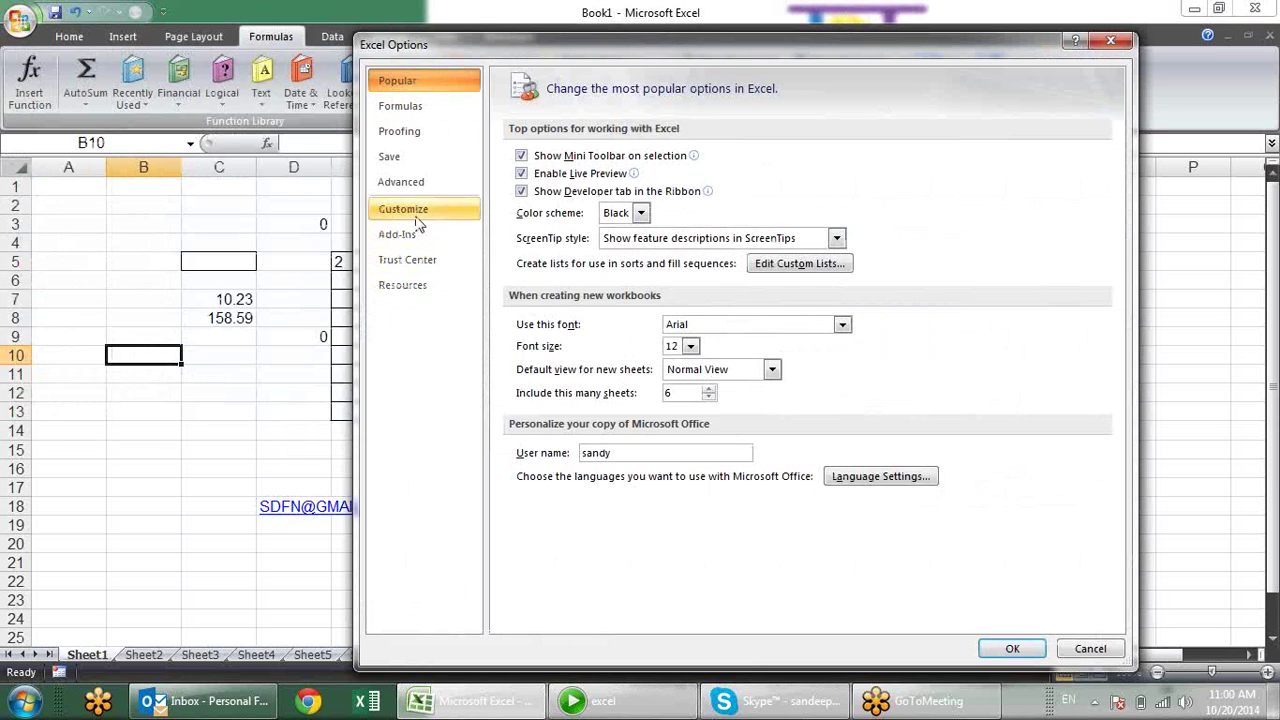
{"action": "left_click", "coordinate": [410, 211]}
{"action": "left_click", "coordinate": [714, 140]}
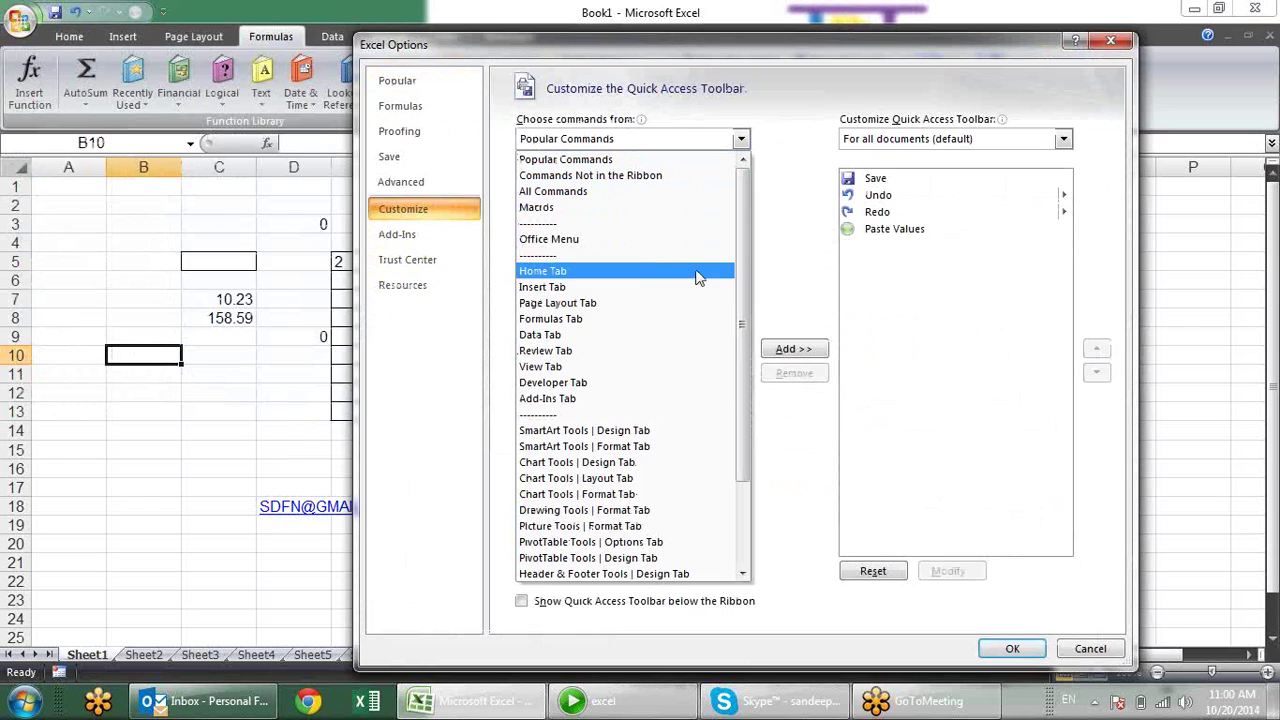
{"action": "left_click", "coordinate": [625, 208]}
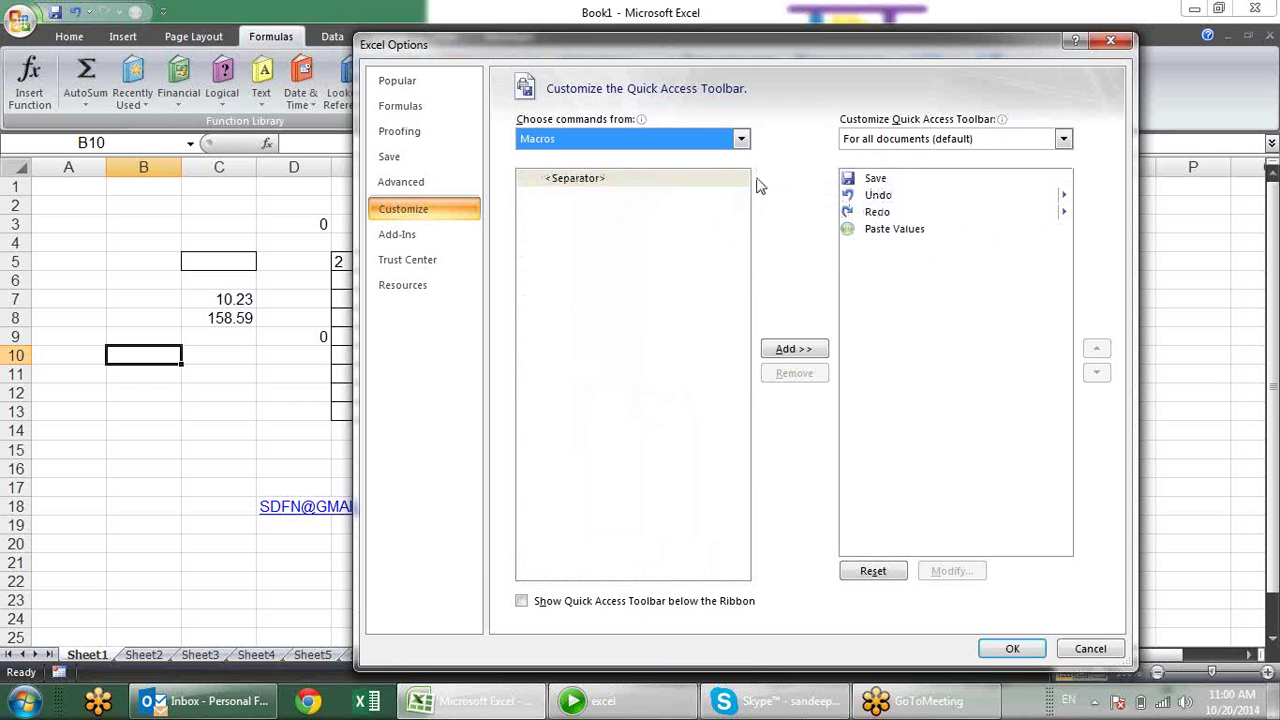
{"action": "left_click", "coordinate": [744, 143]}
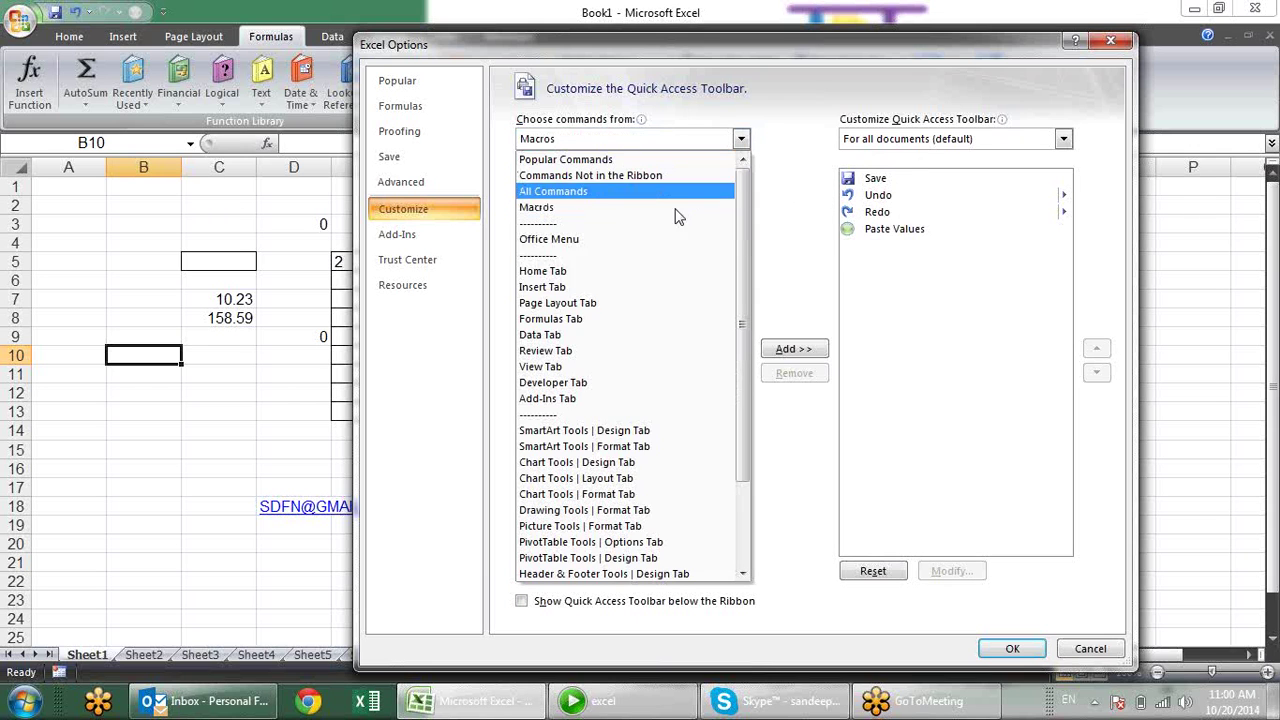
{"action": "left_click", "coordinate": [653, 283]}
Remove Paste Values from the toolbar, add Fill Justify in its place, and confirm.
{"action": "mouse_move", "coordinate": [741, 206]}
{"action": "left_mouse_down"}
{"action": "mouse_move", "coordinate": [738, 288]}
{"action": "mouse_move", "coordinate": [716, 333]}
{"action": "left_mouse_up"}
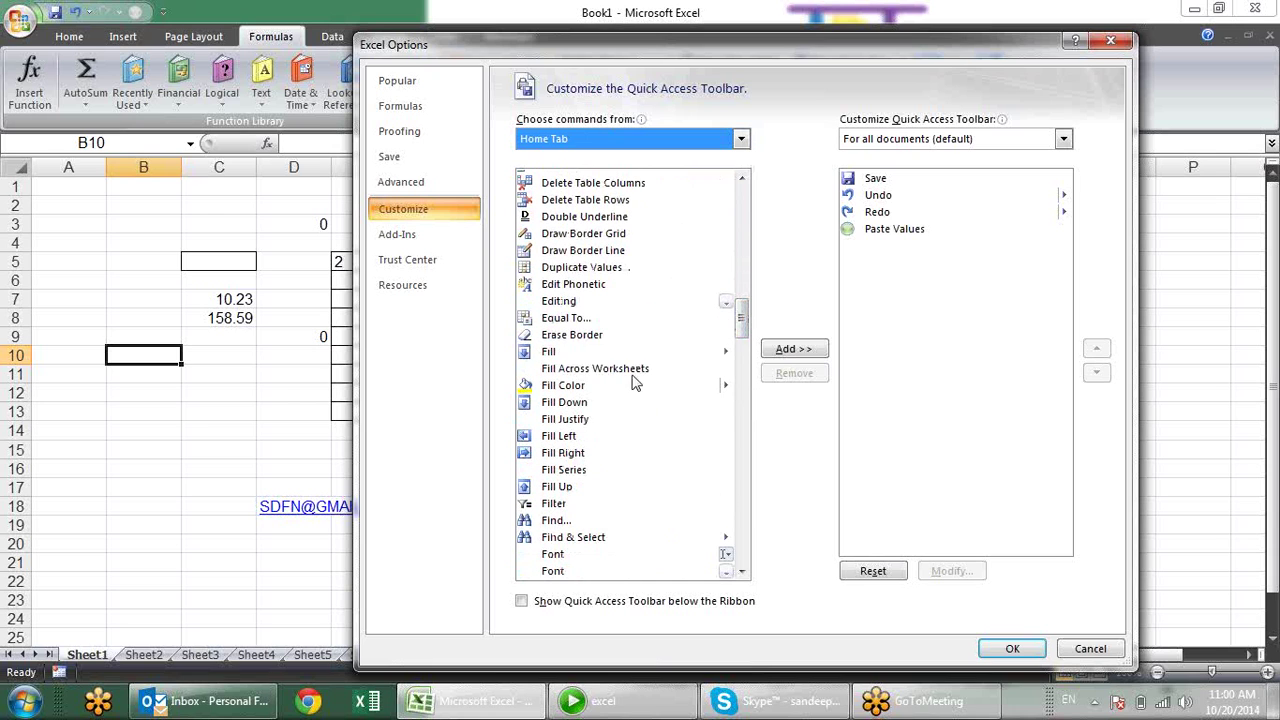
{"action": "left_click", "coordinate": [618, 350]}
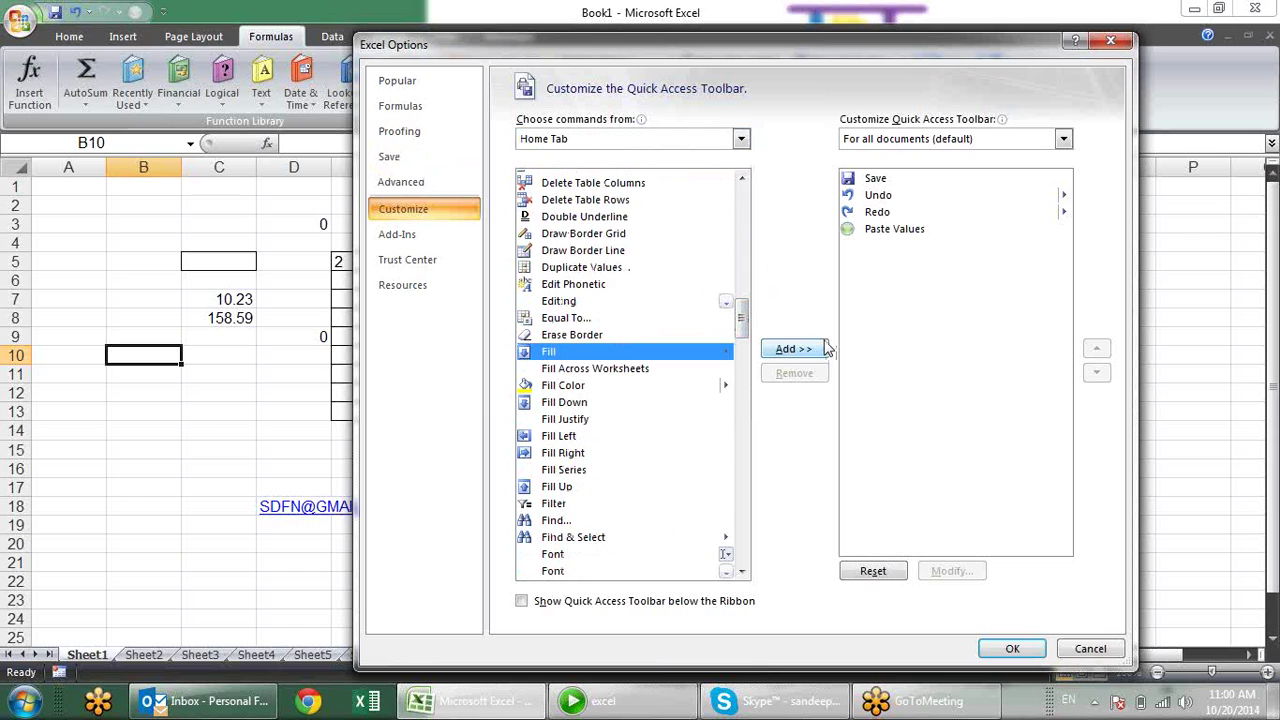
{"action": "left_click", "coordinate": [921, 230]}
{"action": "left_click", "coordinate": [805, 376]}
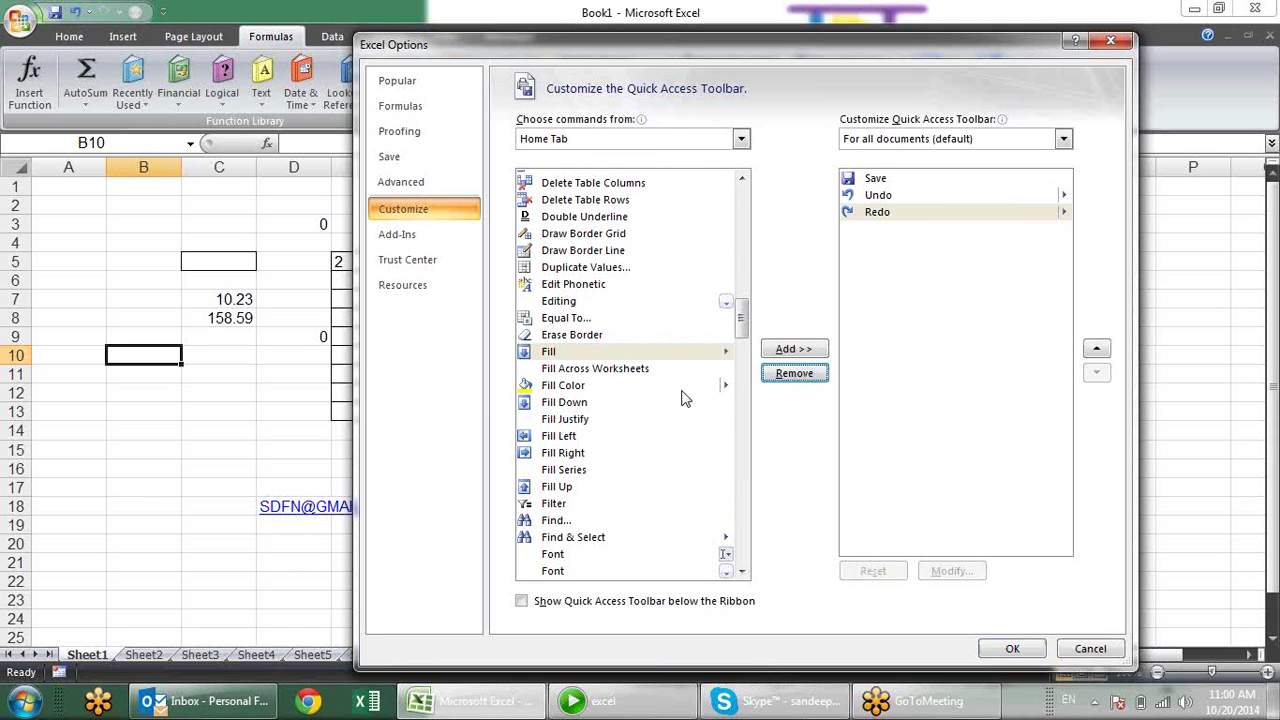
{"action": "left_click", "coordinate": [576, 421]}
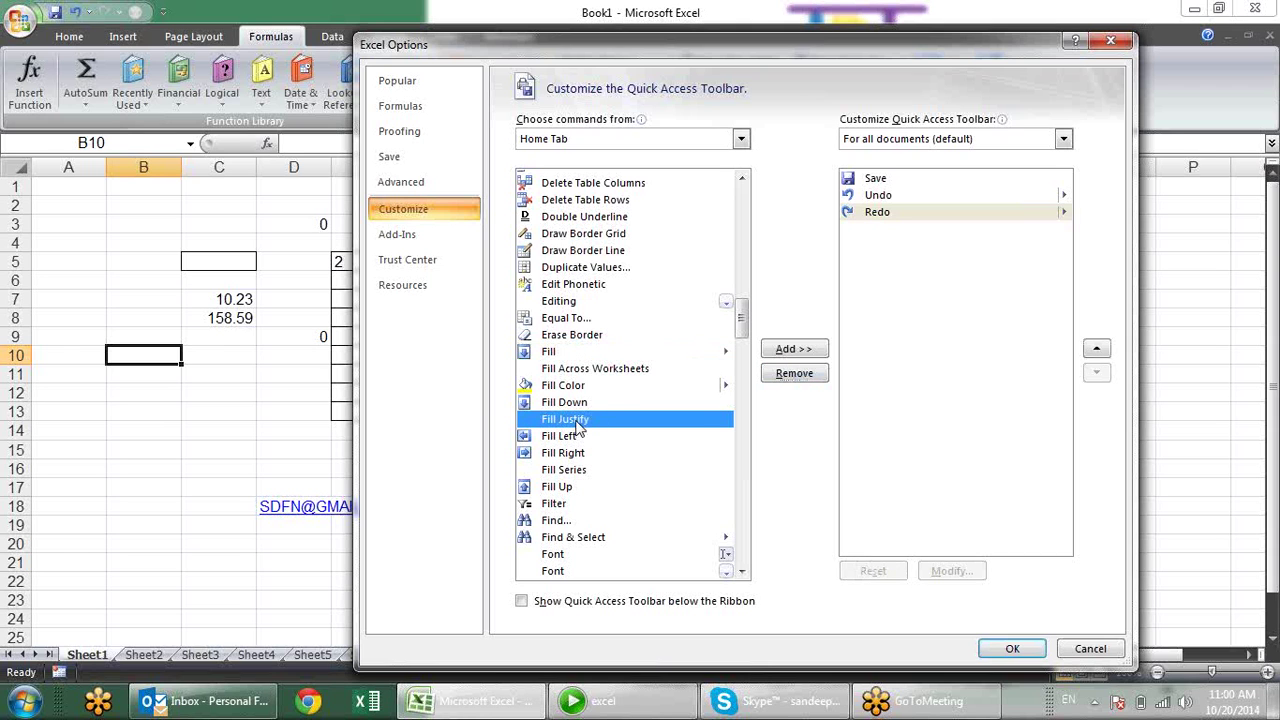
{"action": "left_click", "coordinate": [776, 350]}
{"action": "left_click", "coordinate": [1005, 648]}
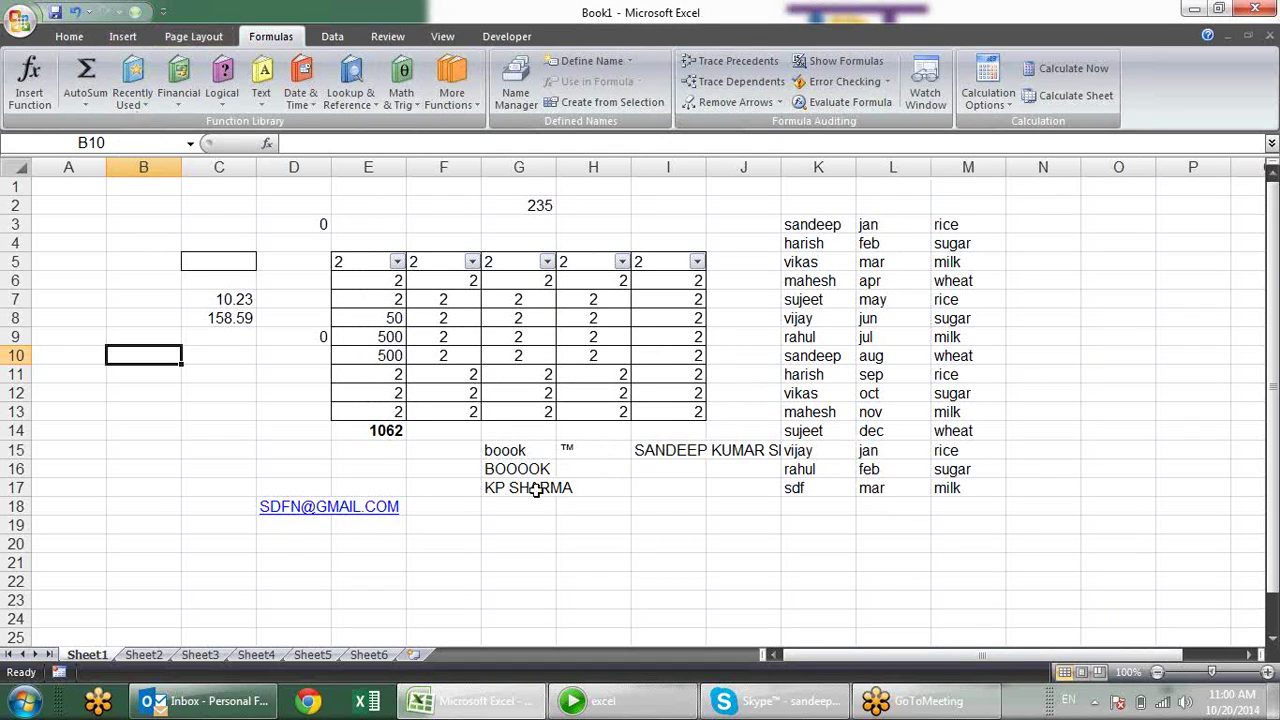
Select G15:G17, widen column G, and Fill Justify the names into one line in G15.
{"action": "left_click_drag", "start_coordinate": [540, 452], "coordinate": [540, 488]}
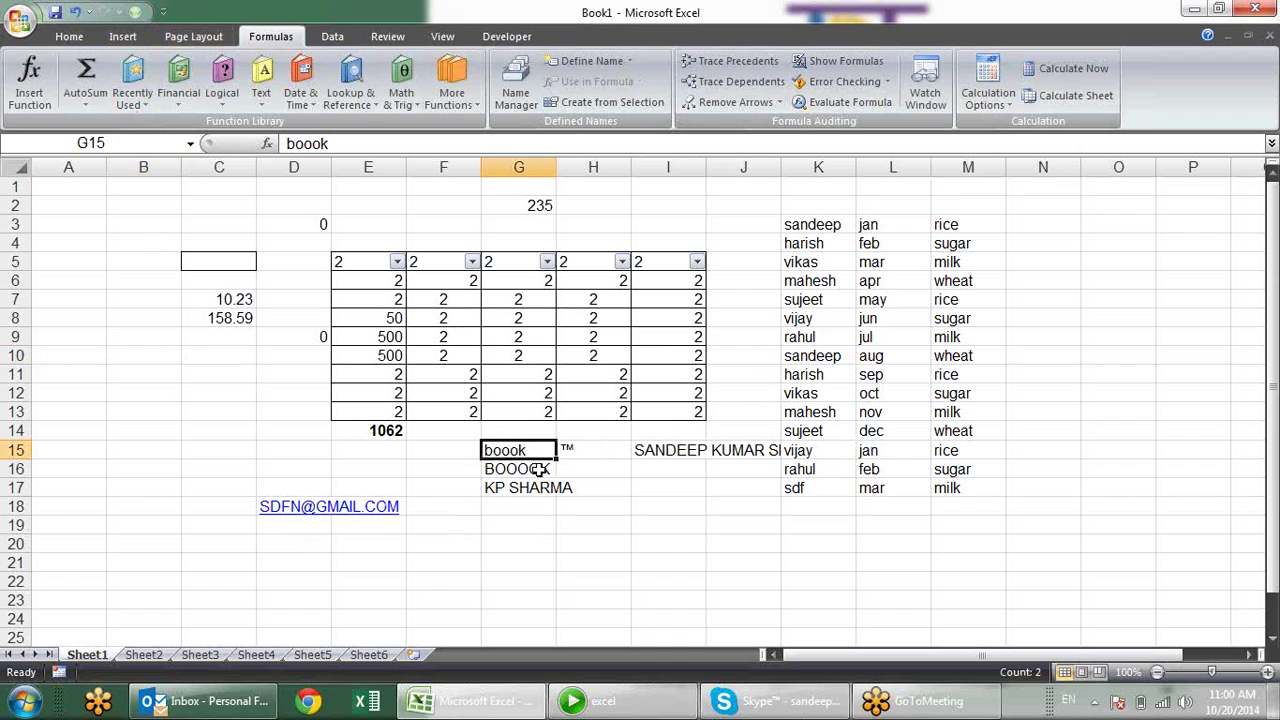
{"action": "left_click_drag", "start_coordinate": [556, 167], "coordinate": [745, 167]}
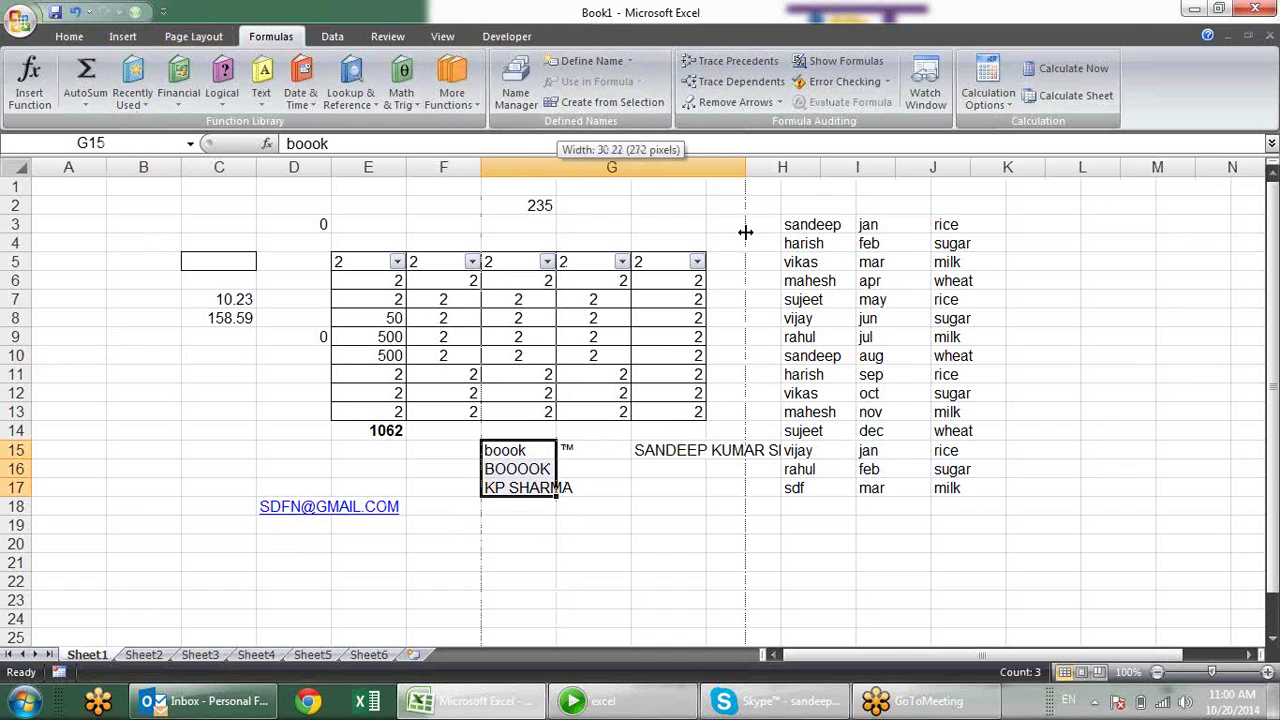
{"action": "left_click", "coordinate": [137, 12]}
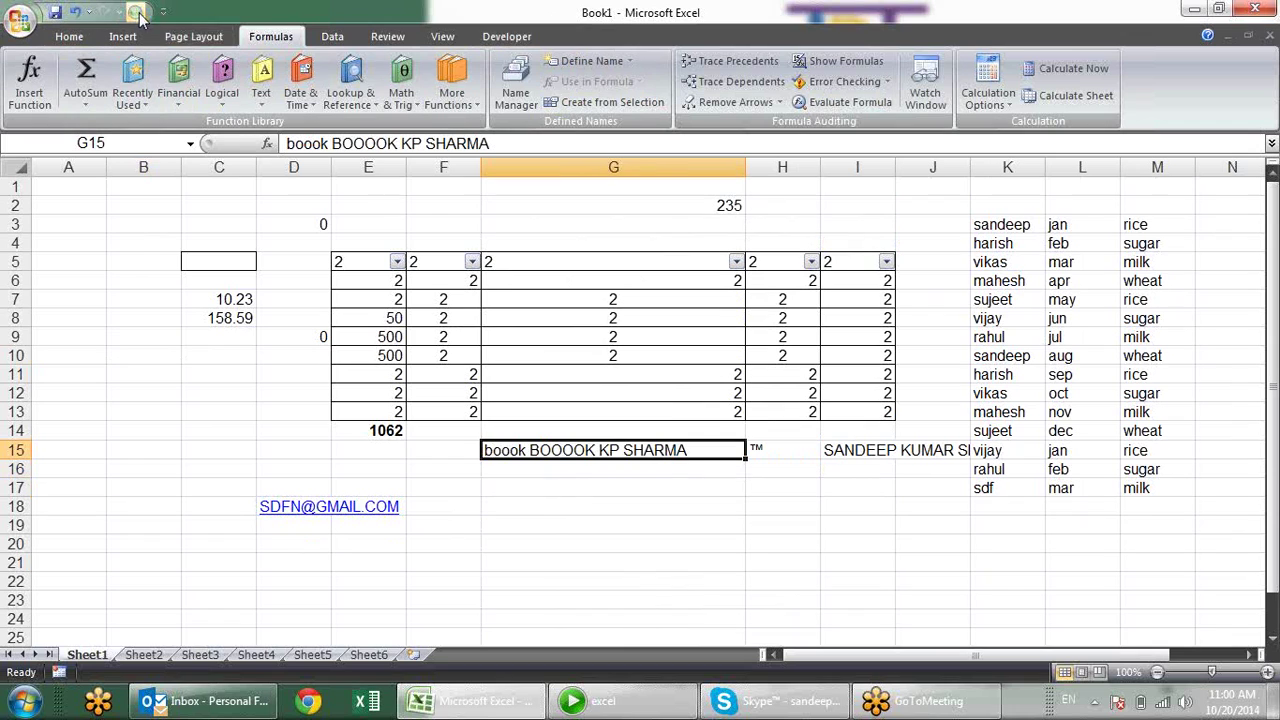
{"action": "left_click", "coordinate": [633, 495]}
{"action": "left_click", "coordinate": [682, 470]}
{"action": "left_click", "coordinate": [682, 449]}
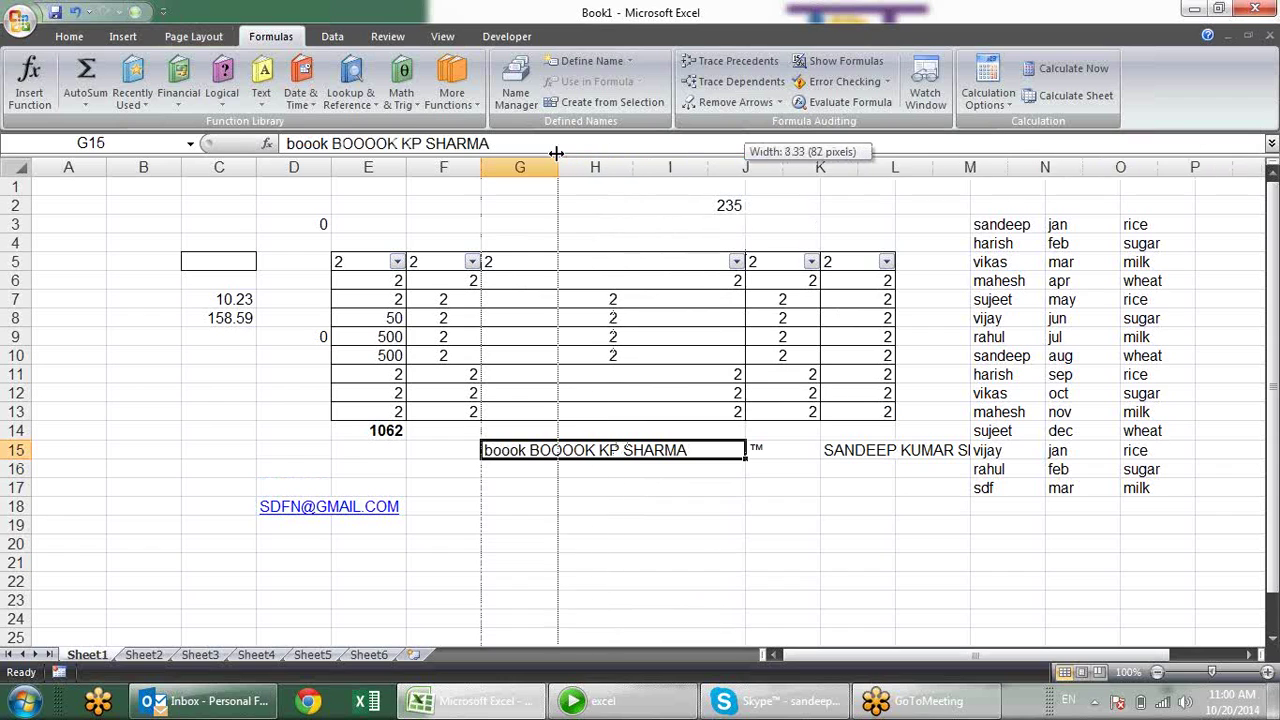
Narrow column G and Fill Justify again, accepting the spill so text reflows across G15:G18.
{"action": "left_click_drag", "start_coordinate": [744, 174], "coordinate": [538, 155]}
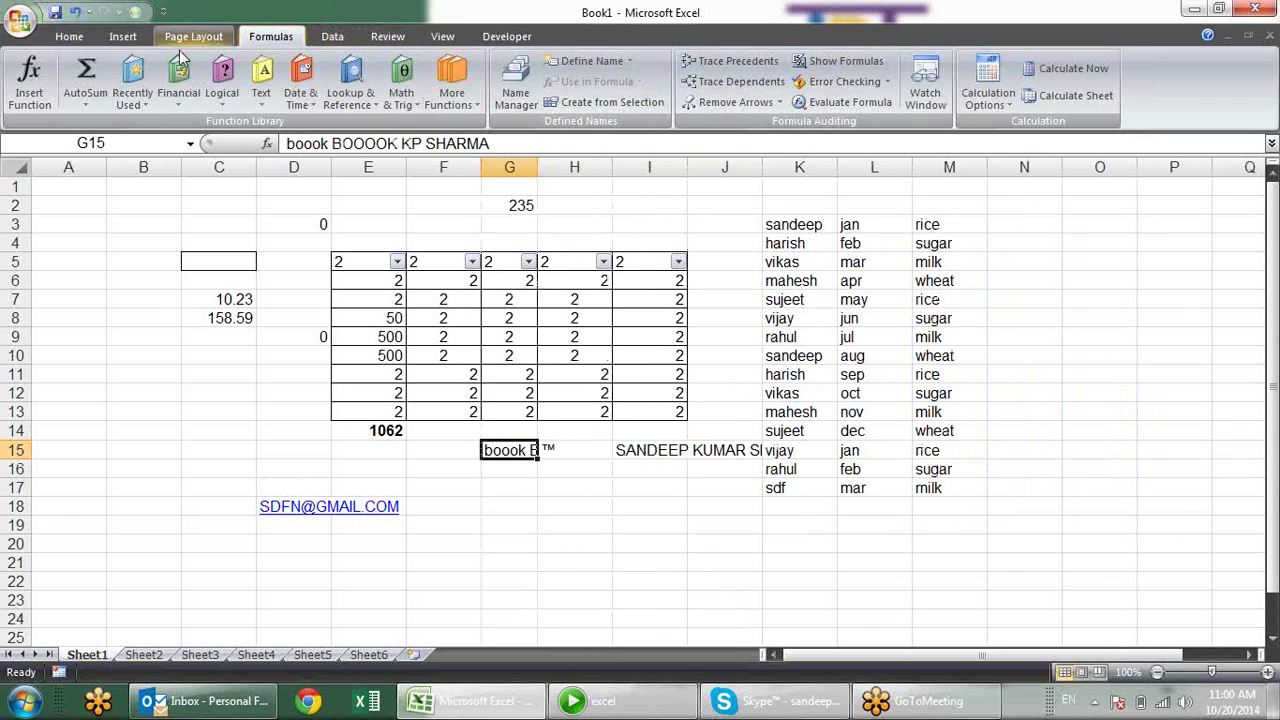
{"action": "left_click", "coordinate": [135, 11]}
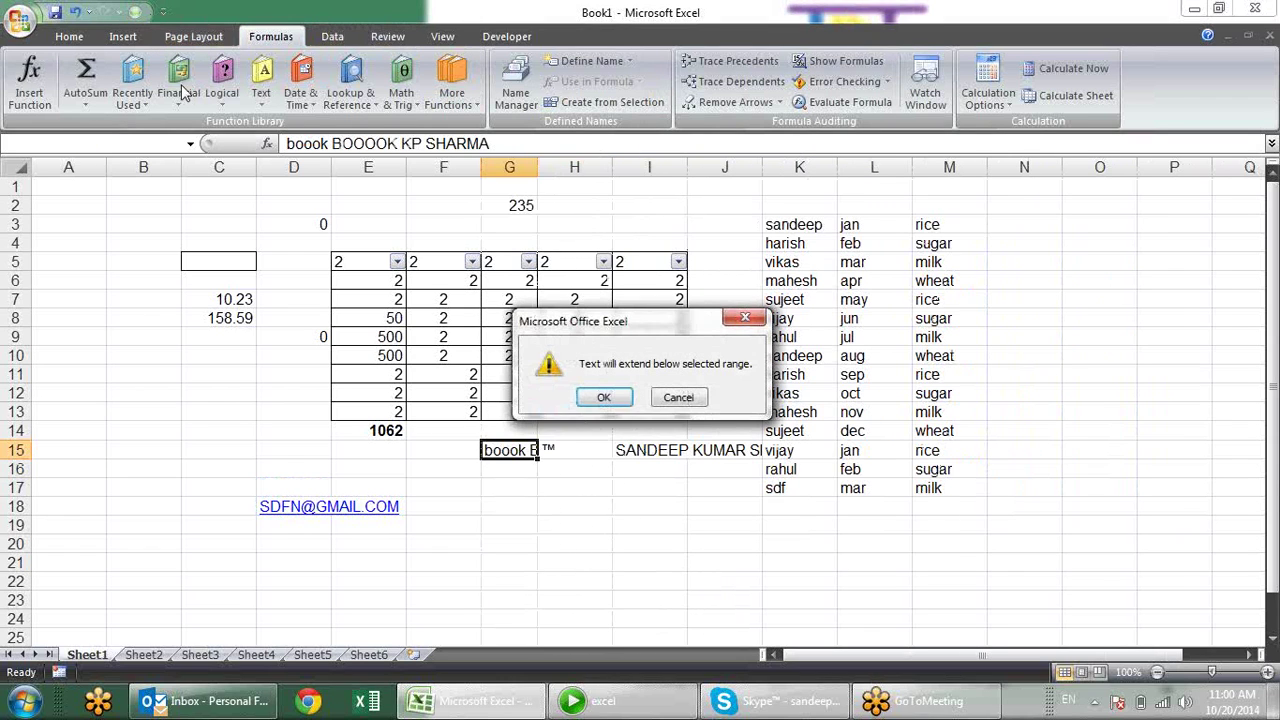
{"action": "left_click", "coordinate": [602, 399]}
{"action": "left_click", "coordinate": [812, 566]}
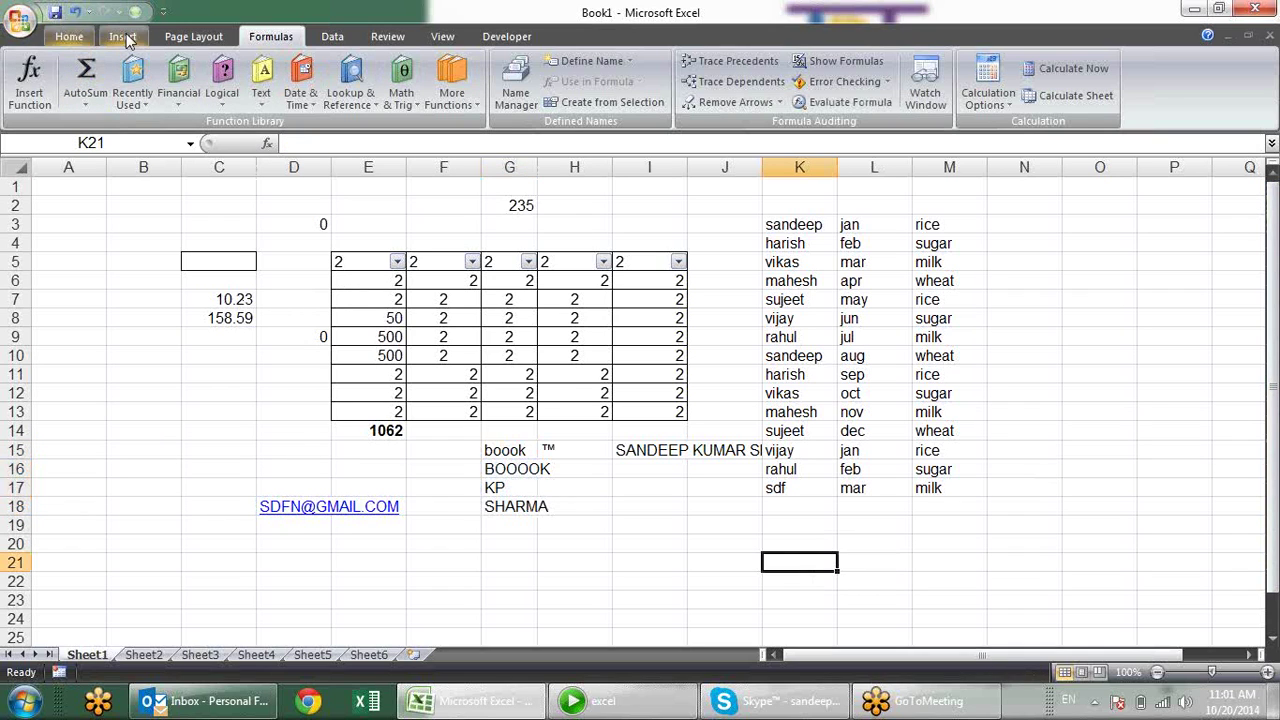
From the Excel Options Add-Ins page, open the Excel Add-ins manager and its Browse file dialog.
{"action": "left_click", "coordinate": [20, 20]}
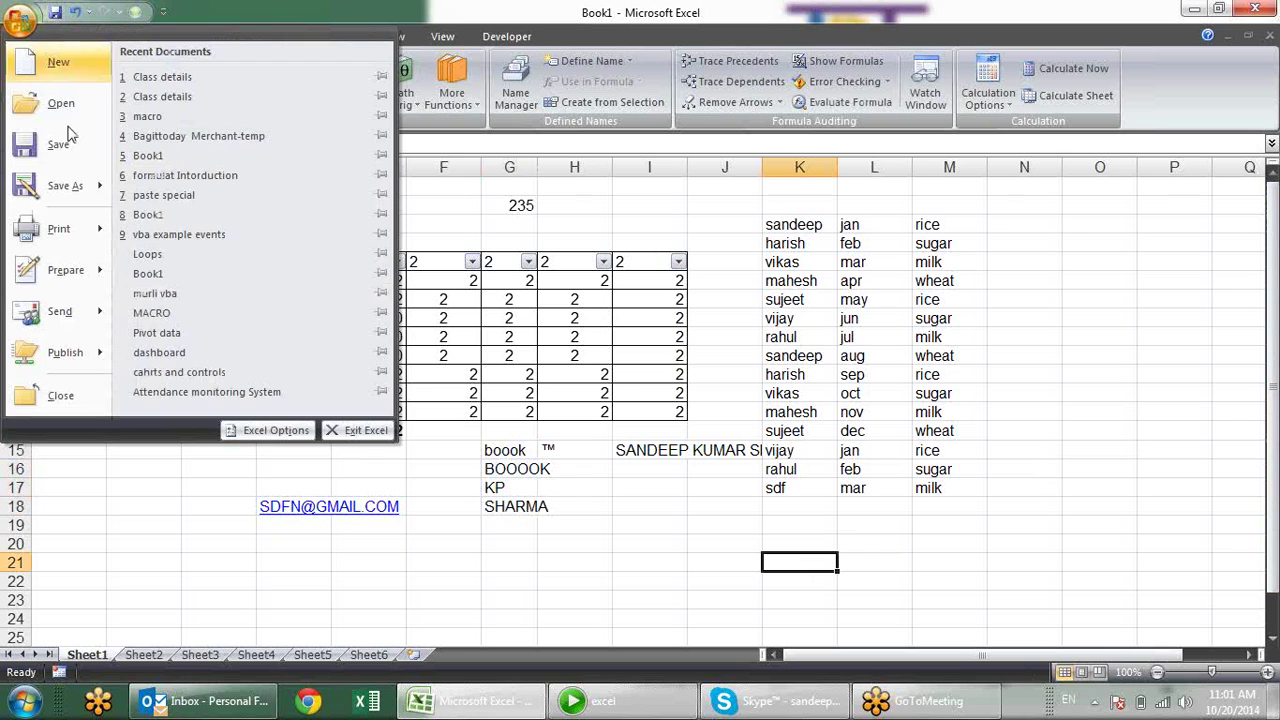
{"action": "left_click", "coordinate": [265, 430]}
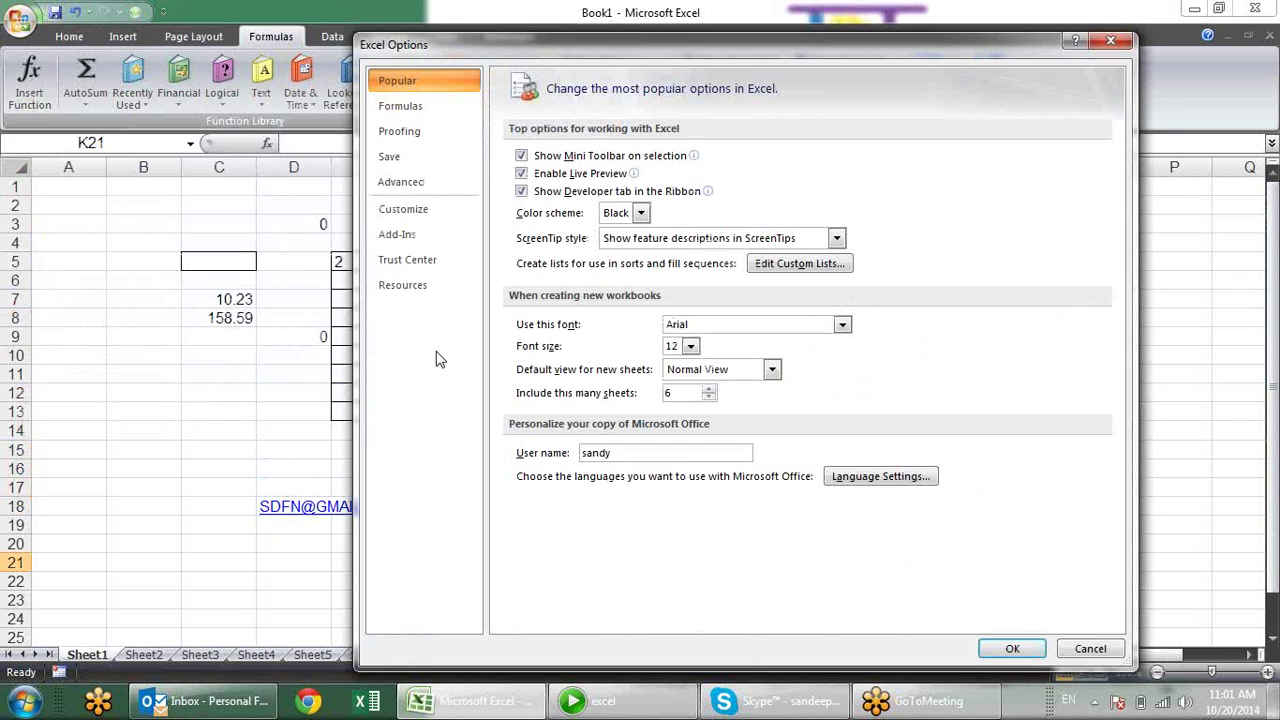
{"action": "left_click", "coordinate": [435, 229]}
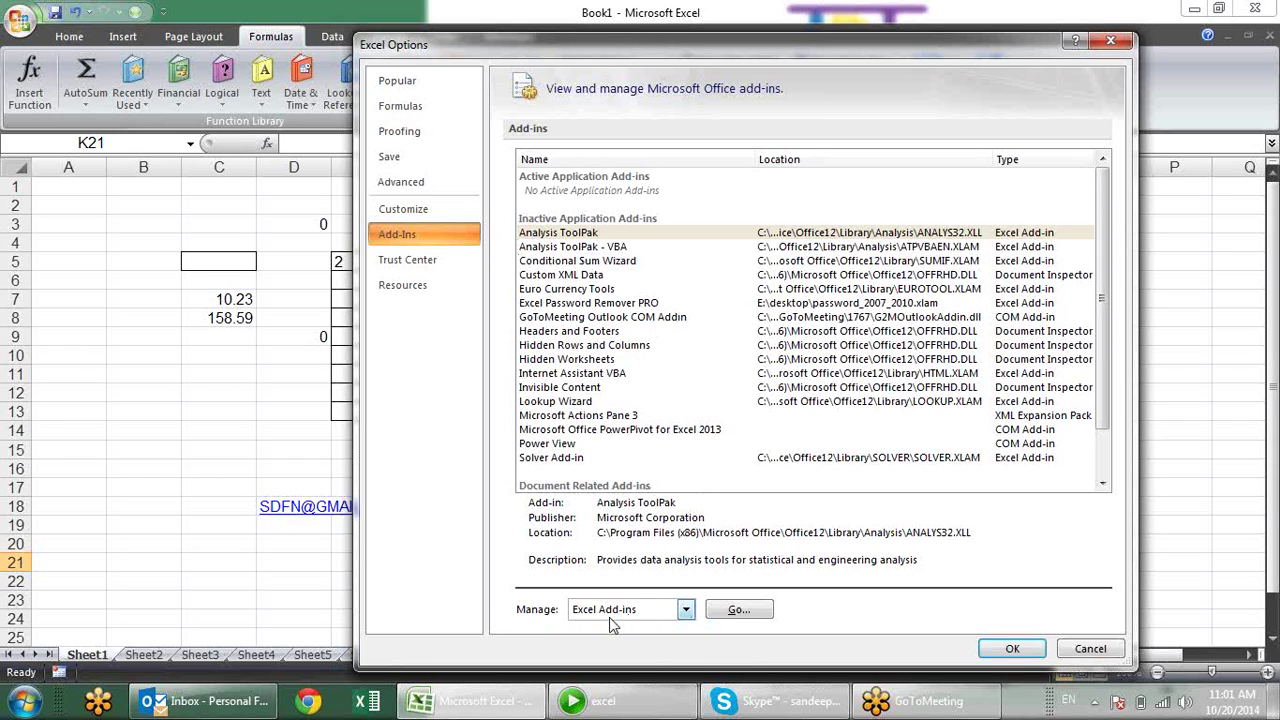
{"action": "left_click", "coordinate": [738, 610]}
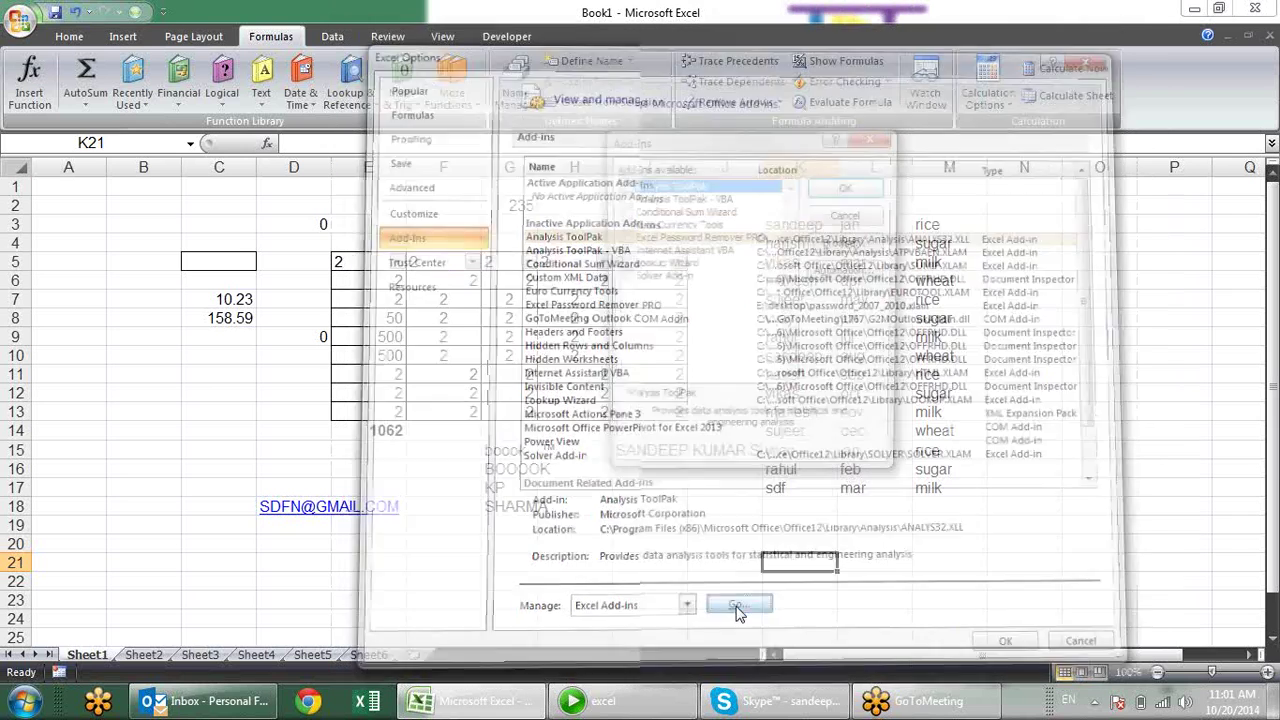
{"action": "left_click", "coordinate": [866, 250]}
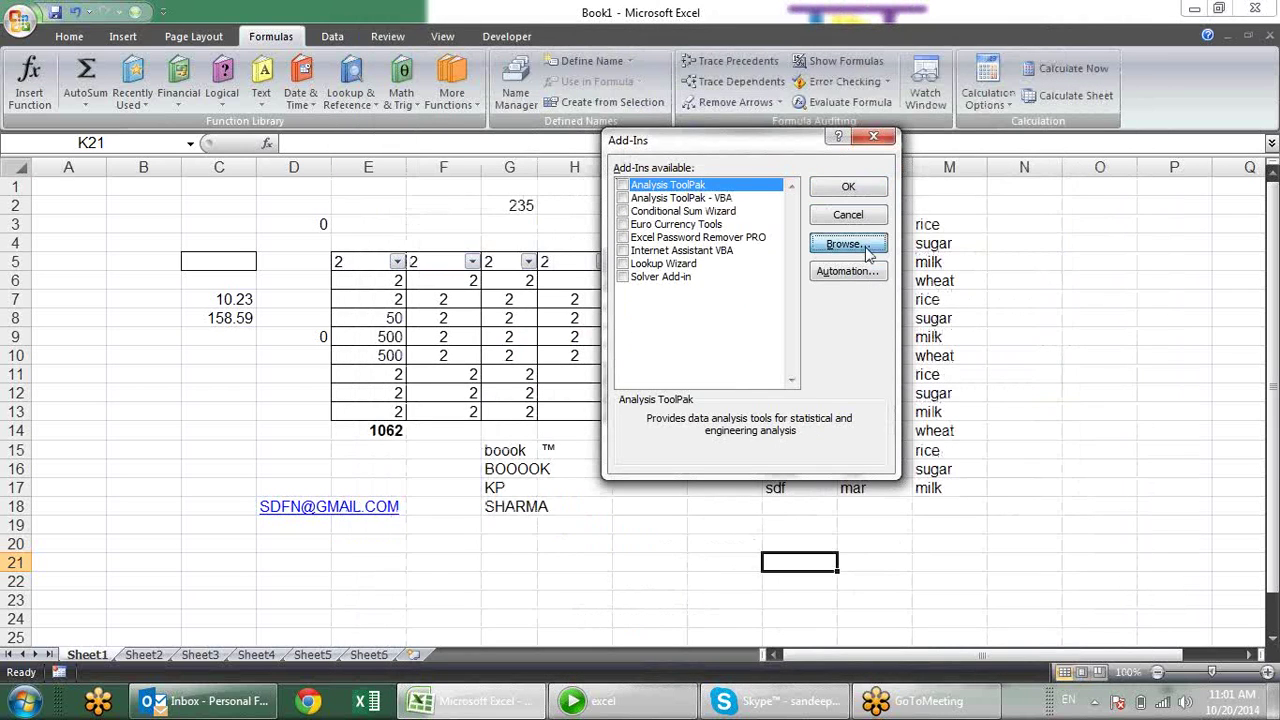
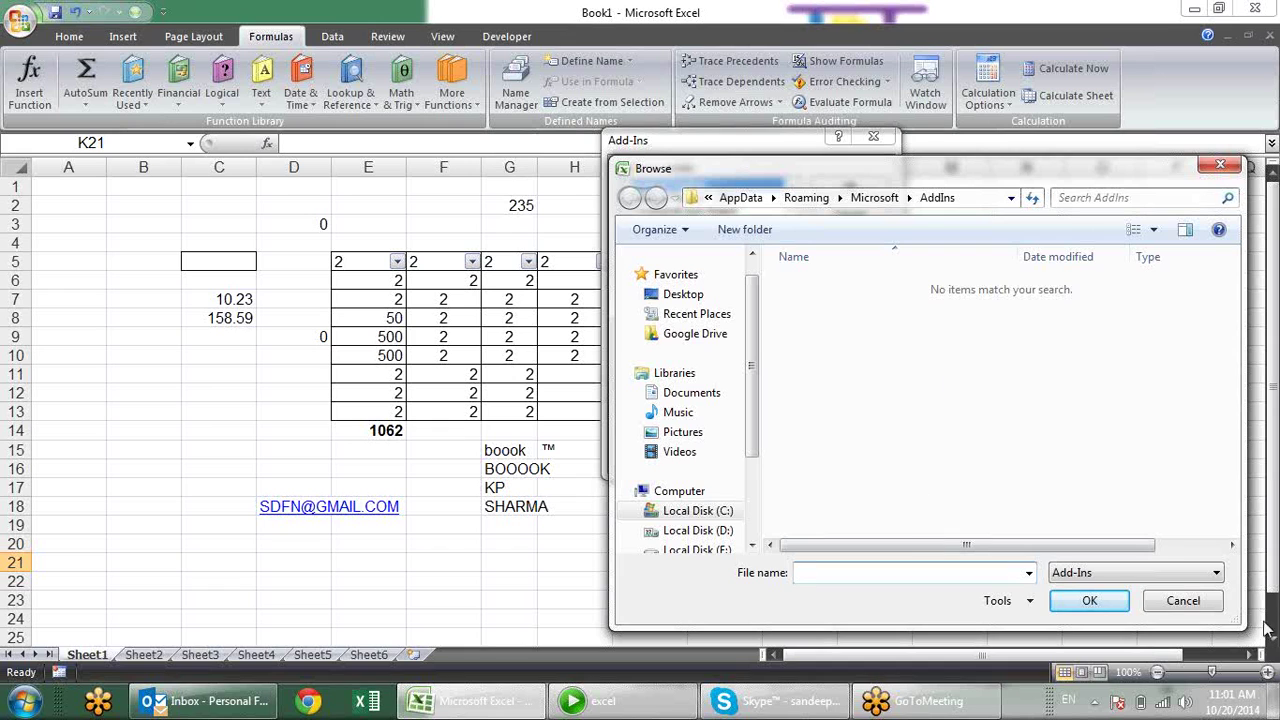
Dismiss the Browse window and enable the Excel Password Remover PRO add-in.
{"action": "left_click", "coordinate": [1180, 602]}
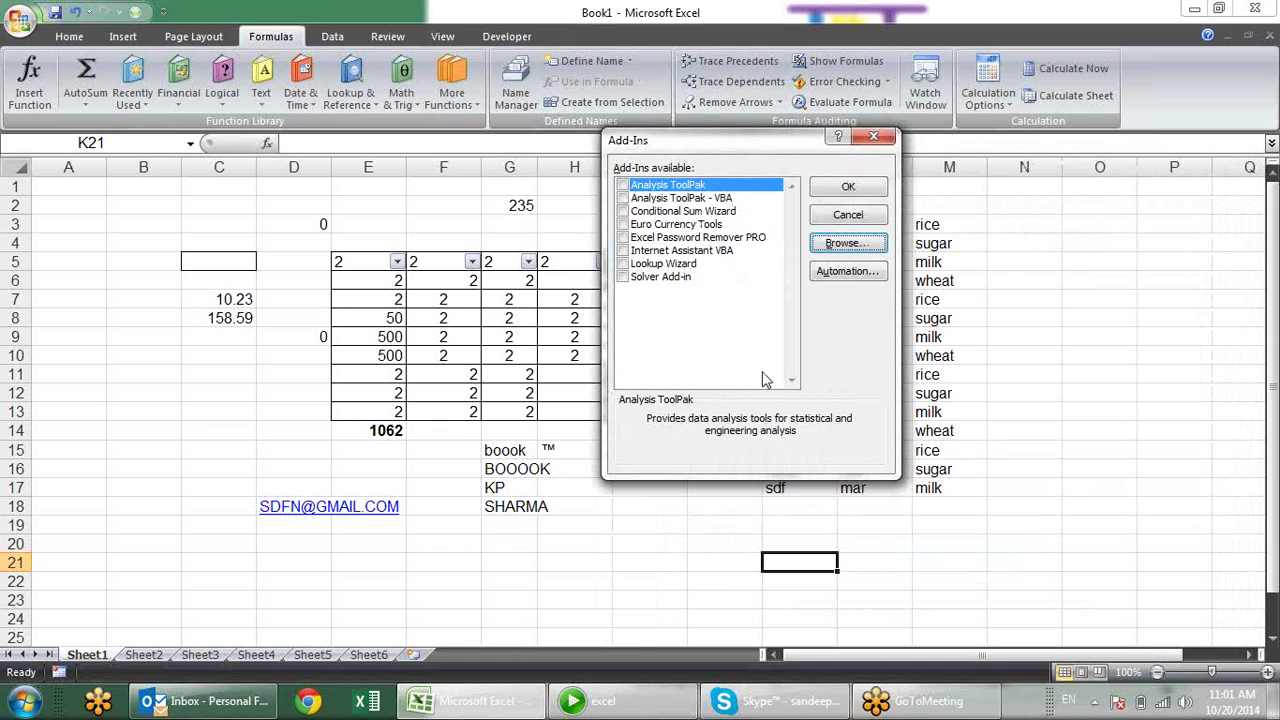
{"action": "left_click", "coordinate": [624, 239]}
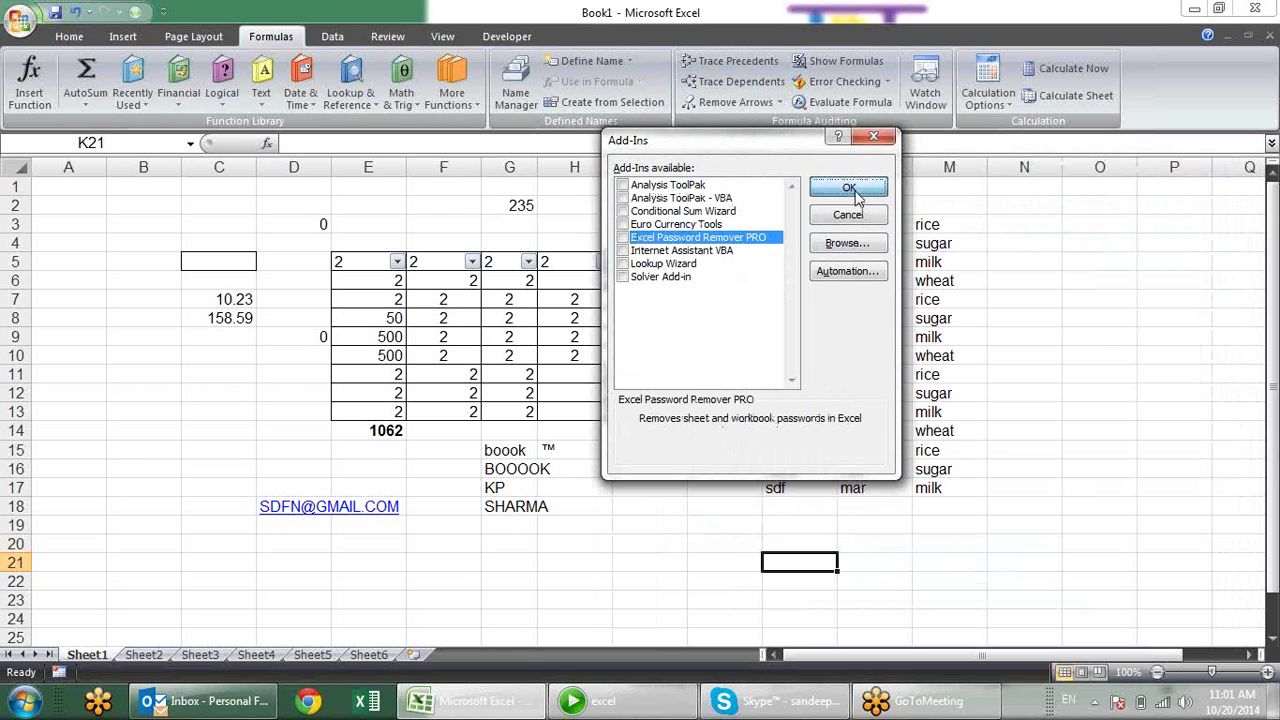
{"action": "left_click", "coordinate": [848, 187]}
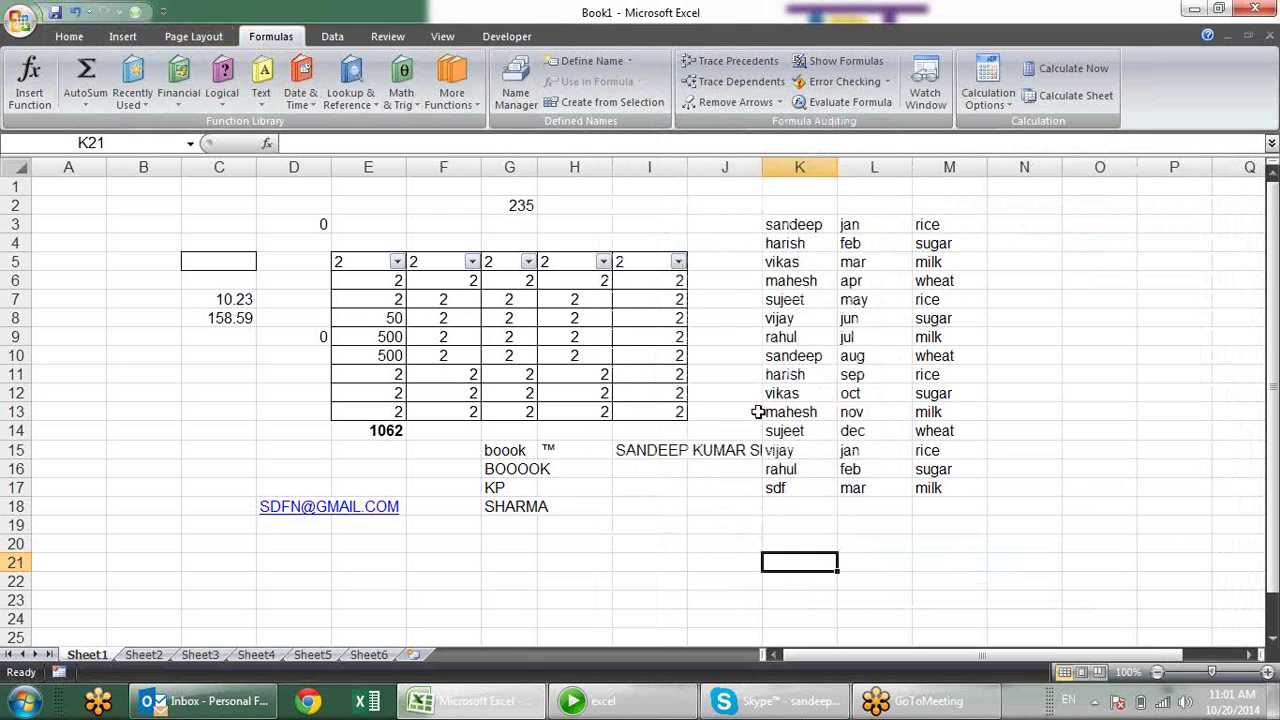
{"action": "left_click", "coordinate": [20, 20]}
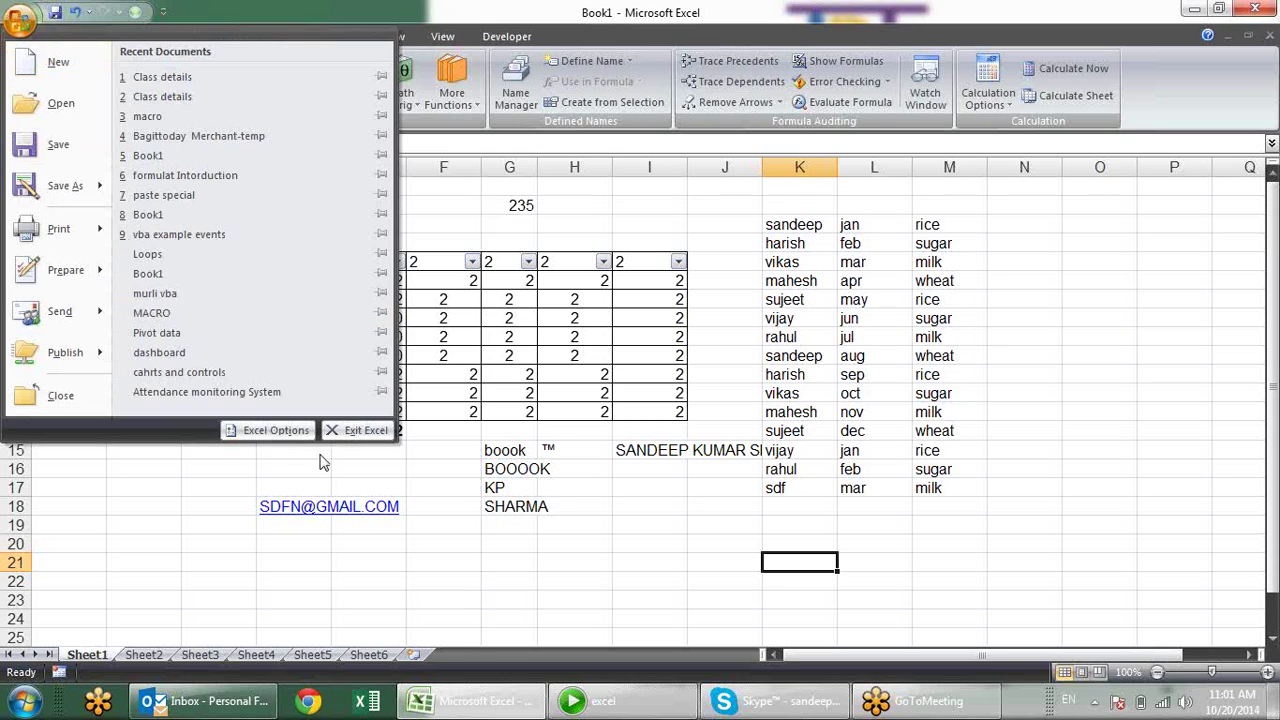
{"action": "left_click", "coordinate": [275, 430]}
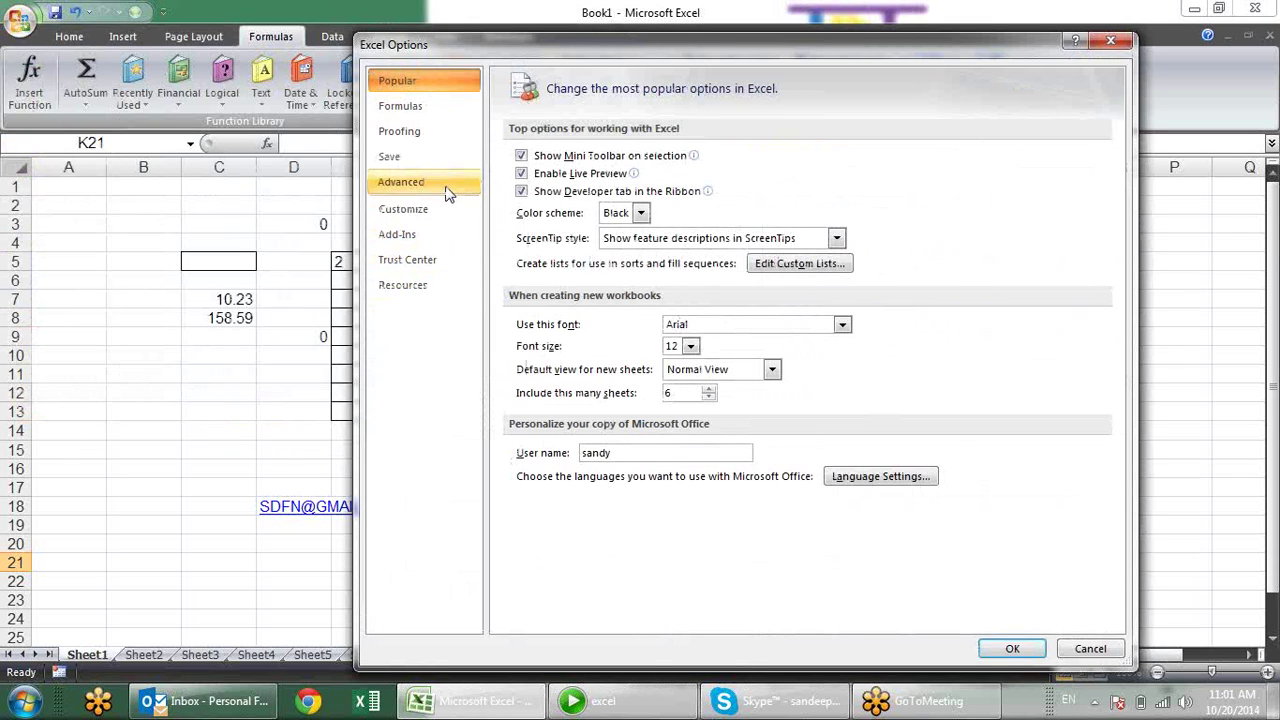
{"action": "left_click", "coordinate": [440, 208]}
{"action": "left_click", "coordinate": [680, 140]}
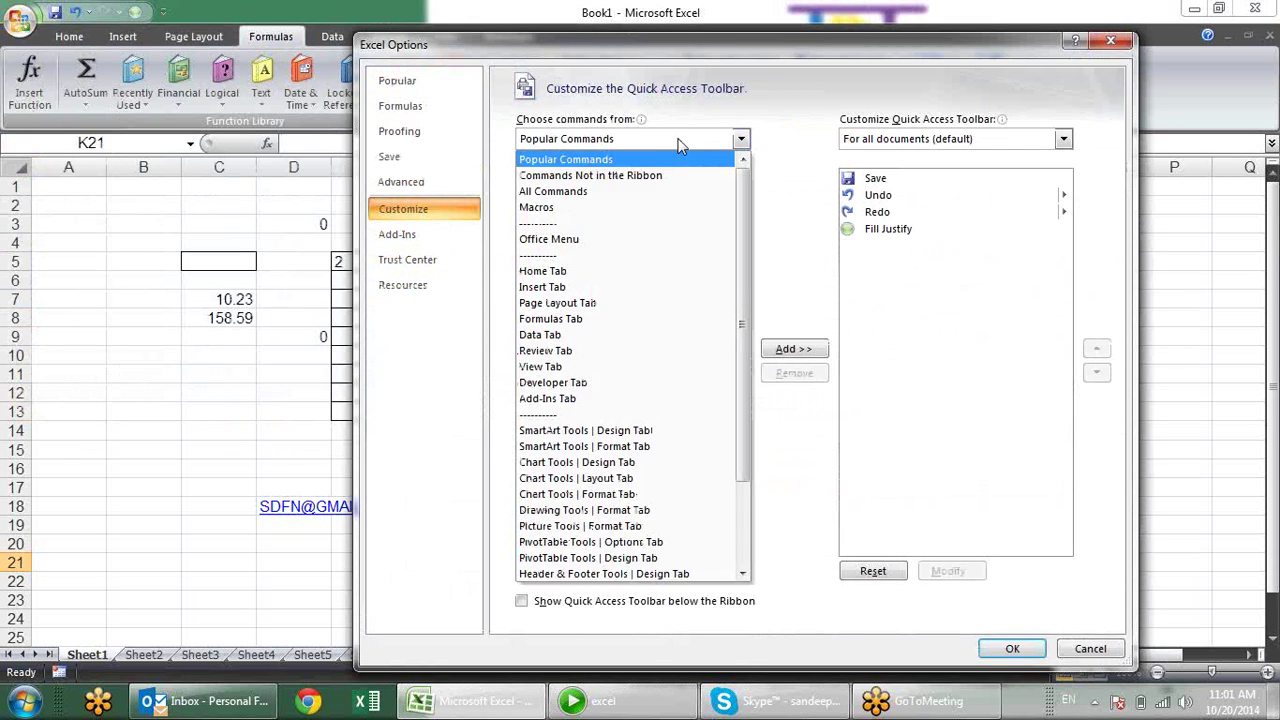
{"action": "left_click", "coordinate": [650, 207]}
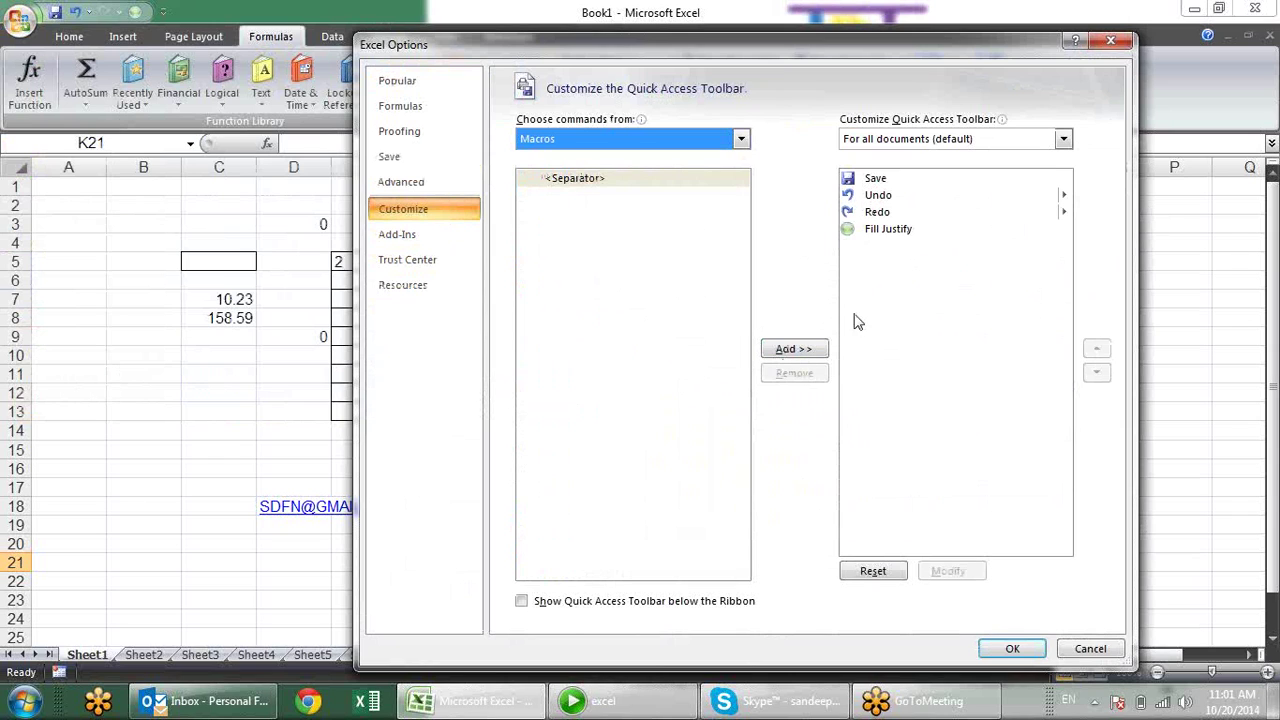
{"action": "left_click", "coordinate": [1116, 46]}
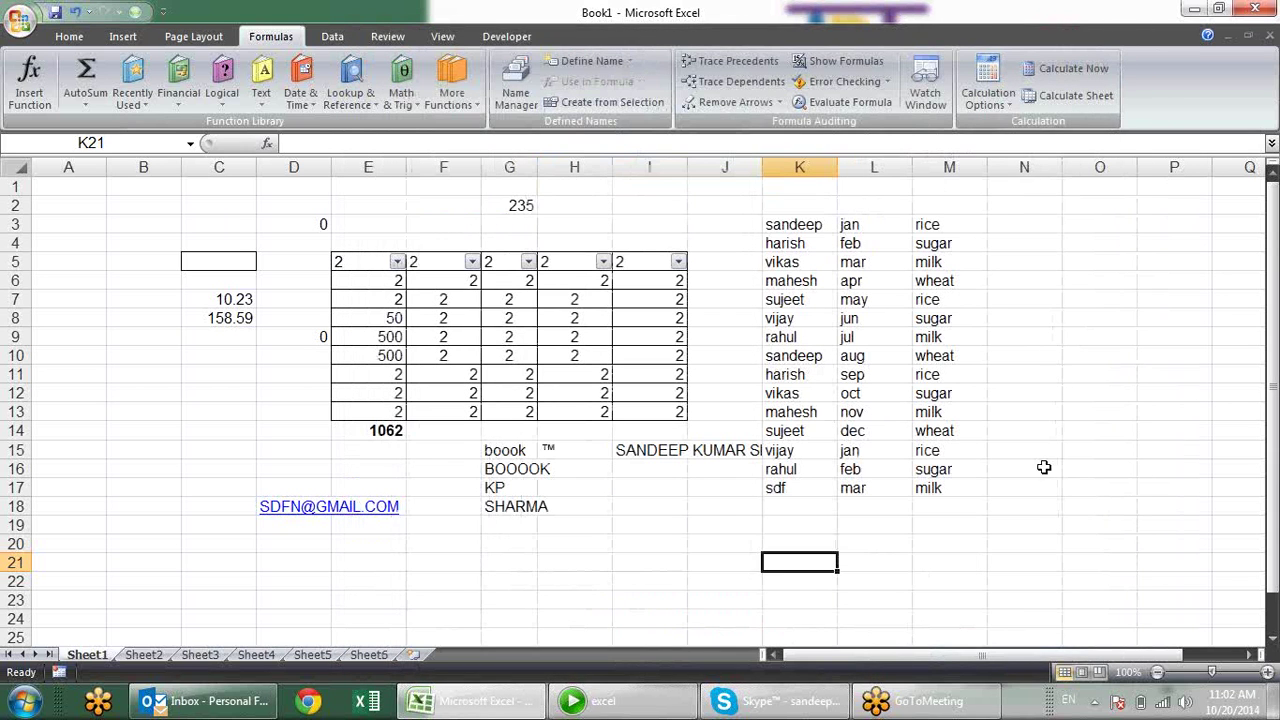
From Excel Options' Trust Center page, open Trust Center Settings to the Message Bar options.
{"action": "left_click", "coordinate": [1003, 448]}
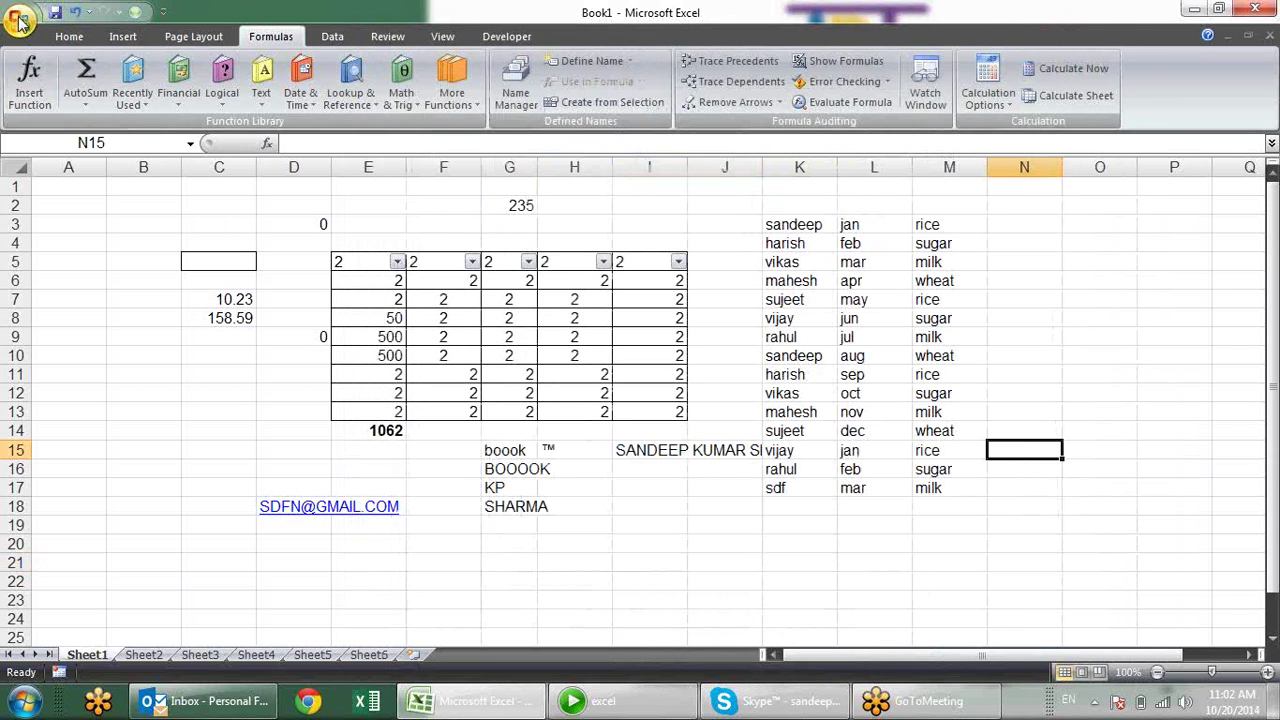
{"action": "left_click", "coordinate": [20, 19]}
{"action": "left_click", "coordinate": [298, 432]}
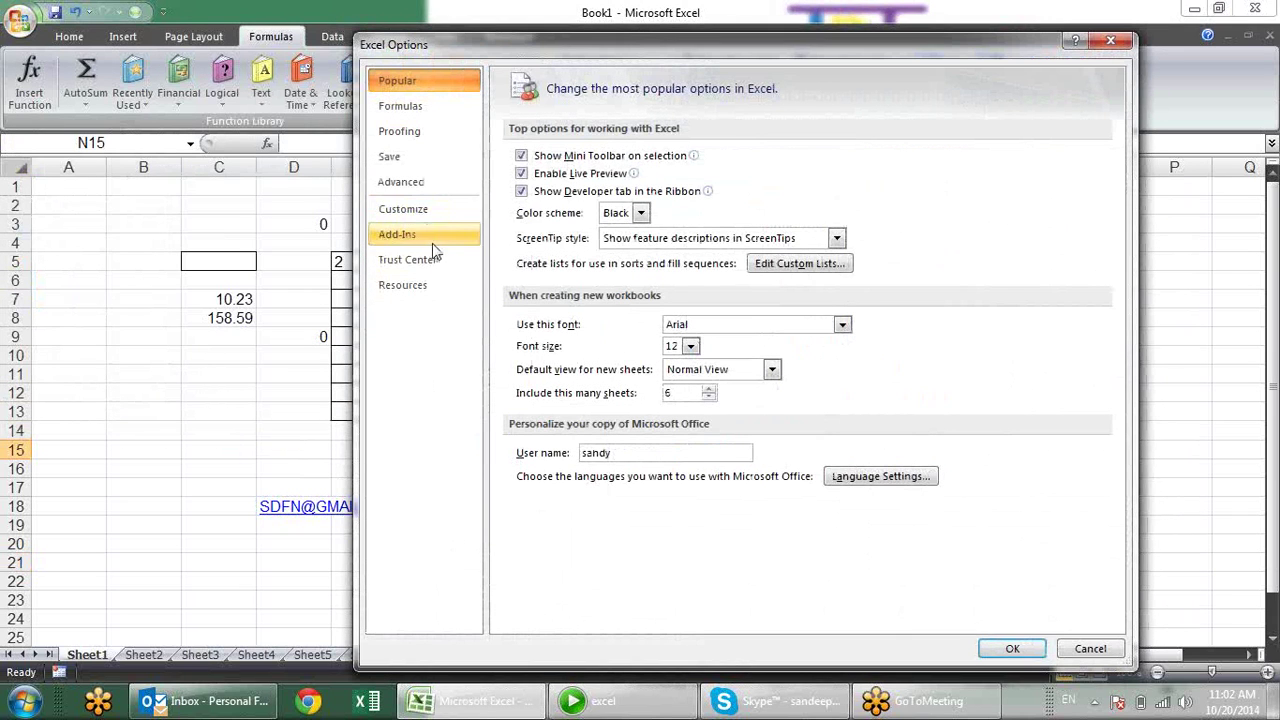
{"action": "left_click", "coordinate": [437, 268]}
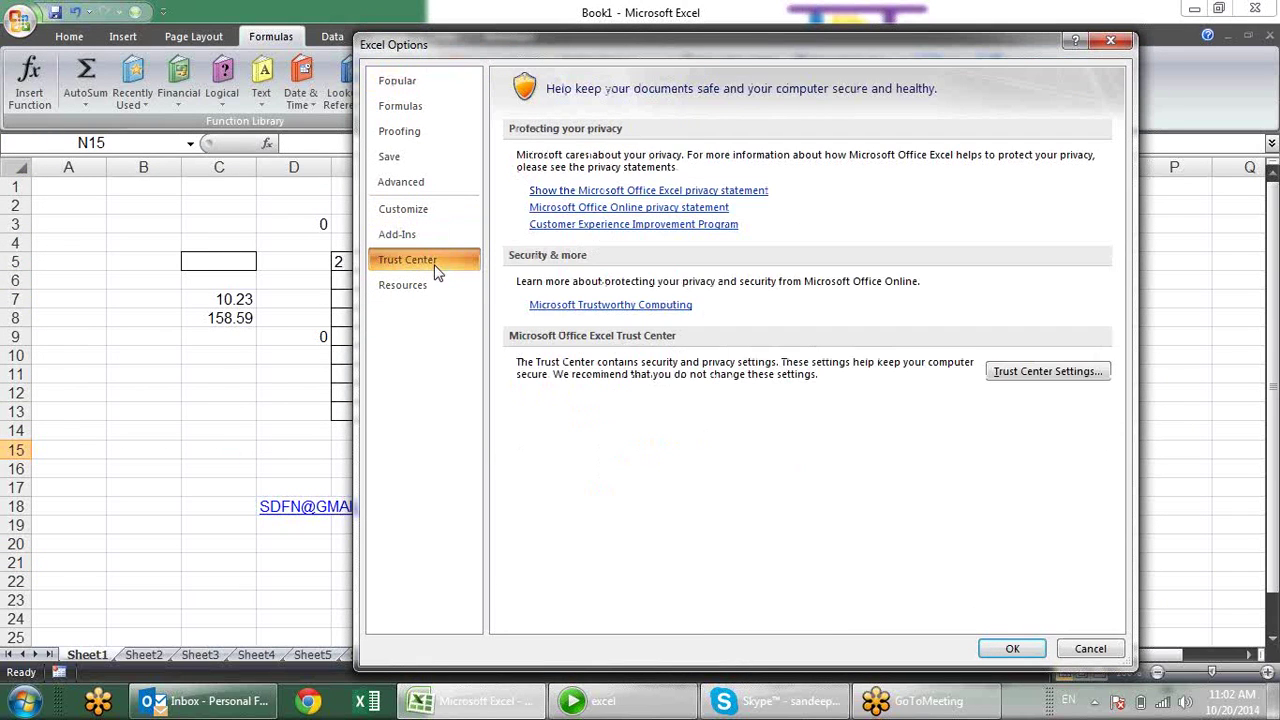
{"action": "left_click", "coordinate": [1052, 373]}
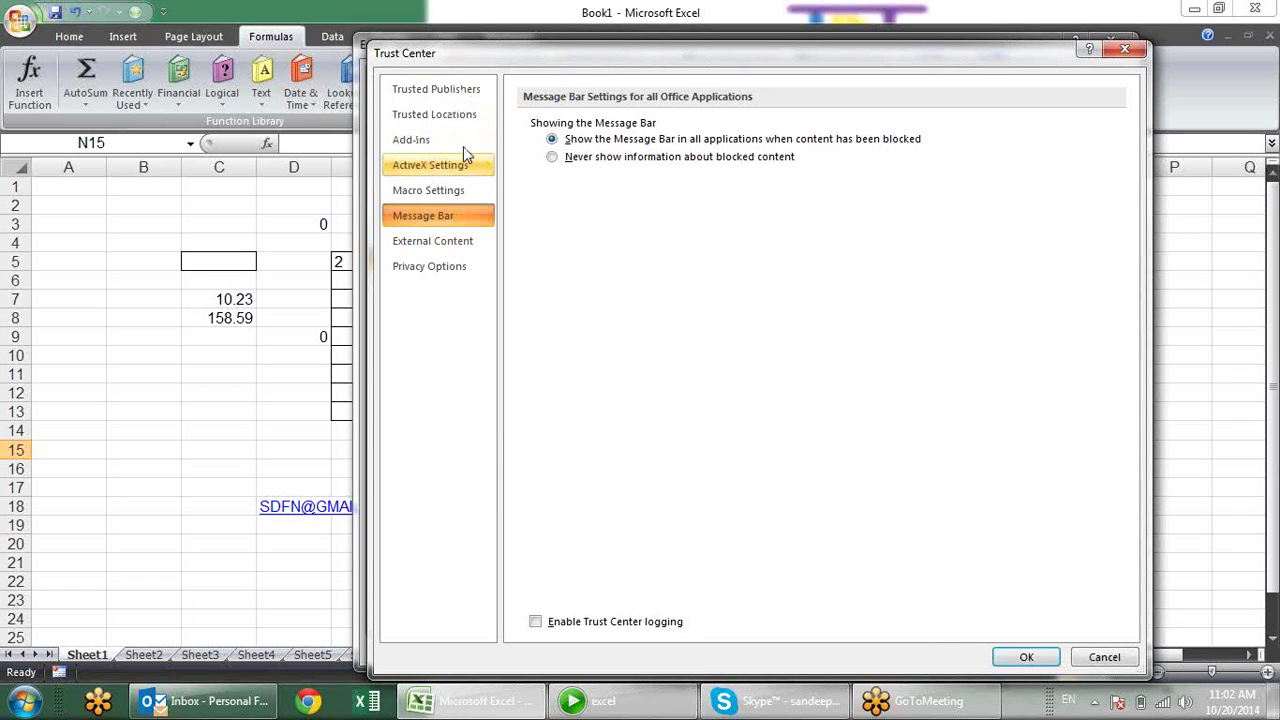
Review the Add-ins, ActiveX, Macro, Message Bar, External Content and Privacy pages, then close Trust Center.
{"action": "left_click", "coordinate": [462, 141]}
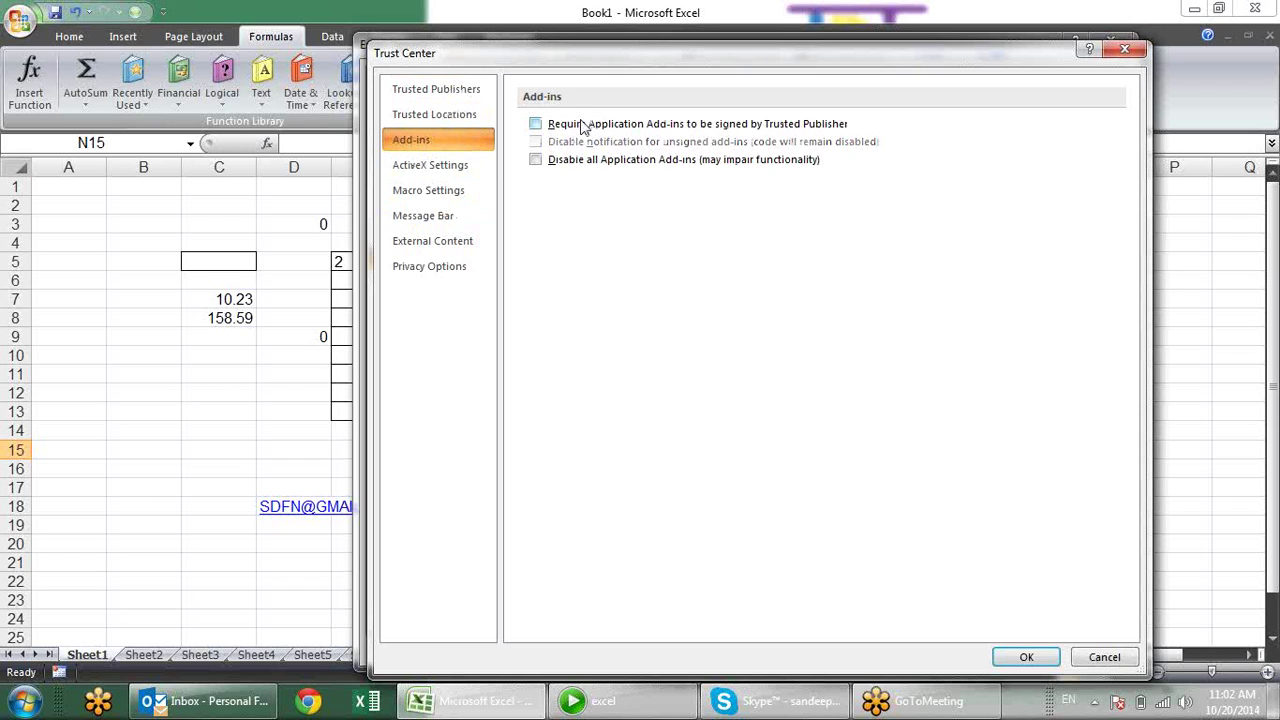
{"action": "left_click", "coordinate": [483, 168]}
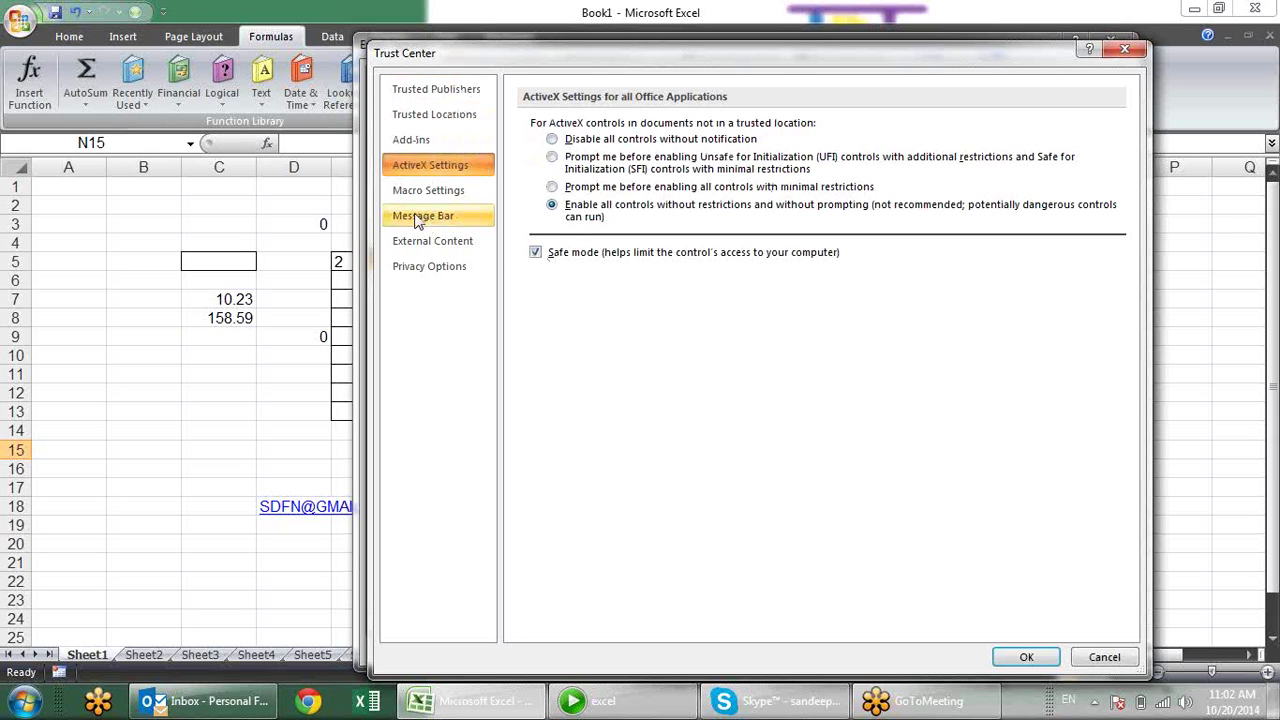
{"action": "left_click", "coordinate": [475, 185]}
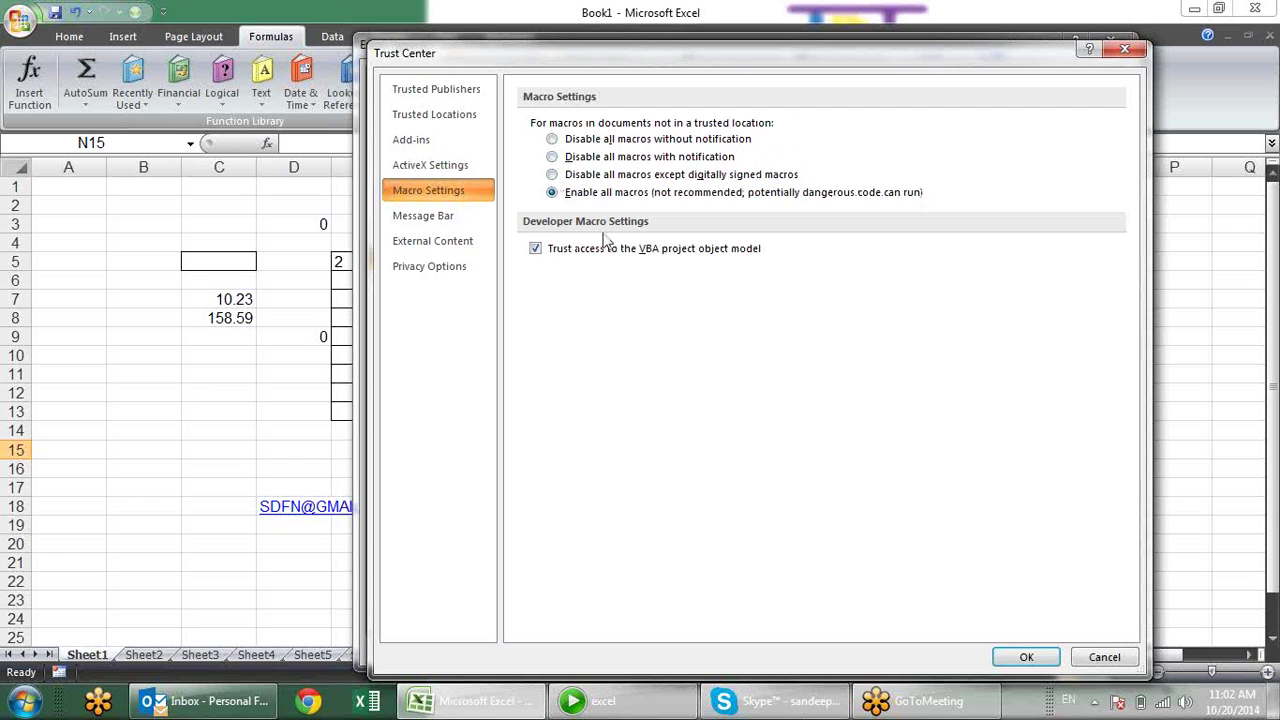
{"action": "left_click", "coordinate": [420, 212]}
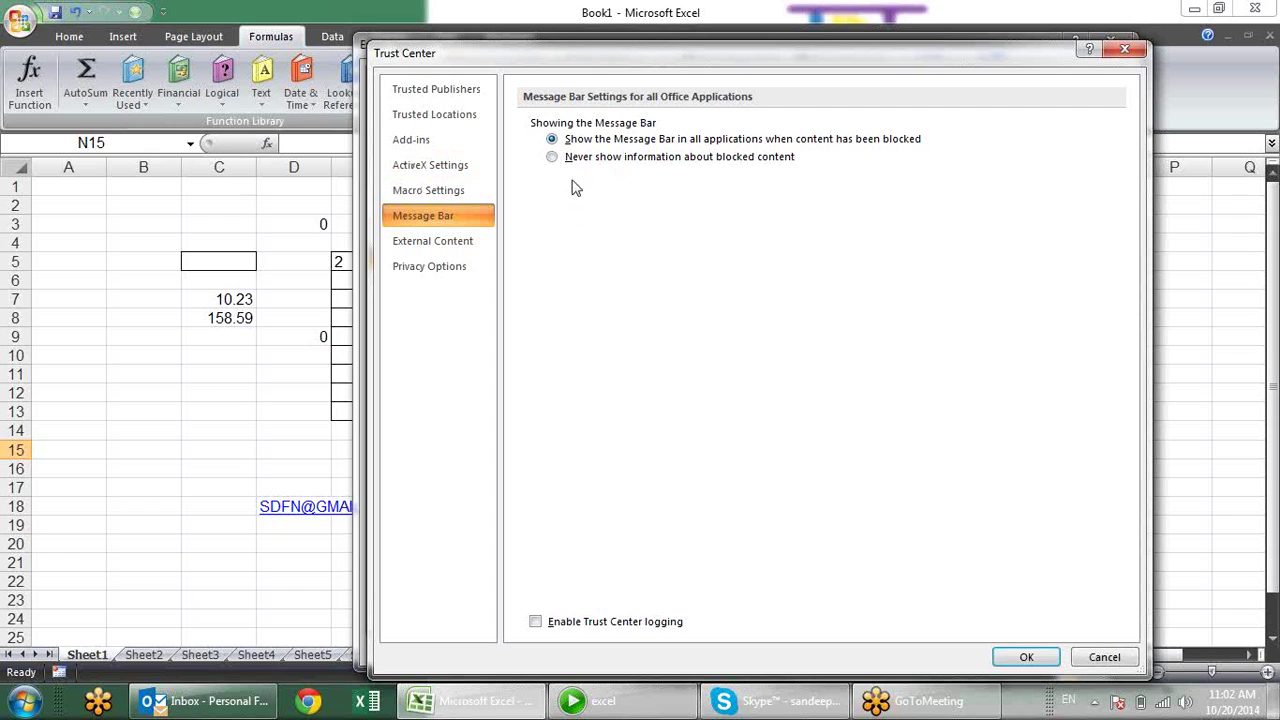
{"action": "left_click", "coordinate": [472, 242]}
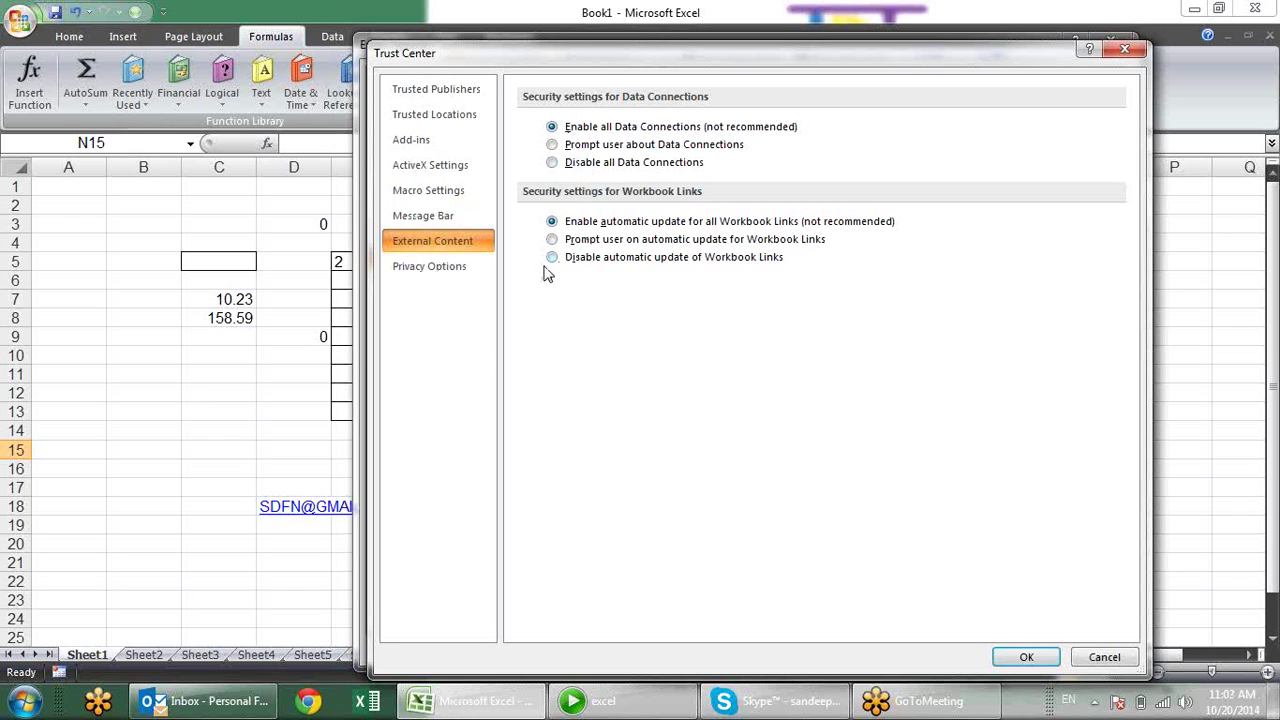
{"action": "left_click", "coordinate": [481, 268]}
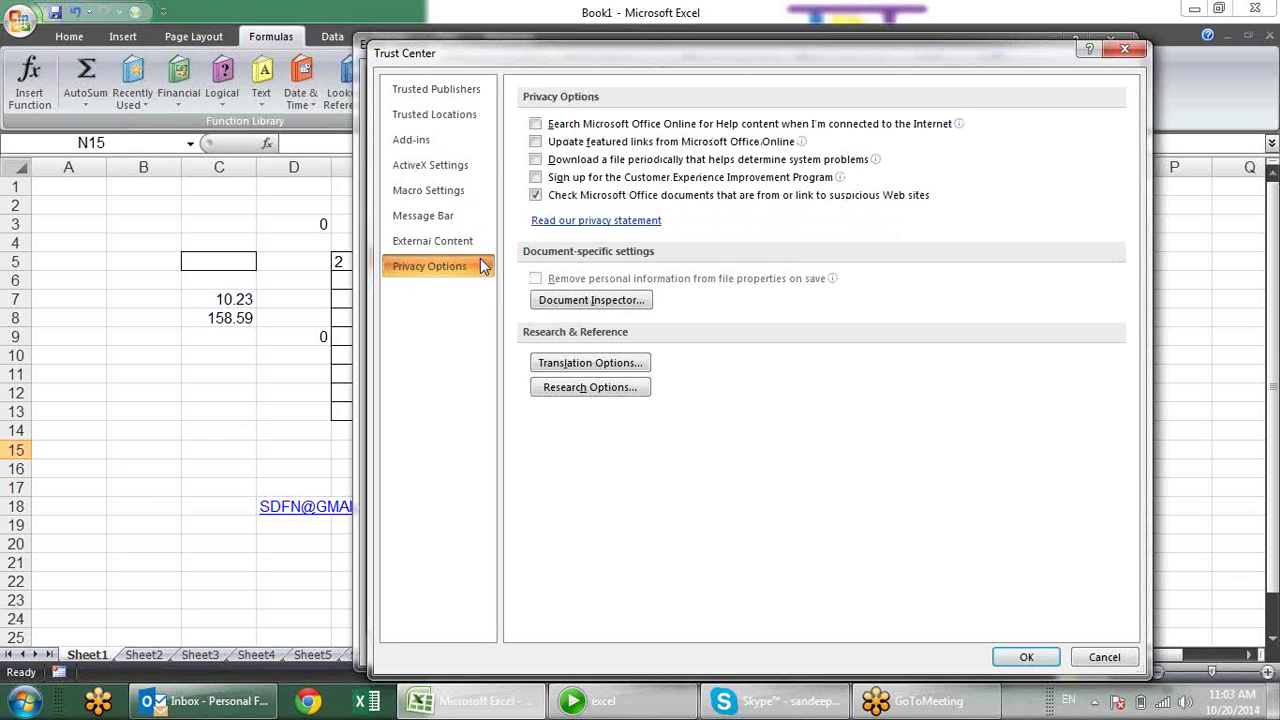
{"action": "left_click", "coordinate": [483, 146]}
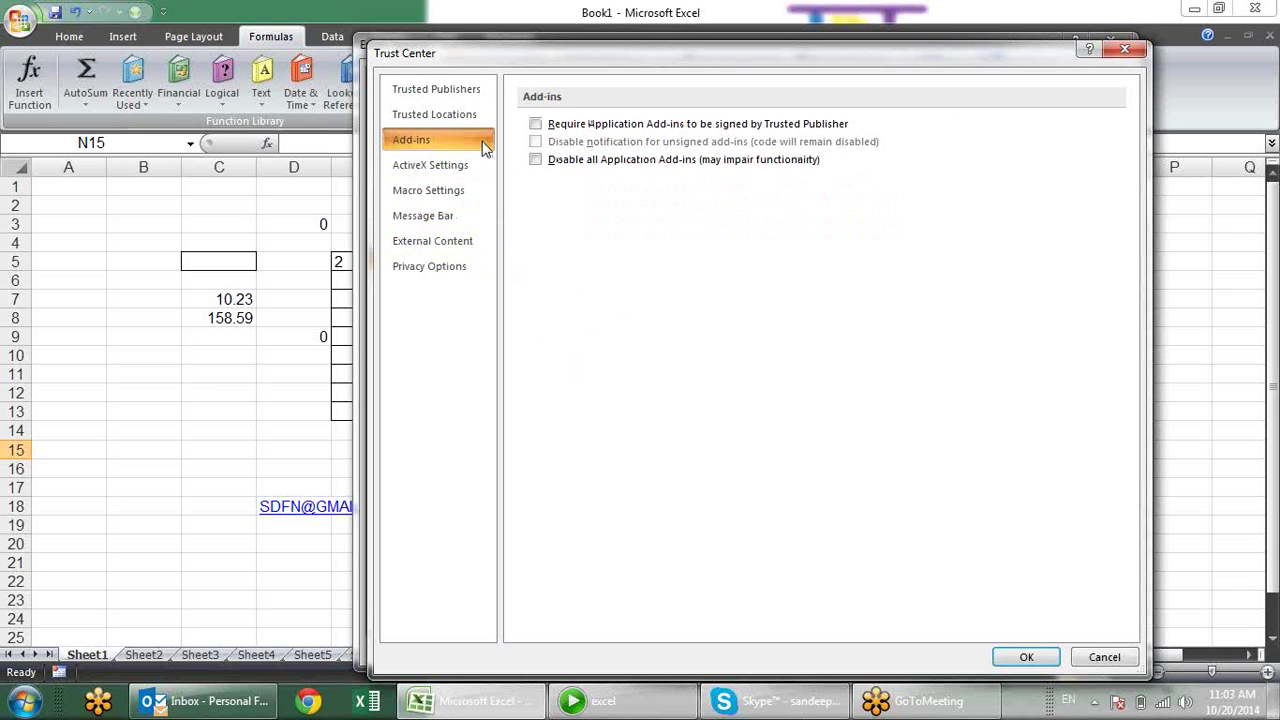
{"action": "left_click", "coordinate": [1024, 658]}
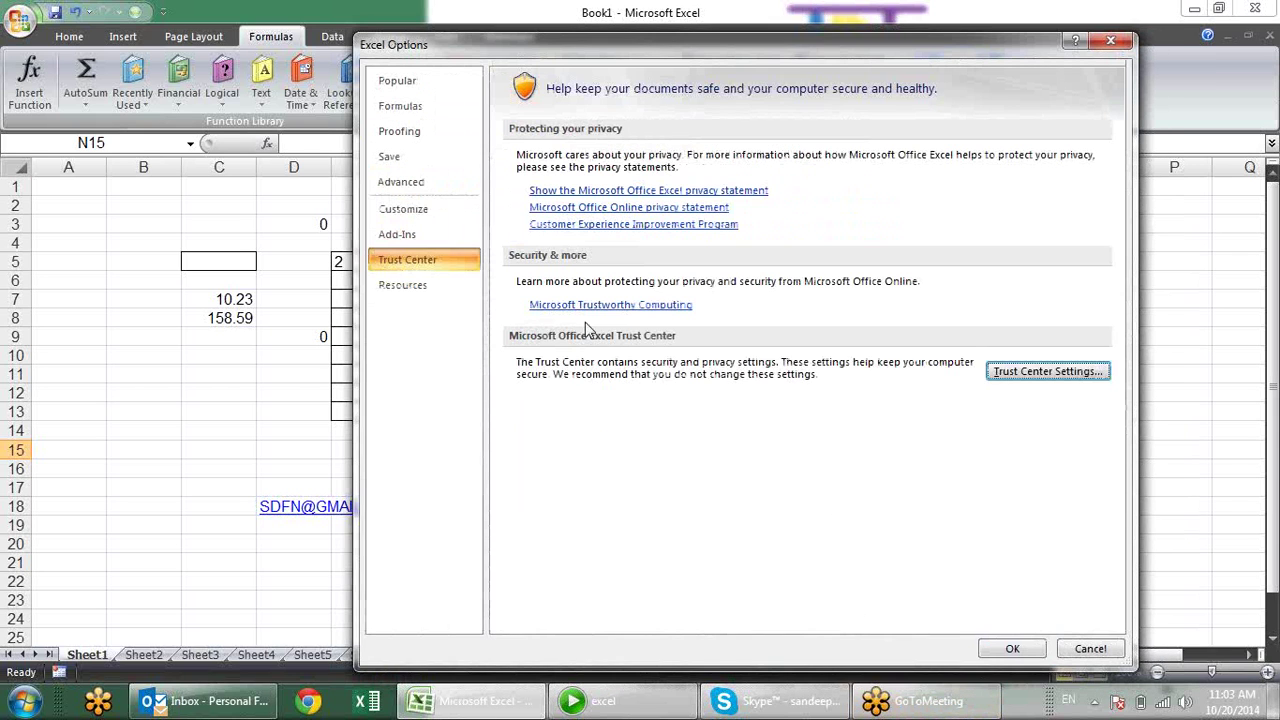
View the Resources page, then close Excel Options and select cell O12 on Sheet1.
{"action": "left_click", "coordinate": [403, 285]}
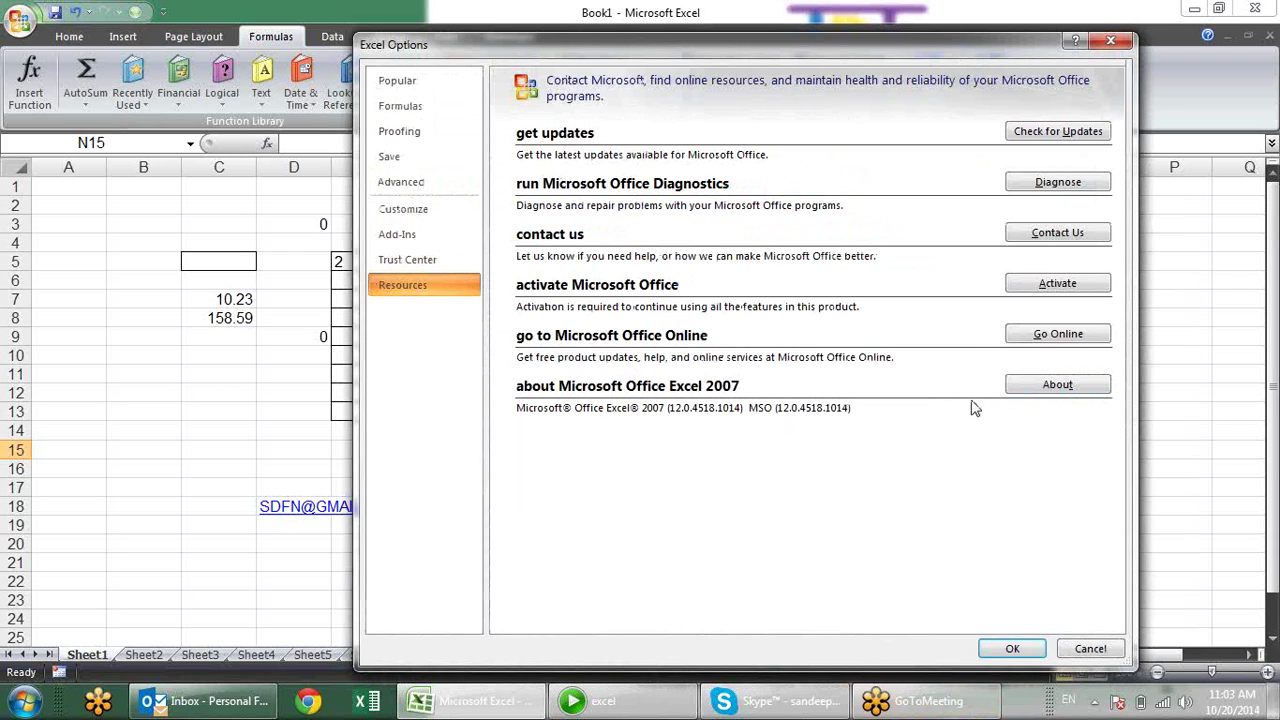
{"action": "left_click", "coordinate": [1010, 648]}
{"action": "left_click", "coordinate": [1100, 395]}
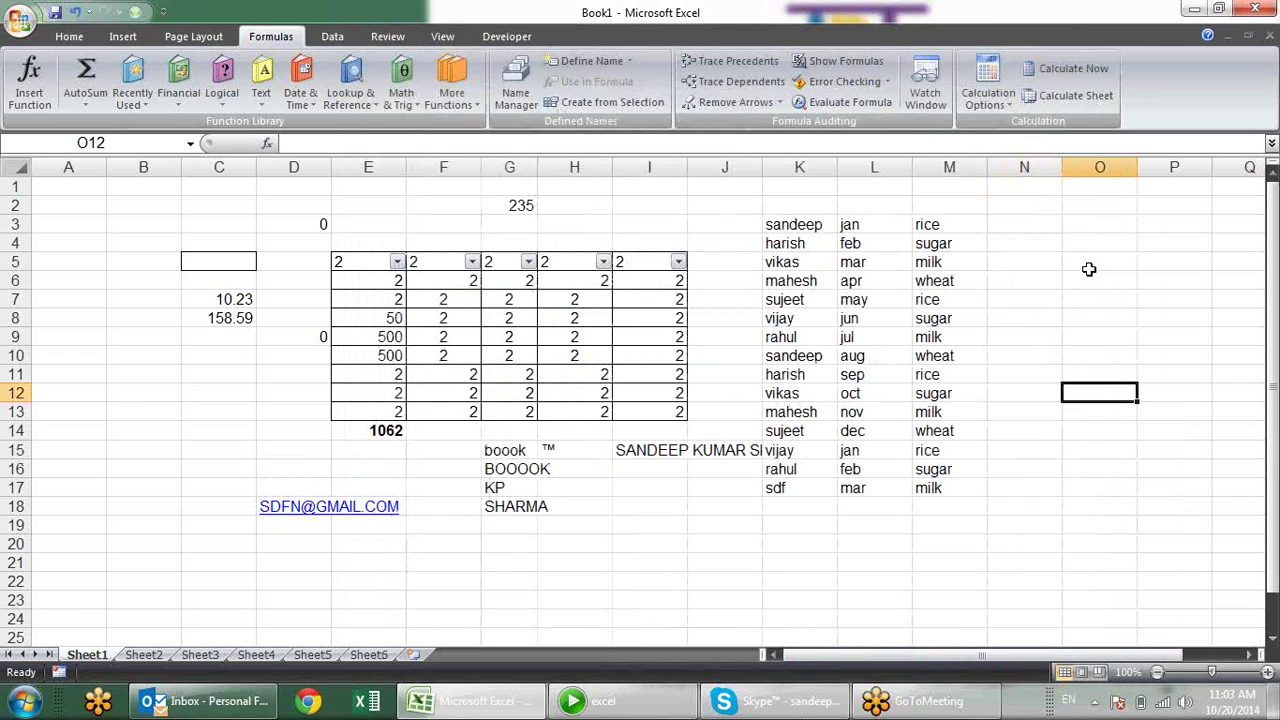
{"action": "left_click", "coordinate": [68, 37]}
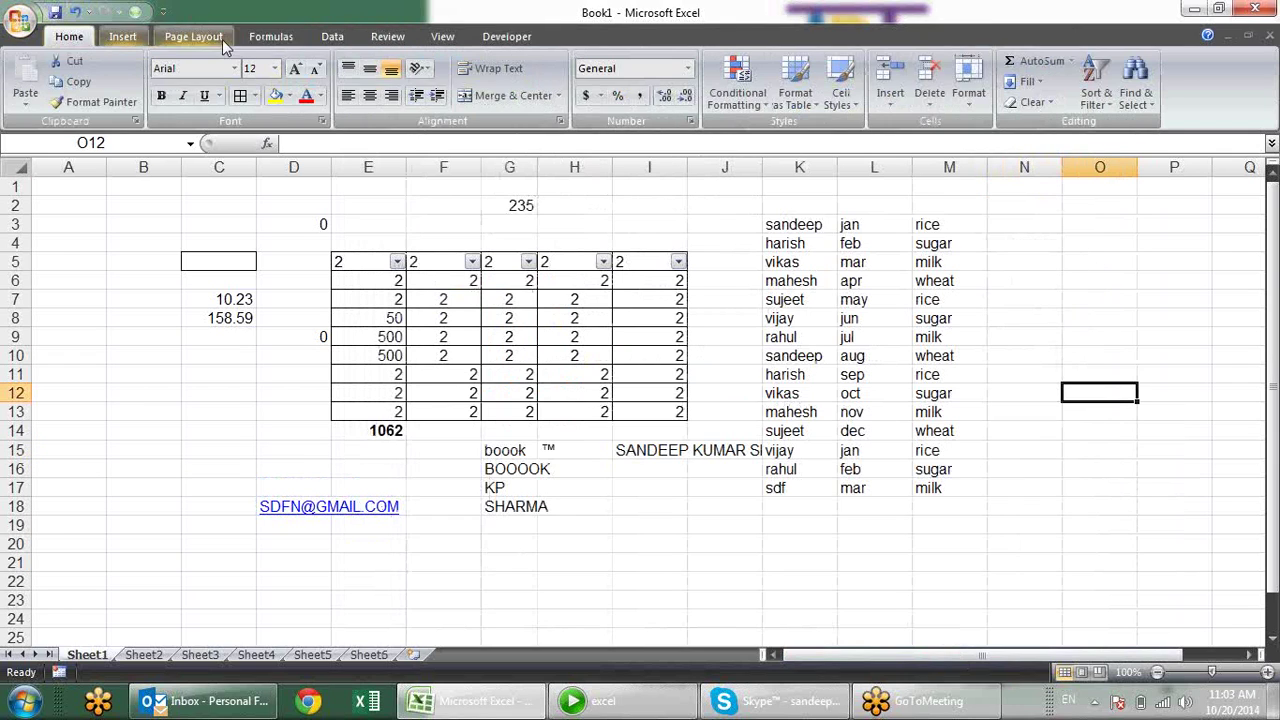
{"action": "left_click", "coordinate": [689, 121]}
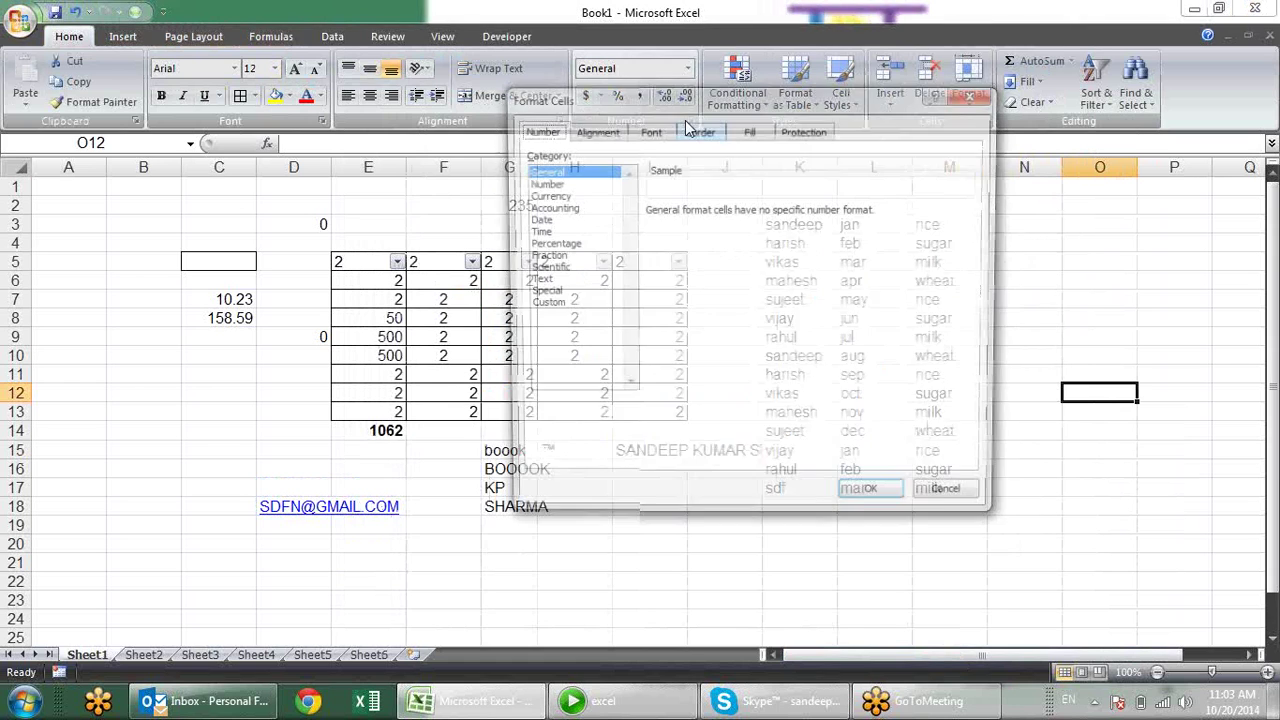
{"action": "left_click", "coordinate": [562, 184]}
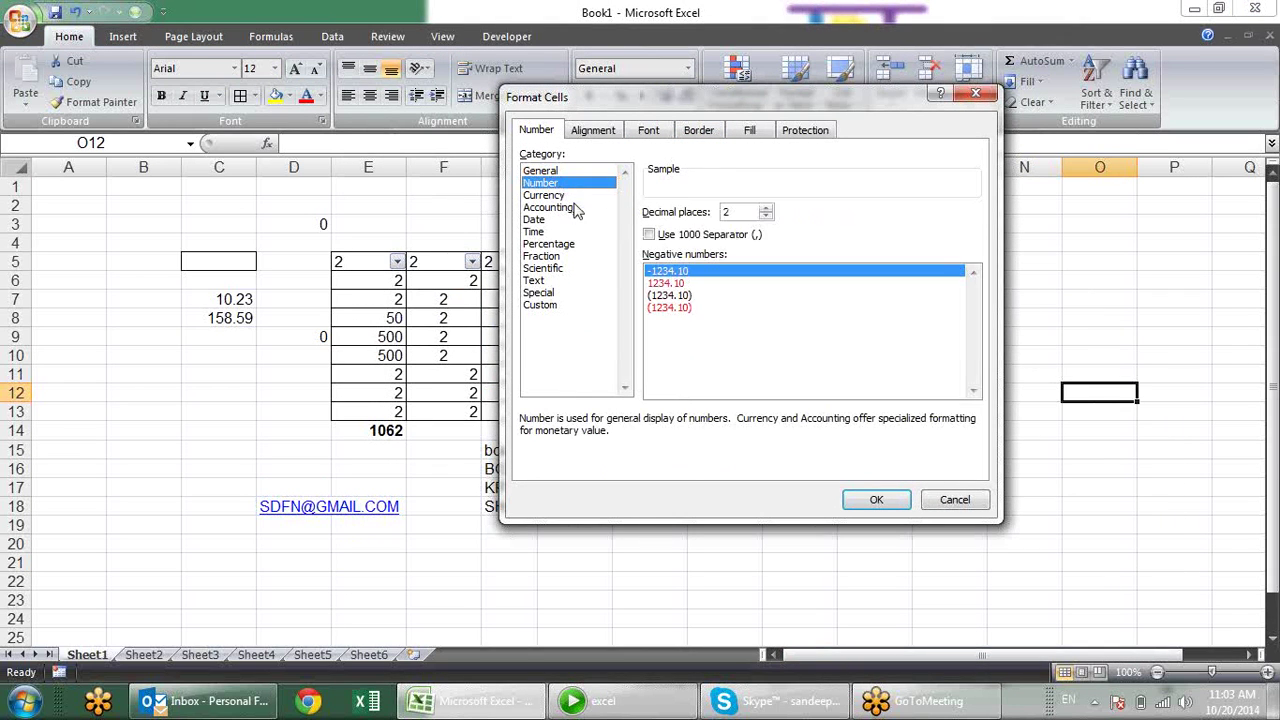
{"action": "left_click", "coordinate": [576, 209]}
{"action": "left_click", "coordinate": [557, 233]}
{"action": "left_click", "coordinate": [557, 257]}
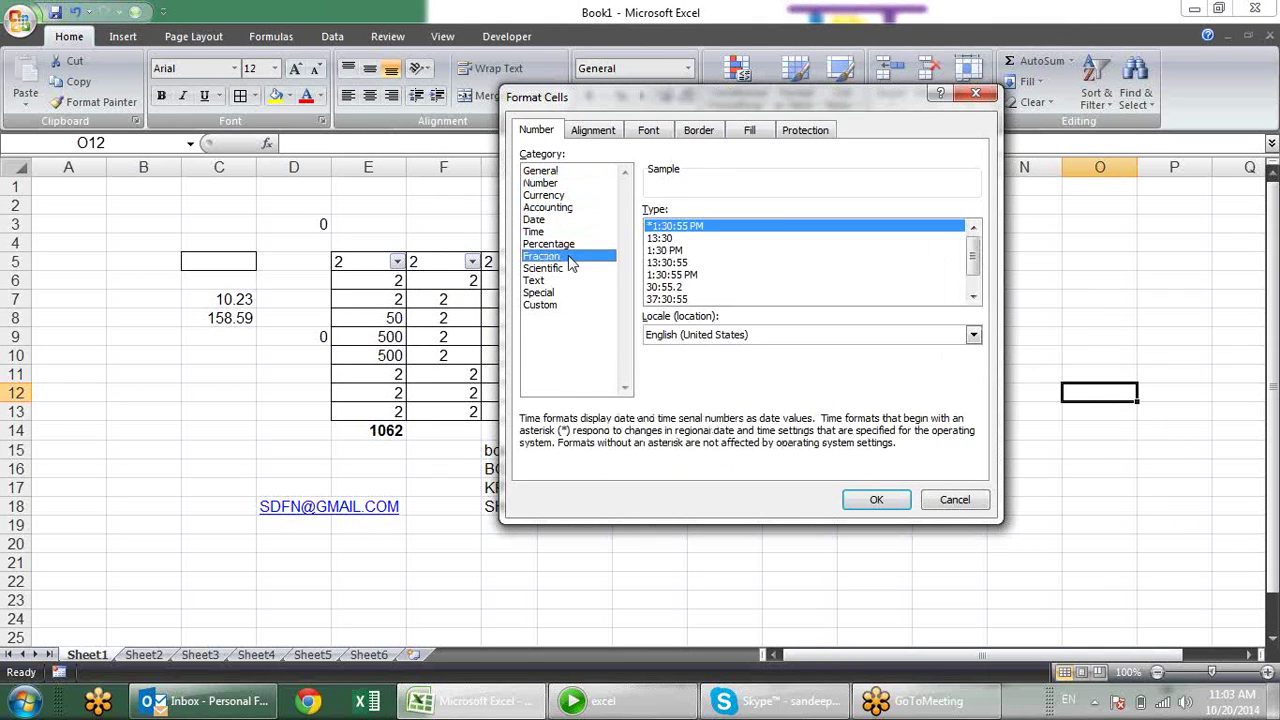
{"action": "left_click", "coordinate": [558, 306]}
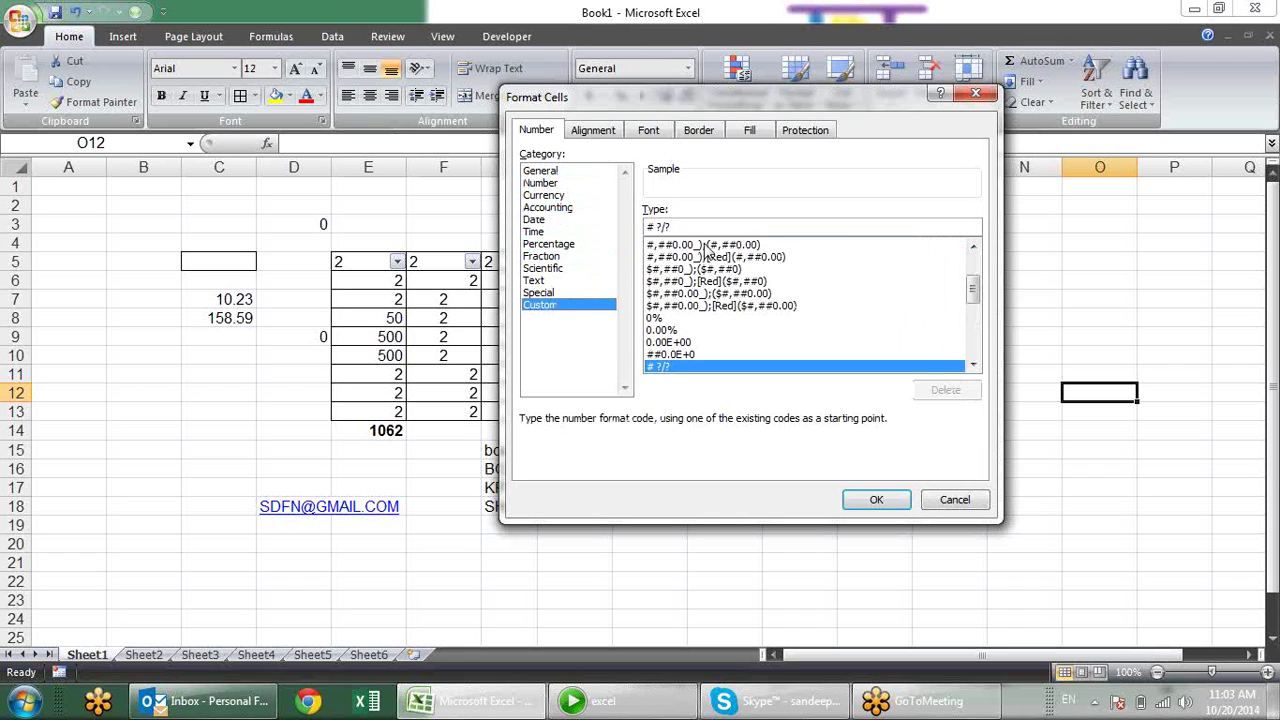
{"action": "left_click", "coordinate": [706, 269]}
{"action": "left_click", "coordinate": [705, 281]}
{"action": "left_click", "coordinate": [680, 306]}
{"action": "left_click", "coordinate": [660, 330]}
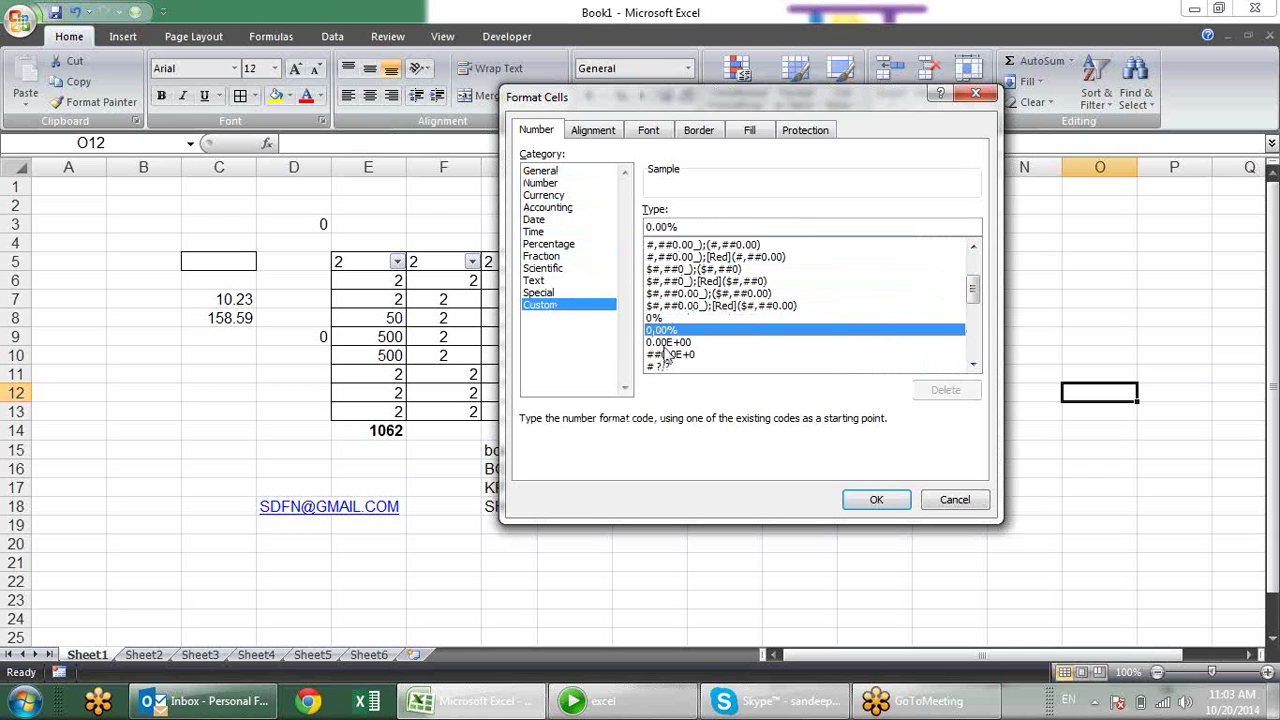
{"action": "left_click", "coordinate": [665, 342]}
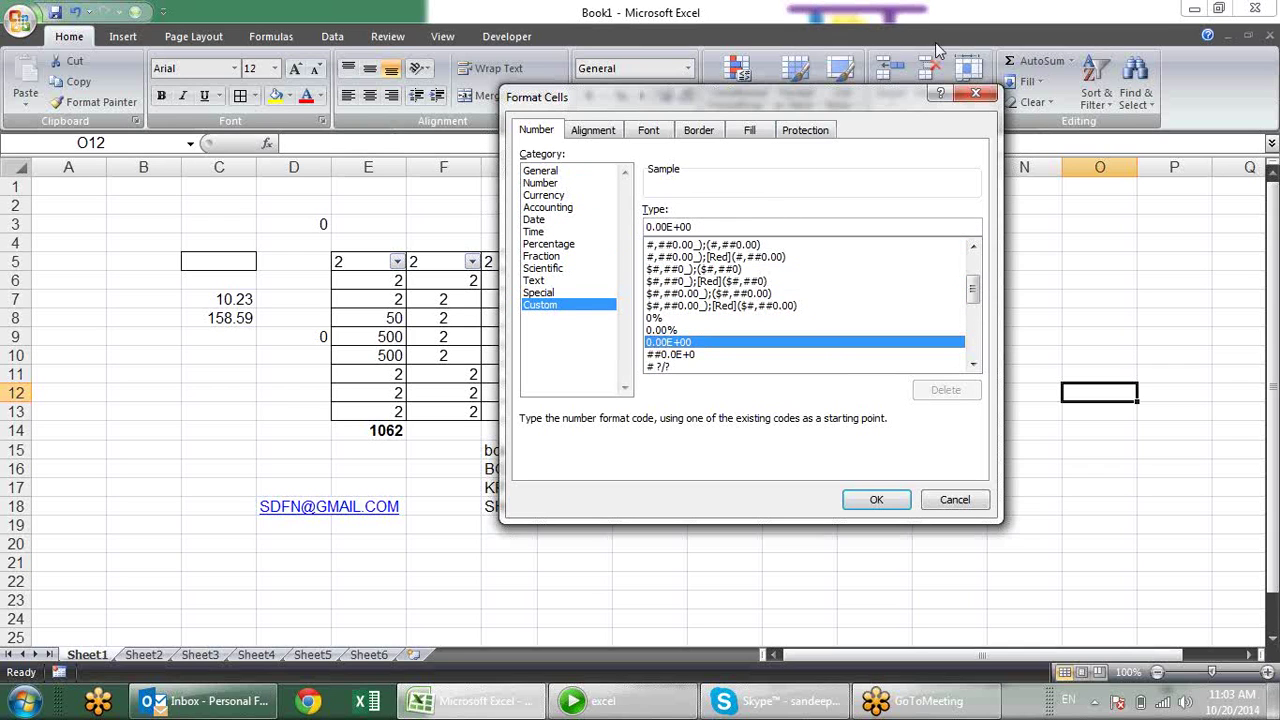
{"action": "left_click", "coordinate": [975, 94]}
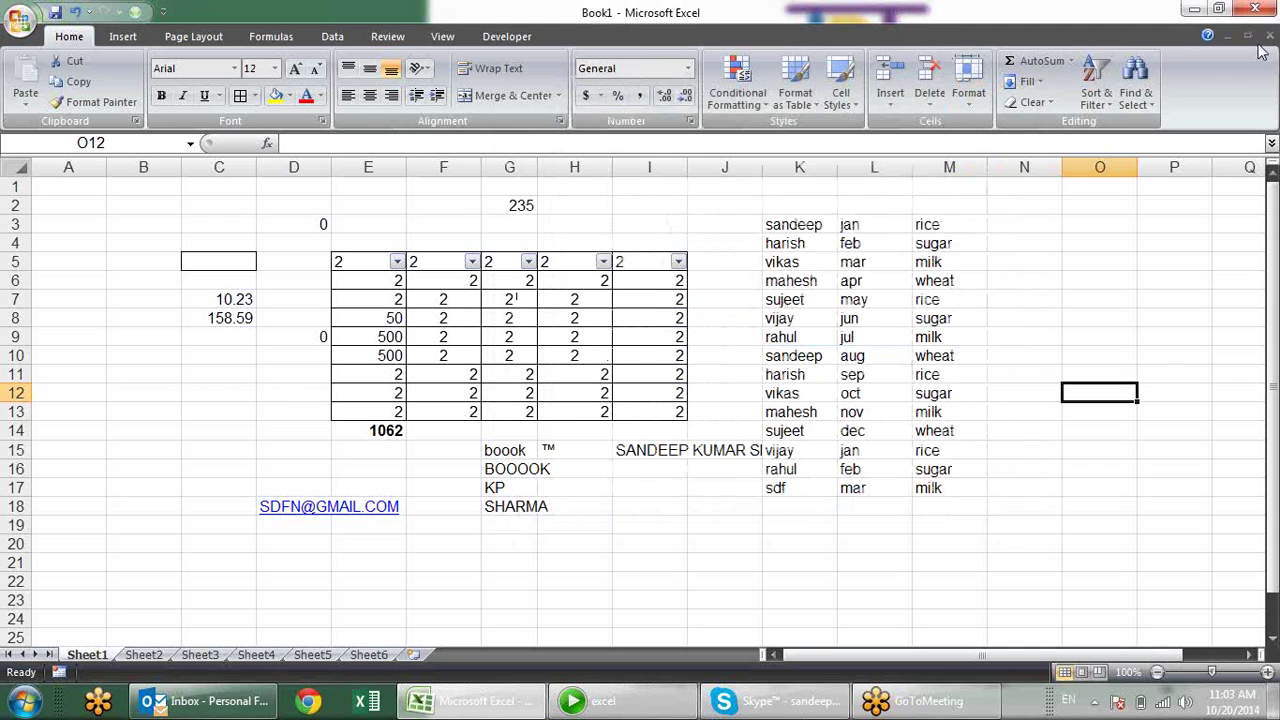